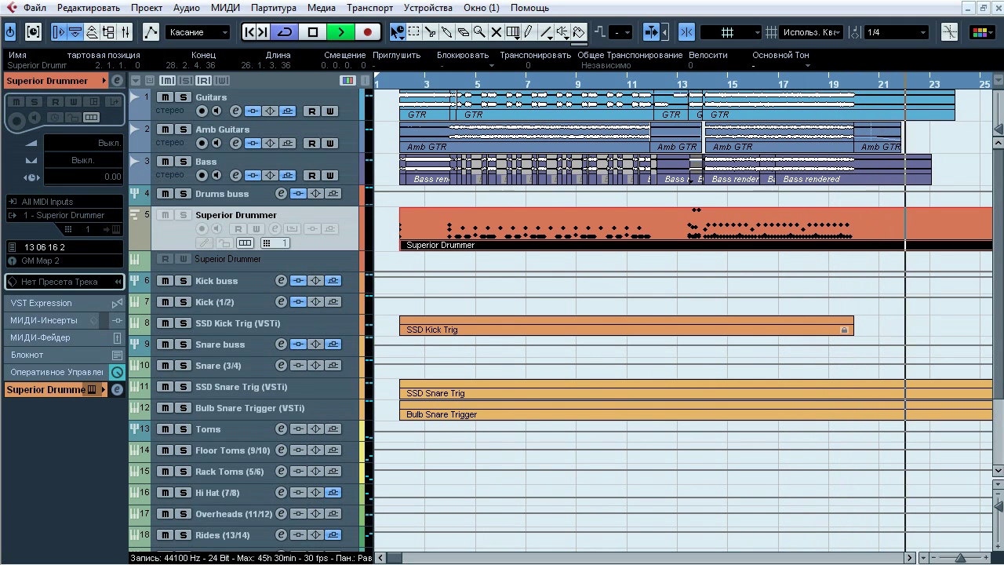
key(space)
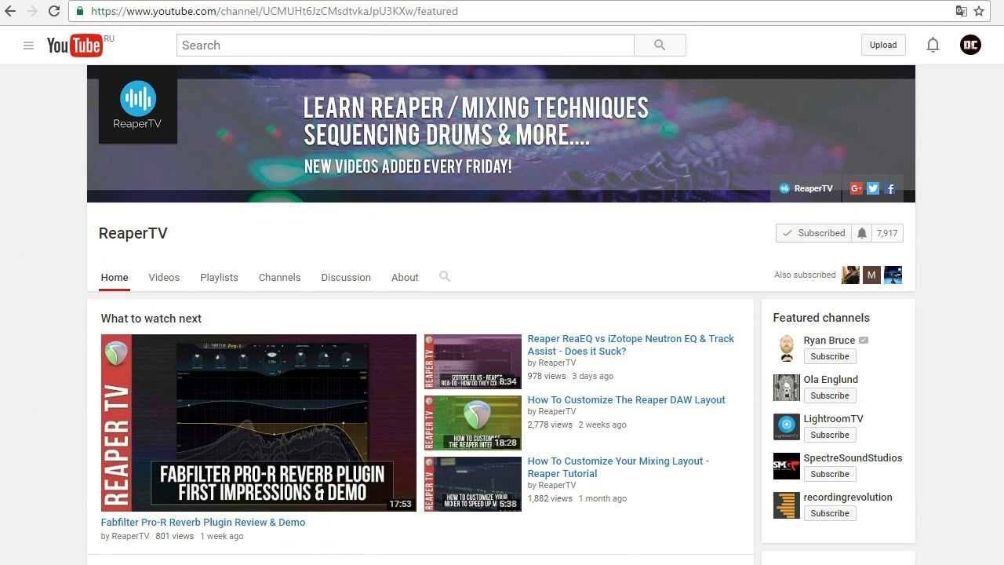
Step: Look through the video sections on the ReaperTV YouTube channel's home page
scroll(502, 329, down, 6)
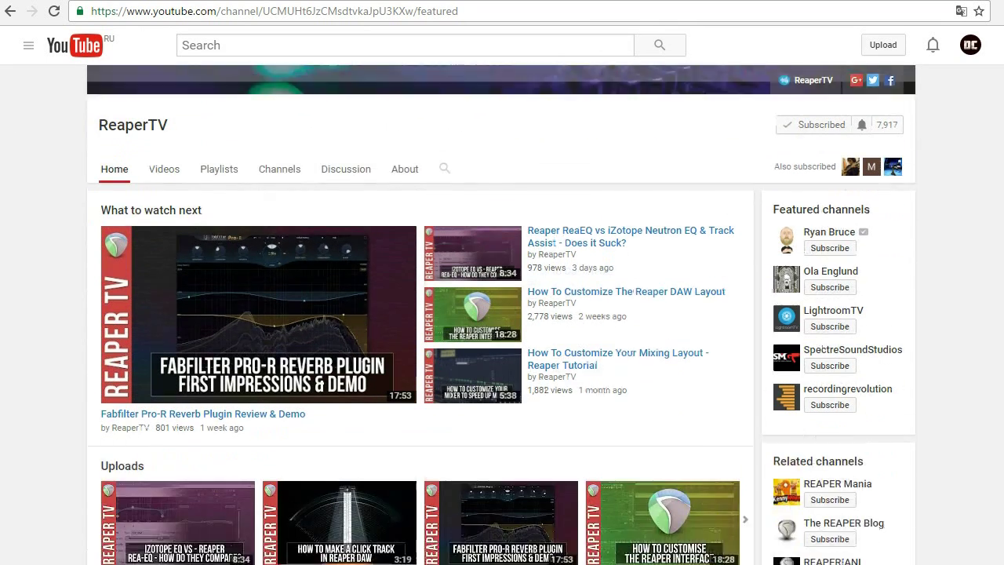
scroll(502, 330, down, 8)
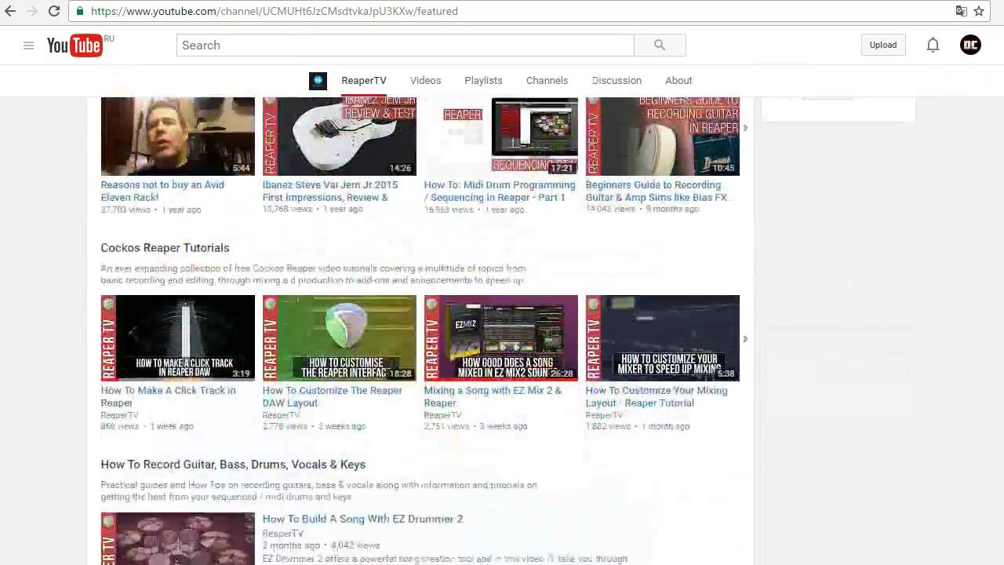
scroll(420, 329, down, 8)
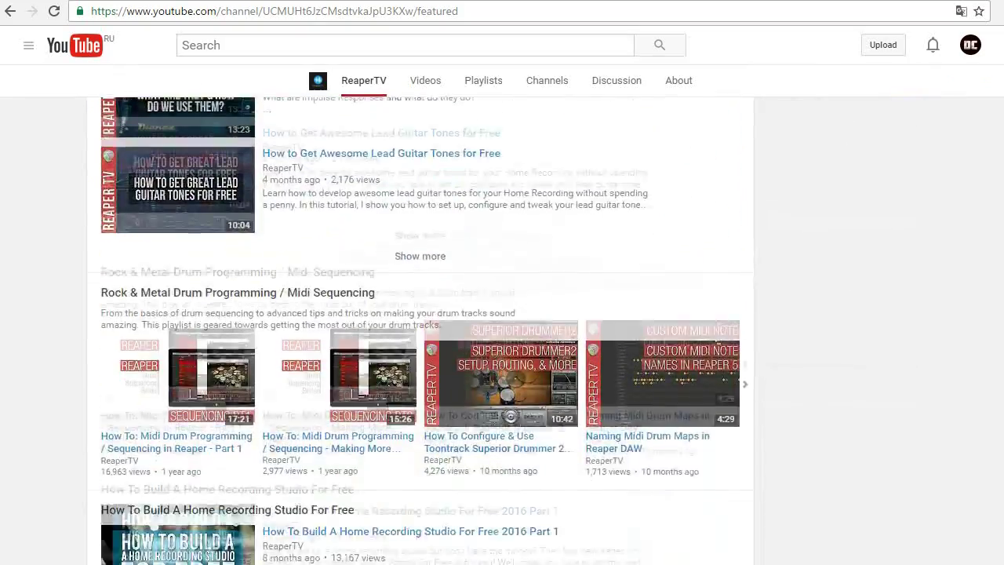
scroll(421, 329, down, 1)
scroll(420, 330, up, 20)
scroll(421, 330, up, 2)
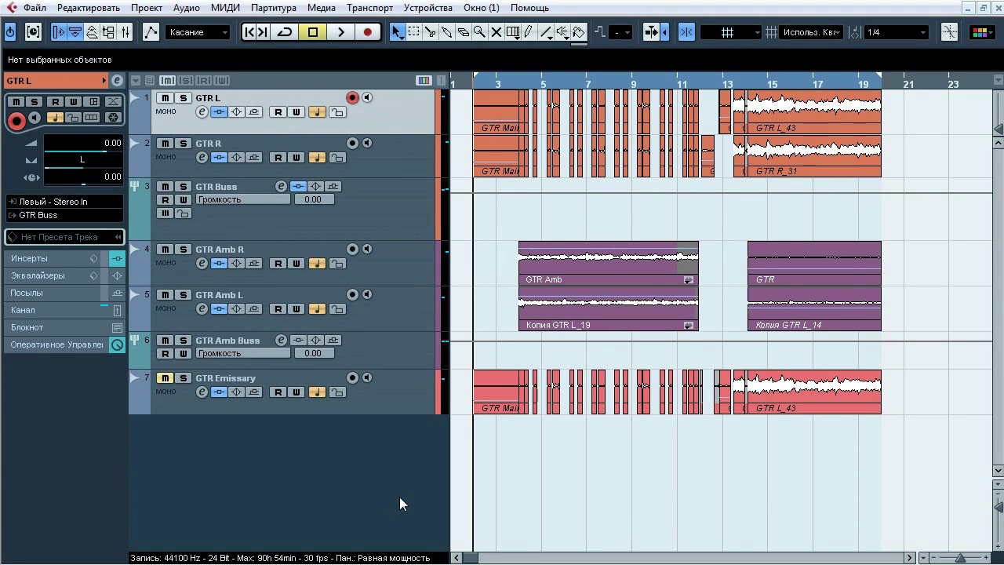
Step: Solo the GTR Buss, listen to the opening and the section around bar 14, and release the solo
click(186, 187)
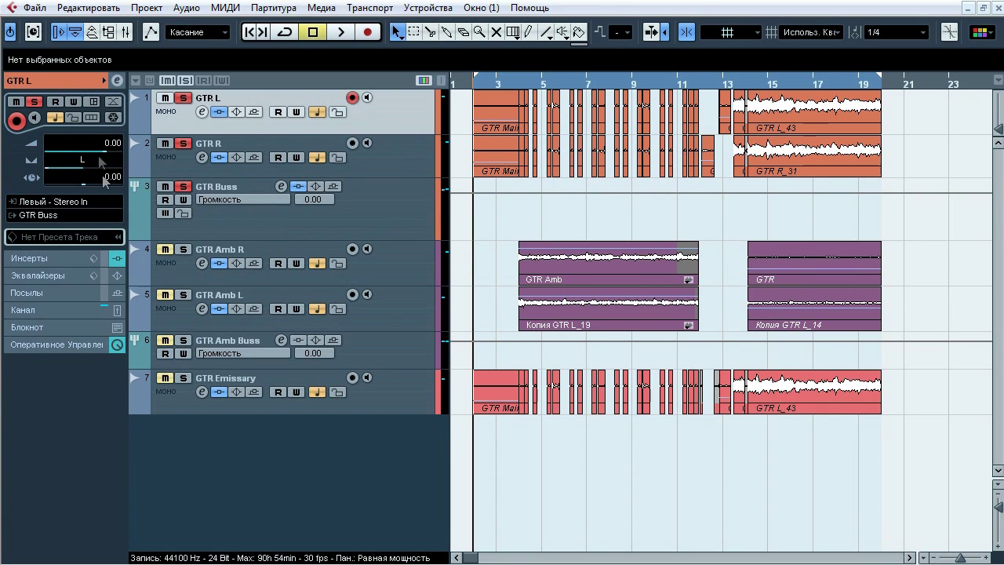
click(140, 162)
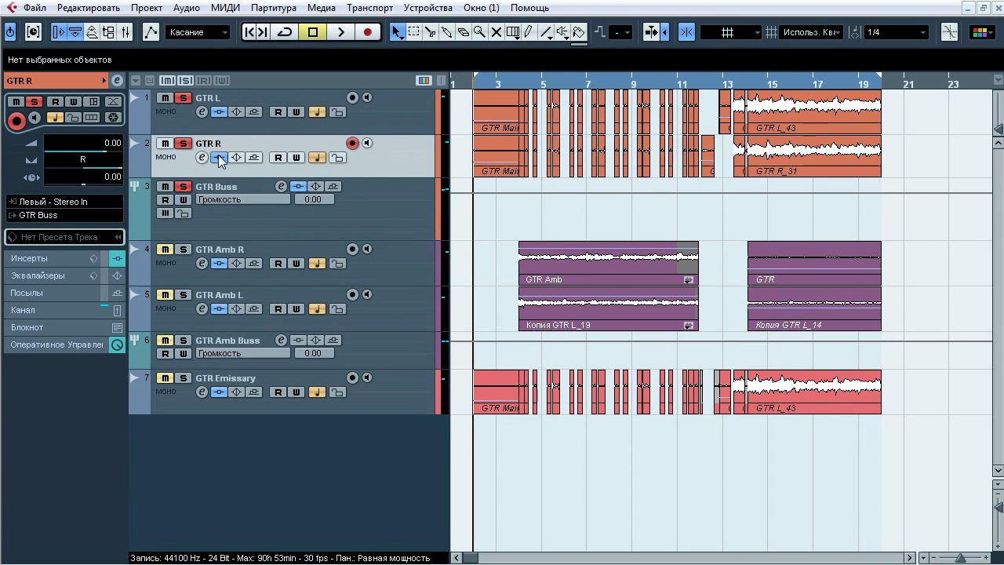
key(space)
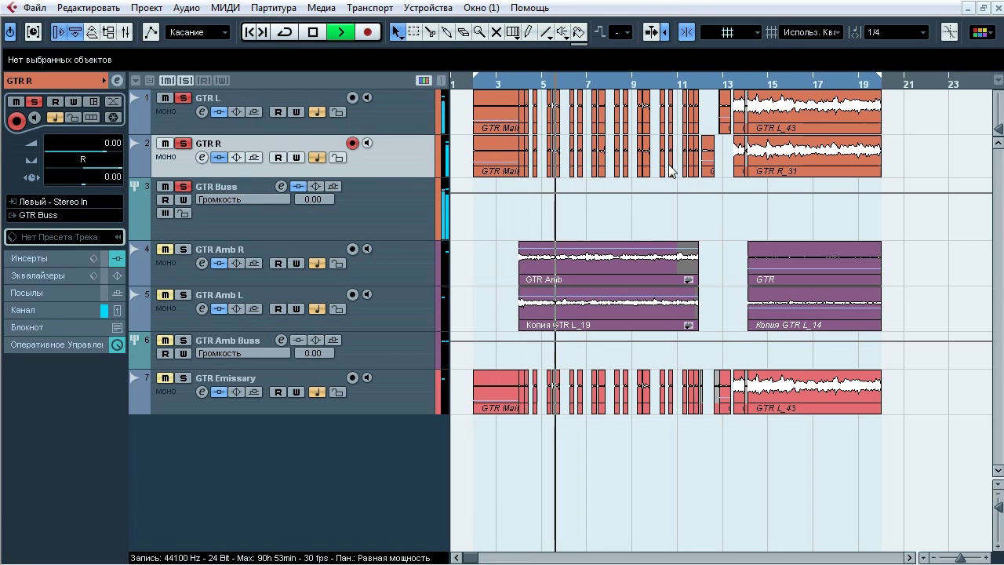
click(739, 84)
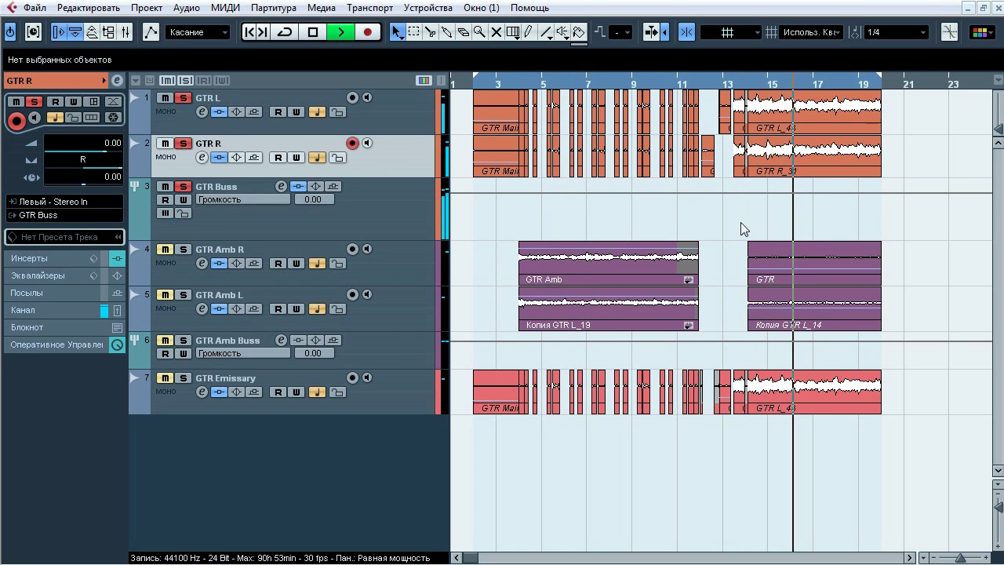
key(space)
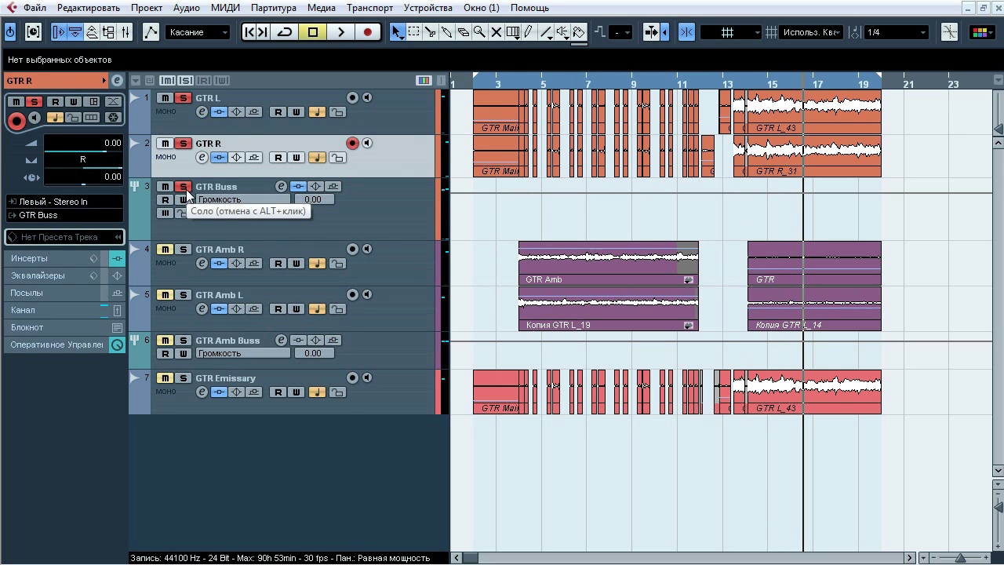
click(185, 189)
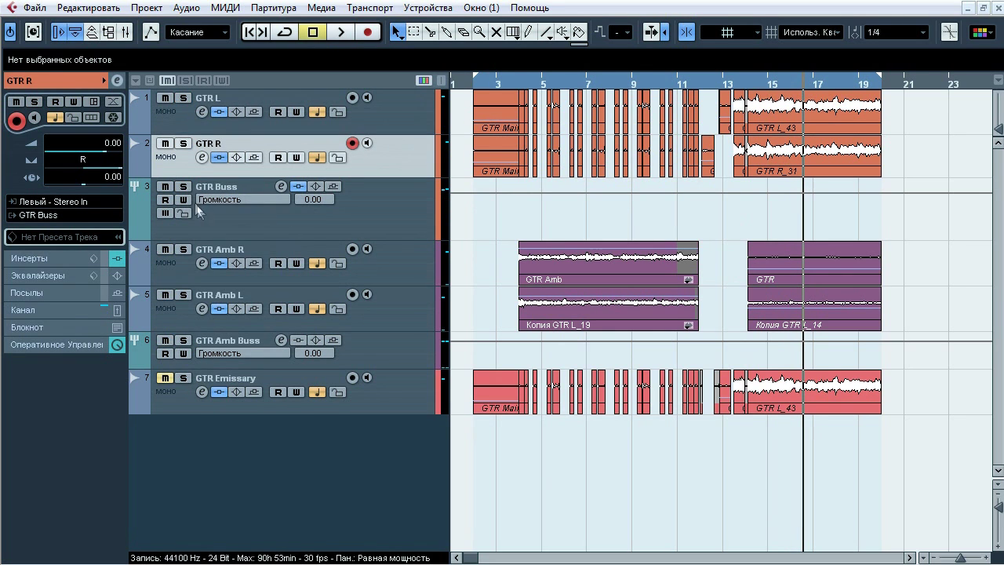
Step: Play from bar 4 and compare the soloed GTR Amb Buss with the full guitar mix
click(186, 341)
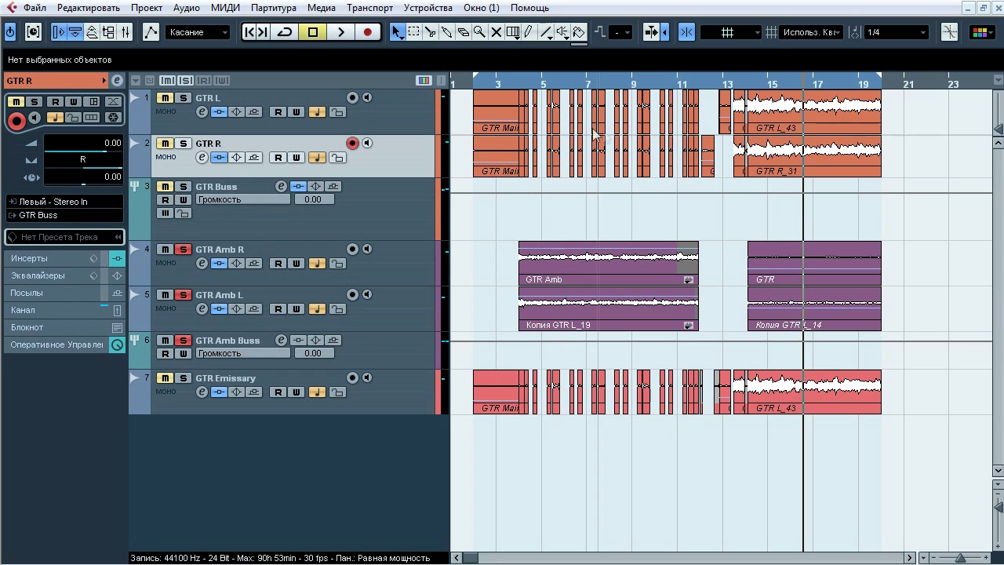
click(517, 83)
key(space)
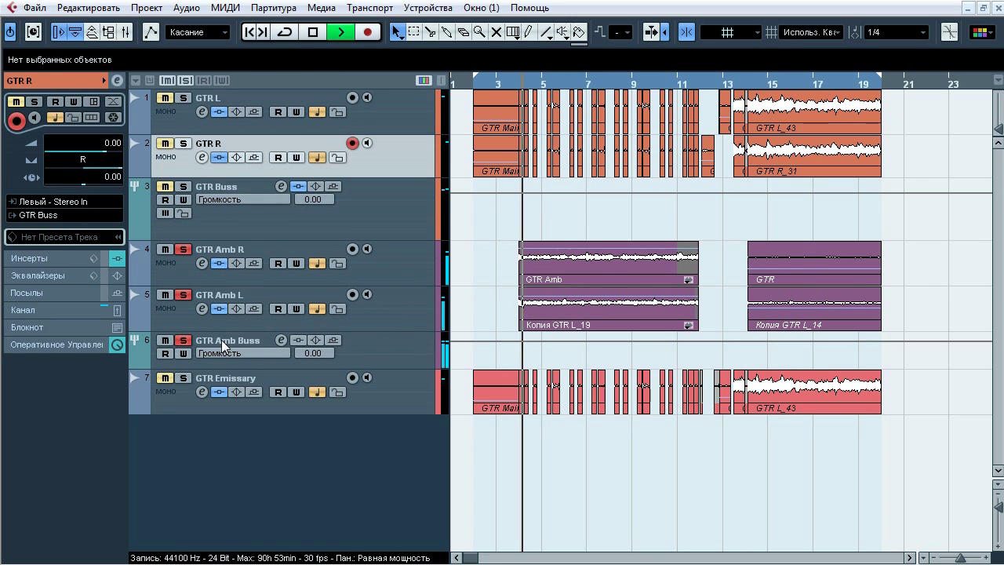
click(186, 340)
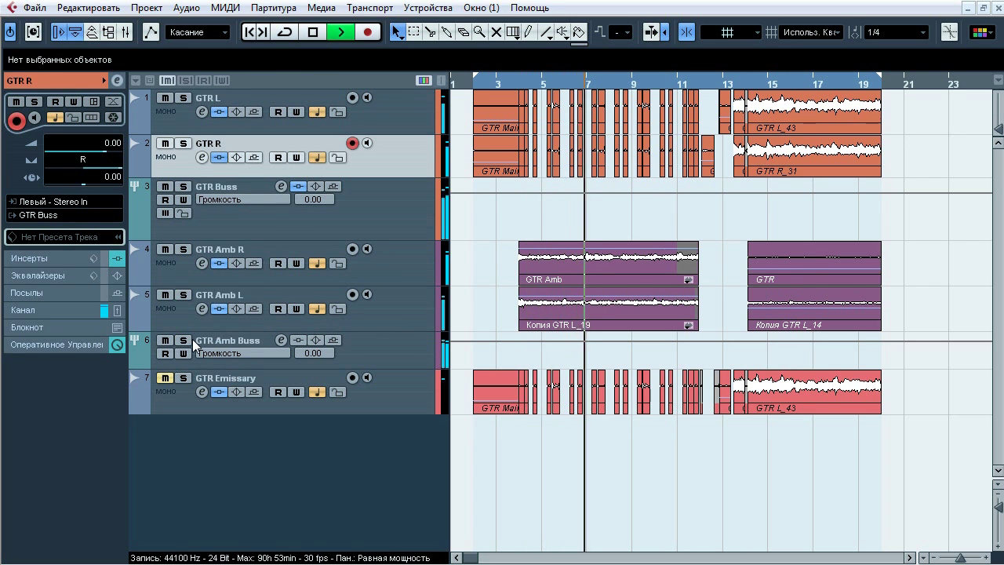
click(193, 341)
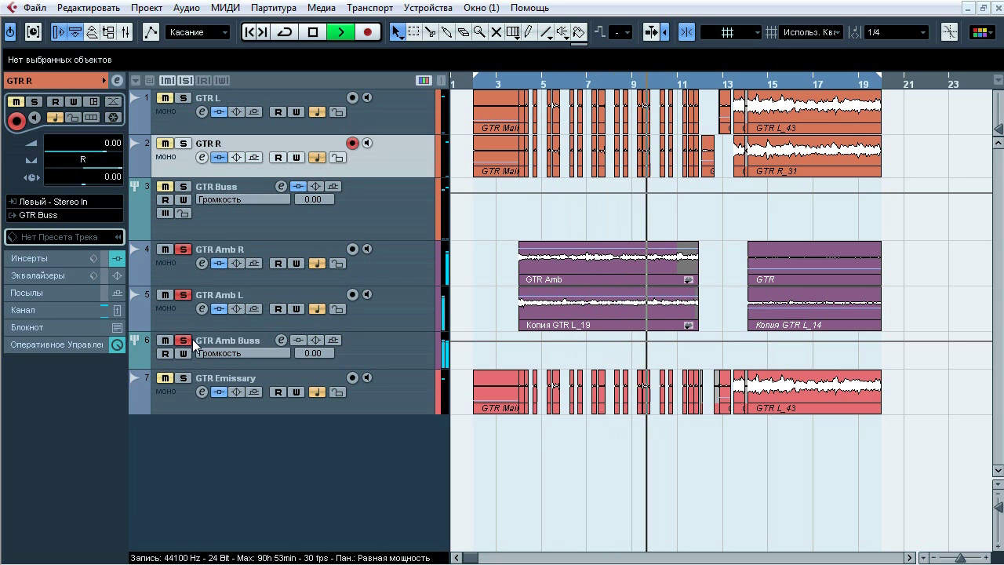
click(192, 341)
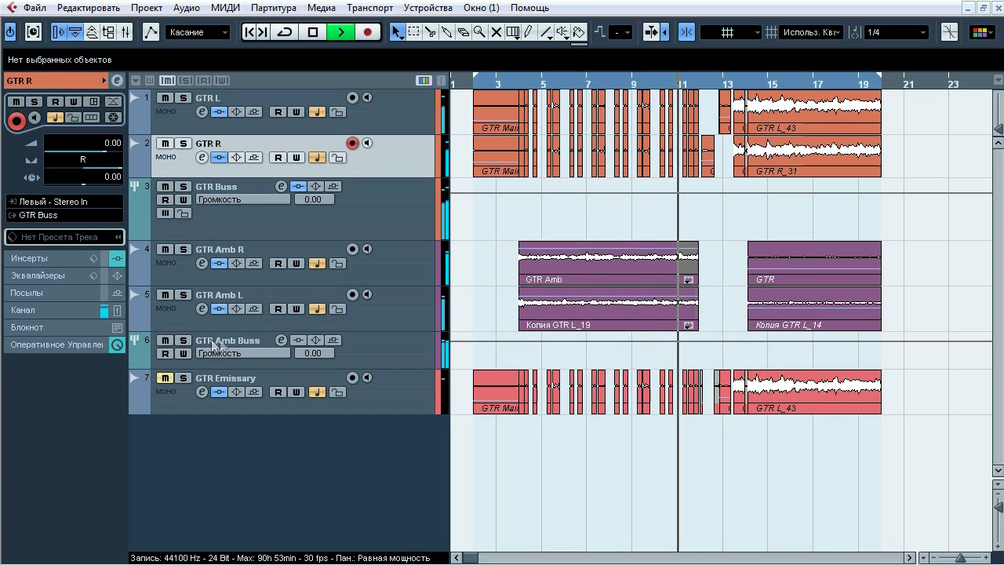
key(space)
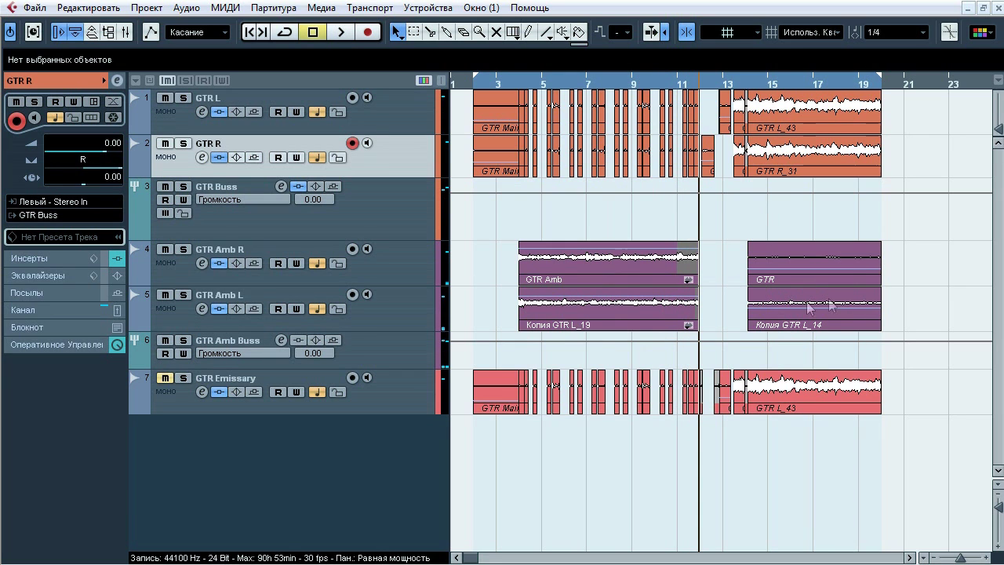
Step: Play from bar 14, compare the GTR Amb Buss alone against all guitars, and release its solo
click(744, 84)
click(183, 340)
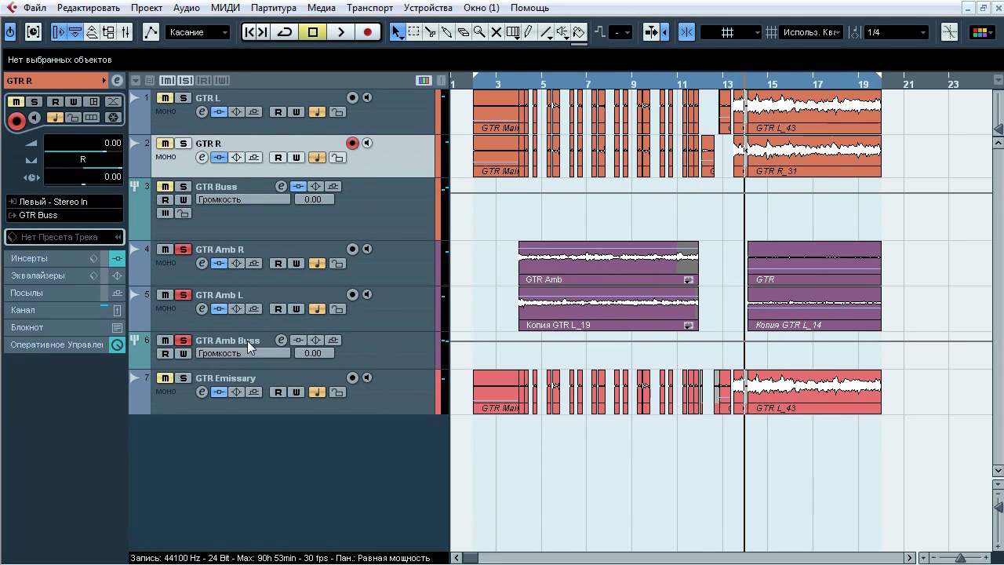
key(space)
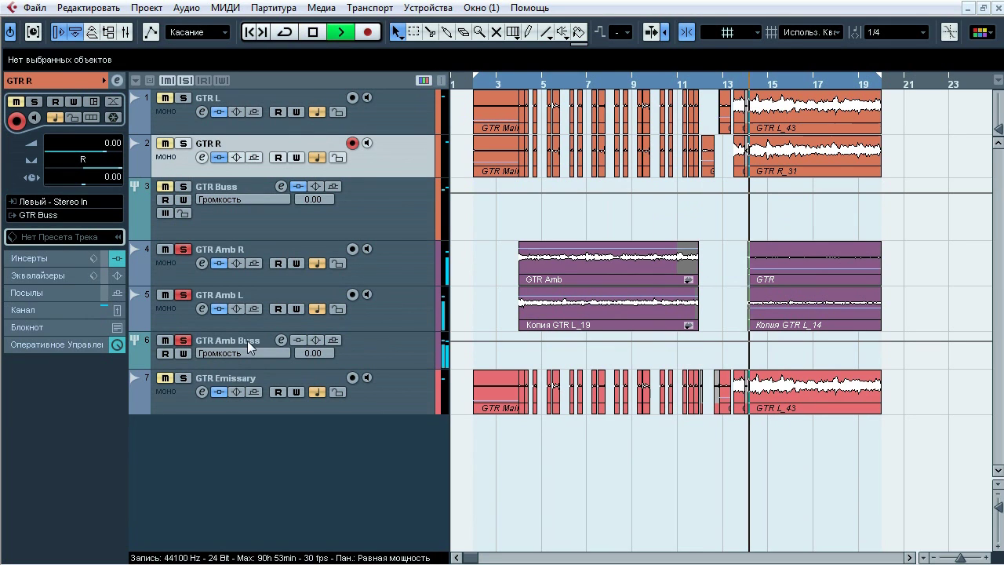
click(185, 342)
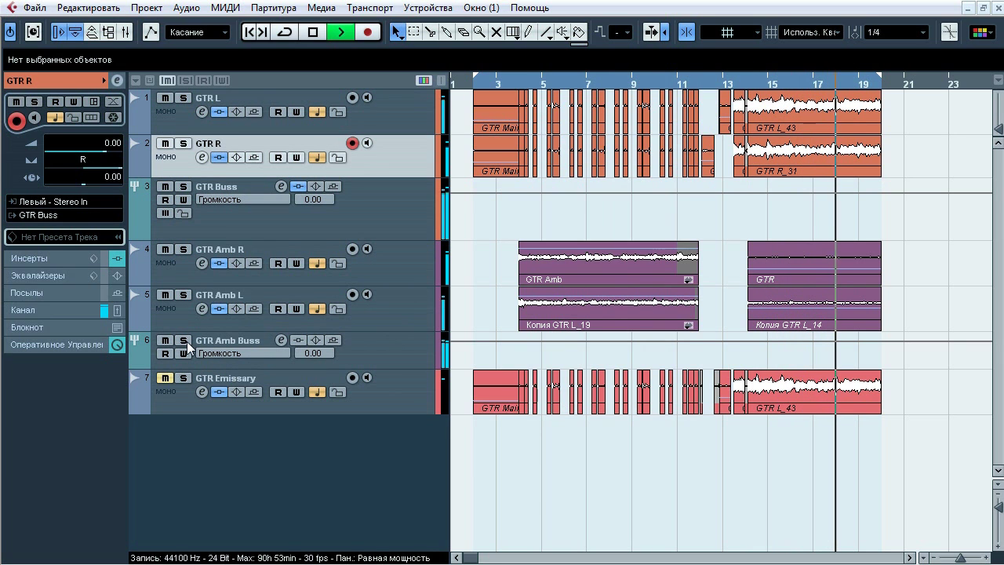
click(185, 342)
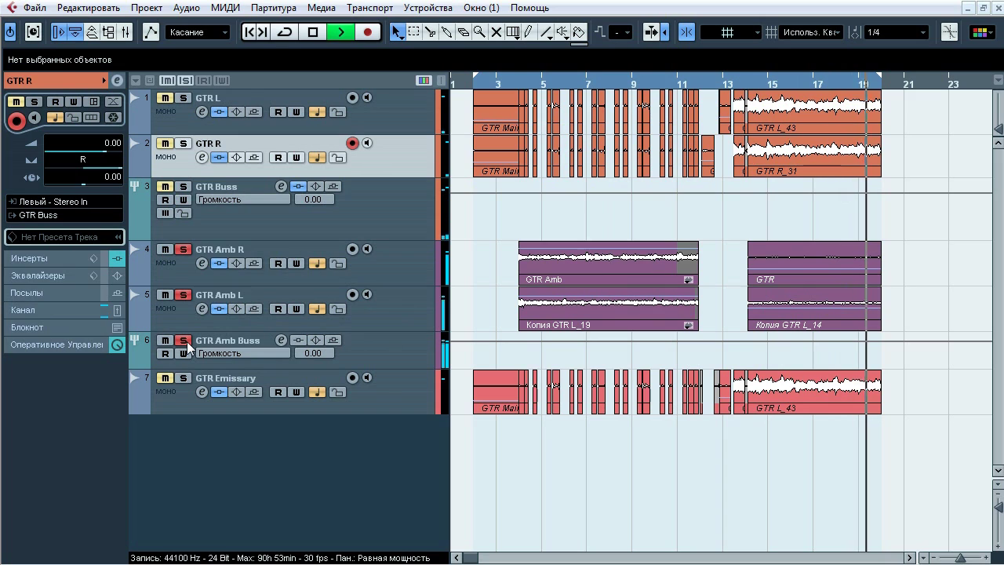
key(space)
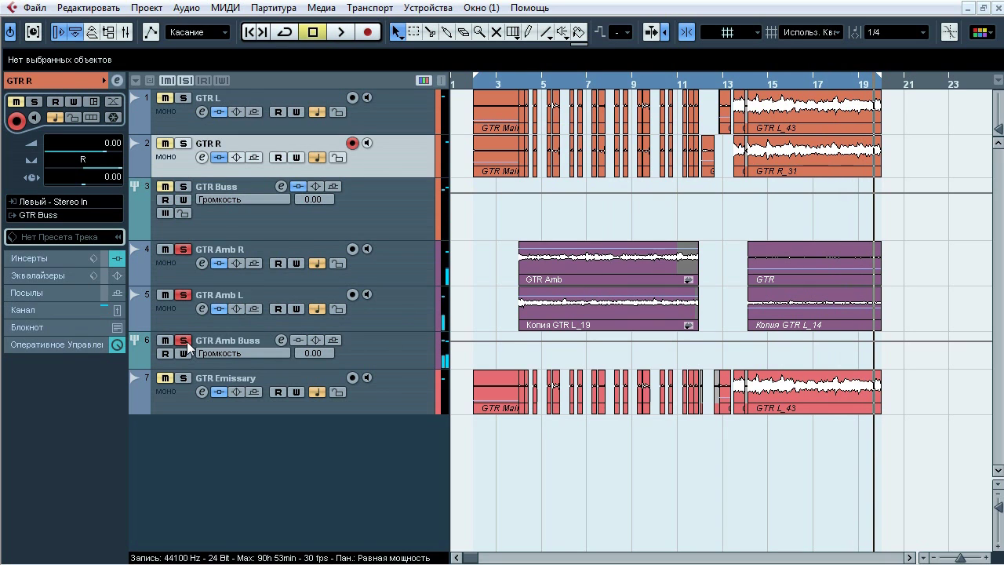
click(183, 341)
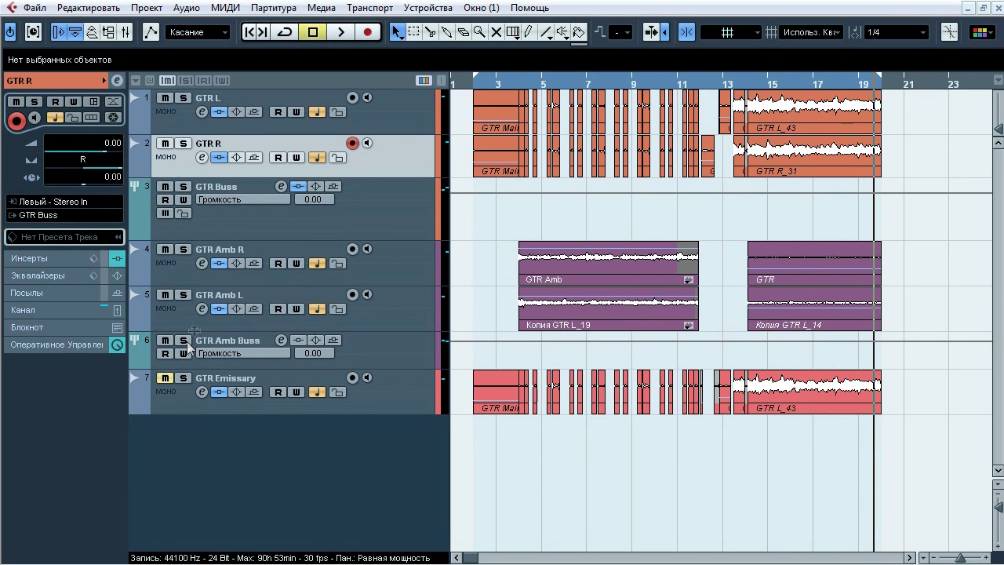
Step: Solo the GTR L track and inspect the guitar tracks' insert chains in the mixer
click(269, 104)
key(s)
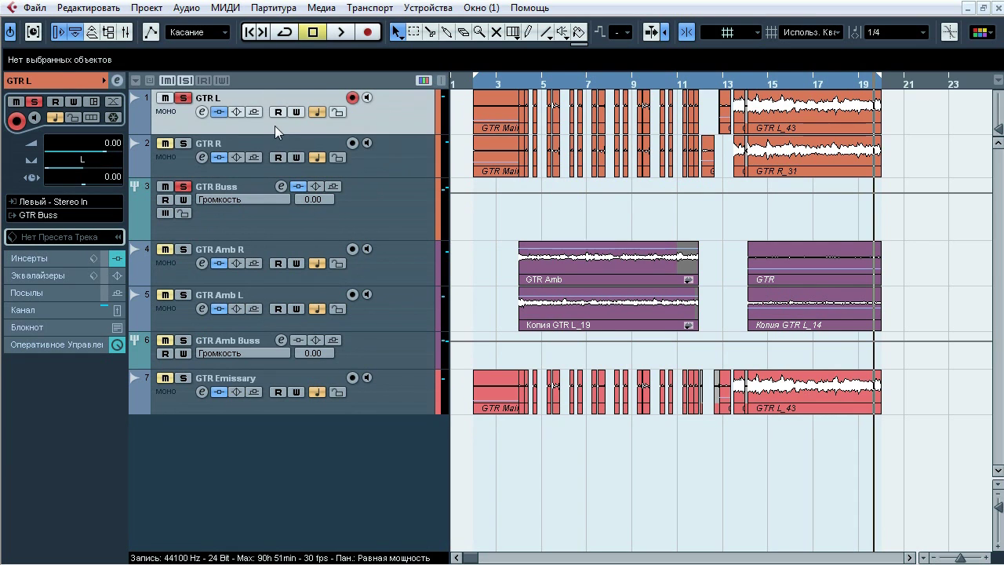
key(F3)
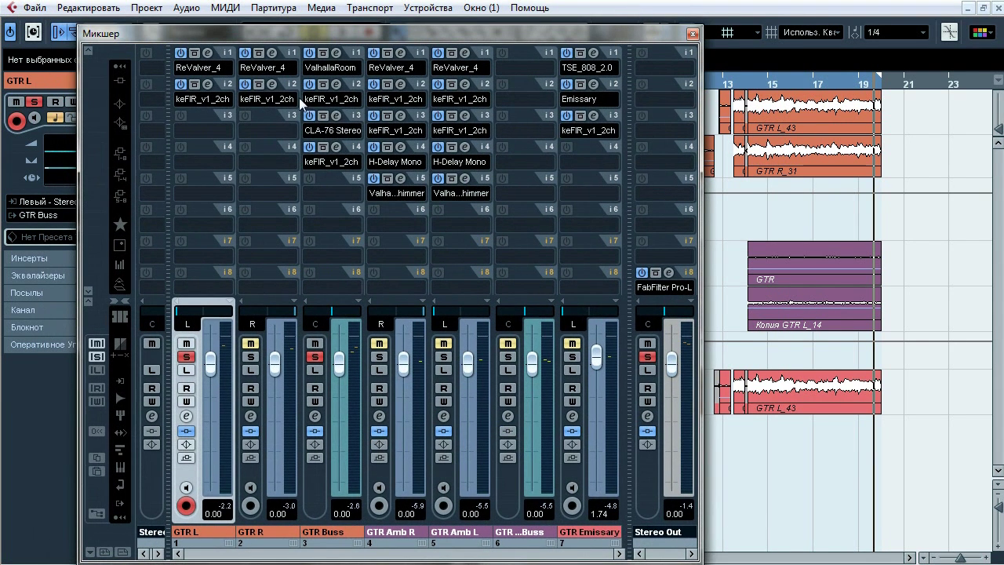
key(F3)
Step: Play GTR L through the opening and from around bar 14, comparing its sound with inserts bypassed and active
key(space)
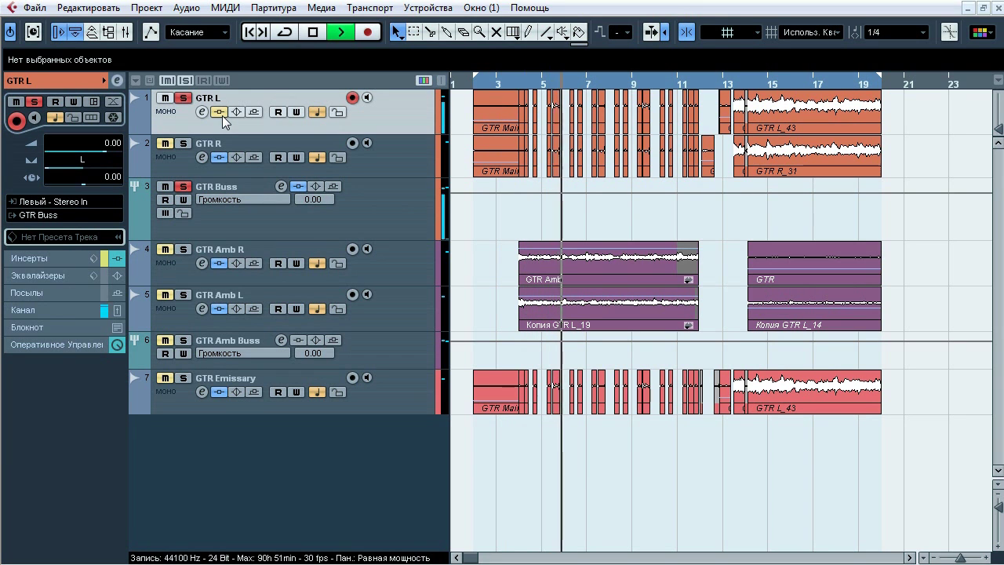
click(222, 114)
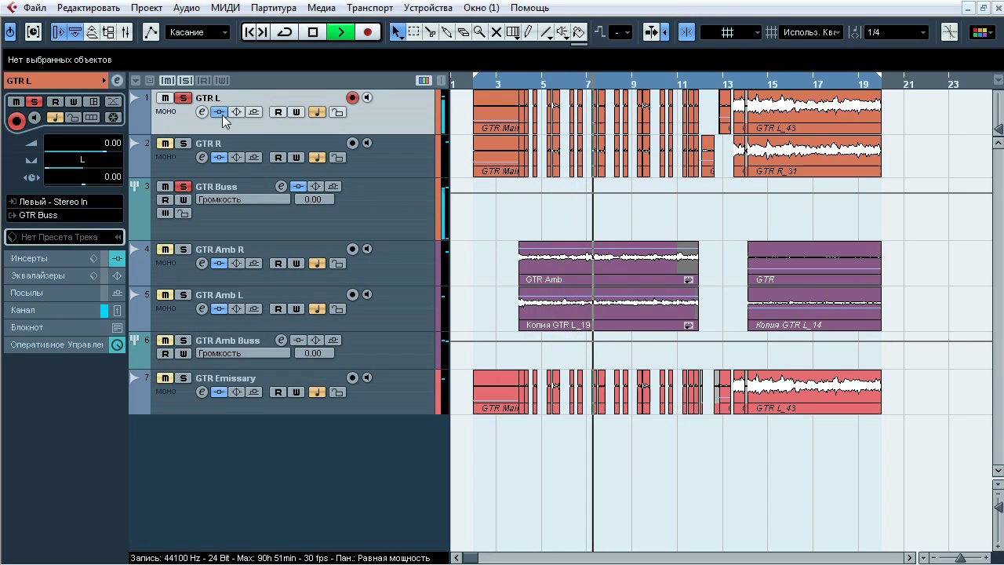
click(738, 83)
click(221, 113)
click(220, 114)
click(219, 114)
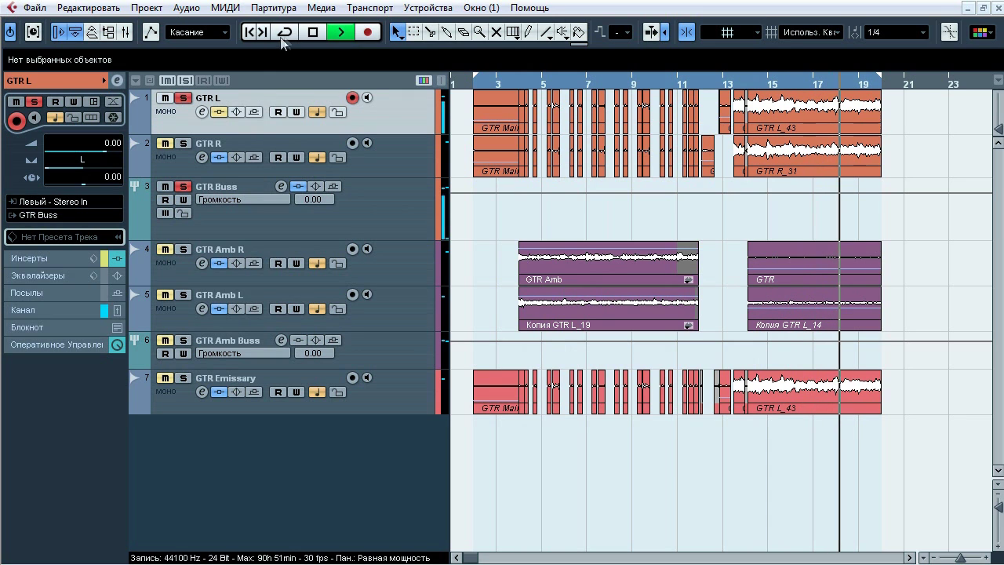
click(219, 114)
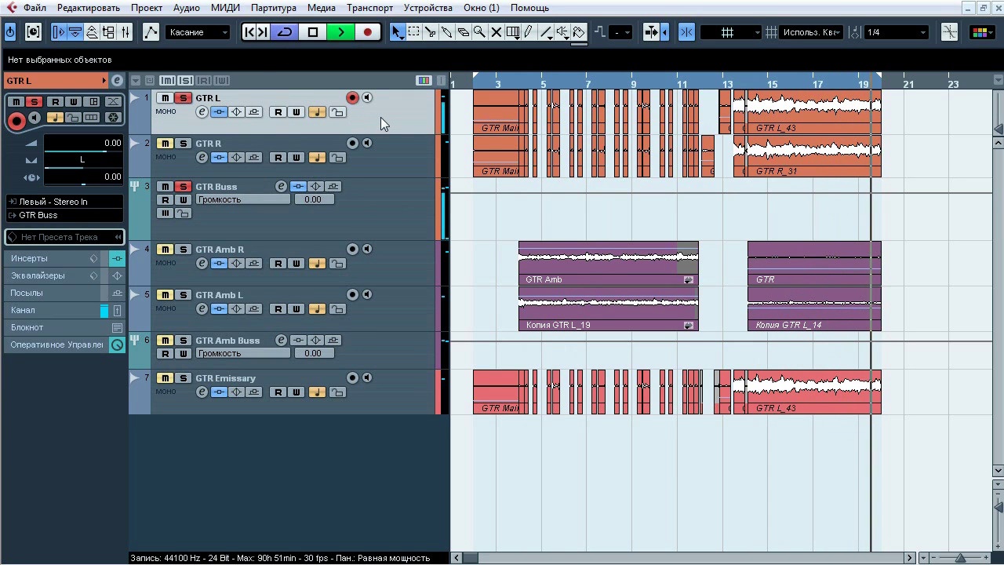
key(space)
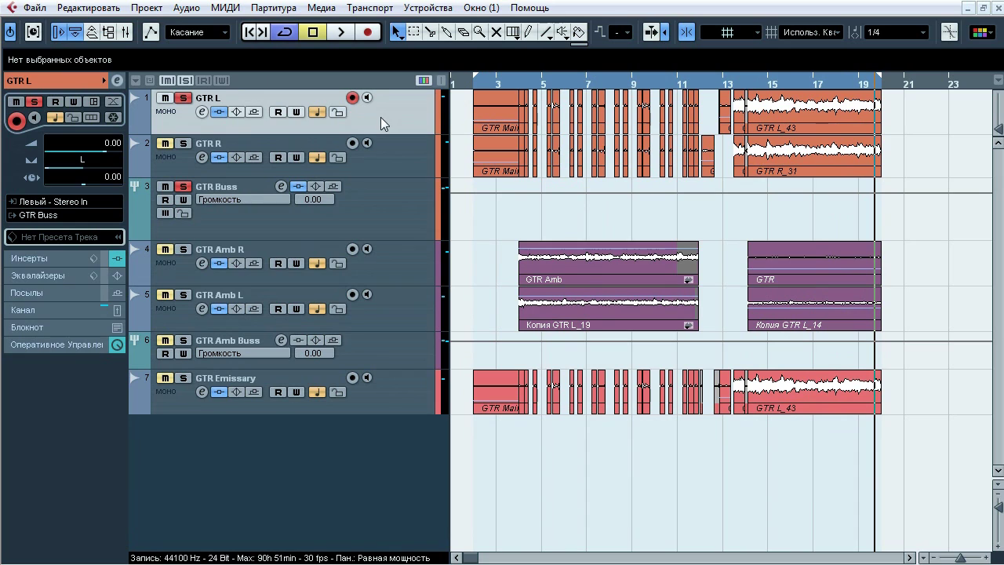
Step: Open the ReValver_4 insert on the GTR L track and display its Input Mixer to examine the gain adjustment
click(74, 256)
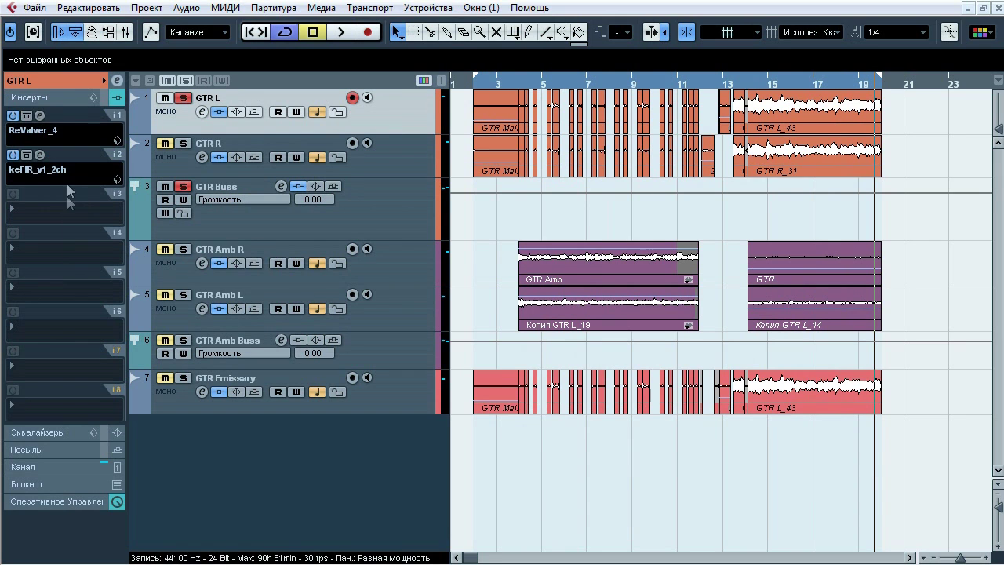
click(41, 116)
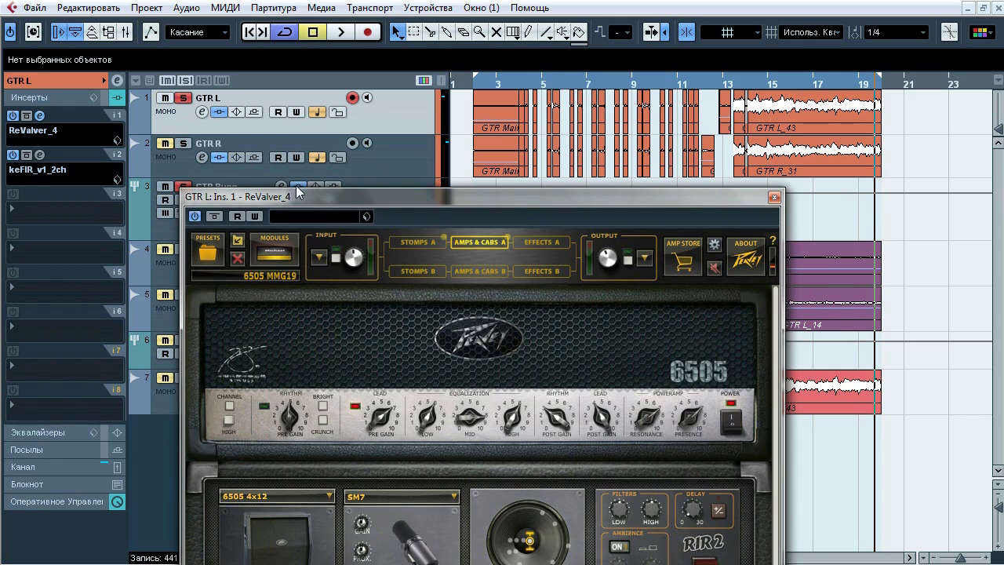
drag(310, 199, 276, 69)
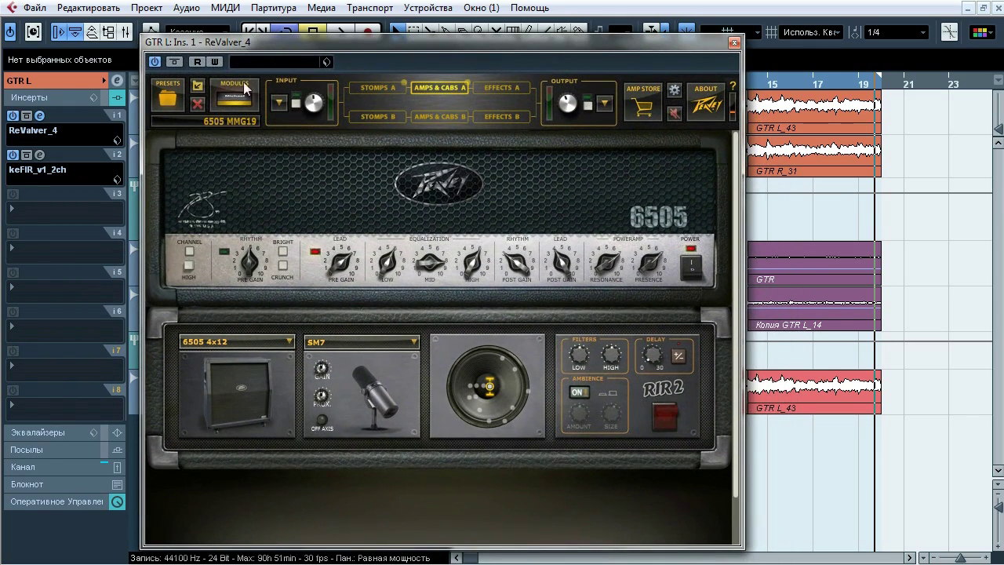
click(280, 104)
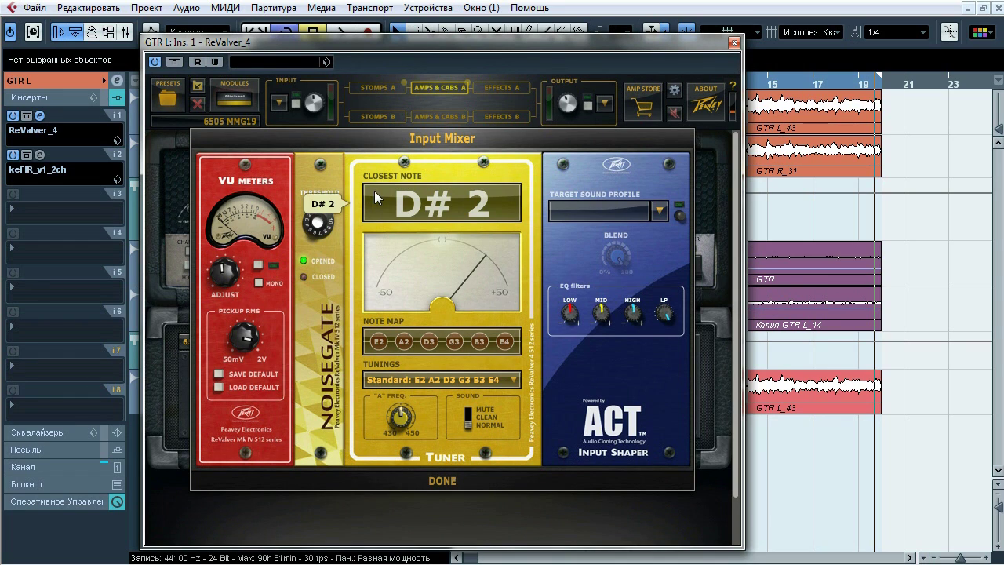
mouse_move(230, 278)
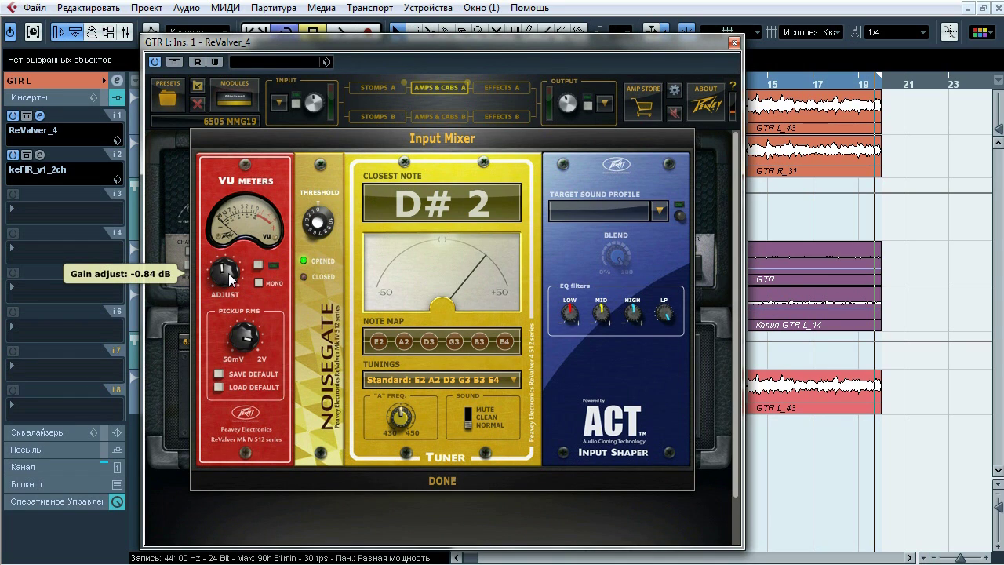
Step: Close the Input Mixer and compare GTR L during playback with the Greener pedal in Stomps A on and off
mouse_move(250, 338)
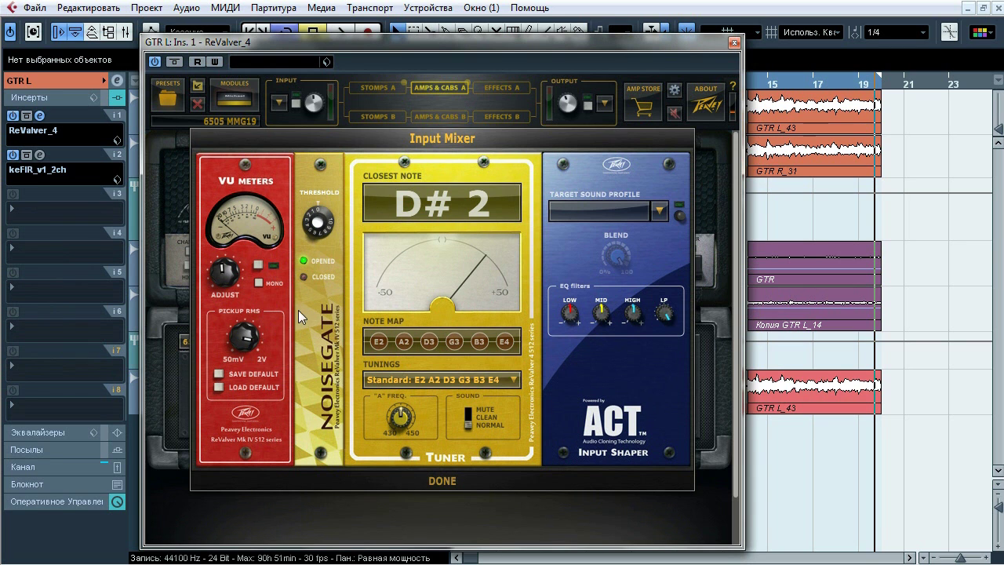
click(454, 480)
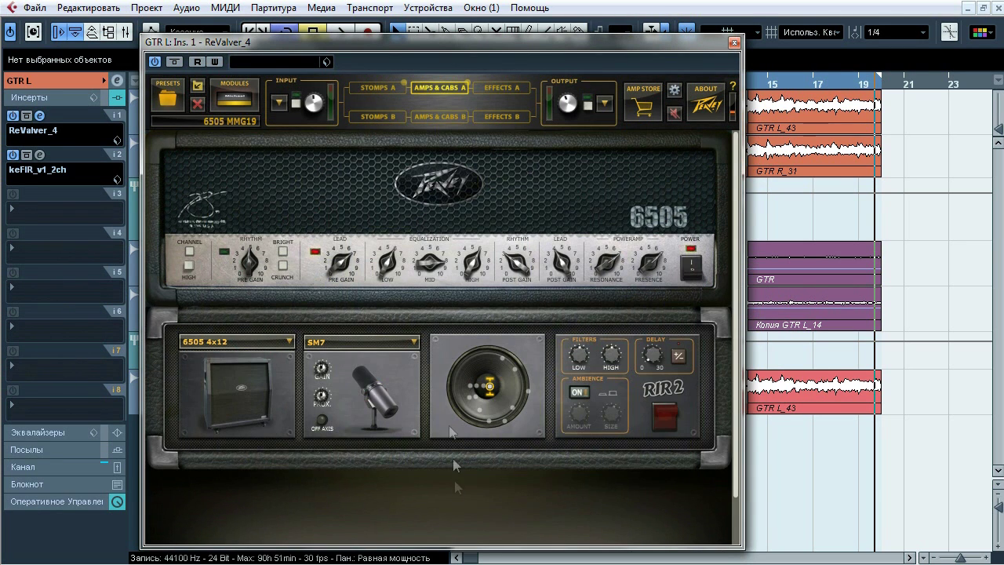
click(381, 91)
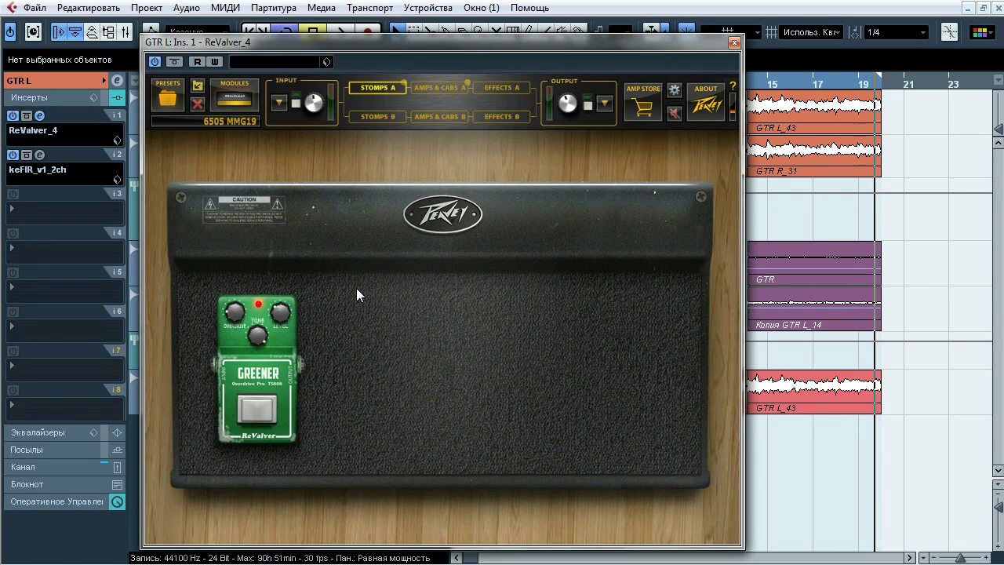
key(space)
click(265, 401)
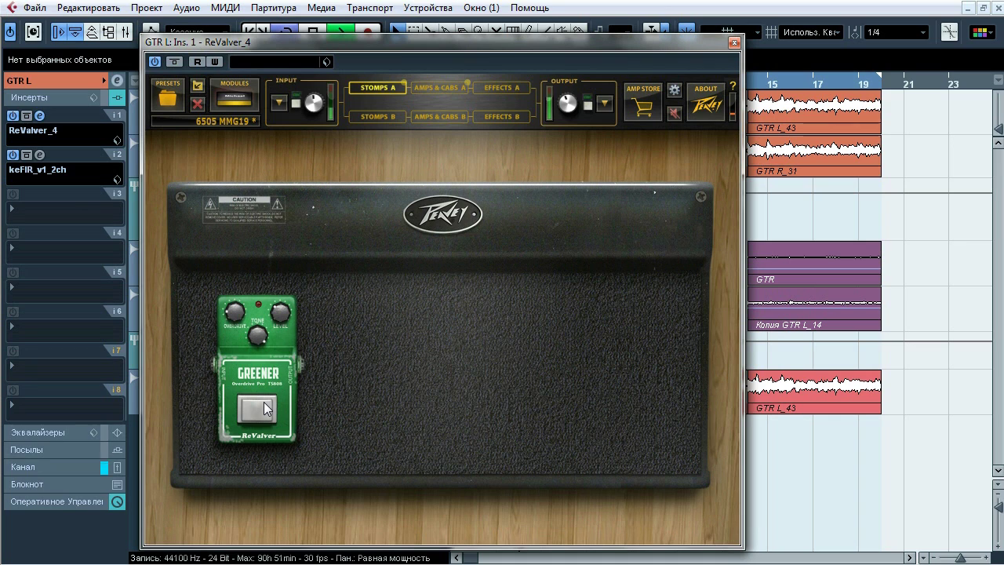
click(264, 404)
click(265, 406)
click(265, 406)
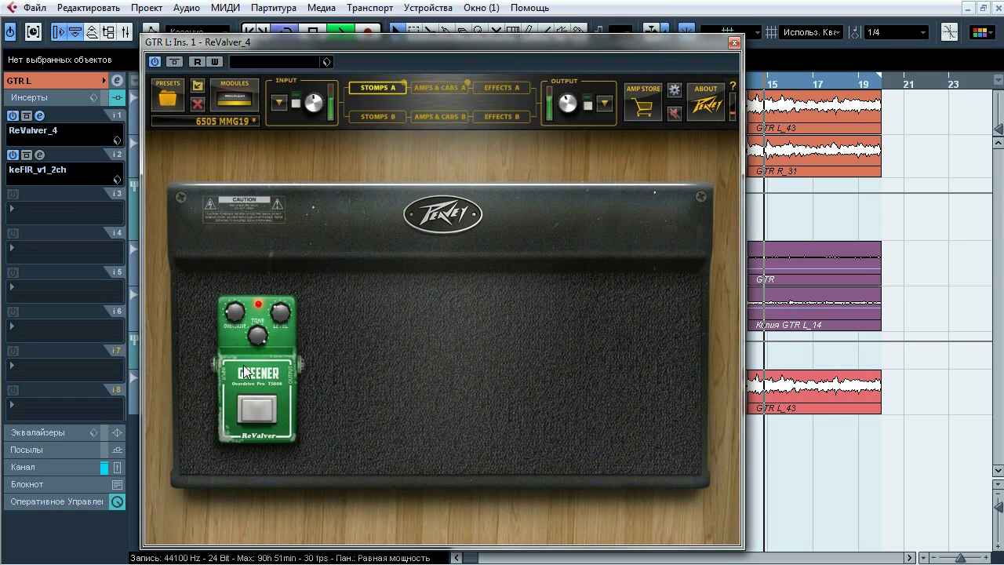
click(263, 413)
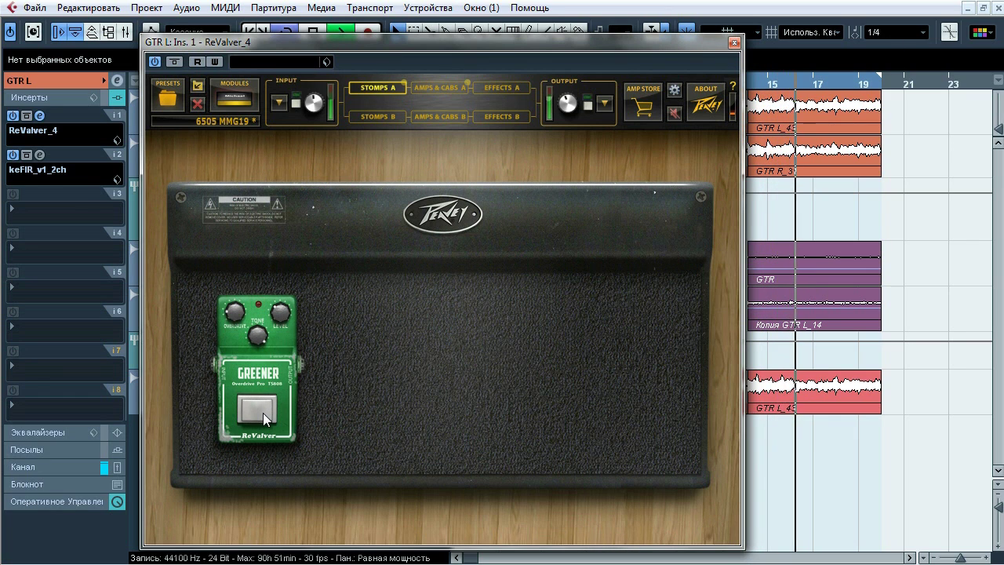
click(263, 413)
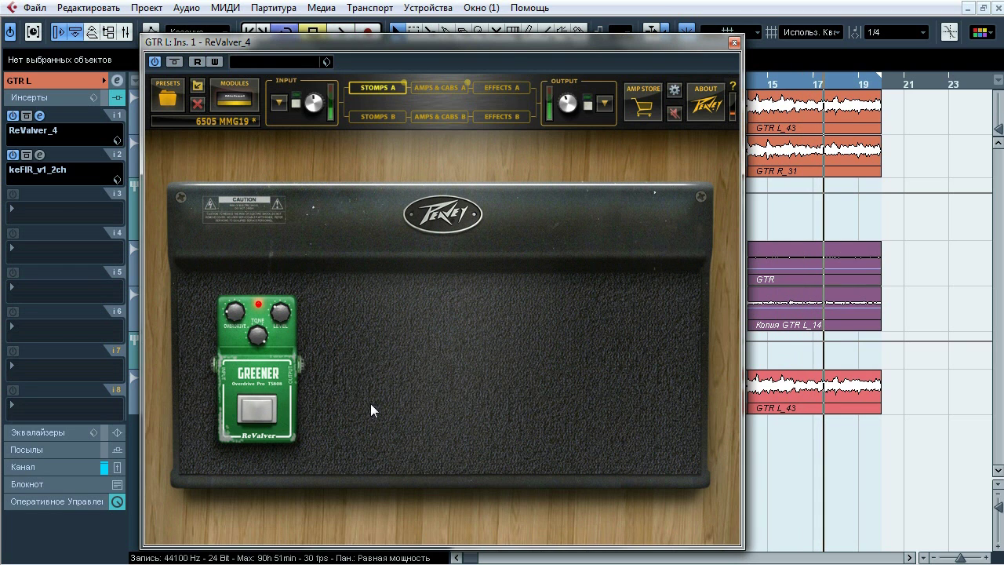
Step: Play GTR L through the 6505 amp, check its power switch, and examine the equalization and power amp knobs
click(454, 86)
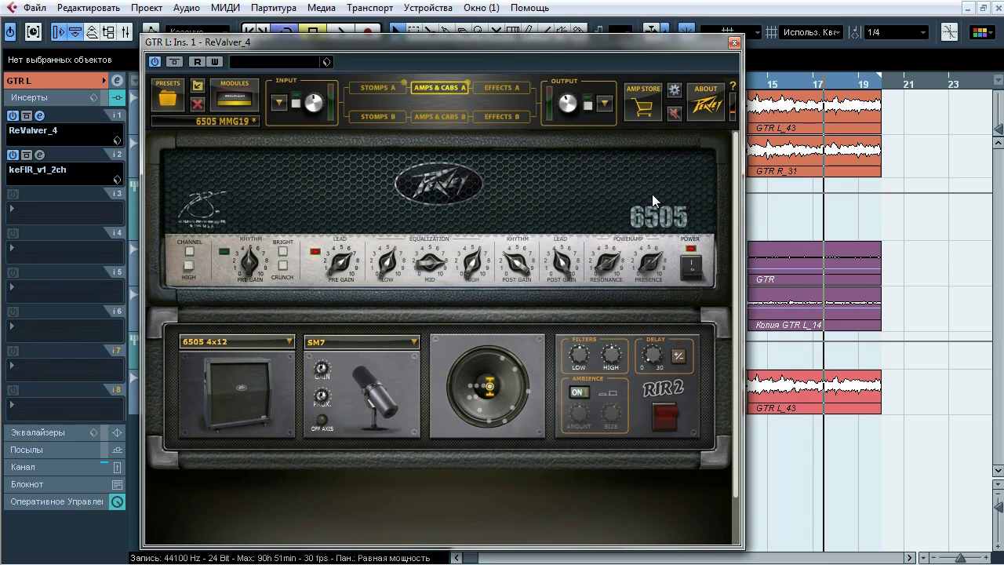
key(space)
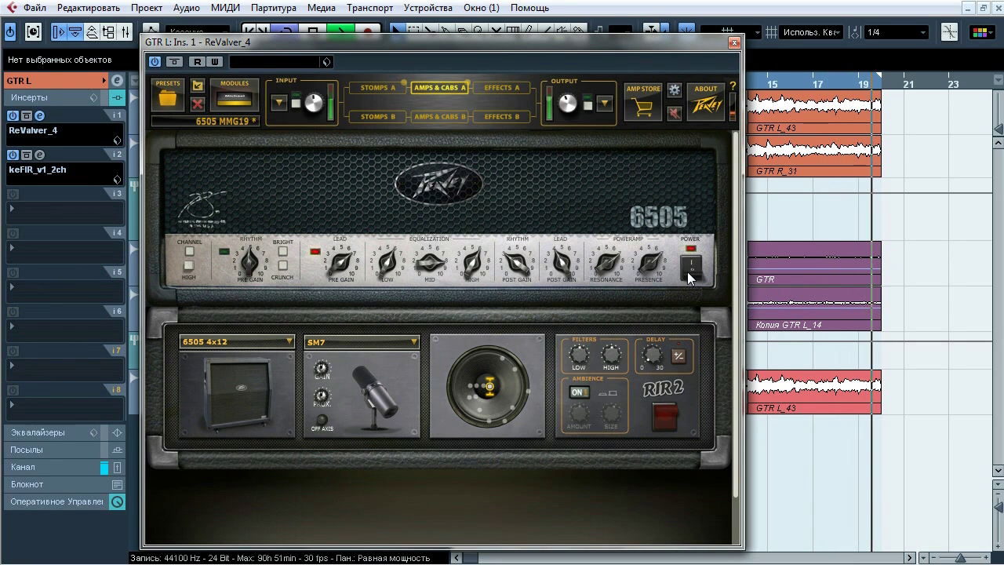
click(687, 272)
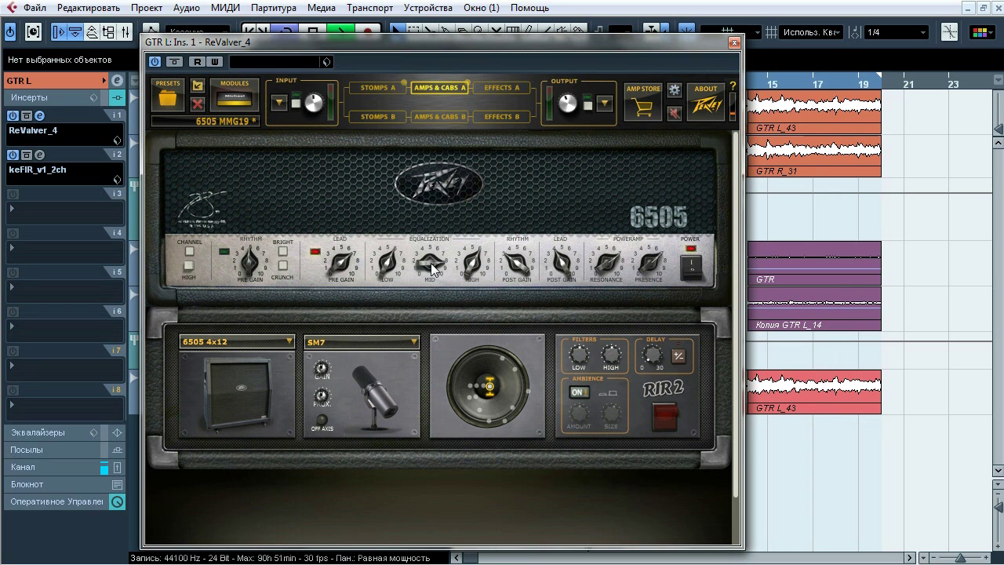
mouse_move(431, 267)
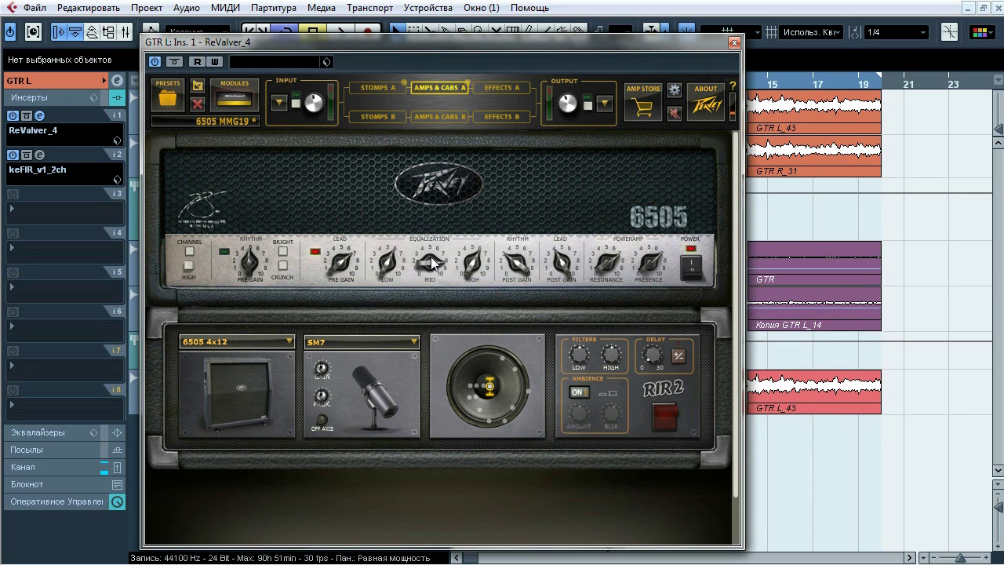
mouse_move(479, 265)
mouse_move(603, 263)
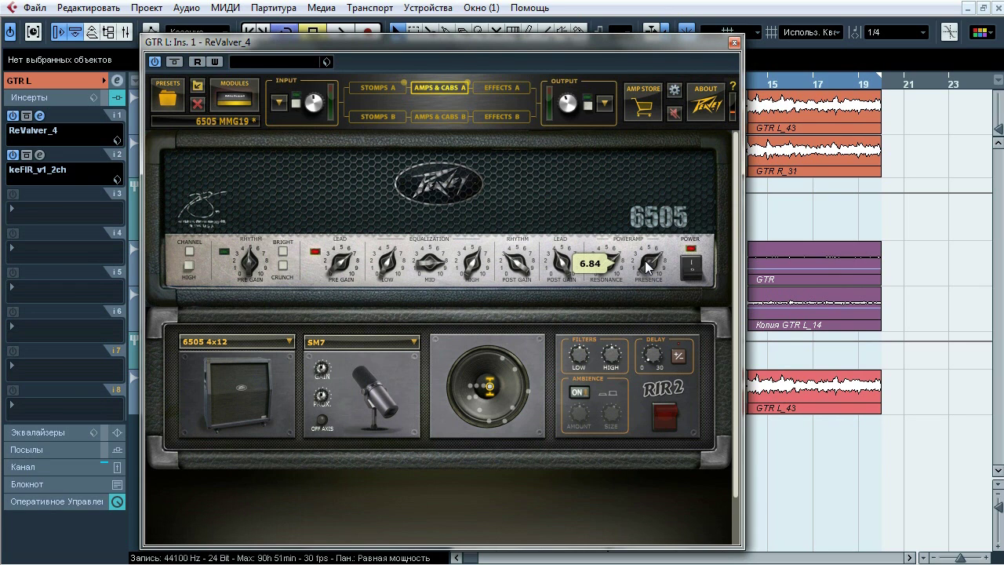
Step: Open the 6505 amp's Module tweak page to view its circuit schematic, and close it
right_click(516, 211)
click(442, 281)
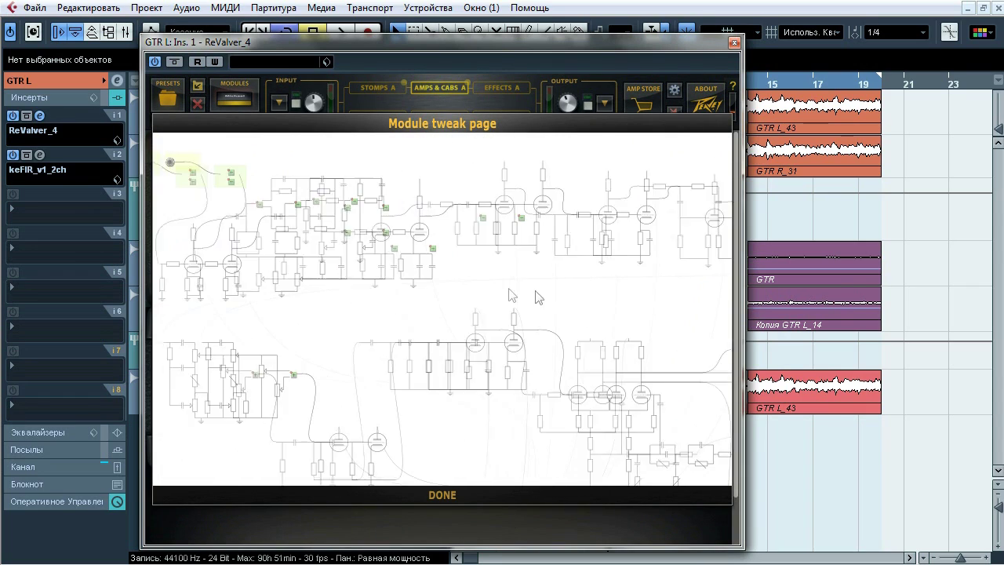
click(448, 495)
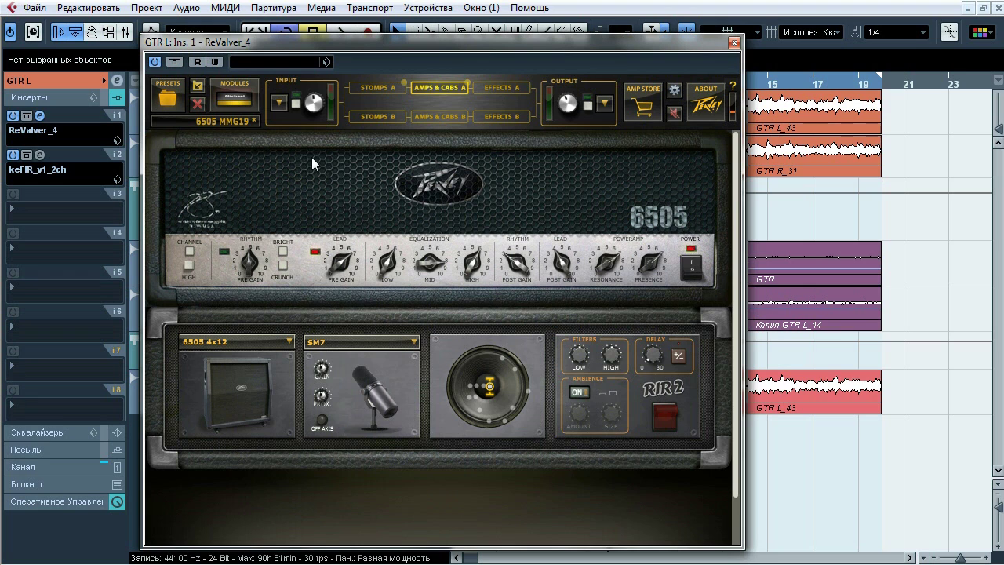
Step: Examine the Effects A rack and the Output Mixer's gain adjustment, and close the ReValver_4 plug-in
click(494, 87)
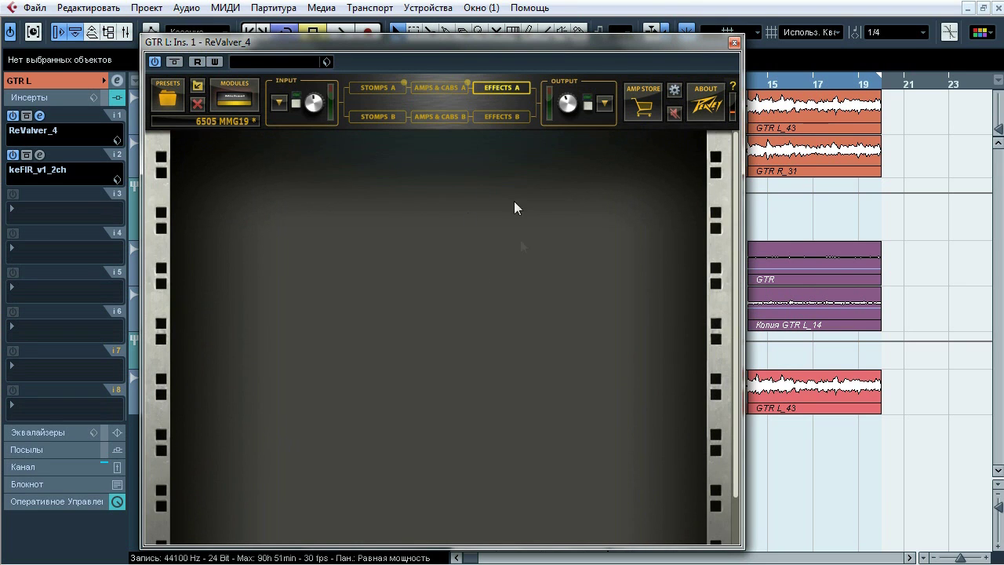
click(605, 104)
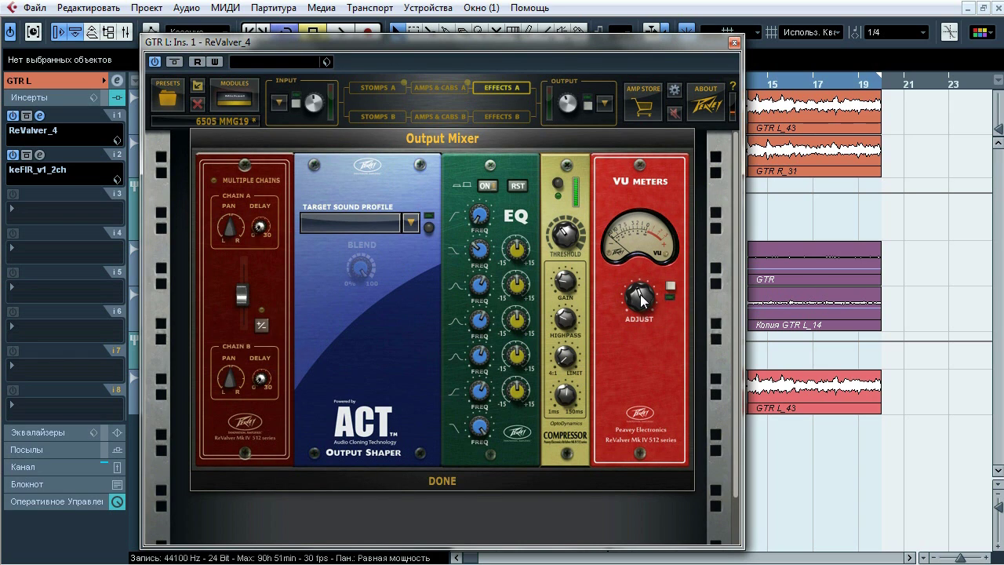
mouse_move(640, 299)
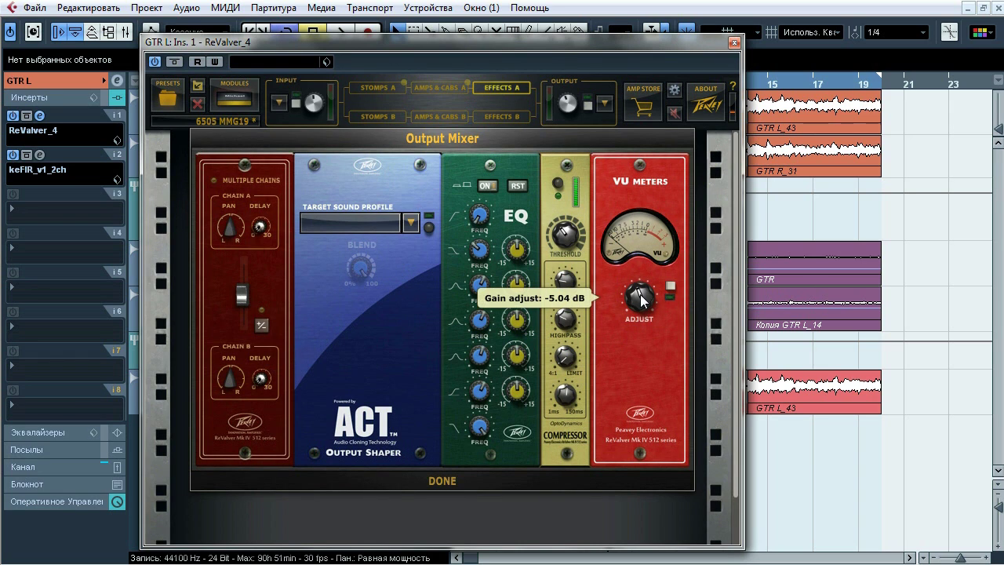
click(458, 483)
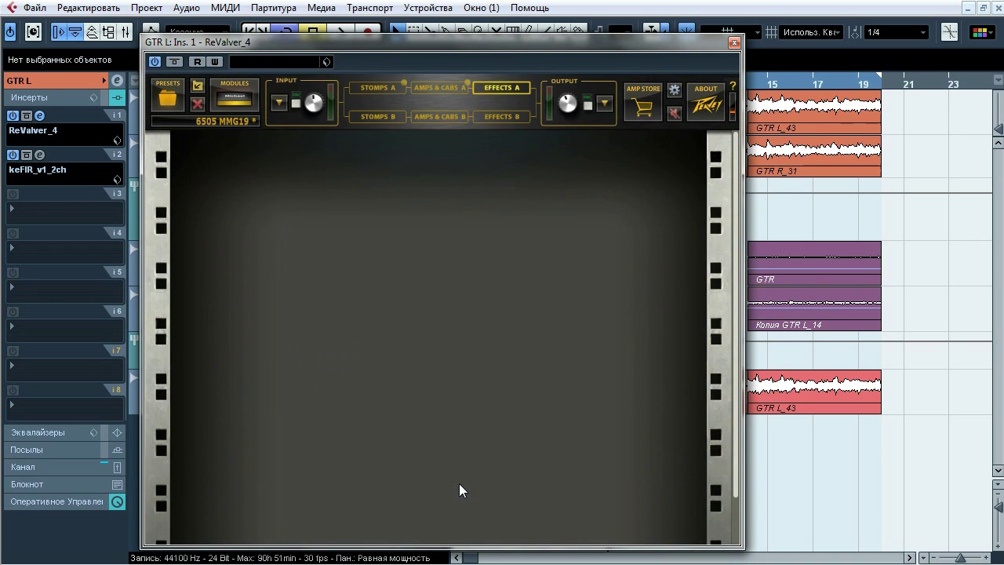
click(445, 87)
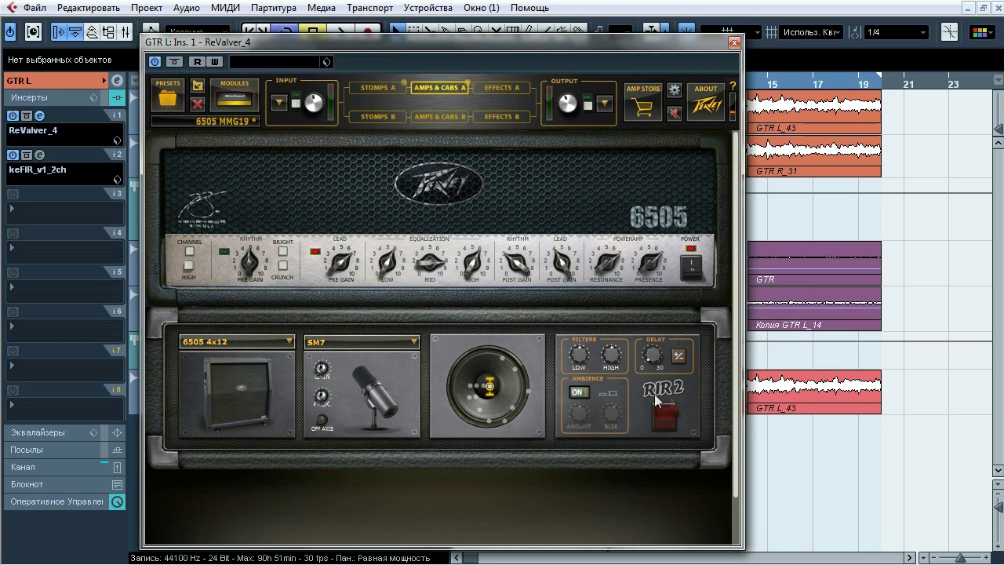
click(734, 43)
Step: Open the keFIR_v1_2ch insert on GTR L, compare playback with it bypassed and active, and close it
click(45, 173)
drag(750, 161, 571, 161)
key(space)
click(554, 180)
click(553, 180)
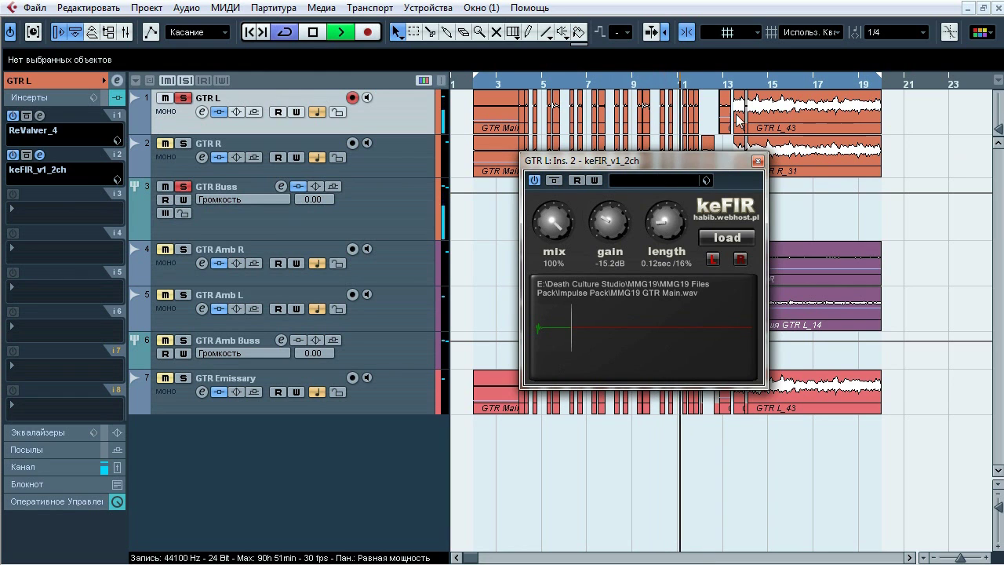
click(554, 181)
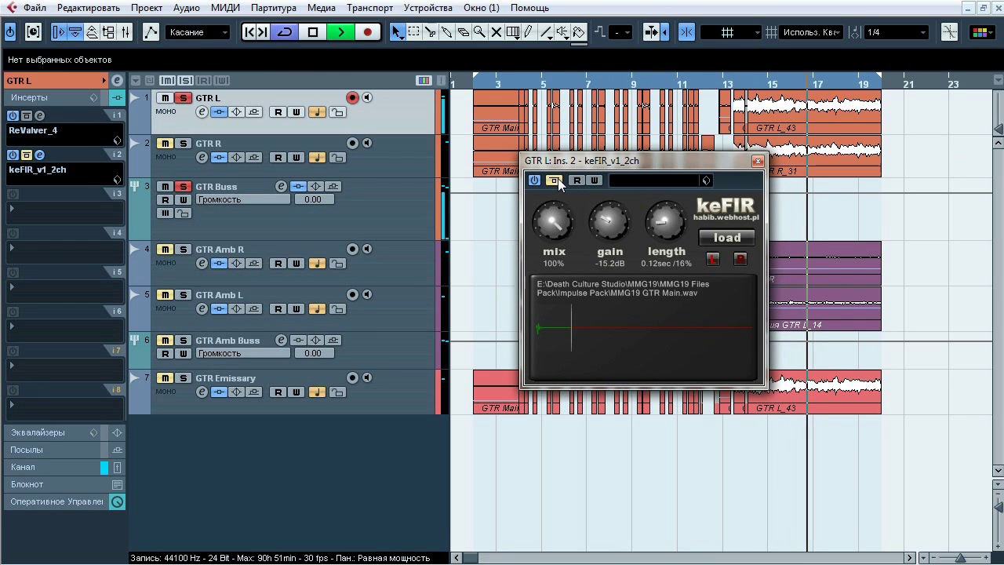
click(556, 181)
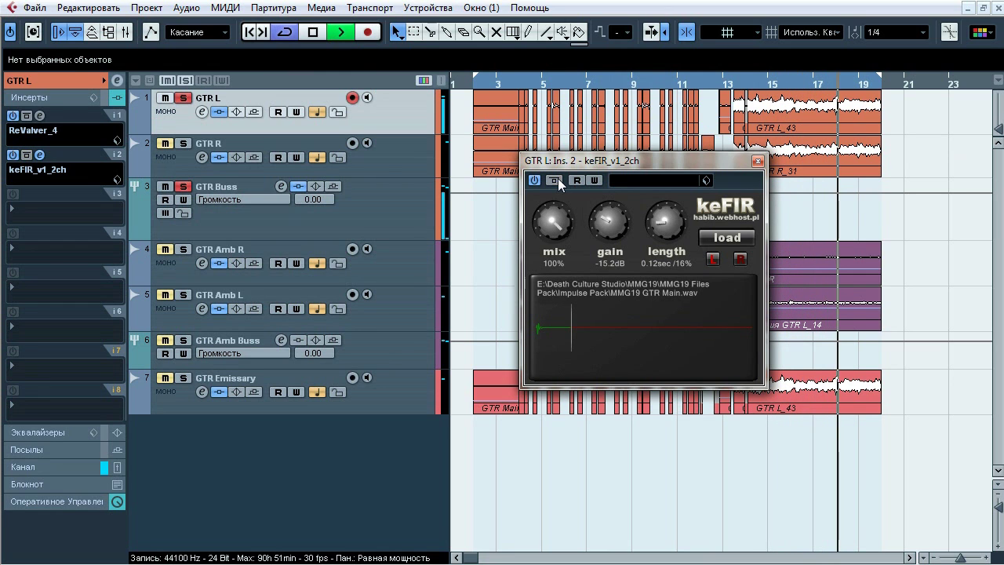
key(space)
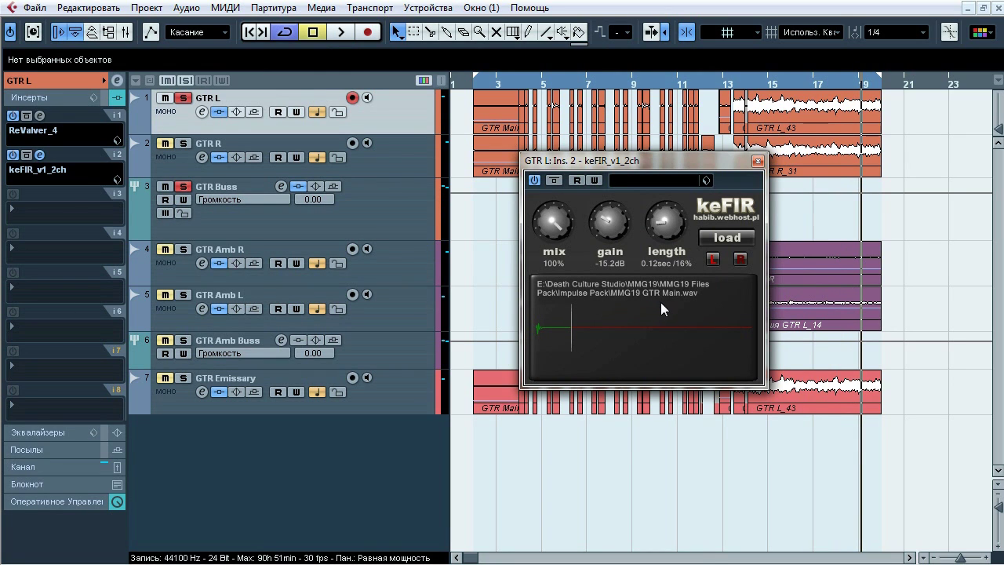
click(758, 161)
Step: Select GTR R together with GTR L, solo both tracks, and display the GTR L channel's output routing
ctrl+click(407, 167)
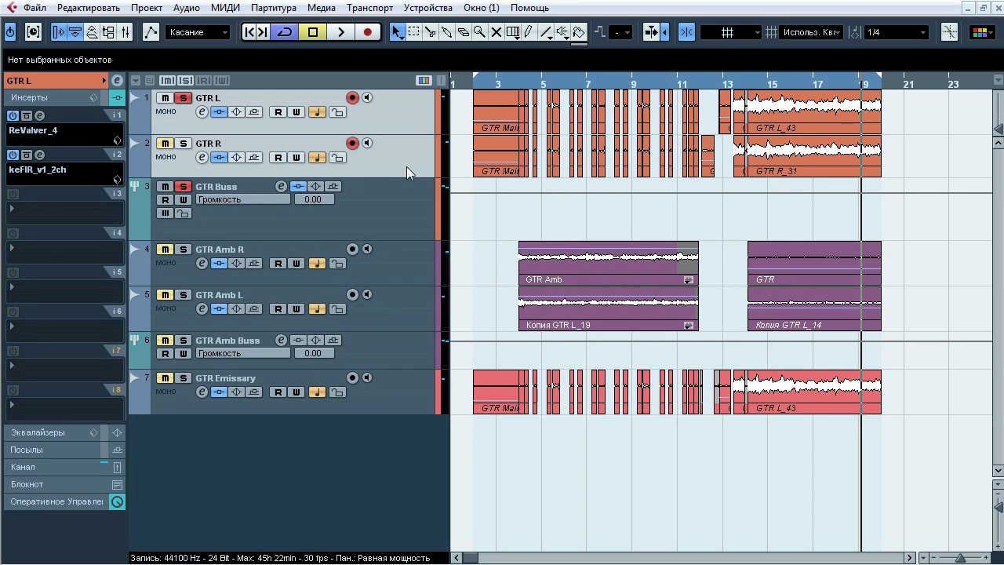
key(s)
click(76, 82)
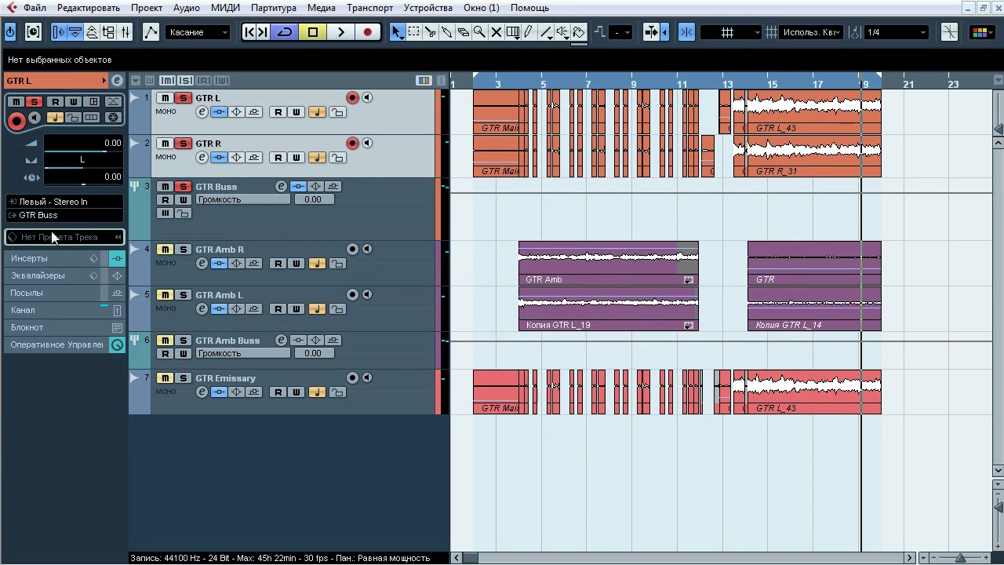
Step: Play the soloed guitars with the GTR Buss inserts bypassed and display the bus's insert chain
click(283, 219)
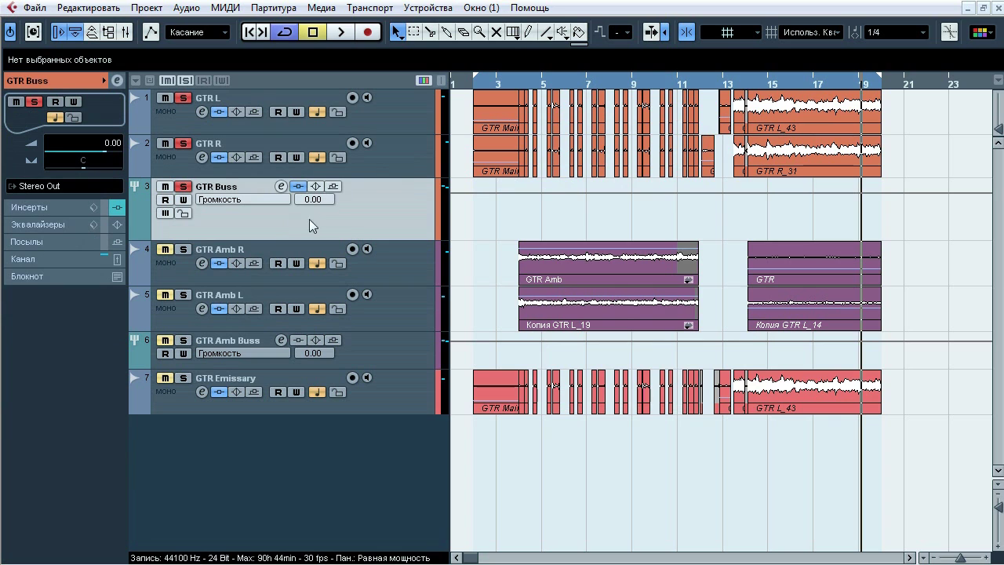
key(space)
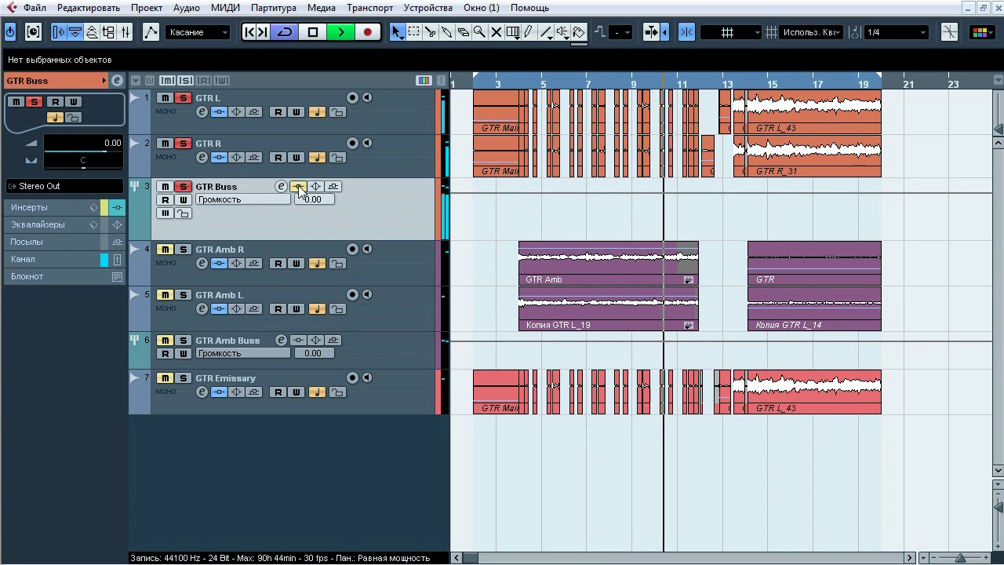
key(space)
click(55, 207)
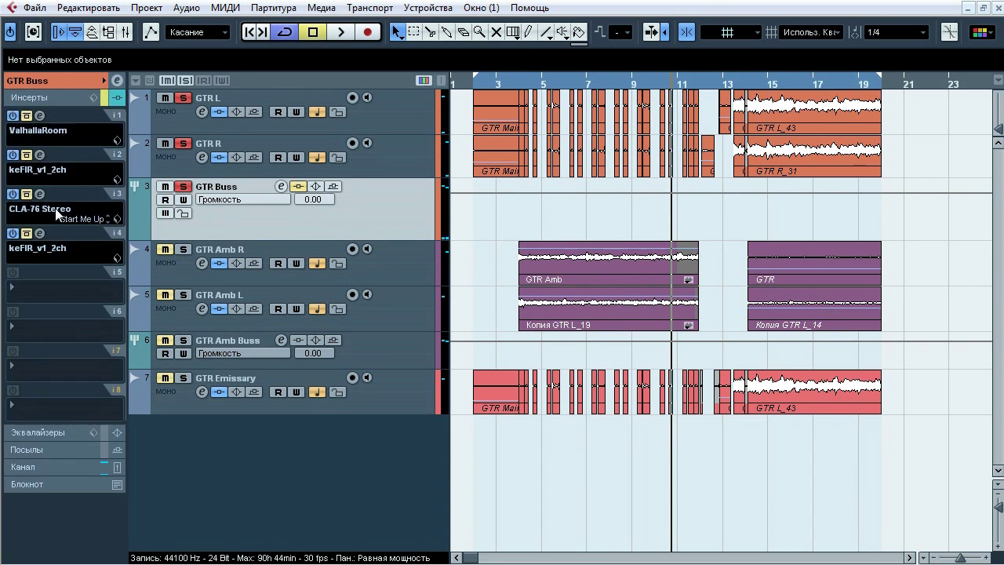
Step: Open ValhallaRoom on GTR Buss, compare it bypassed and active from around bar 4, and display its Early settings
click(40, 117)
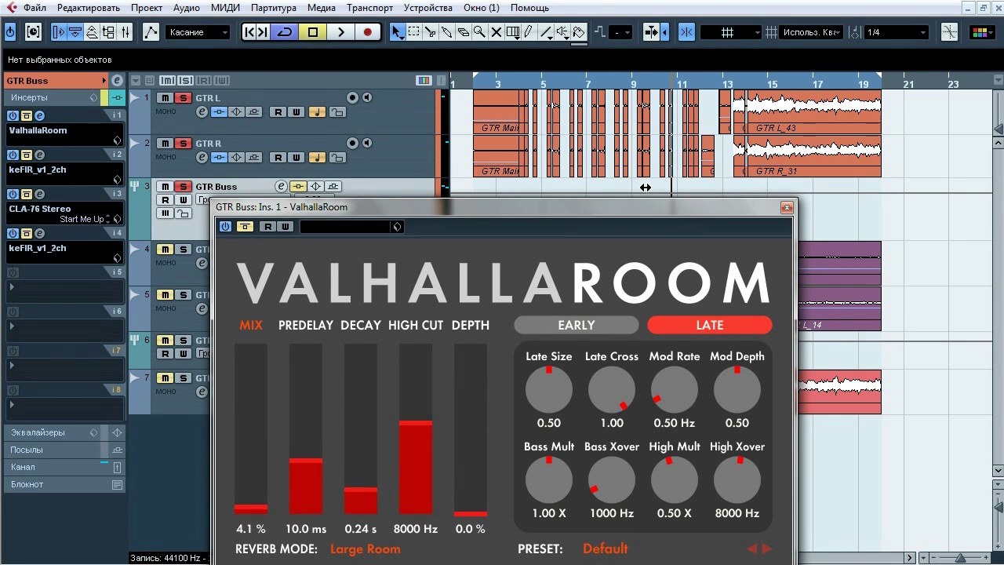
key(space)
click(525, 83)
click(244, 231)
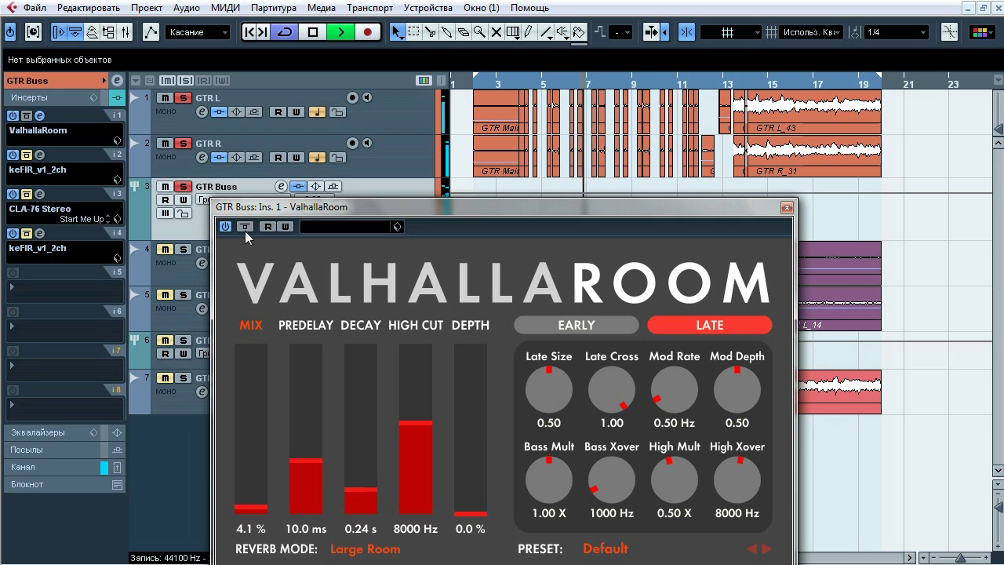
click(245, 226)
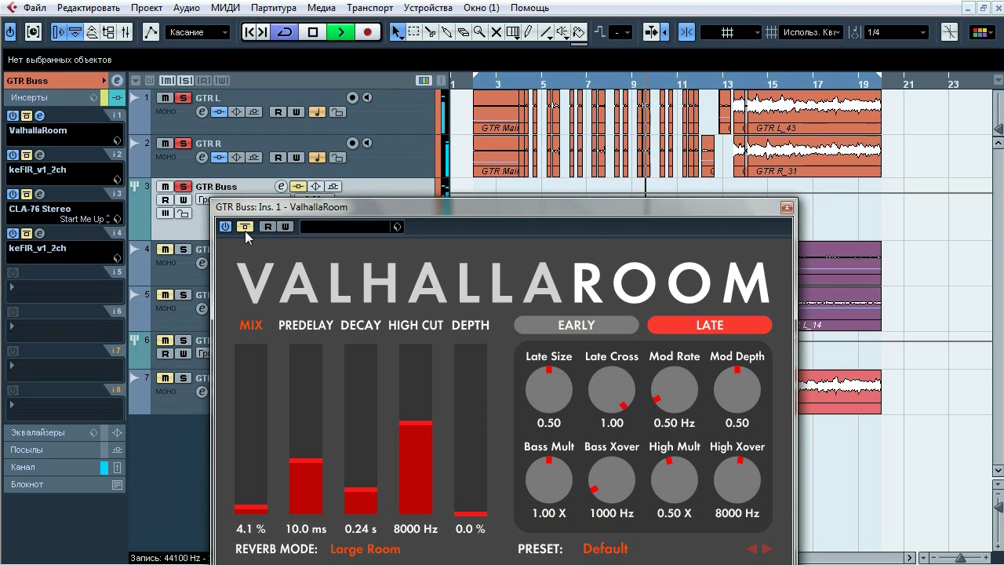
click(245, 231)
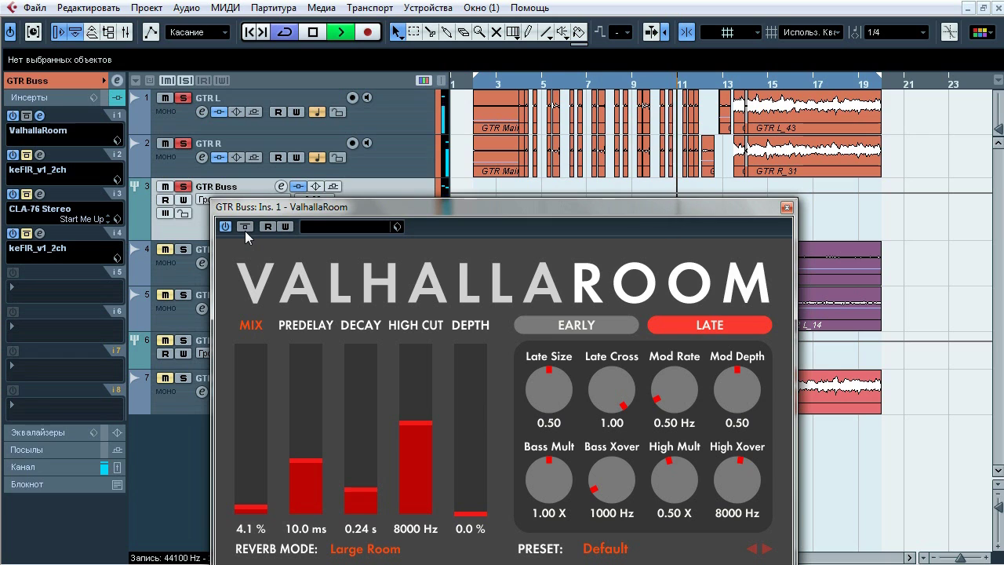
click(245, 230)
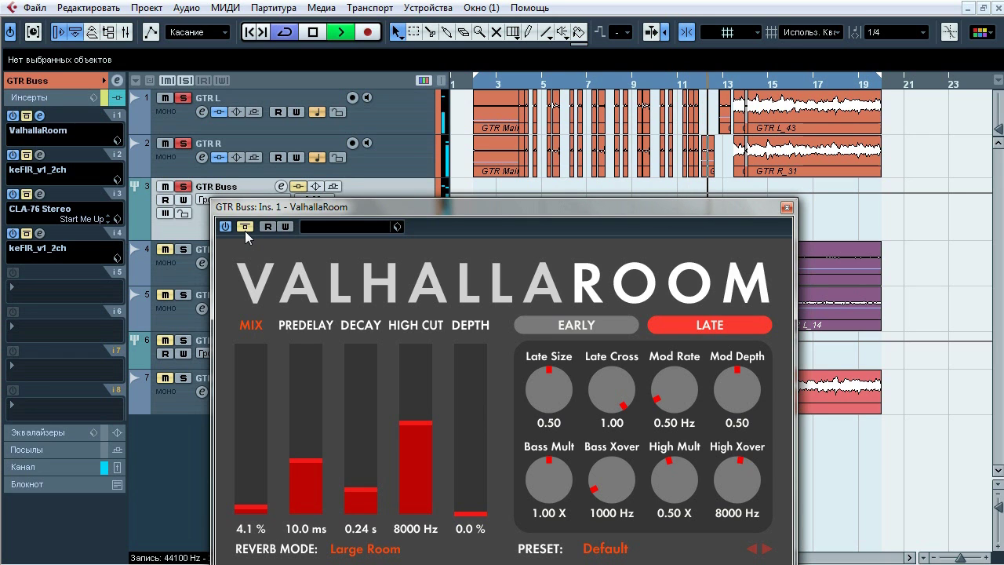
click(244, 231)
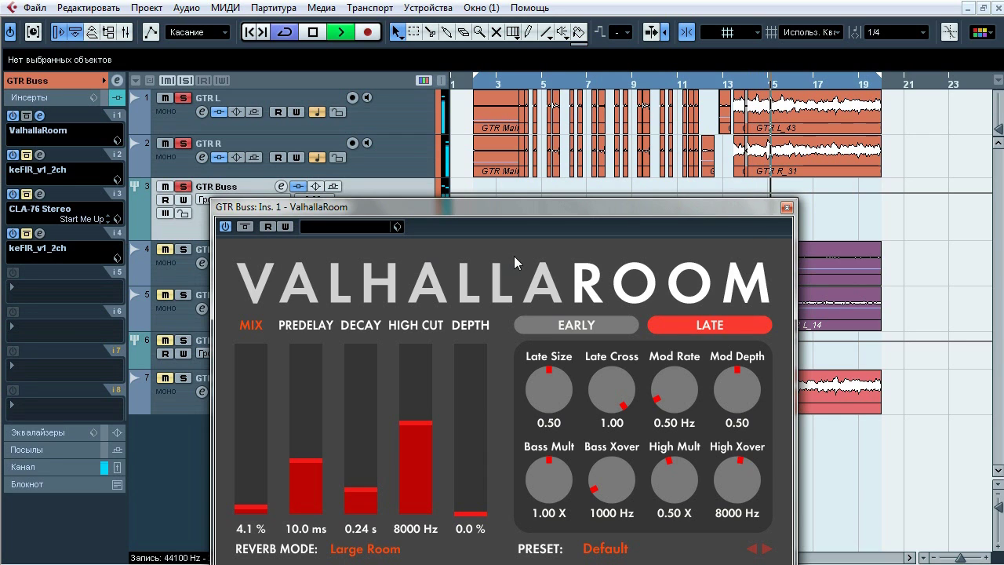
key(space)
click(595, 322)
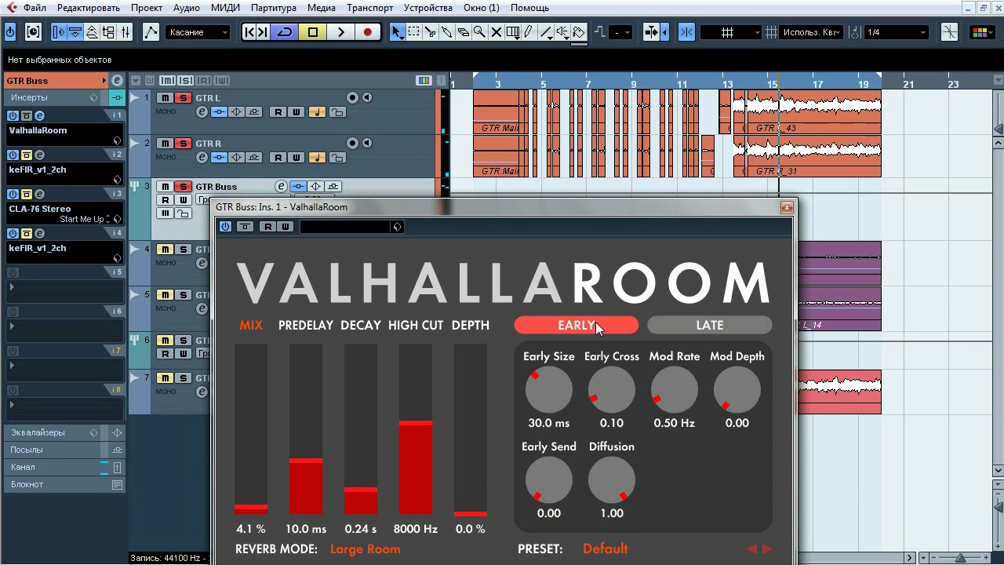
Step: Display the Late settings of ValhallaRoom on GTR Buss and close the plug-in
click(686, 323)
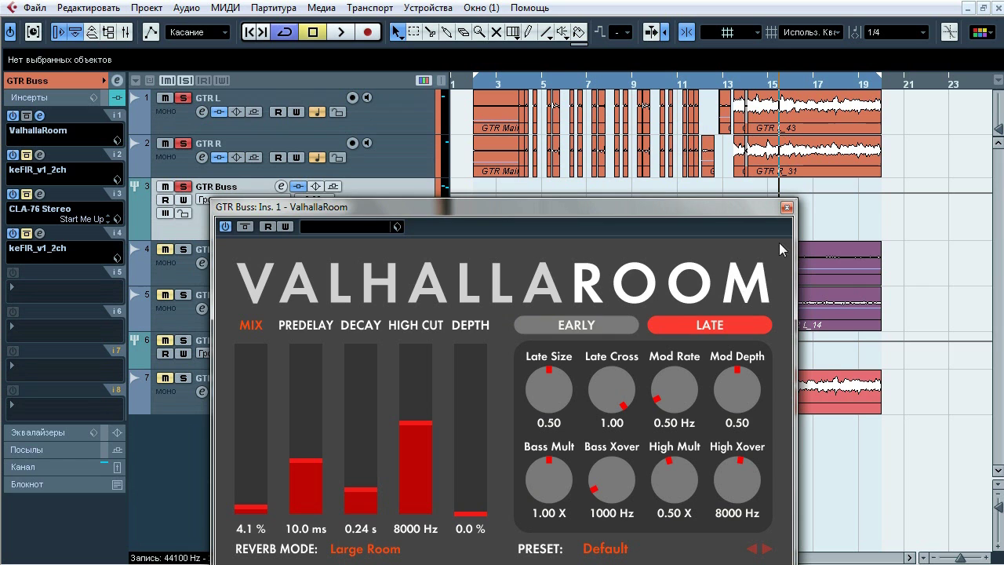
click(787, 207)
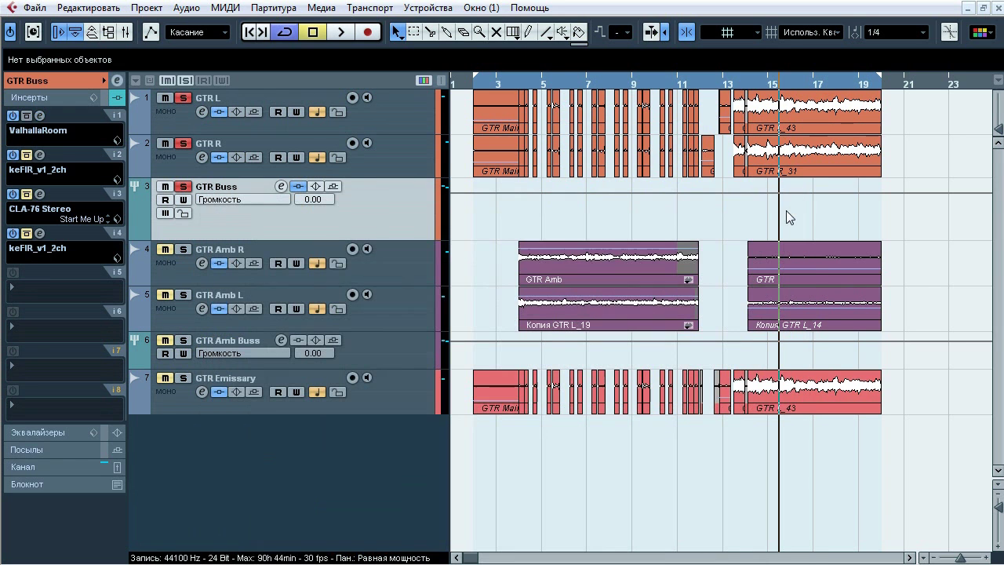
Step: Compare the slot 2 keFIR_v1_2ch on GTR Buss bypassed and active during playback, leaving it active and closing it
click(40, 156)
drag(556, 91, 473, 145)
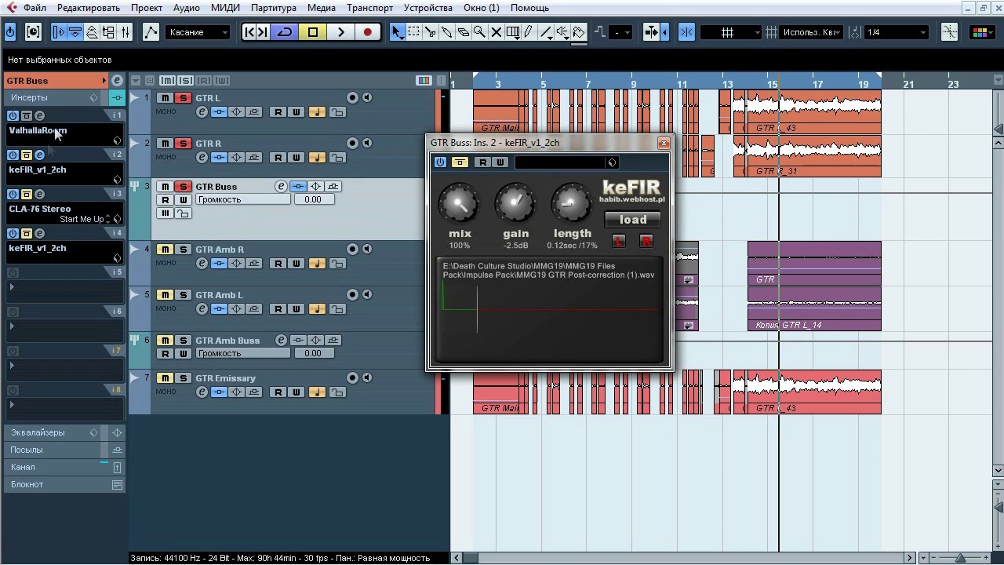
key(space)
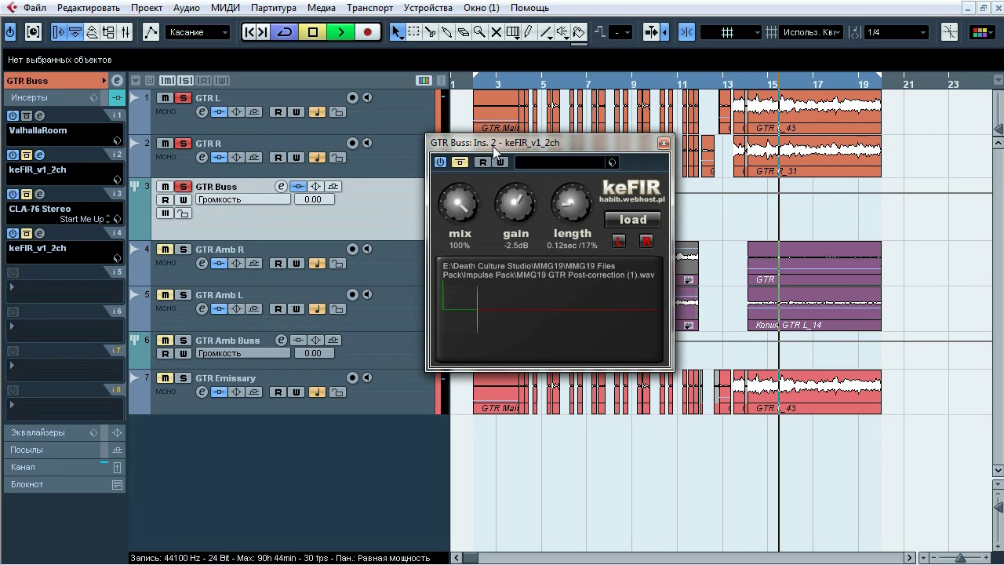
click(463, 165)
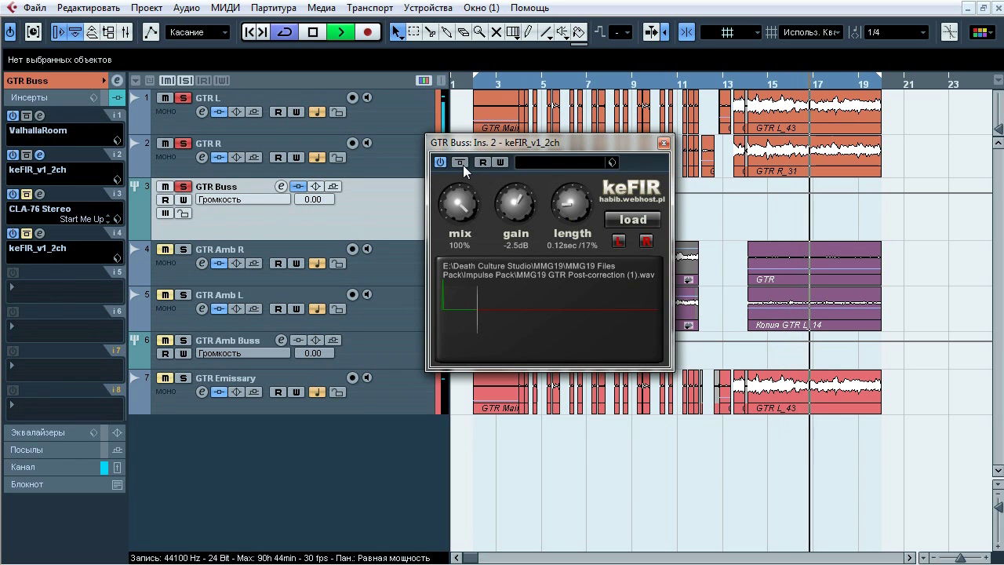
click(460, 163)
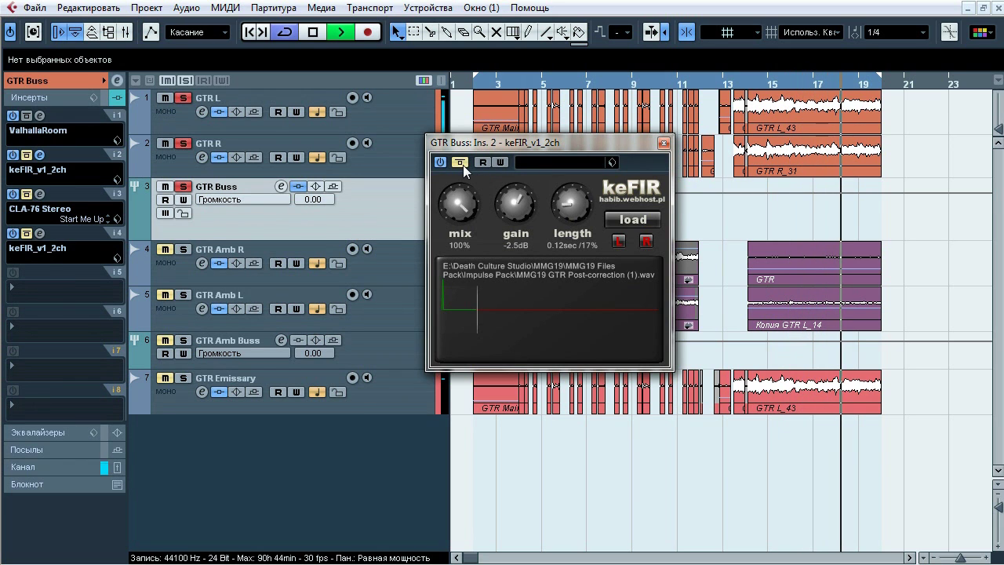
click(462, 162)
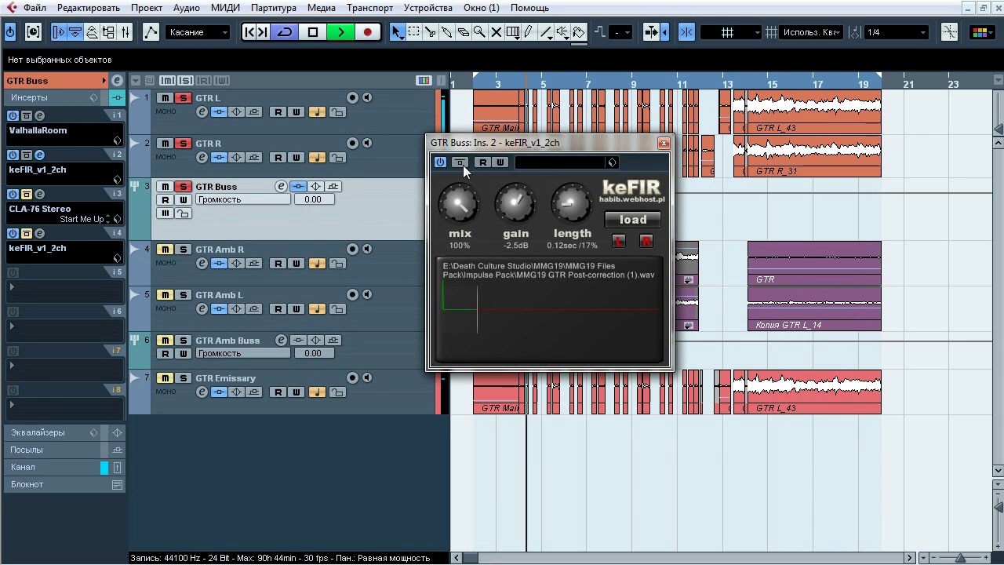
click(461, 162)
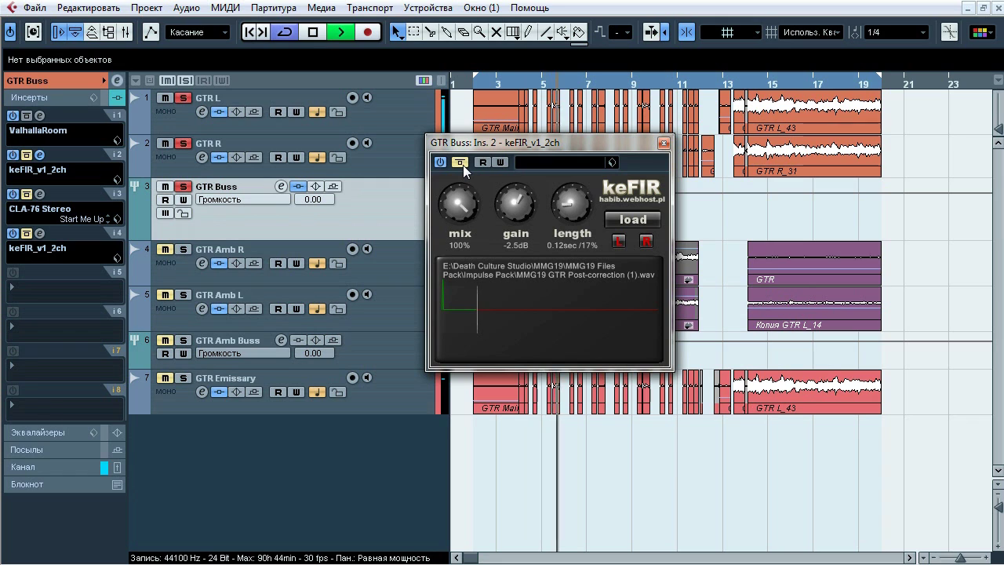
click(461, 162)
key(space)
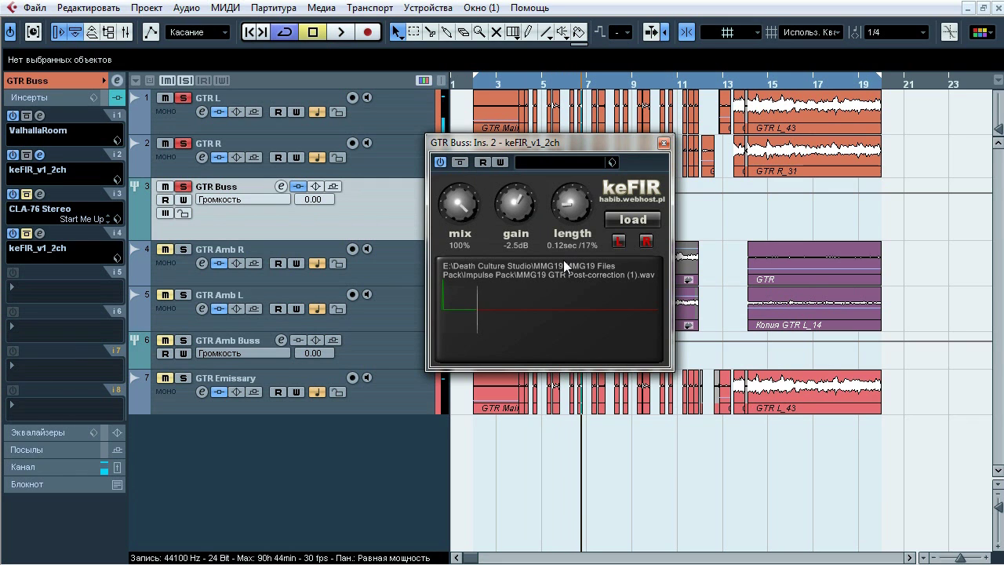
click(664, 143)
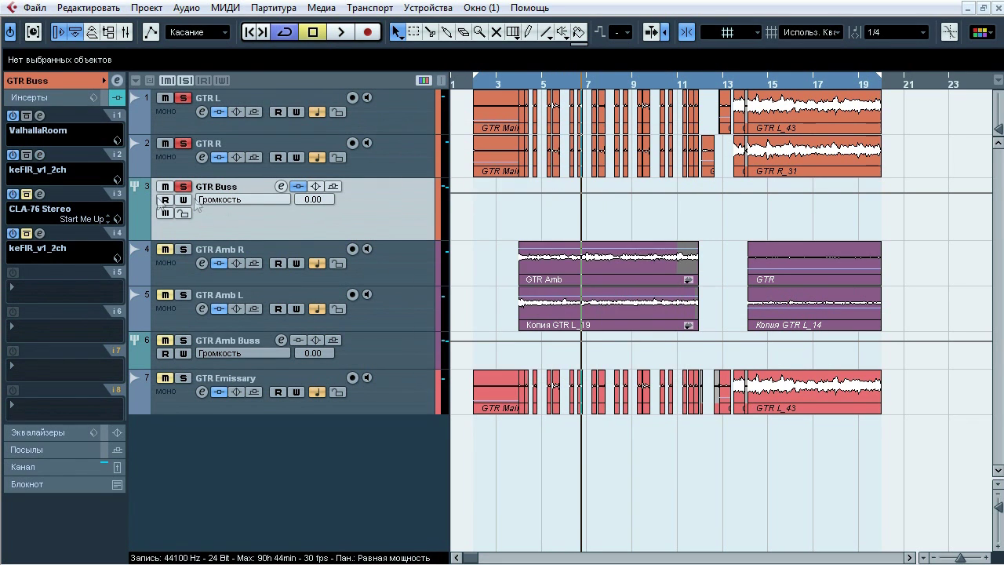
Step: Open CLA-76 Stereo on GTR Buss, compare playback with it bypassed and active, and close it with the compressor active
click(44, 194)
drag(428, 360, 440, 161)
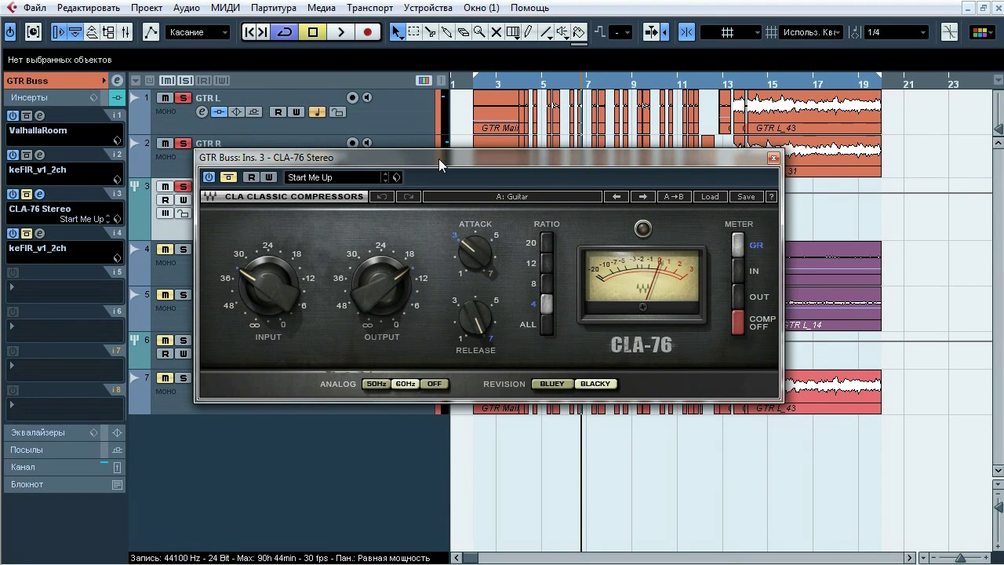
key(space)
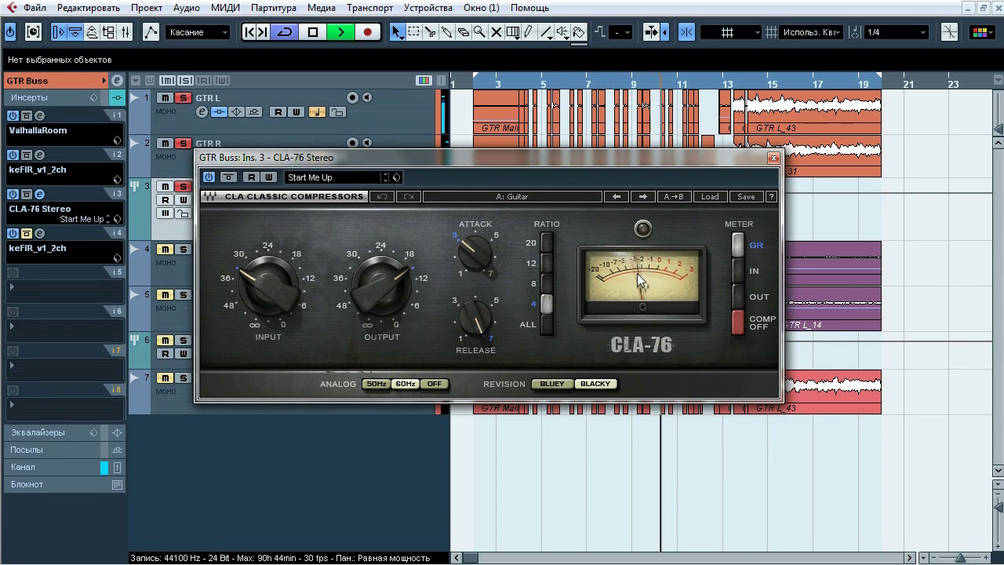
click(226, 175)
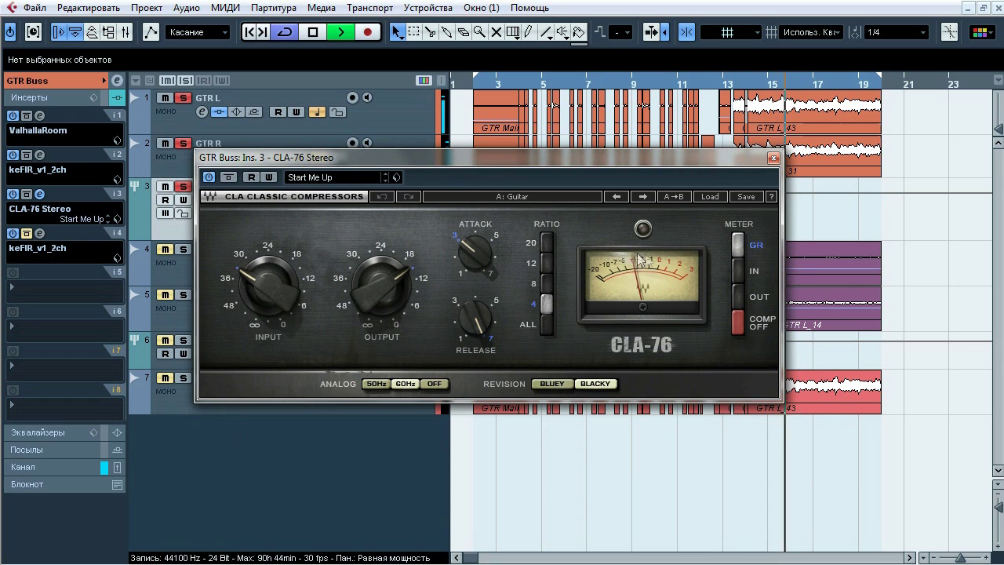
key(space)
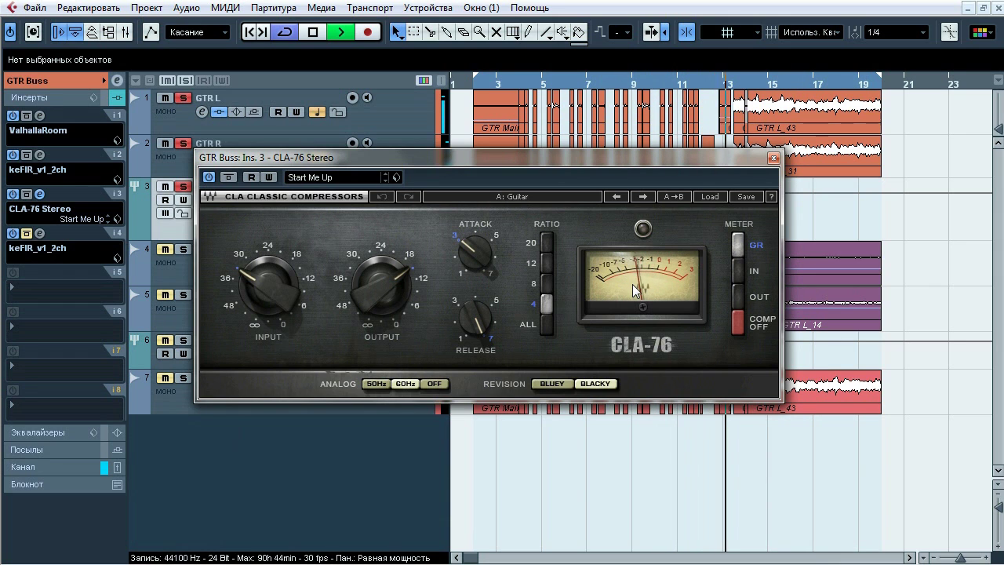
key(space)
click(774, 158)
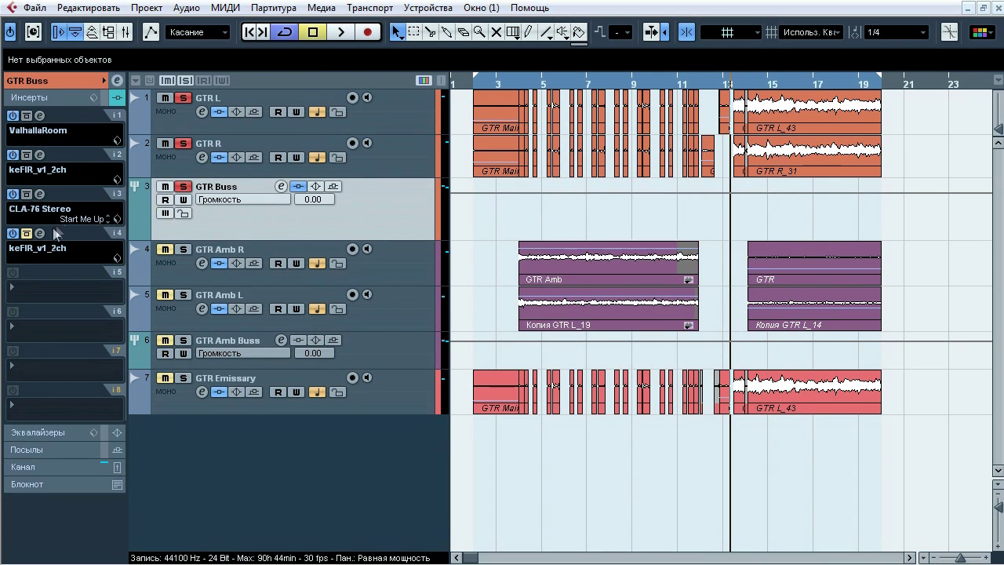
Step: Compare the slot 4 keFIR_v1_2ch on GTR Buss bypassed and active during playback, leaving it active and closing it
click(40, 233)
drag(563, 130, 530, 174)
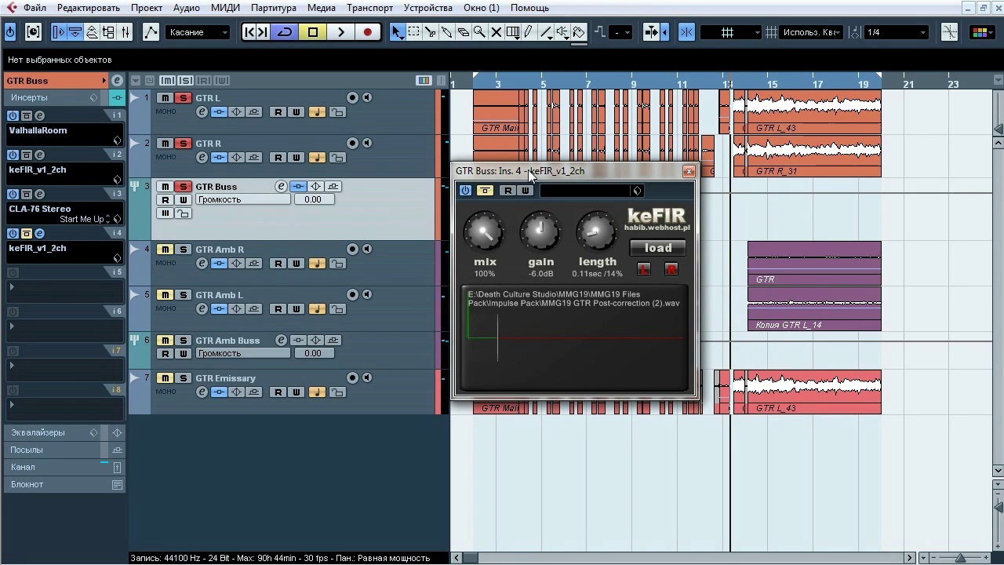
key(space)
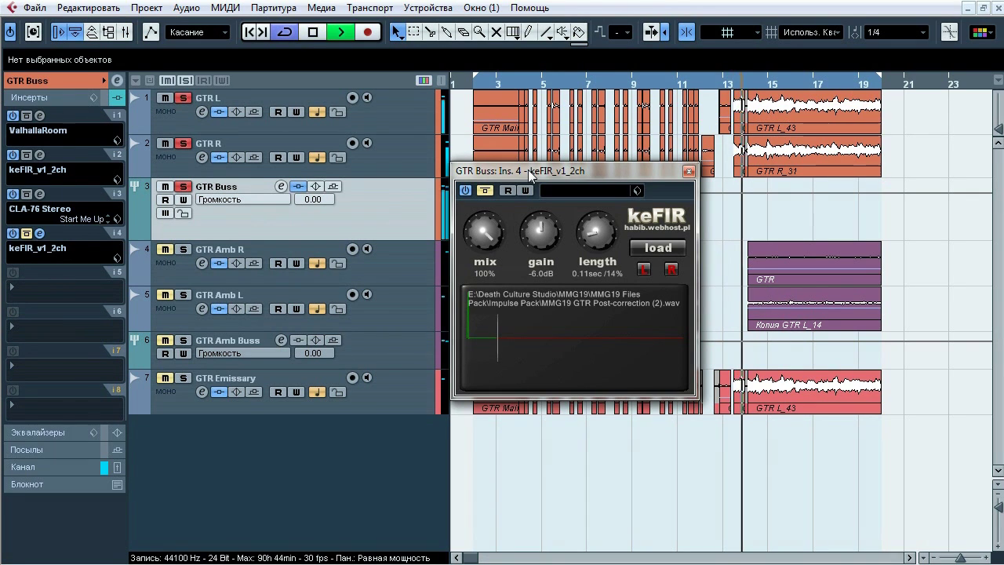
click(484, 191)
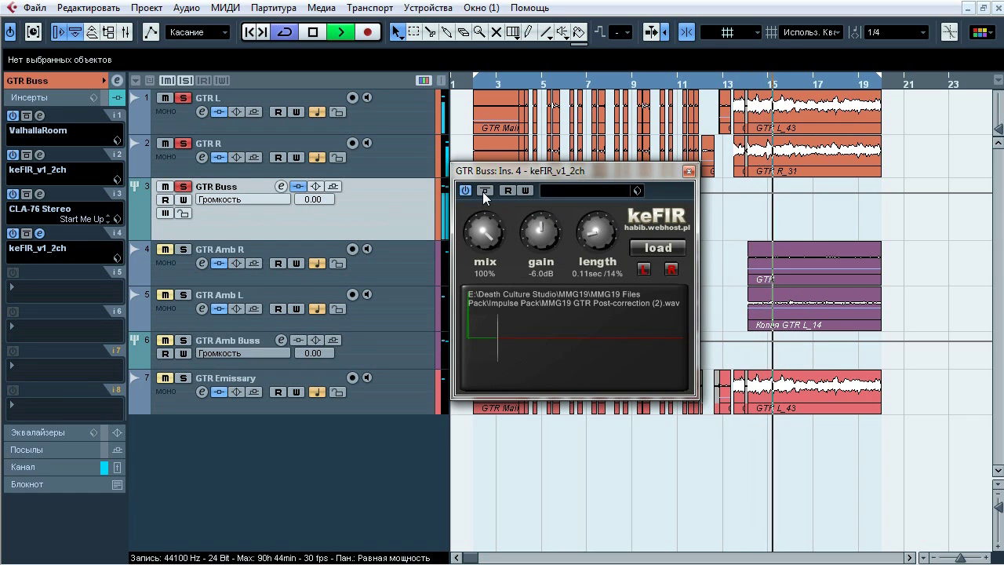
click(484, 190)
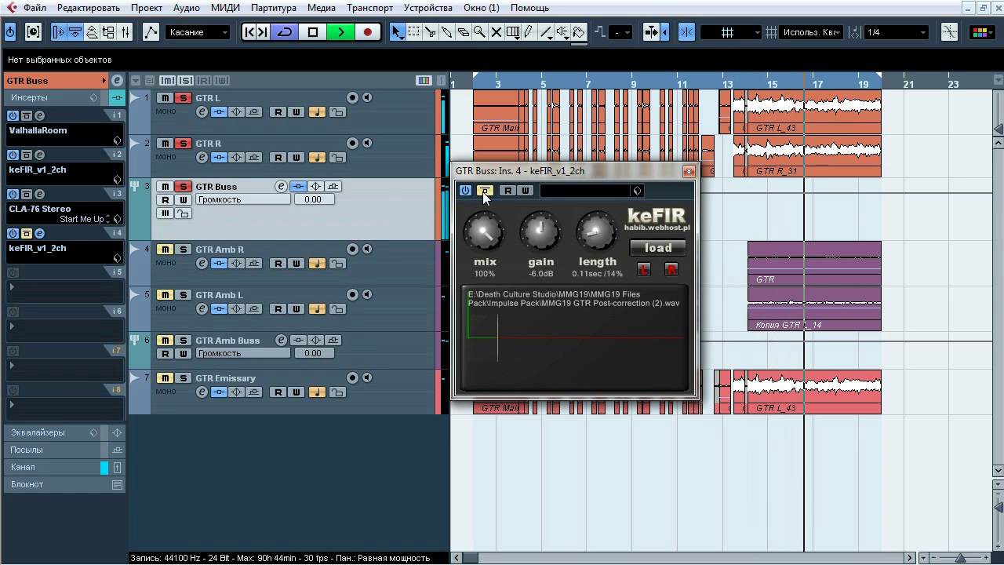
click(484, 190)
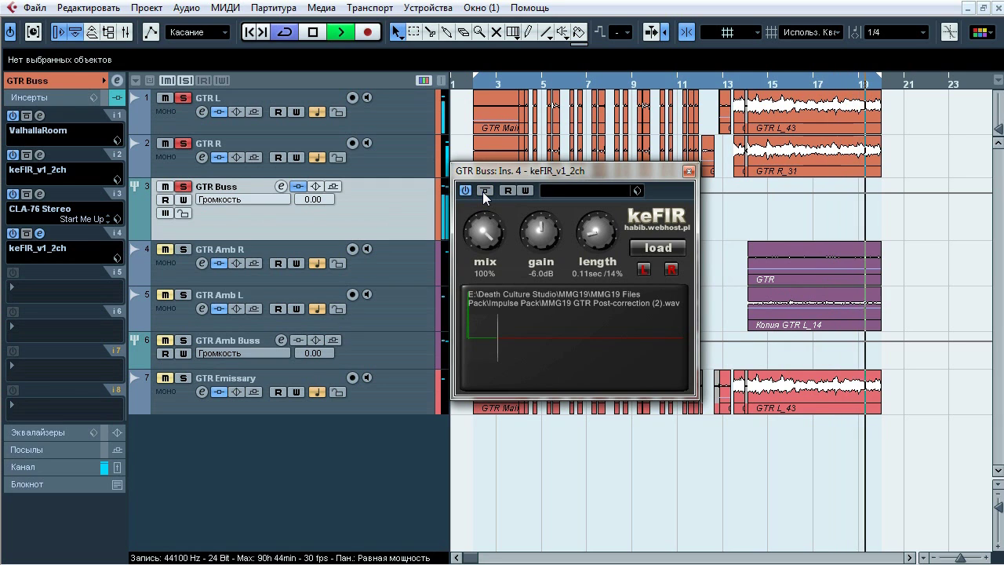
click(484, 191)
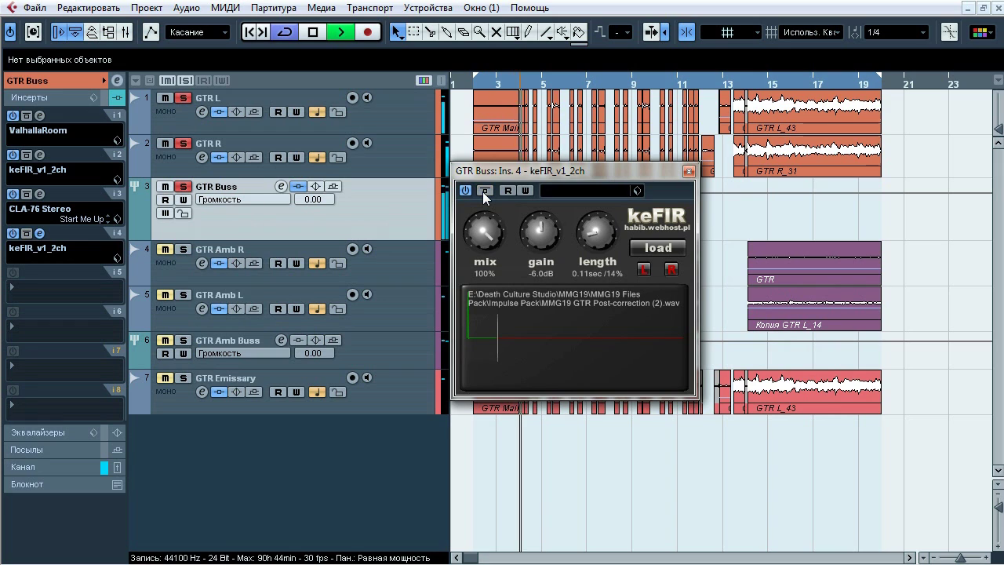
click(483, 191)
key(space)
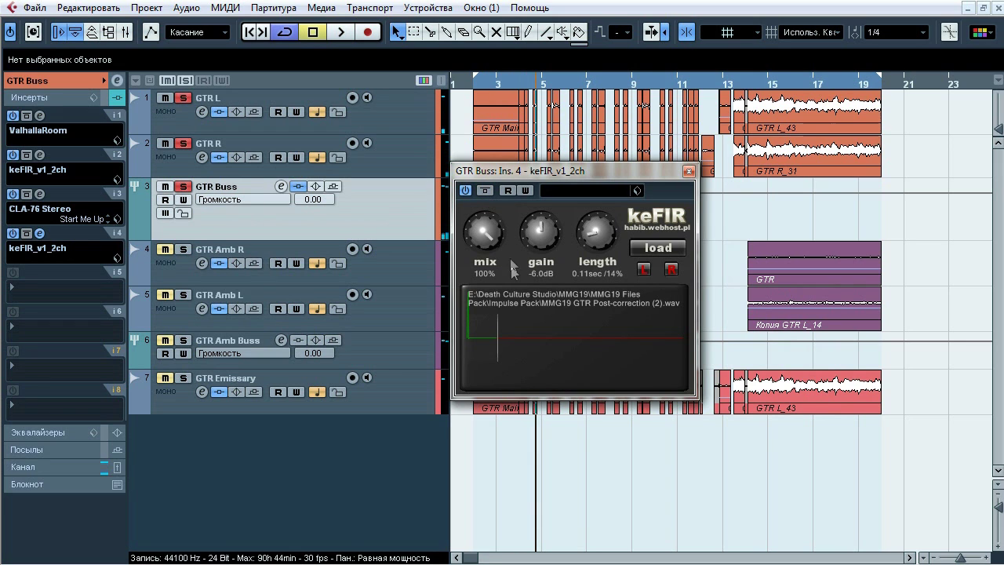
click(689, 171)
Step: Clear all track solos, solo GTR Amb R, and start playback
click(185, 82)
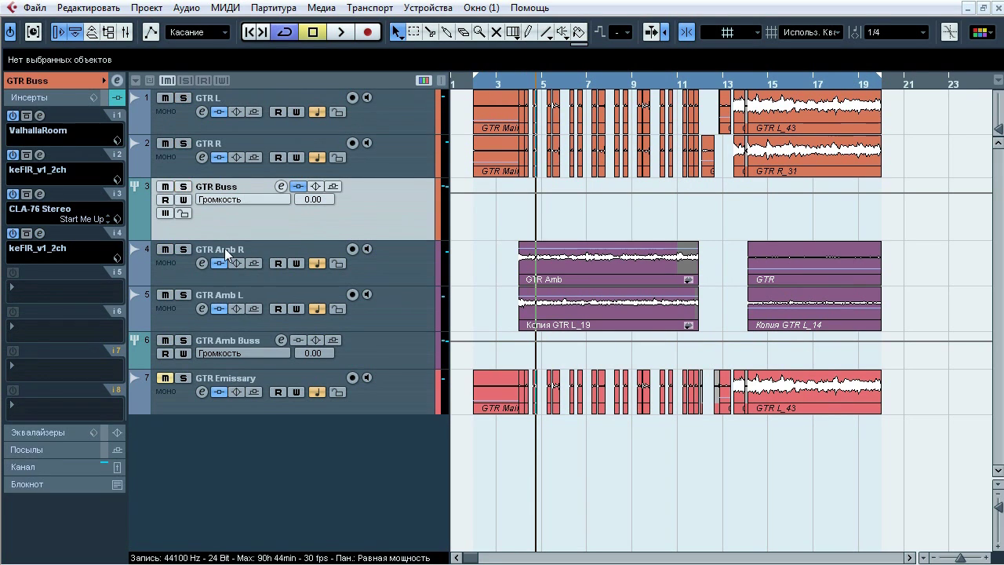
click(225, 248)
click(182, 248)
key(space)
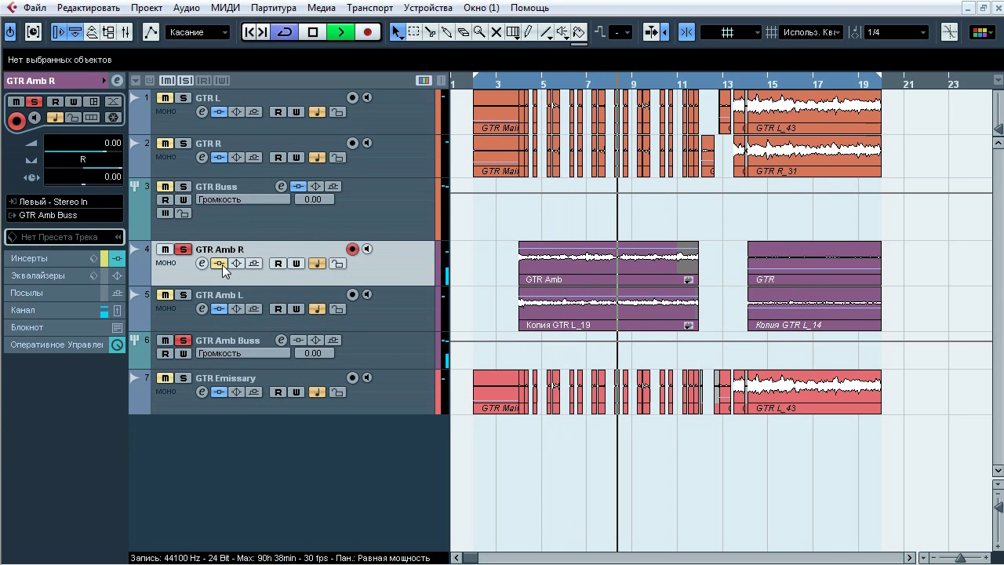
Step: Compare GTR Amb R with its inserts active and bypassed, replaying from bar 4
click(218, 263)
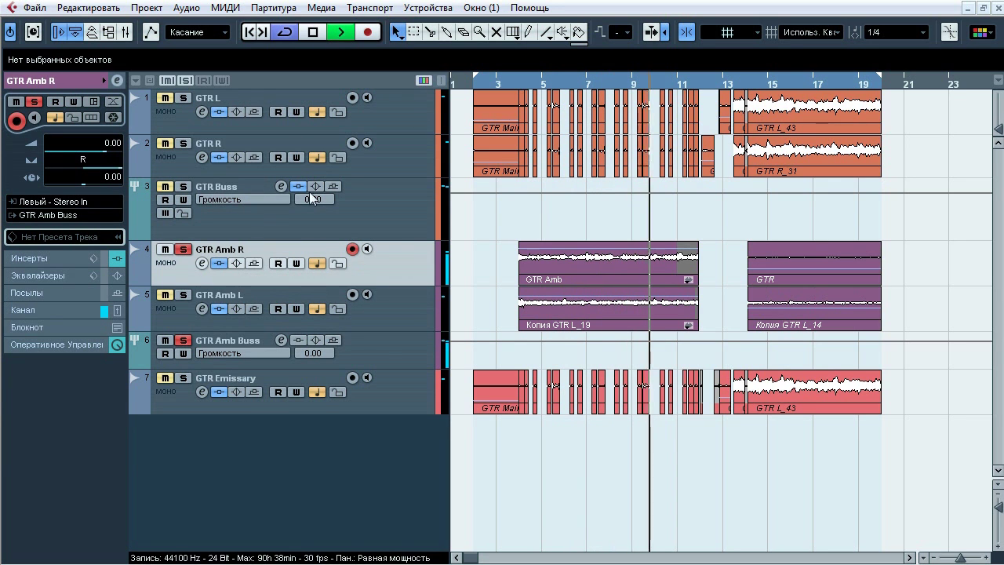
click(518, 82)
click(219, 263)
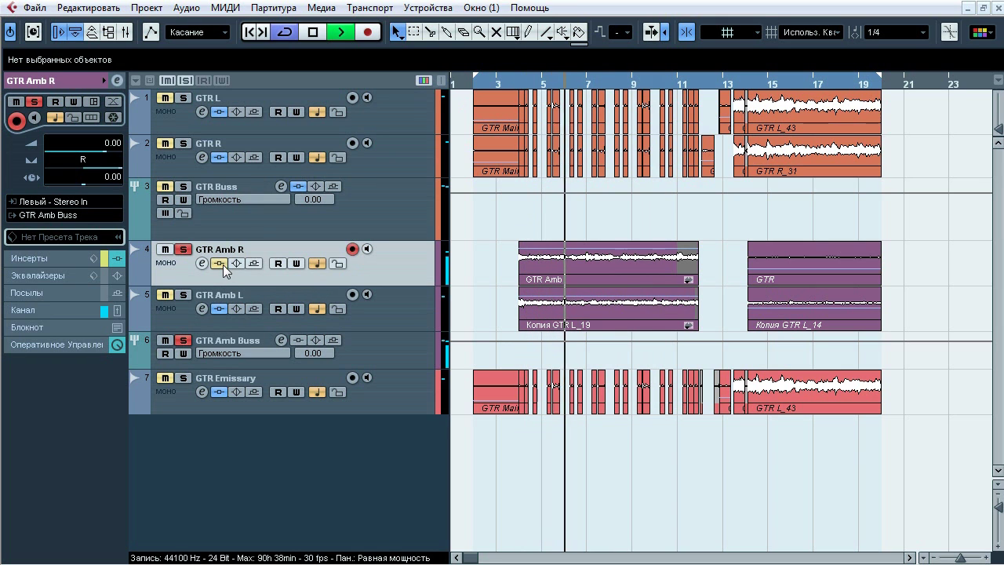
Step: Set the playback loop range from bar 4 to bar 12 around the first ambient guitar clips, and stop playback
drag(475, 76, 519, 76)
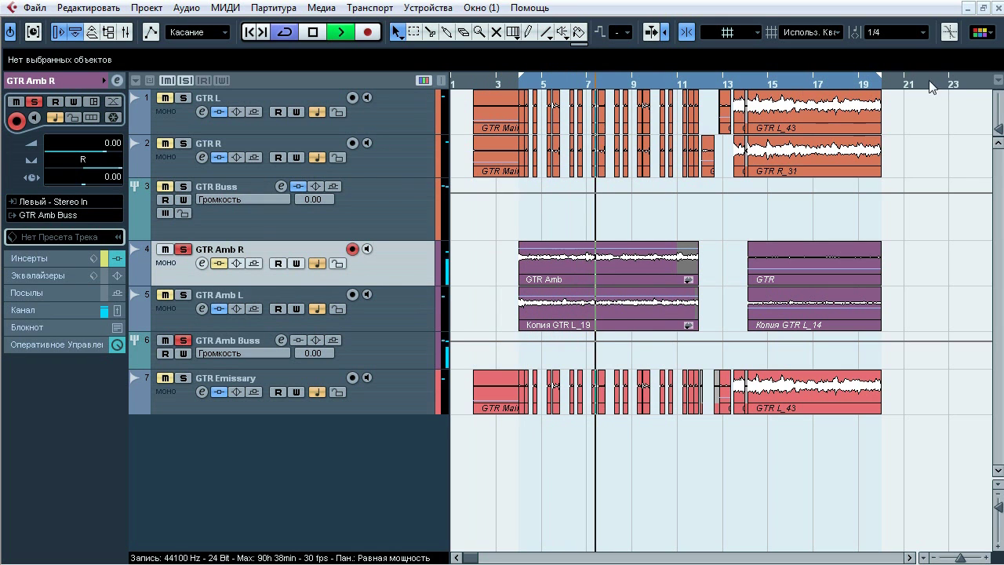
drag(879, 76, 698, 76)
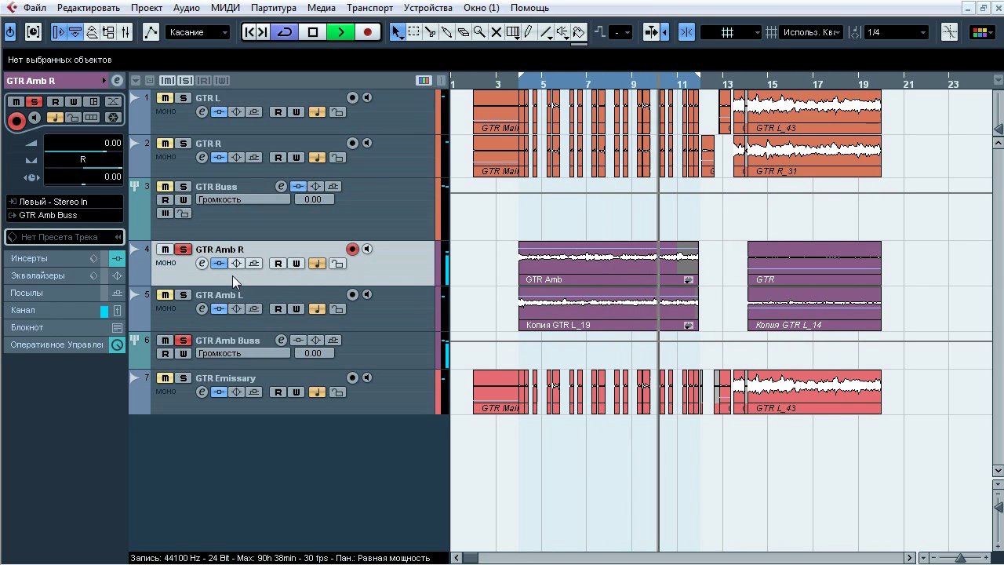
key(space)
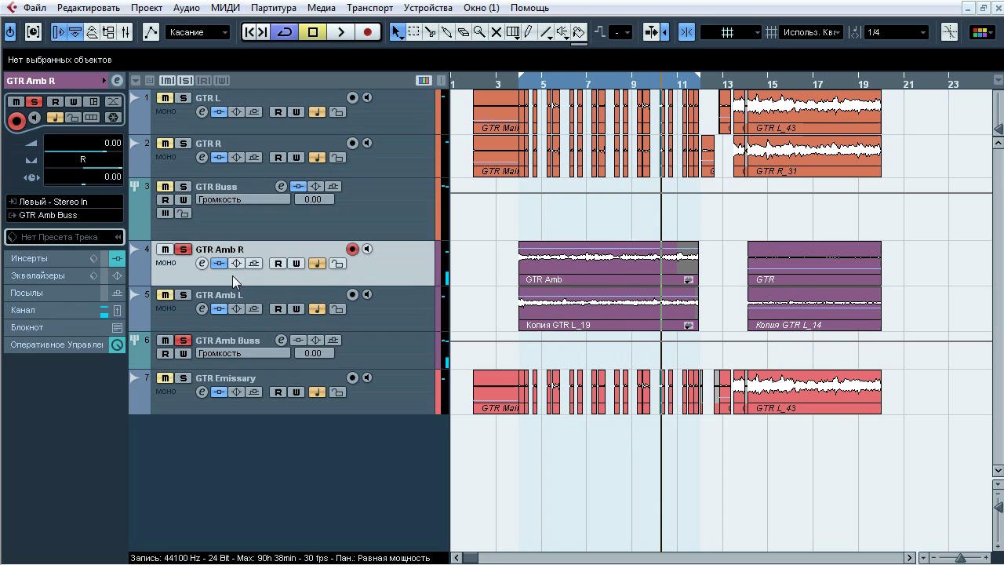
Step: Open the mixer and compare GTR Amb R's slot 3 keFIR_v1_2ch bypassed and active, with the inserts after it bypassed
key(F3)
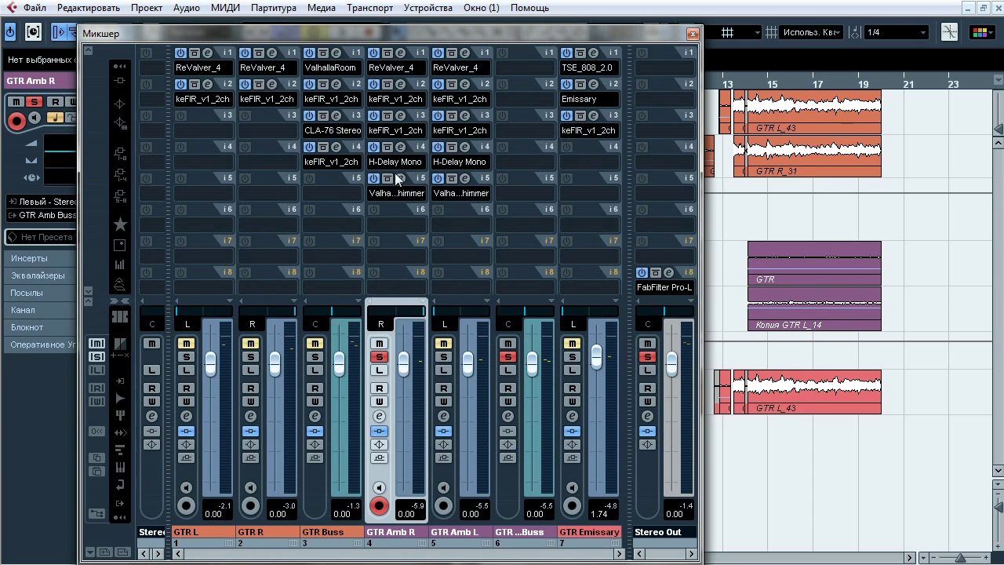
click(400, 115)
drag(591, 121, 480, 137)
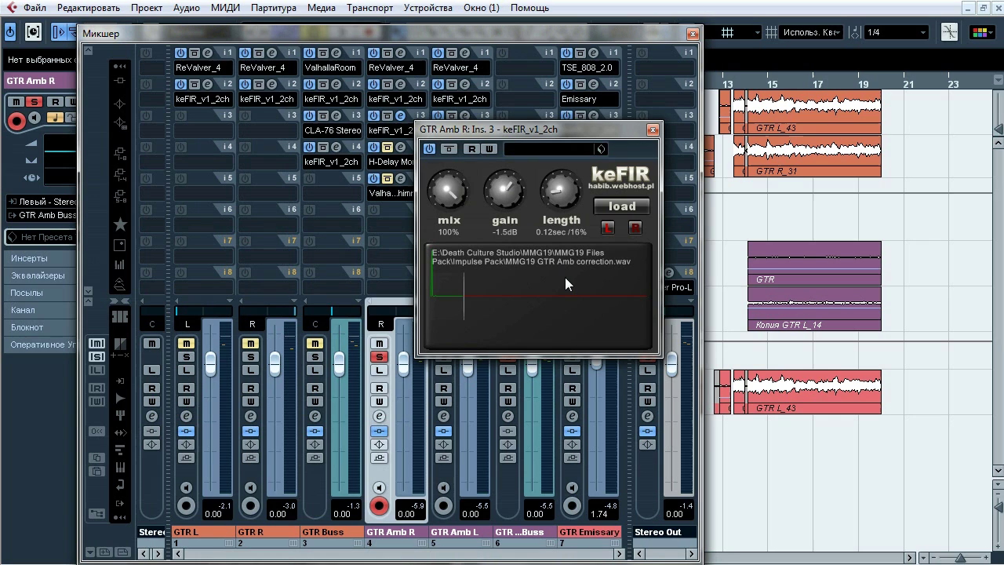
click(450, 149)
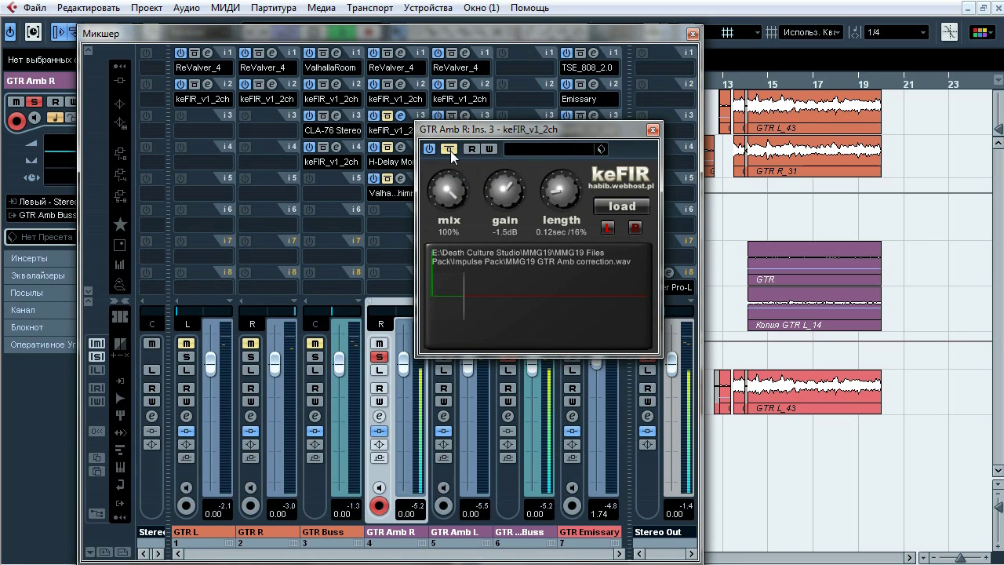
click(450, 150)
click(450, 150)
click(450, 150)
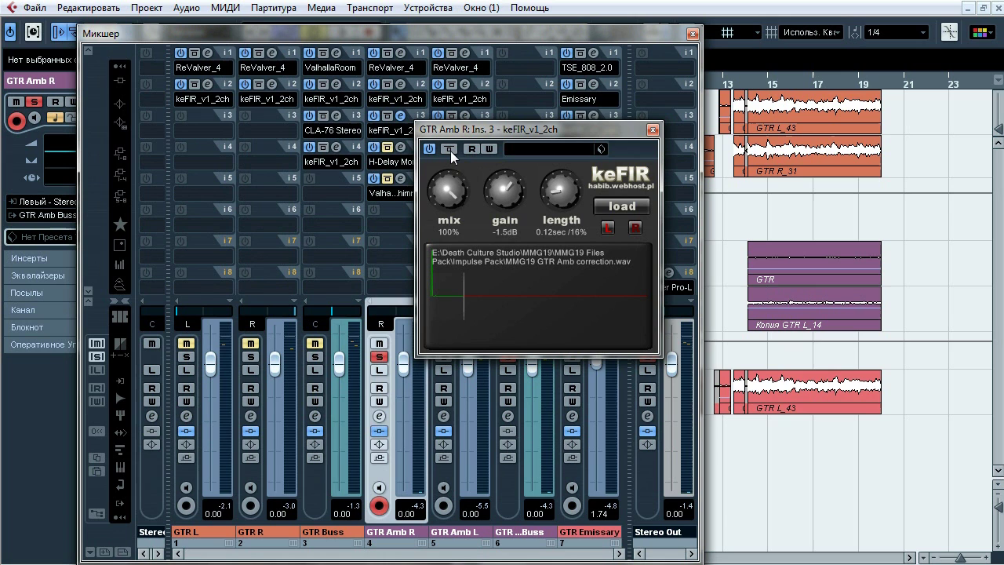
click(652, 130)
Step: Compare GTR Amb R's slot 4 H-Delay Mono bypassed and active during playback, leaving it active
click(401, 148)
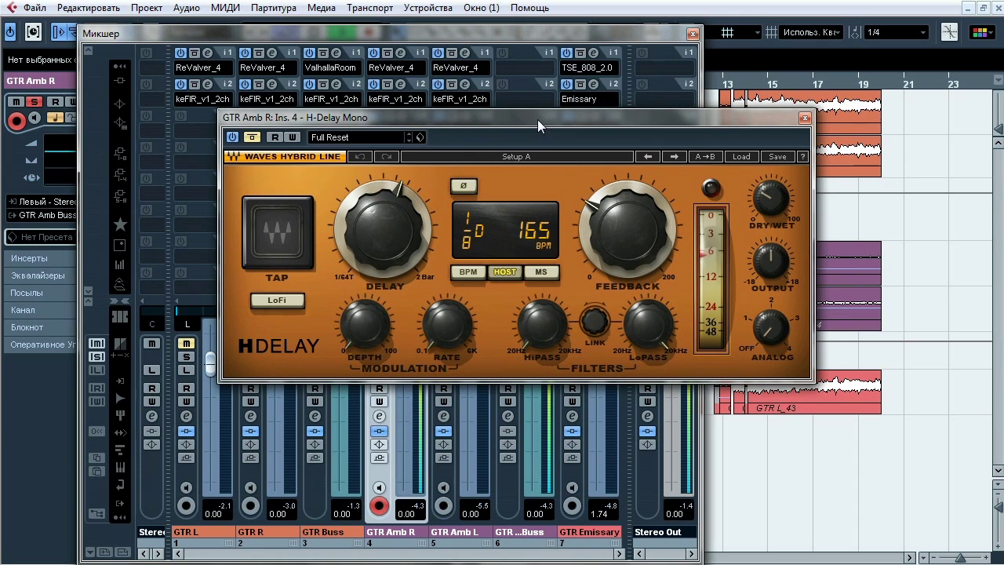
click(253, 139)
click(255, 141)
click(253, 139)
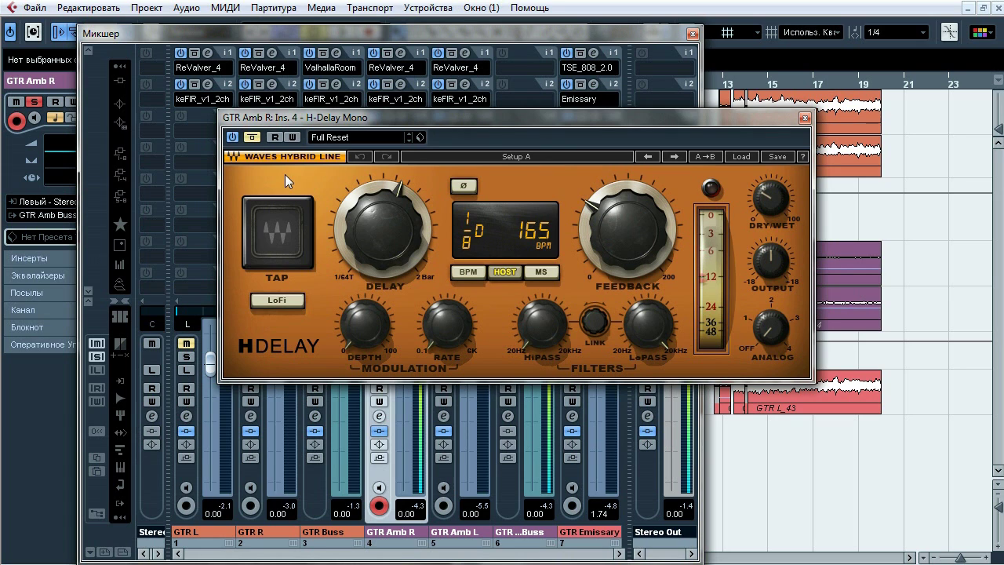
click(256, 141)
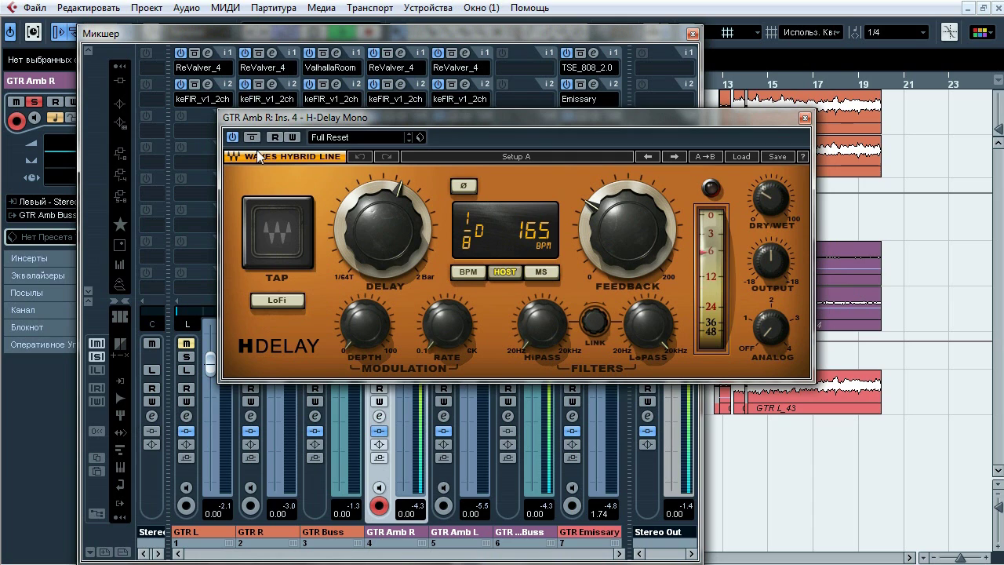
click(257, 146)
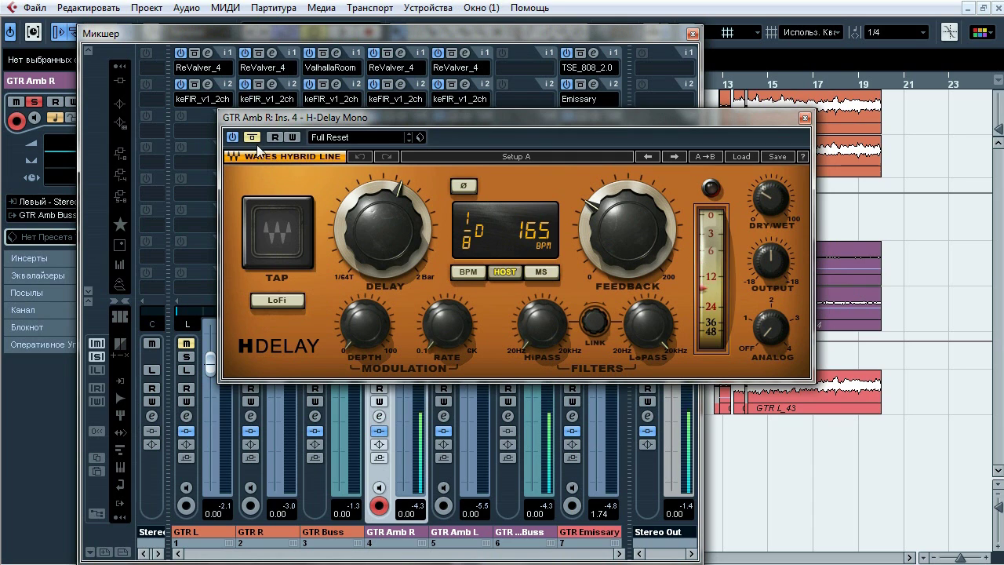
click(257, 139)
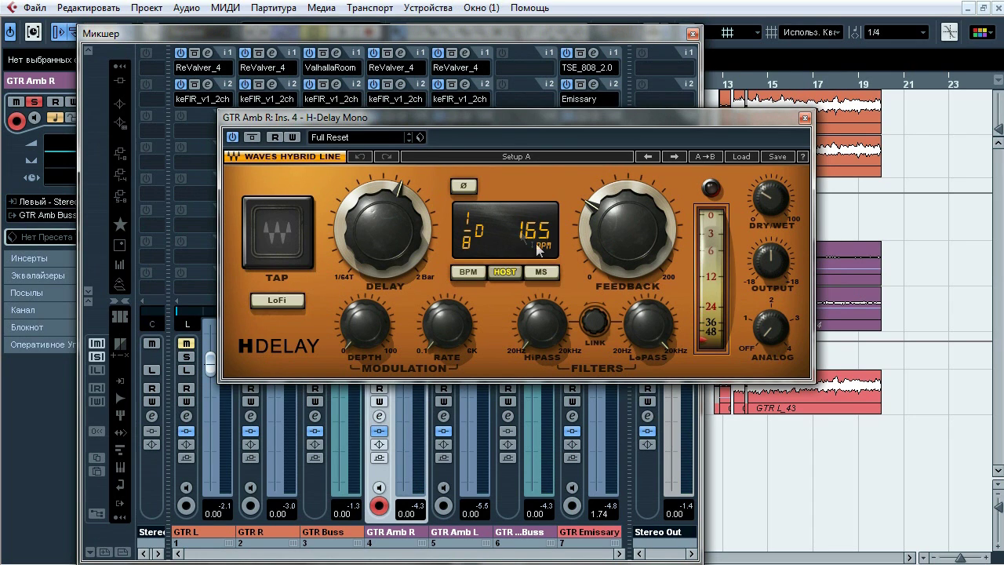
Step: Check the project tempo in the transport against H-Delay's host-synced delay, and close the H-Delay Mono editor
key(F2)
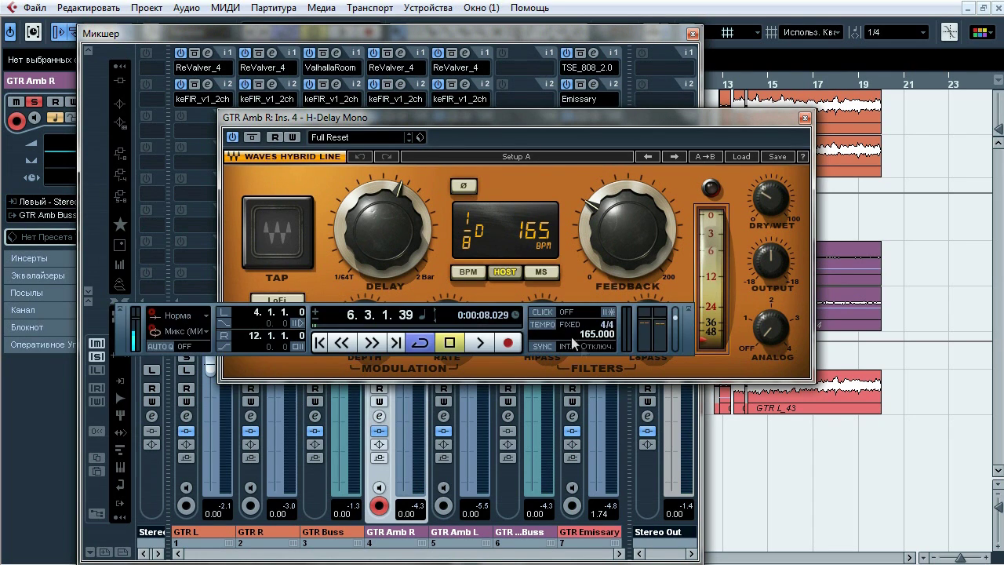
key(F2)
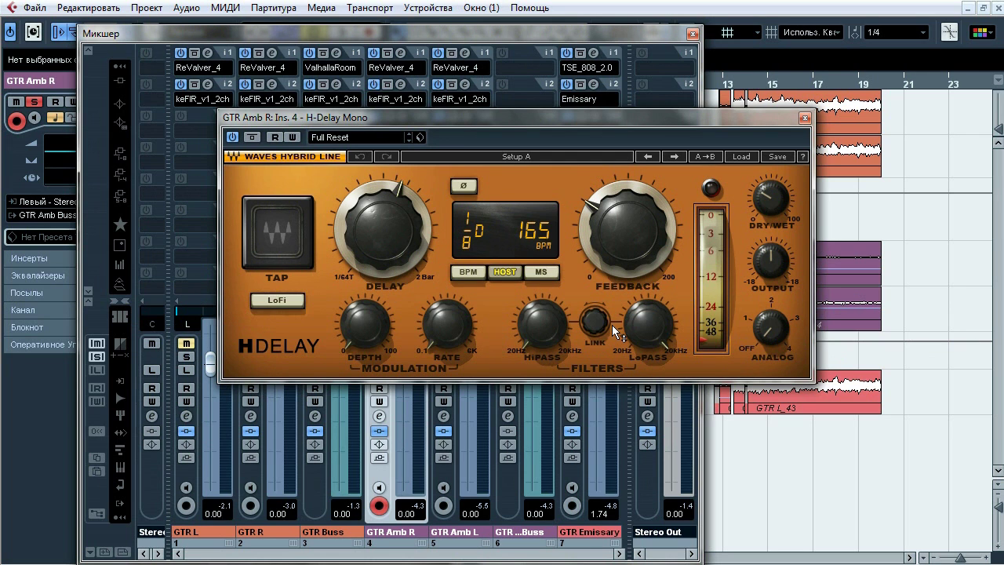
click(804, 117)
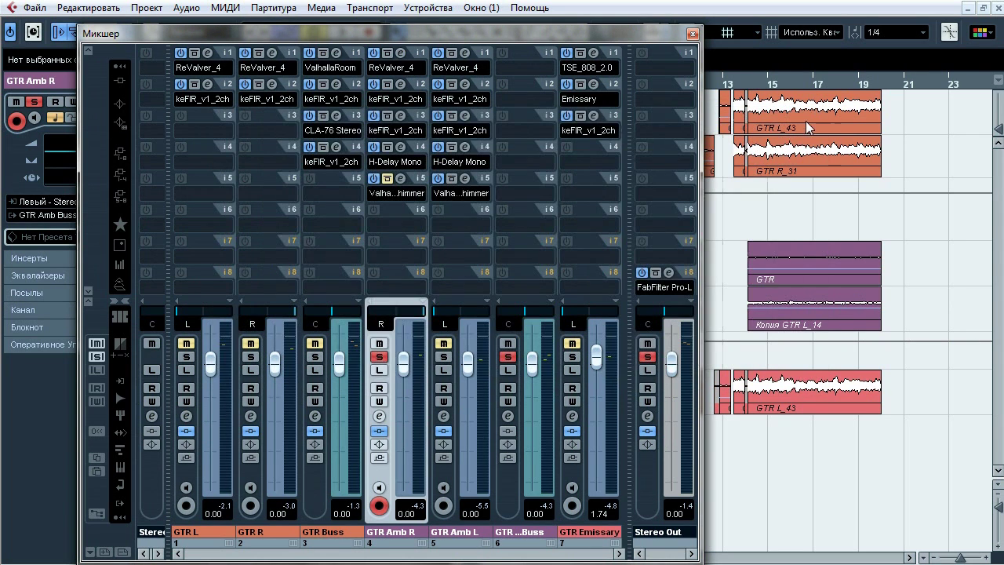
Step: Take GTR Amb R's slot 5 ValhallaShimmer out of bypass, and close its editor and the mixer
click(400, 178)
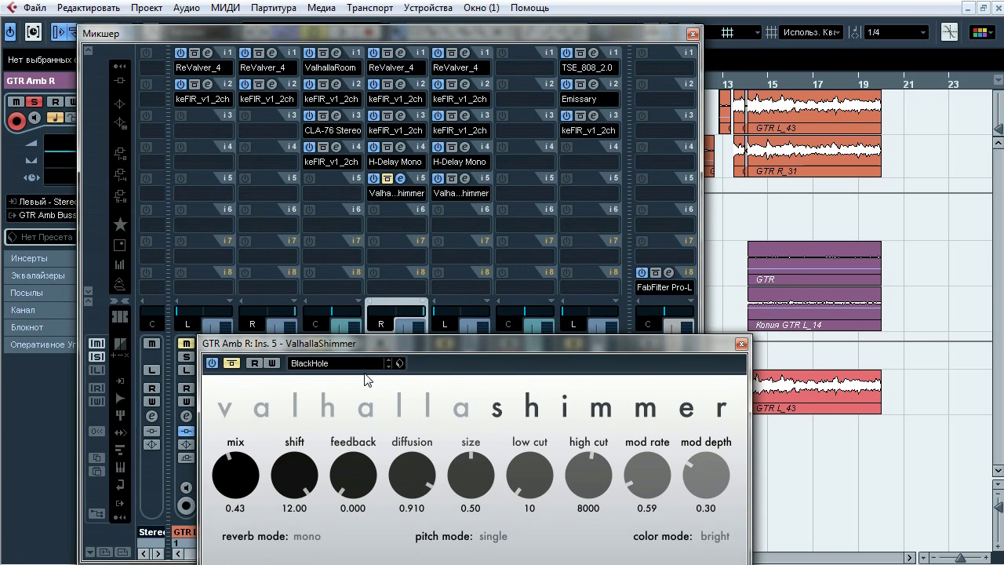
click(387, 179)
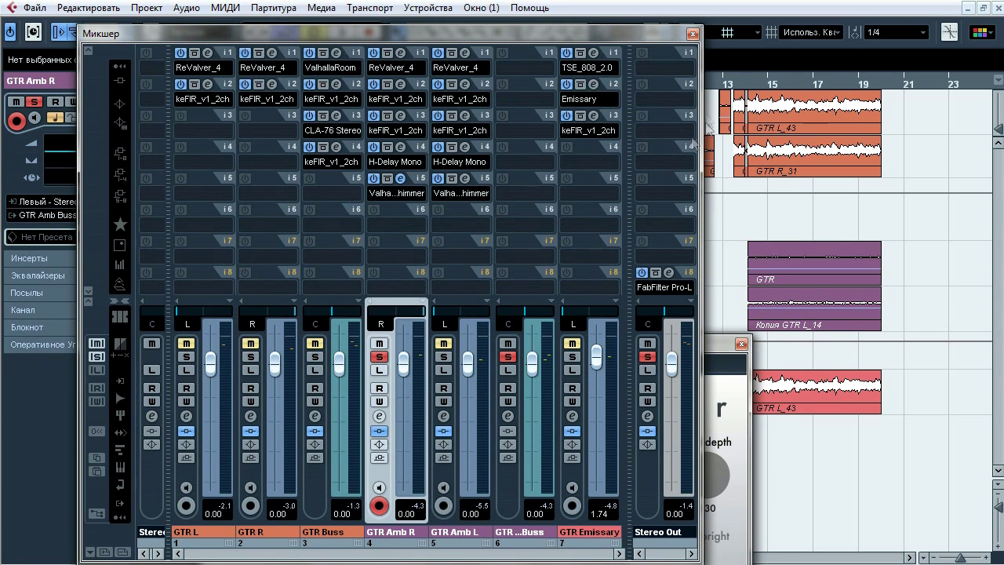
click(691, 34)
click(741, 344)
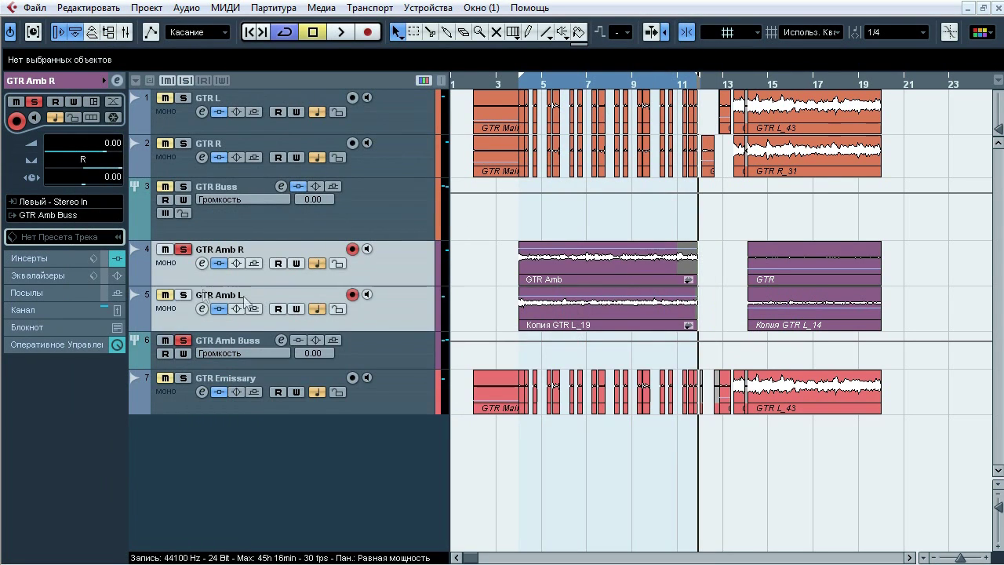
Step: Check GTR Amb Buss's insert slots and clear its solo
click(249, 345)
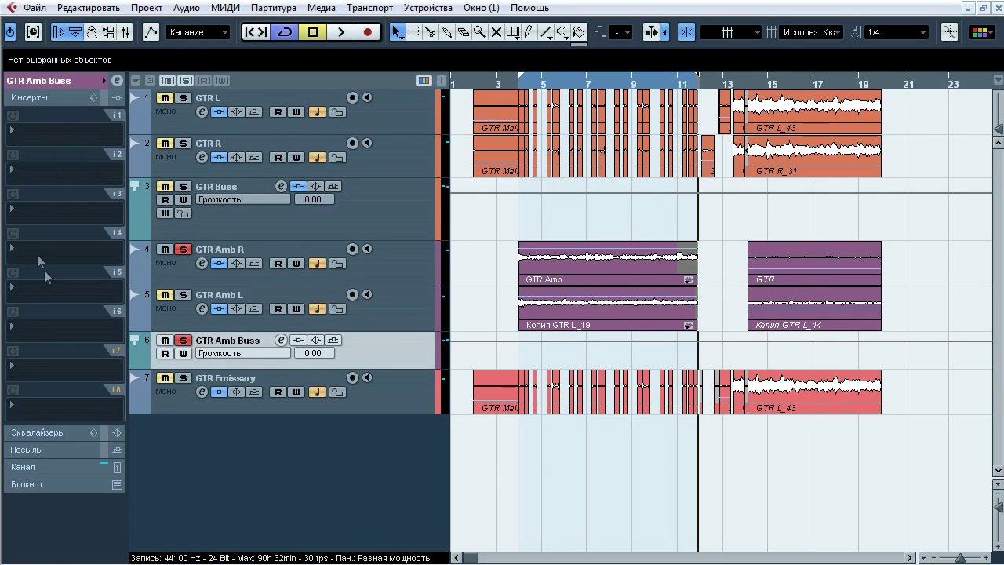
click(80, 81)
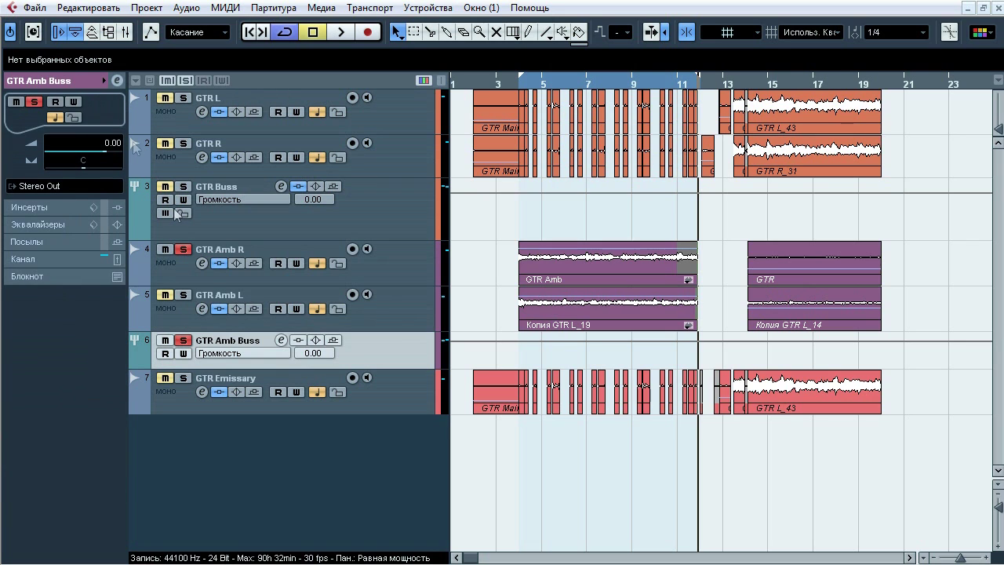
click(183, 341)
Step: Inspect GTR Emissary's TSE_808_2.0, Emissary and keFIR_v1_2ch insert settings, and close all three editors
click(303, 375)
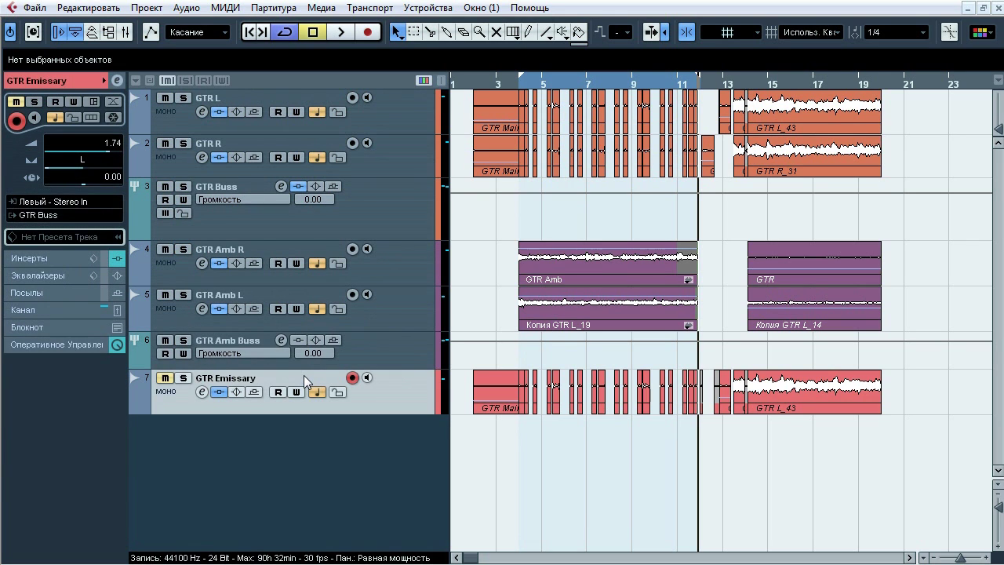
click(70, 259)
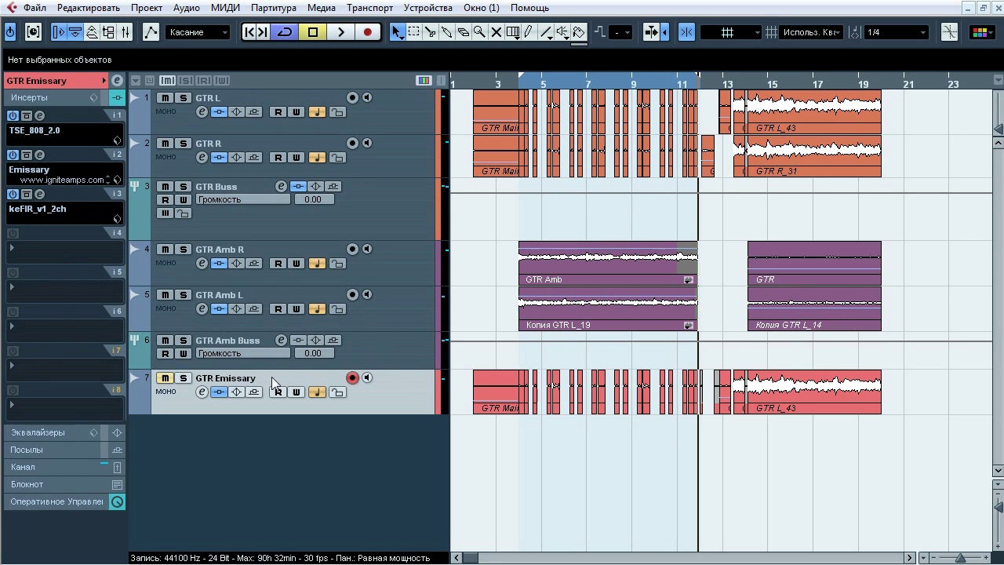
click(40, 116)
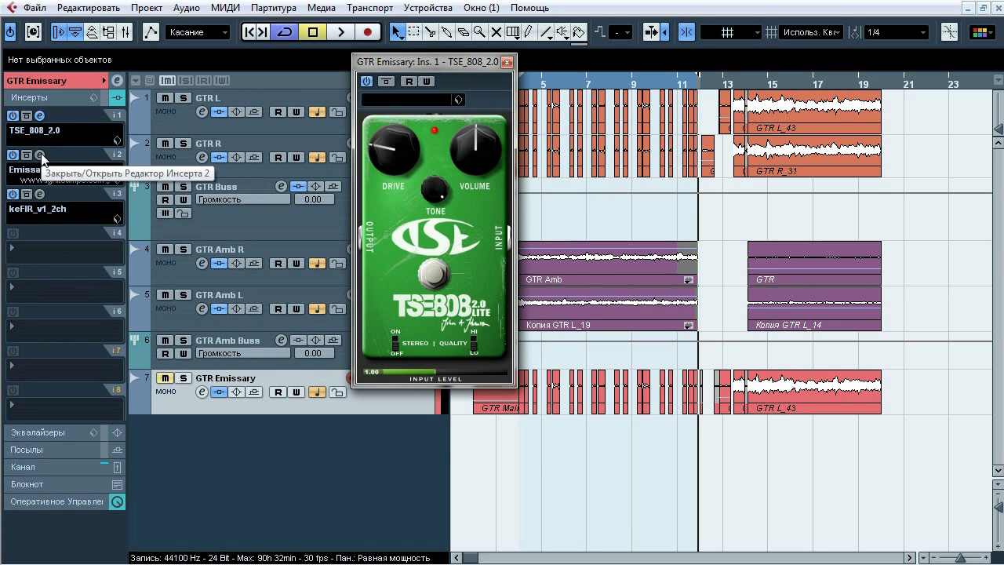
click(40, 155)
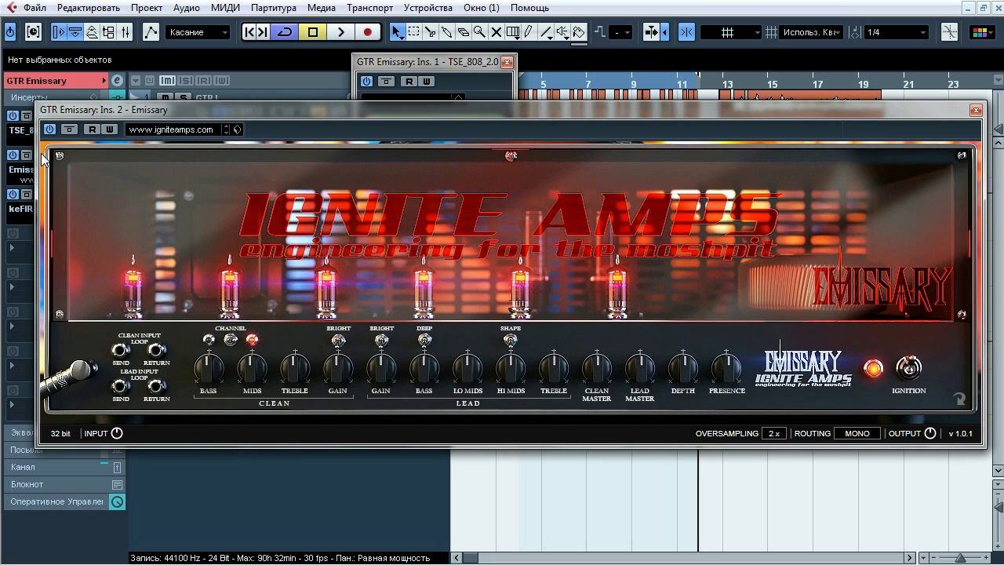
drag(90, 110, 136, 113)
click(40, 194)
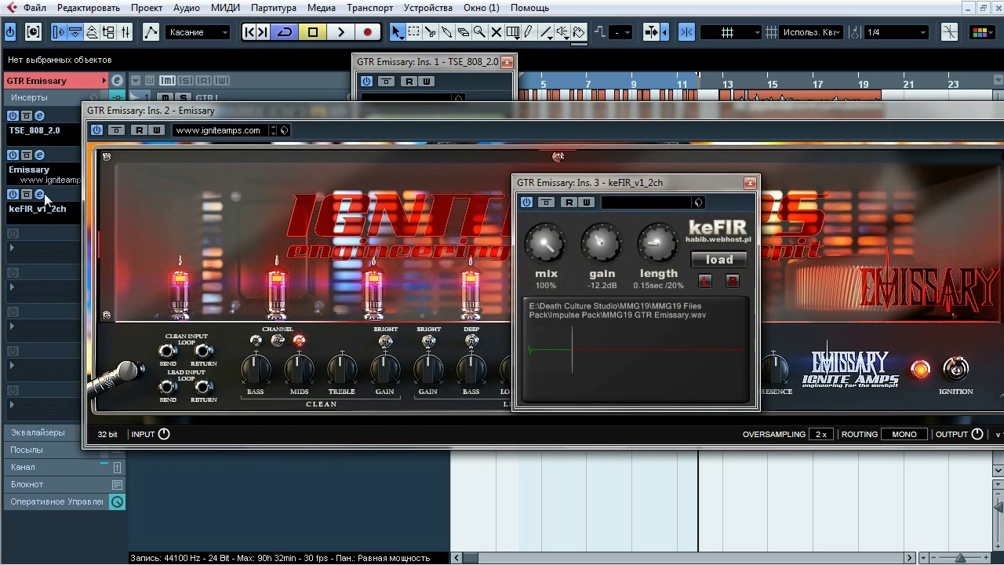
drag(571, 184, 533, 180)
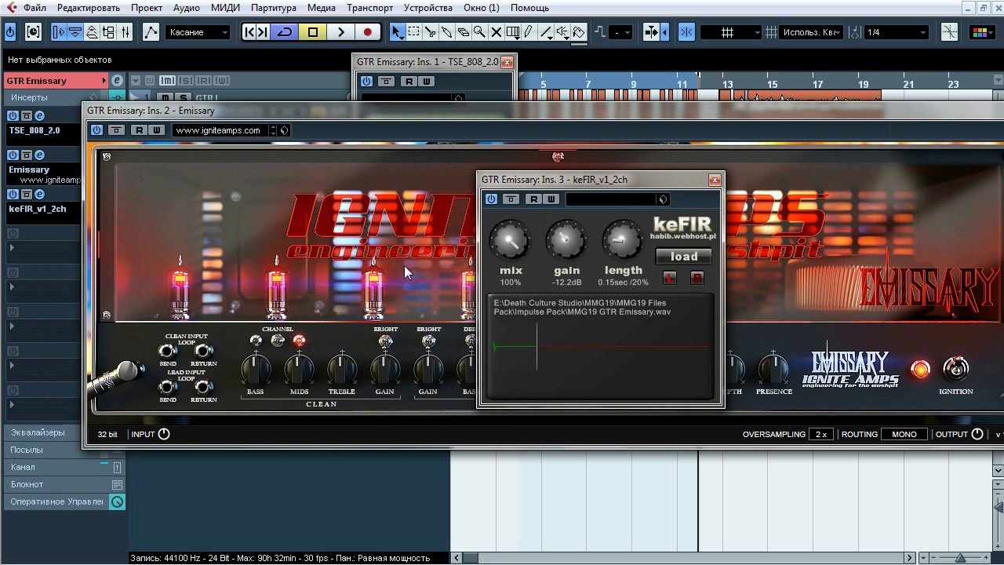
click(40, 194)
click(40, 156)
click(40, 116)
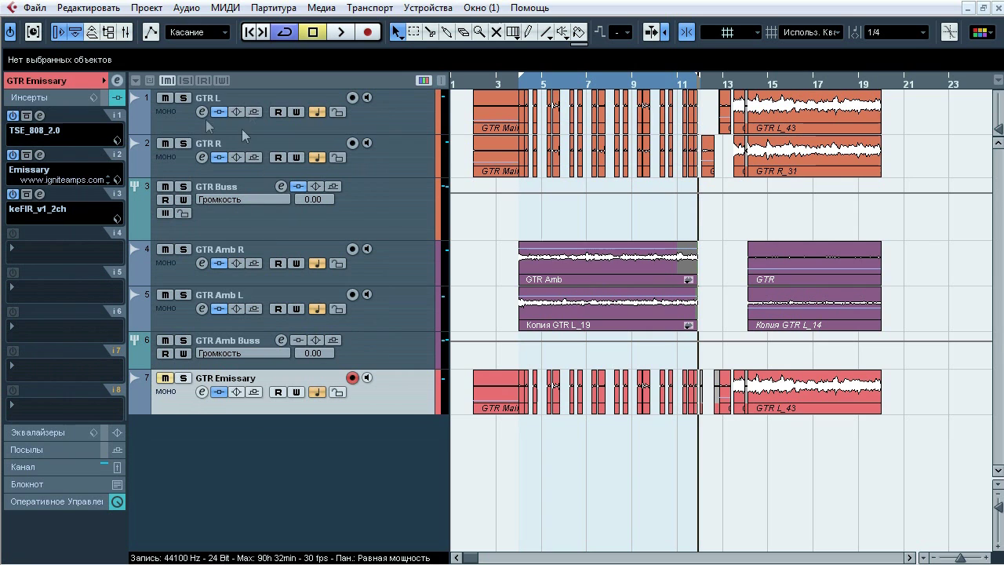
Step: Solo GTR Buss and select GTR L together with GTR Emissary
click(183, 186)
click(238, 104)
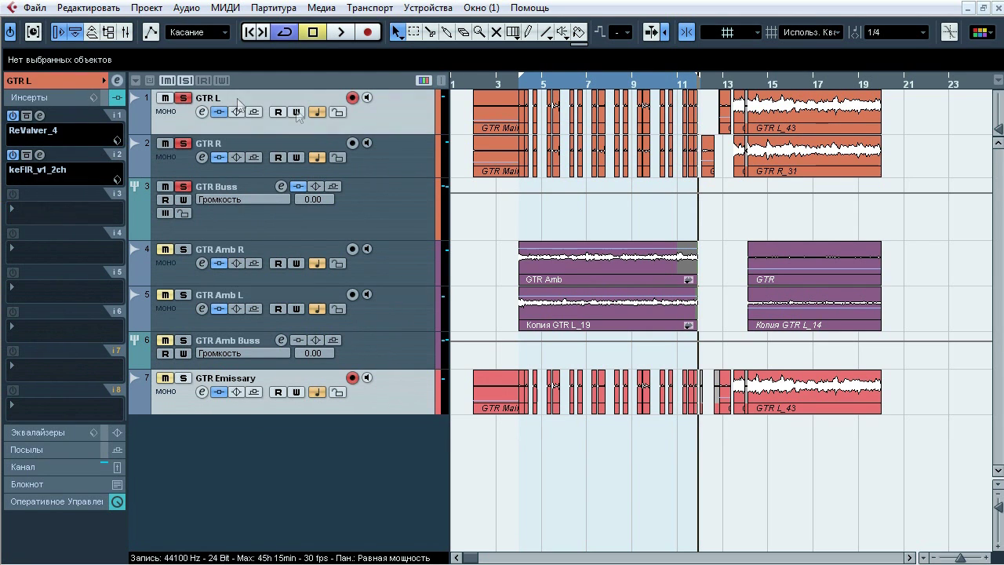
Step: Set the grid quantize to 1/1, and loop playback from bar 14 to bar 20
click(894, 32)
click(878, 45)
drag(611, 80, 833, 80)
drag(925, 80, 882, 91)
key(KP_1)
key(space)
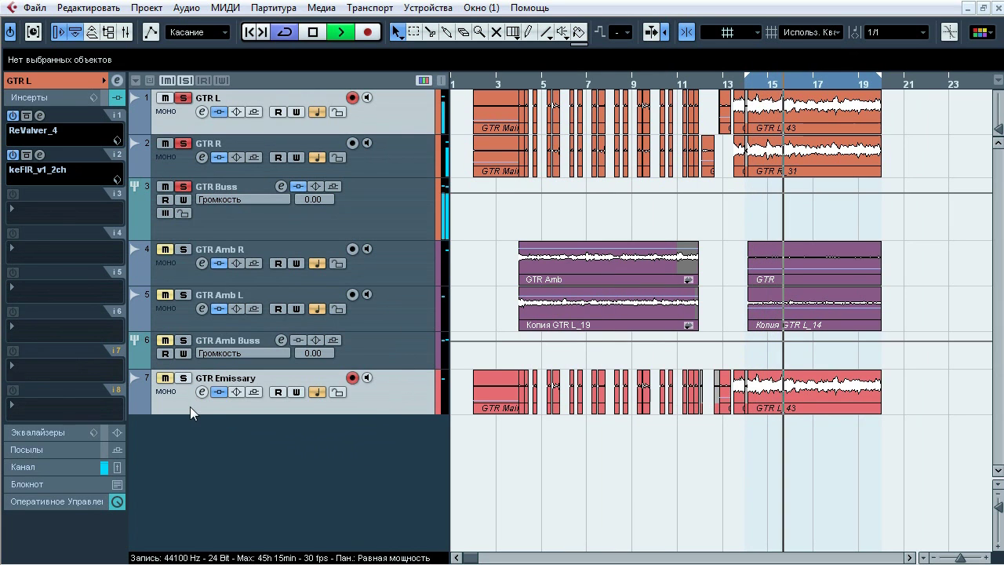
Step: Compare GTR L with GTR Emissary during loop playback by alternating which of the two is muted and soloed
key(m)
key(s)
key(m)
key(s)
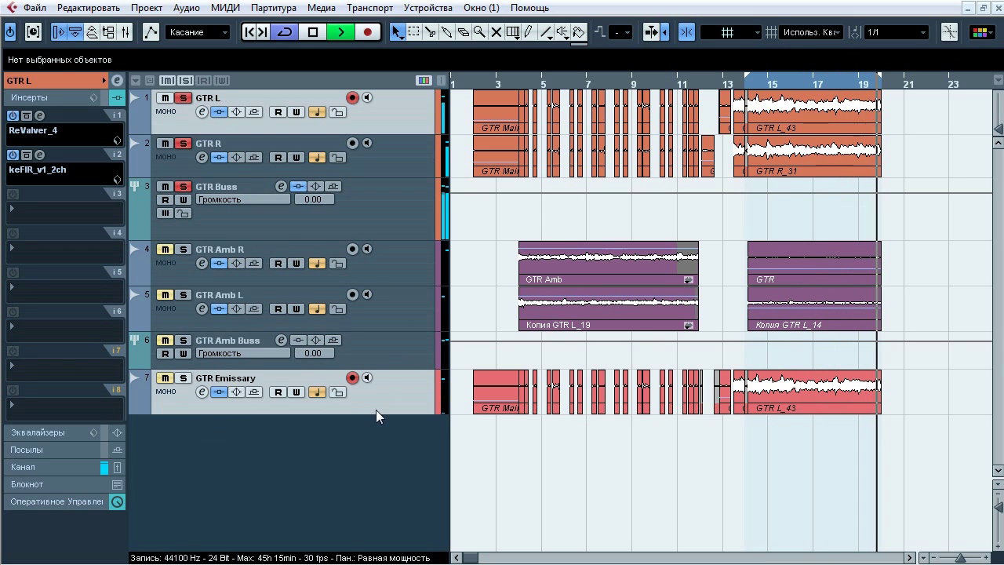
key(m)
key(s)
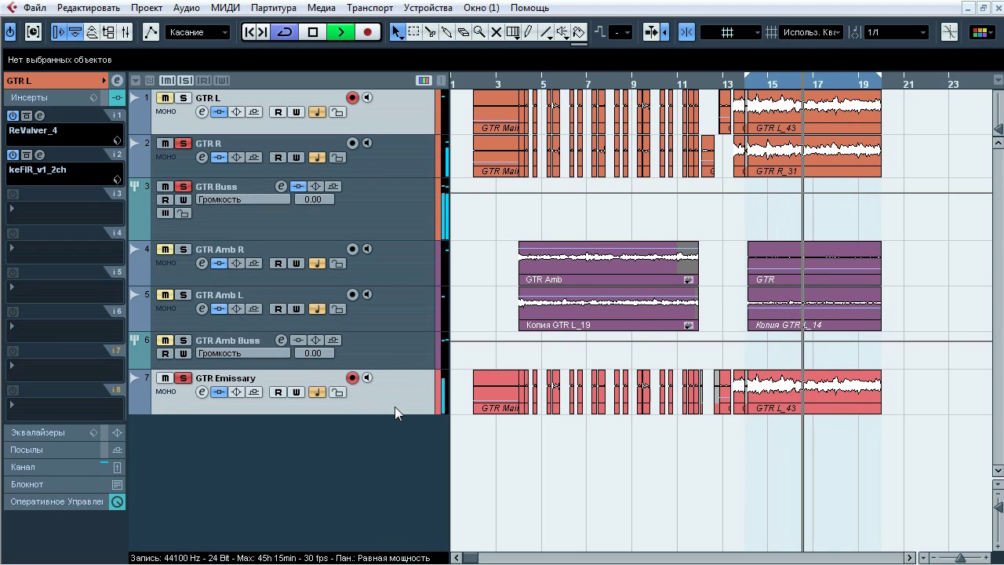
key(s)
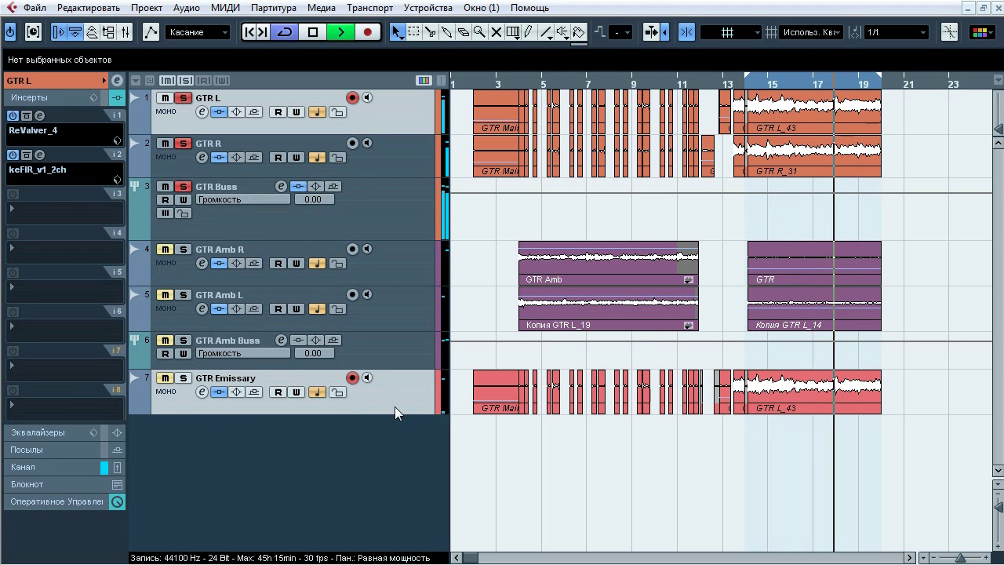
key(s)
Step: Repeat the GTR L and GTR Emissary comparison from bar 4, ending with playback stopped and all solos cleared
click(522, 79)
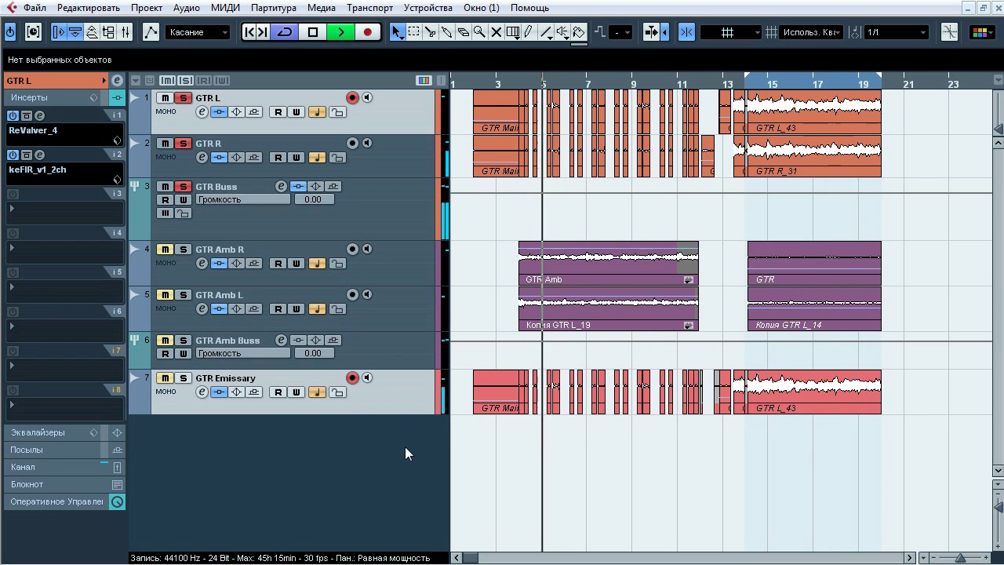
key(s)
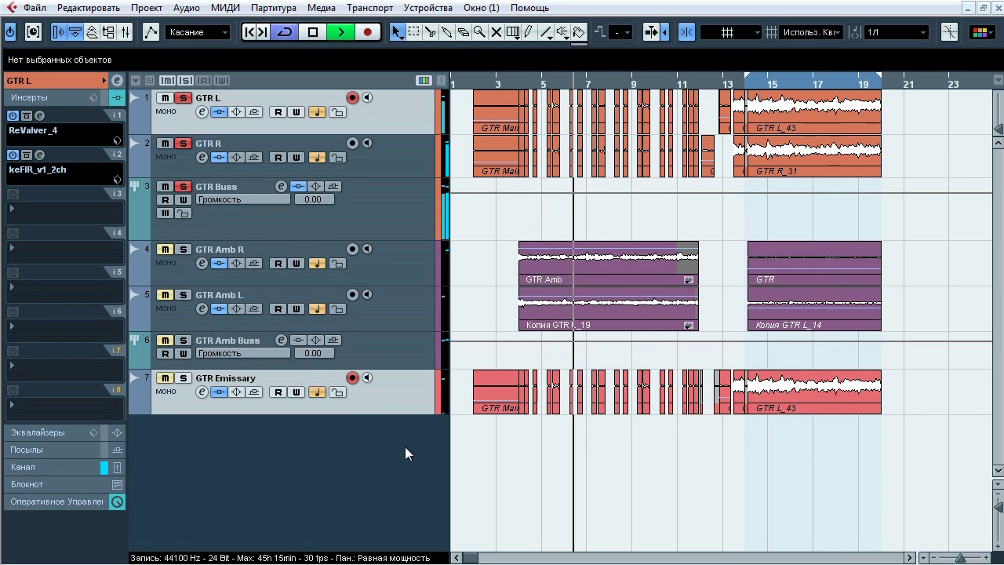
key(s)
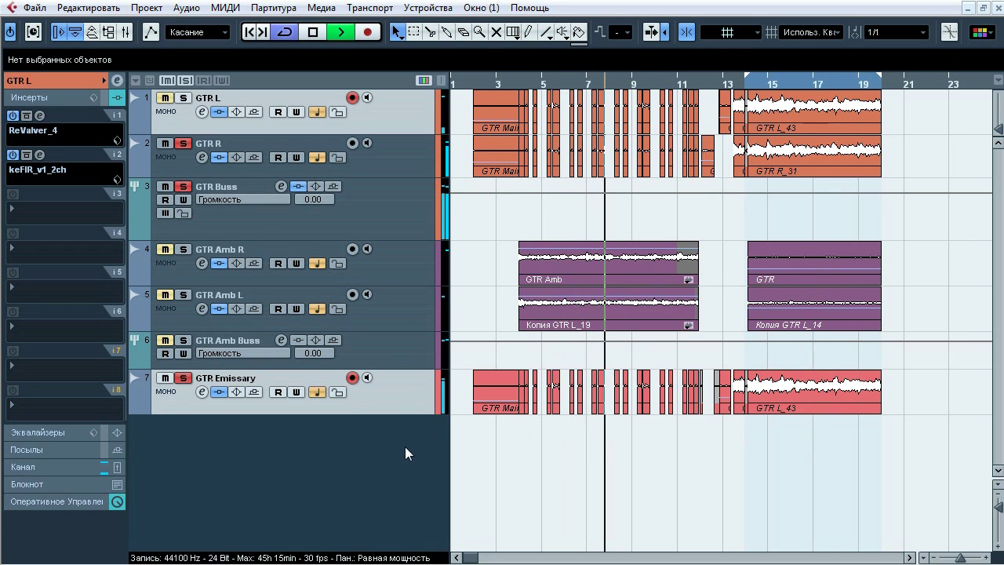
key(s)
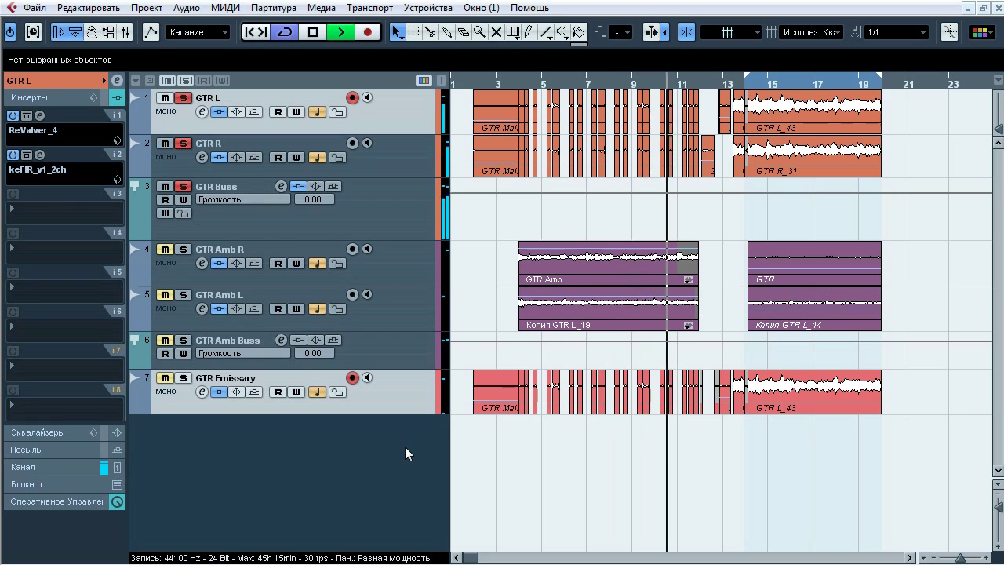
key(space)
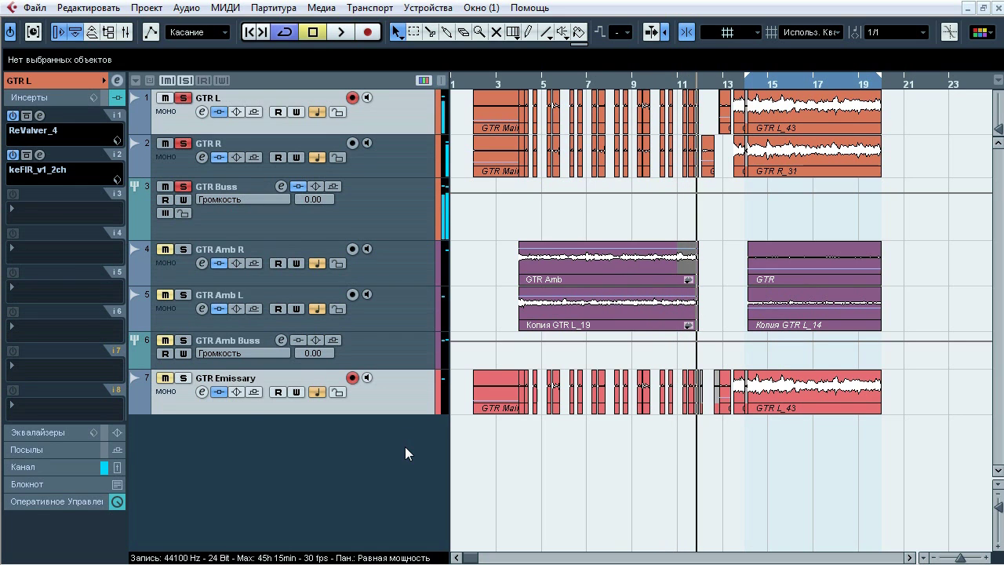
click(185, 80)
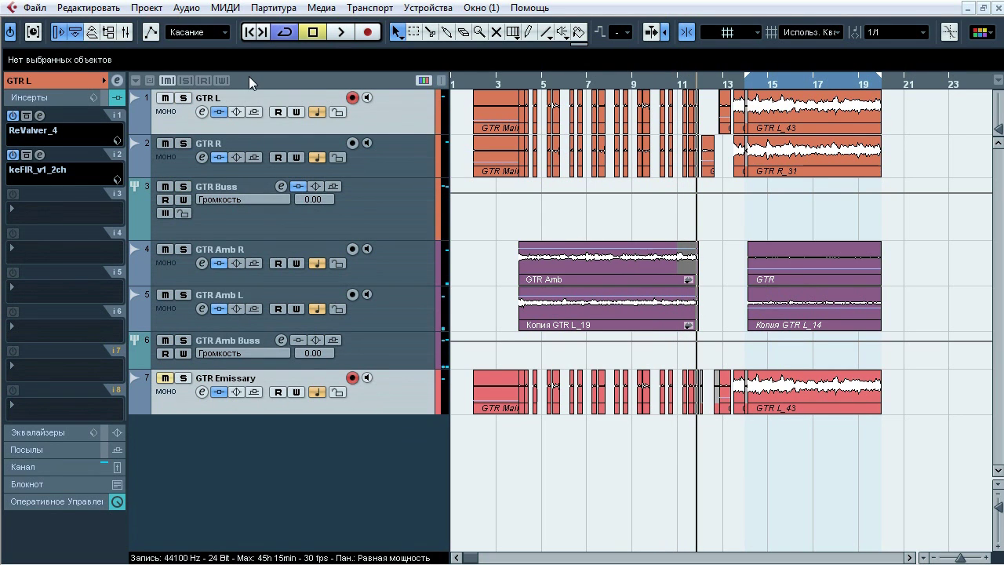
Step: Copy keFIR_v1_2ch, H-Delay Mono and ValhallaShimmer from GTR Amb L into GTR Emissary's insert slots 4, 5 and 6
key(F3)
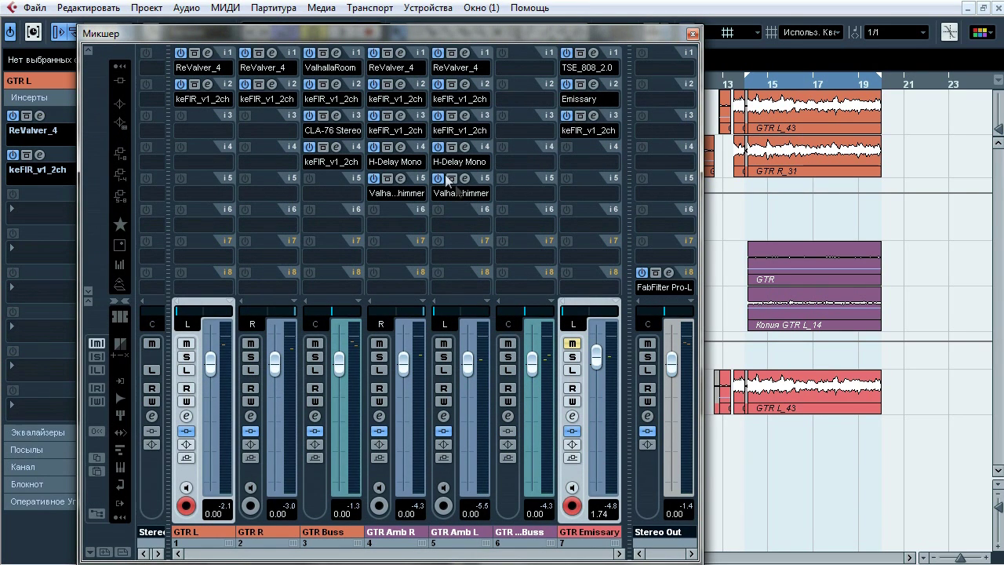
drag(484, 128, 596, 149)
drag(490, 150, 601, 191)
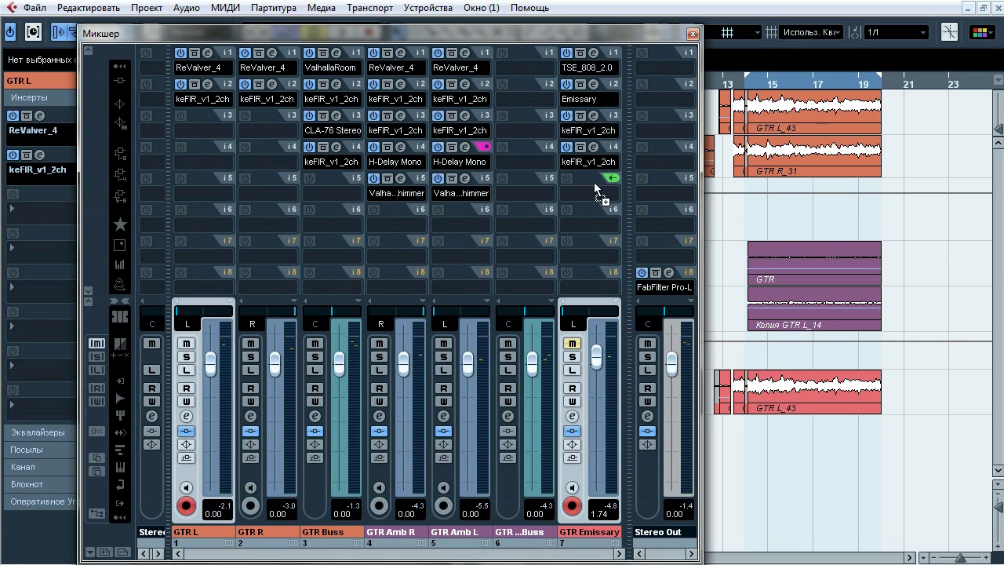
drag(485, 189, 597, 217)
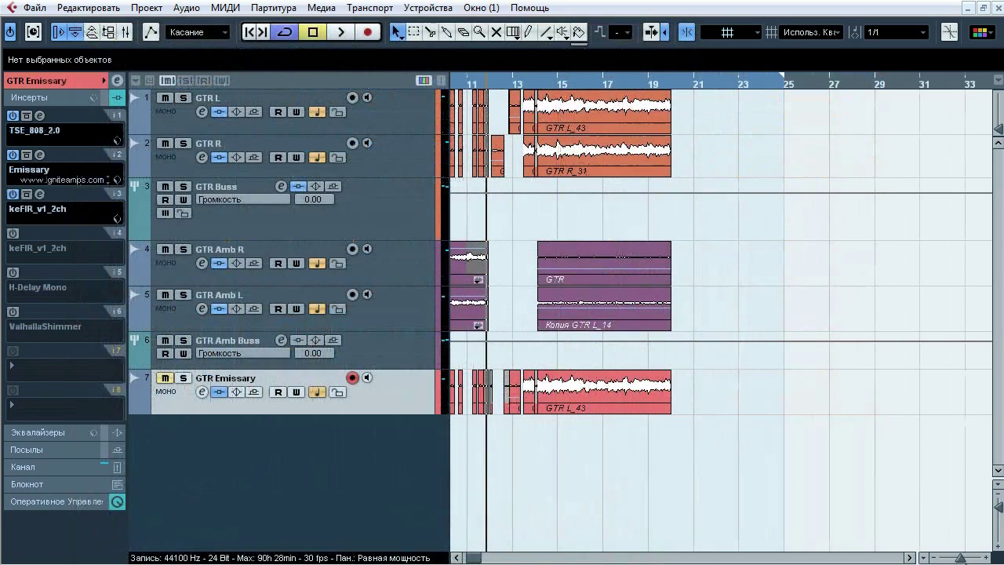
drag(960, 558, 957, 558)
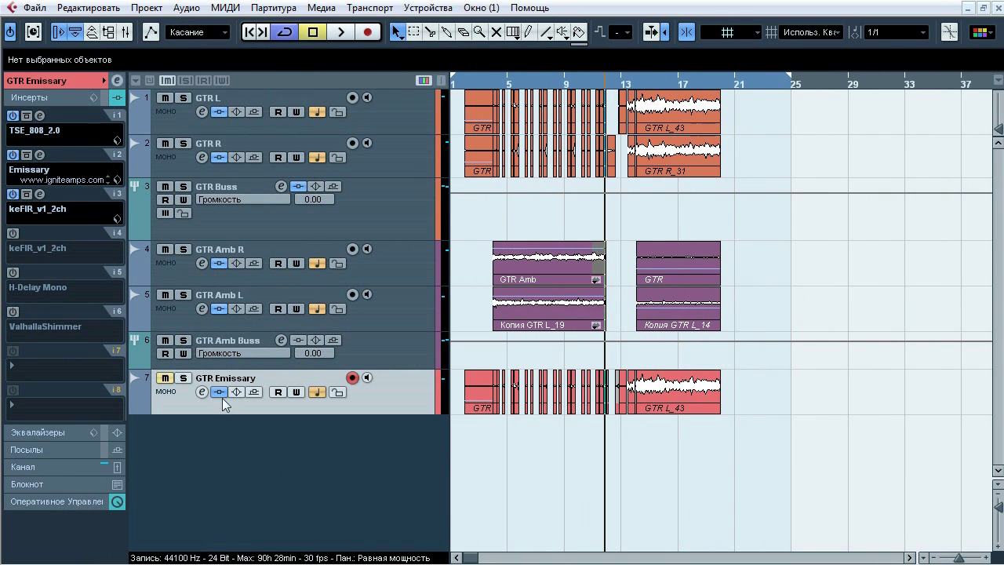
Step: Export GTR Buss and GTR Amb Buss as separate Wave files with multichannel export, leaving Stereo Out excluded
click(43, 11)
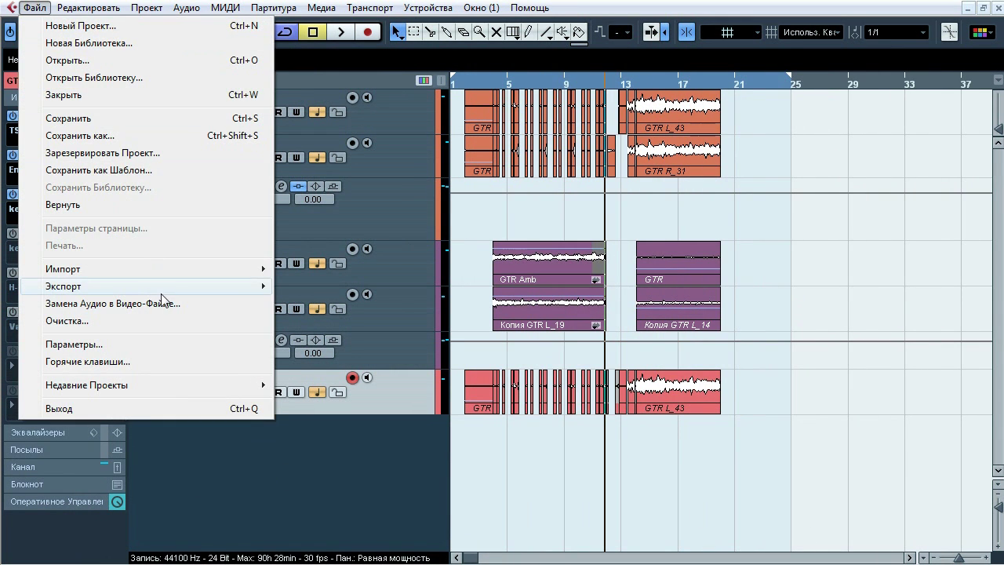
mouse_move(229, 289)
click(336, 321)
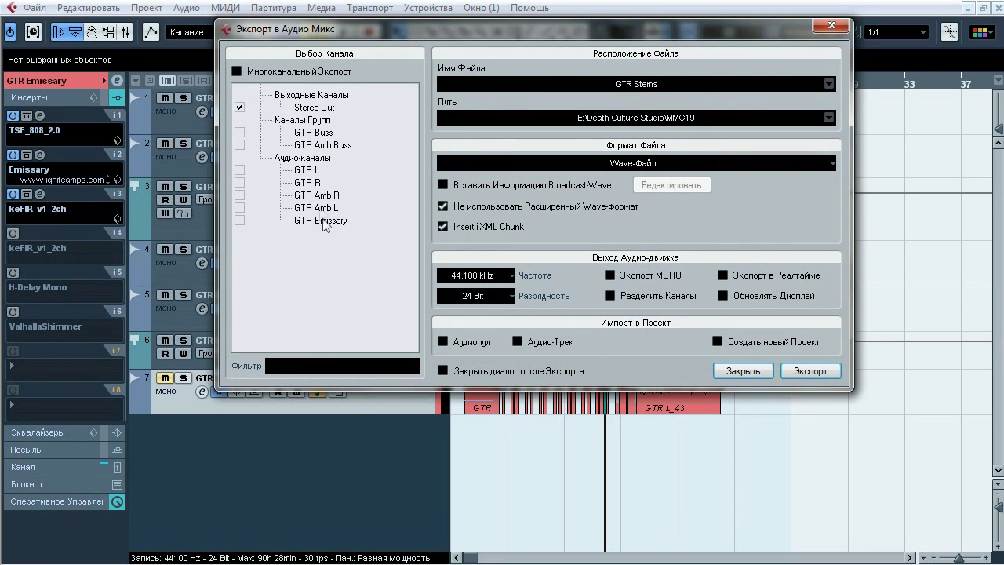
click(237, 71)
click(240, 107)
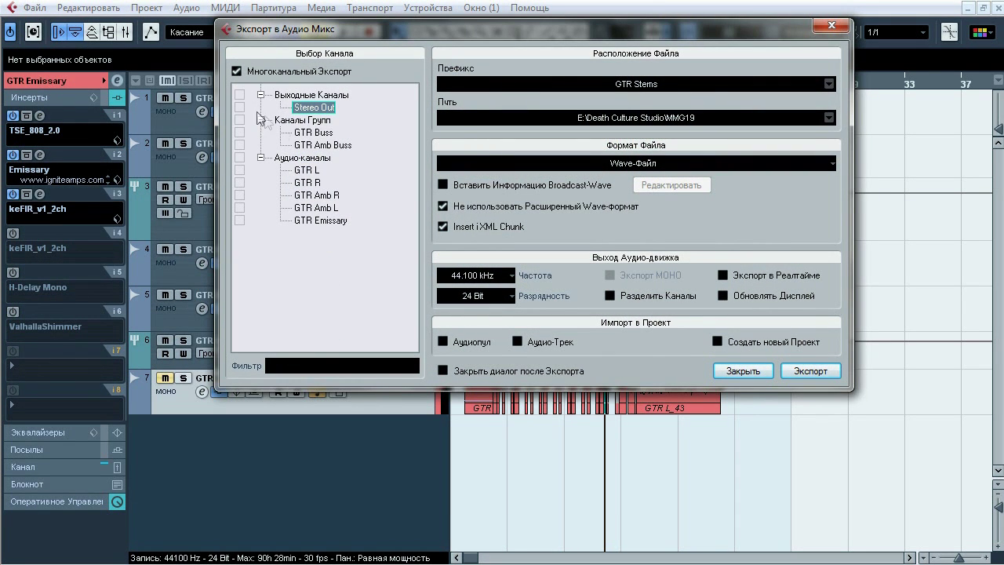
click(240, 132)
click(240, 144)
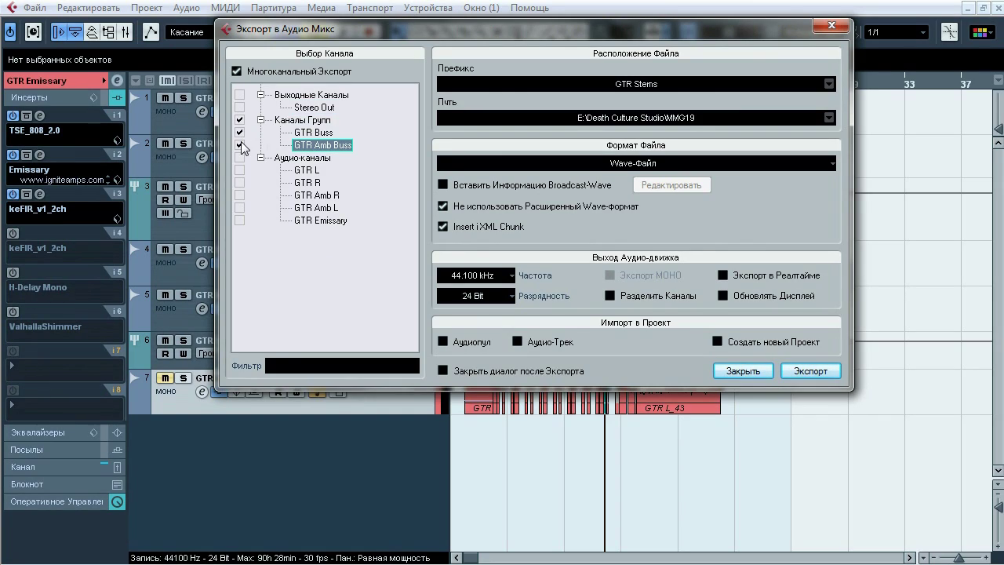
click(810, 370)
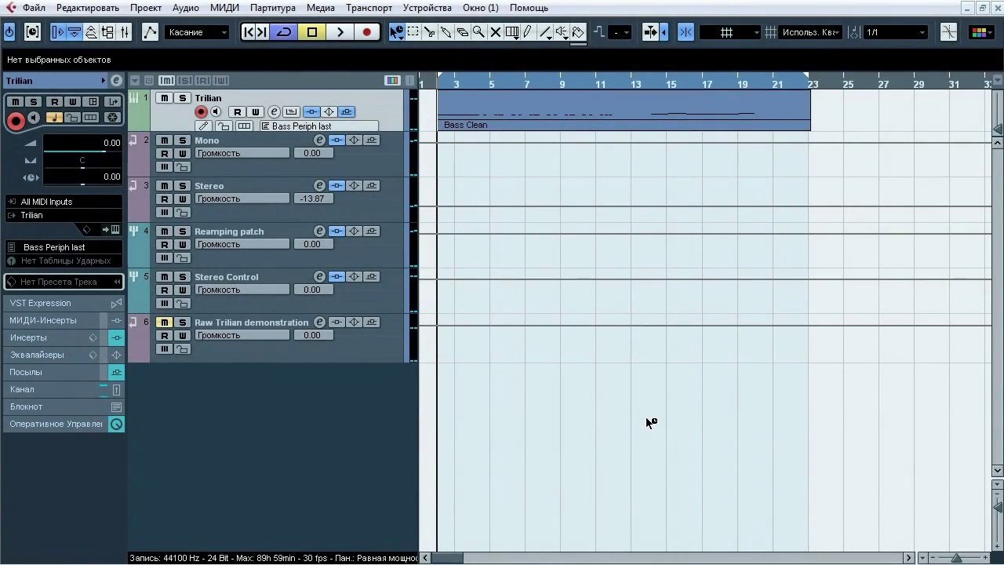
Step: Compare the processed bass with the soloed Raw Trilian demonstration channel during playback, ending with solos cleared and playback stopped
key(space)
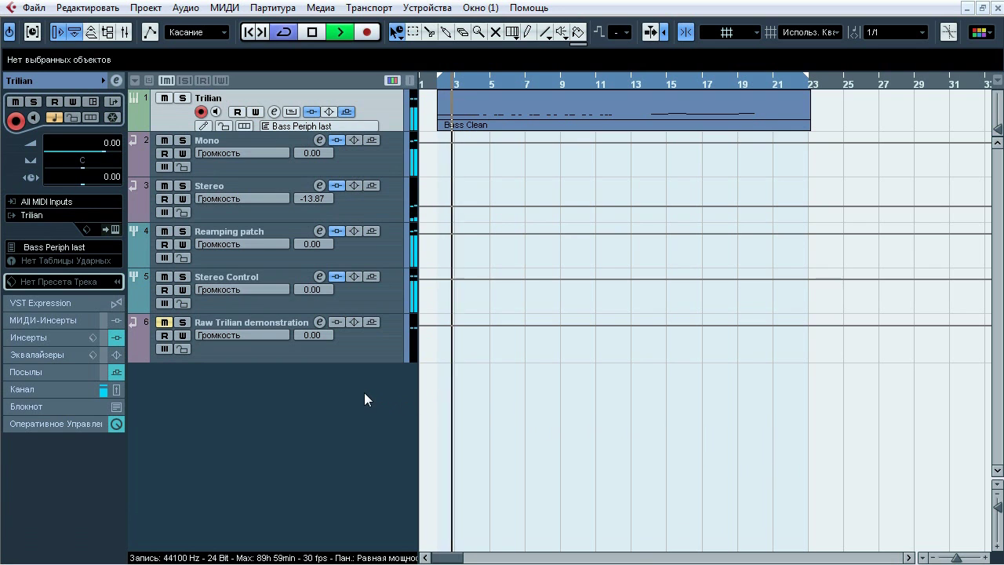
click(306, 353)
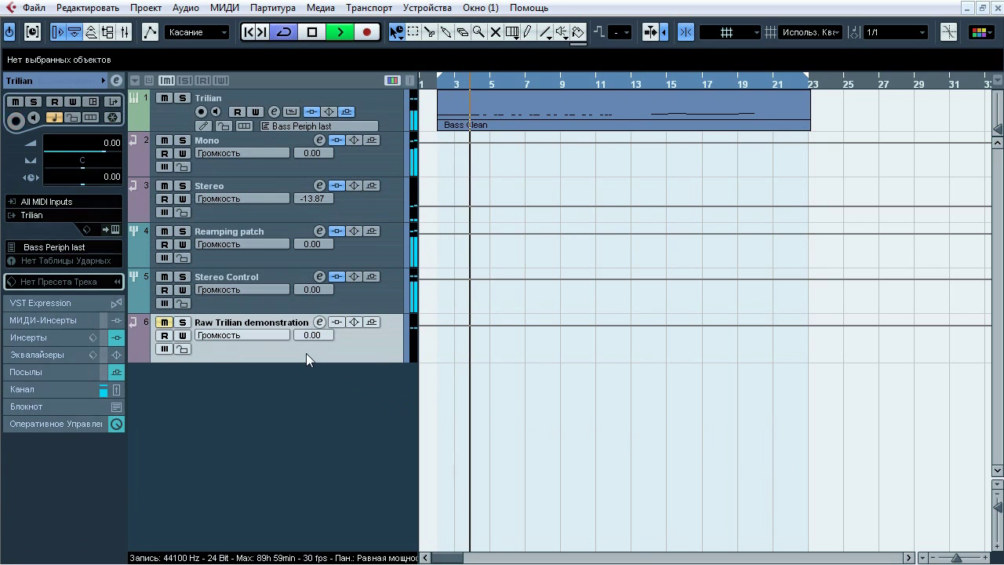
click(314, 115)
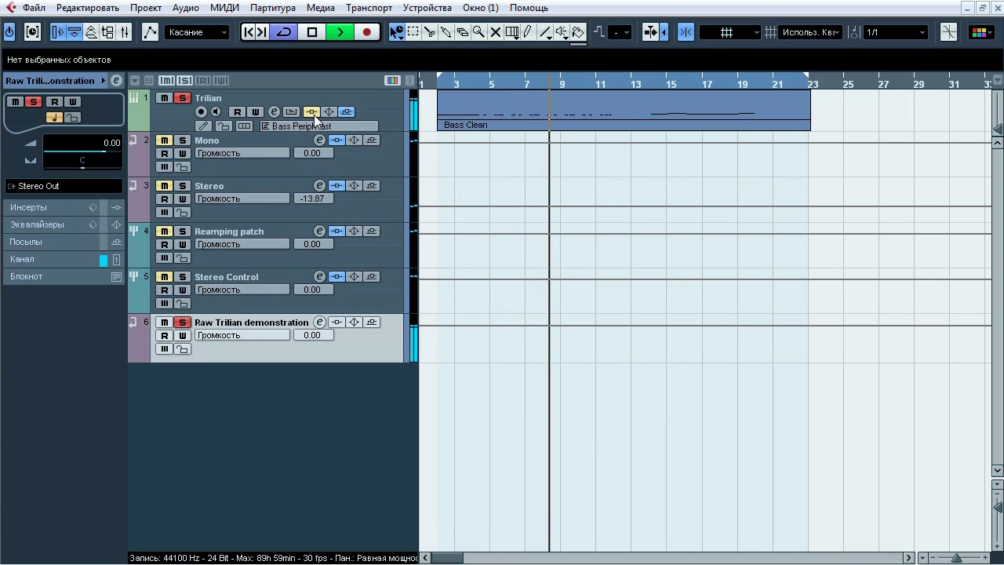
click(314, 115)
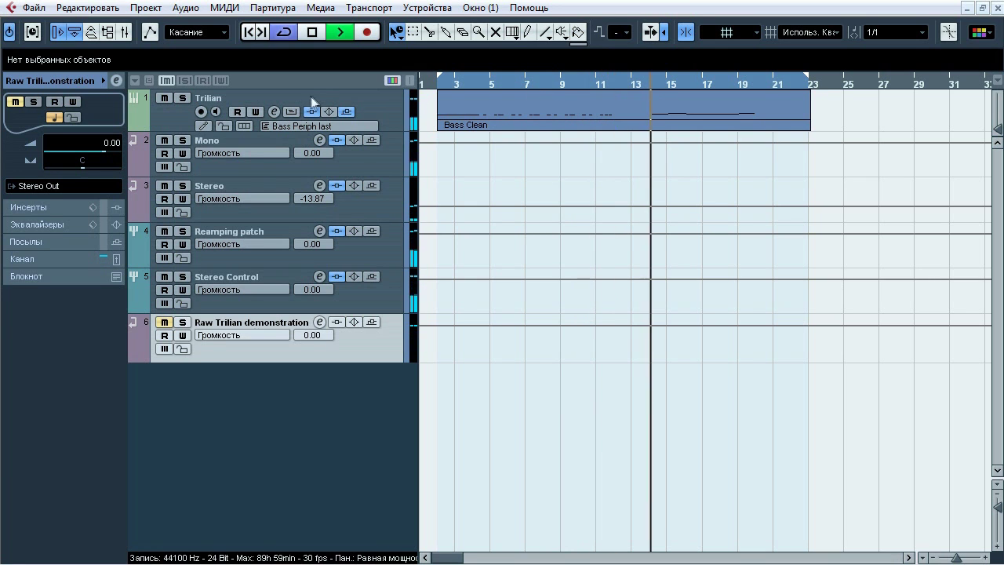
click(314, 113)
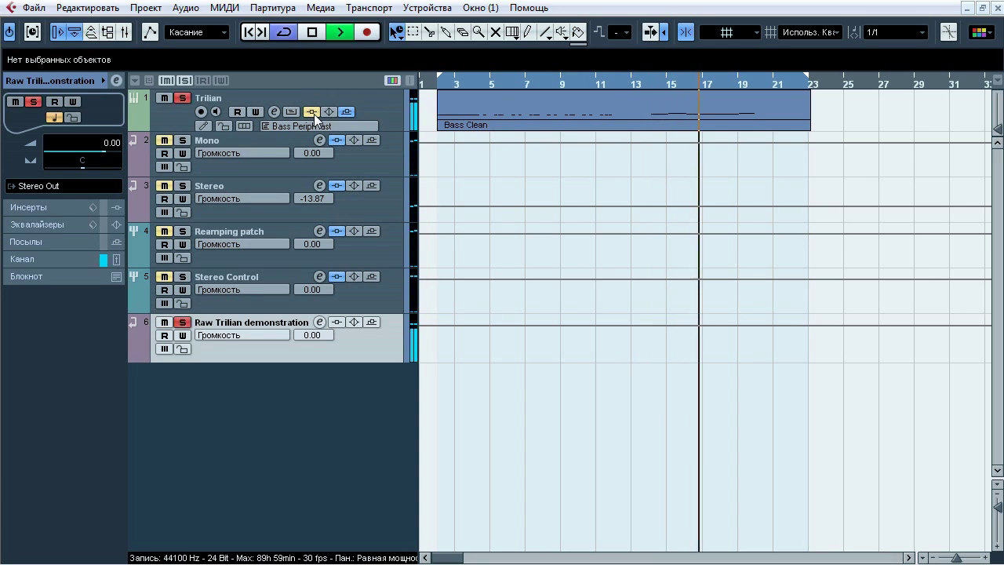
click(314, 113)
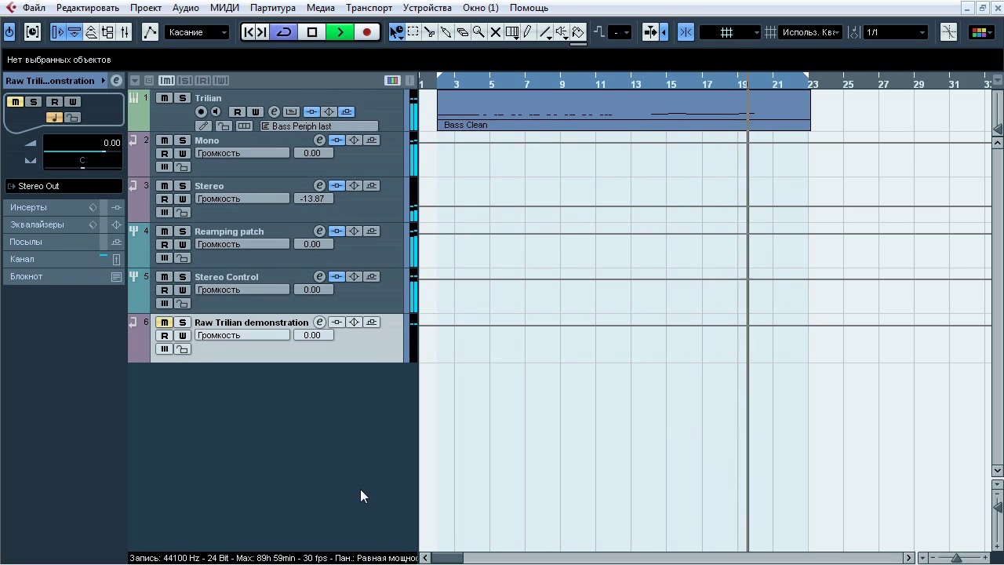
key(space)
Step: Remove the Raw Trilian demonstration track, bypass the inserts on the remaining tracks, and mute Stereo
right_click(376, 418)
click(385, 399)
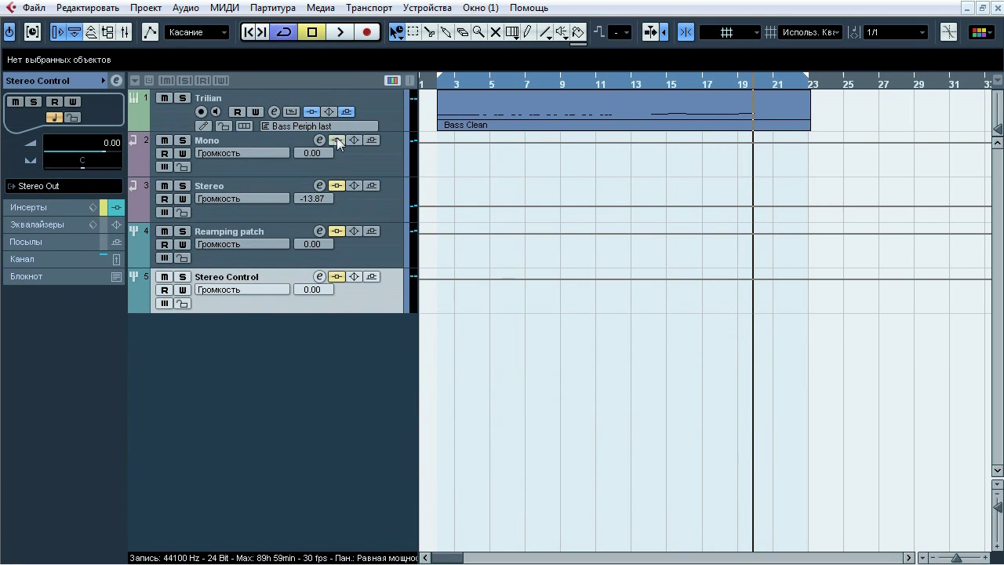
click(373, 110)
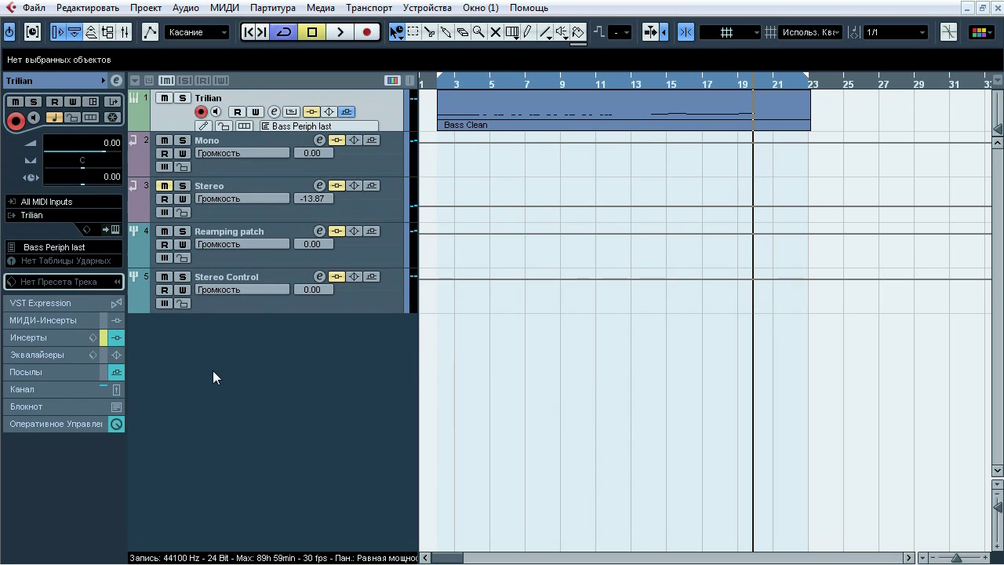
Step: Examine the MMG19 Trilian patch's edit page, layer A, layer B and common effects, and main mix controls
click(115, 230)
click(424, 217)
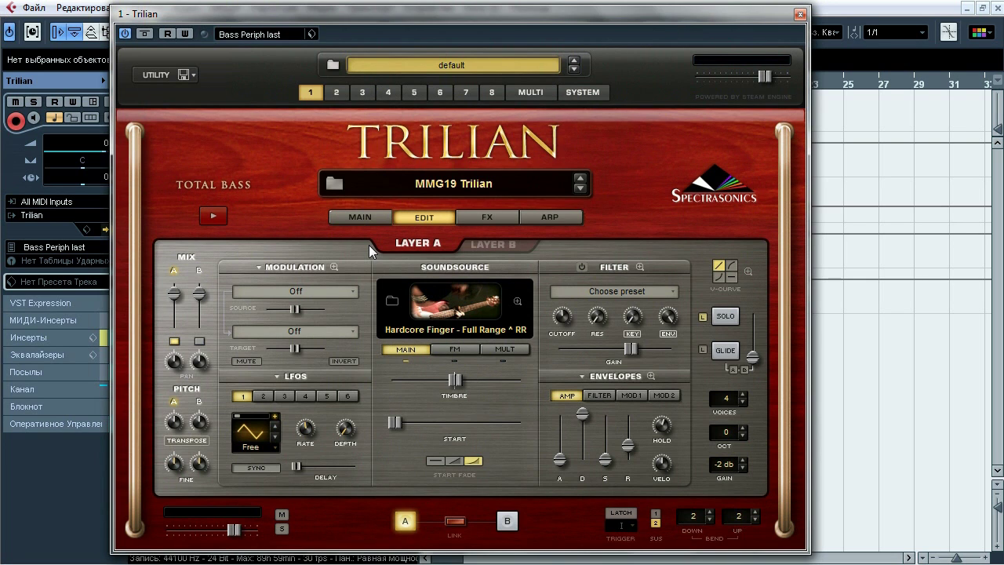
click(360, 217)
click(487, 217)
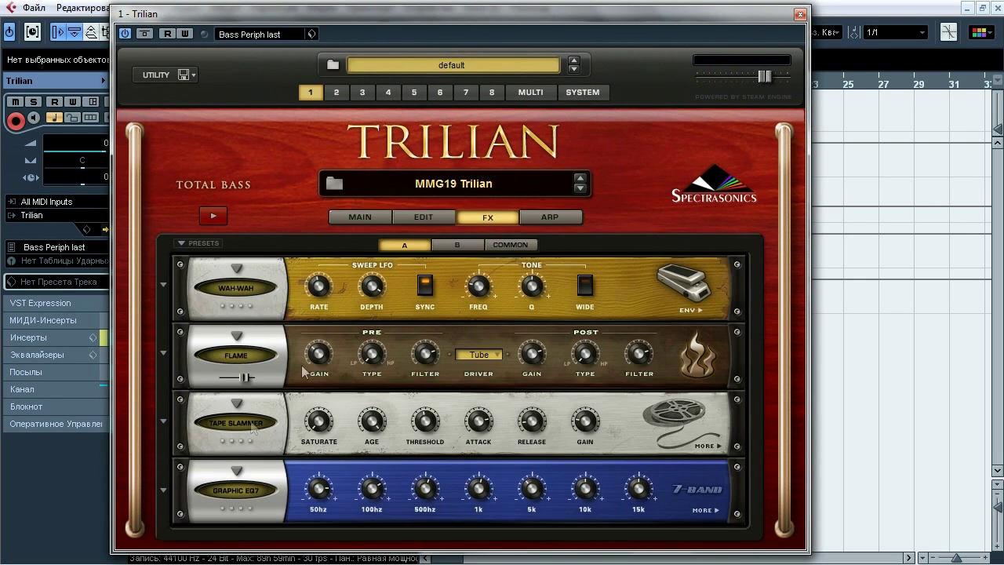
click(457, 245)
click(510, 245)
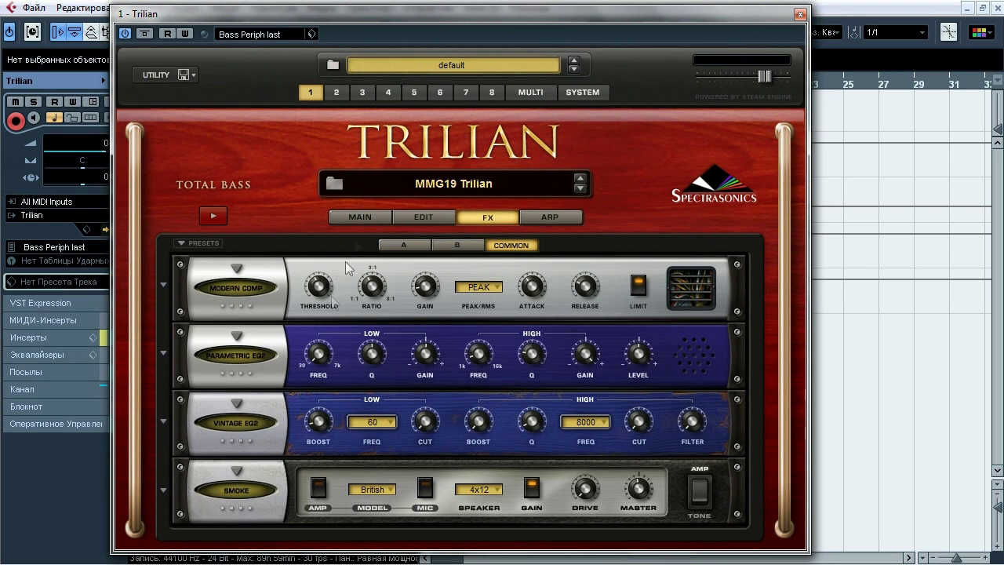
click(360, 217)
mouse_move(226, 404)
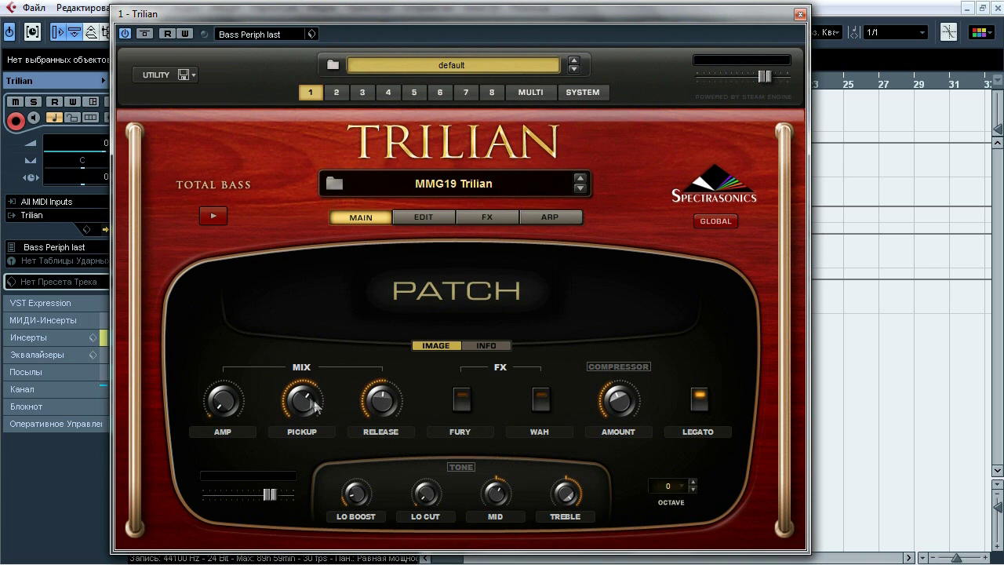
mouse_move(305, 402)
mouse_move(376, 403)
click(800, 14)
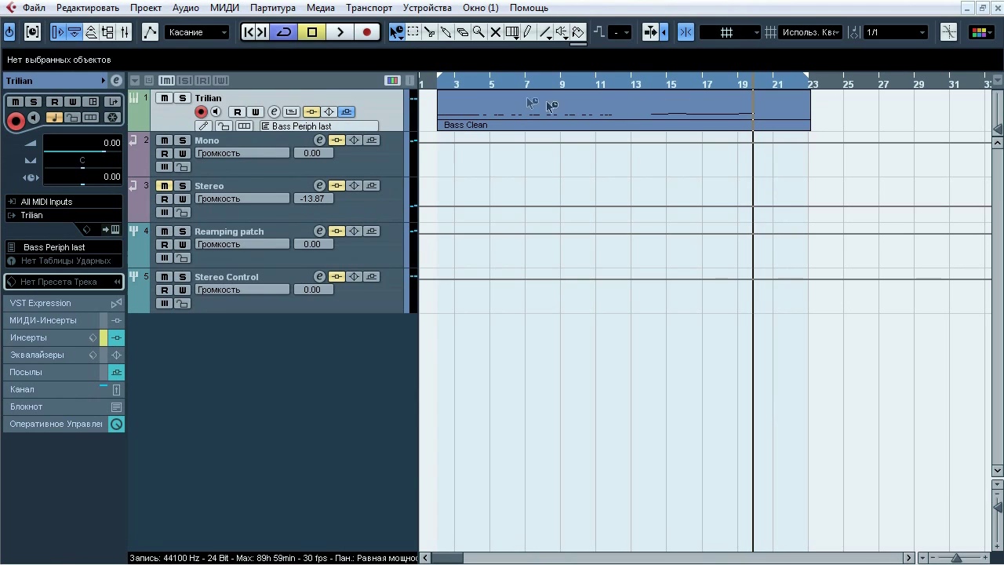
Step: Set the loop range from bar 14 to bar 20 and open keFIR_v1_2ch in Trilian's first insert slot
click(650, 88)
click(31, 337)
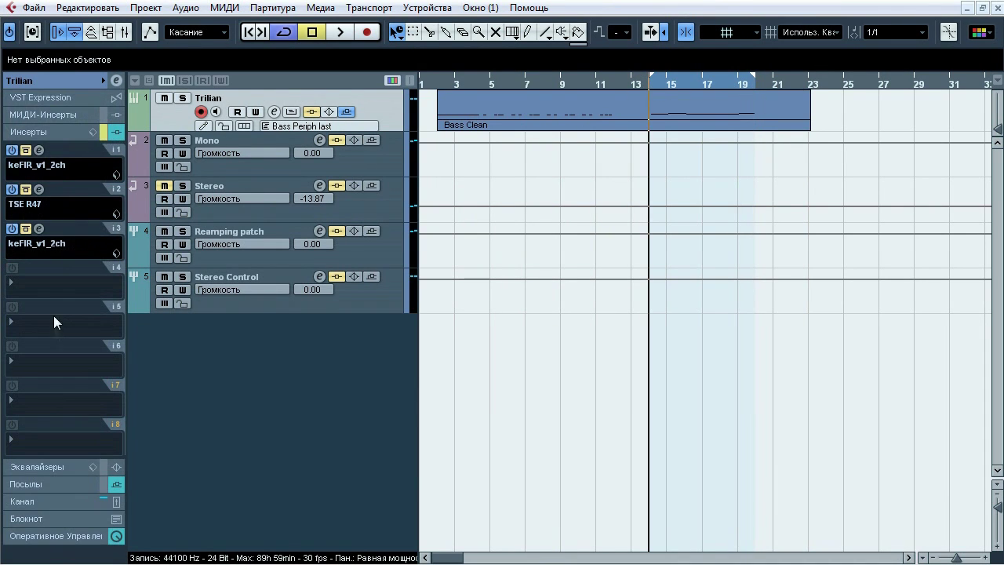
click(42, 151)
drag(572, 188, 548, 205)
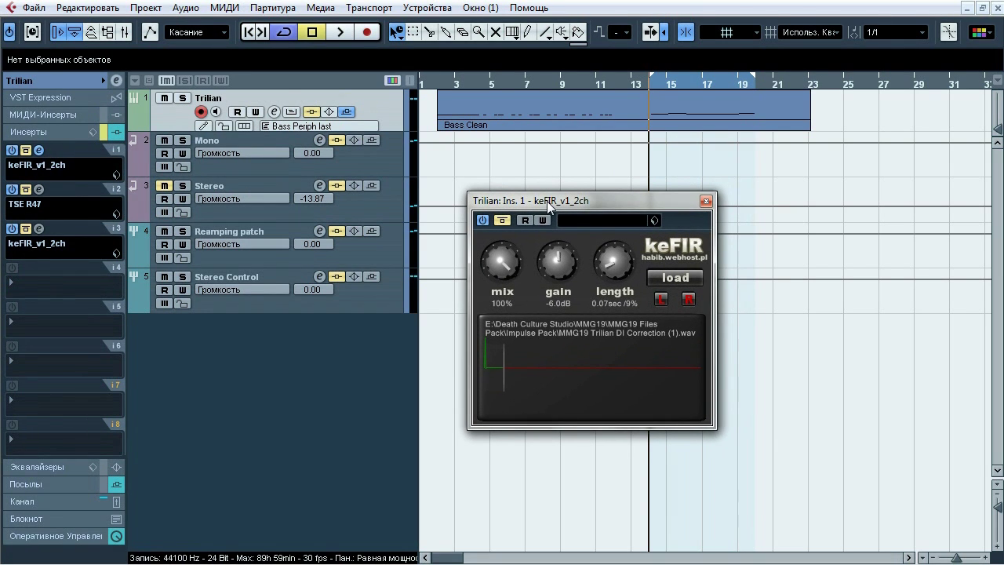
Step: Compare the bass with keFIR_v1_2ch in slot 1 bypassed and active during loop playback, leaving it active
key(space)
click(501, 219)
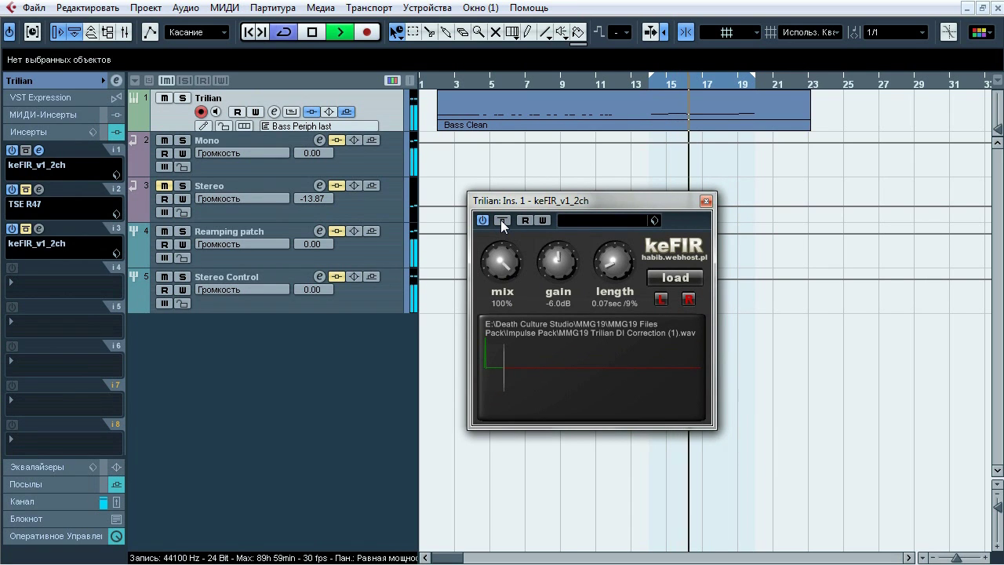
click(501, 220)
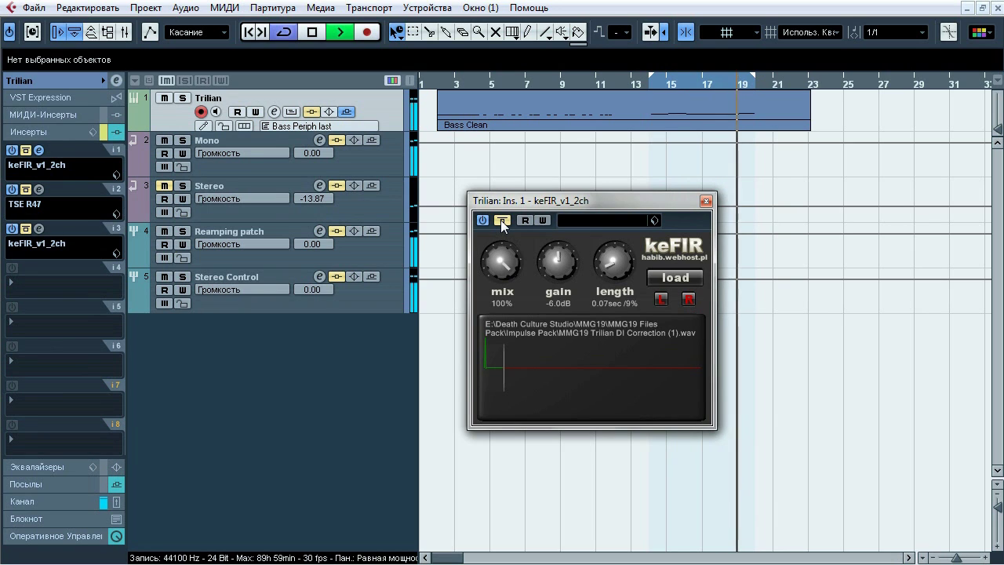
click(500, 220)
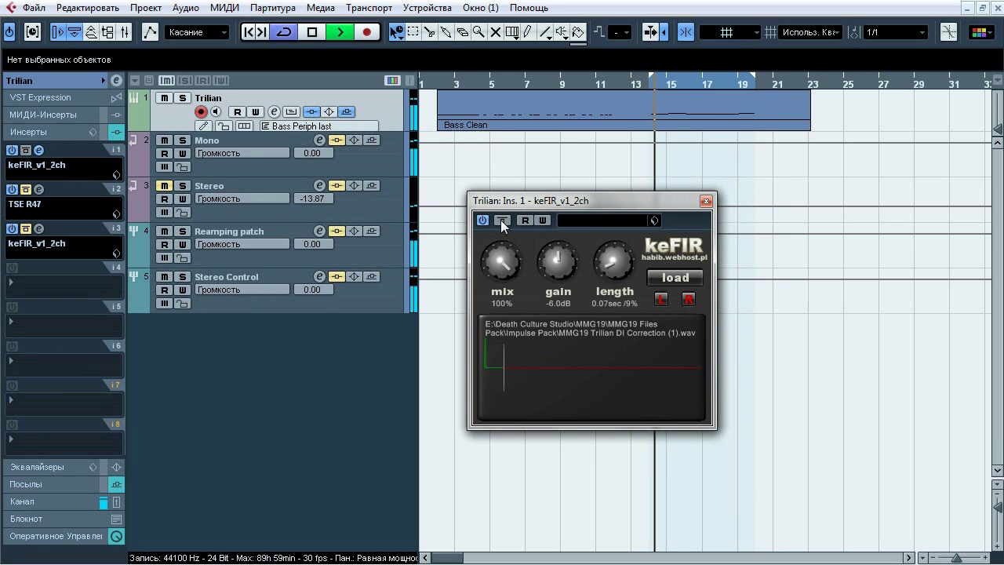
click(501, 219)
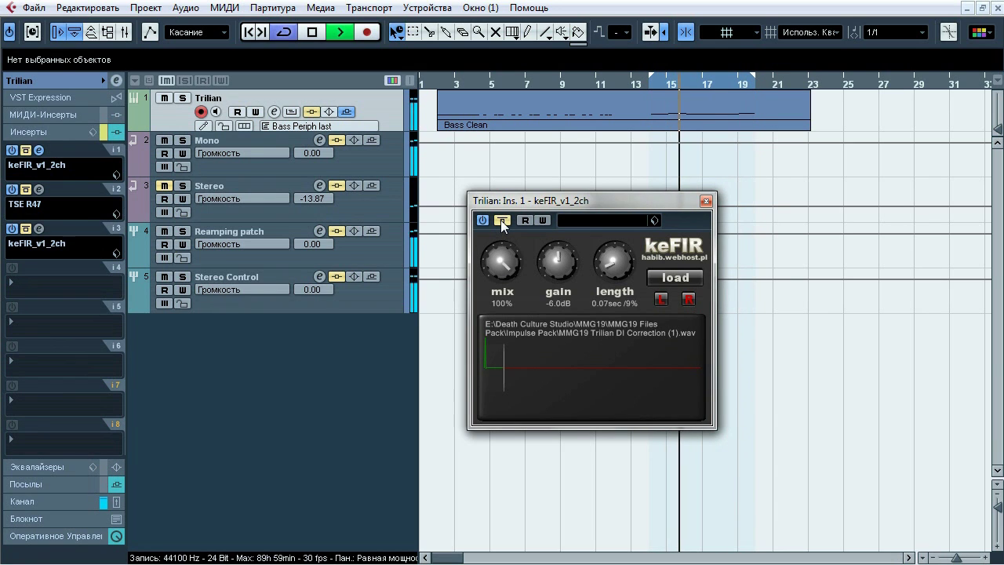
click(500, 220)
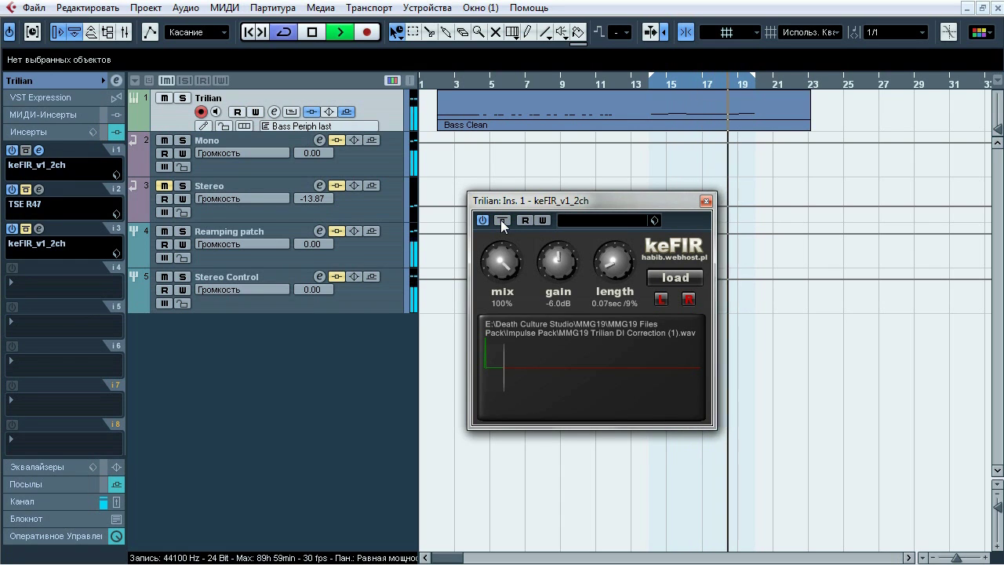
key(space)
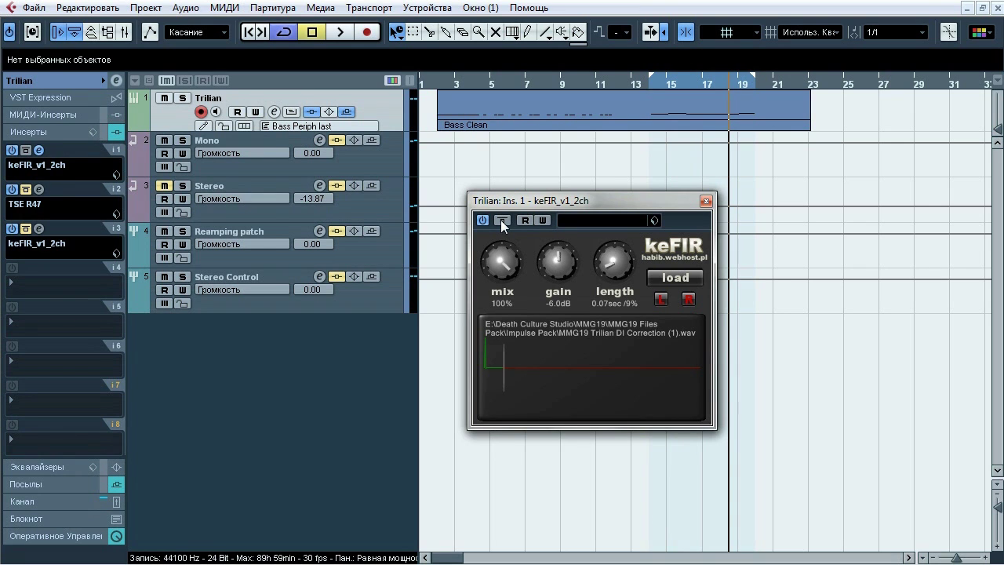
click(703, 203)
Step: Compare the bass with TSE R47 in slot 2 bypassed and active, continuing playback from bar 5, and leave it active
click(38, 190)
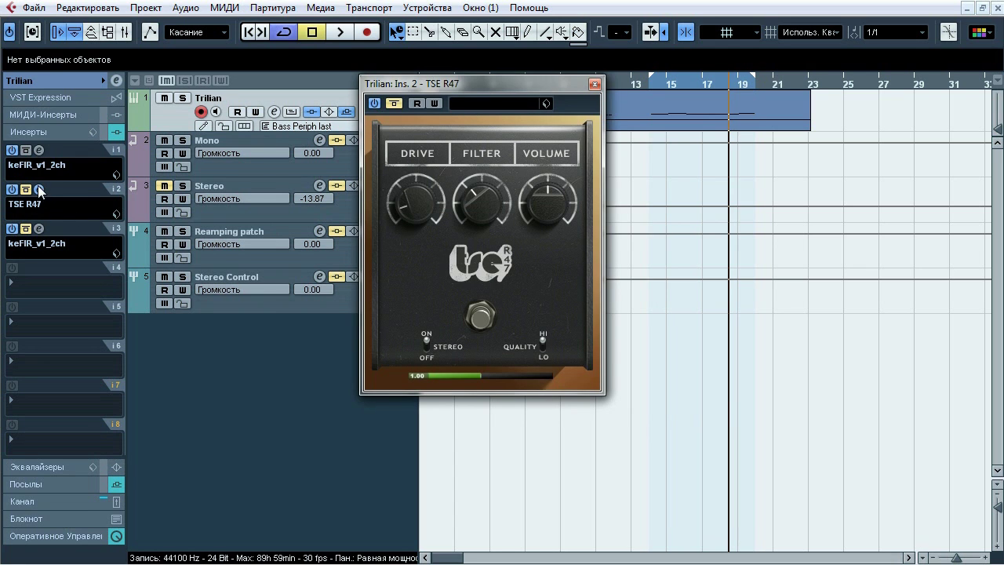
drag(515, 85, 608, 127)
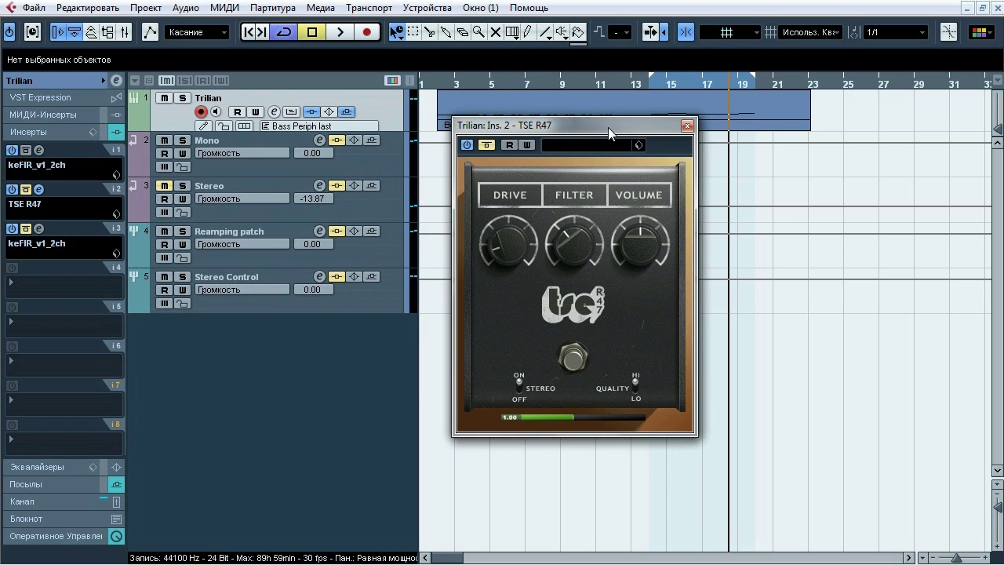
key(space)
click(486, 145)
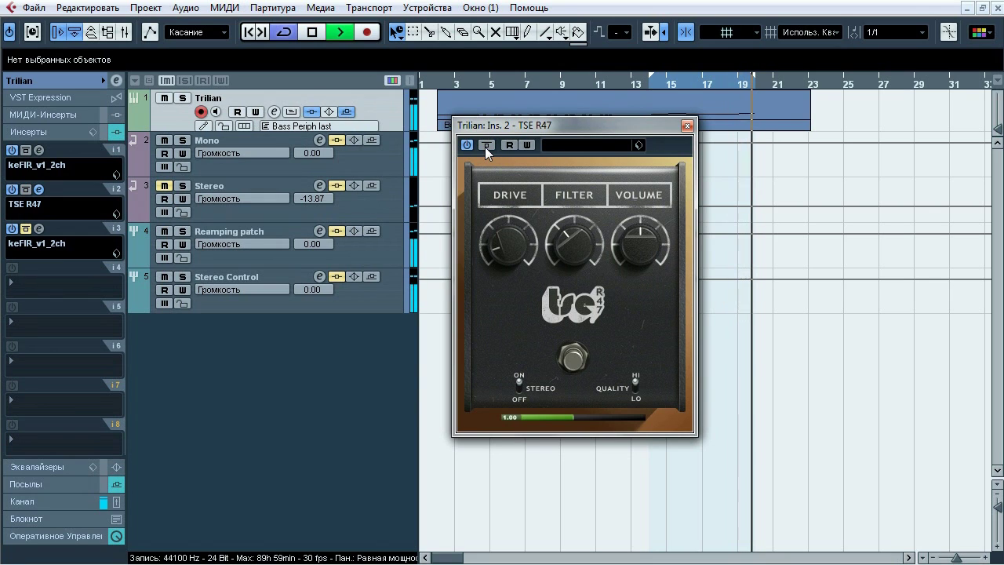
click(487, 80)
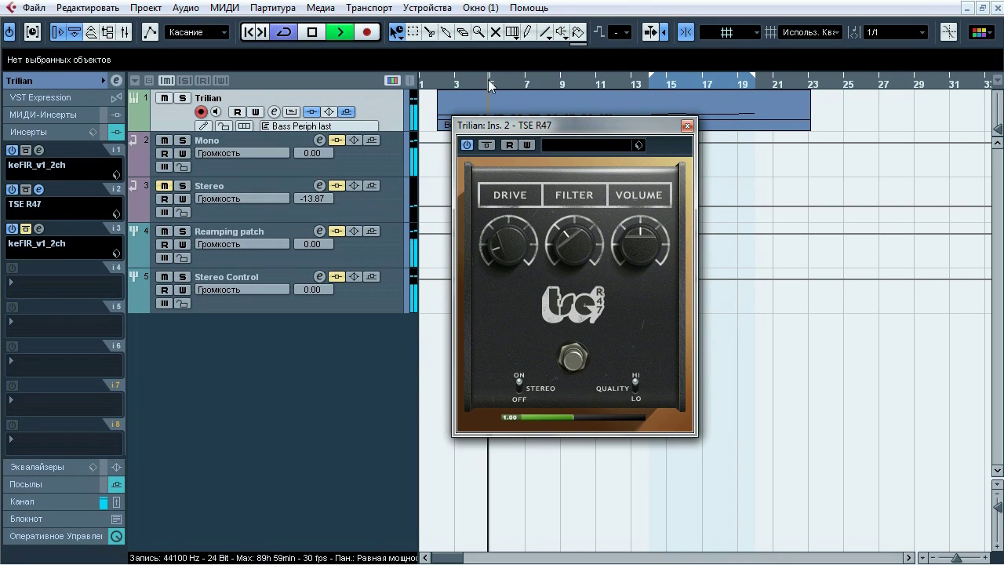
click(486, 146)
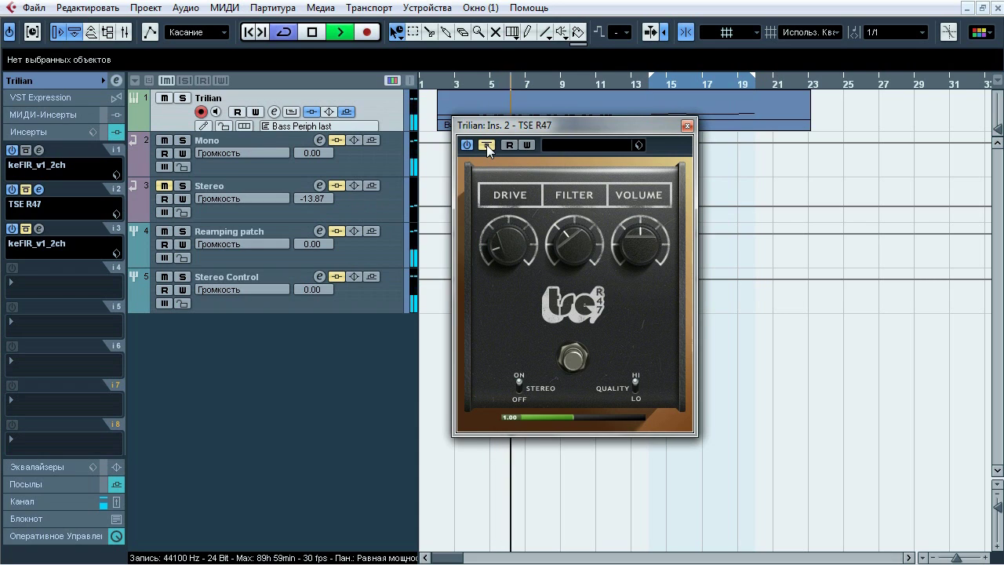
click(487, 145)
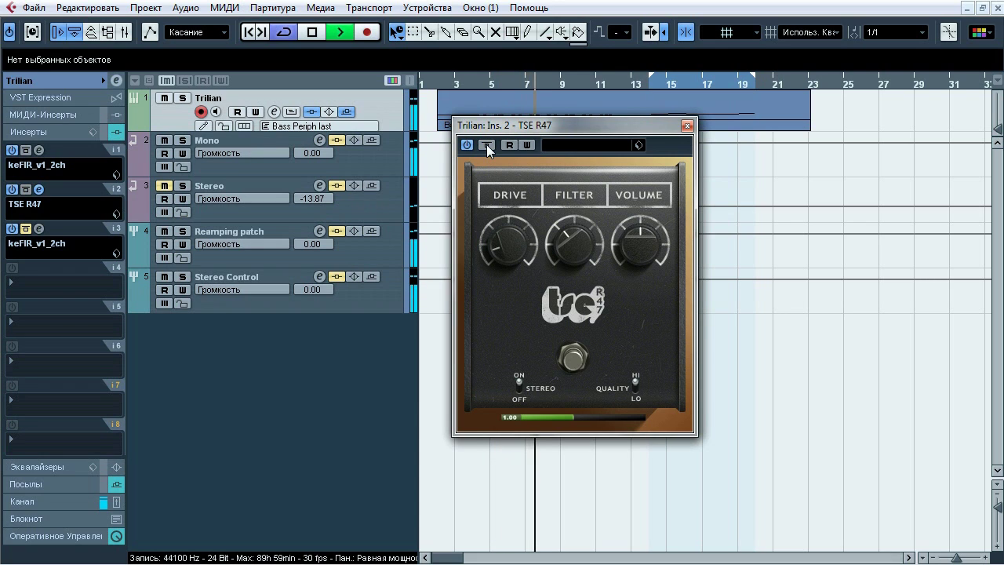
click(486, 145)
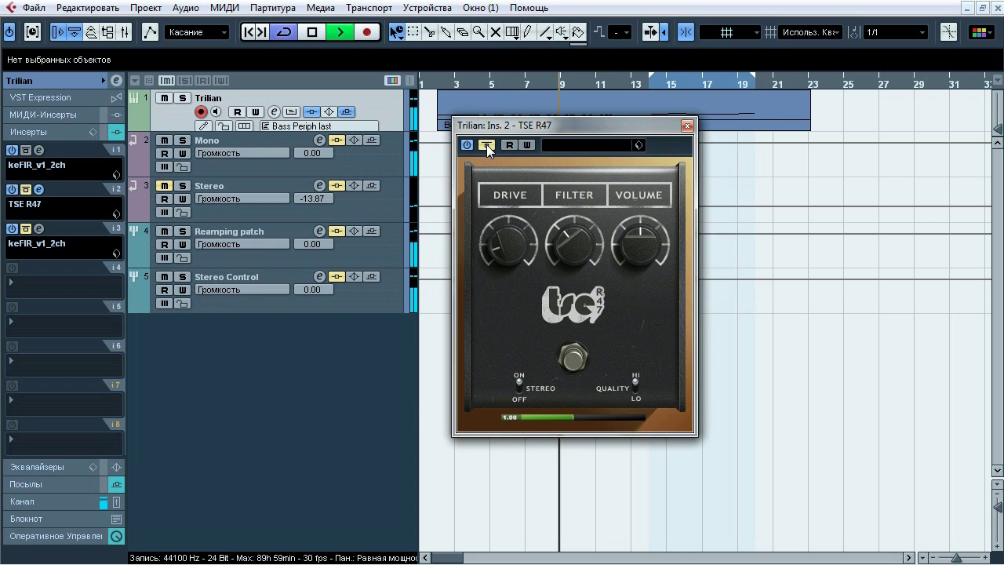
click(486, 145)
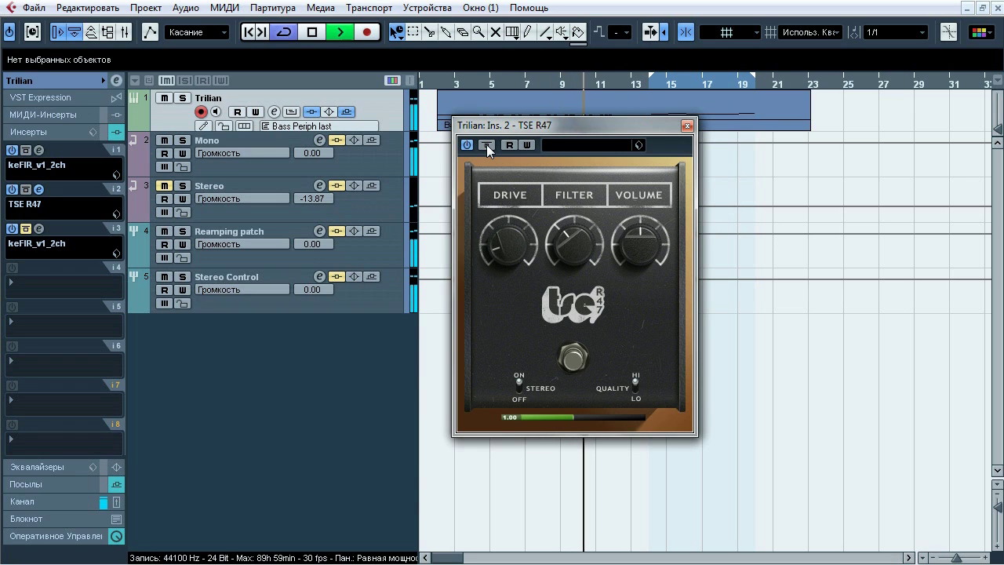
key(space)
click(687, 126)
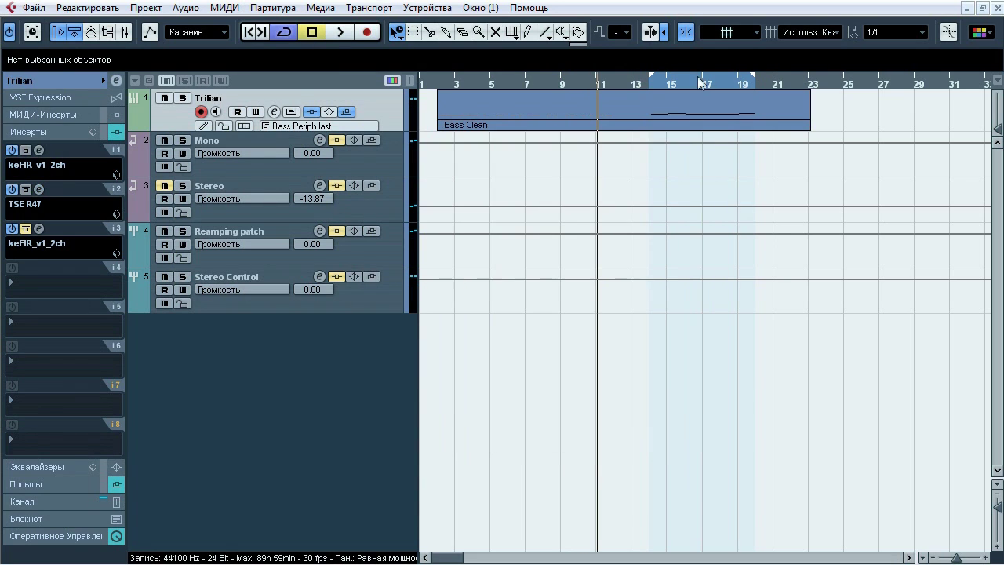
Step: Set the loop range from bar 4 to bar 10 and open keFIR_v1_2ch in Trilian's third insert slot
drag(702, 79, 526, 78)
key(KP_1)
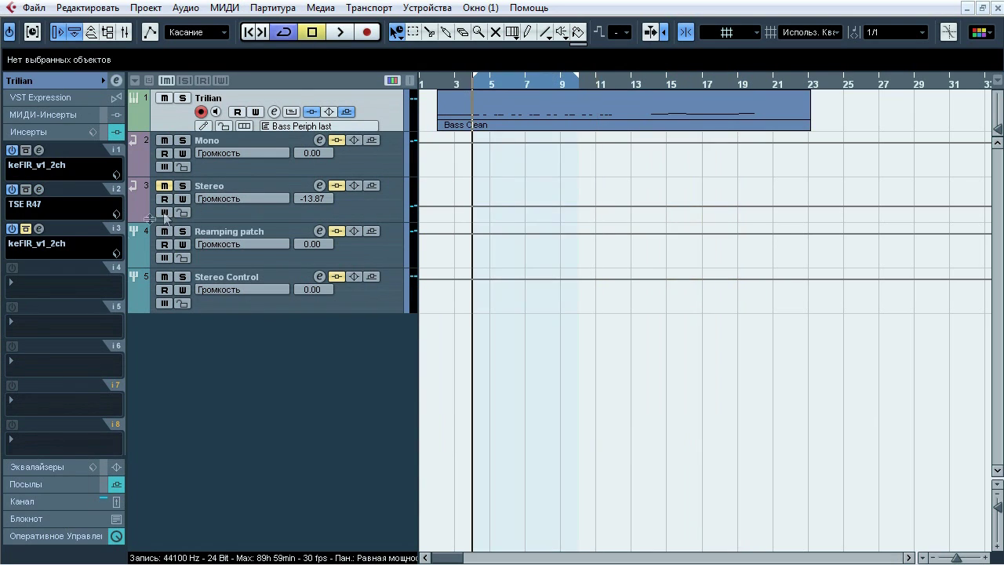
click(39, 229)
drag(553, 140, 506, 165)
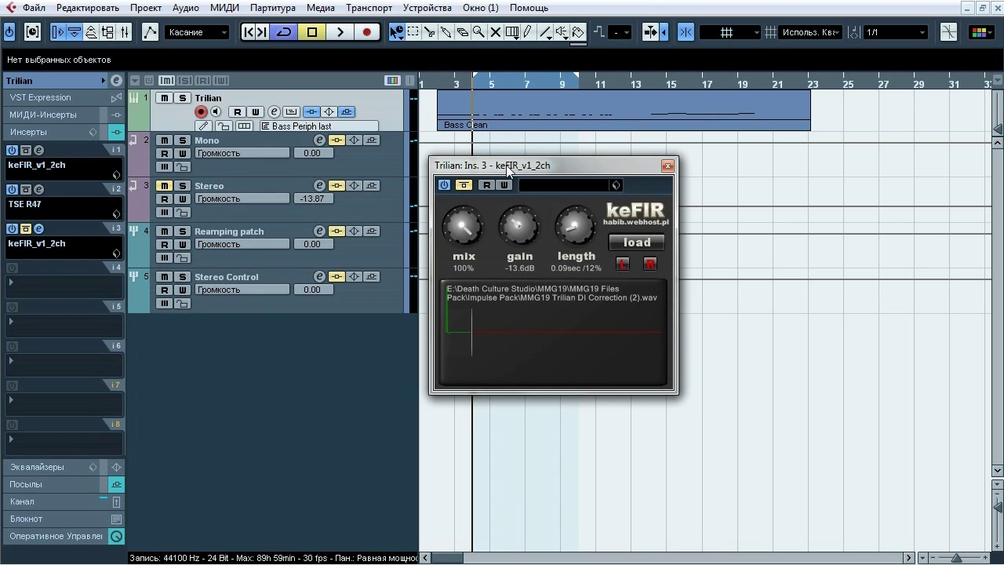
Step: Compare the bass with keFIR_v1_2ch in slot 3 bypassed and active during loop playback, leave it active and close the plug-in
key(space)
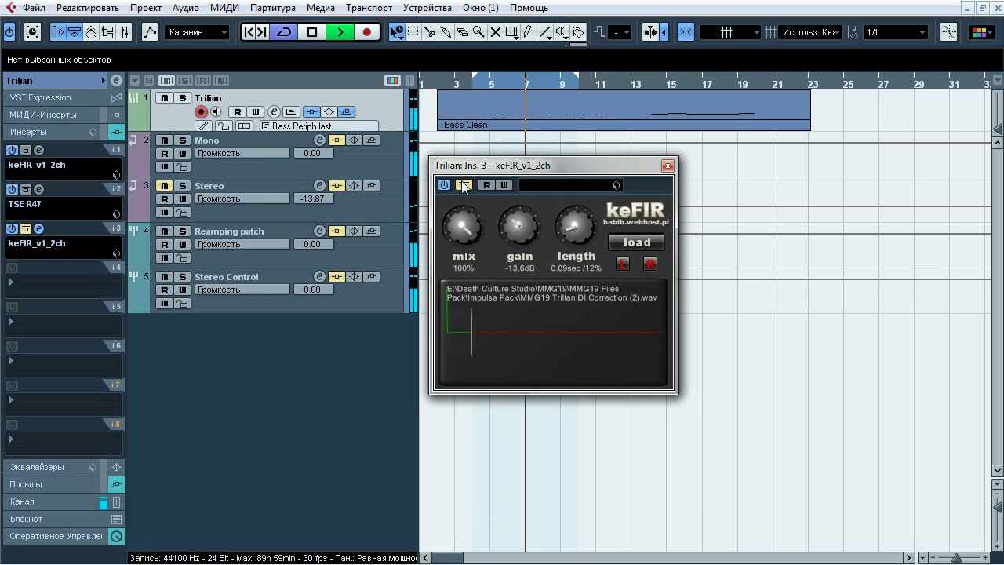
click(464, 185)
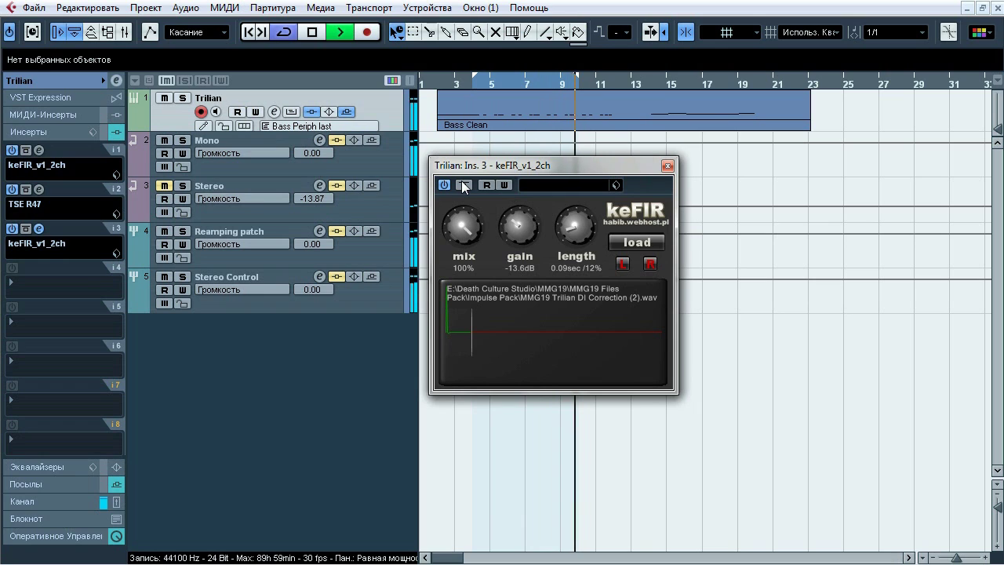
click(463, 185)
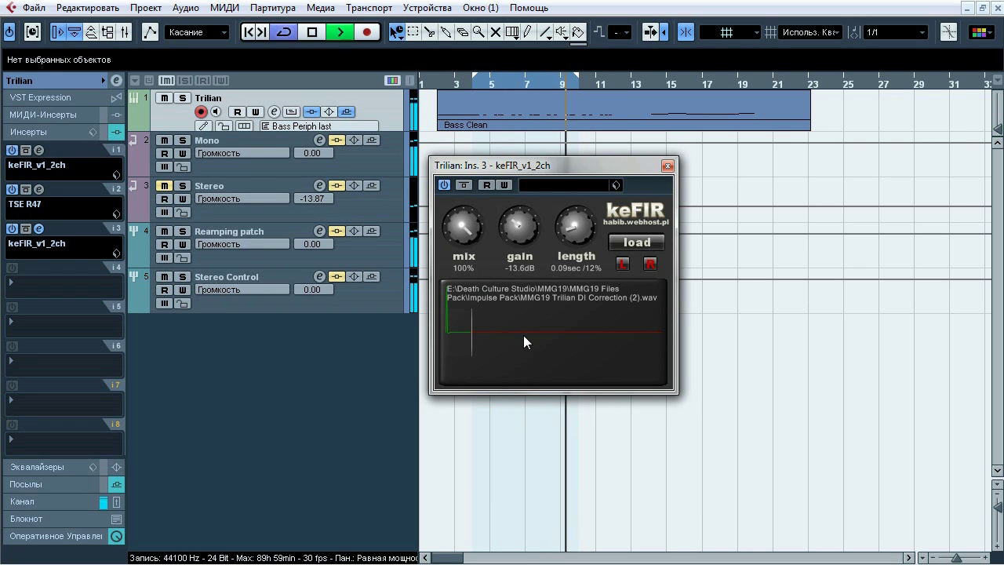
key(space)
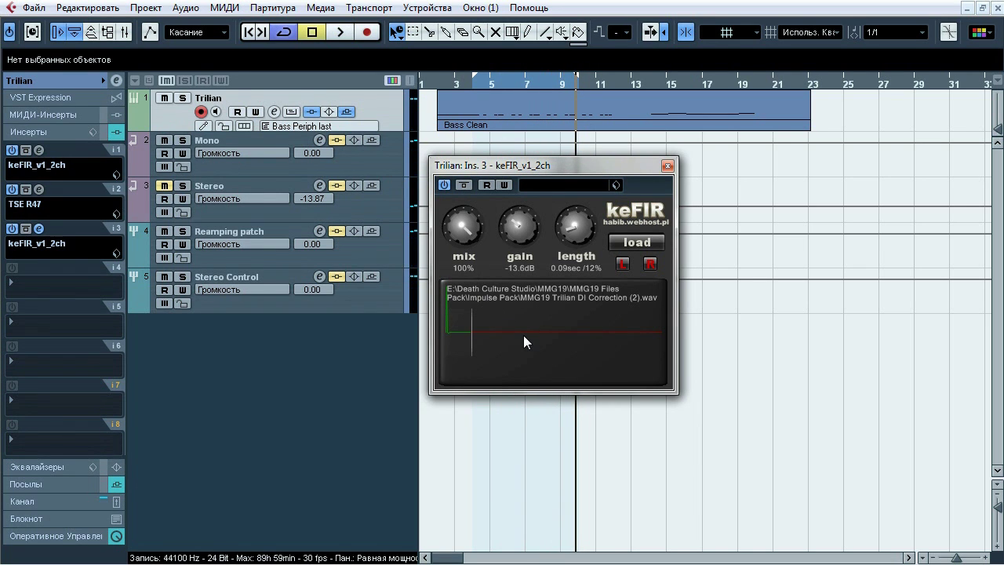
click(669, 165)
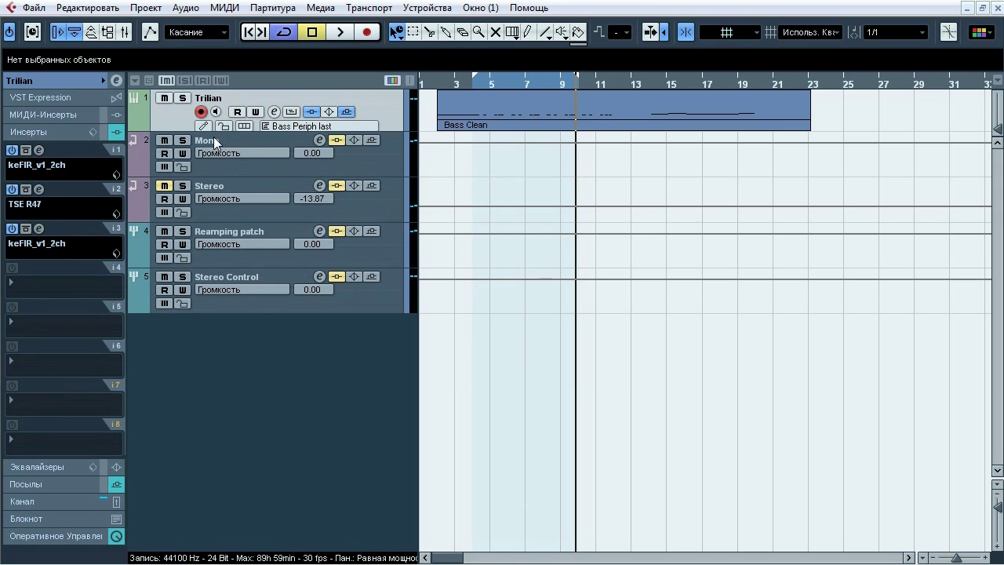
Step: Examine Trilian's sends in its channel settings and view the Mono and Stereo effect tracks they feed
click(119, 80)
drag(247, 80, 313, 83)
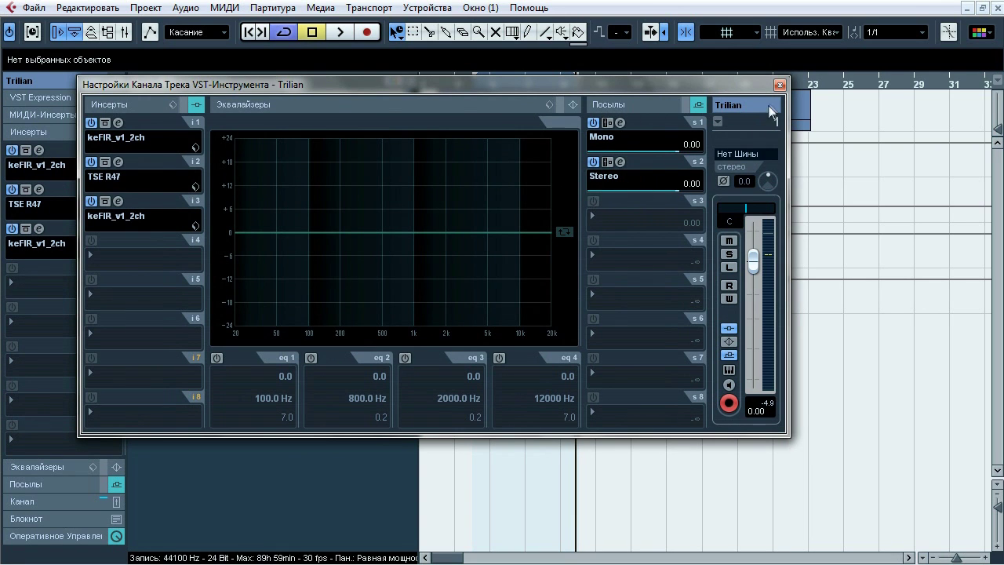
click(780, 86)
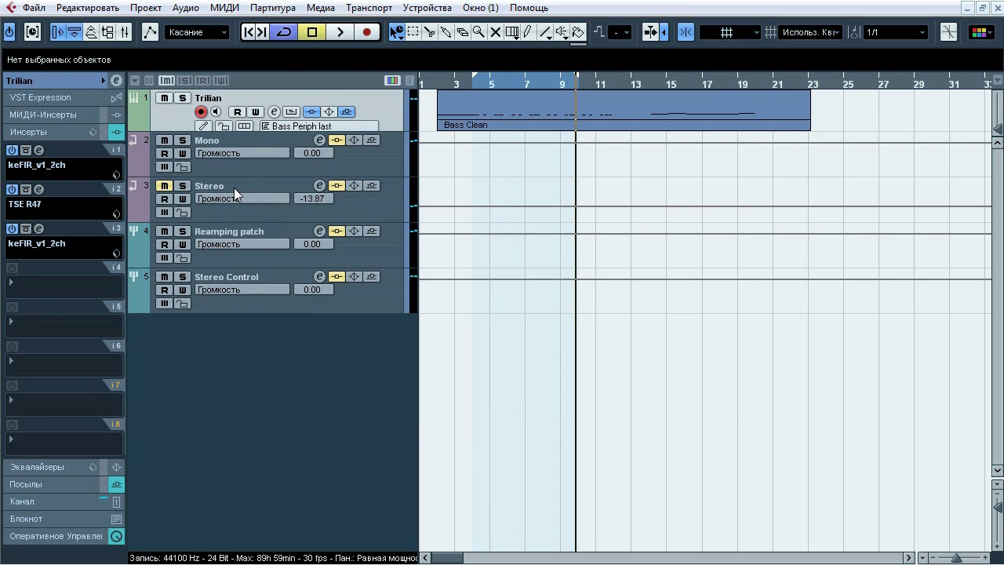
click(215, 137)
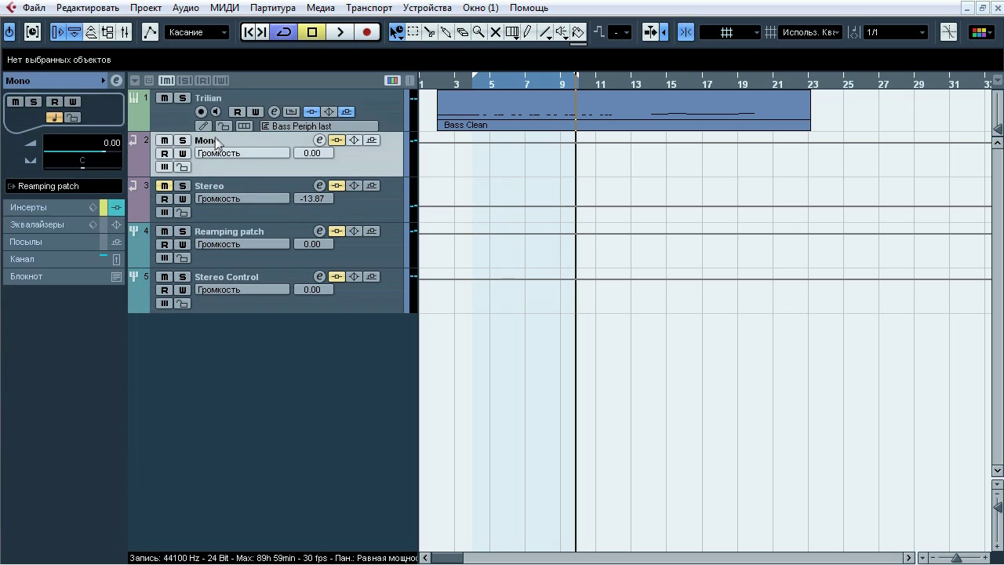
click(228, 189)
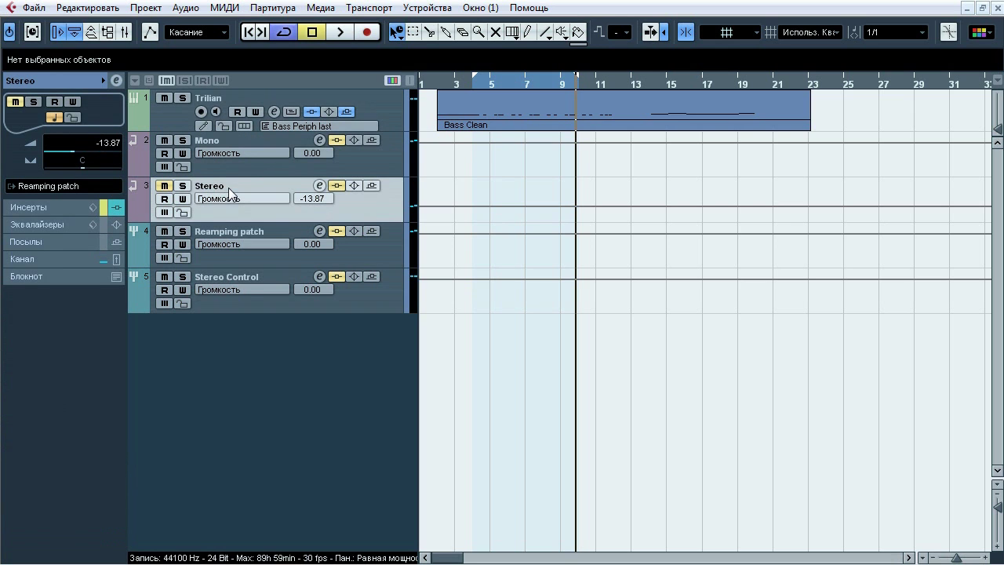
Step: Solo the Mono effect track and compare the bass with its whole insert chain bypassed and active, leaving the chain bypassed
click(230, 139)
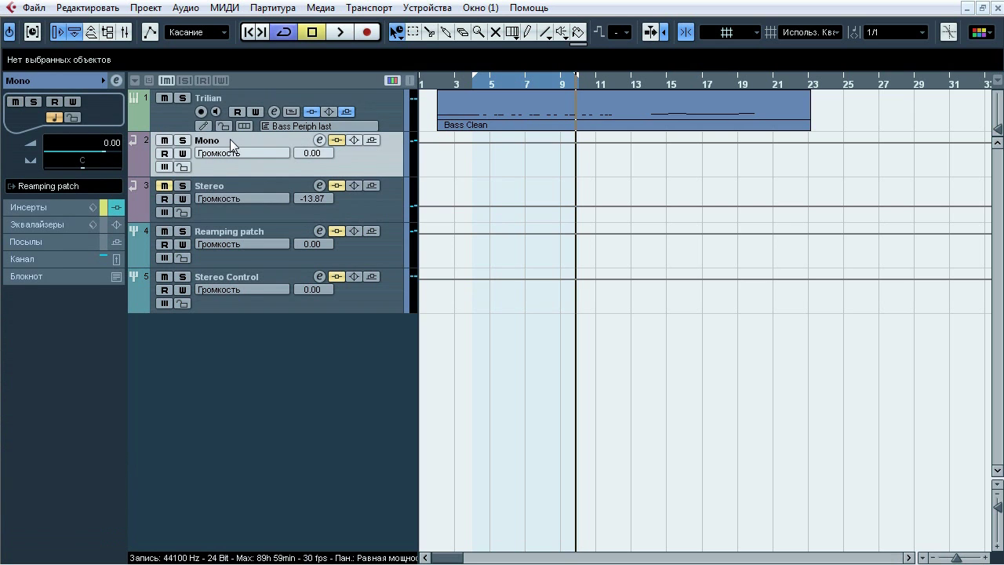
click(183, 141)
key(space)
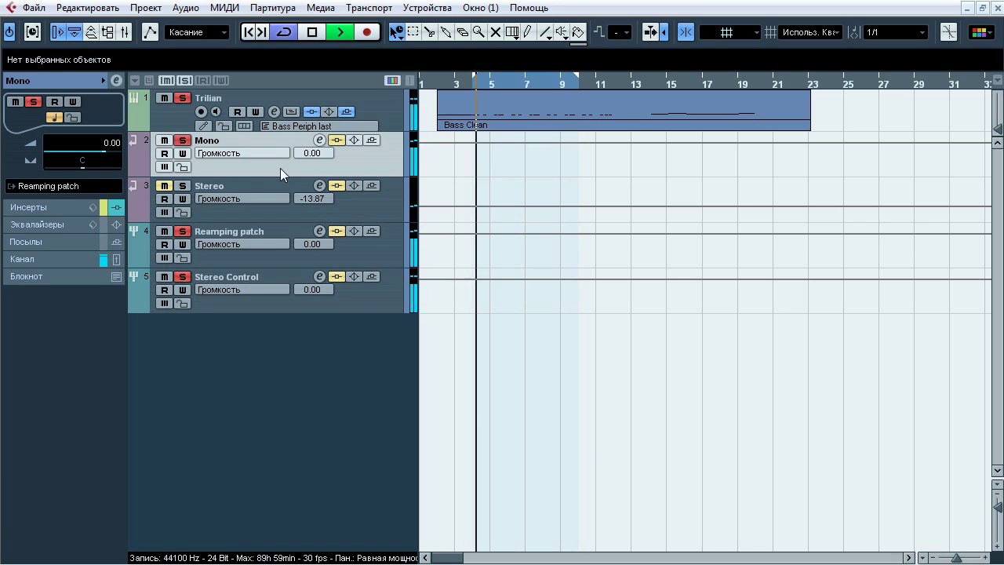
click(340, 140)
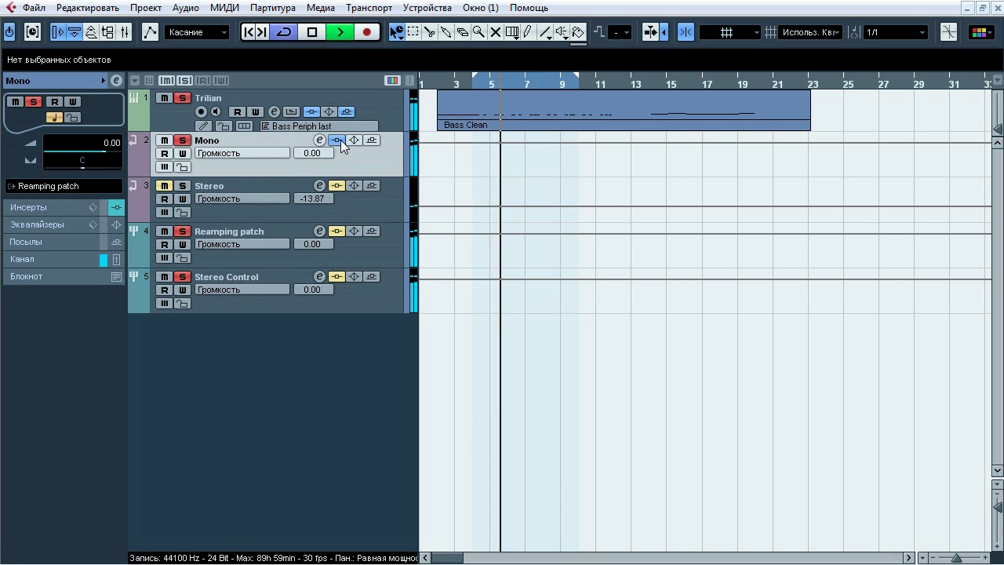
click(335, 141)
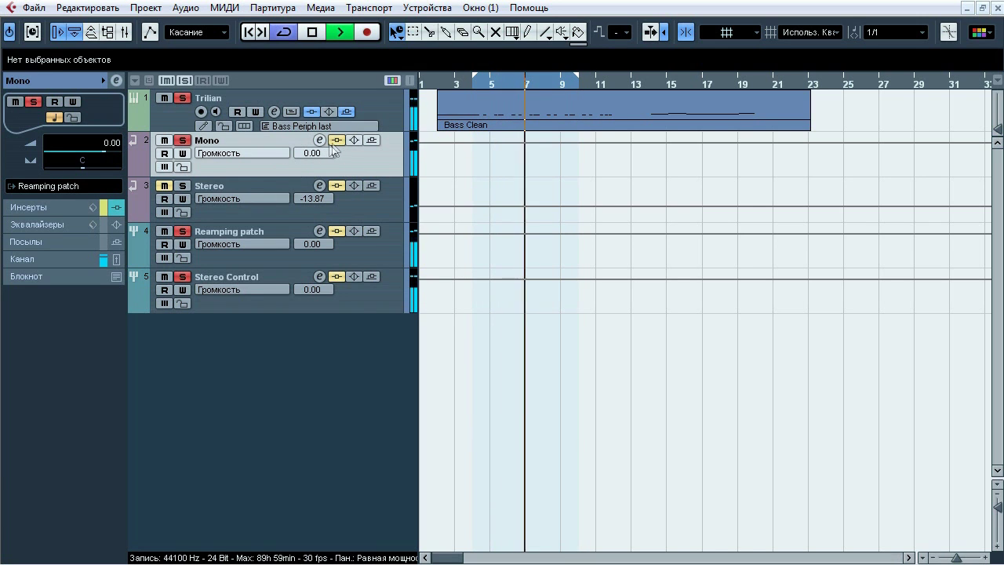
click(335, 142)
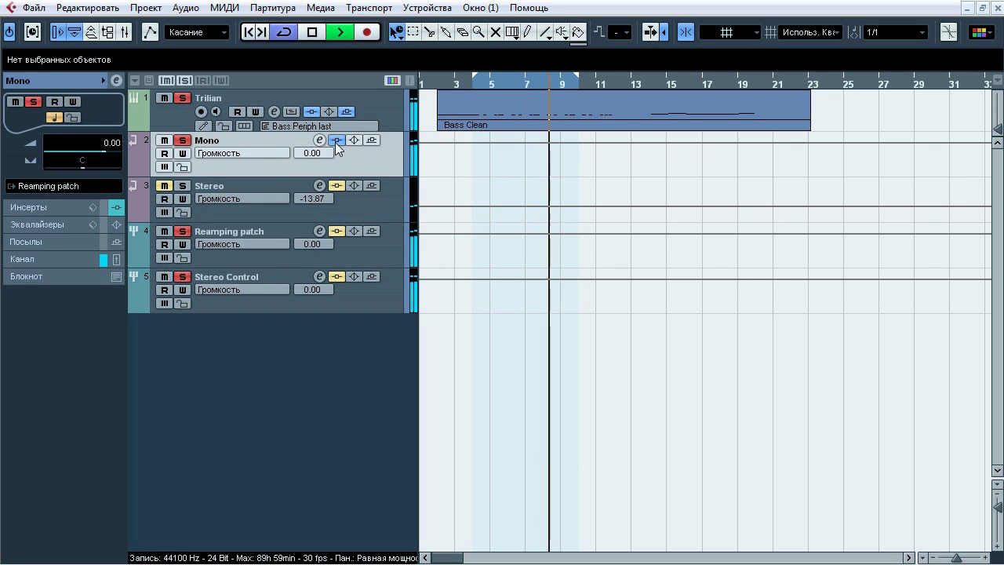
click(335, 142)
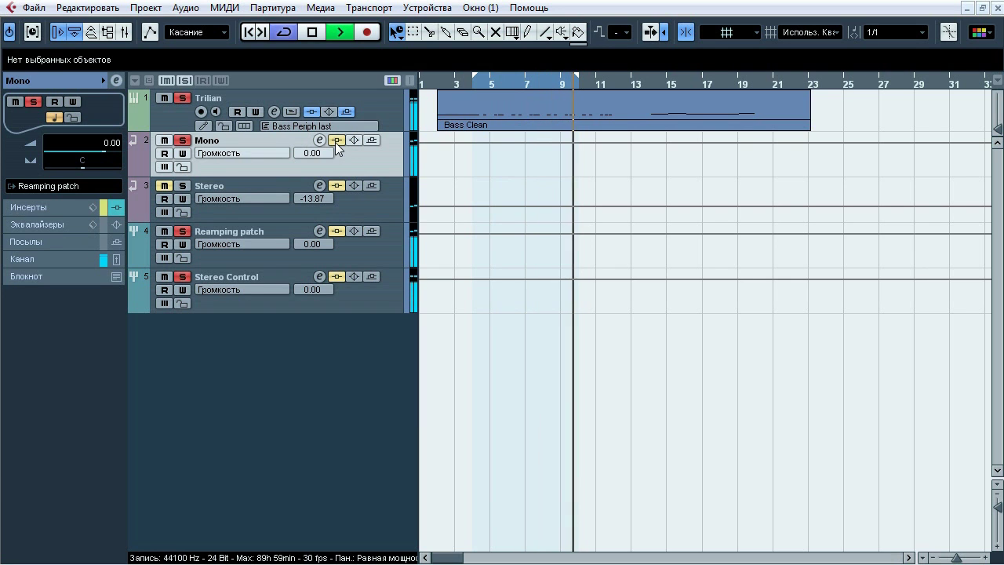
click(334, 142)
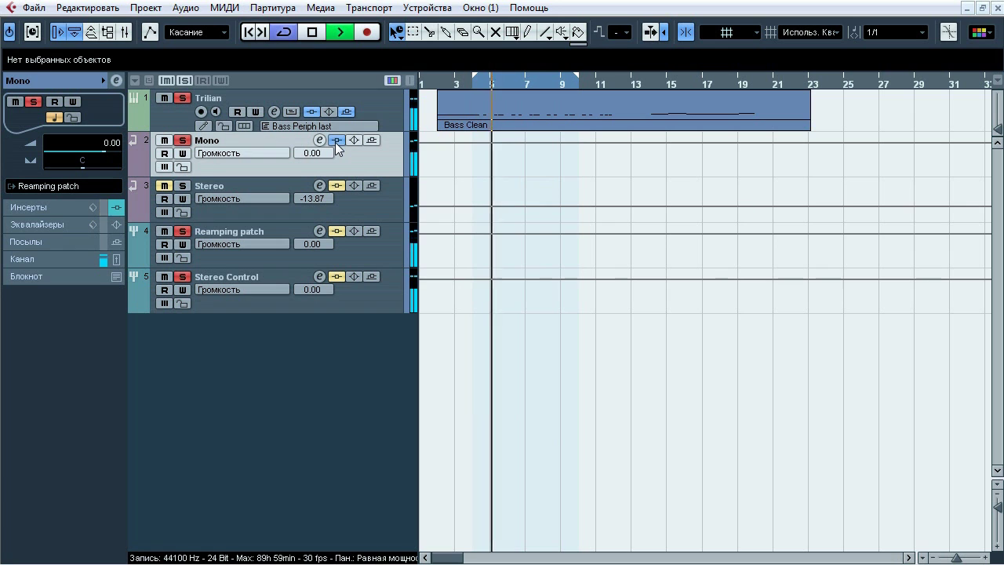
key(space)
click(335, 142)
Step: Compare the bass with CLA-76 Stereo in Mono's first insert slot bypassed and active during playback, leaving it active
click(28, 207)
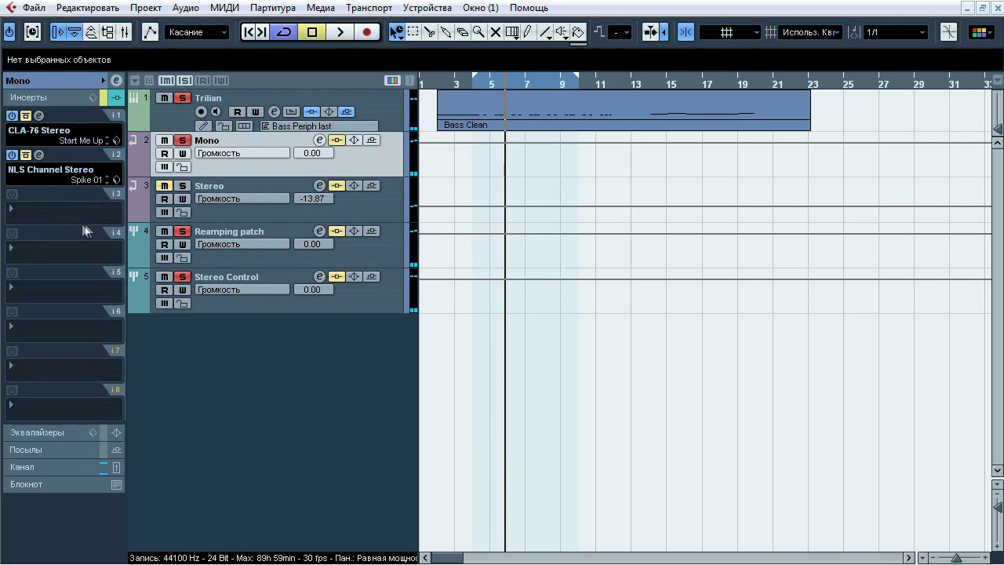
click(39, 115)
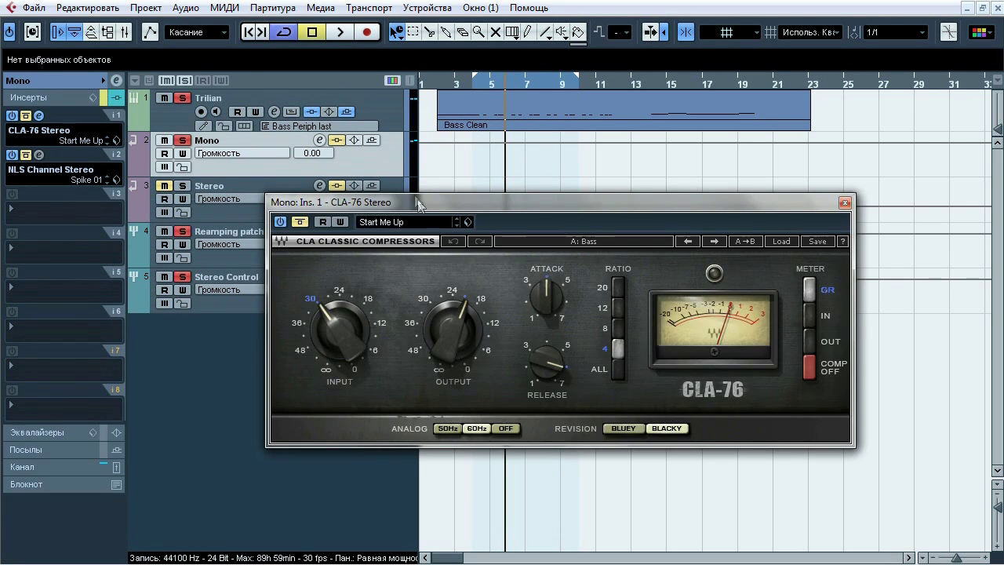
drag(417, 197, 378, 162)
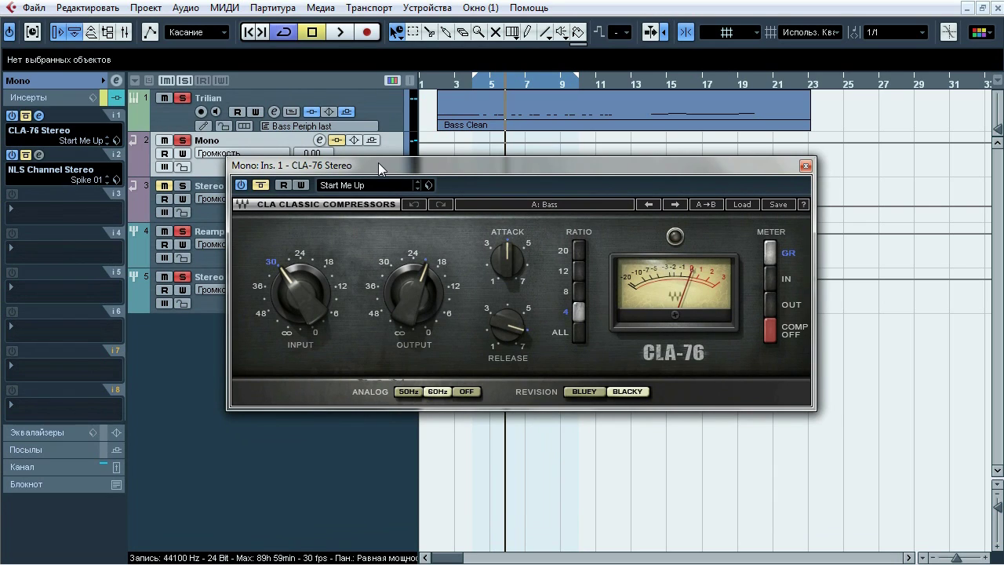
key(space)
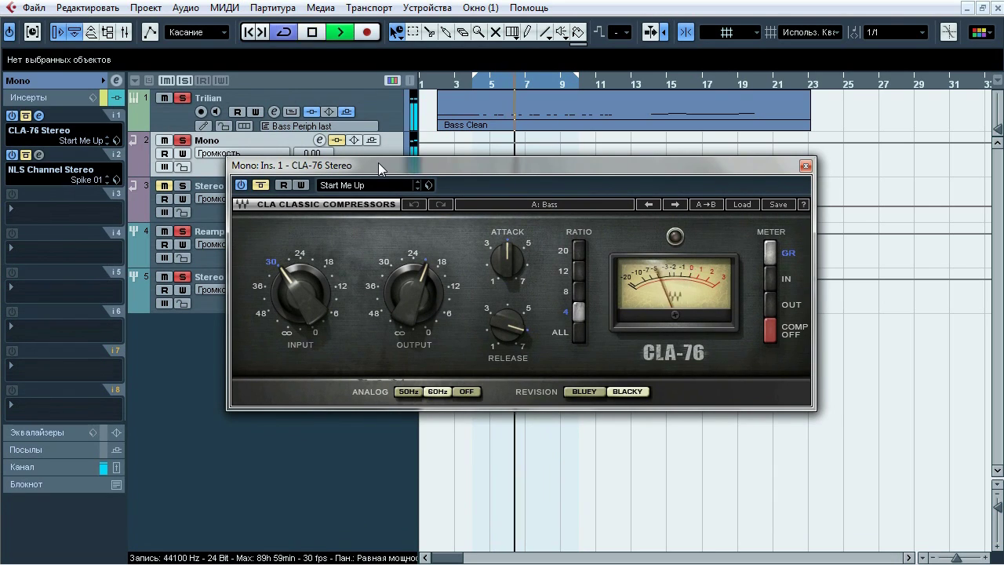
click(264, 190)
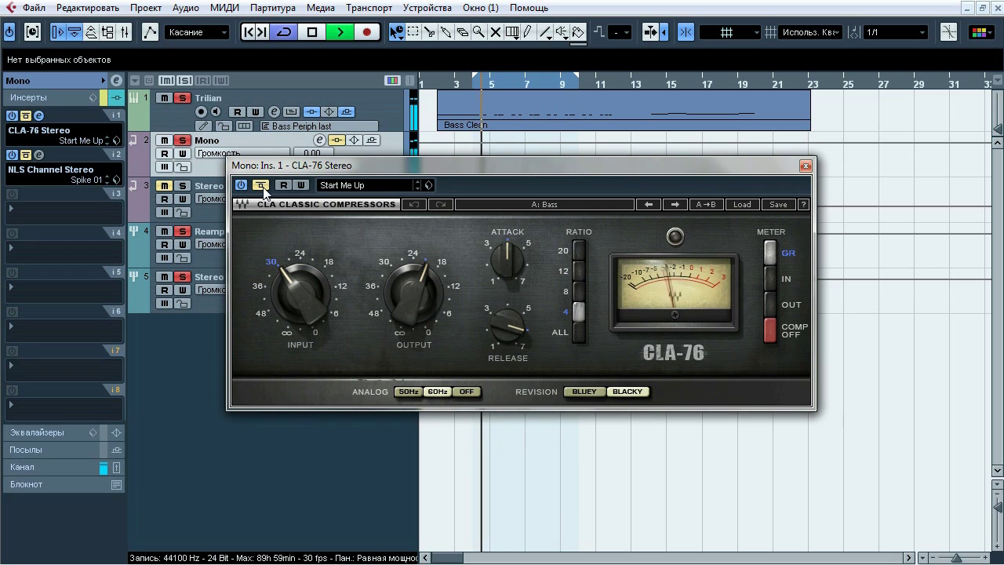
click(264, 190)
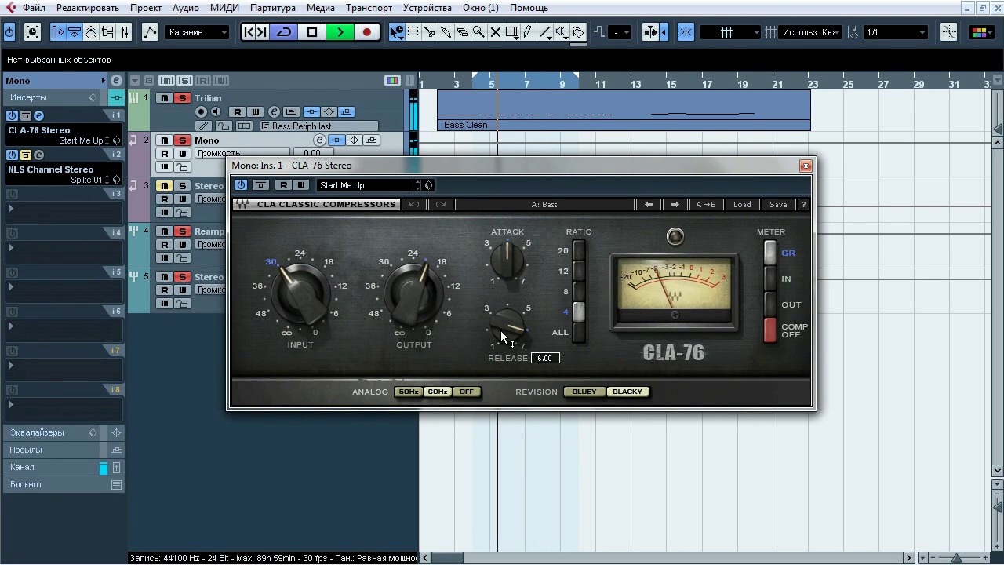
key(space)
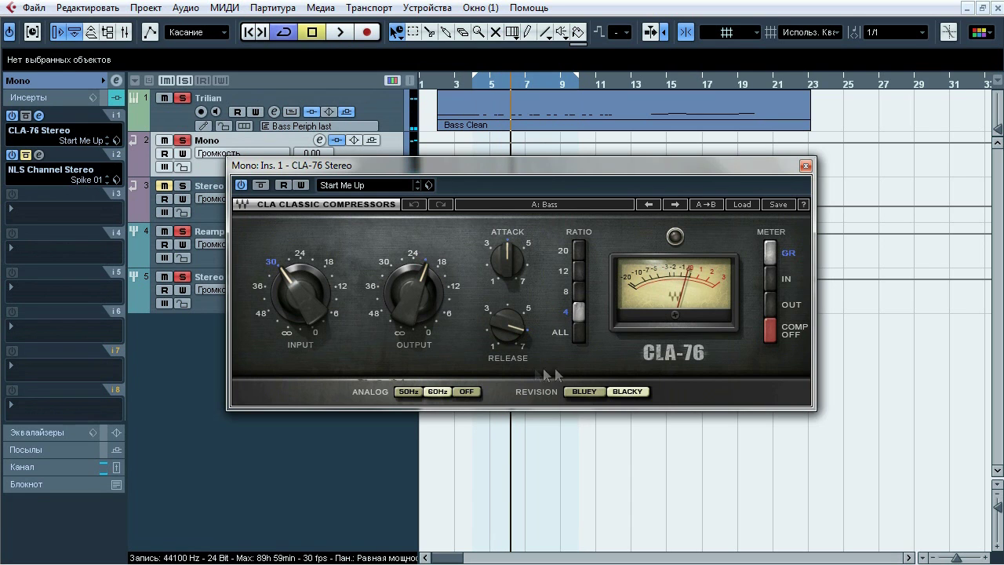
click(806, 165)
click(38, 155)
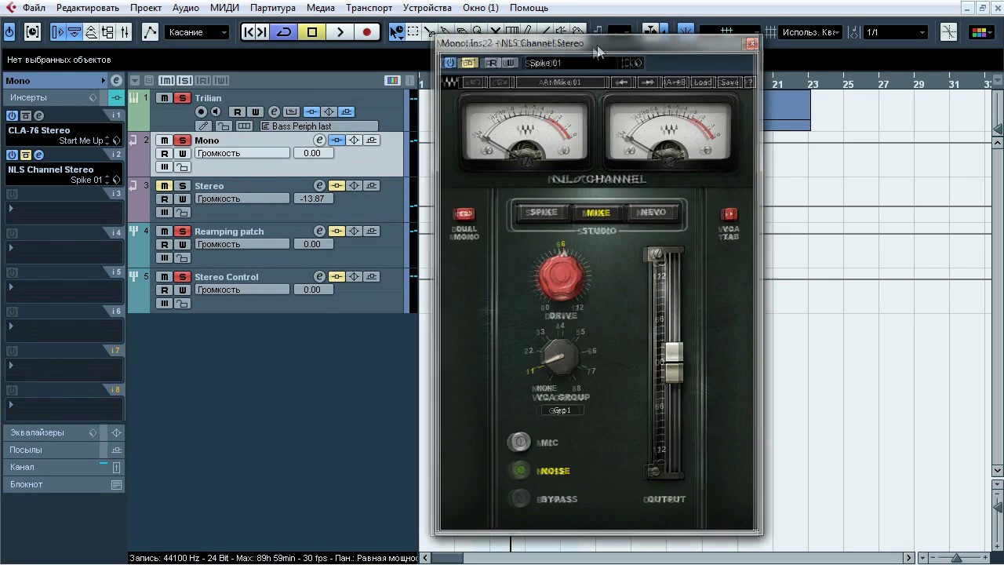
drag(598, 45, 542, 56)
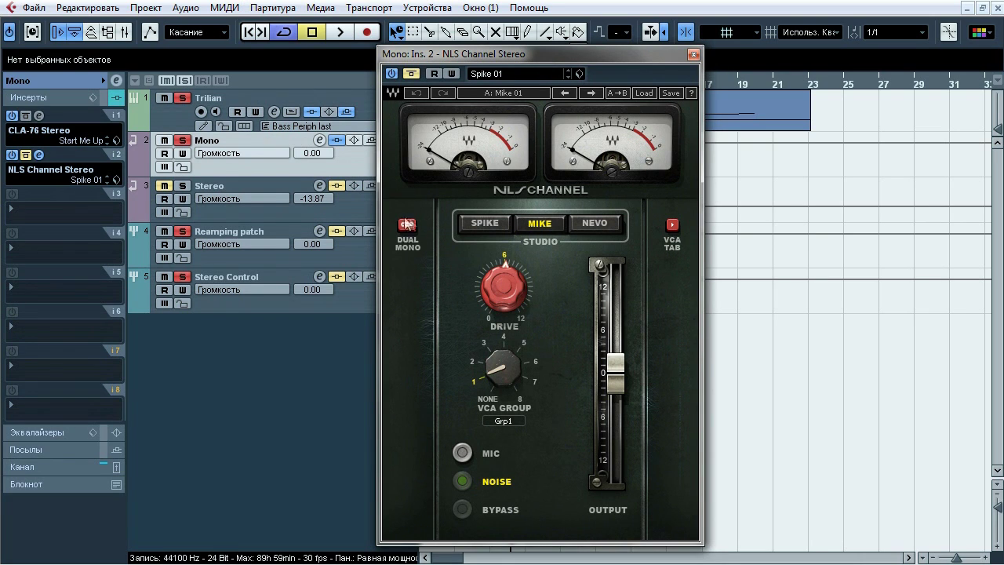
click(40, 466)
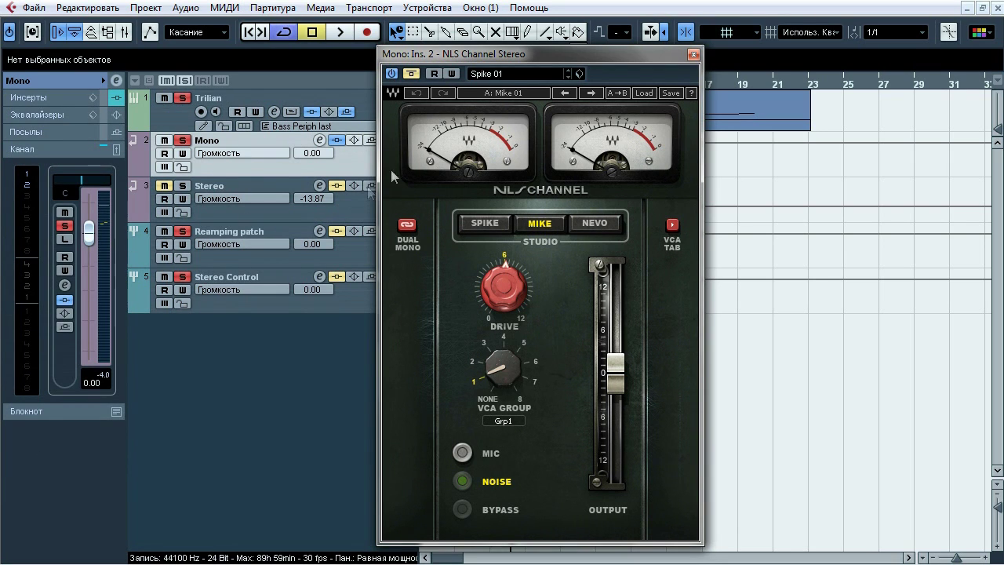
key(space)
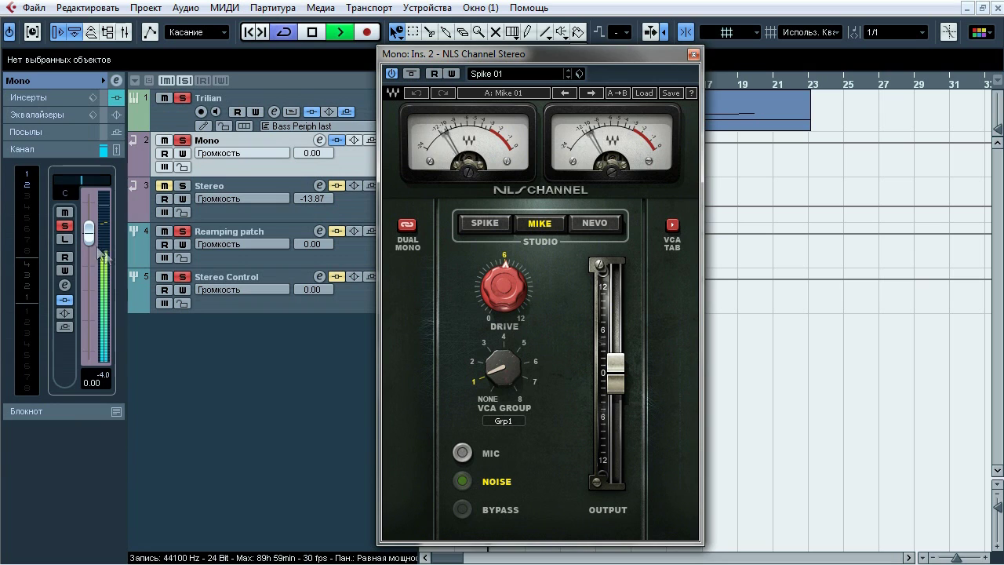
click(413, 73)
click(411, 73)
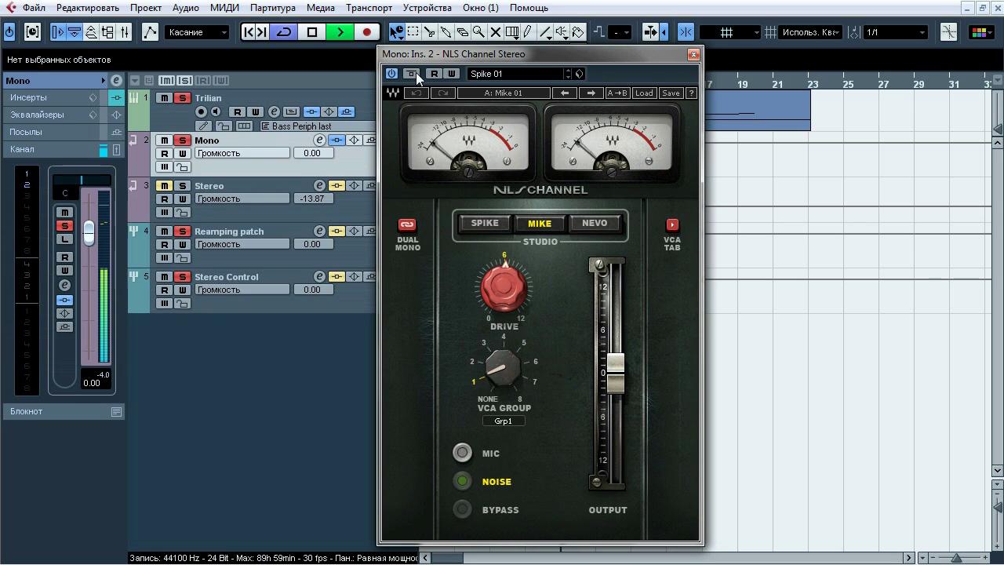
key(space)
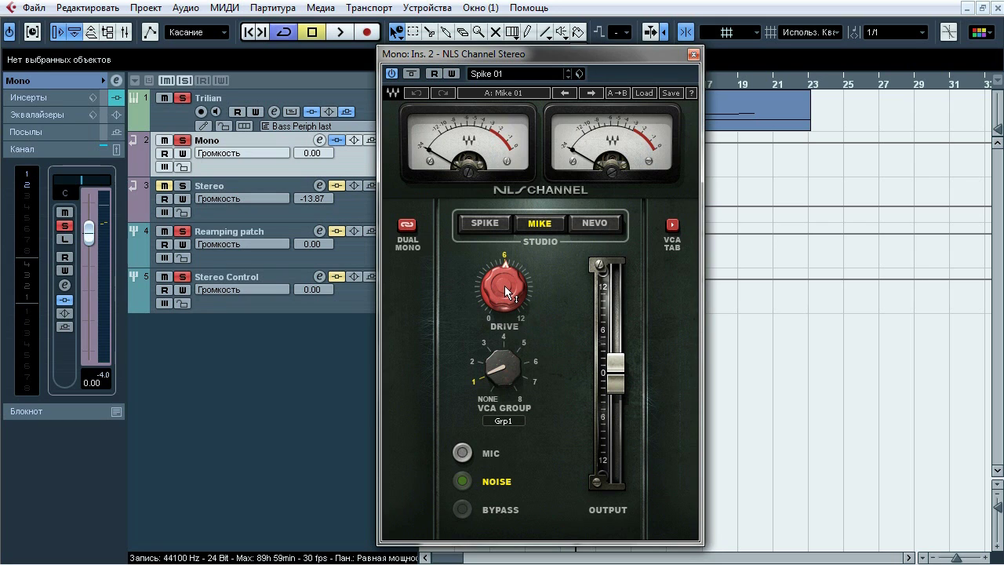
click(694, 54)
Step: Mute the Mono effect track in place of its solo and keep the Stereo effect track soloed and selected
click(182, 141)
click(182, 186)
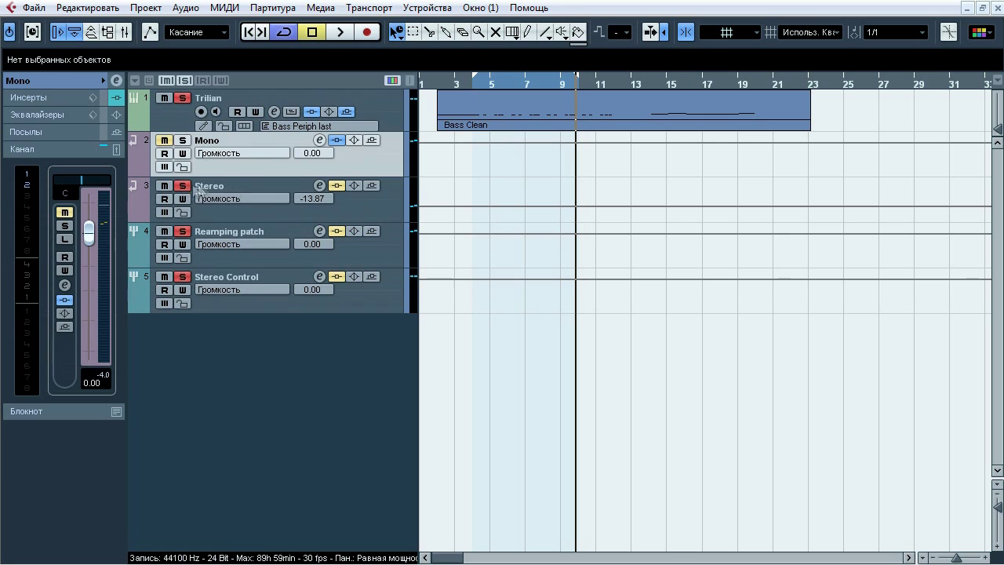
click(238, 188)
Step: Compare the bass on the Stereo effect track with its whole insert chain bypassed and active at several song positions, leaving the chain bypassed
key(space)
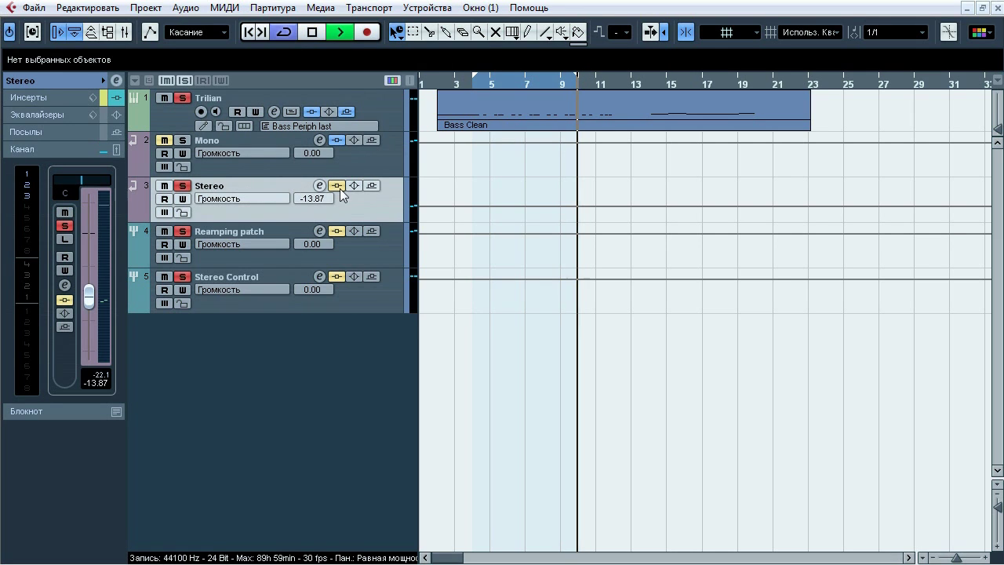
click(338, 185)
click(338, 186)
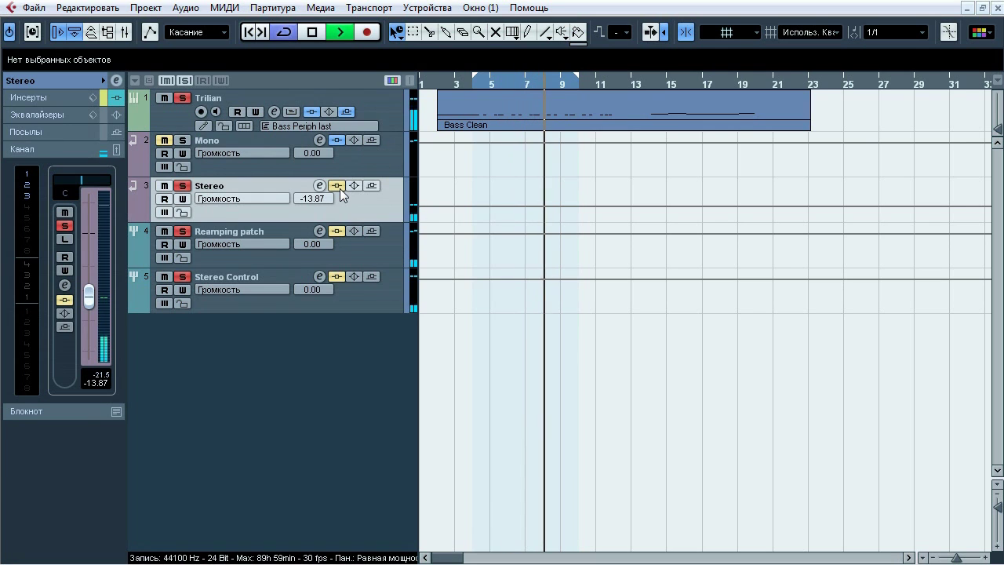
click(338, 186)
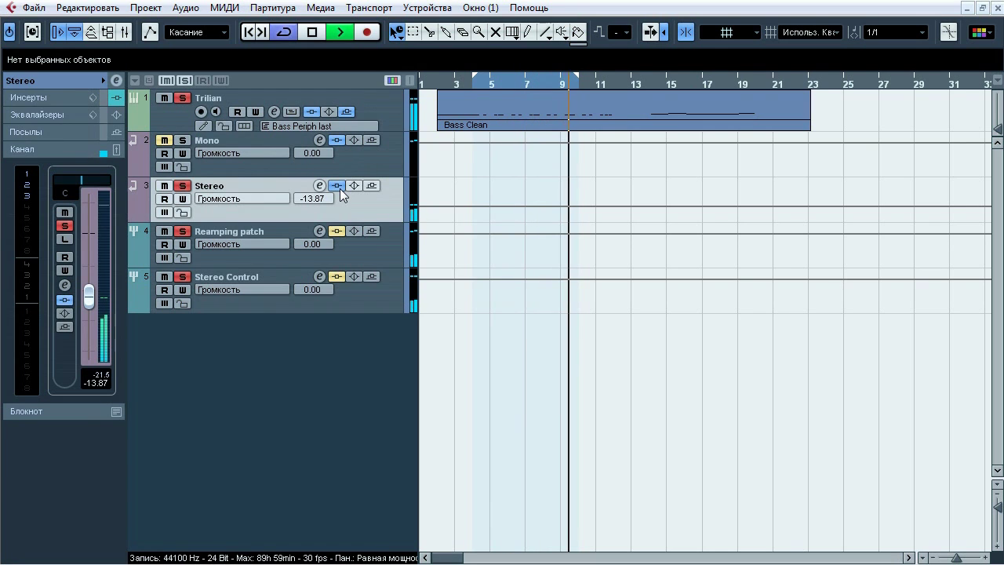
click(652, 79)
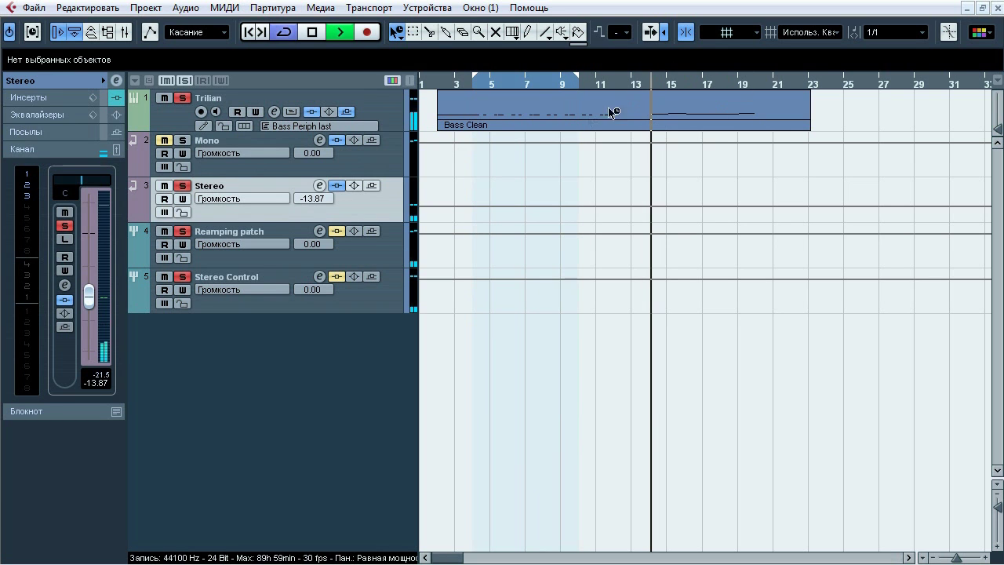
click(188, 186)
click(190, 191)
click(485, 81)
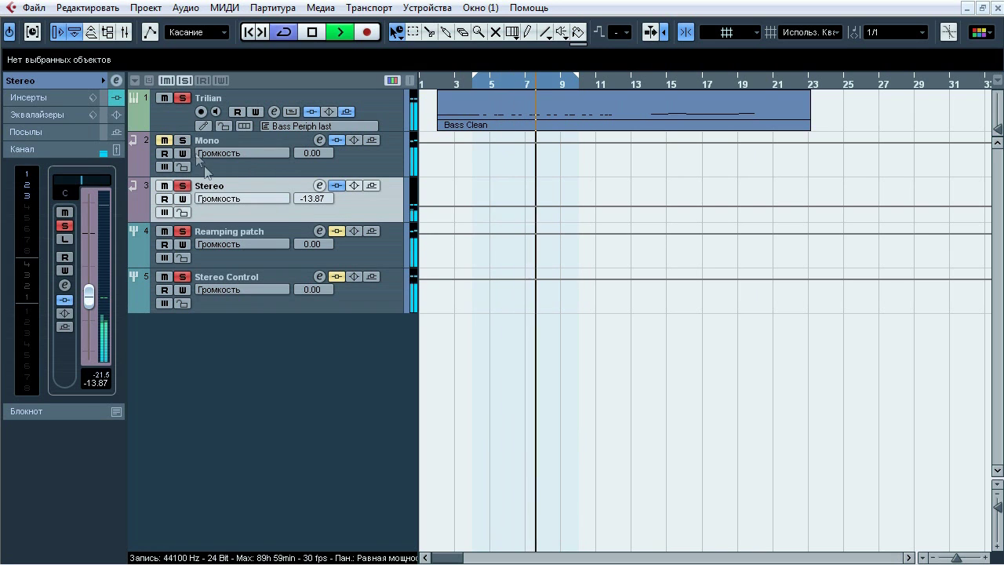
key(space)
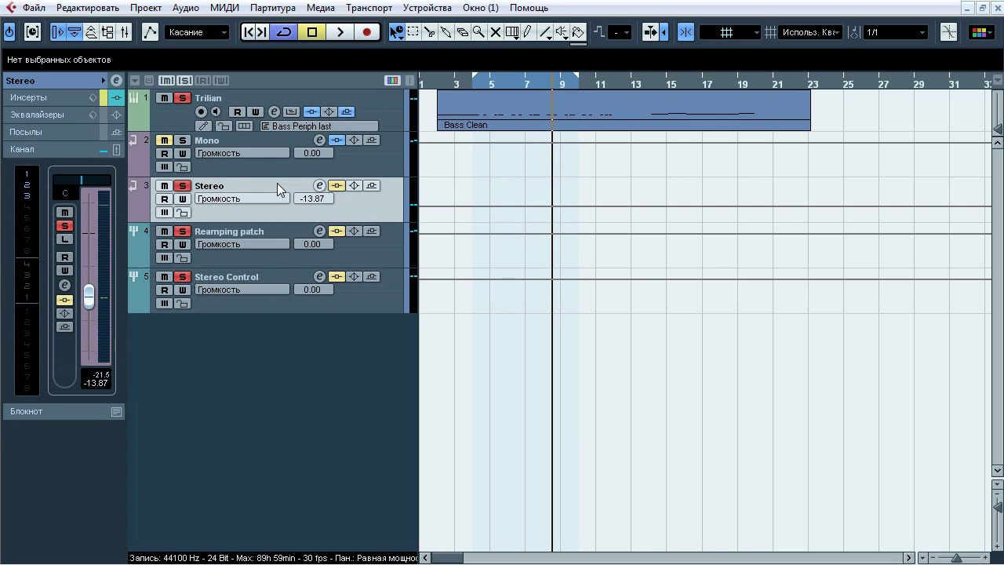
Step: Show the Stereo track's inserts and examine the StereoDelay settings in the first slot
click(78, 98)
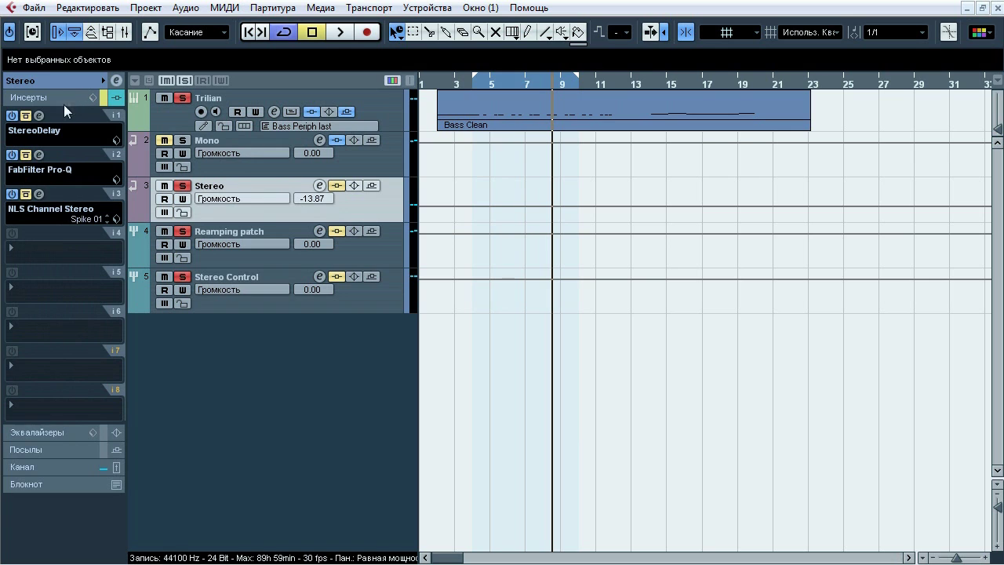
click(39, 115)
drag(360, 132, 354, 150)
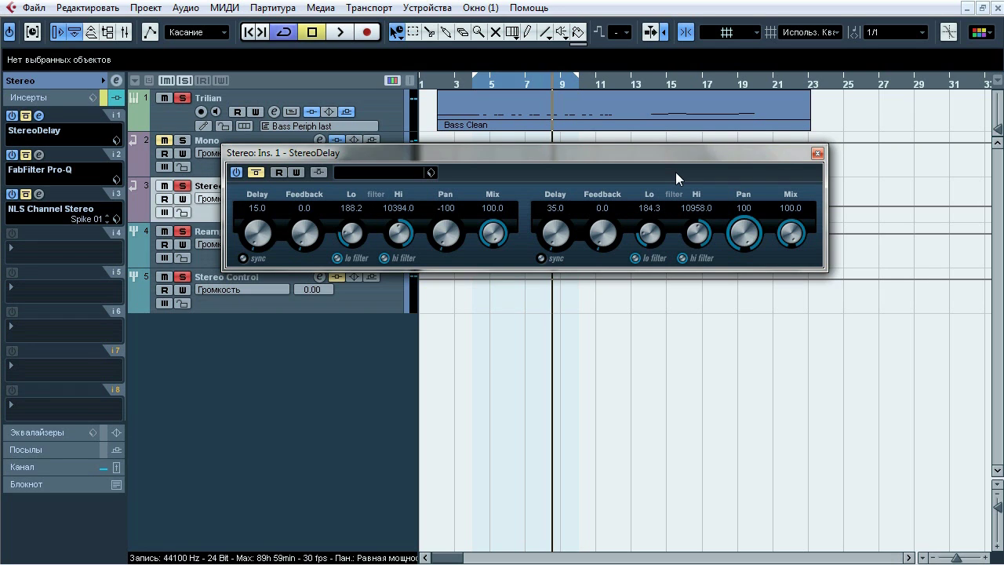
Step: Compare the bass with StereoDelay in Stereo's first insert slot bypassed and active during playback, leaving it active
key(space)
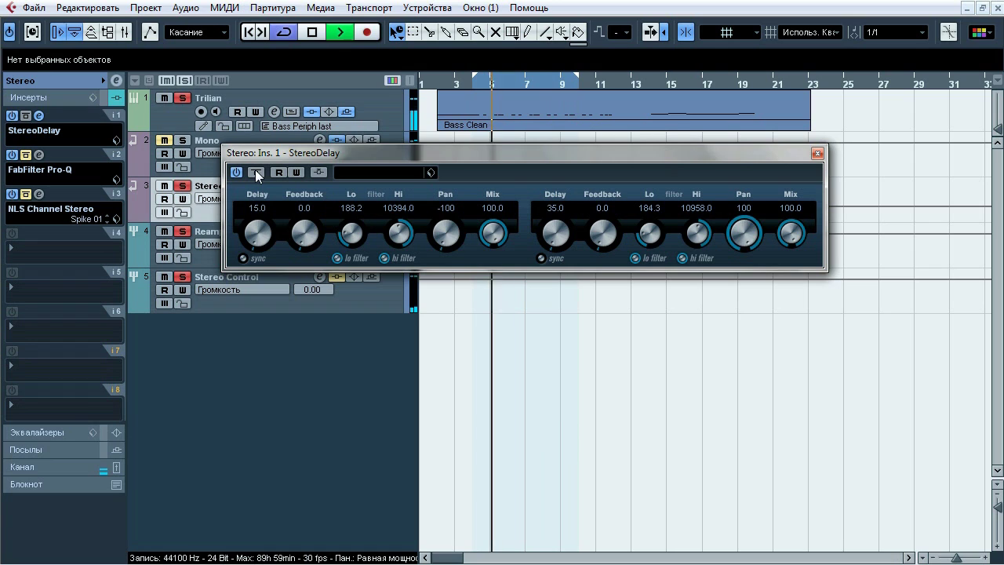
click(258, 174)
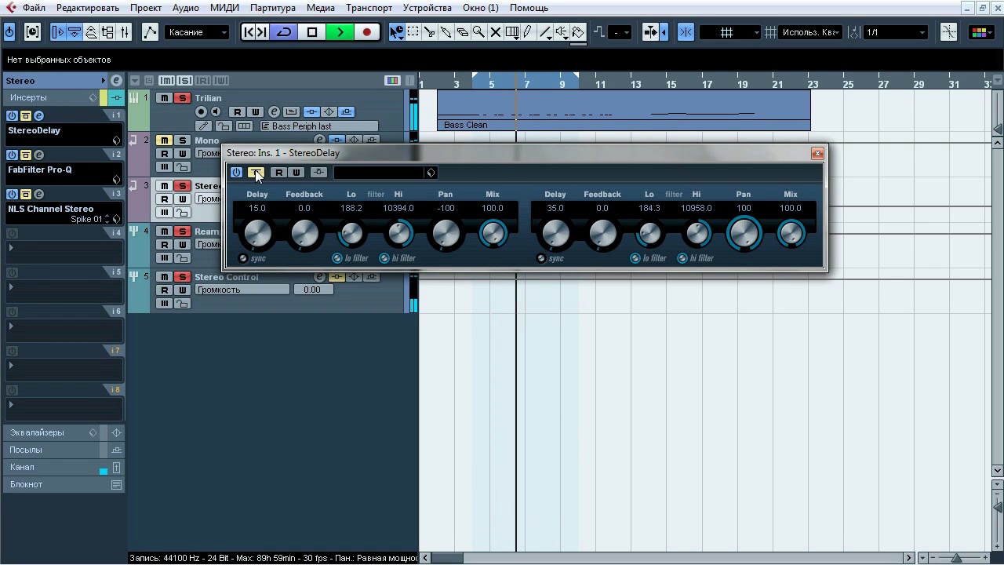
click(258, 174)
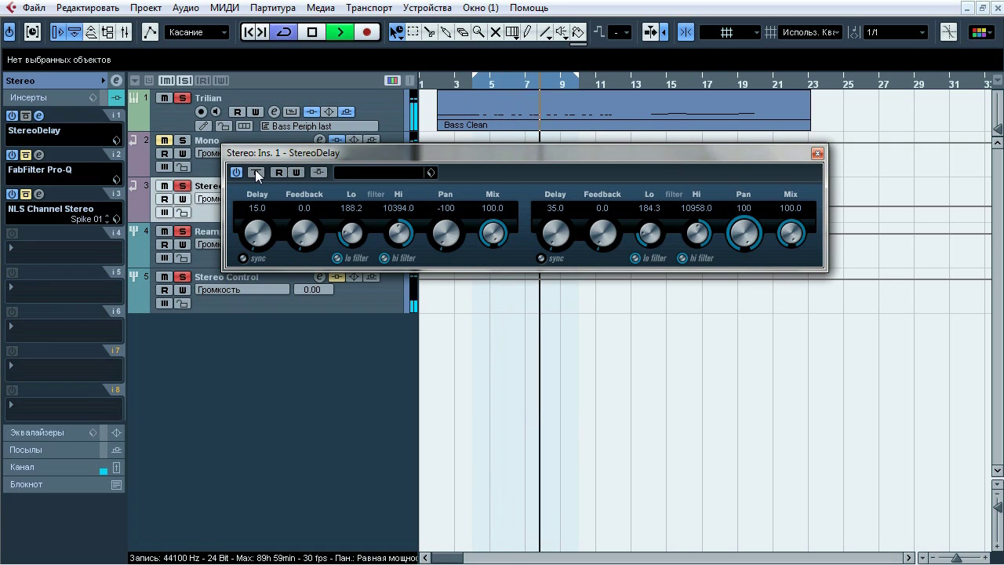
click(258, 174)
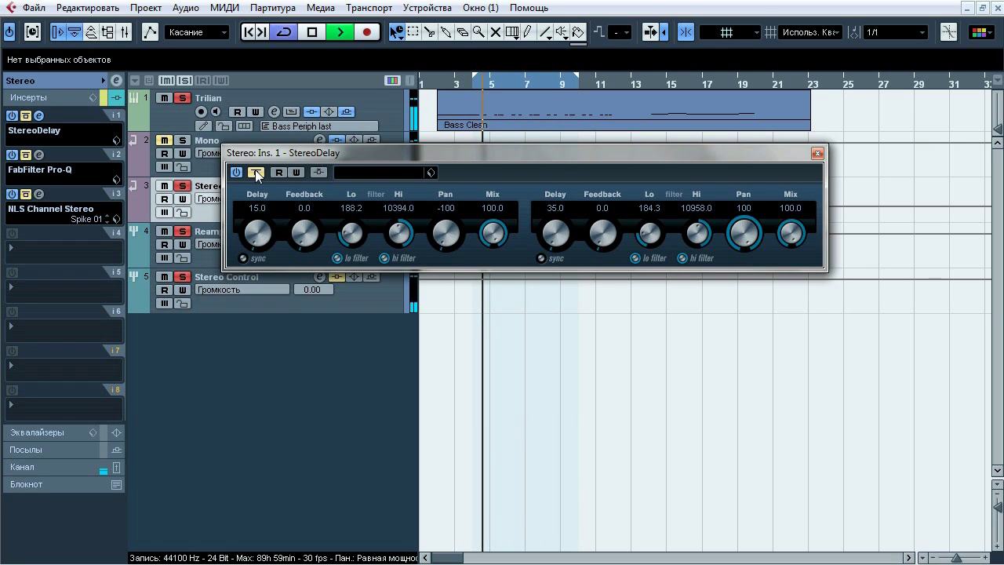
click(258, 175)
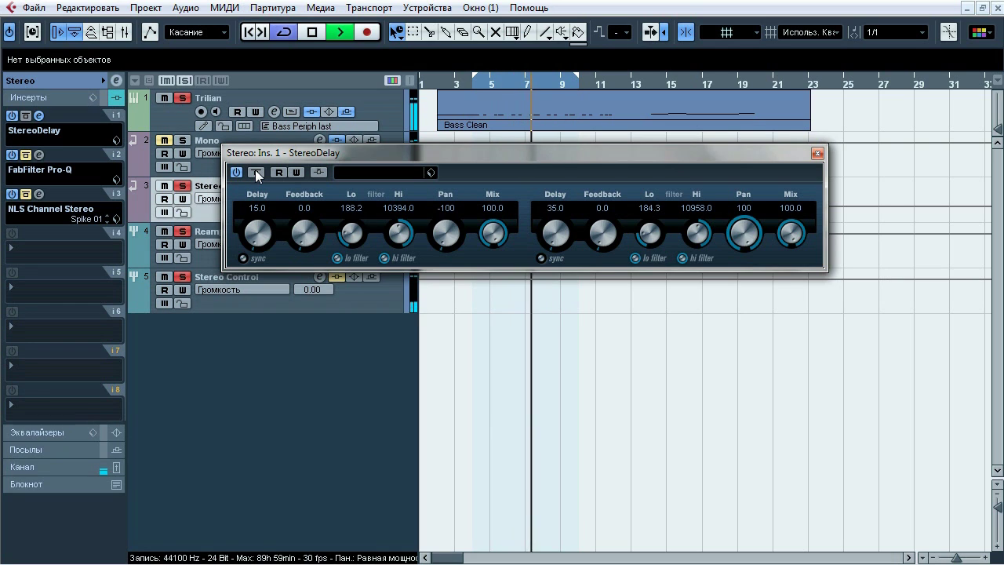
key(space)
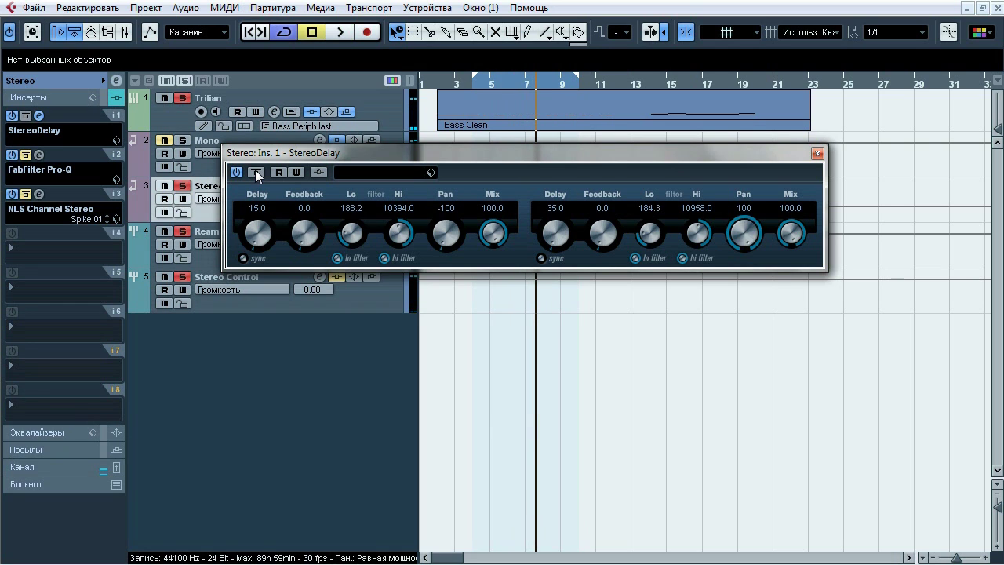
click(817, 153)
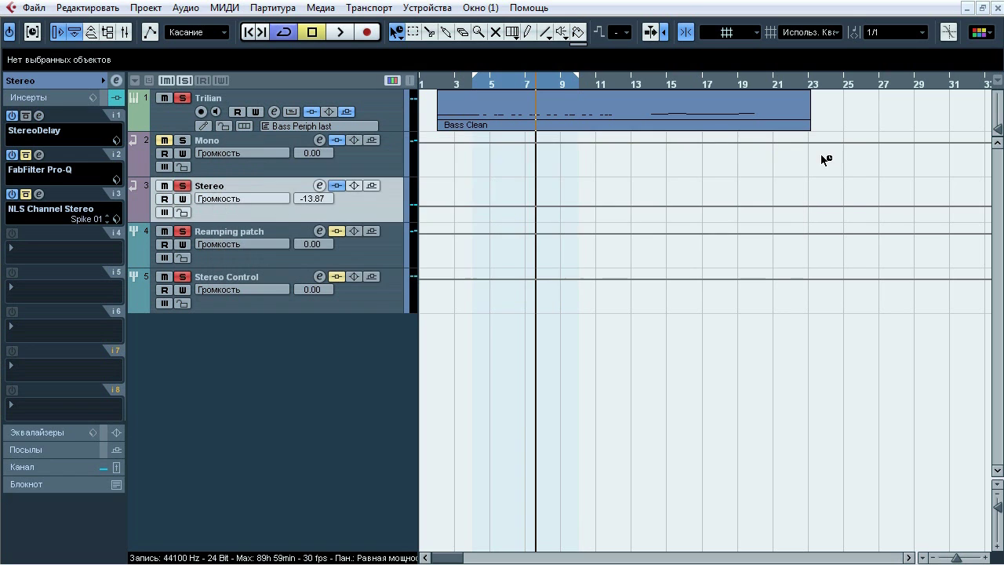
Step: Compare the bass with FabFilter Pro-Q in Stereo's second insert slot bypassed and active during playback, with Reamping patch's inserts active, leaving Pro-Q active
click(39, 154)
drag(628, 76, 575, 109)
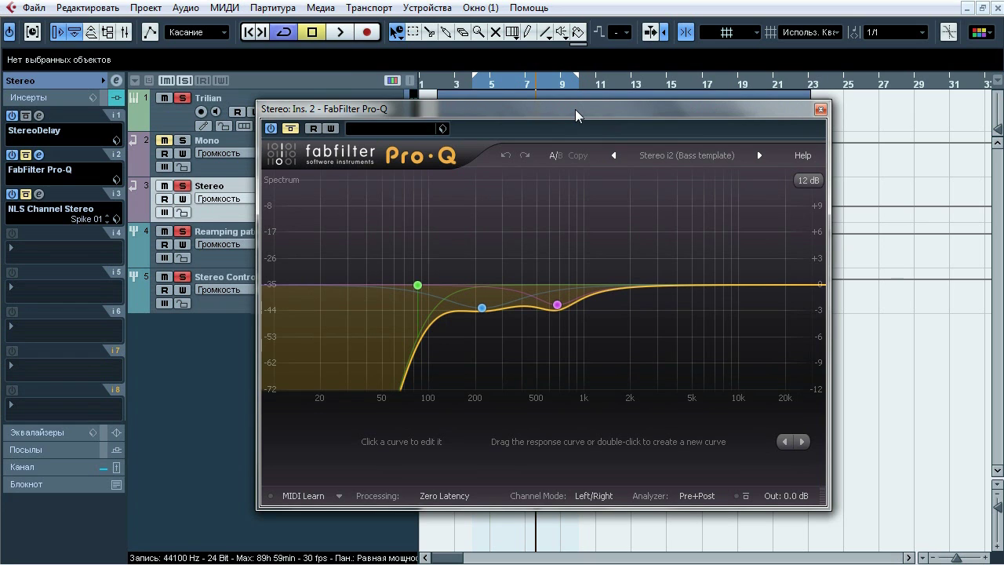
drag(575, 109, 668, 105)
click(338, 232)
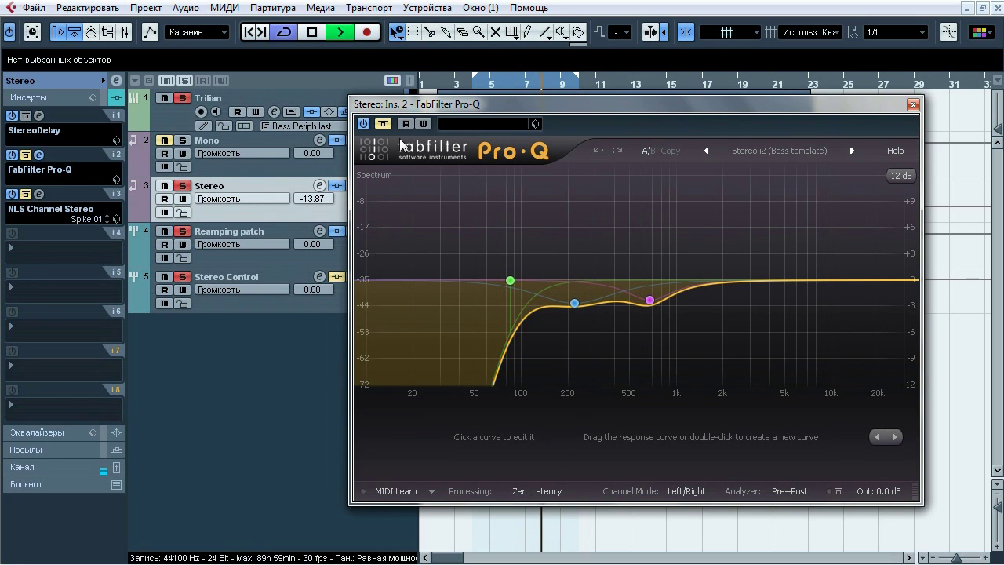
click(383, 124)
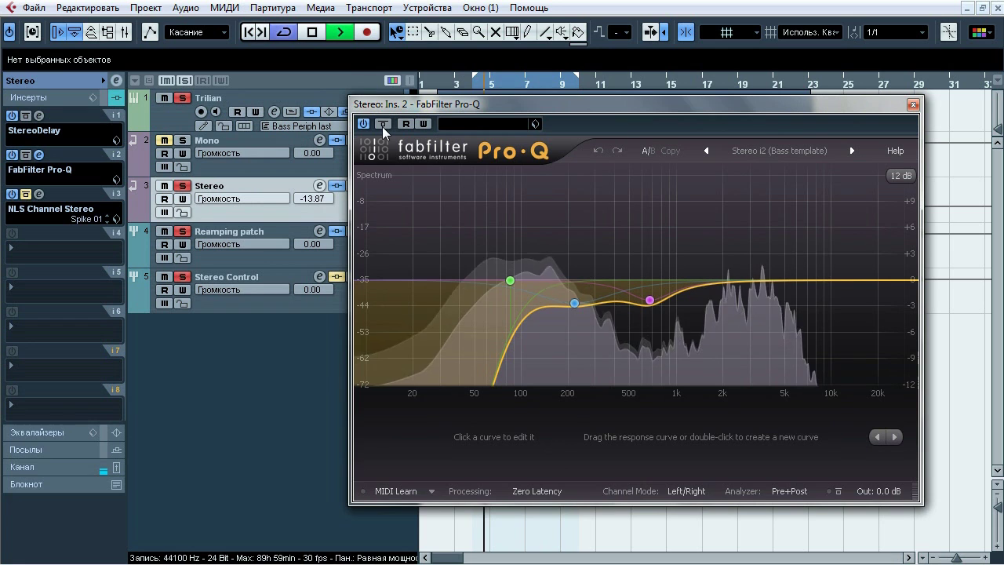
click(383, 124)
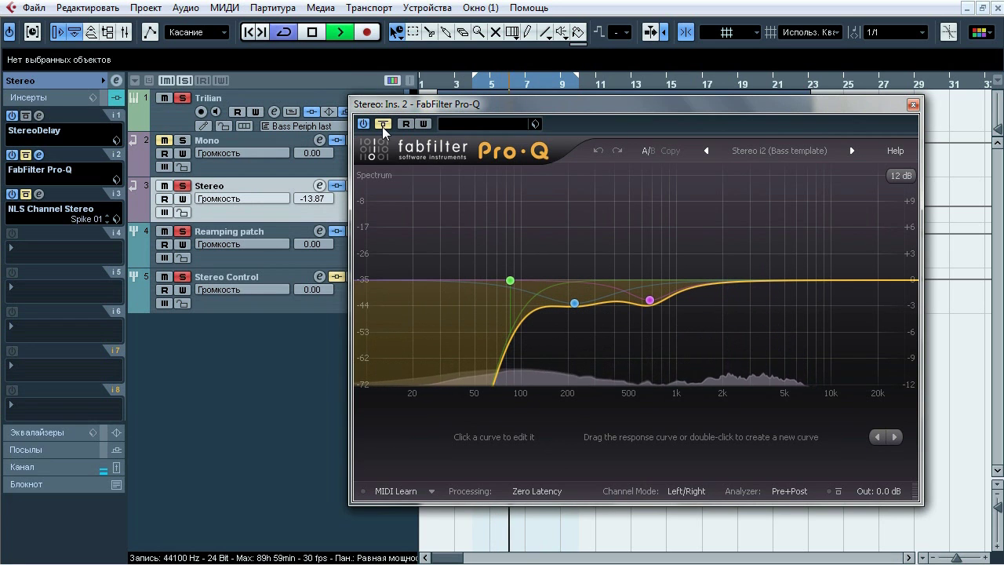
click(383, 124)
Step: Audition the low-cut band and the two mid-cut bands of Stereo's FabFilter Pro-Q individually during playback
mouse_move(511, 280)
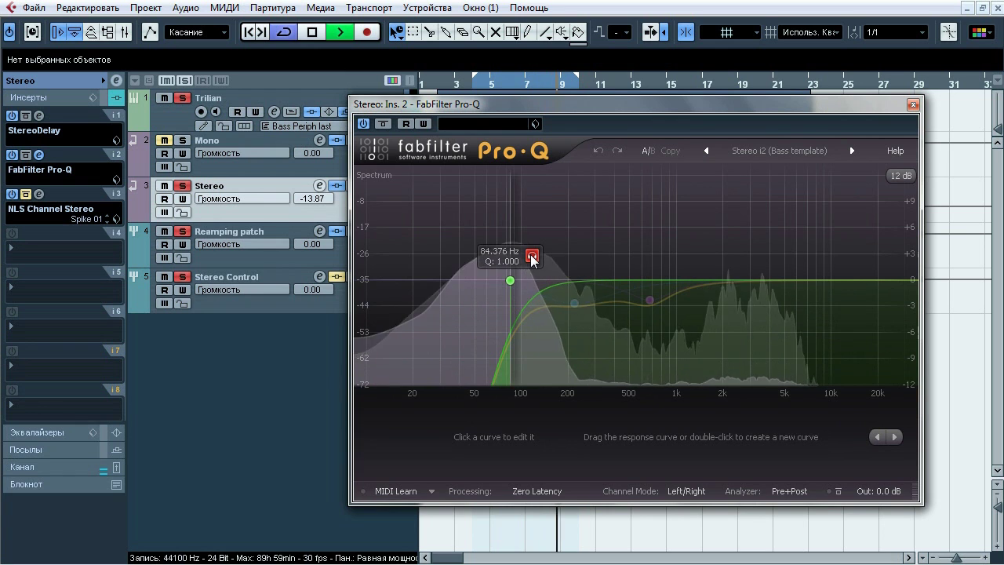
mouse_move(575, 306)
click(598, 328)
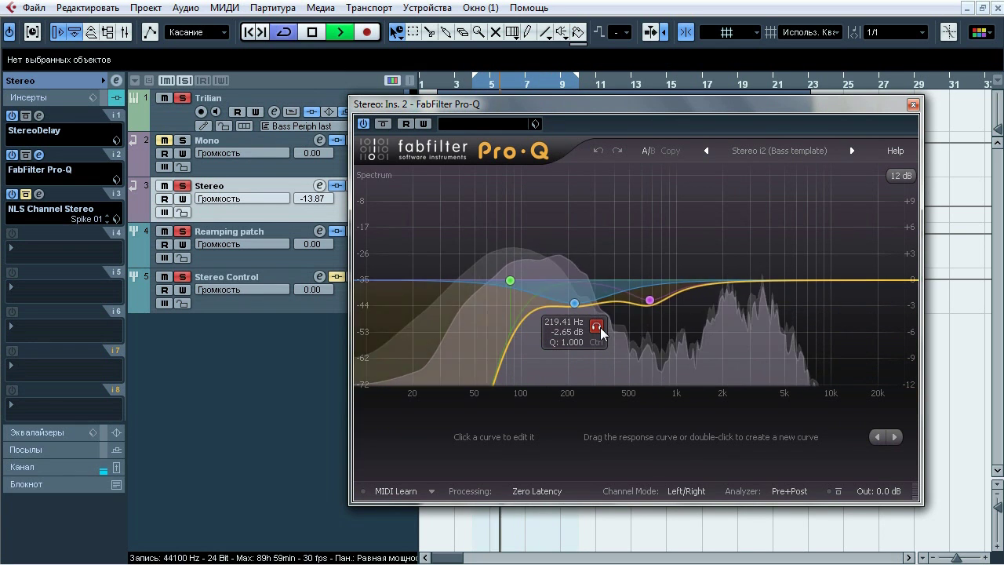
click(677, 325)
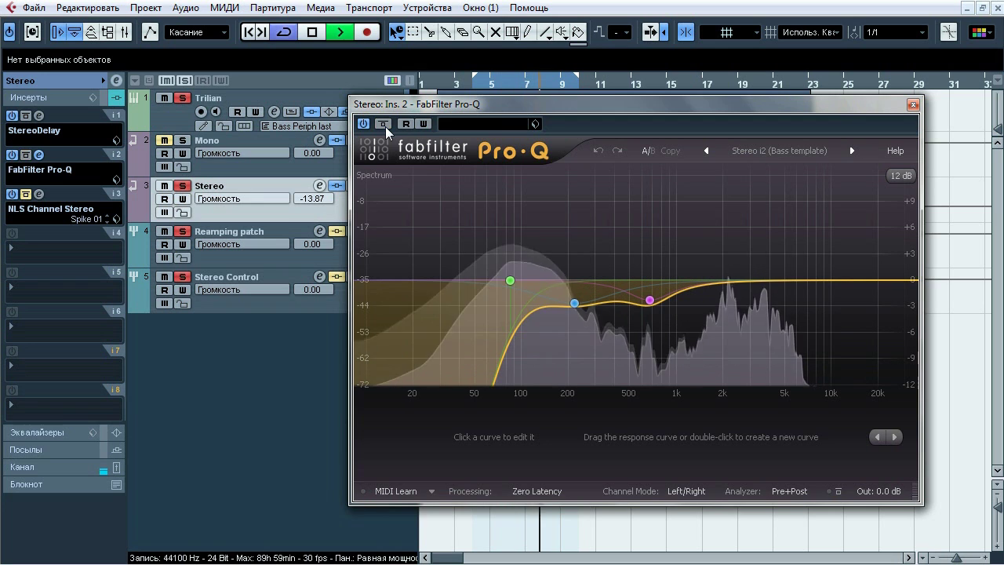
key(space)
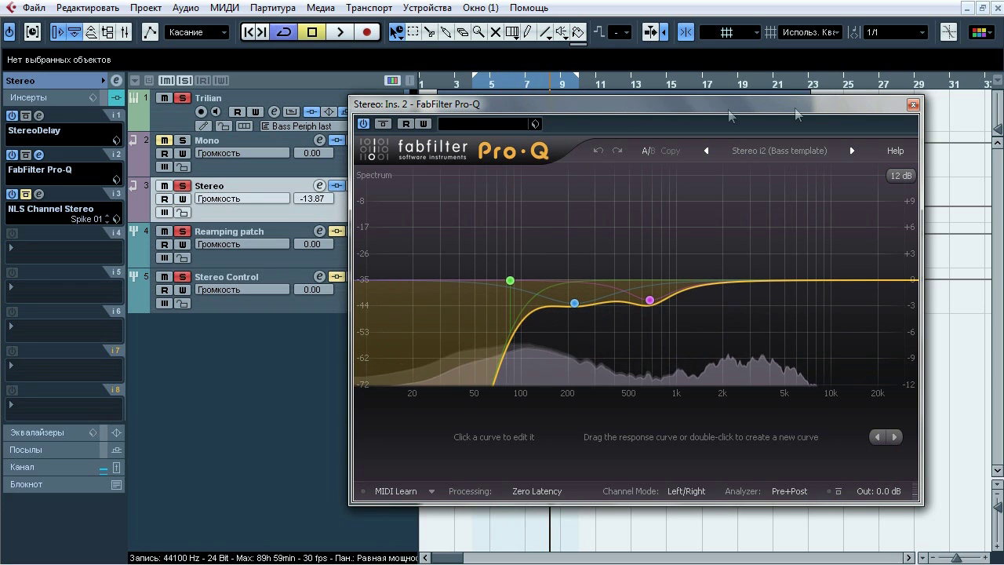
click(913, 105)
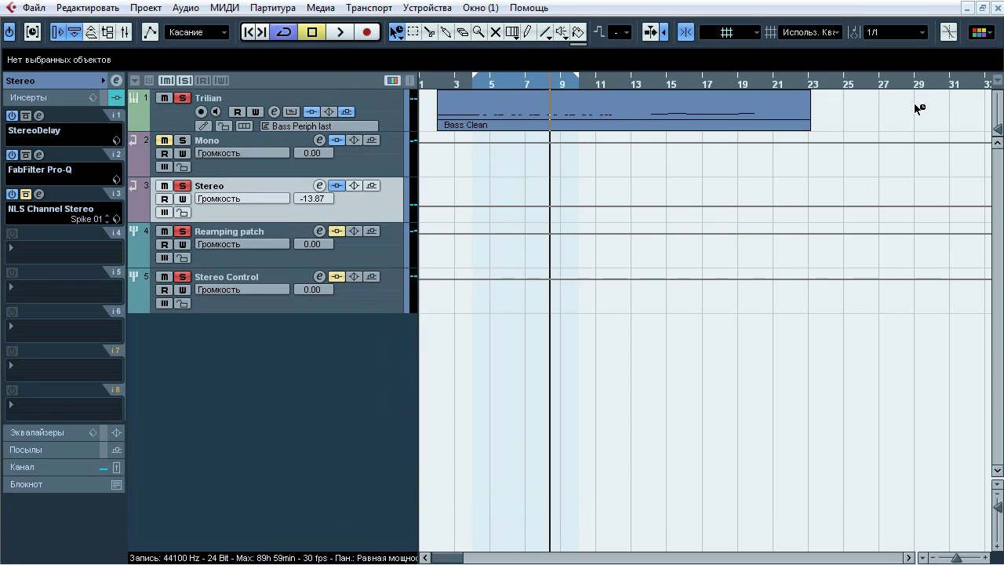
Step: Compare the bass with NLS Channel Stereo in Stereo's third insert slot bypassed and active, review its drive and output, and leave it active
click(59, 206)
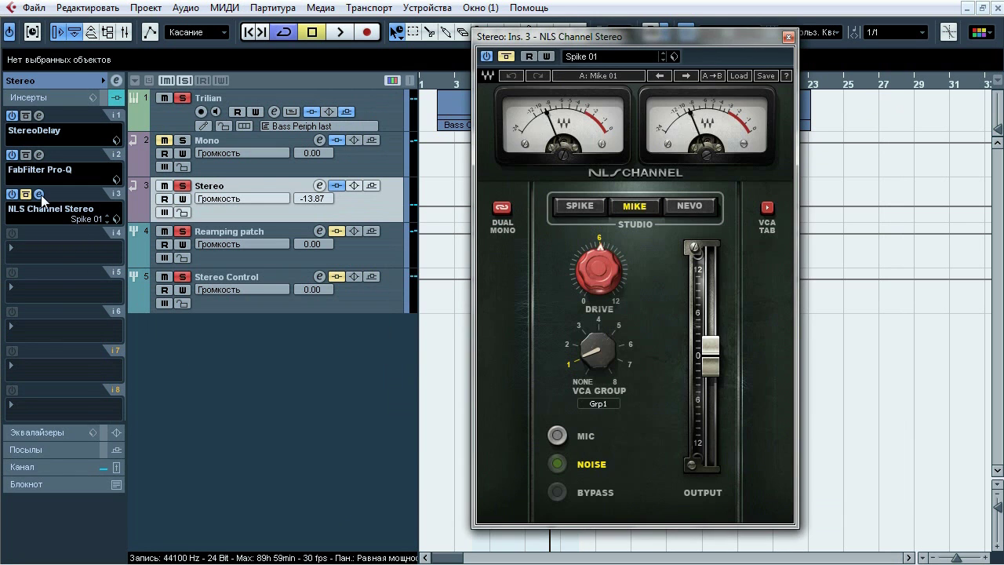
drag(583, 40, 662, 47)
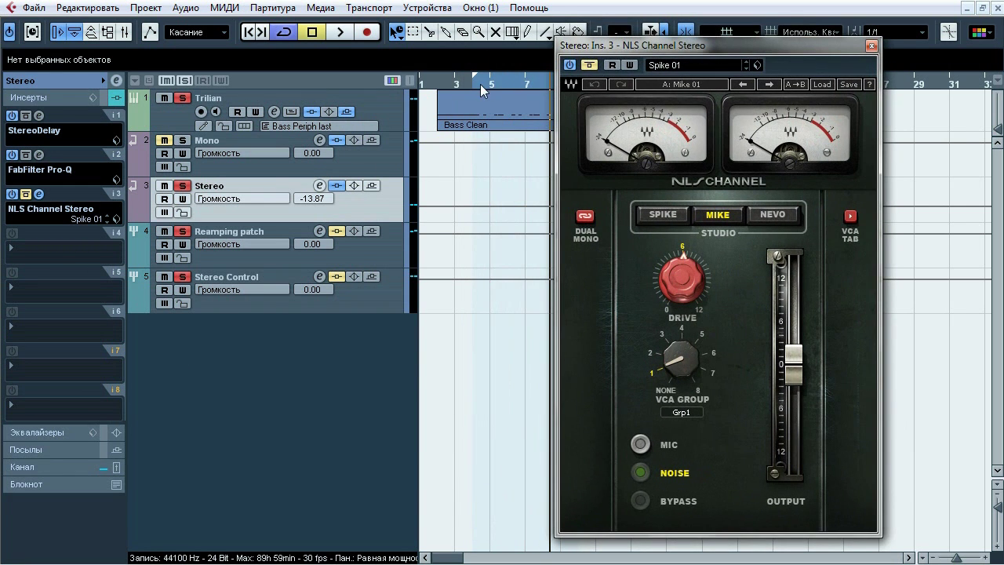
key(space)
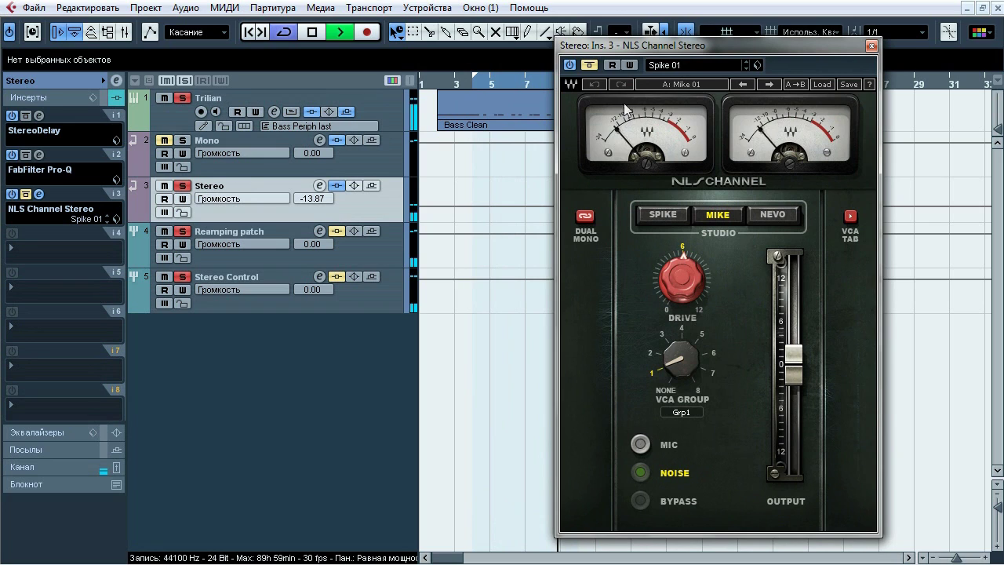
click(590, 65)
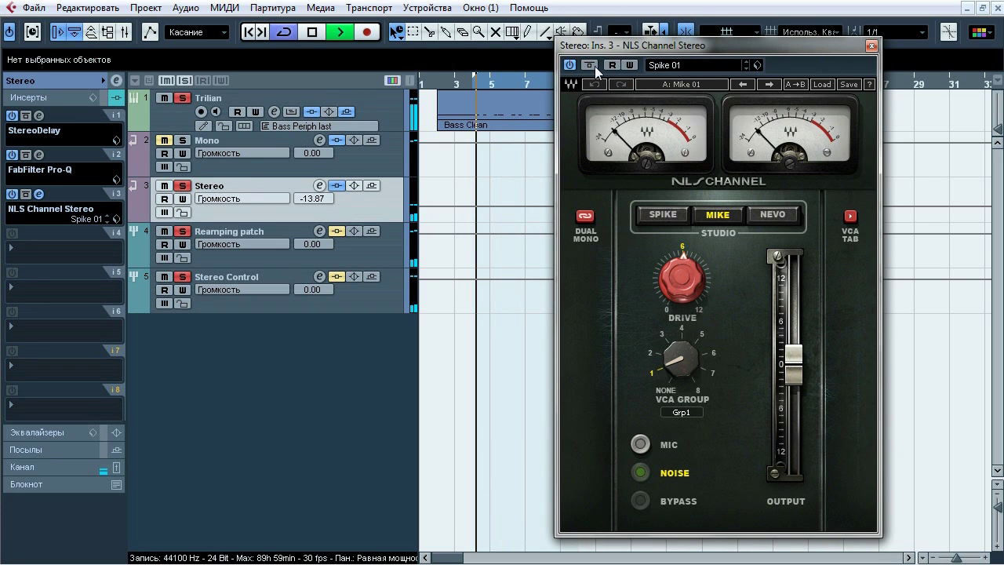
click(590, 65)
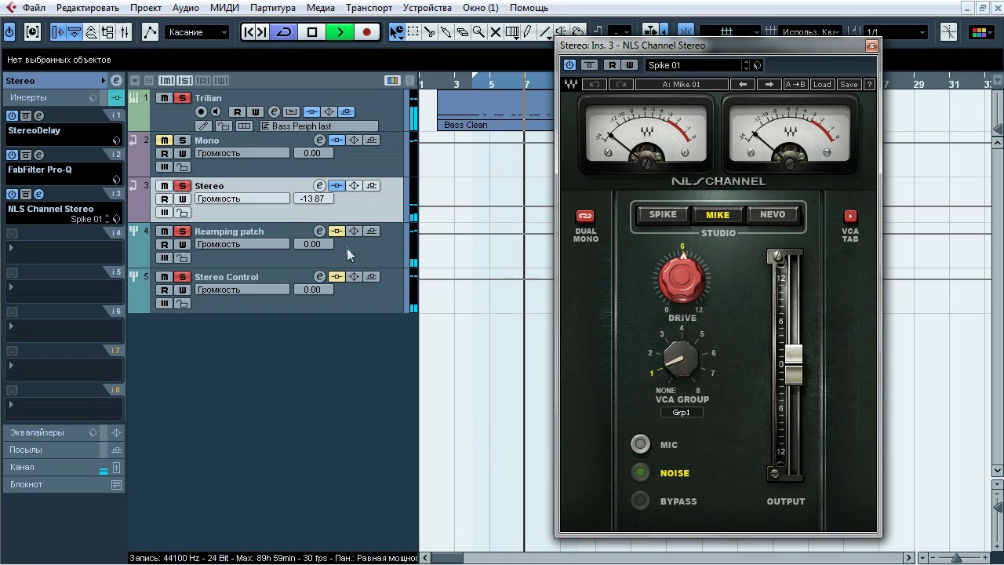
click(590, 65)
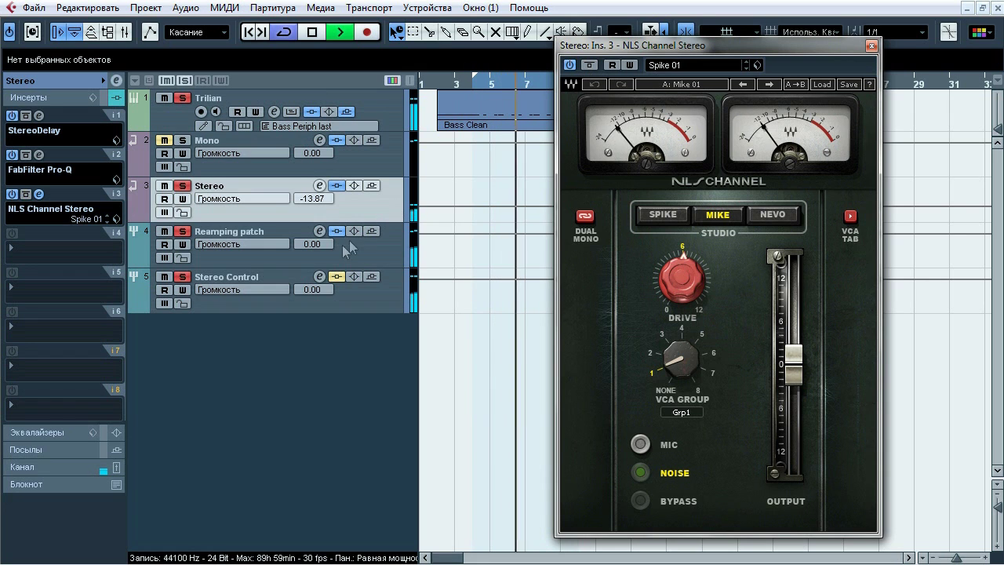
mouse_move(692, 288)
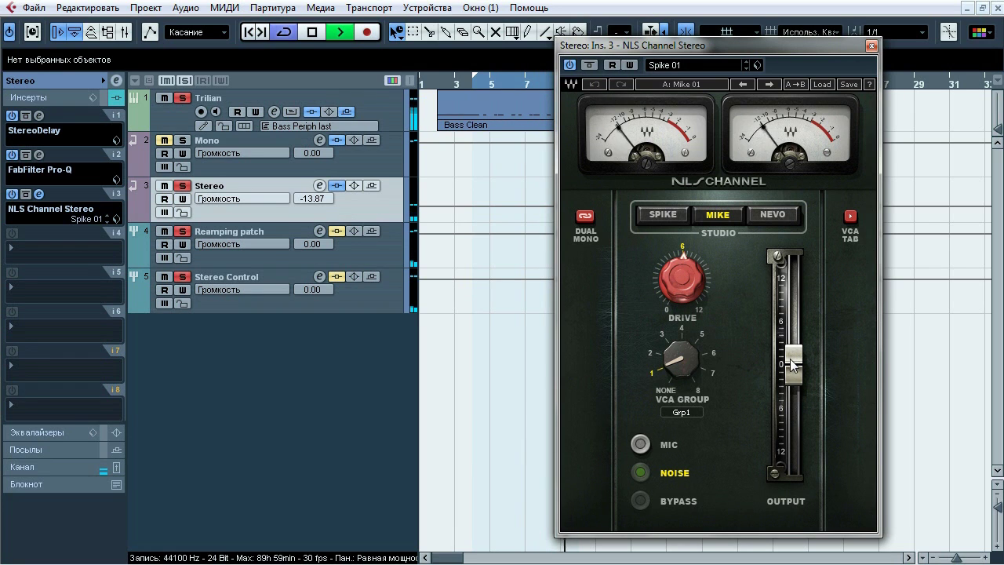
key(space)
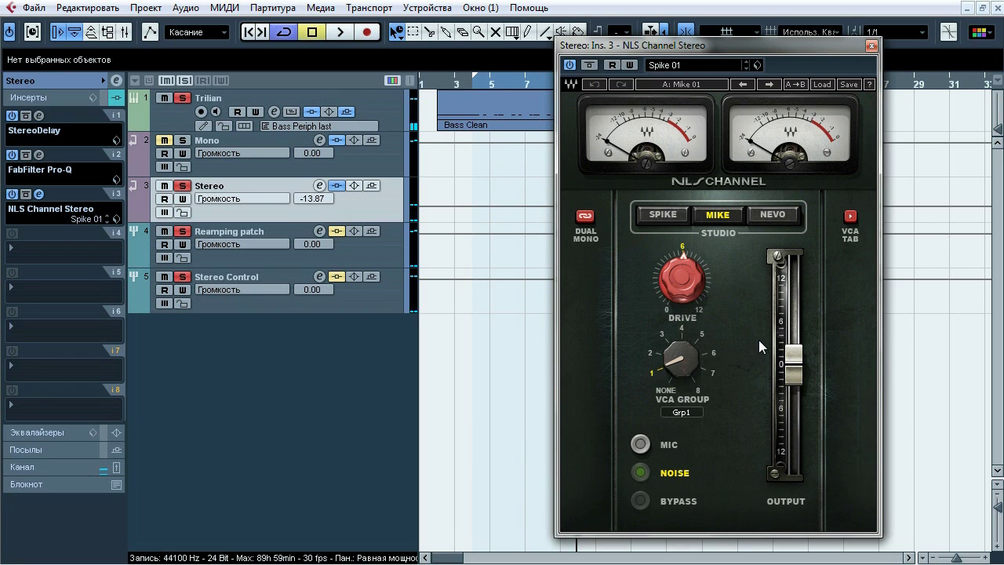
click(871, 46)
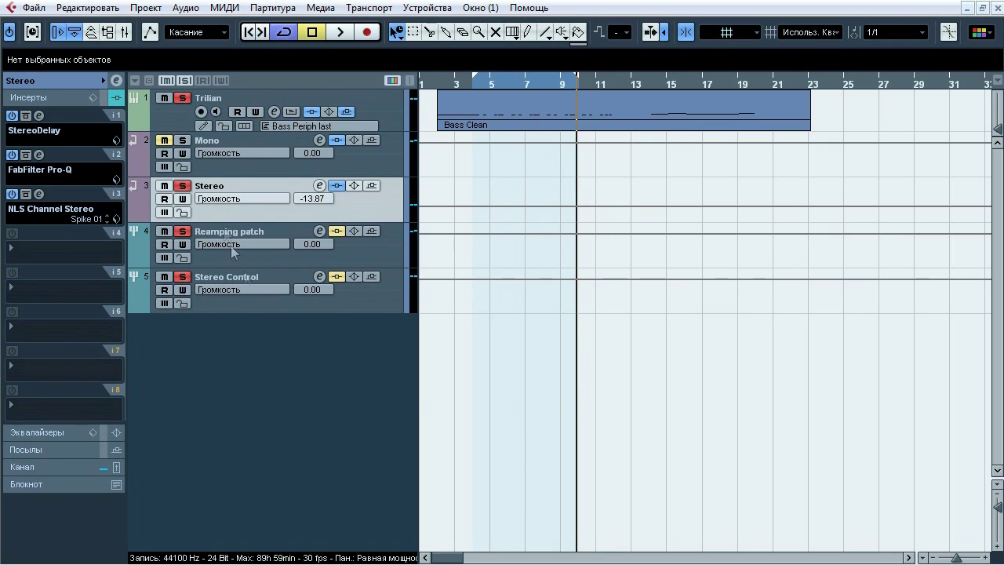
Step: Bring the Mono effect track back unmuted and soloed, and select it together with the Stereo track
click(236, 141)
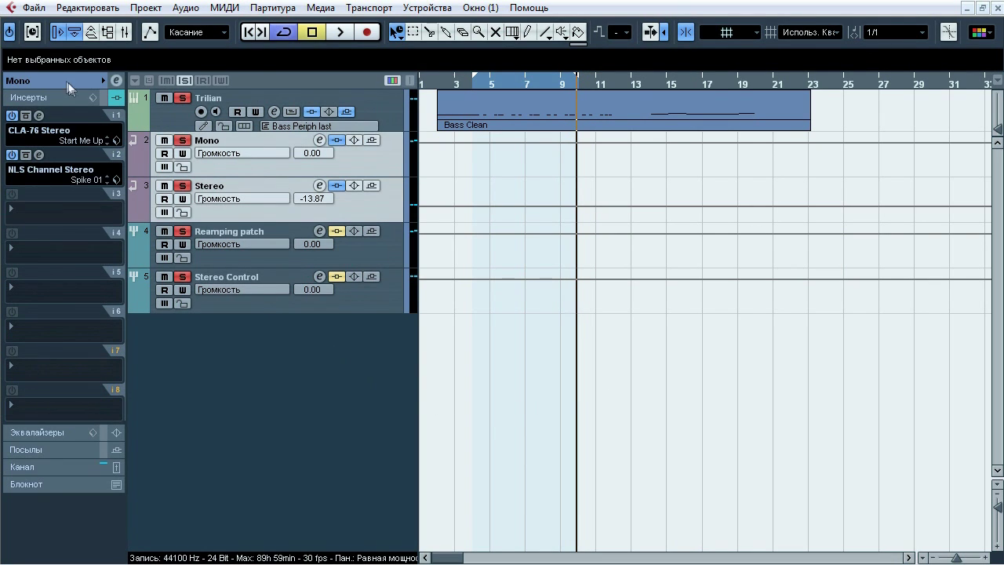
Step: Check the output routing of the Mono and Reamping patch tracks, and show Reamping patch's inserts
click(67, 82)
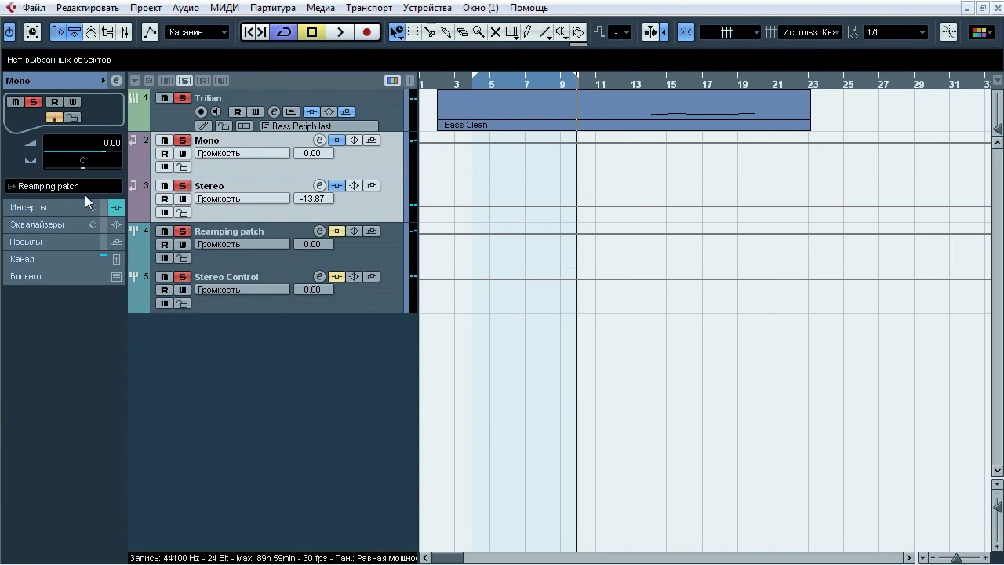
click(244, 232)
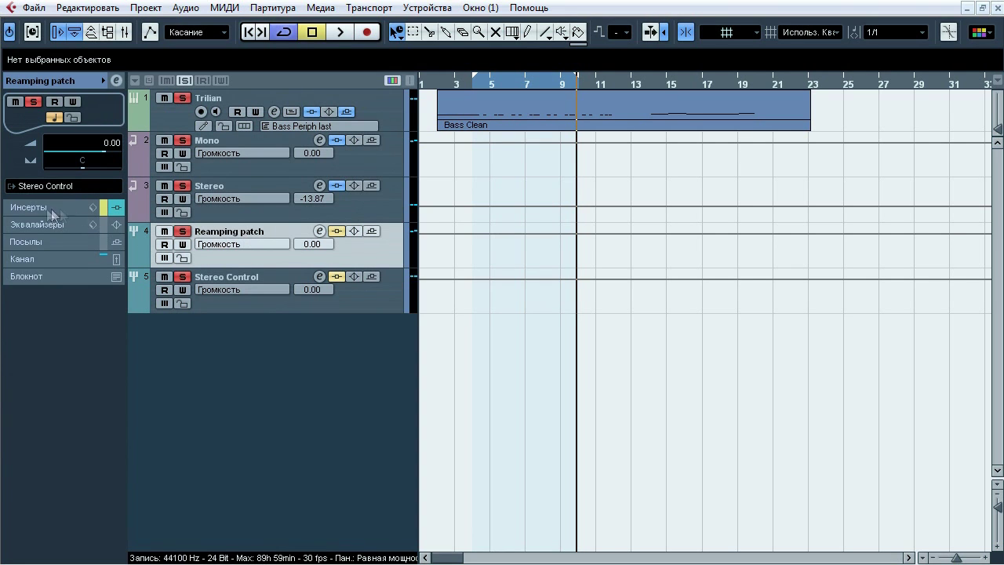
click(69, 209)
Step: Compare the bass with all of Reamping patch's inserts active and bypassed several times during playback, leaving them bypassed
key(space)
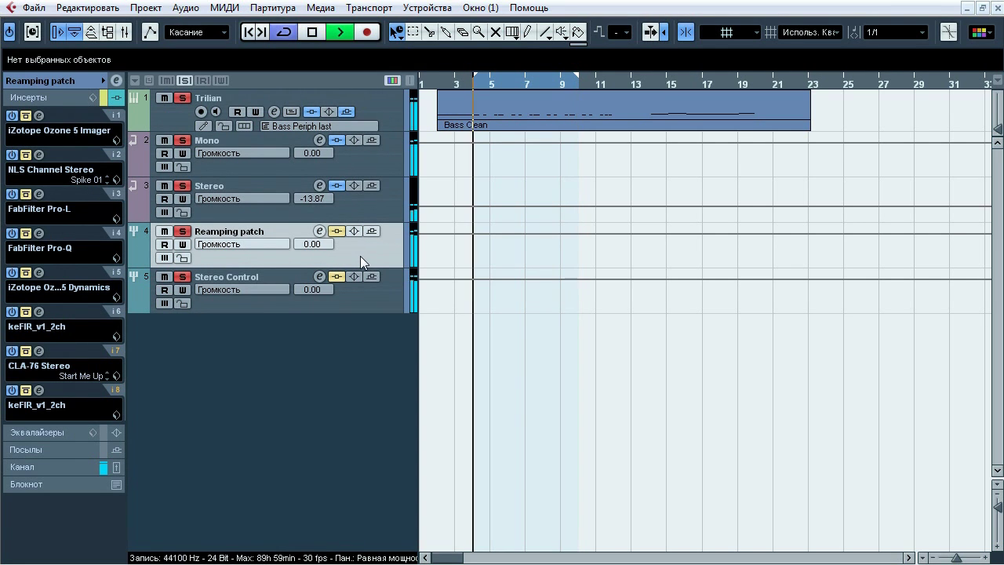
click(338, 234)
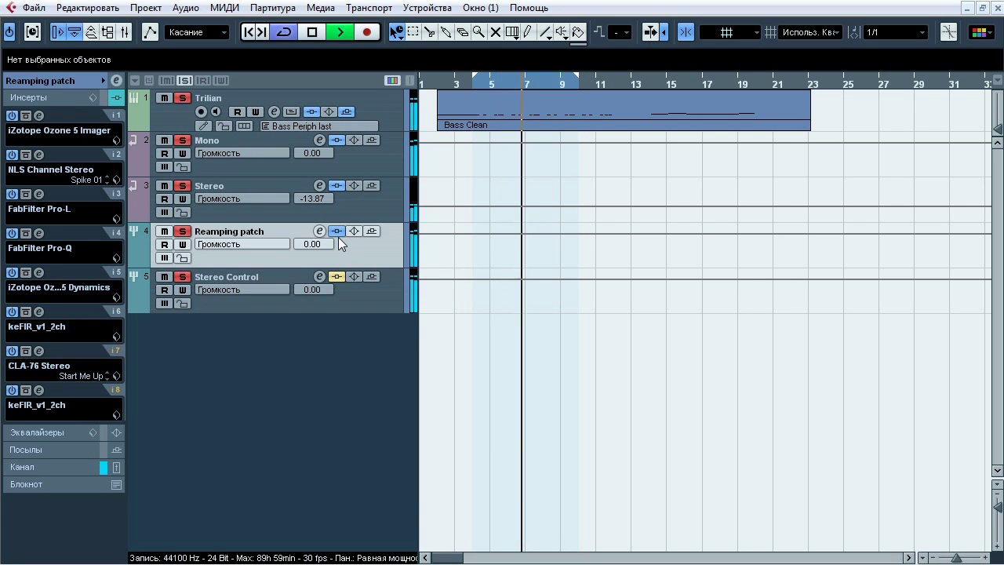
click(338, 236)
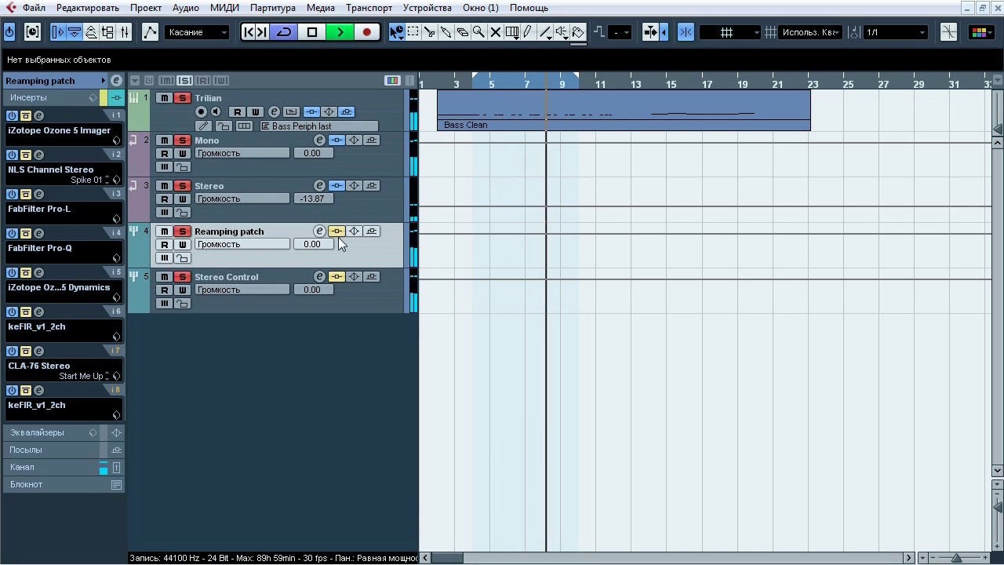
click(338, 235)
click(339, 235)
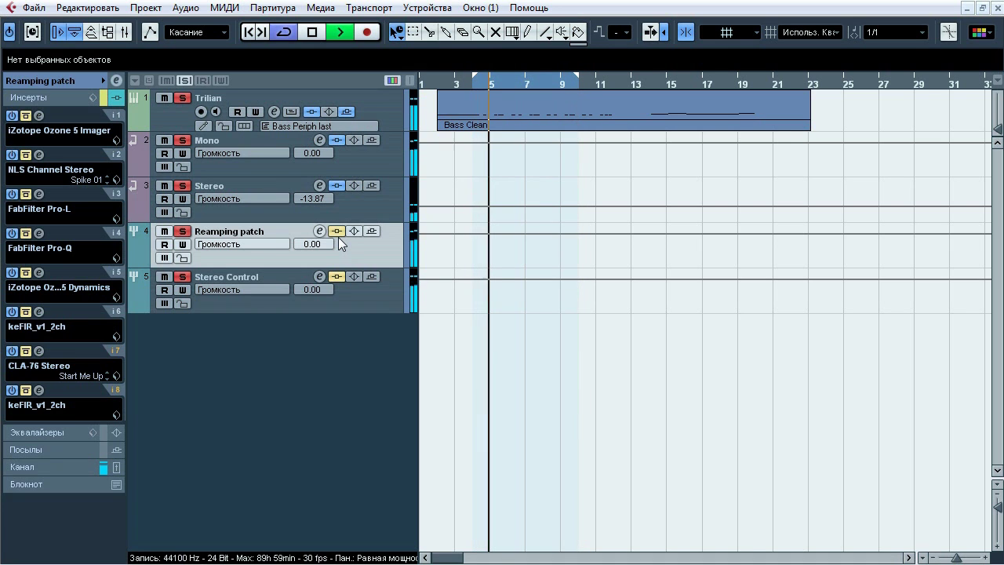
click(338, 235)
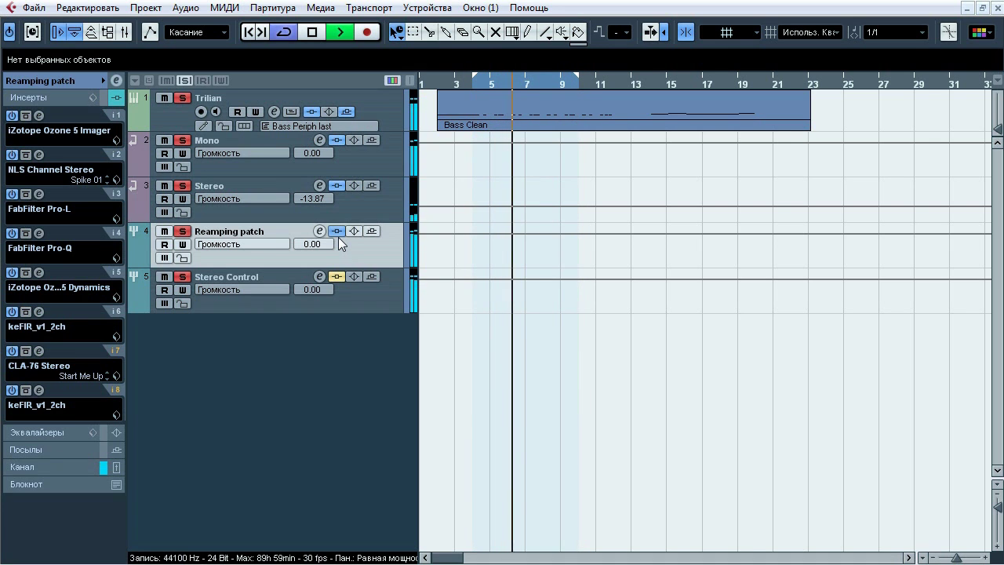
click(338, 235)
key(space)
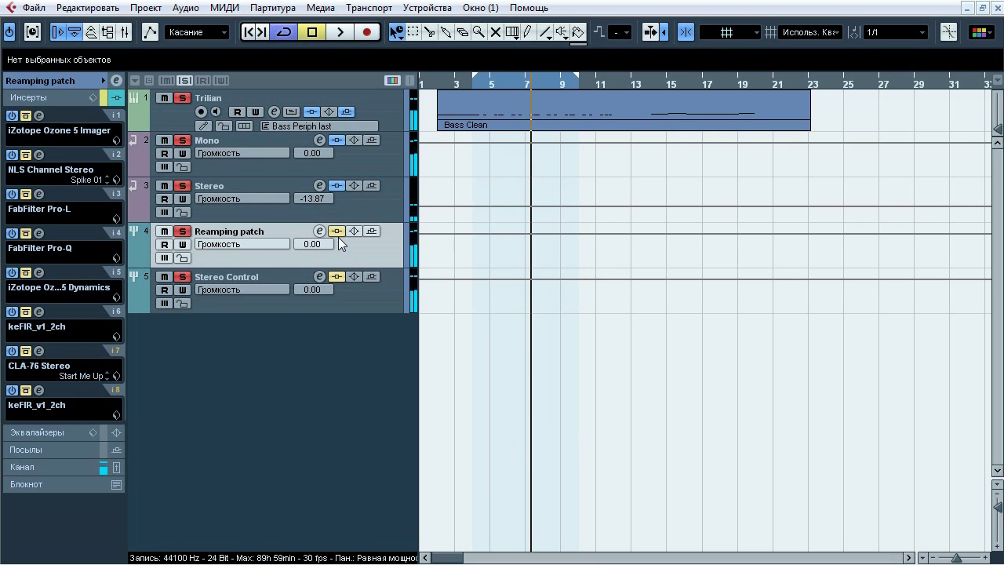
Step: Open iZotope Ozone 5 Imager in Reamping patch's first insert slot and compare the bass with it active and bypassed during playback
click(38, 115)
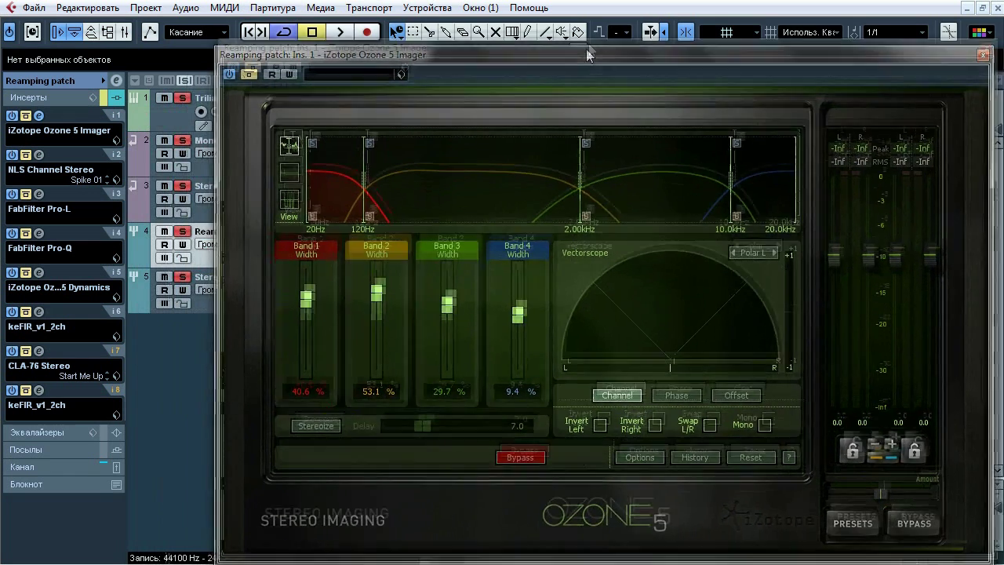
drag(586, 48, 654, 48)
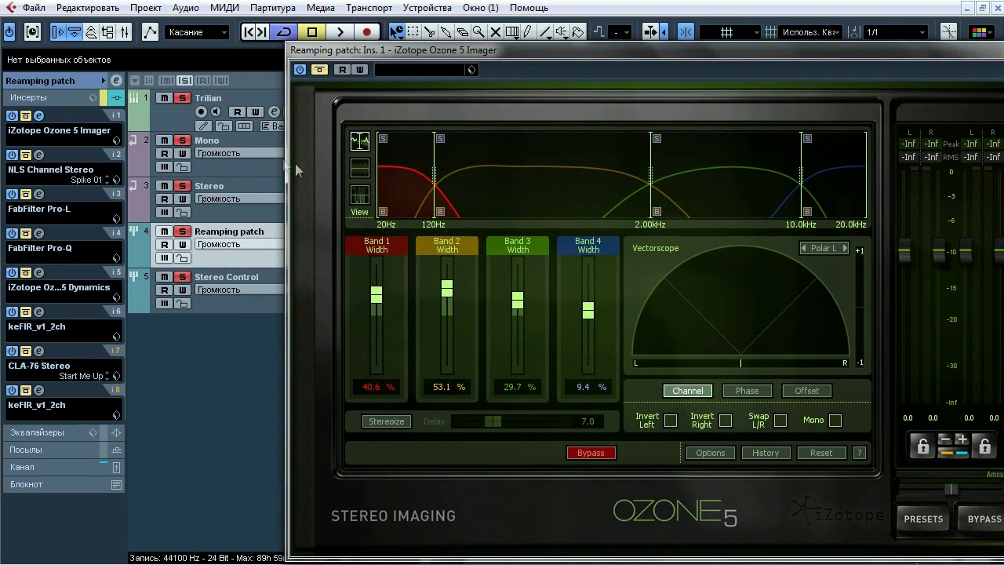
drag(470, 47, 345, 41)
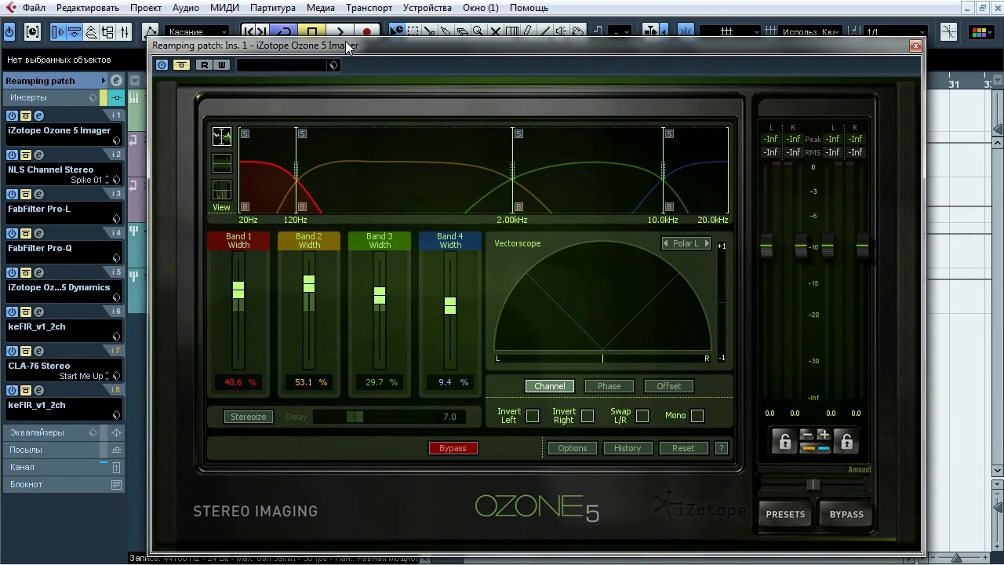
click(181, 66)
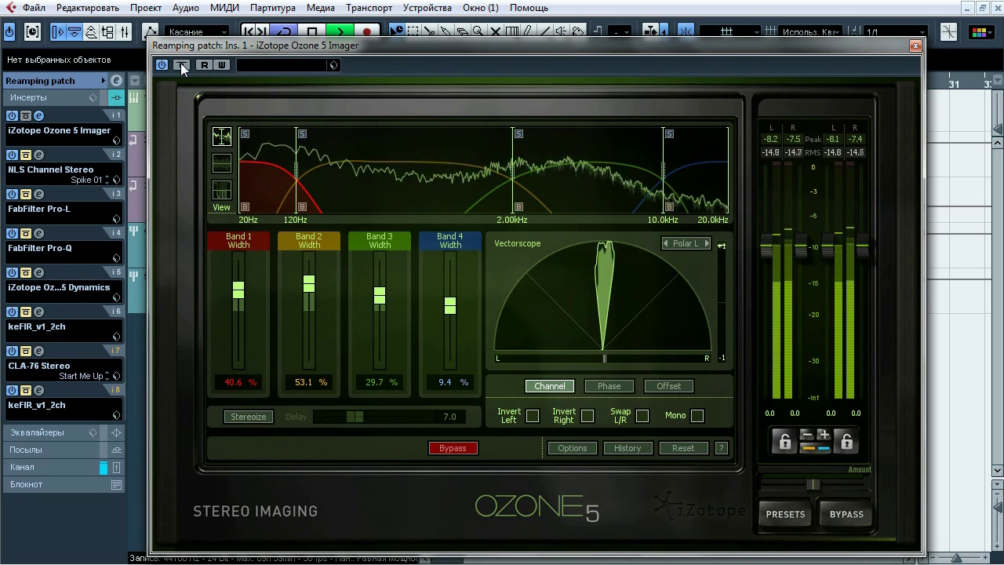
click(181, 65)
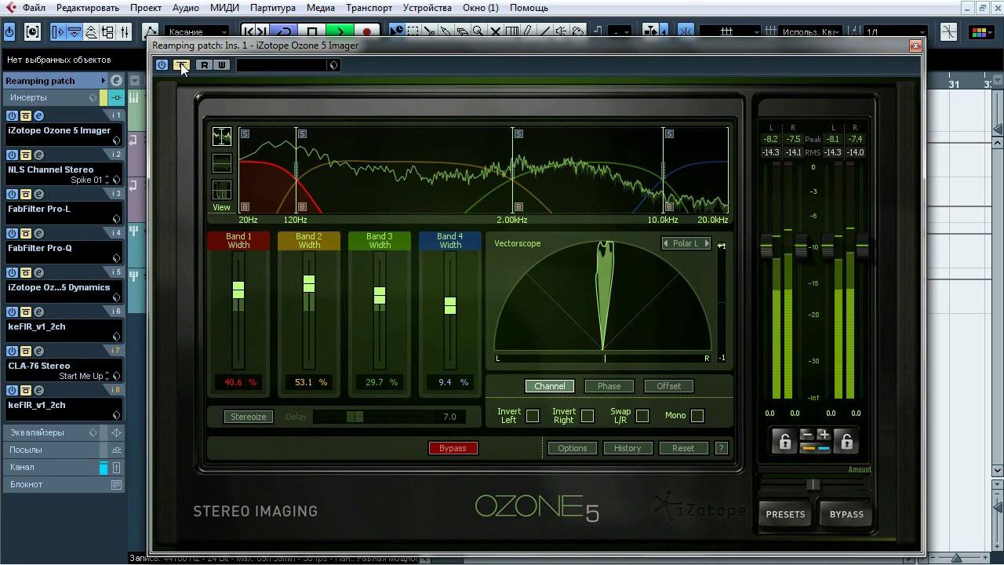
Step: With Ozone 5 Imager active, audition its Band 2 and Band 1 individually during playback, leave both unsoloed, and close the plug-in
click(303, 133)
click(302, 210)
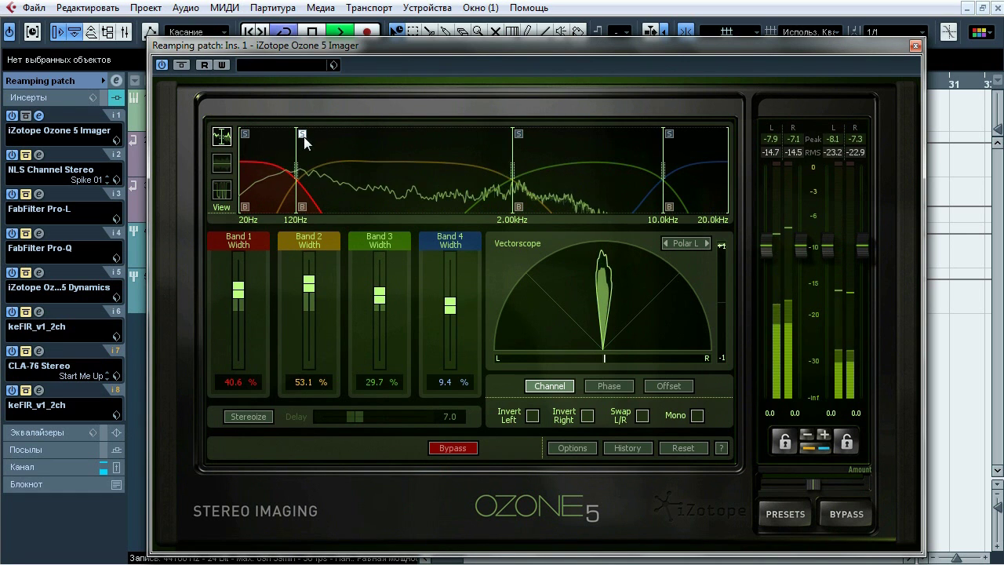
click(247, 135)
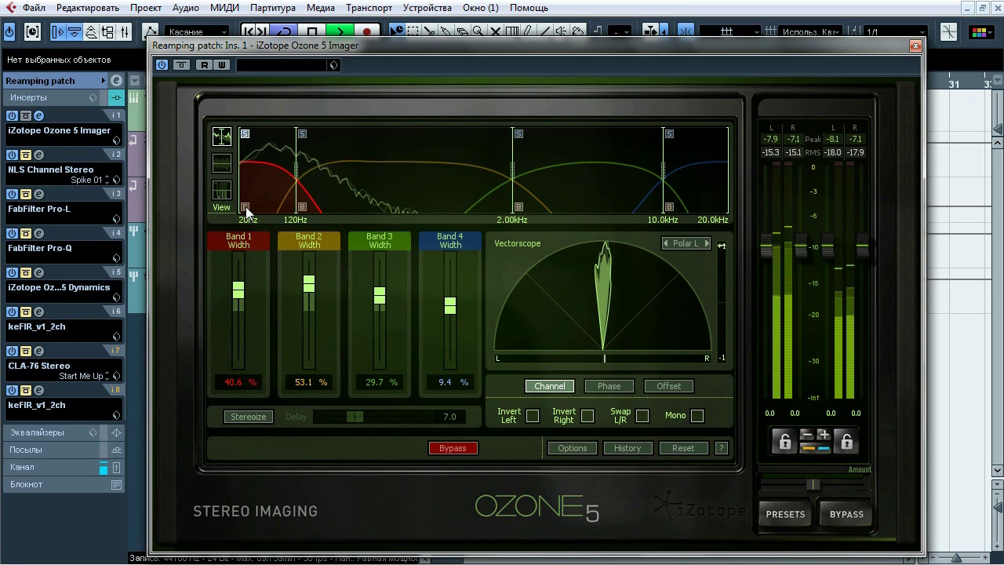
click(244, 134)
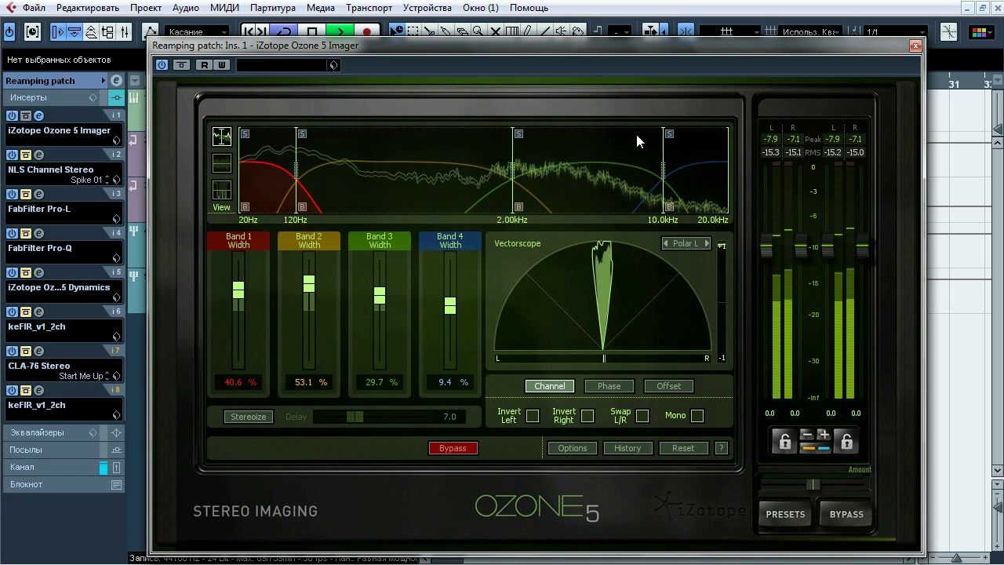
key(space)
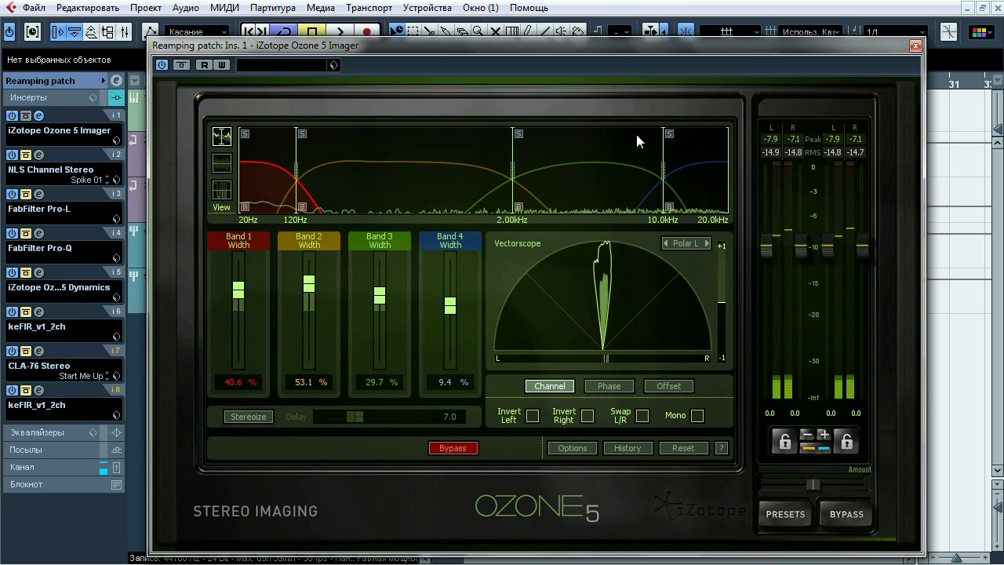
click(916, 45)
Step: Review NLS Channel Stereo in Reamping patch's second insert slot, activate it during playback, and close it
click(39, 156)
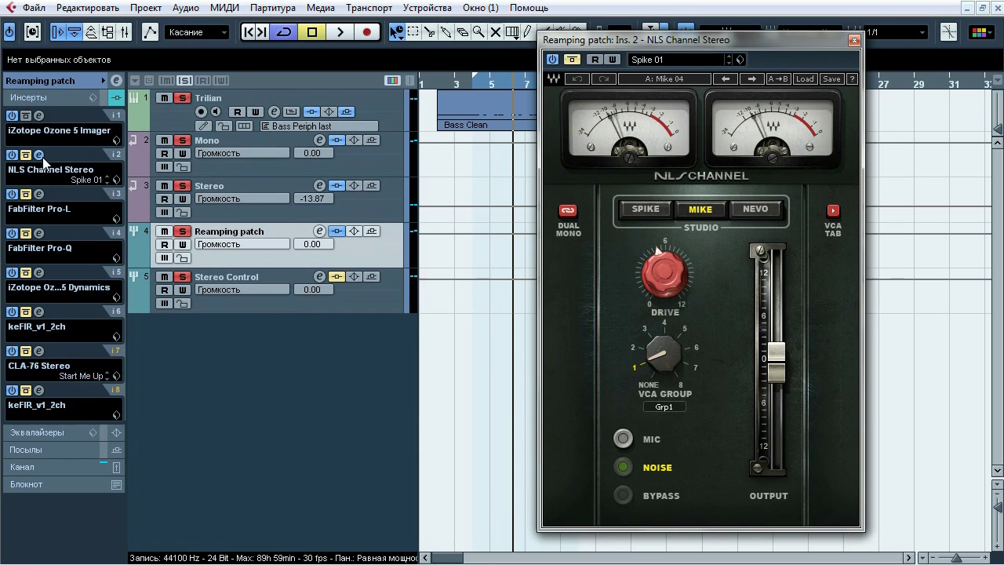
drag(603, 46, 462, 56)
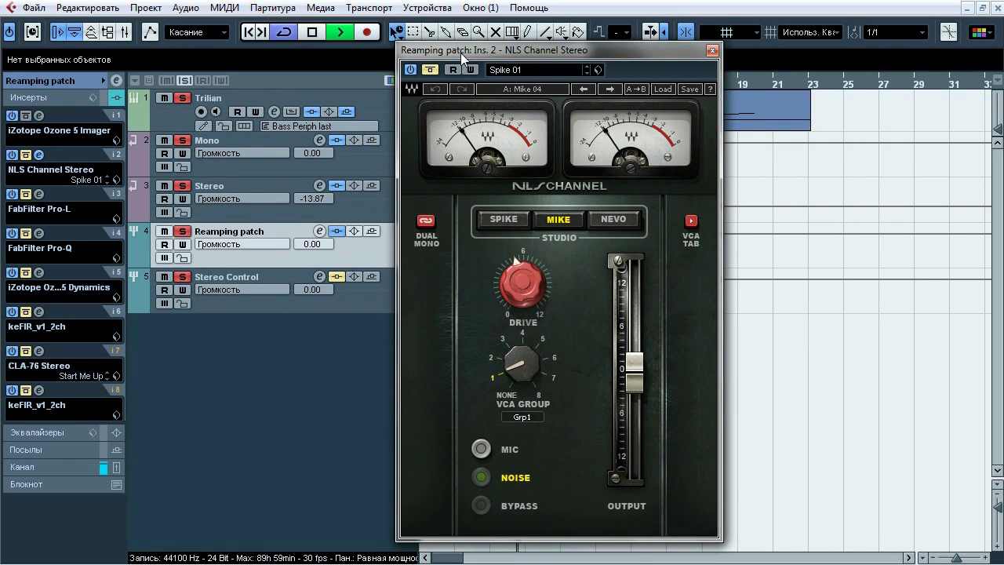
click(431, 68)
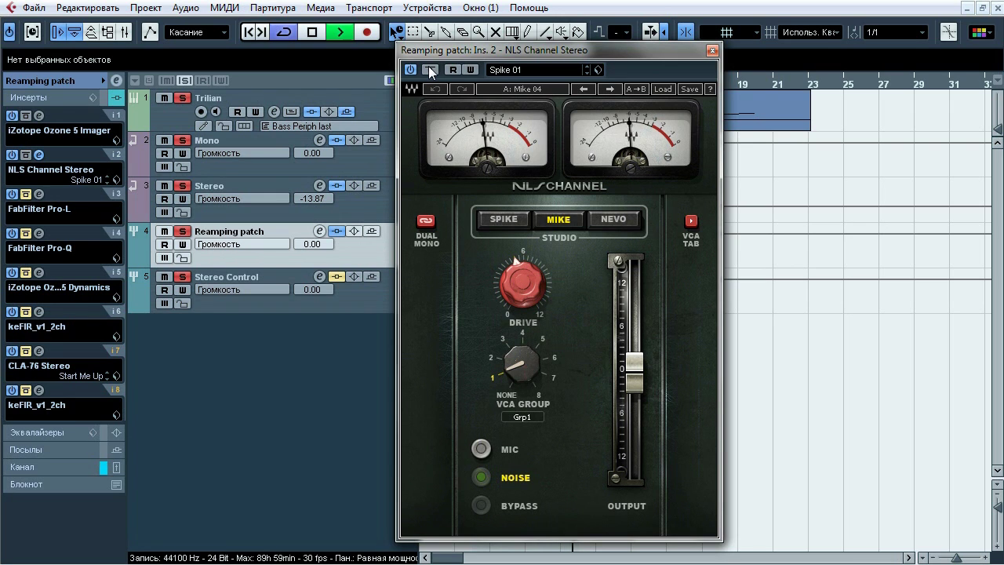
click(711, 51)
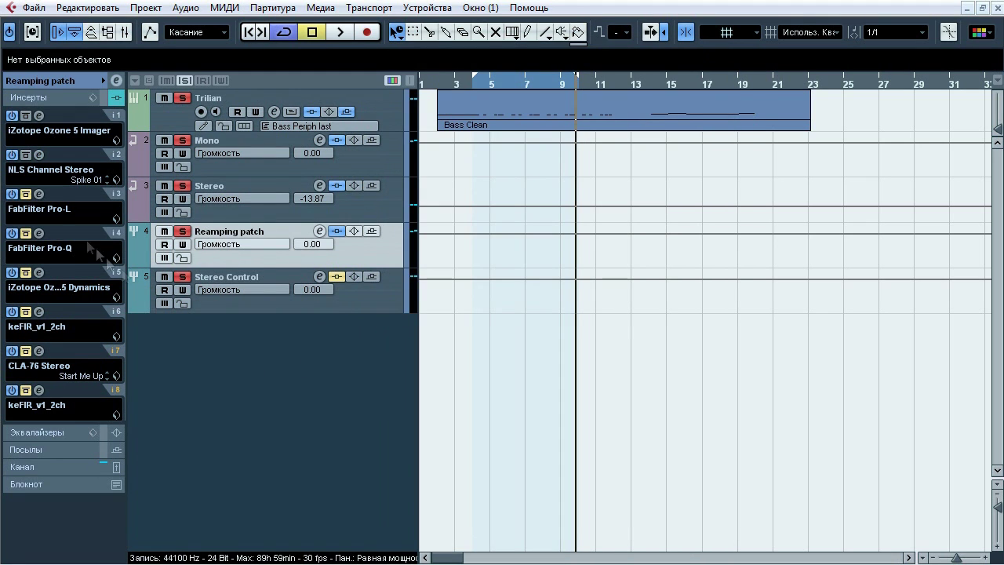
Step: Compare the bass with FabFilter Pro-L in Reamping patch's third insert slot active and bypassed during playback, leaving it active
click(39, 193)
drag(511, 112, 585, 76)
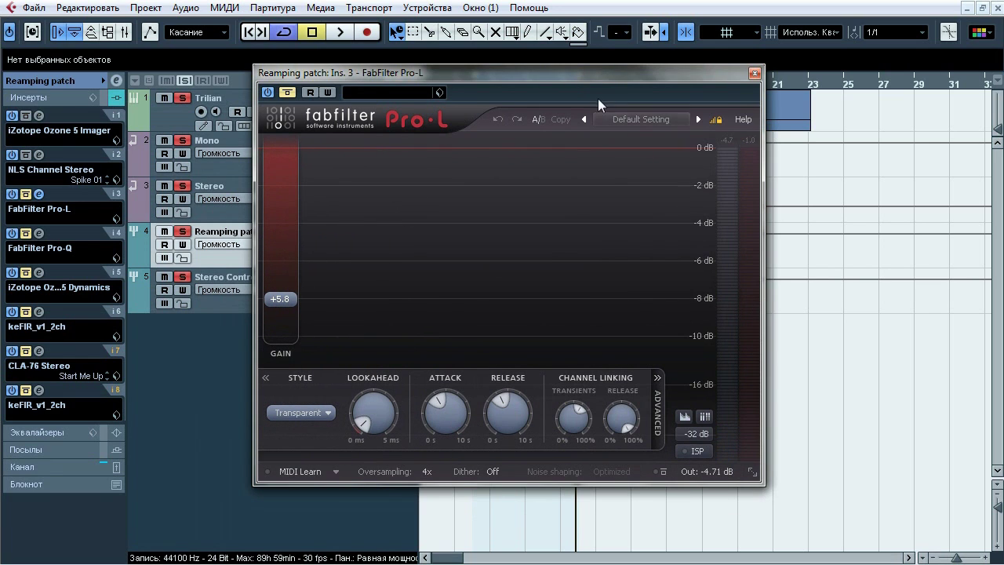
click(291, 91)
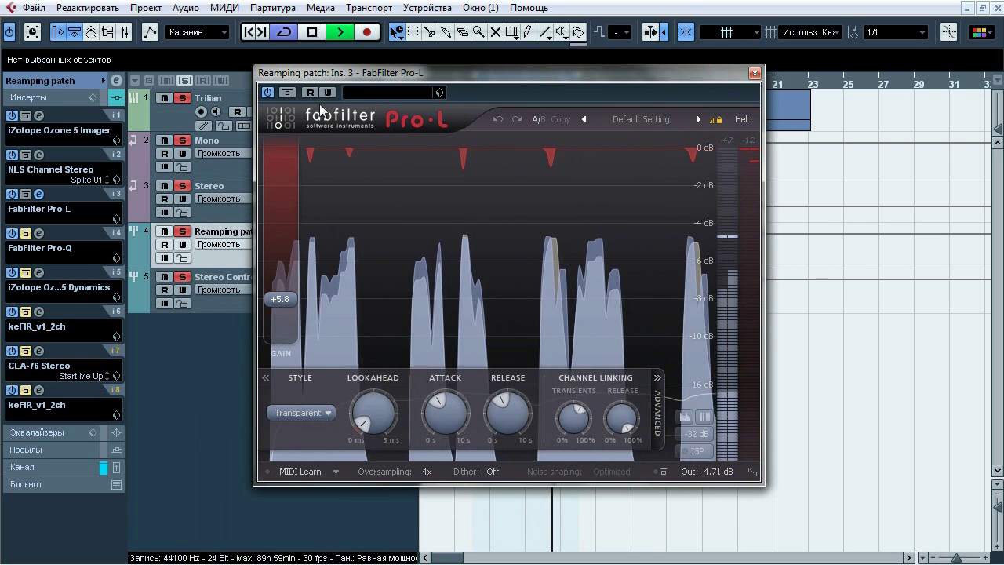
click(293, 95)
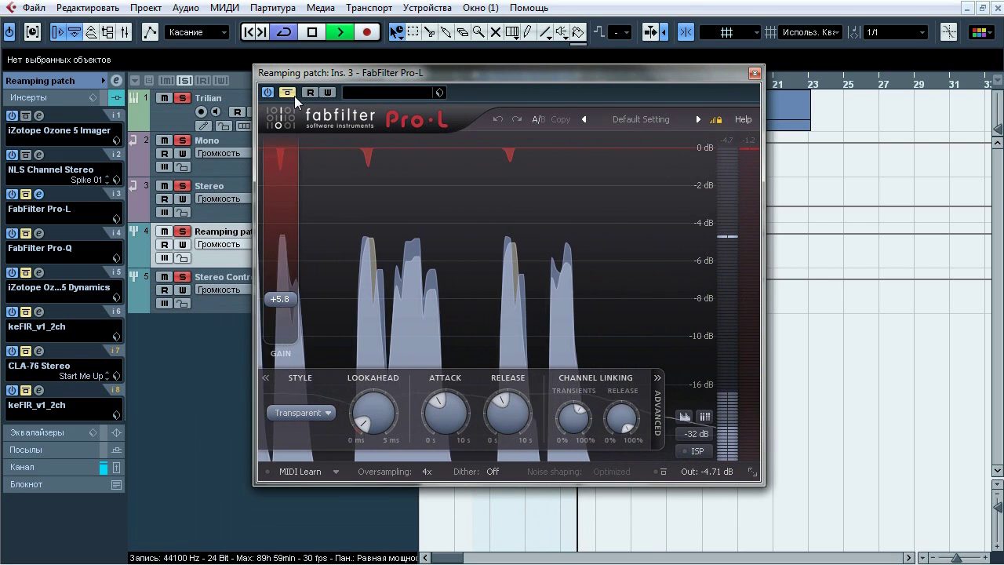
click(294, 96)
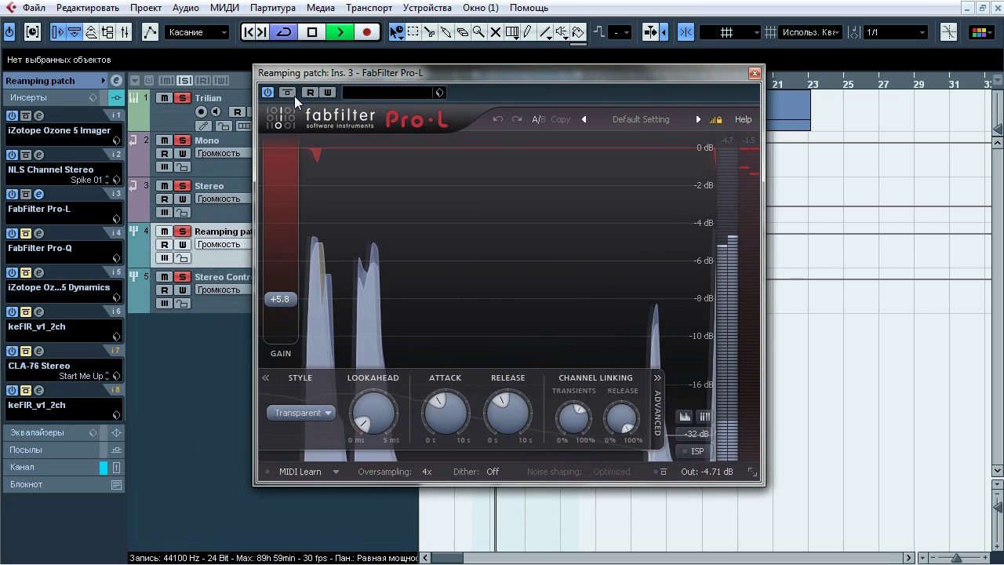
click(294, 95)
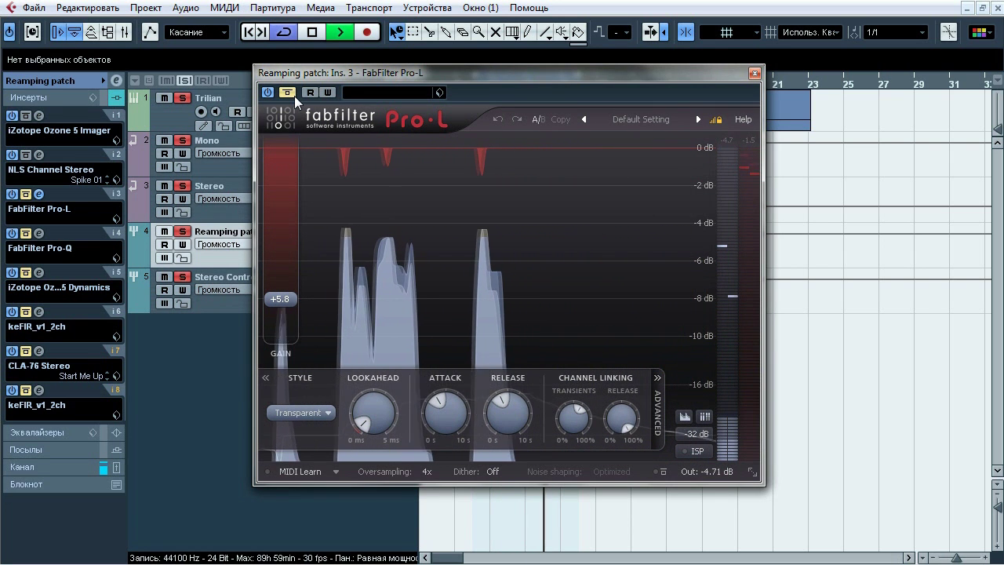
click(294, 96)
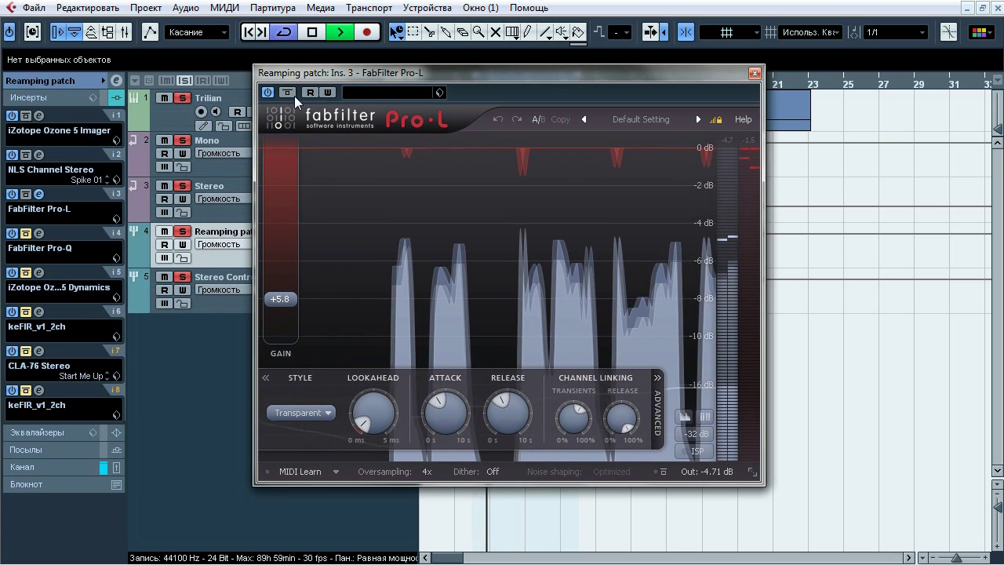
key(space)
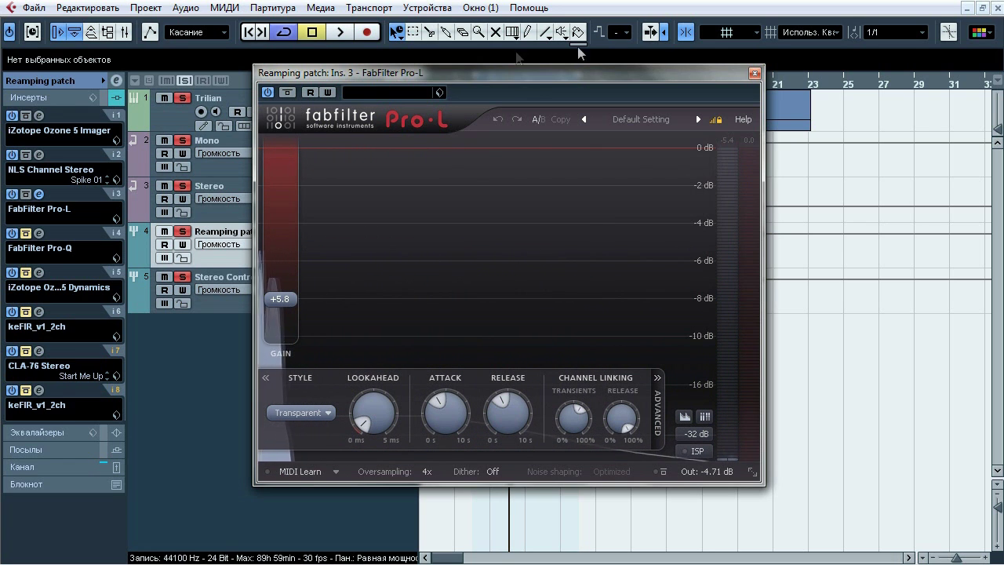
click(755, 71)
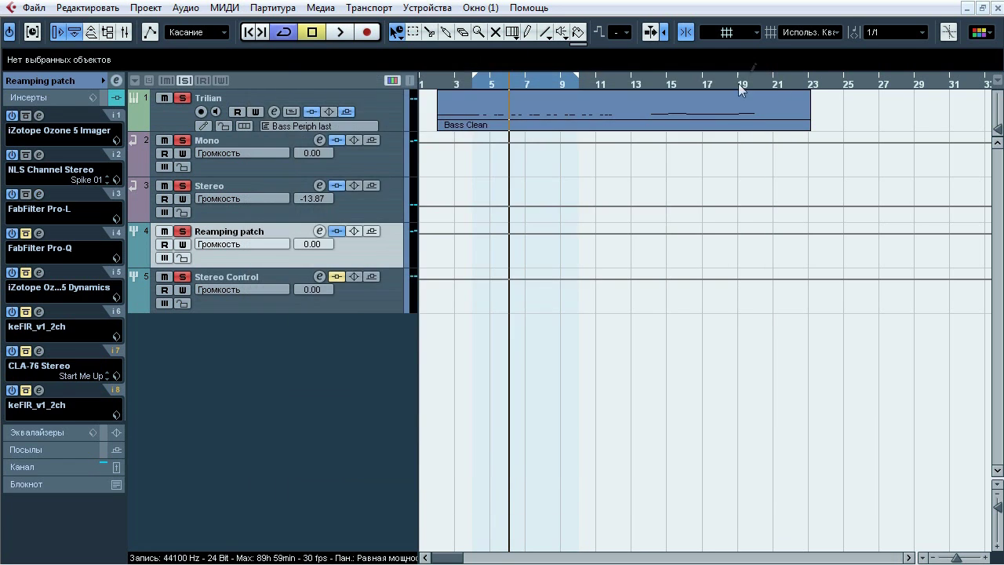
Step: Compare the bass with FabFilter Pro-Q in Reamping patch's fourth insert slot active and bypassed during playback, leaving it active
click(38, 233)
drag(476, 140, 468, 123)
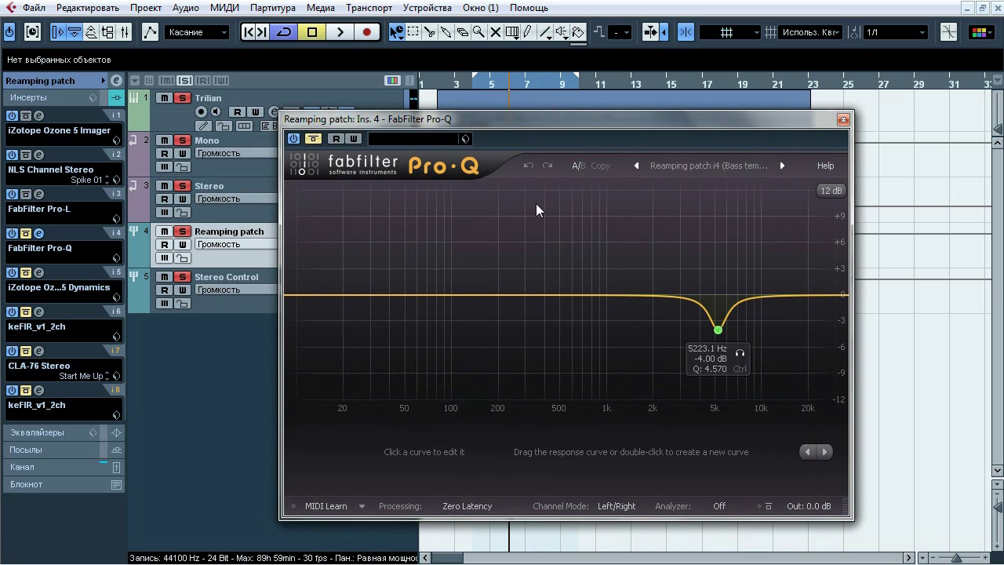
key(space)
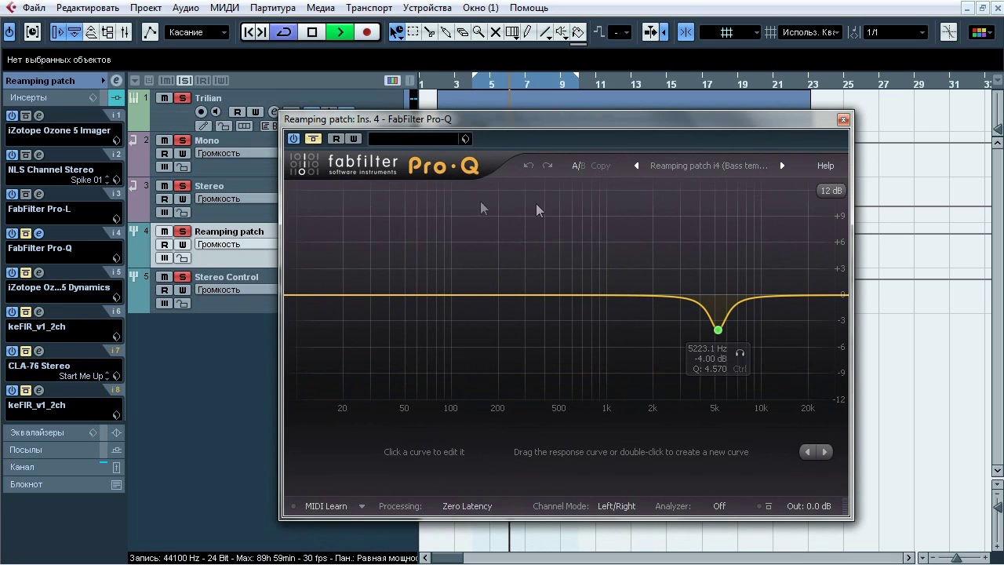
click(315, 138)
click(315, 138)
Step: Audition Pro-Q's 5223.1 Hz band soloed, compare it bypassed and active during playback, leave it active and unsoloed, stop playback, and close the plug-in
click(742, 354)
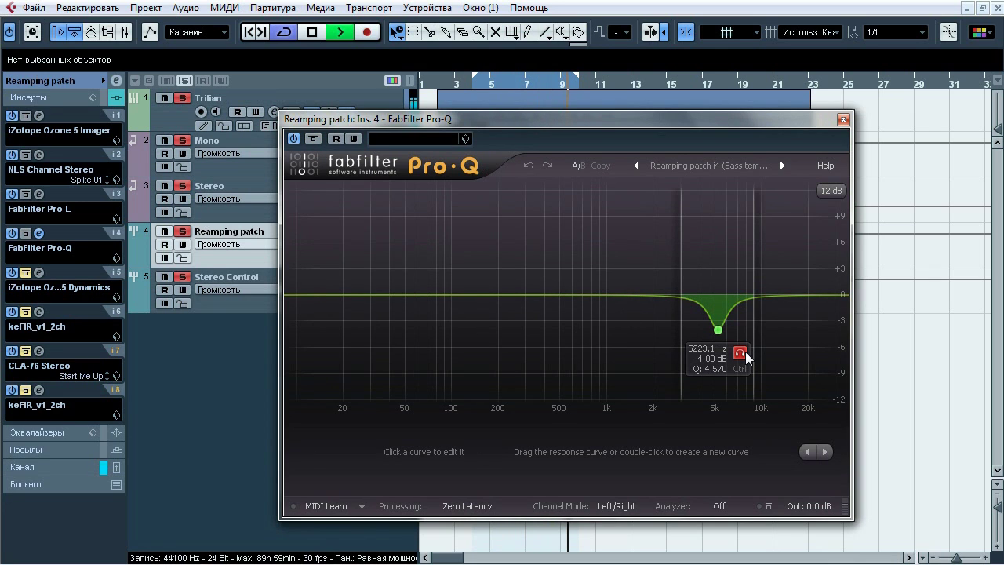
click(742, 354)
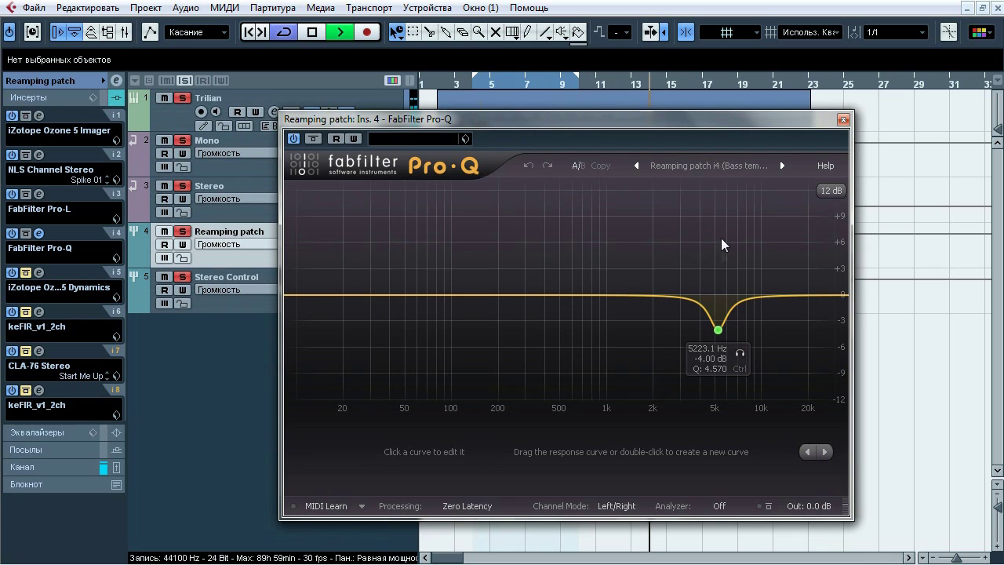
click(742, 354)
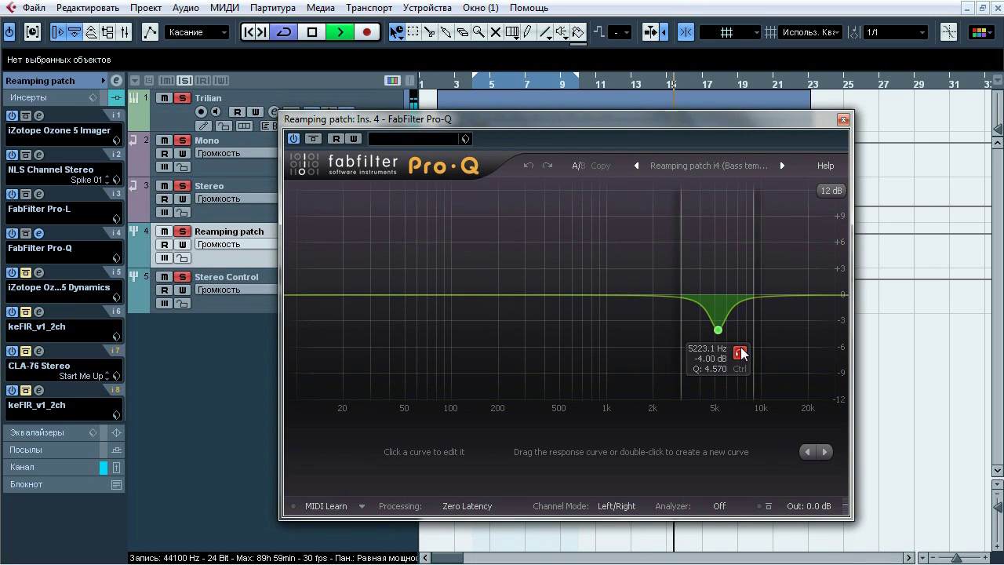
click(742, 354)
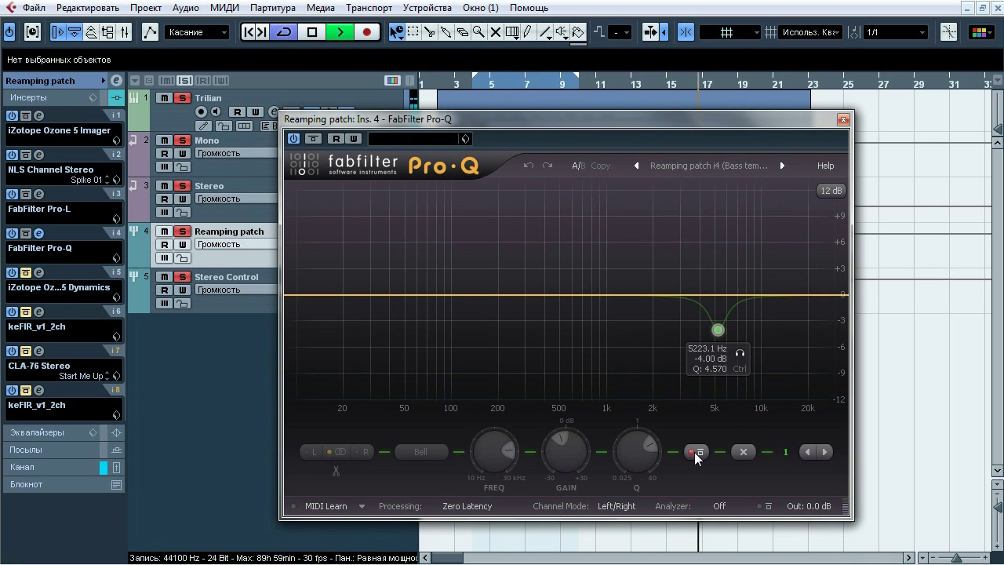
click(694, 452)
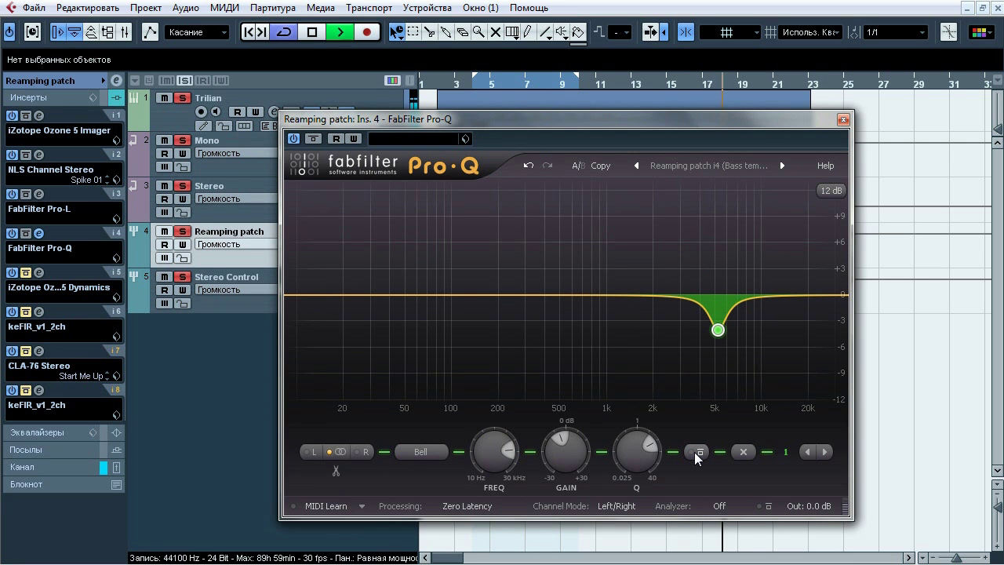
key(space)
click(843, 120)
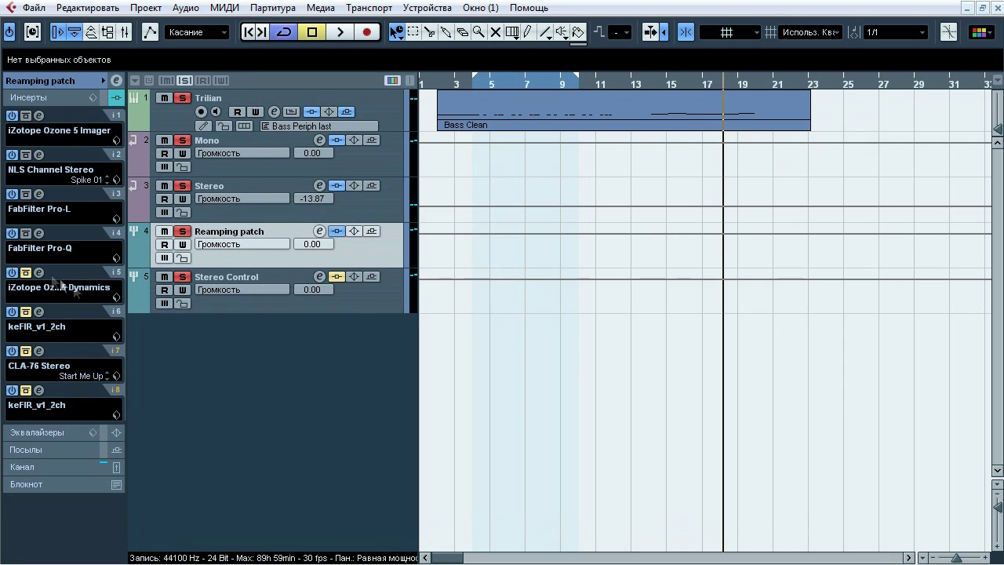
Step: Compare the bass with iZotope Ozone 5 Dynamics in Reamping patch's fifth insert slot active and bypassed during playback, leaving it active
click(38, 272)
drag(451, 0, 513, 25)
click(178, 44)
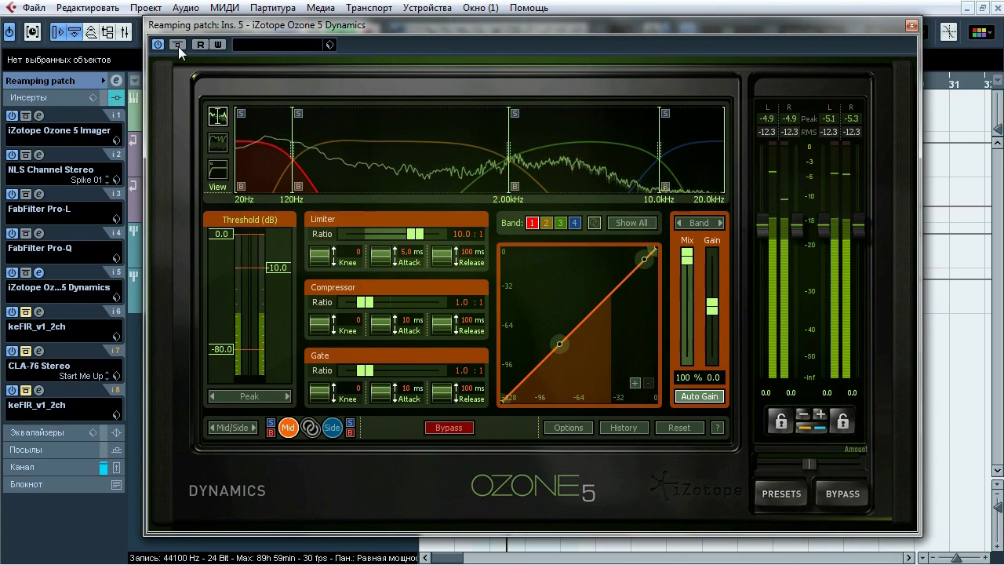
click(178, 45)
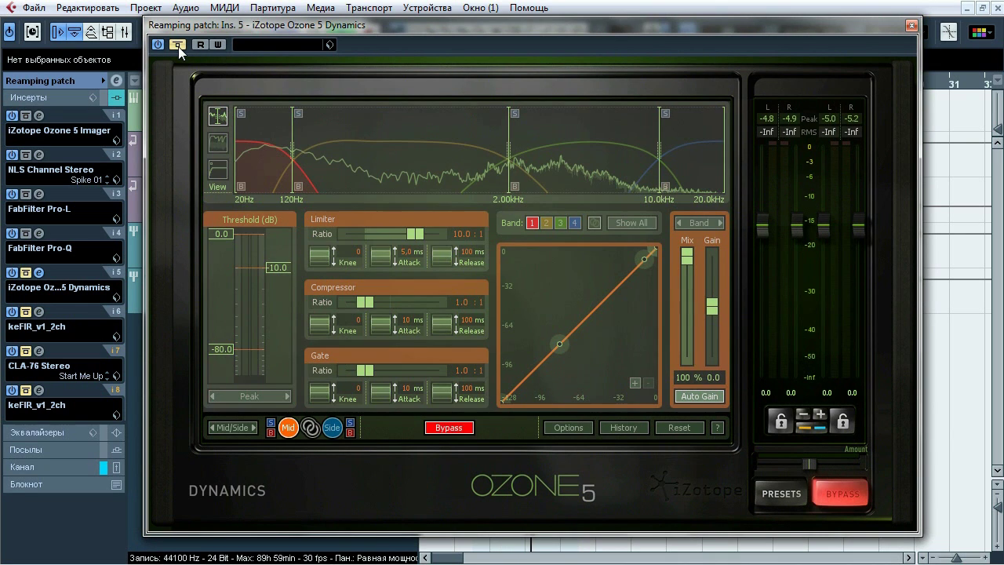
click(179, 45)
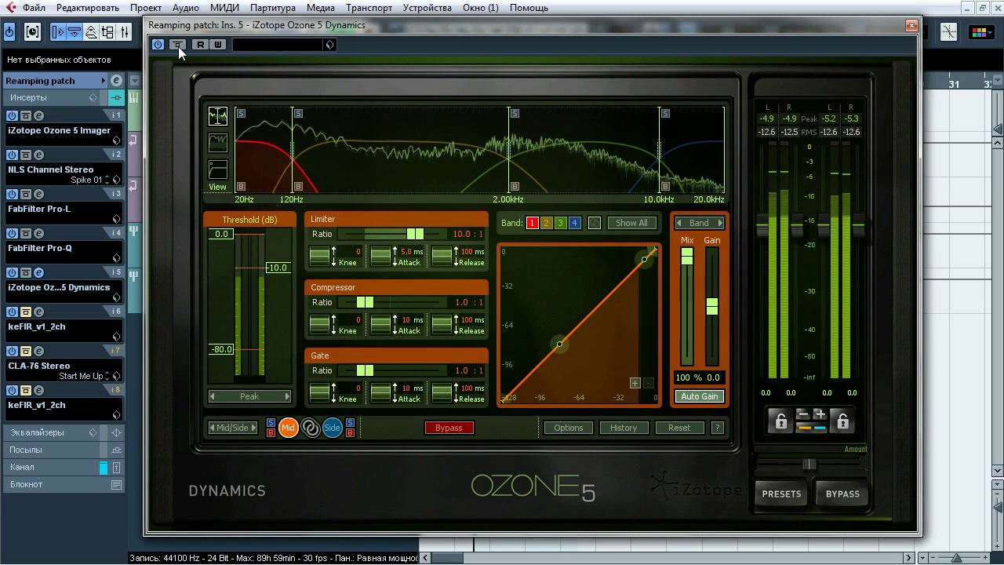
click(178, 45)
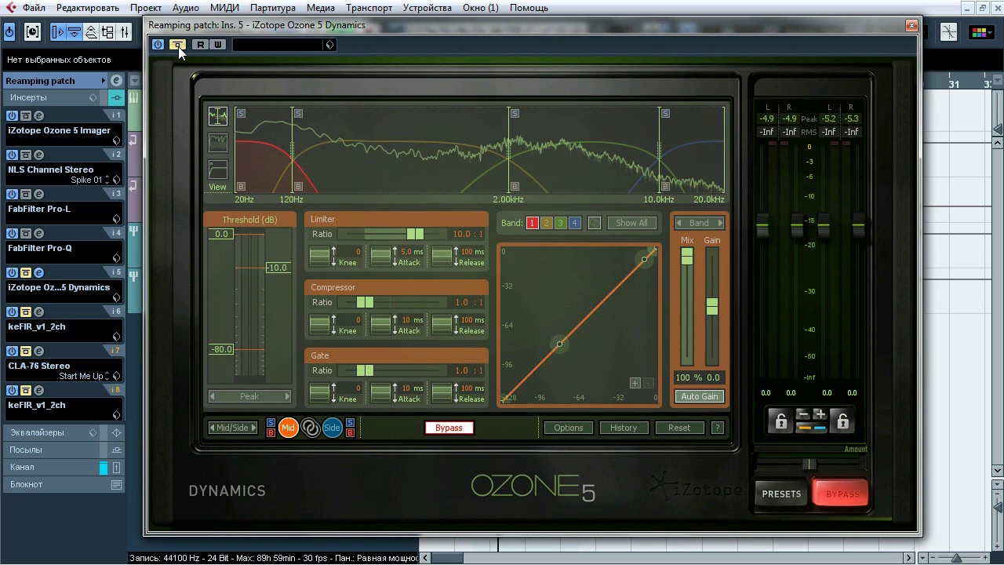
click(178, 45)
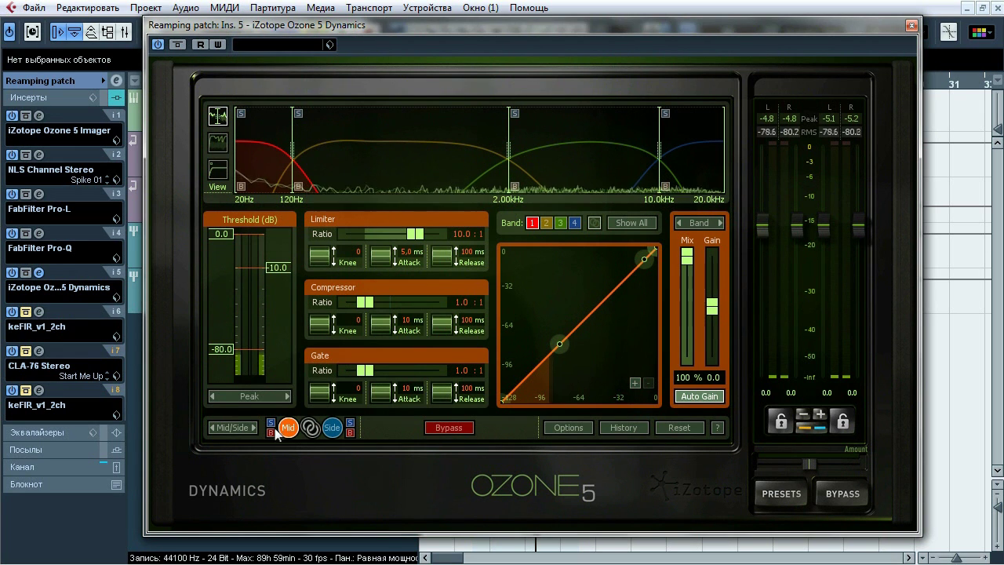
Step: In Ozone 5 Dynamics' Mid channel, audition Band 3 soloed and with band bypass during playback, and review the settings of Bands 2, 4 and 1
click(571, 162)
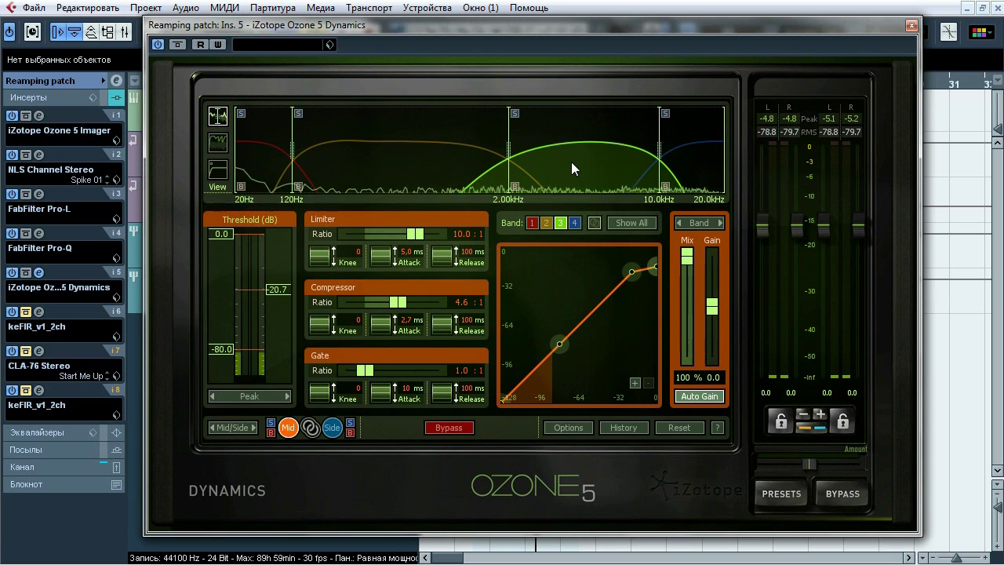
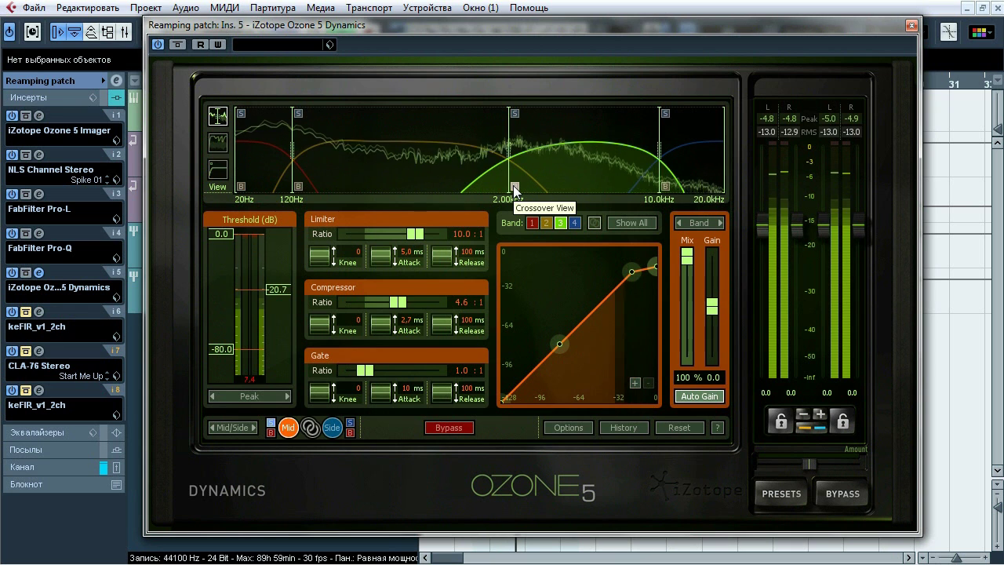
click(516, 114)
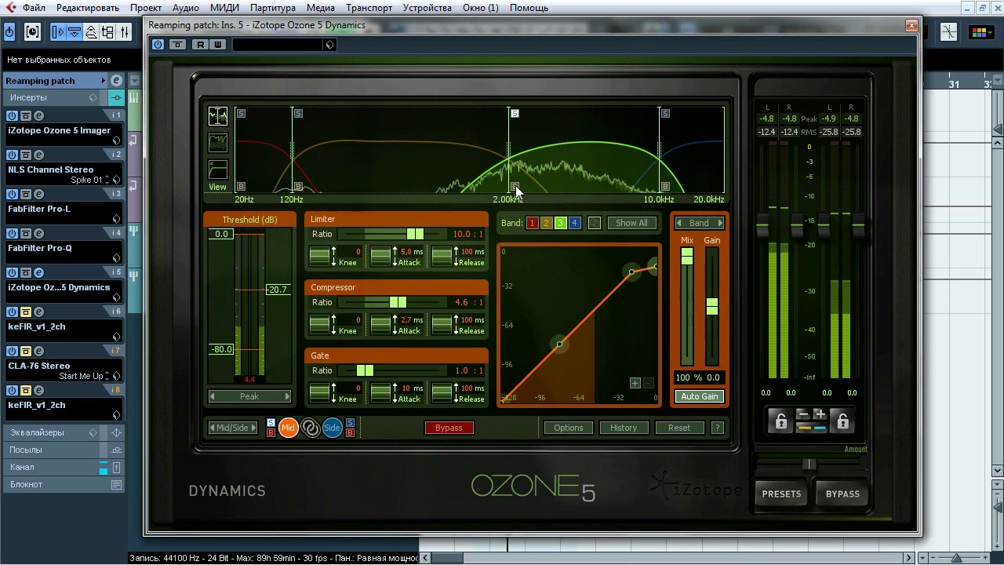
click(515, 186)
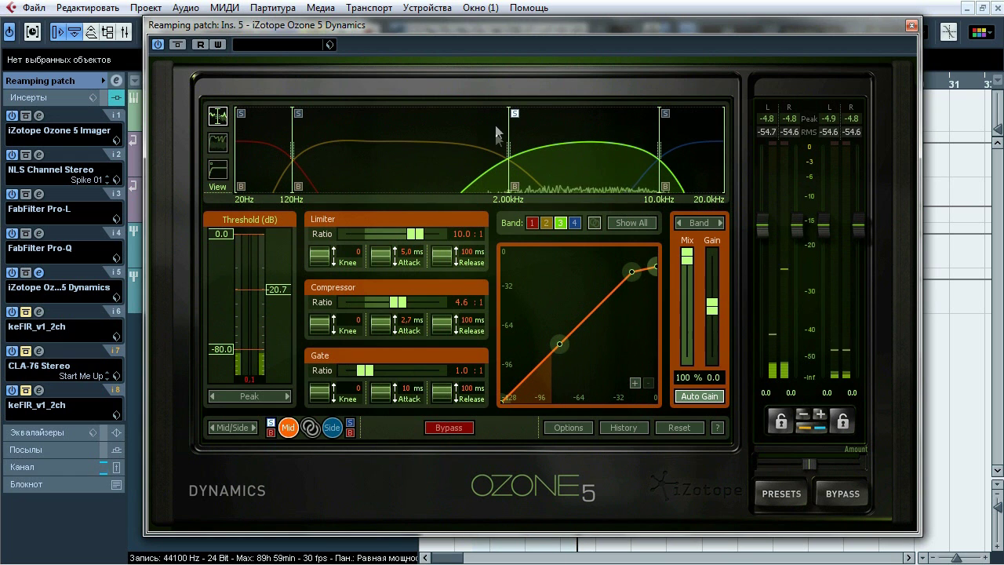
click(418, 166)
click(691, 157)
click(264, 171)
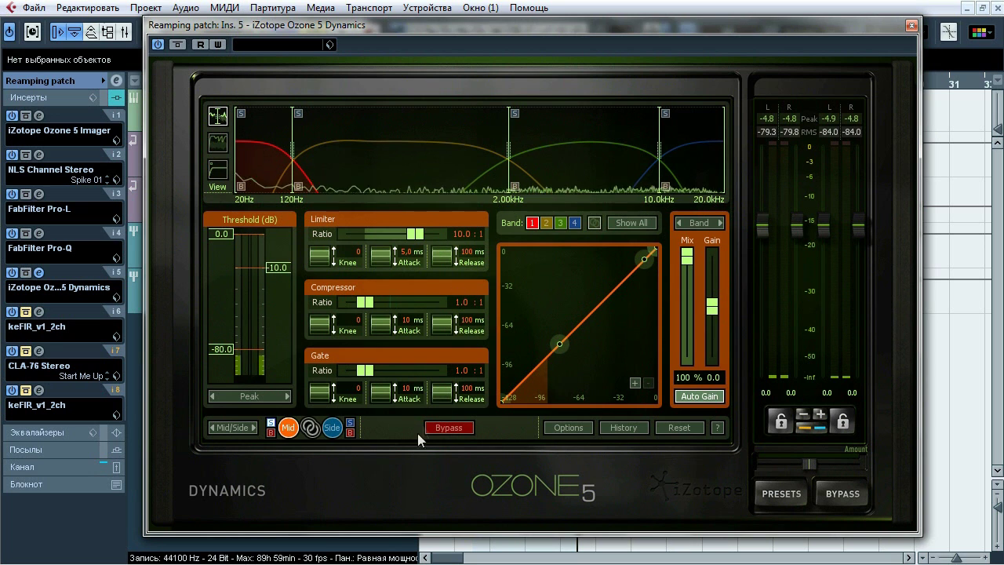
Step: Switch Ozone 5 Dynamics to the Side channel and review the compressor settings of Bands 2, 3 and 4
click(332, 429)
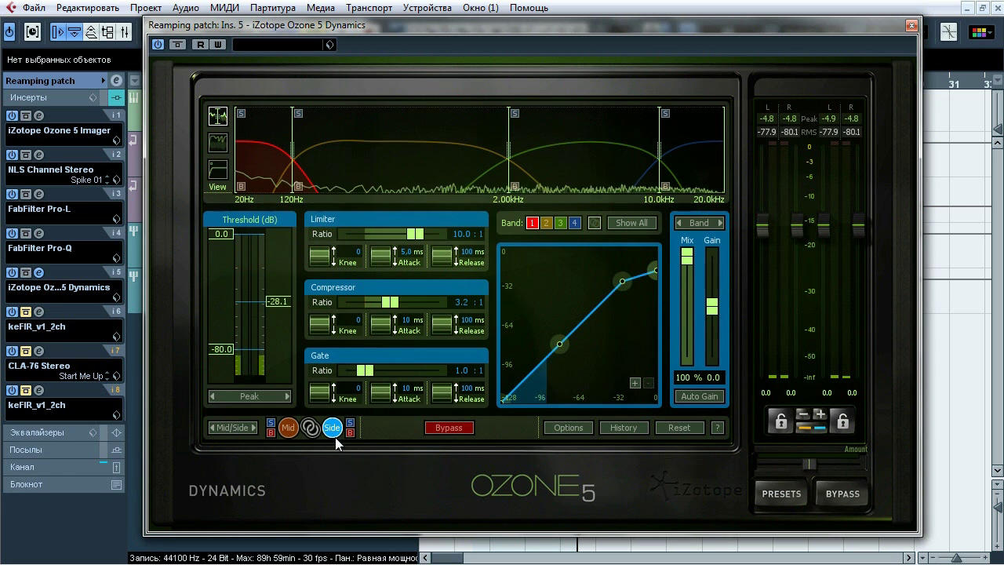
click(417, 146)
click(582, 152)
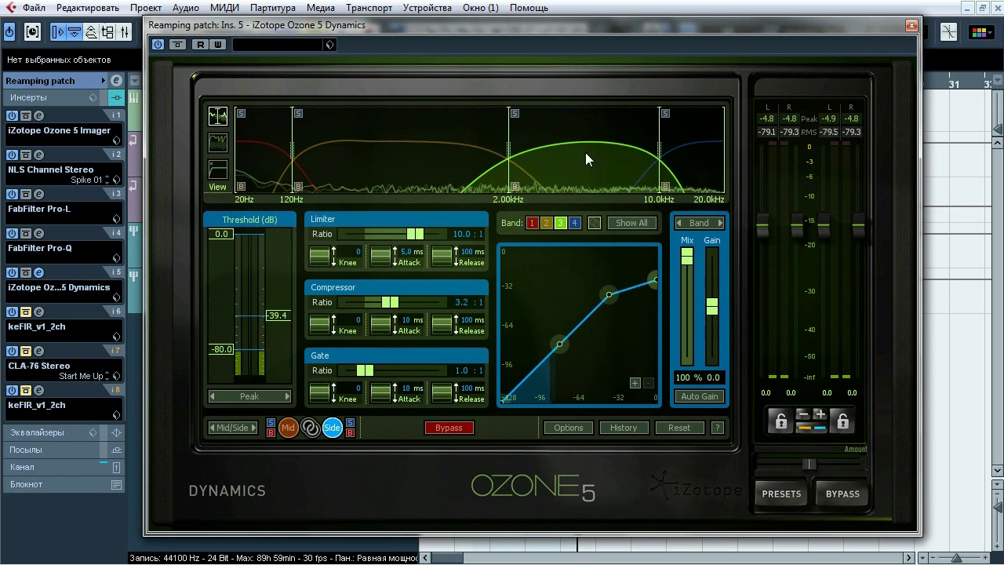
click(689, 154)
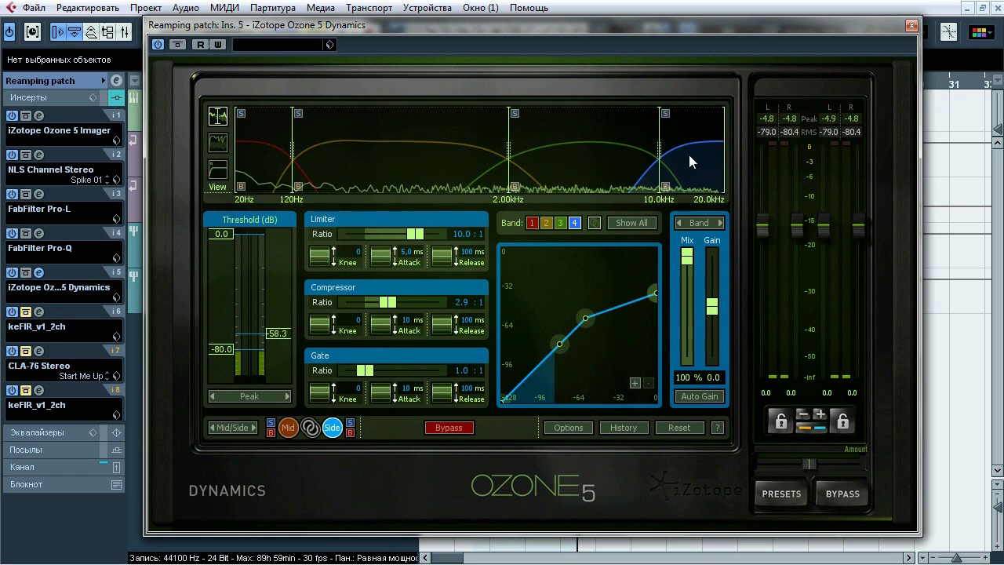
Step: Solo the Side channel during playback, check Bands 2, 1 and 3, compare Side processing with bypass, leave it unsoloed, and close Ozone 5 Dynamics
click(350, 421)
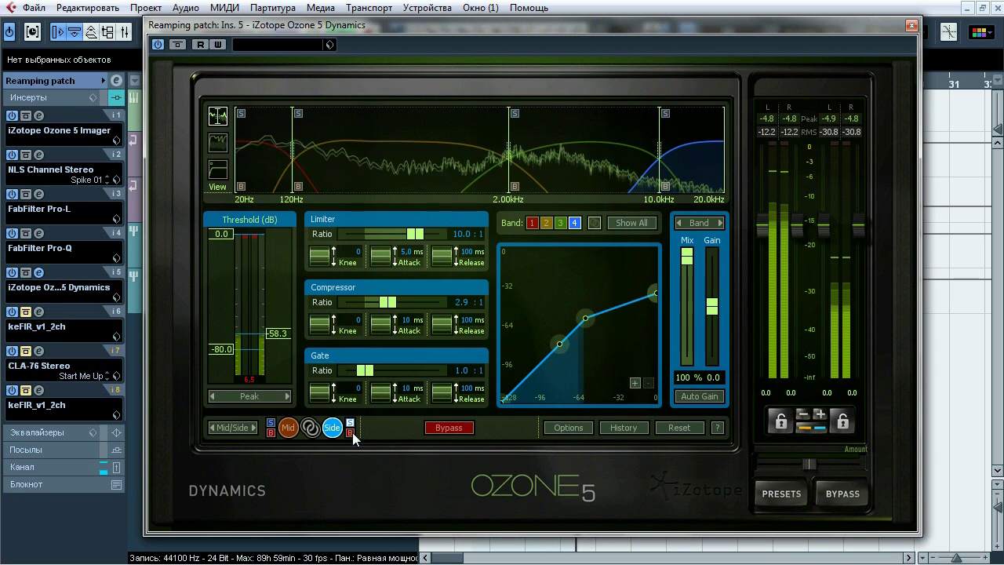
click(369, 170)
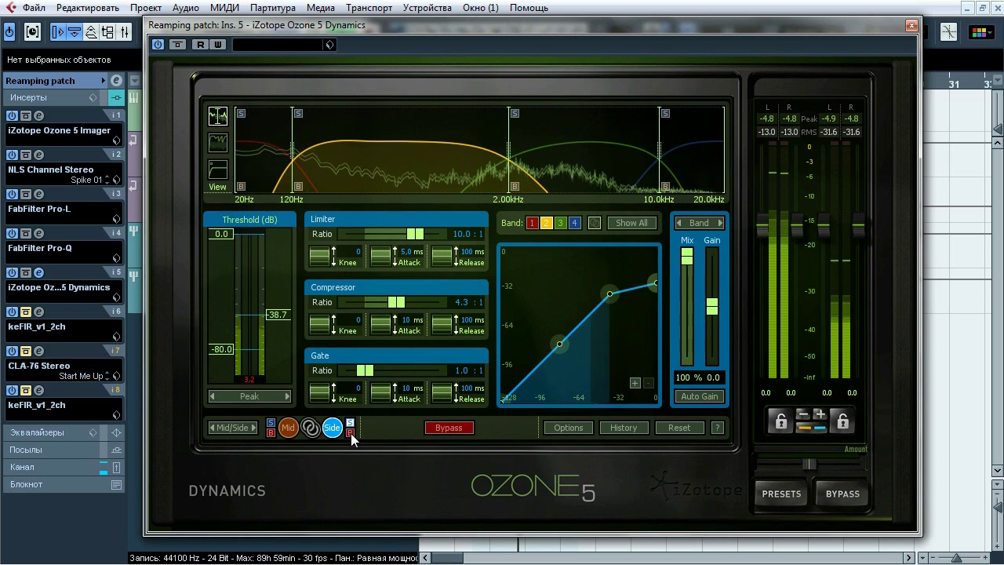
click(277, 174)
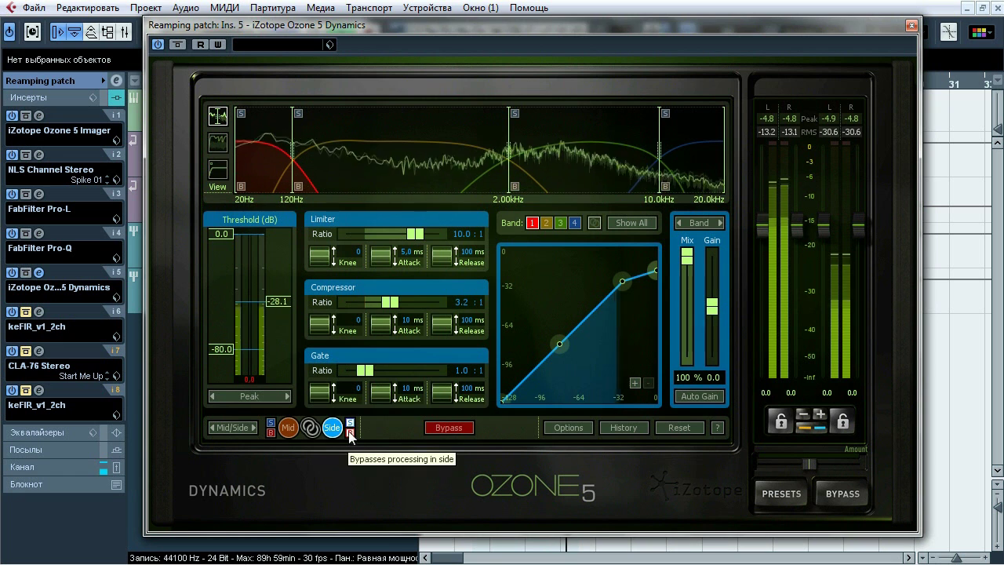
click(573, 172)
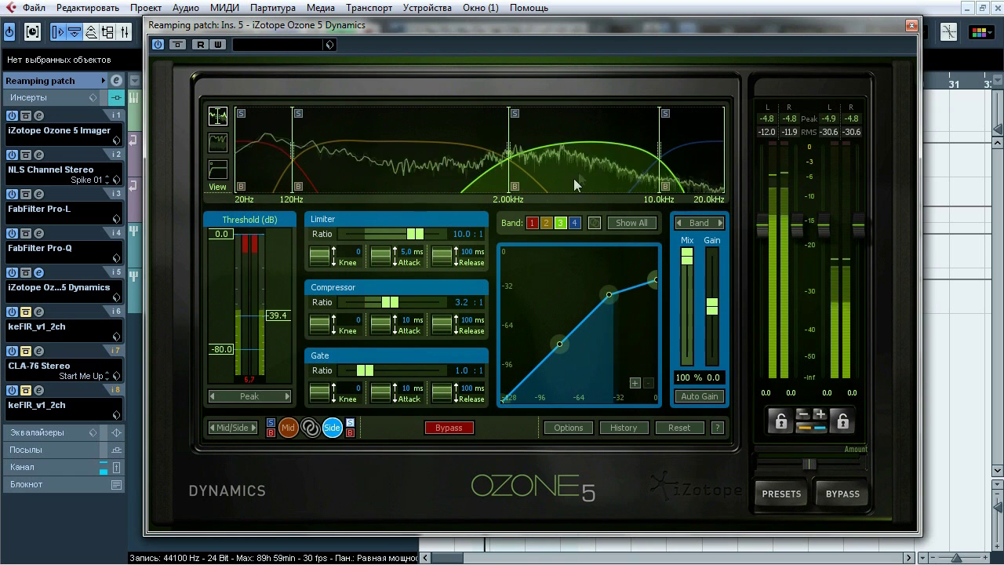
click(350, 432)
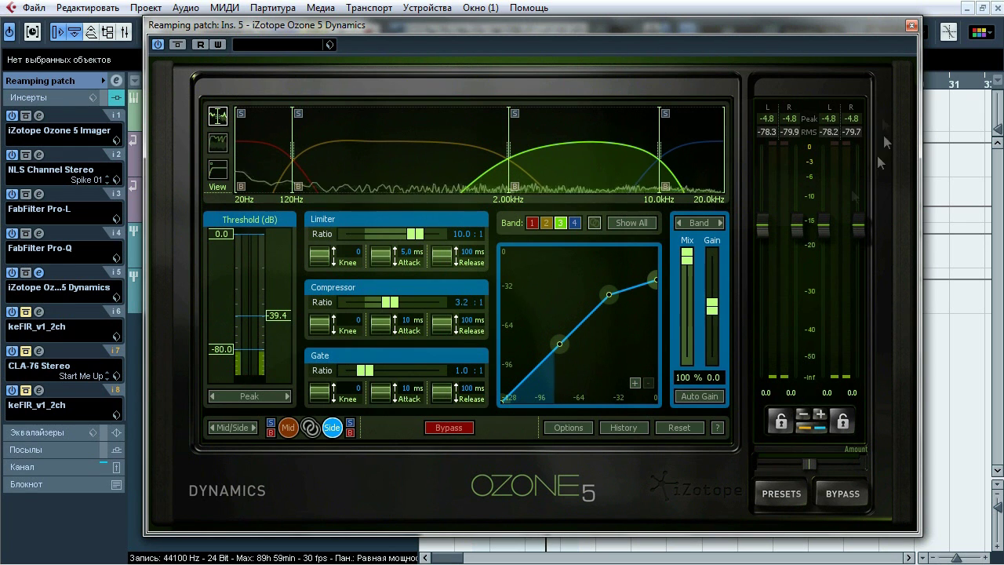
click(911, 26)
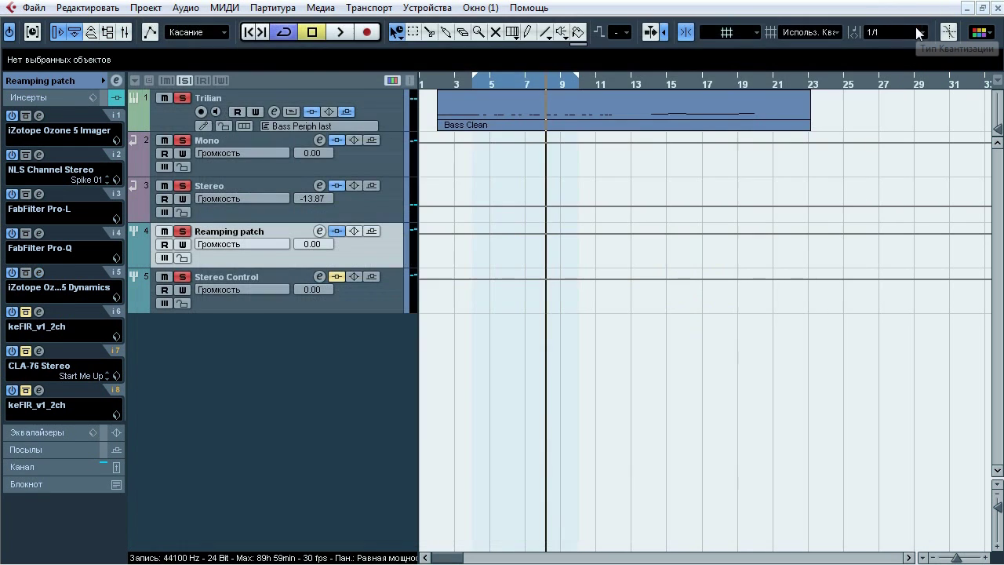
Step: Compare the bass with keFIR_v1_2ch in Reamping patch's sixth insert slot active and bypassed during playback, leave it active, and close it
click(39, 311)
drag(530, 107, 600, 146)
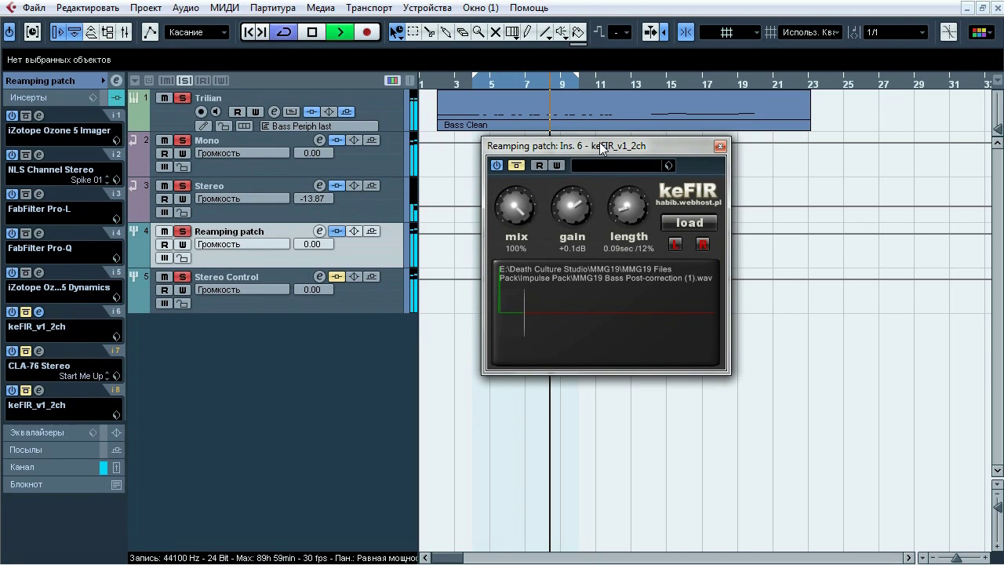
click(519, 166)
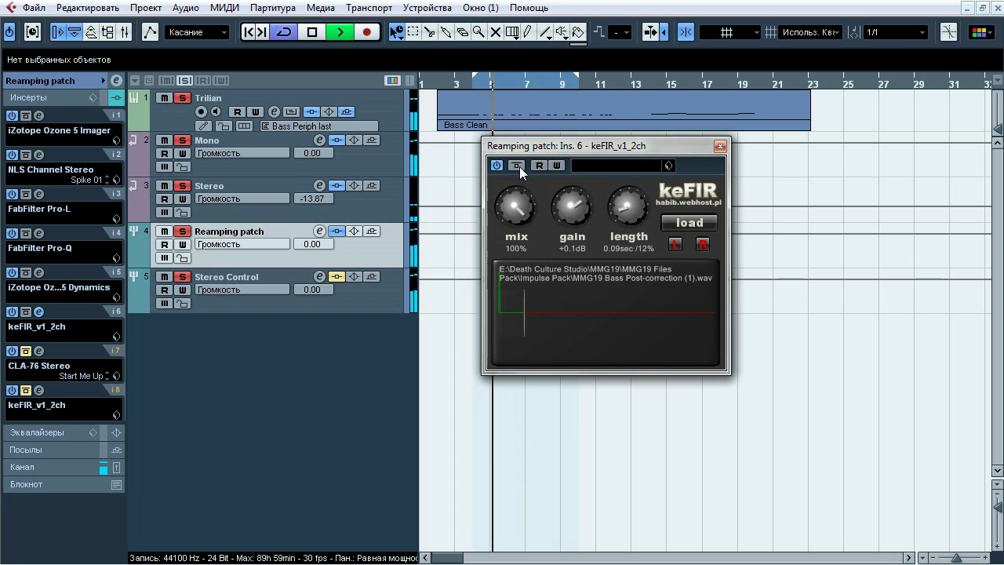
click(519, 167)
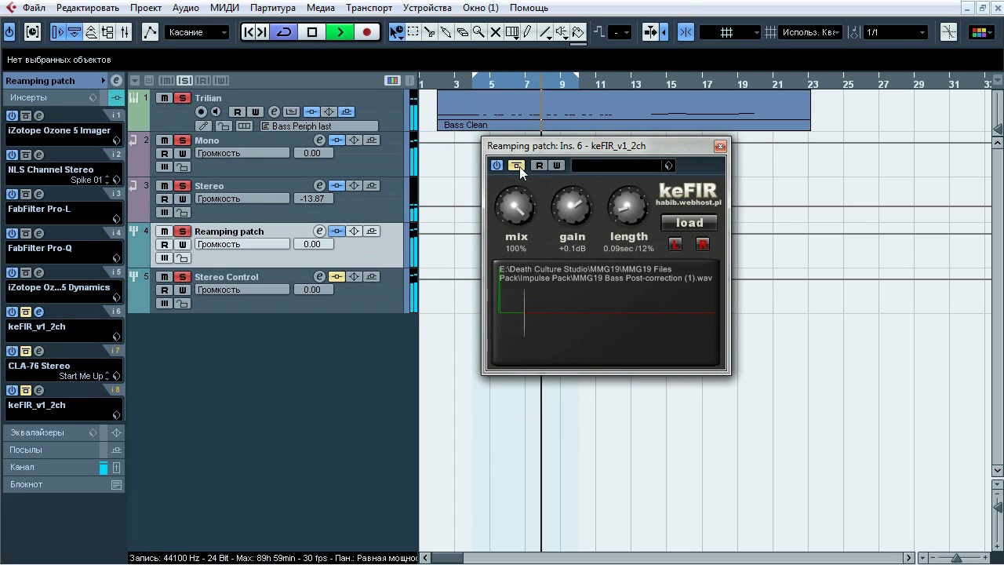
click(519, 166)
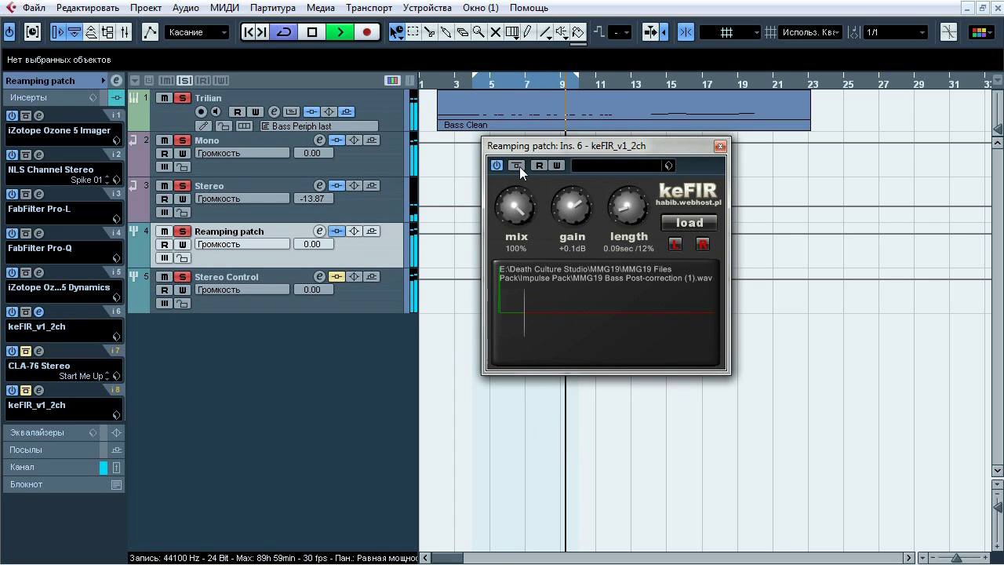
click(519, 166)
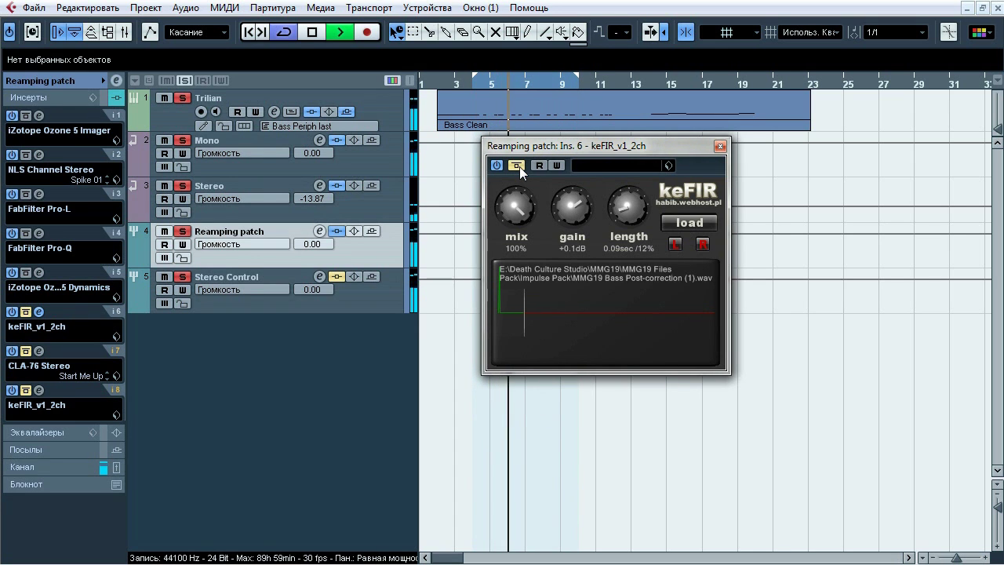
click(520, 166)
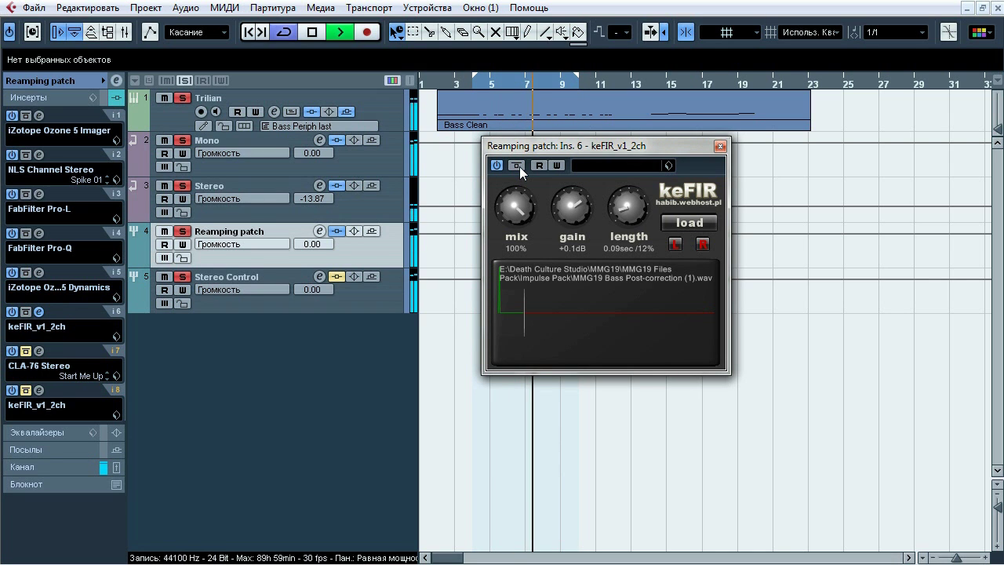
key(space)
click(720, 146)
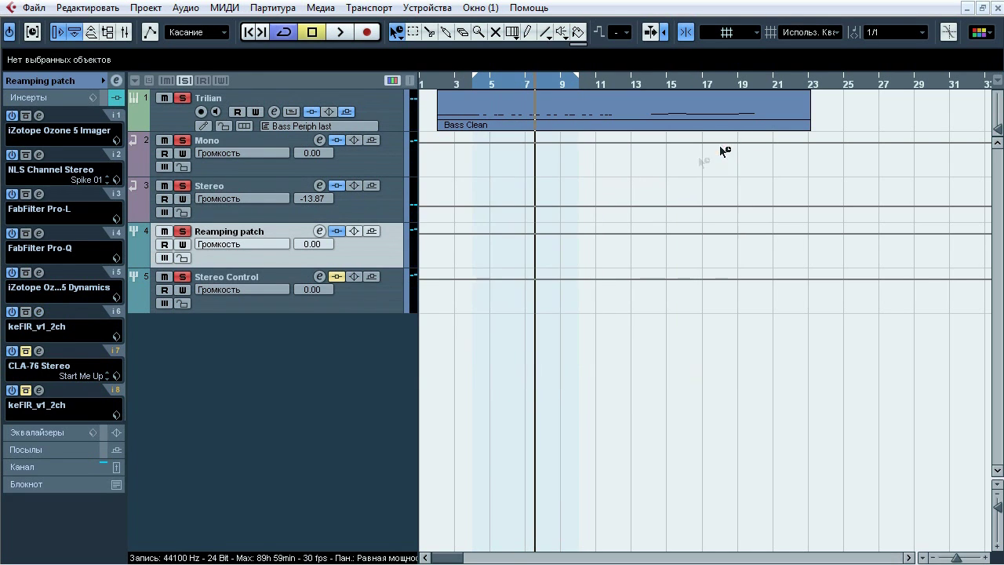
Step: Open CLA-76 Stereo in Reamping patch's seventh insert slot, move the cycle range to bars 14–20, and activate the compressor during playback
click(39, 353)
drag(418, 162, 416, 181)
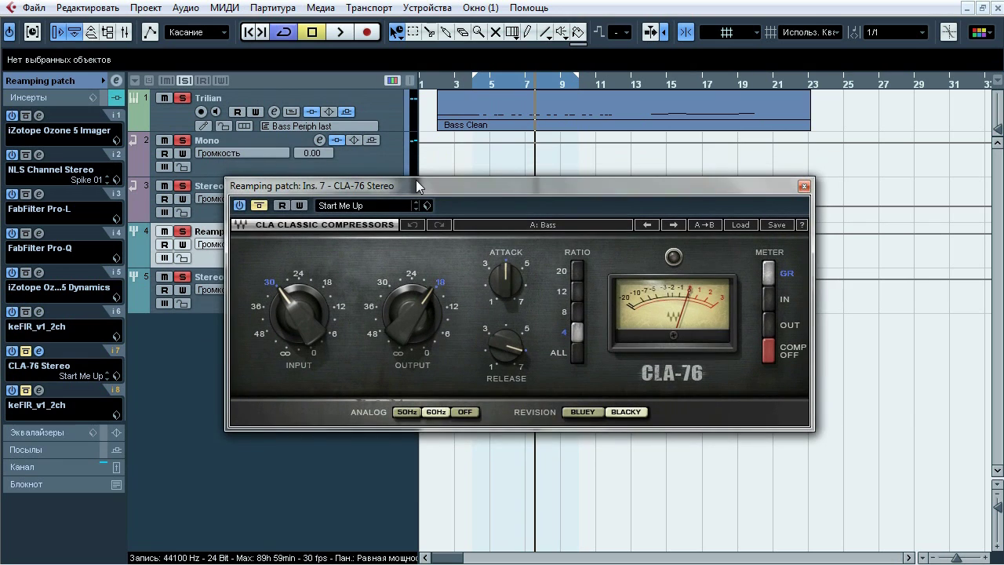
drag(529, 78, 712, 85)
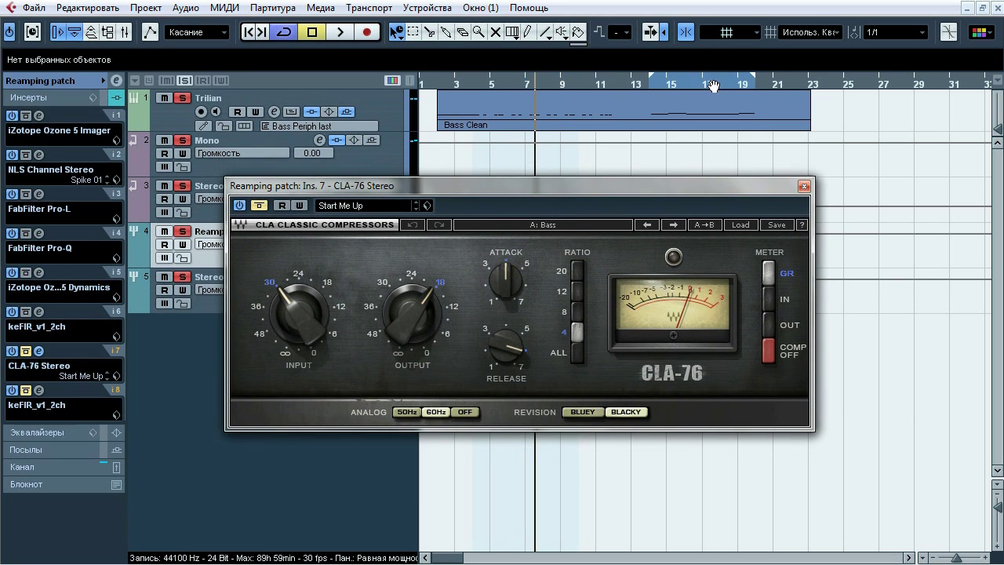
key(space)
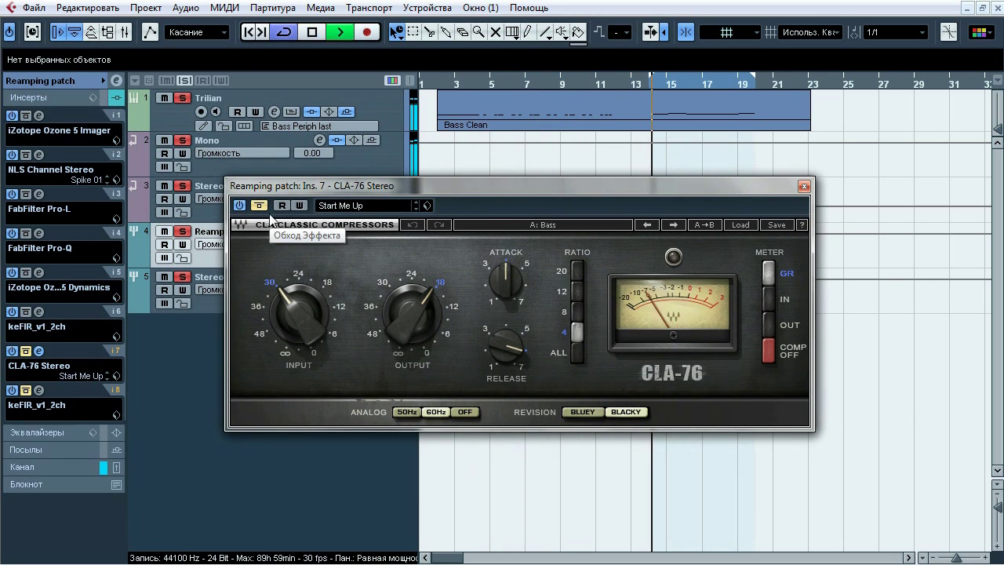
click(265, 208)
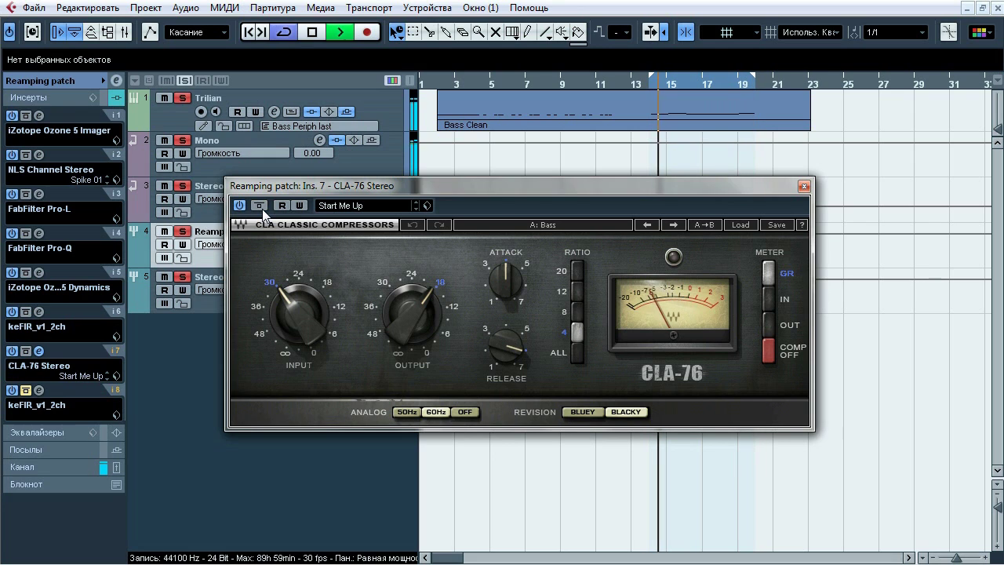
Step: Compare the bass with CLA-76 Stereo active and bypassed during playback over the earlier bars, leave it active, and close it
key(space)
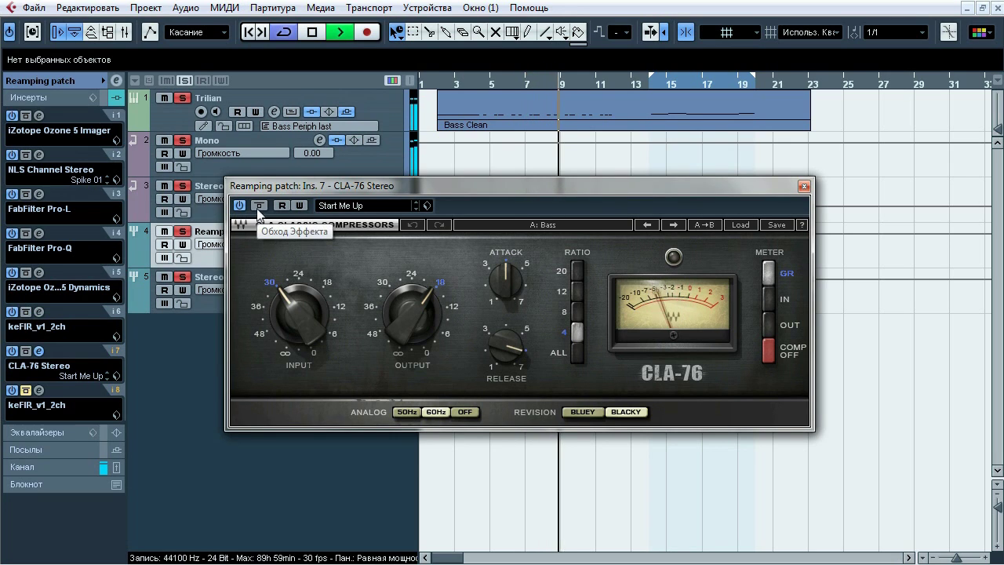
click(260, 207)
click(259, 206)
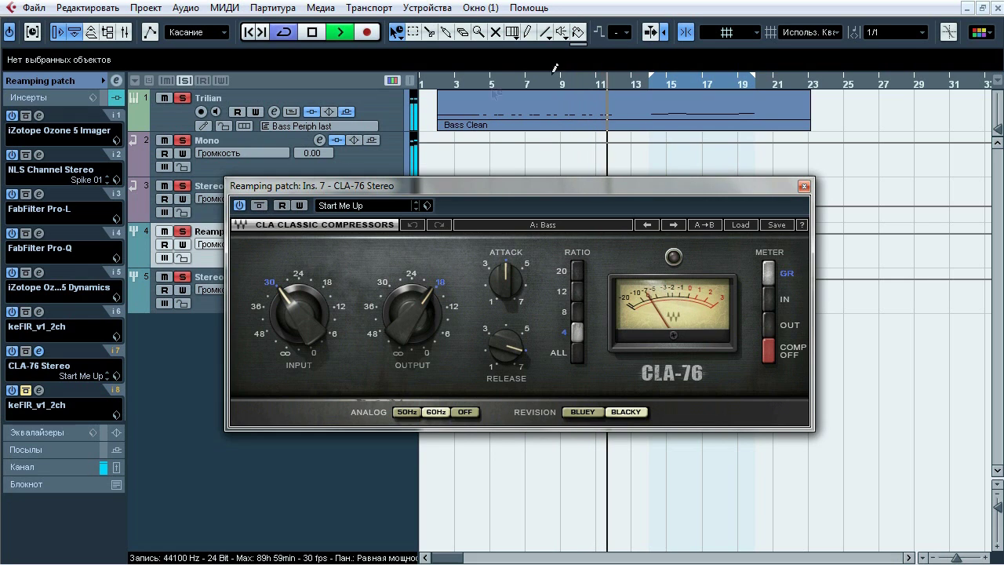
key(space)
click(473, 83)
key(space)
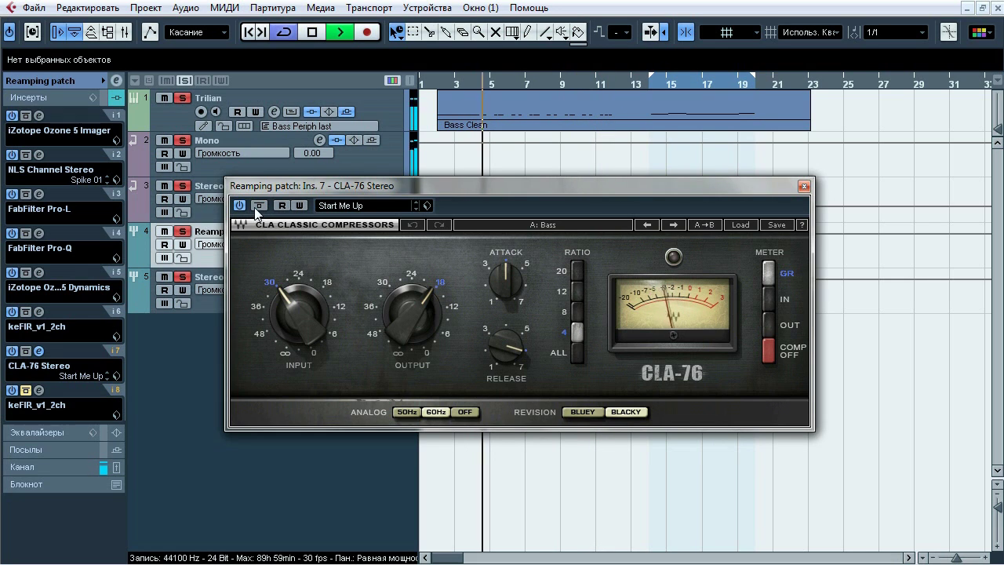
click(258, 207)
click(259, 205)
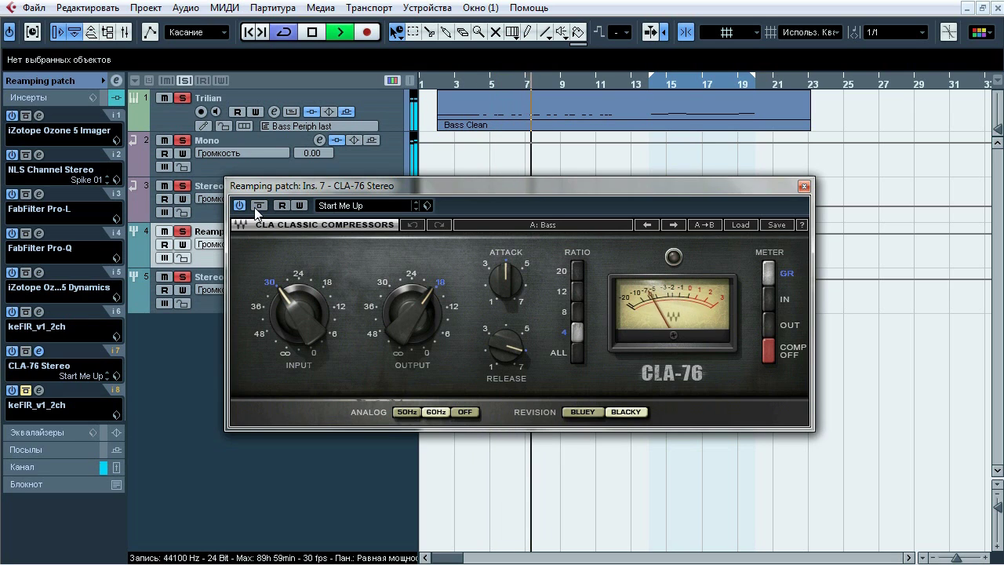
click(258, 206)
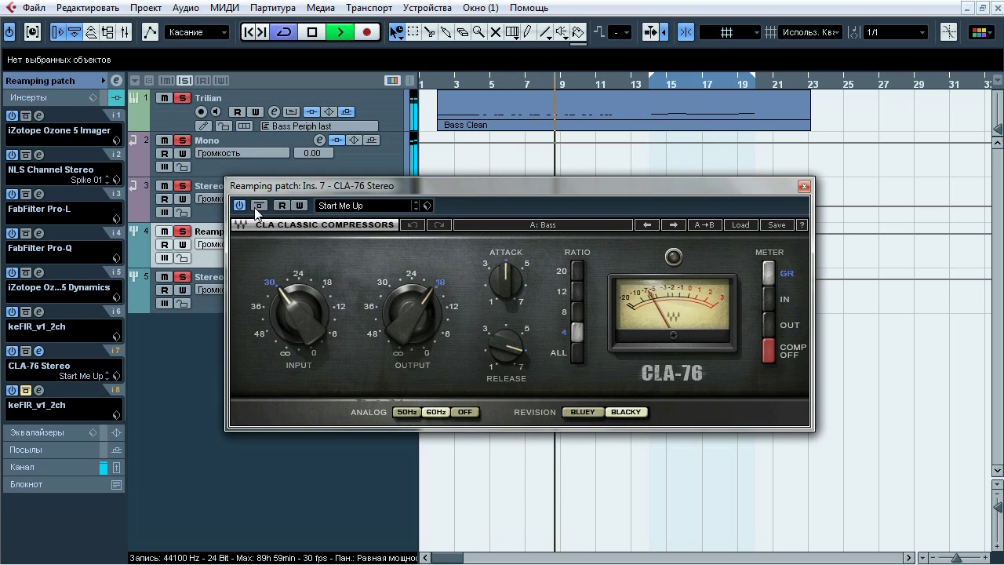
click(258, 208)
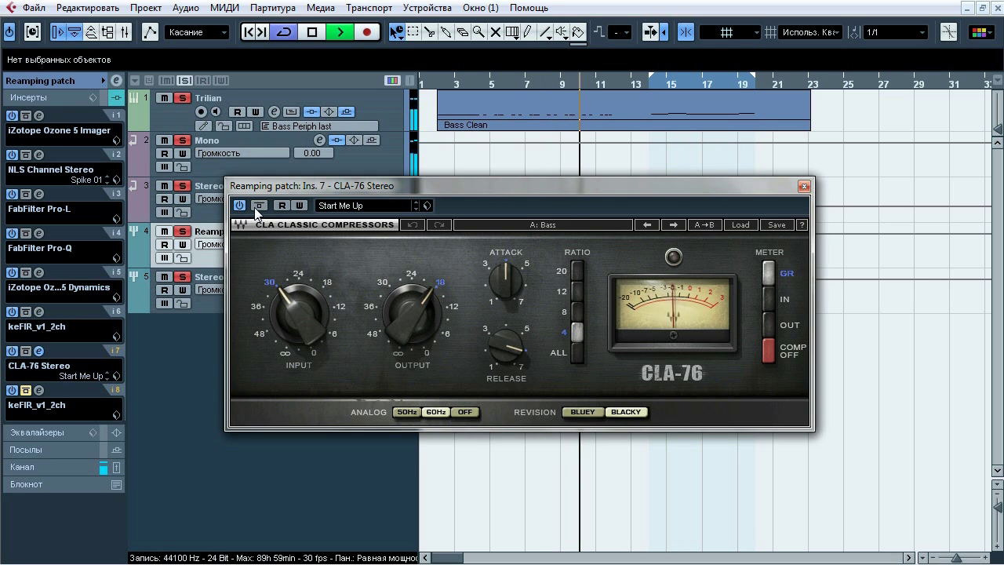
key(space)
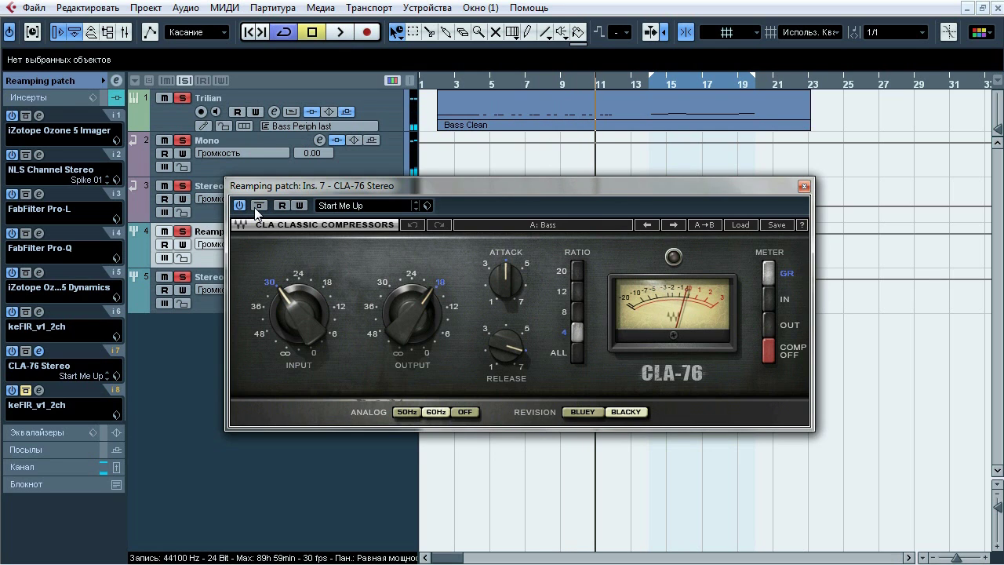
click(804, 187)
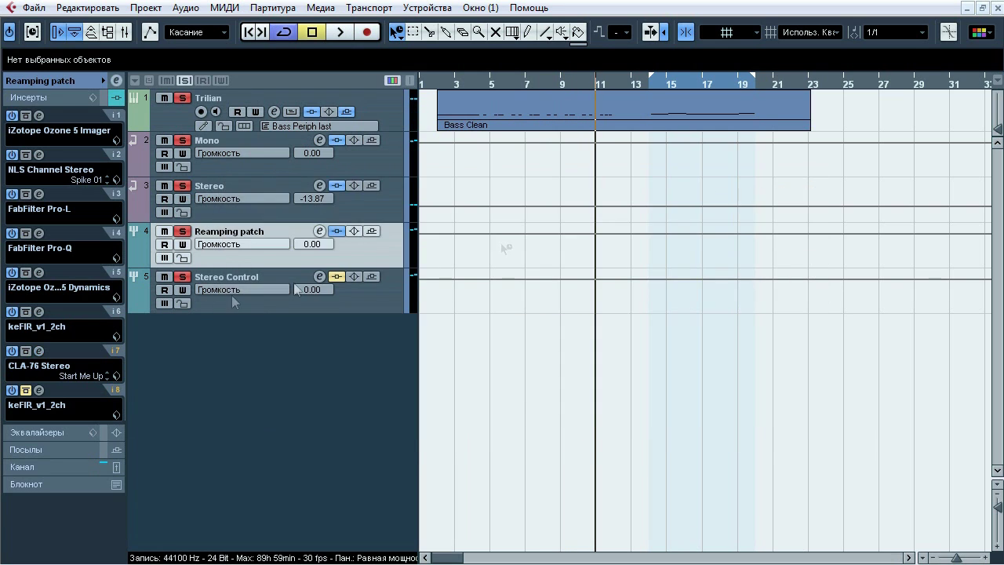
Step: Compare the bass with keFIR_v1_2ch in Reamping patch's eighth insert slot bypassed and active during playback, leave it active, and close it
click(41, 390)
drag(521, 144, 552, 175)
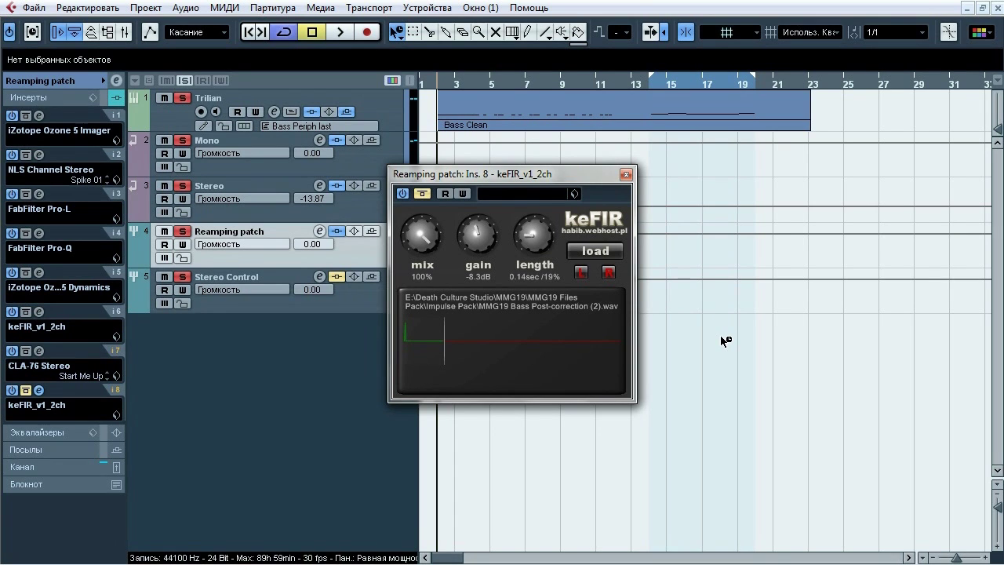
key(space)
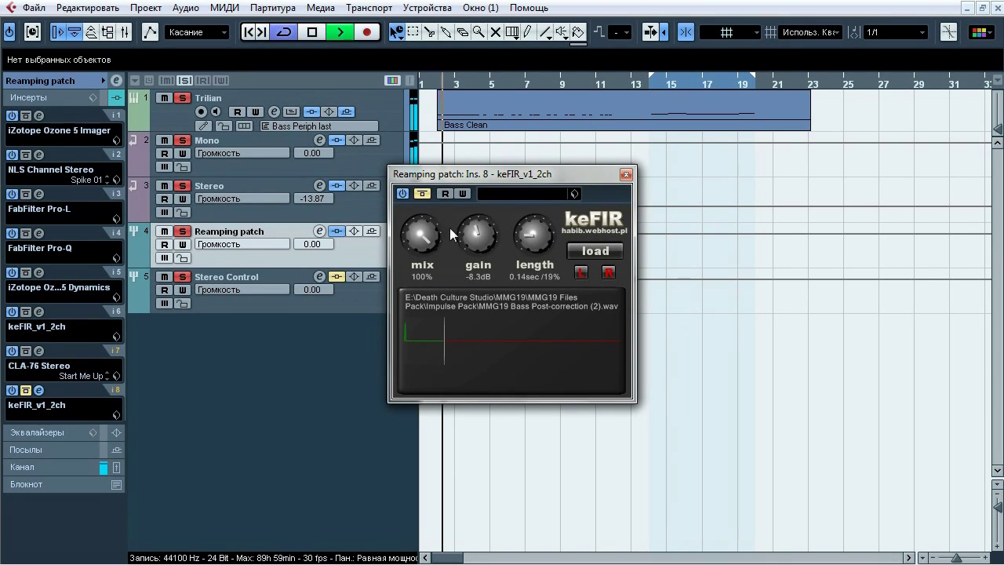
click(422, 194)
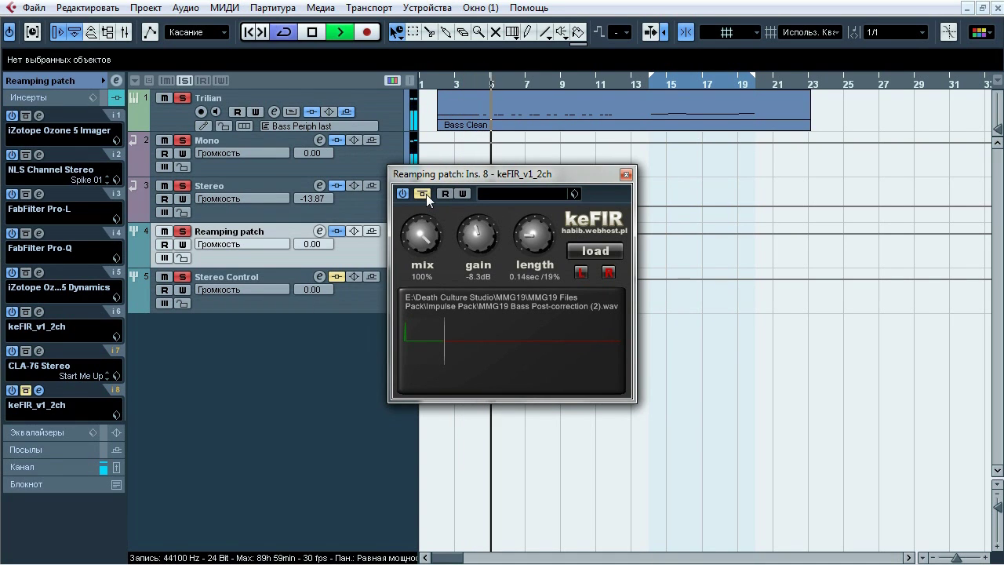
click(425, 194)
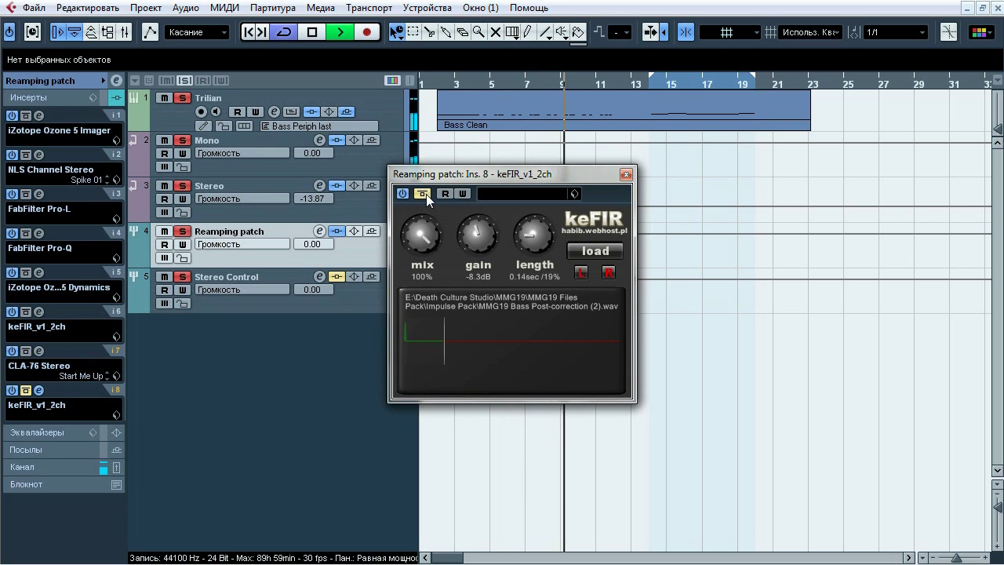
click(426, 194)
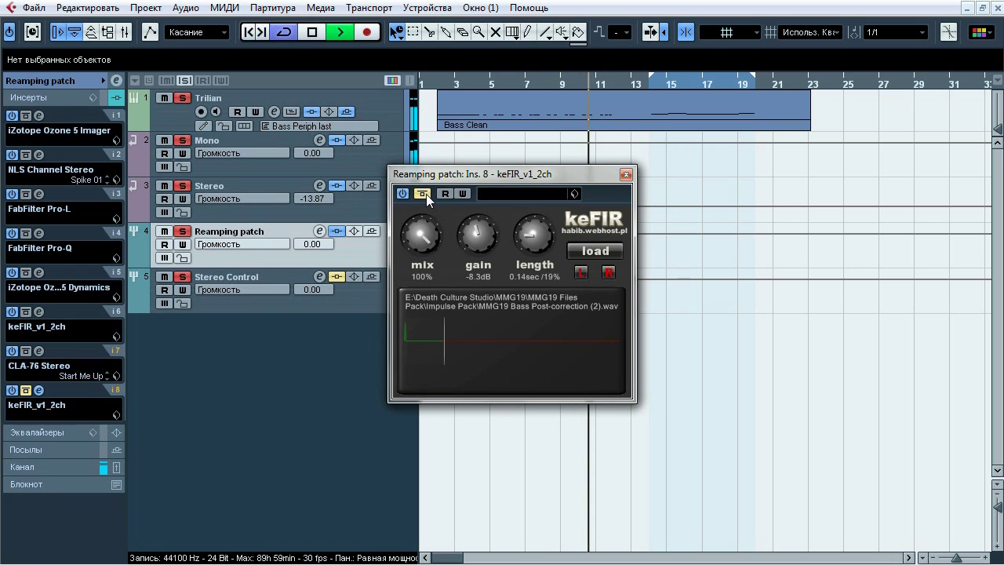
click(426, 194)
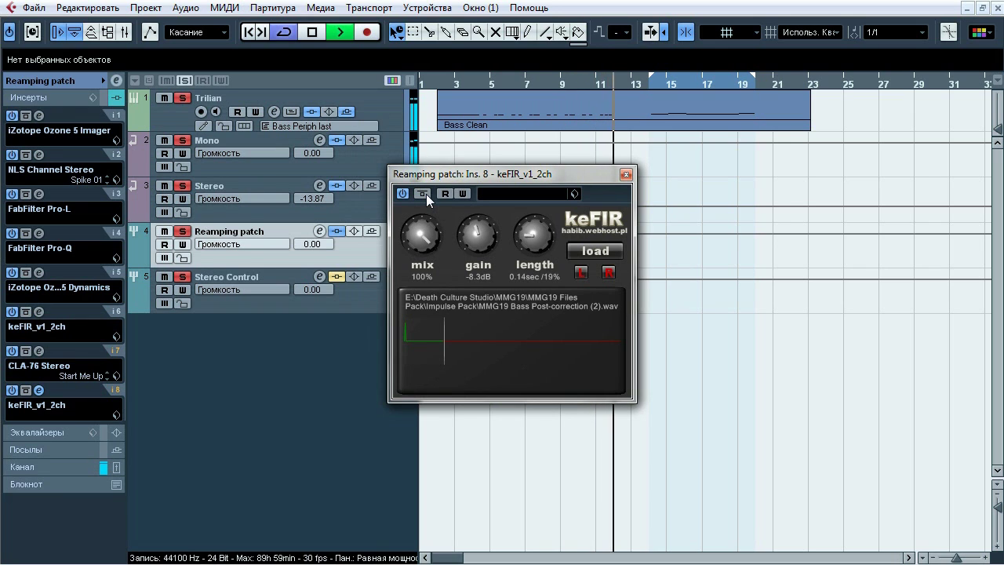
key(space)
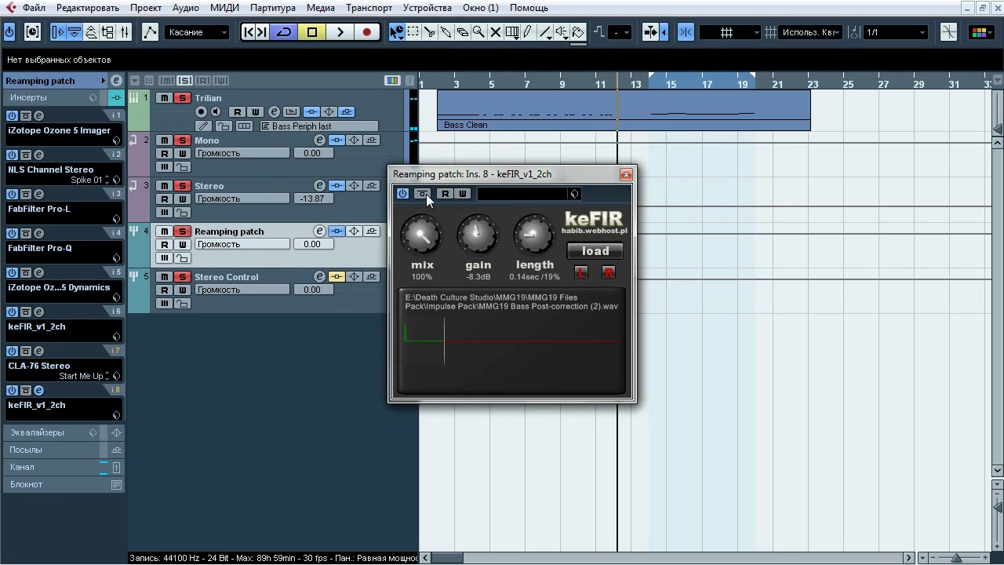
click(625, 174)
Step: Review the output routing of Reamping patch and Stereo Control, and show Stereo Control's inserts
click(79, 79)
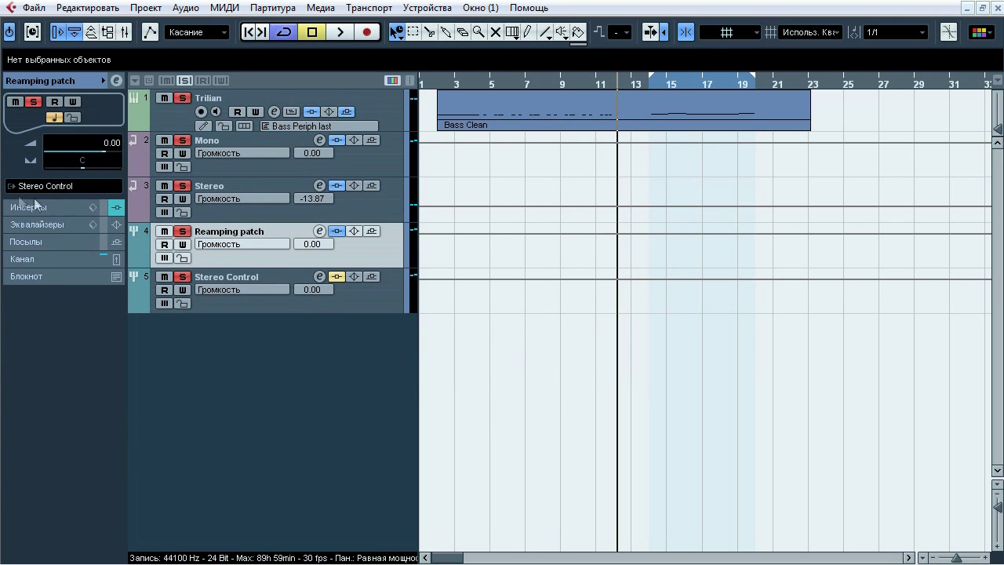
click(259, 274)
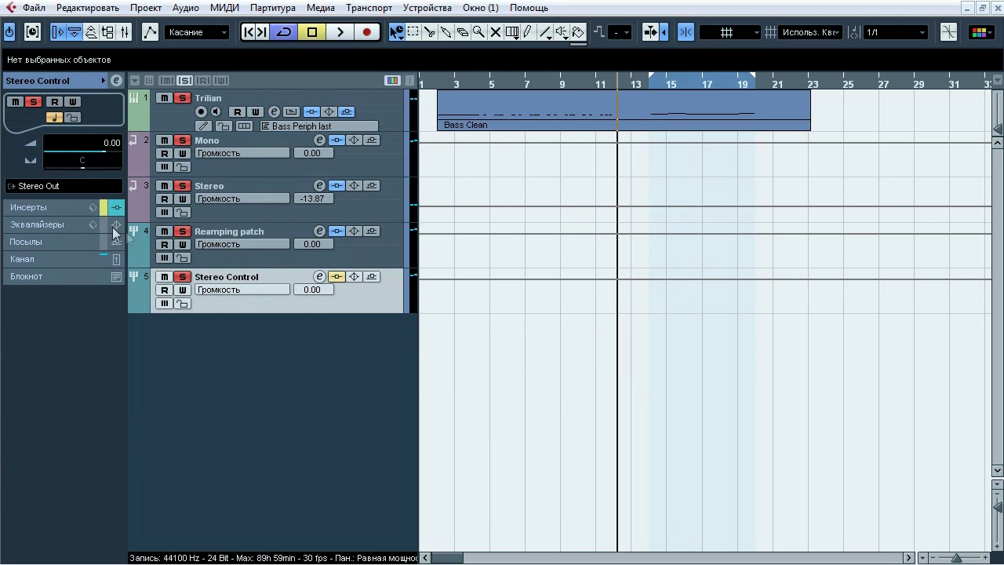
click(55, 208)
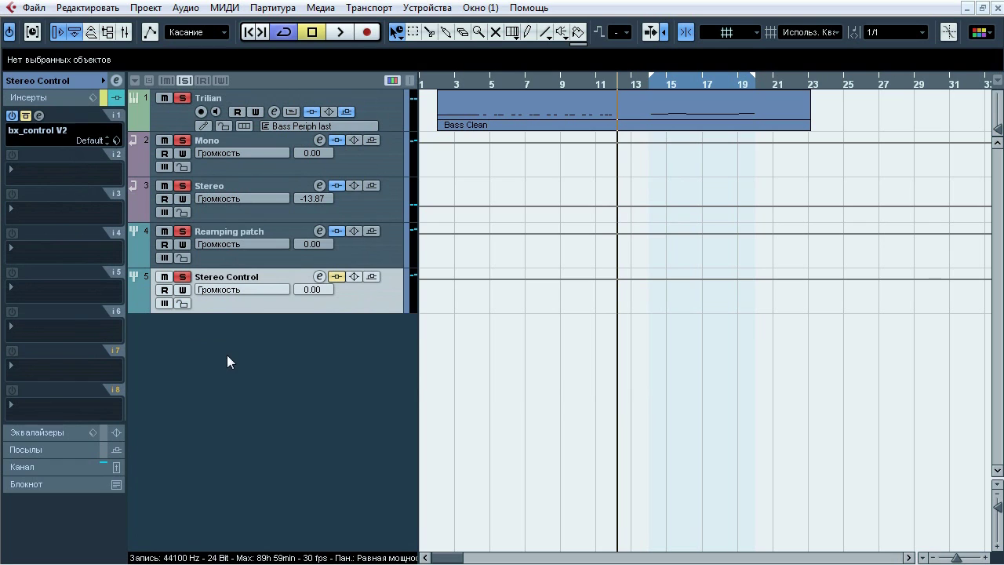
Step: Open bx_control V2 in Stereo Control's first insert slot, compare it active and bypassed during playback from bar 14, and leave it active
click(651, 84)
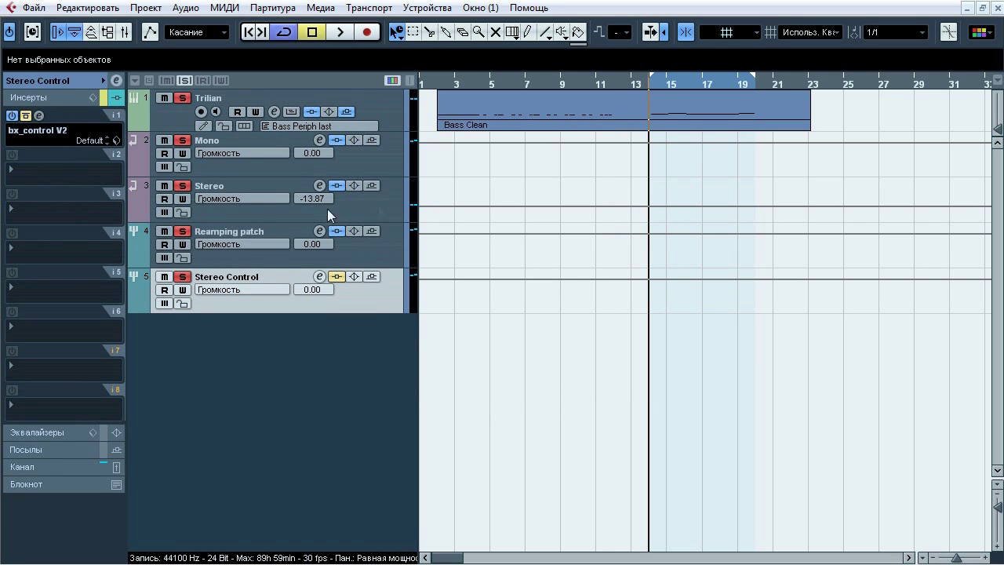
click(41, 115)
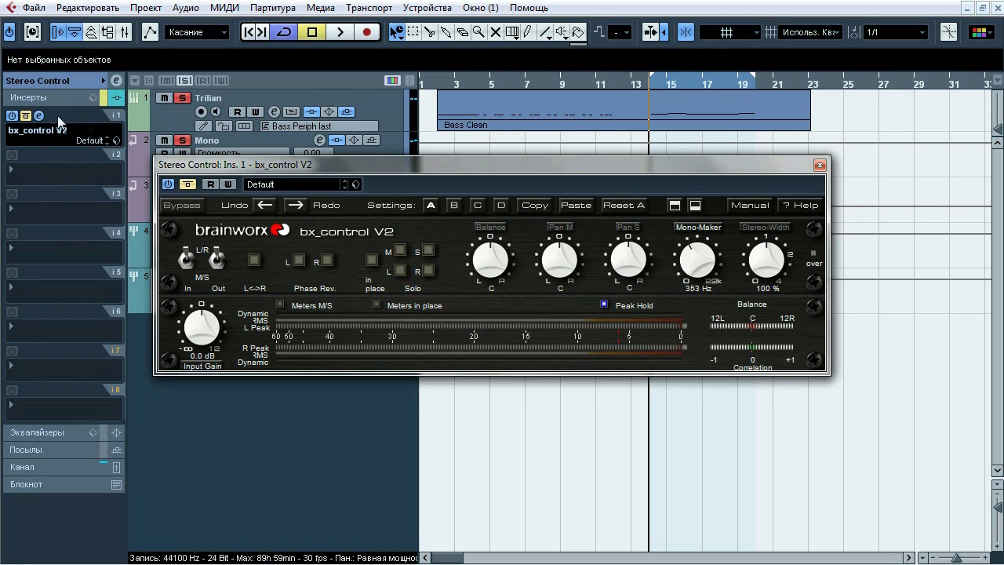
drag(410, 162, 421, 194)
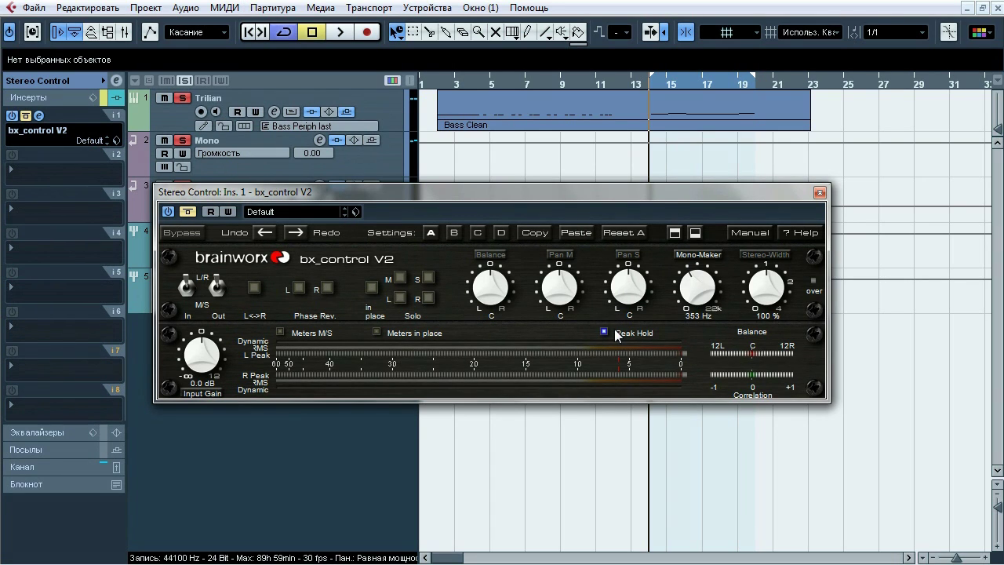
key(space)
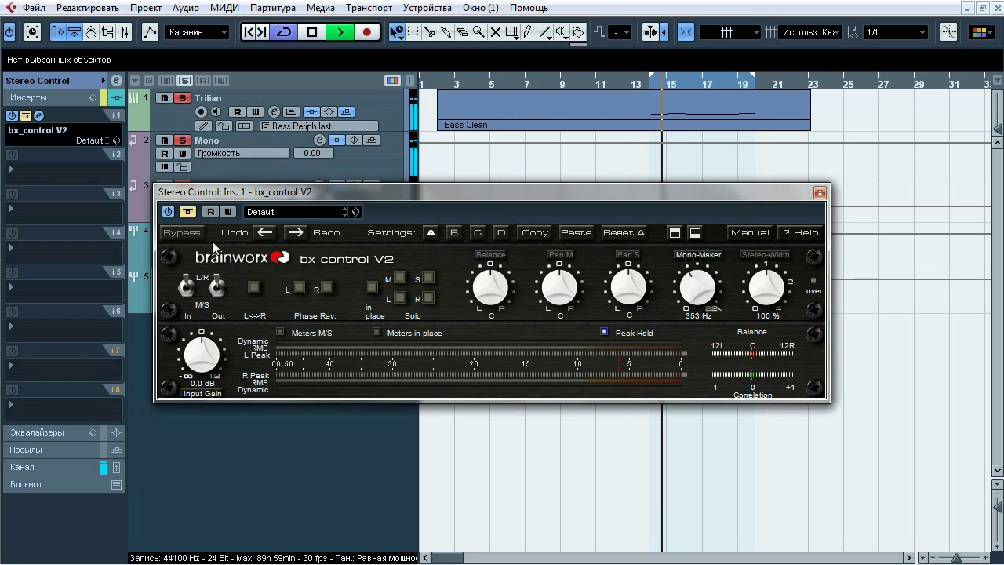
click(193, 215)
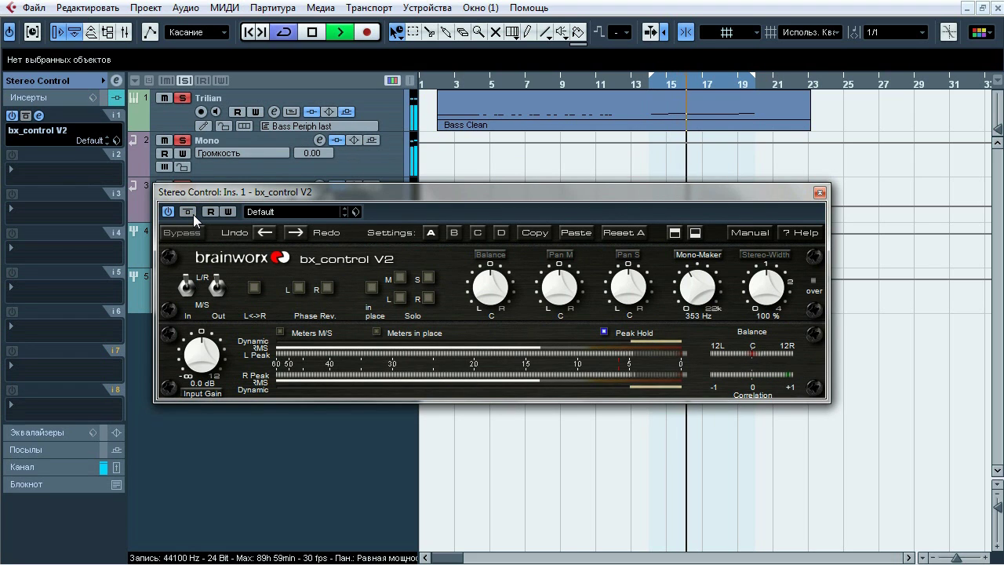
click(193, 214)
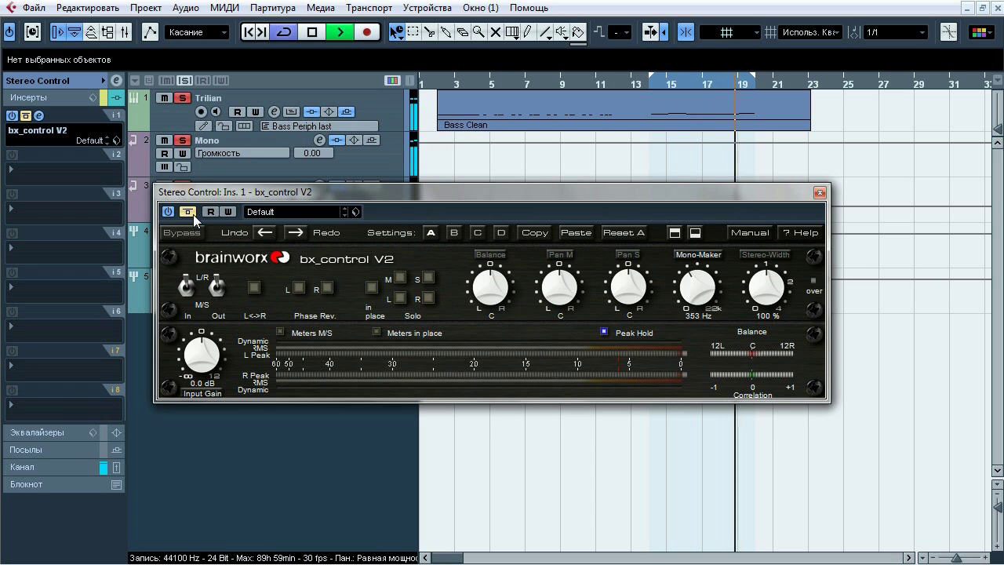
click(193, 214)
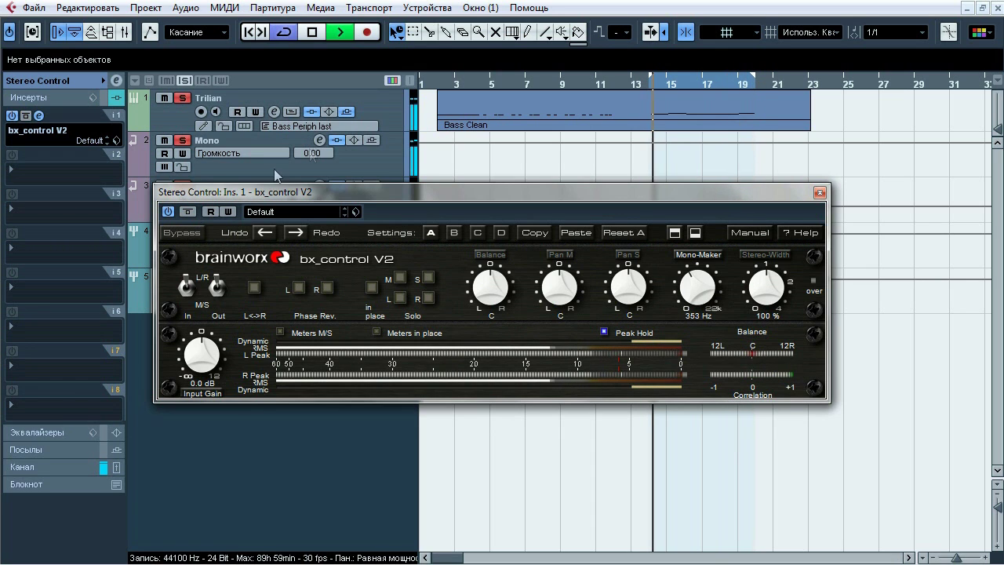
Step: During playback from the start of the bass part, compare Mono-Maker off and on and bx_control V2 bypassed, leaving both active
click(447, 83)
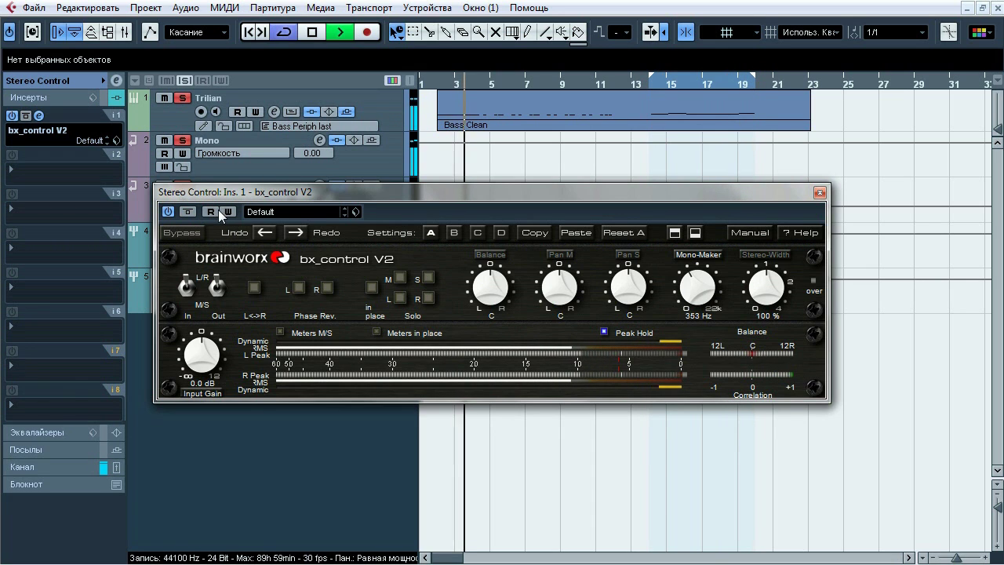
click(706, 256)
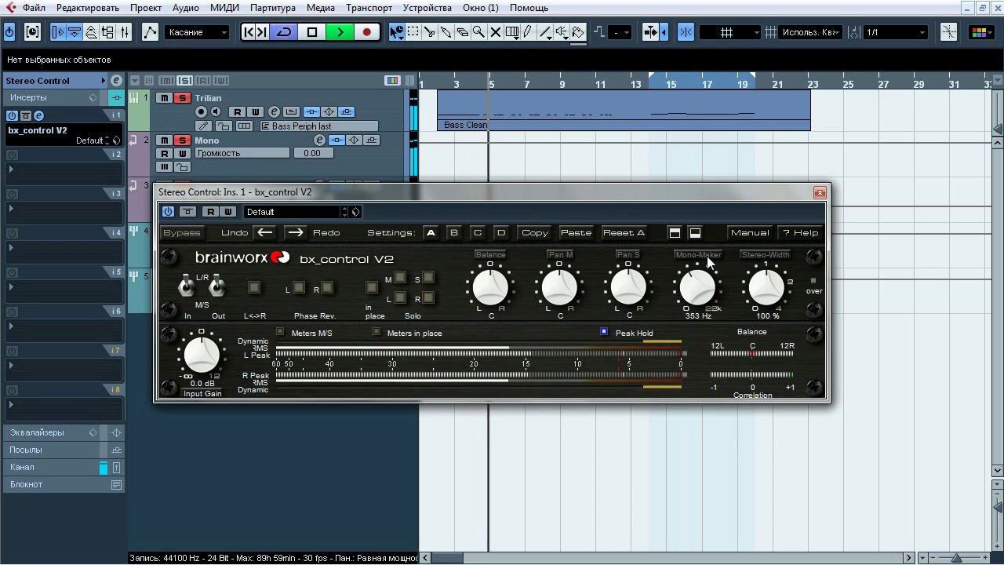
click(706, 256)
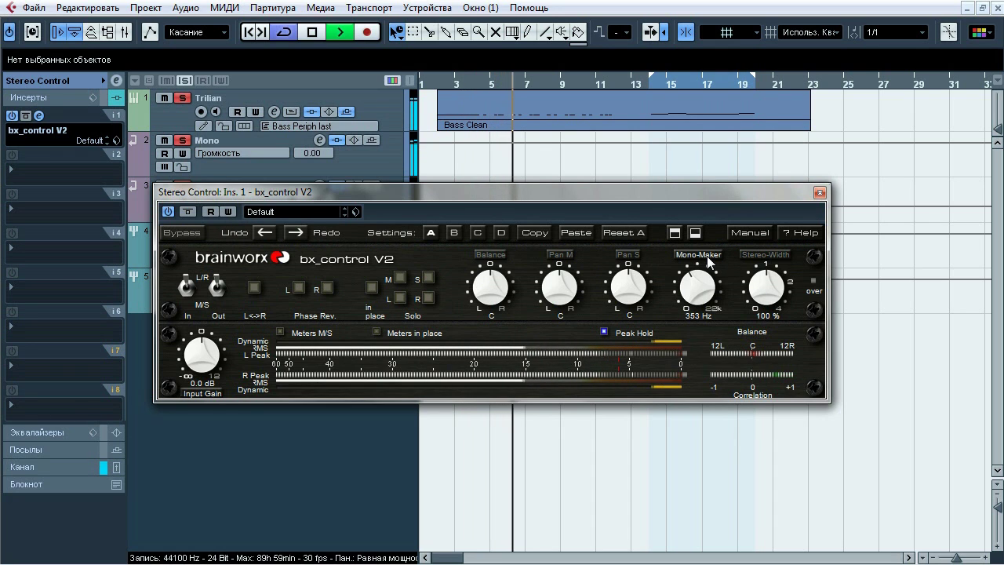
click(188, 212)
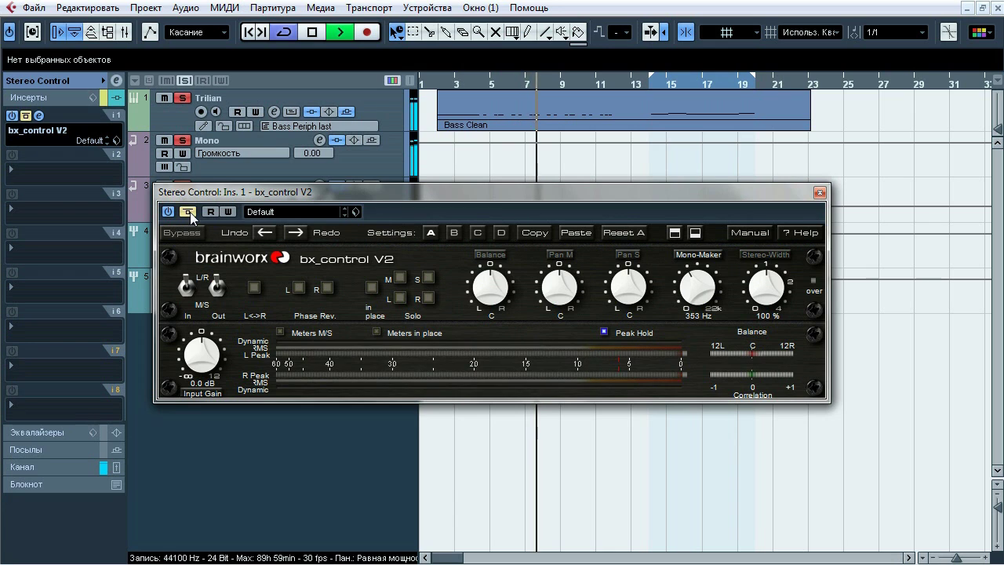
click(188, 211)
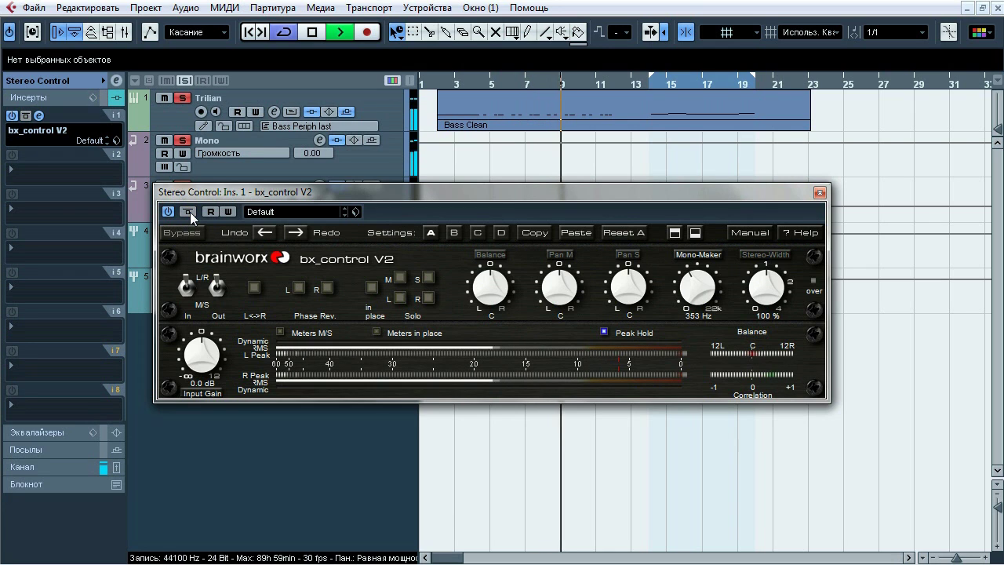
key(space)
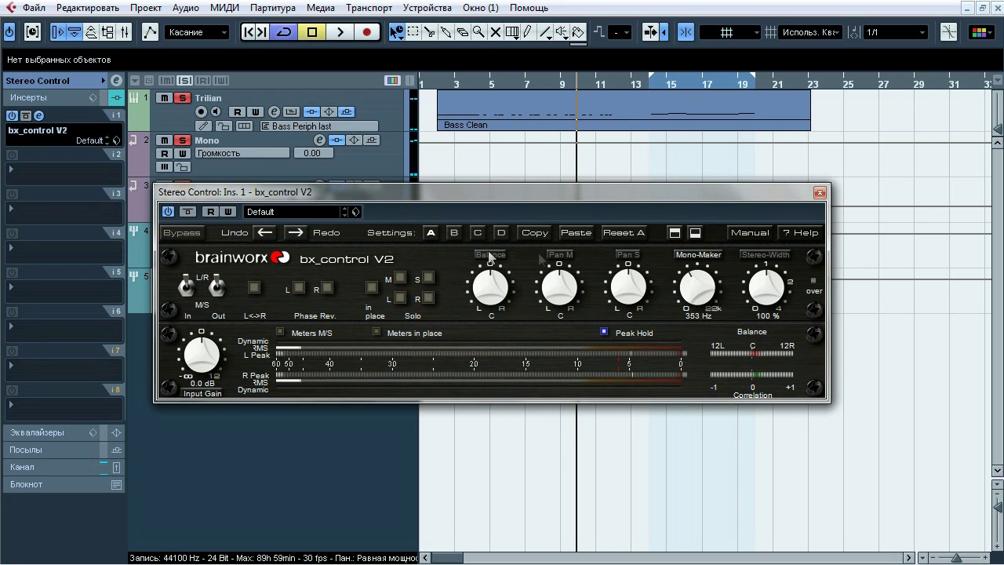
Step: Close bx_control V2, open the Bass Clean MIDI part for editing, and select its notes from 7.3.1 onward
click(820, 192)
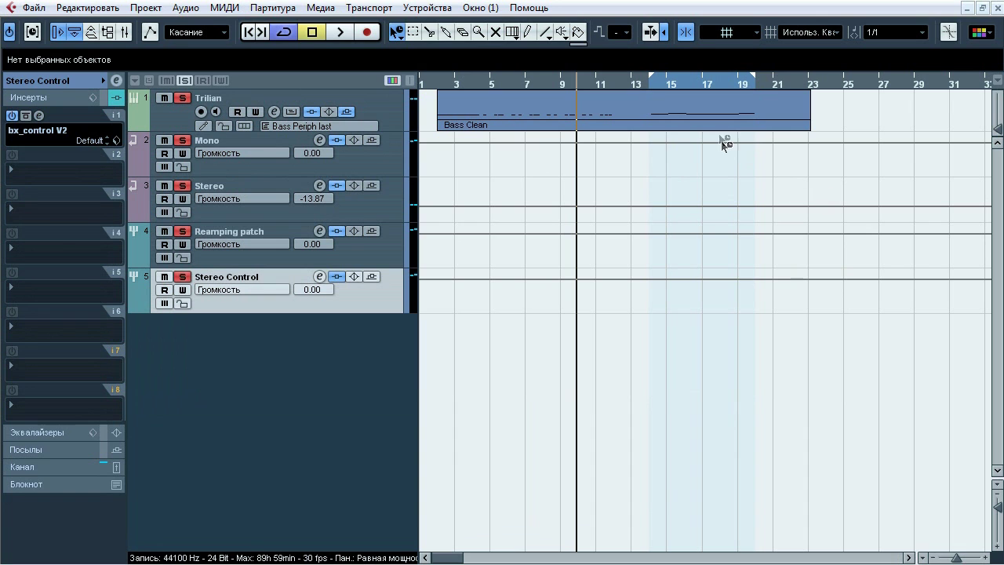
double_click(722, 119)
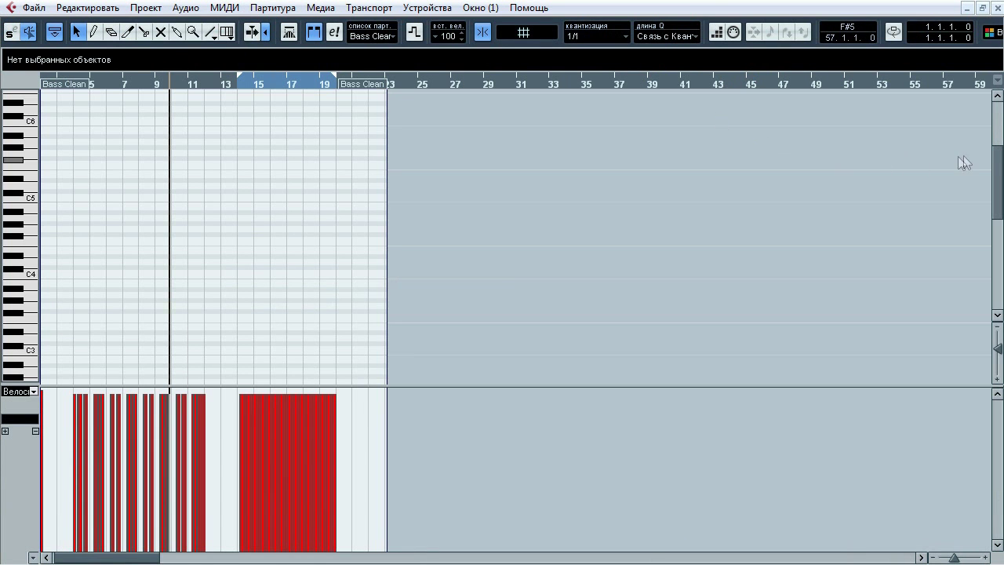
drag(996, 165, 994, 246)
drag(330, 294, 108, 181)
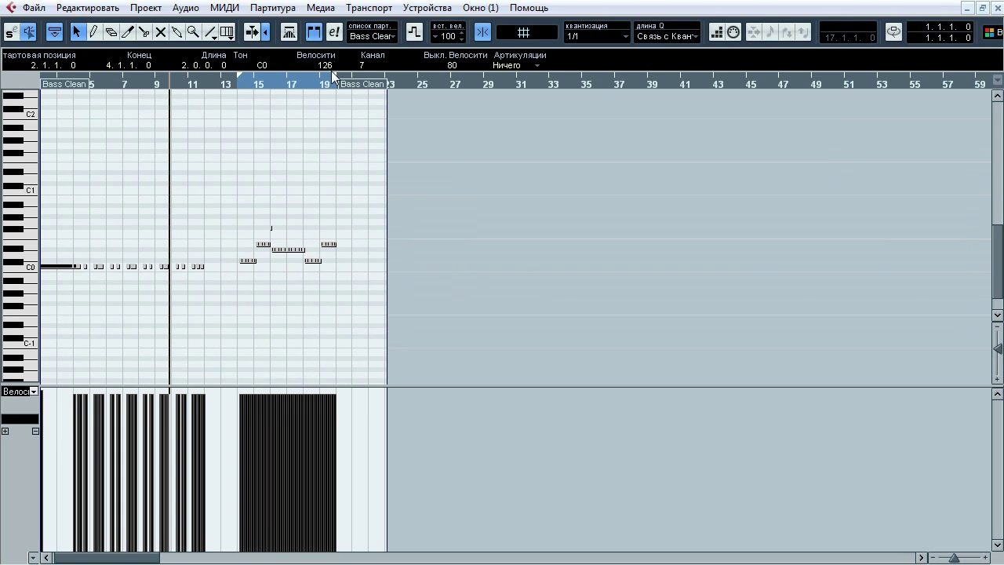
click(430, 338)
drag(444, 309, 130, 181)
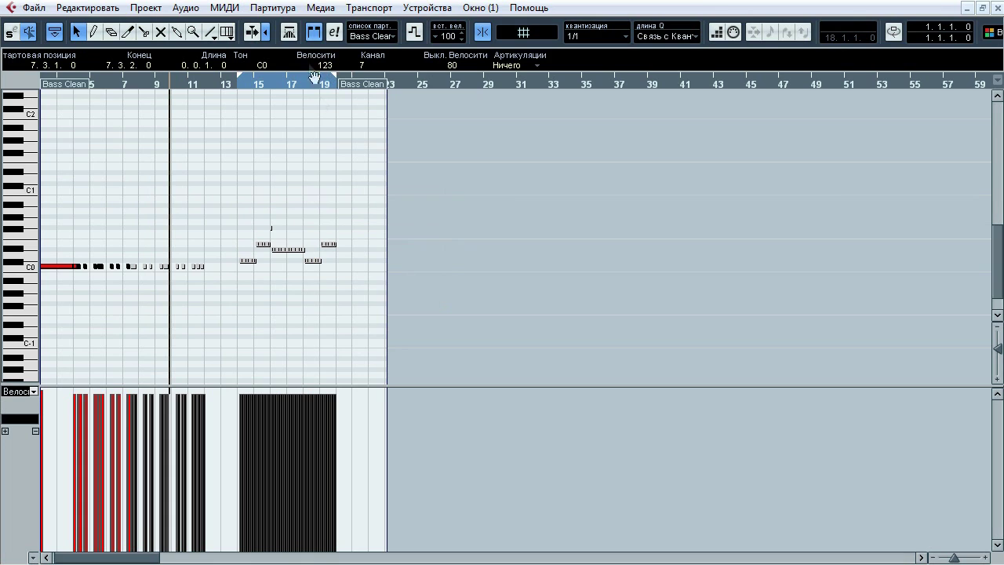
Step: Set the selected bass notes' velocity to 101 and compare it with the original velocity through undo and redo, playing from bars 14 and 8
click(242, 85)
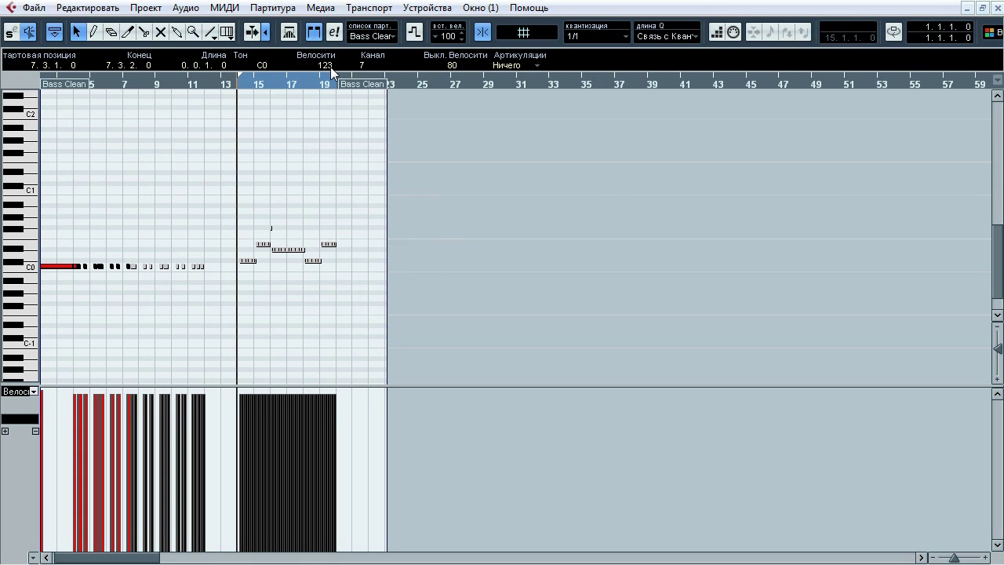
drag(331, 72, 332, 121)
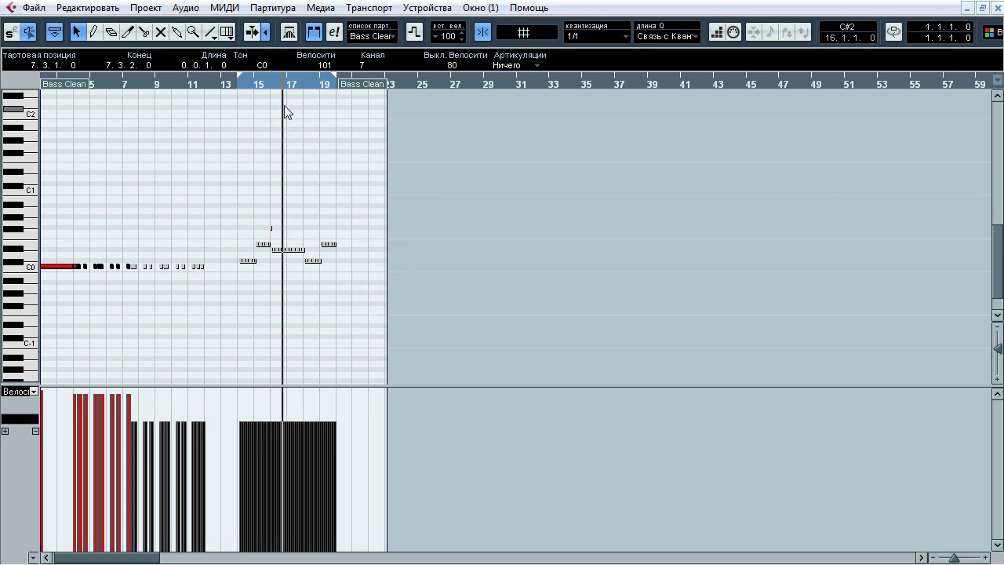
key(ctrl+z)
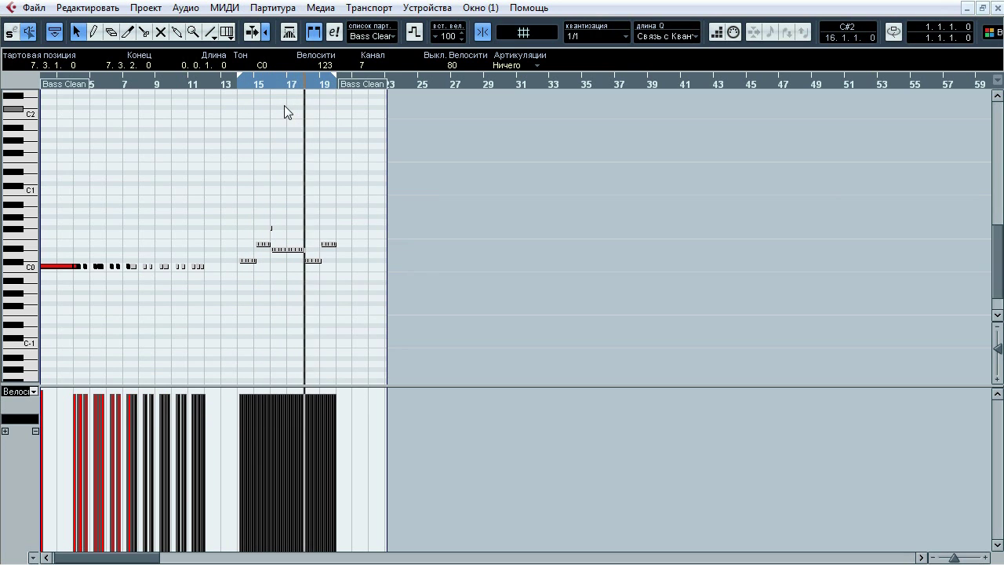
click(133, 86)
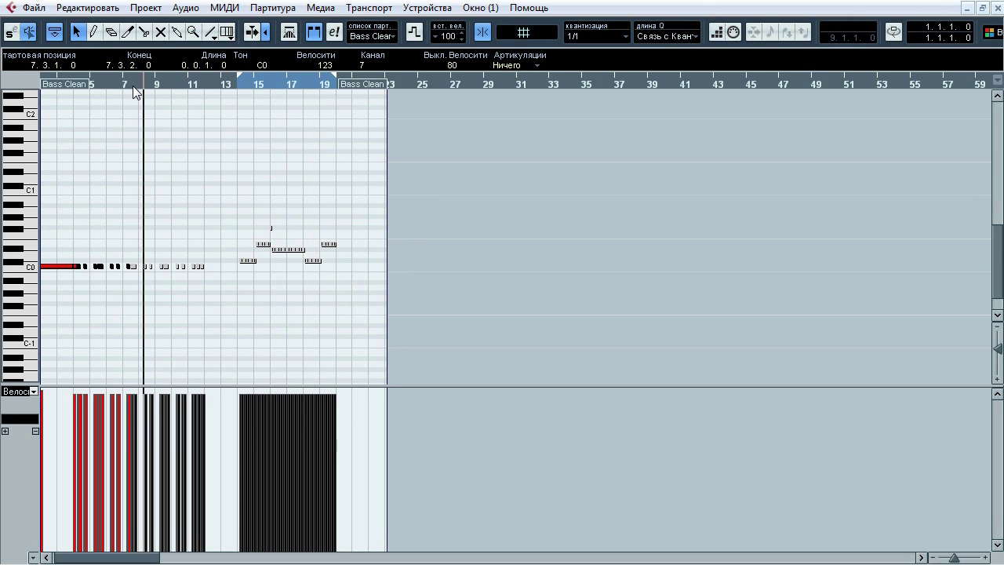
key(ctrl+shift+z)
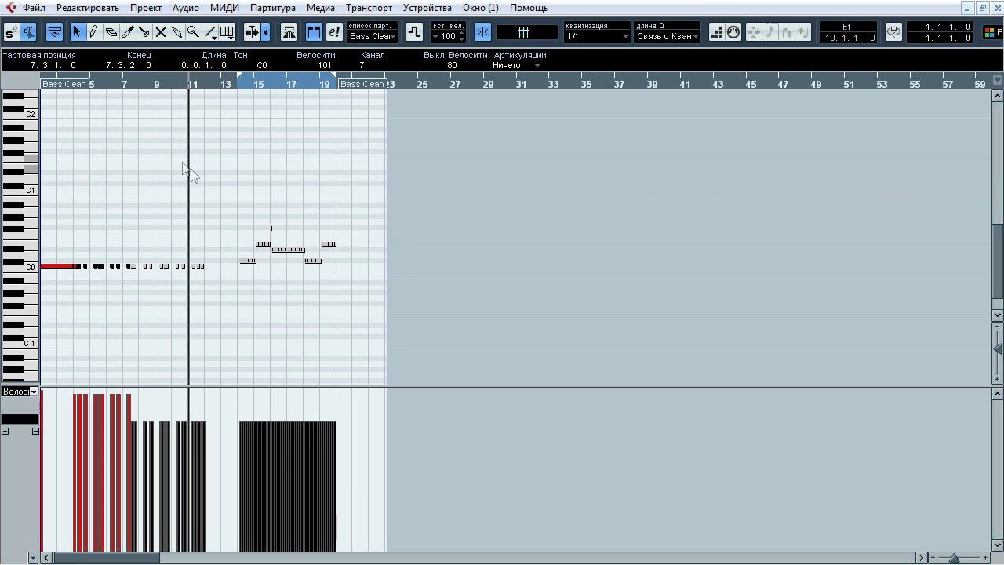
key(ctrl+shift+z)
click(239, 86)
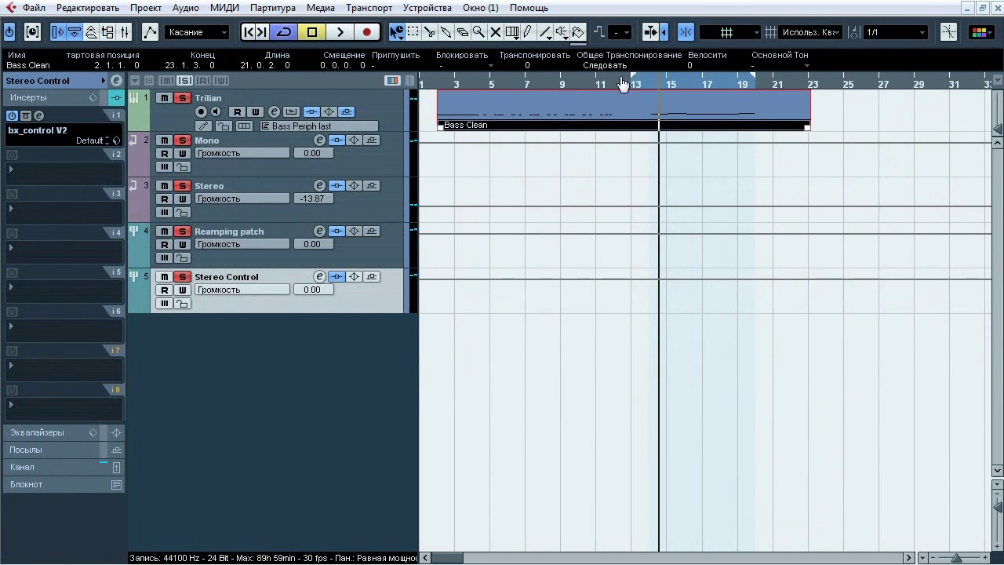
Step: Extend the locator range to bars 1 through 21 and export Stereo Out as a Wave file named Bass
drag(622, 81, 382, 82)
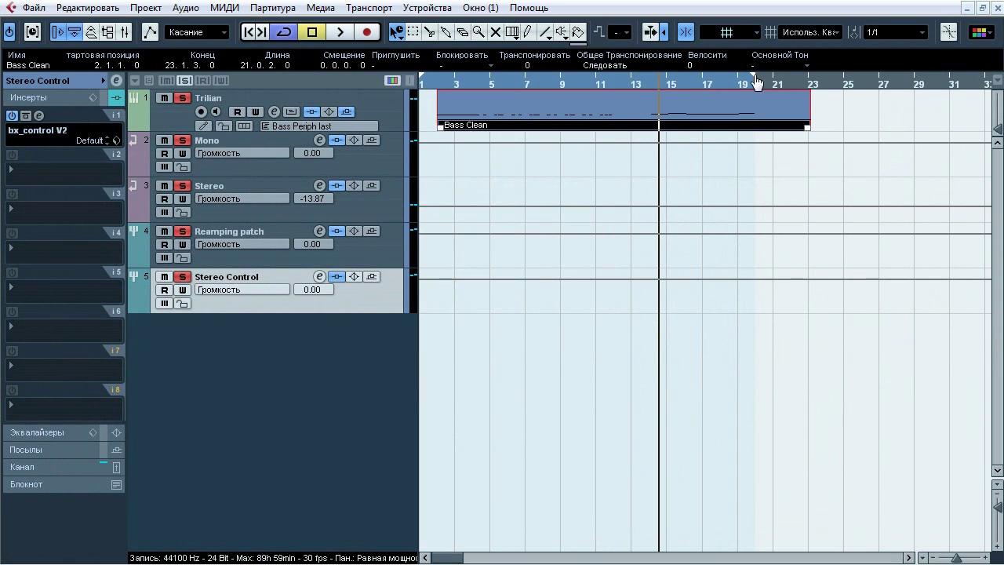
click(34, 8)
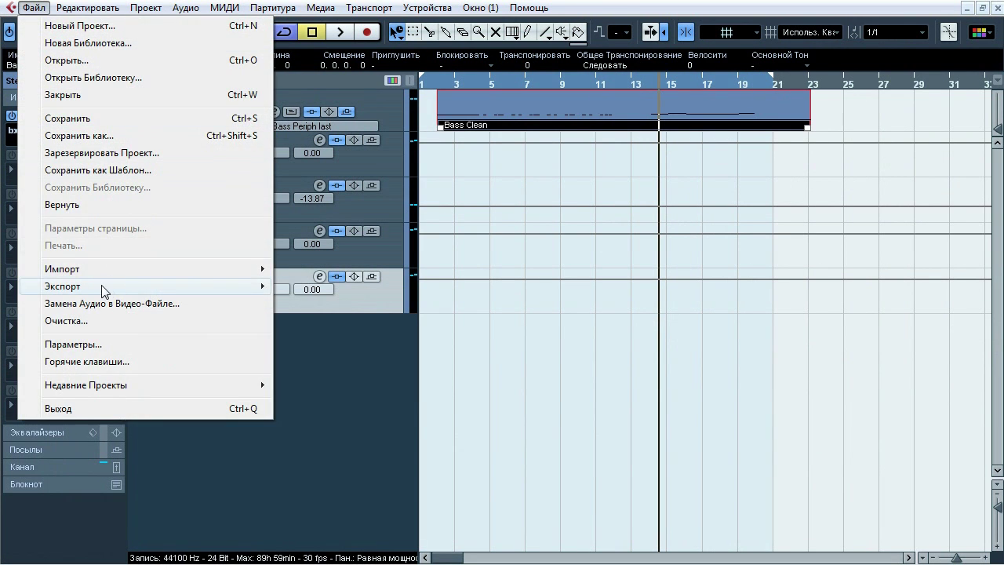
mouse_move(106, 285)
click(347, 323)
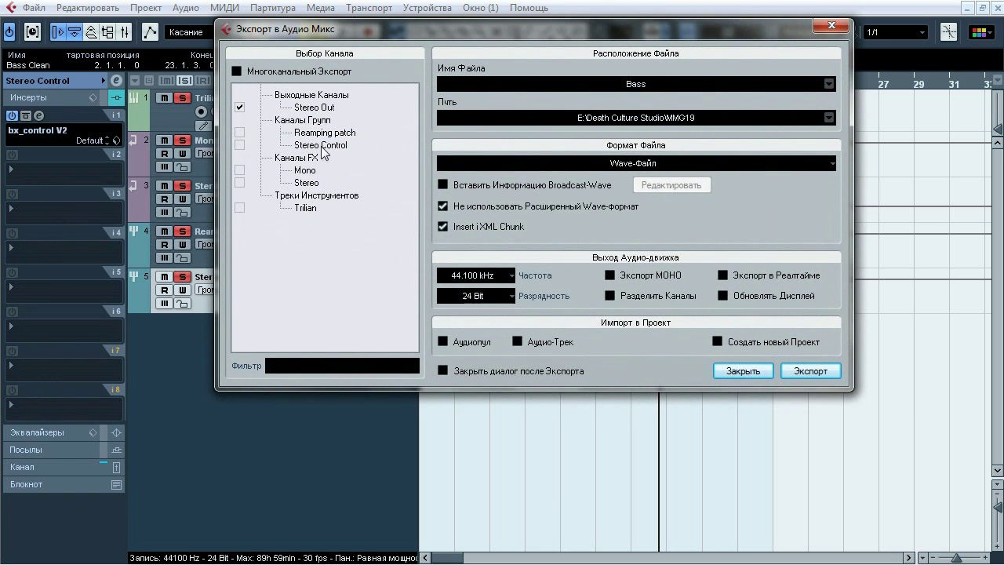
click(240, 108)
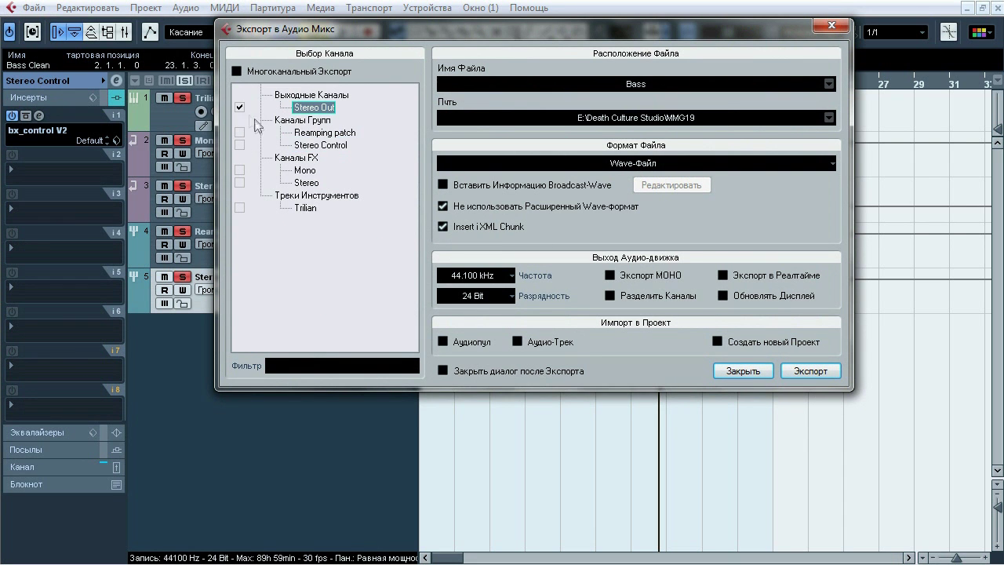
click(808, 374)
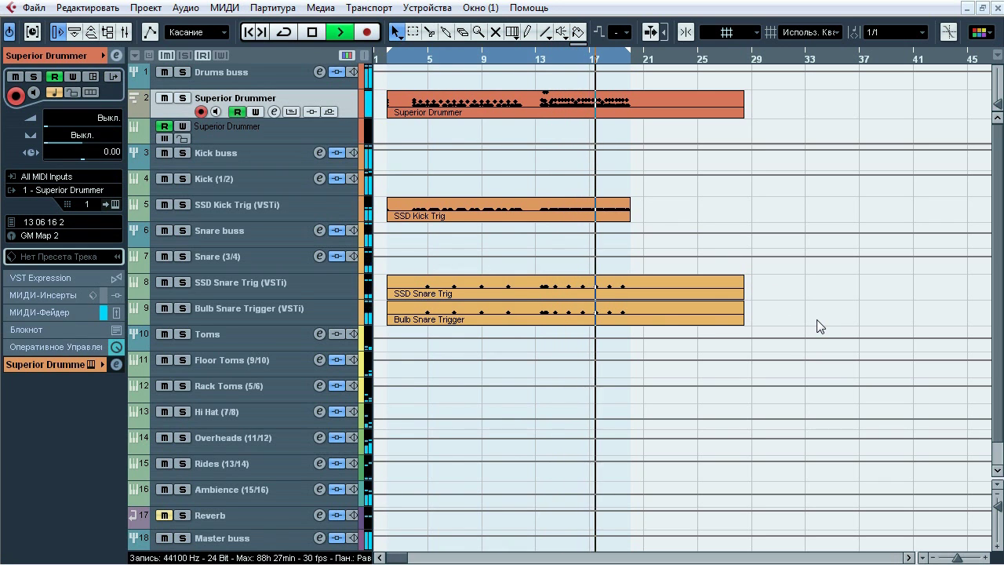
Step: Stop the drum project's playback and look through the Bulb Snare Trigger, SSD Kick Trig, SSD Snare Trig and Superior Drummer tracks
key(space)
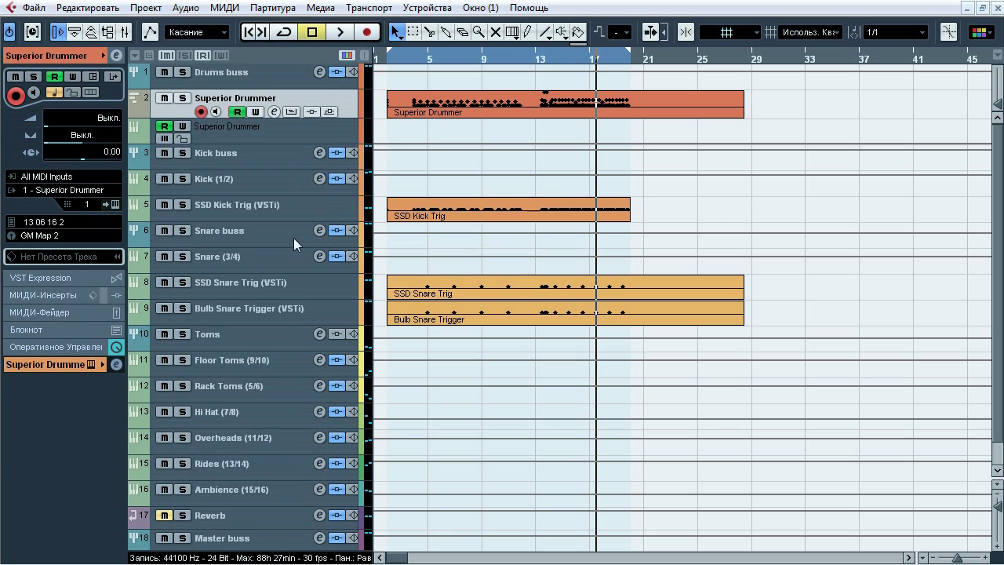
click(287, 313)
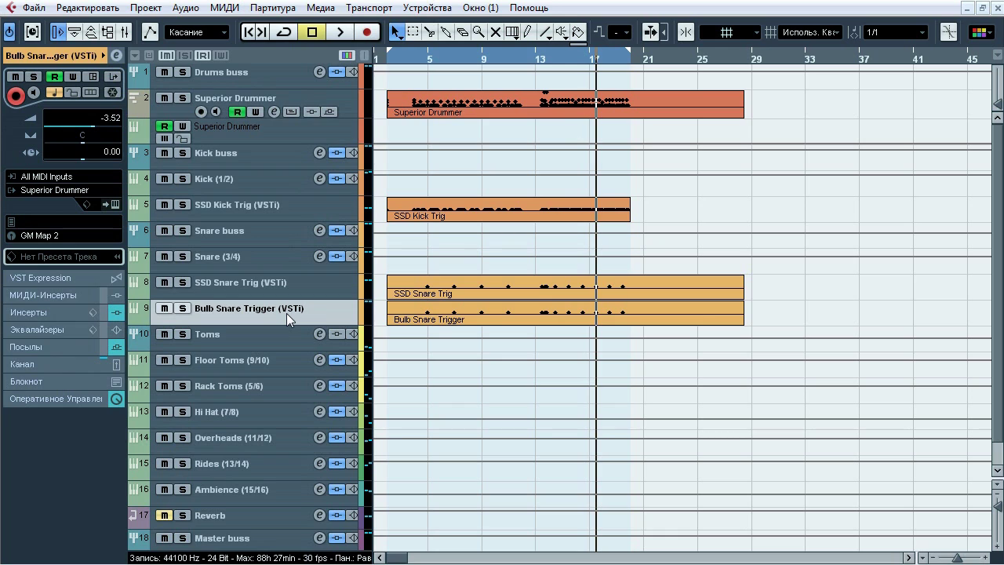
click(277, 206)
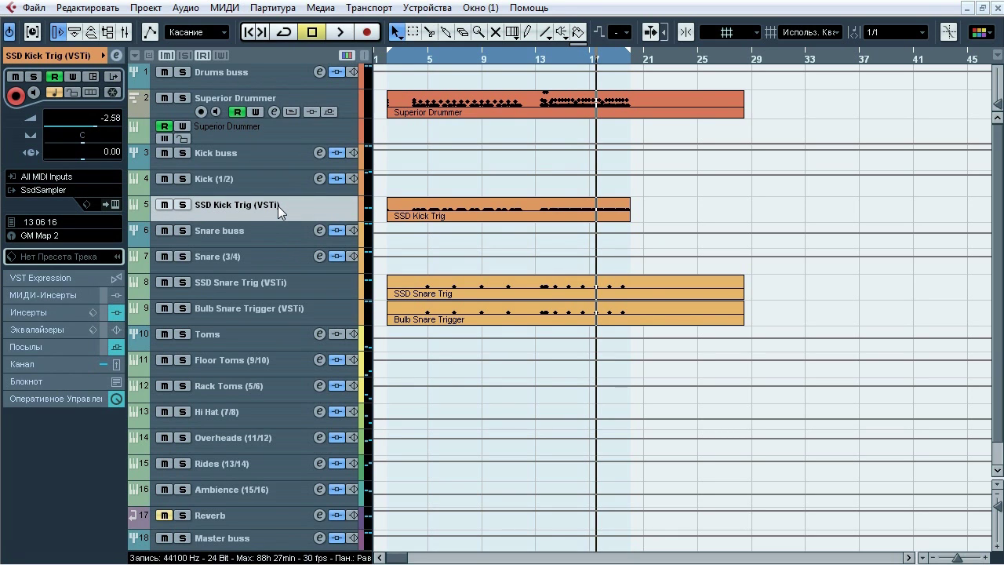
click(276, 283)
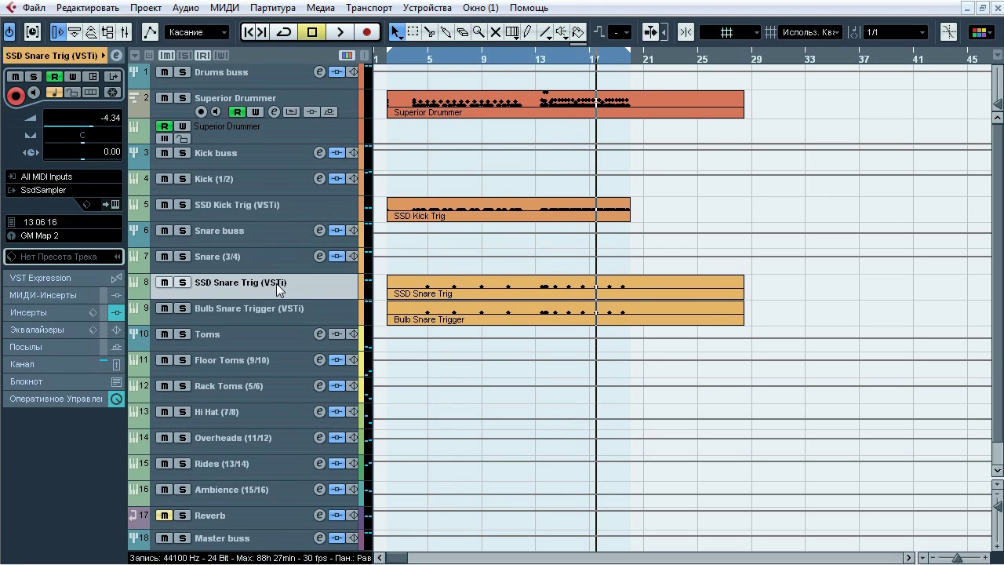
click(270, 97)
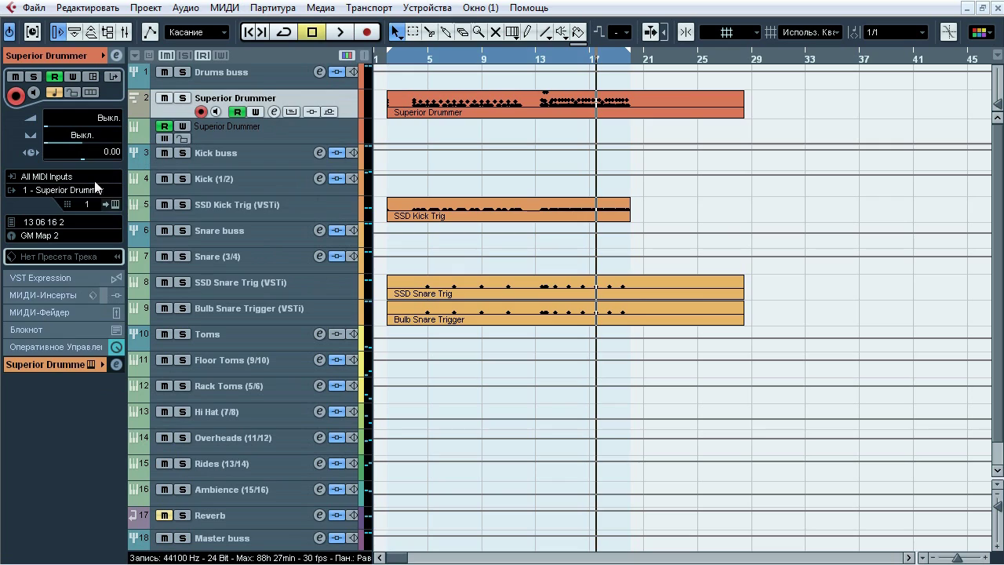
Step: Open the Superior Drummer instrument, show its Construct view, and inspect the snare, hi-hat, cymbals and toms of the kit
click(110, 202)
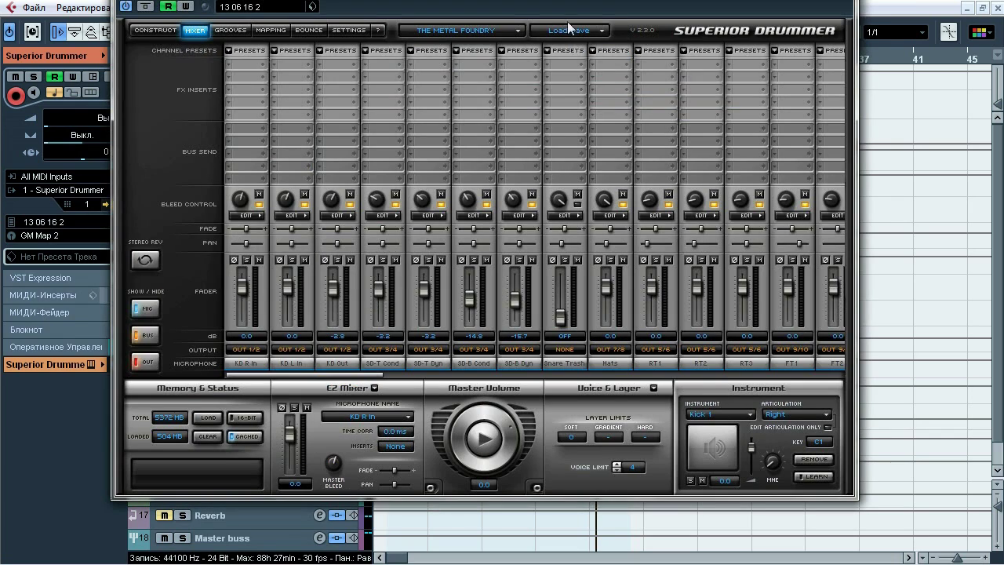
click(149, 29)
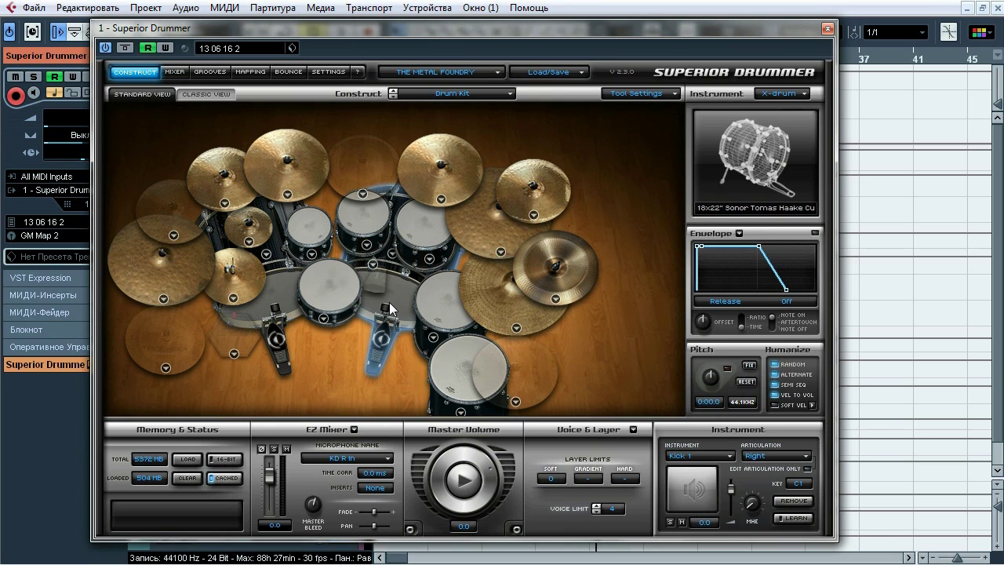
click(341, 302)
click(240, 281)
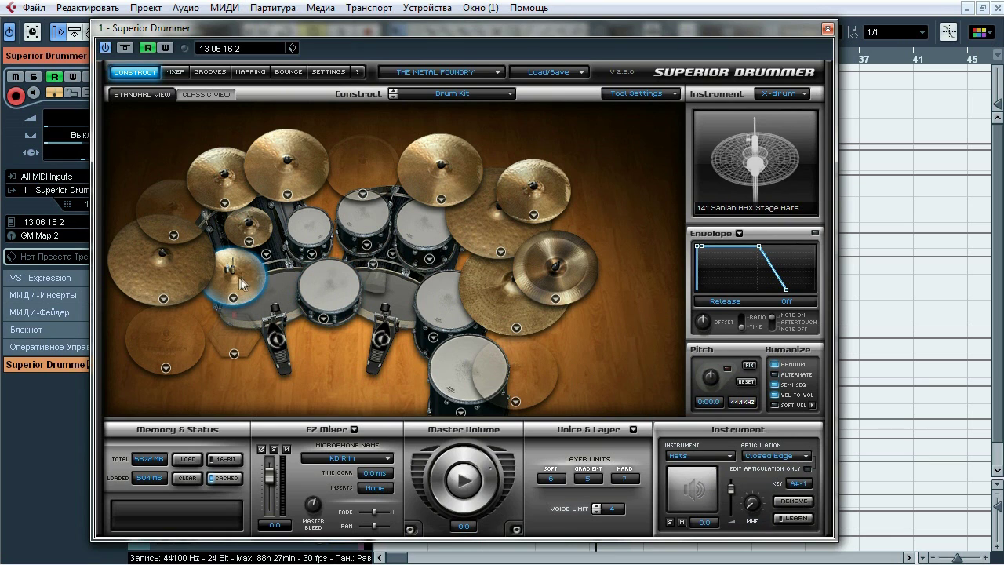
click(292, 179)
click(538, 209)
click(554, 266)
click(444, 345)
click(434, 274)
click(415, 226)
click(366, 221)
click(315, 230)
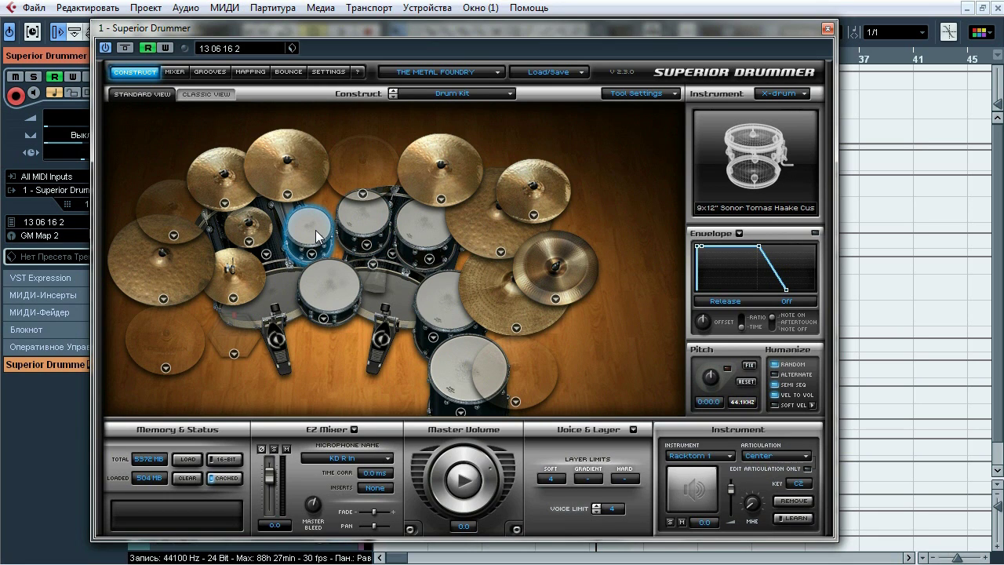
Step: Show Superior Drummer's mixer and review the output routing of its microphone channels against the project's drum tracks
click(175, 72)
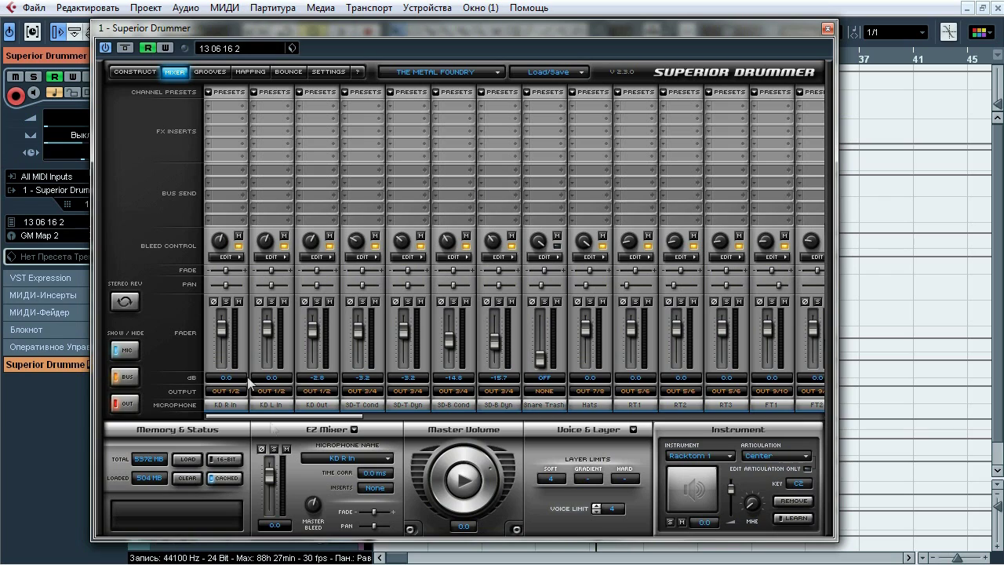
mouse_move(295, 415)
mouse_down()
mouse_move(330, 428)
mouse_move(290, 426)
mouse_up()
drag(332, 32, 575, 31)
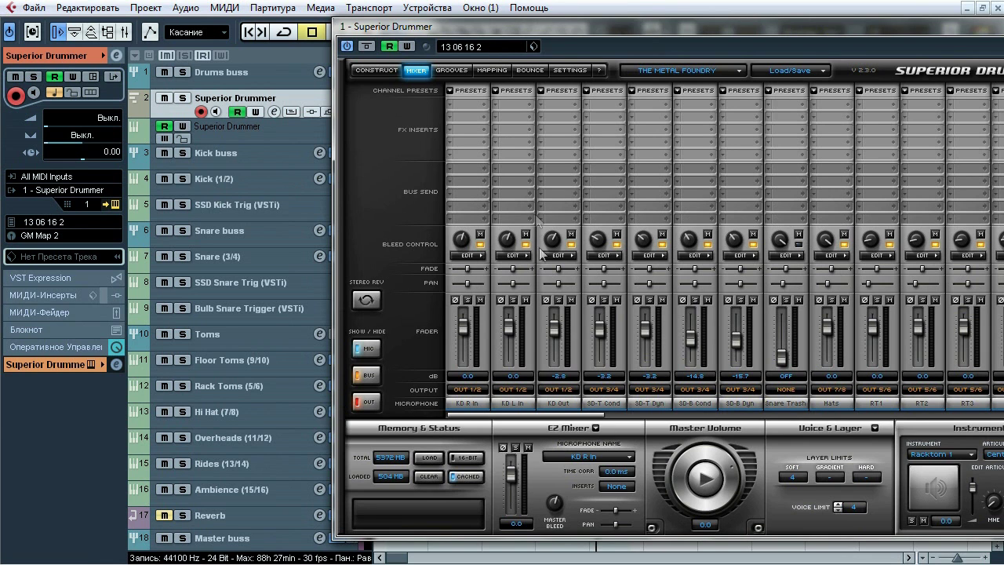
drag(530, 414, 667, 416)
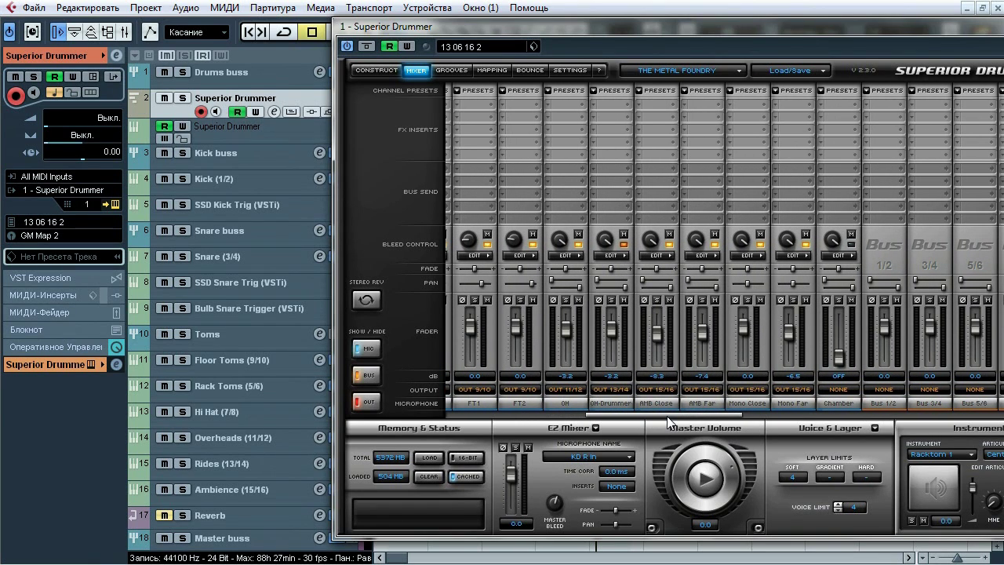
drag(667, 416, 640, 428)
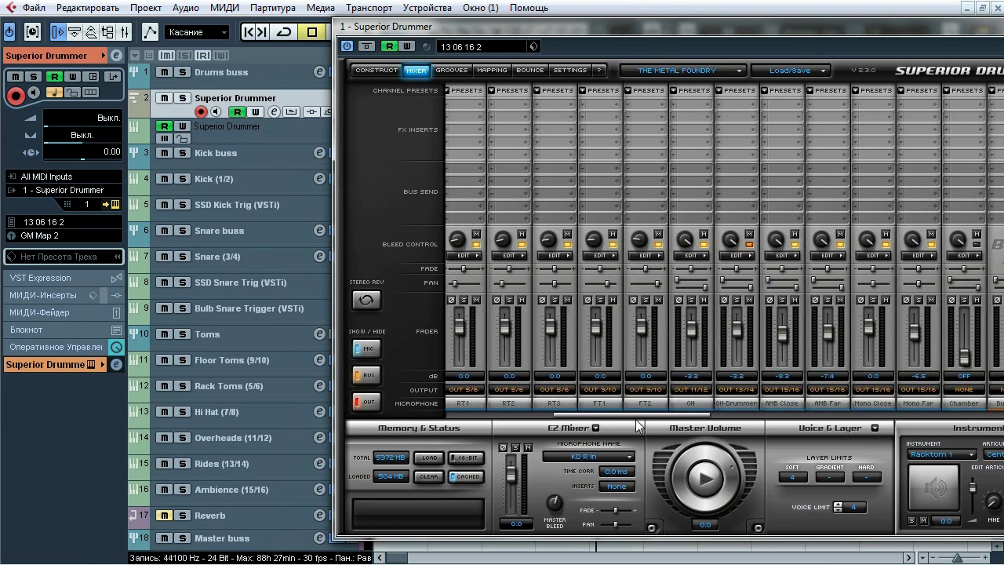
Step: Examine the individual bleed settings of the OH-Drummer, AMB Close and AMB Far microphone channels and close them
click(779, 254)
click(722, 255)
click(723, 254)
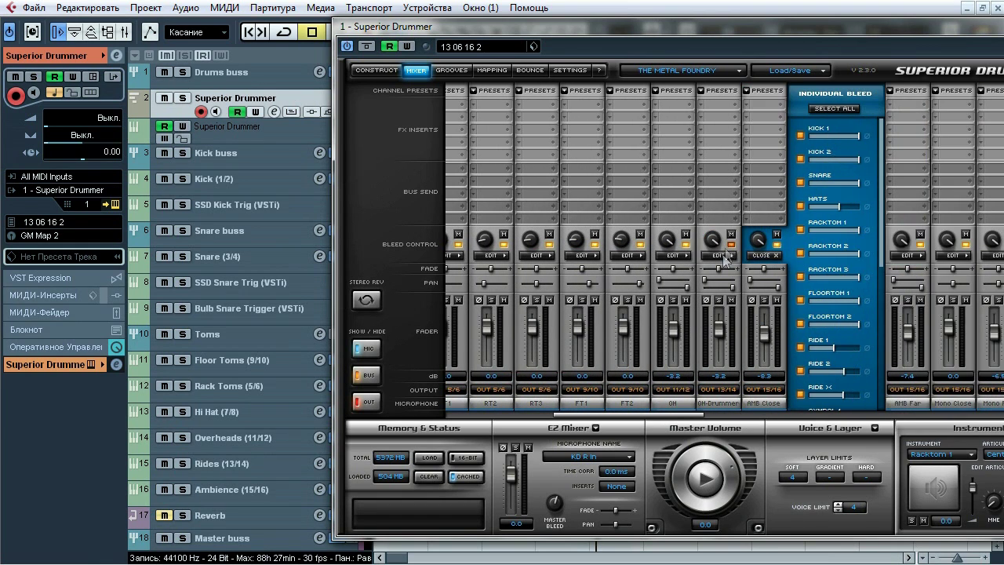
drag(727, 28, 540, 28)
click(589, 257)
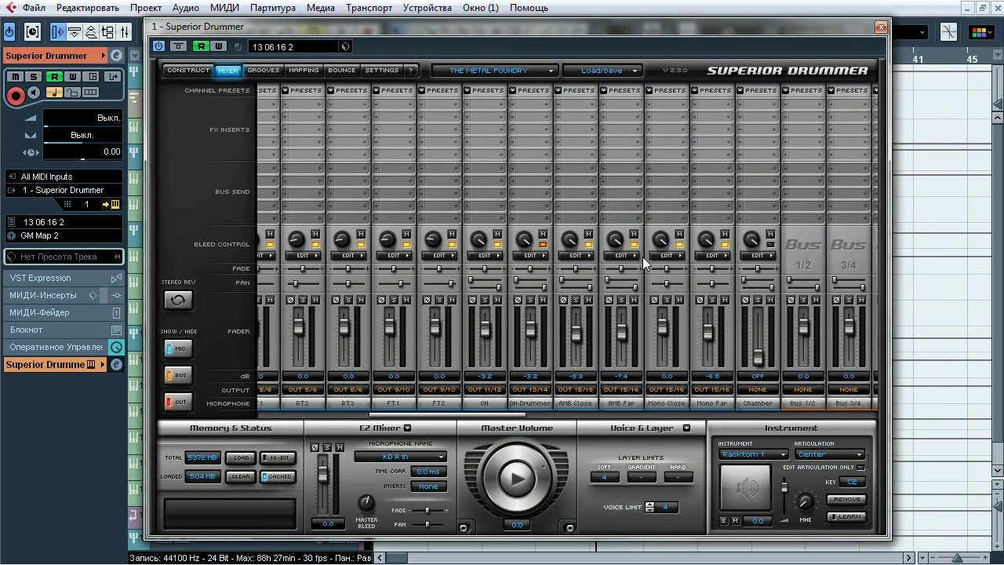
click(637, 256)
click(636, 256)
Step: Show Superior Drummer's options for saving and loading projects, and close the instrument window
click(634, 69)
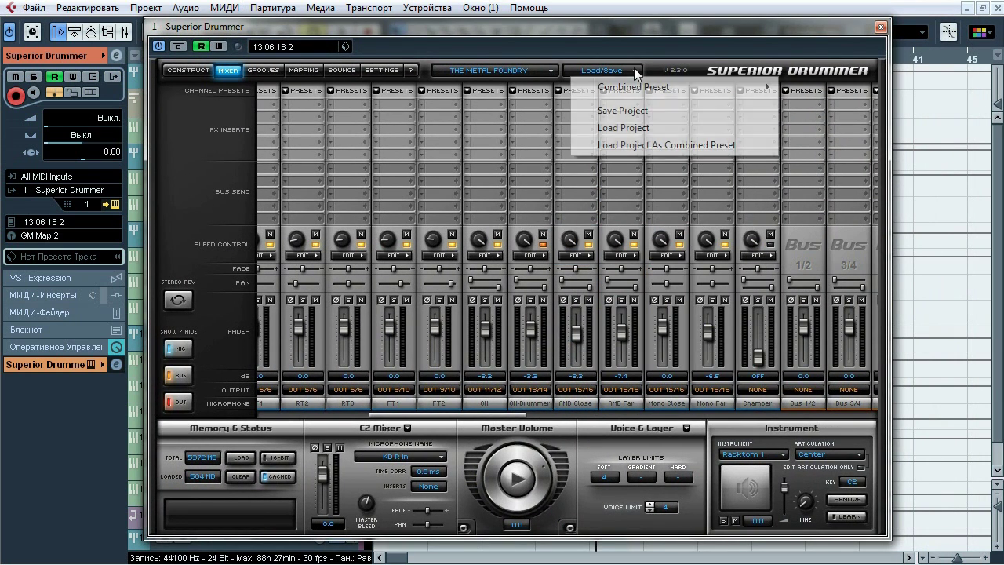
click(665, 131)
click(881, 27)
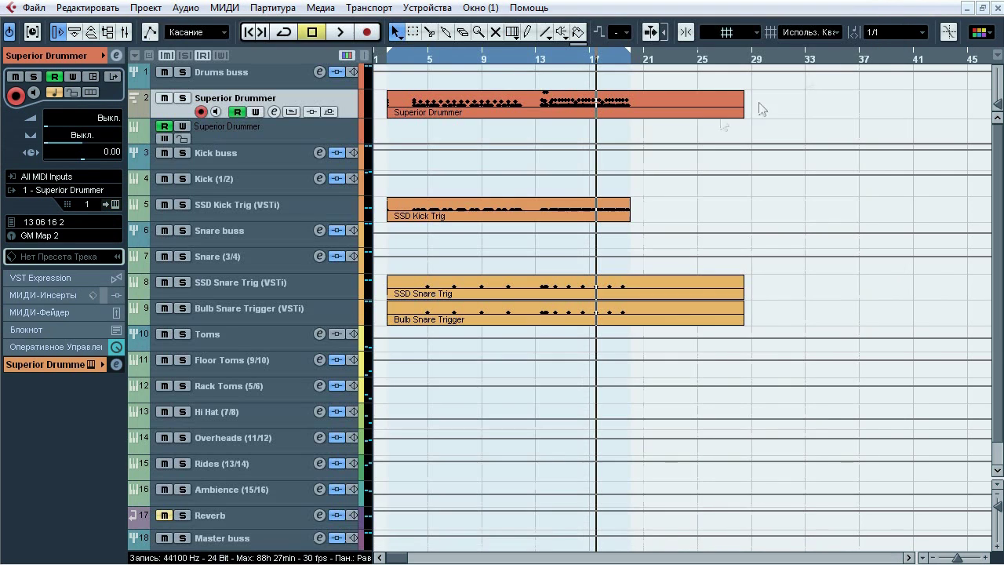
Step: Open the Superior Drummer MIDI part in the drum editor and review its notes from the bass drum down to the rides
double_click(648, 113)
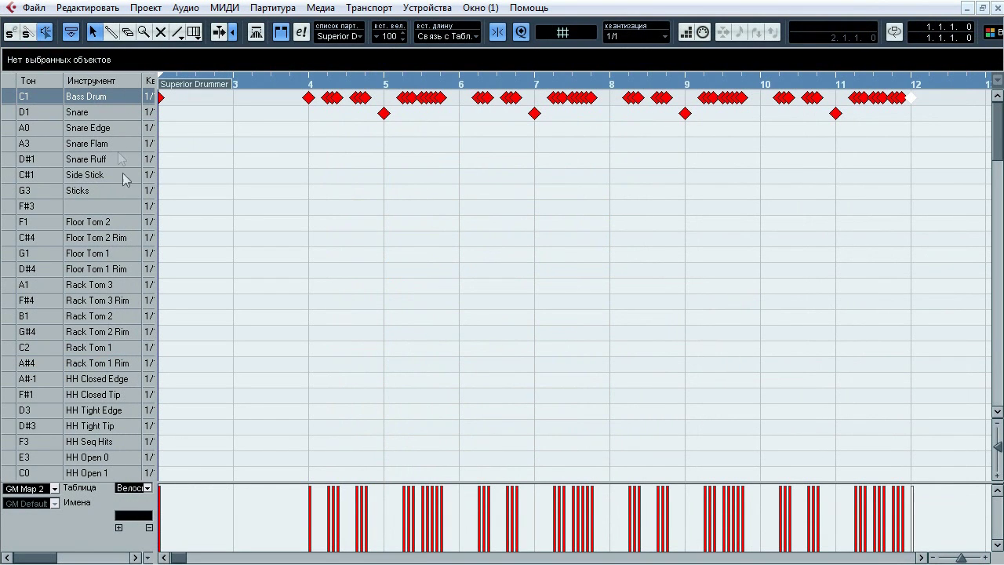
scroll(746, 123, down, 10)
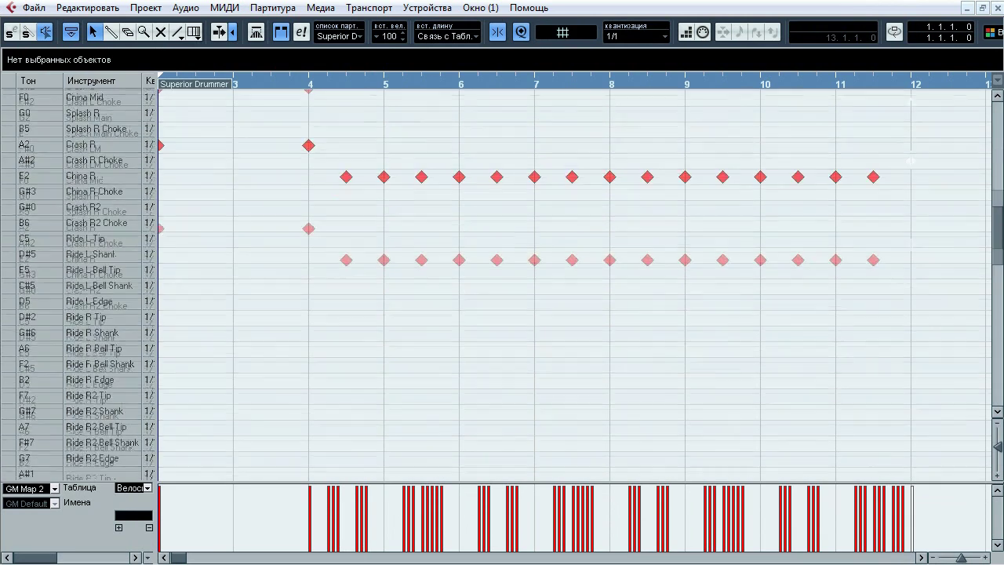
scroll(573, 284, up, 10)
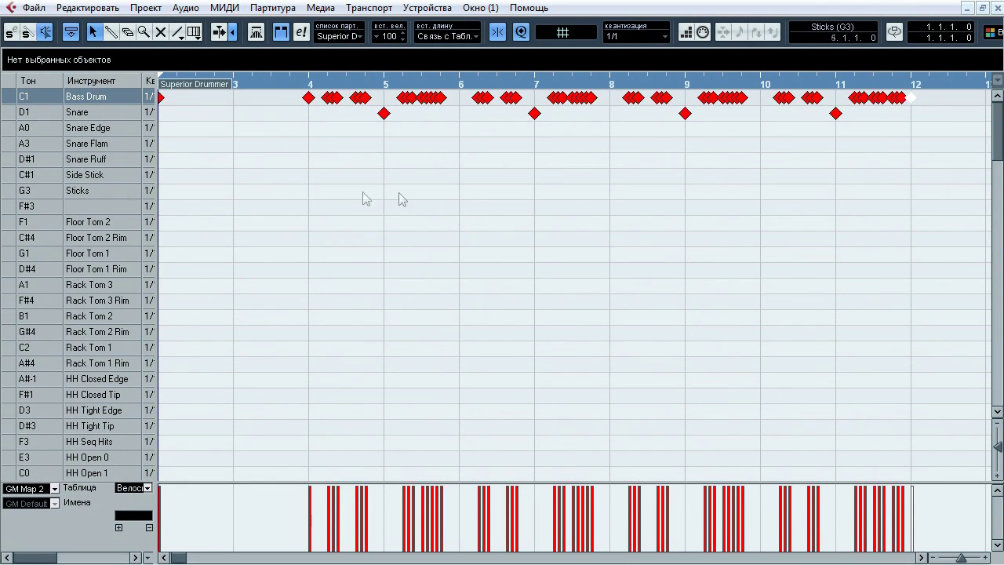
Step: Close the drum editor after selecting the bass drum notes, and set the project's locators from bar 4 to bar 12
drag(270, 94, 949, 110)
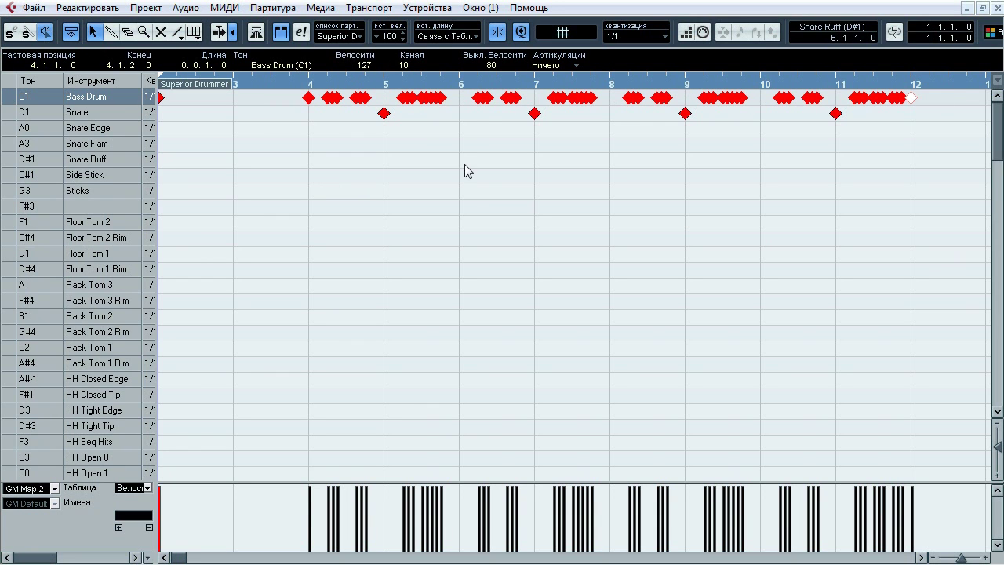
click(996, 7)
drag(391, 61, 411, 45)
drag(627, 57, 520, 55)
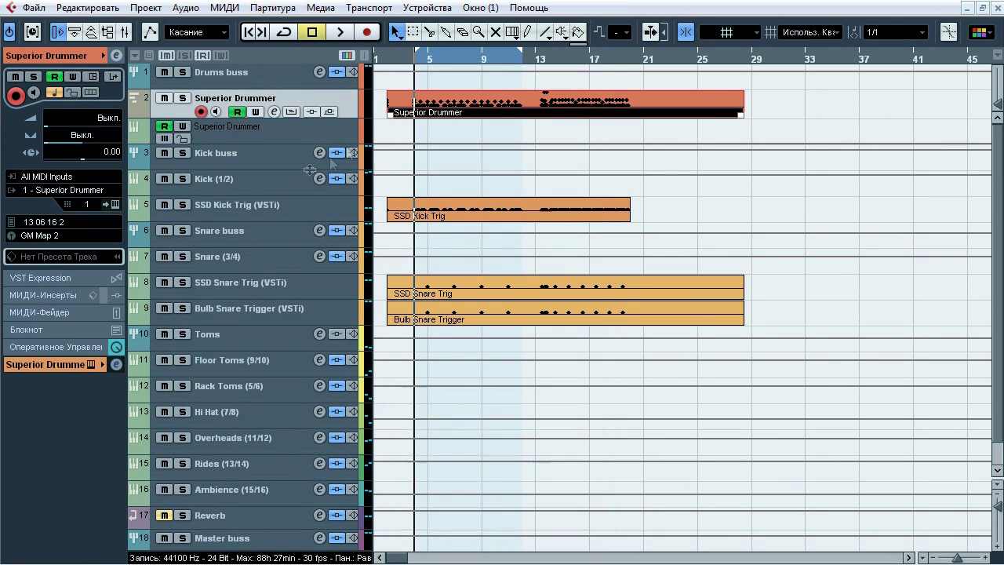
Step: Solo the Kick (1/2) track and play the section, comparing its sound with all inserts active and bypassed
click(223, 187)
click(182, 178)
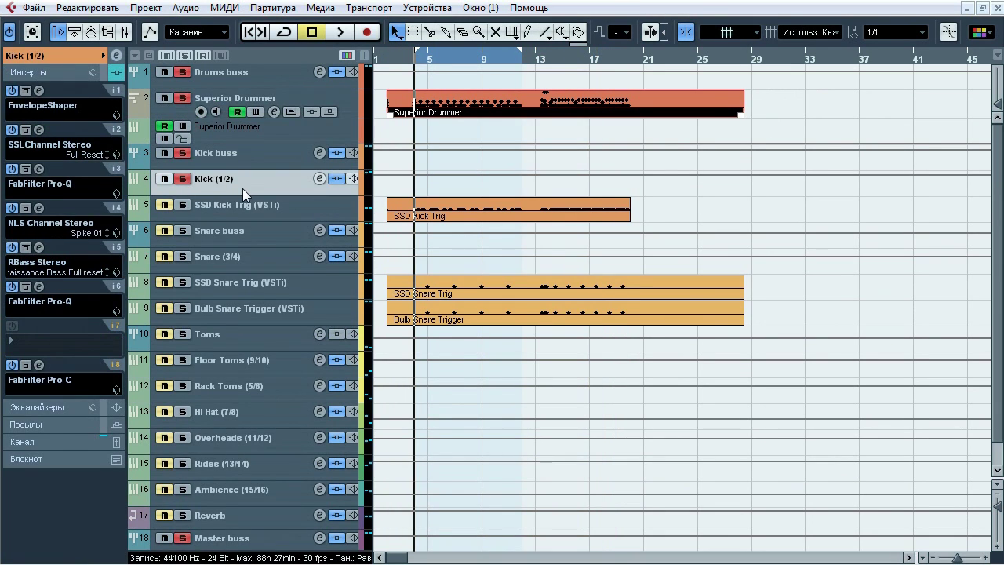
key(space)
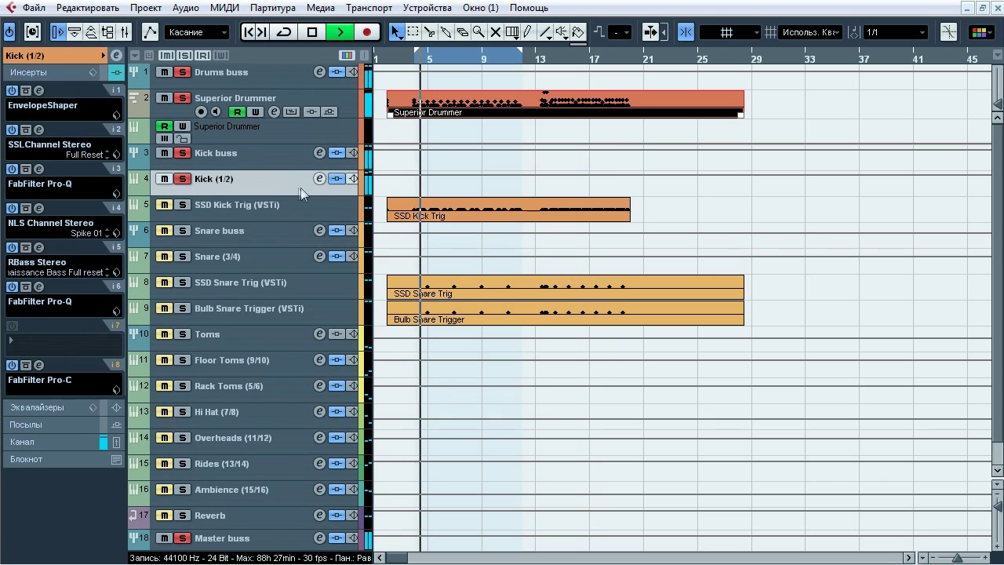
click(336, 179)
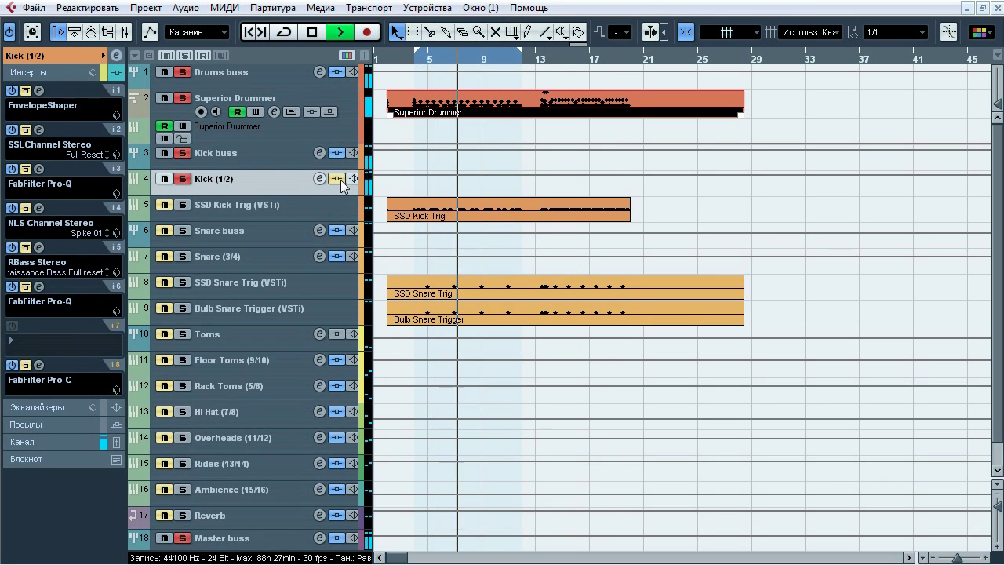
click(337, 179)
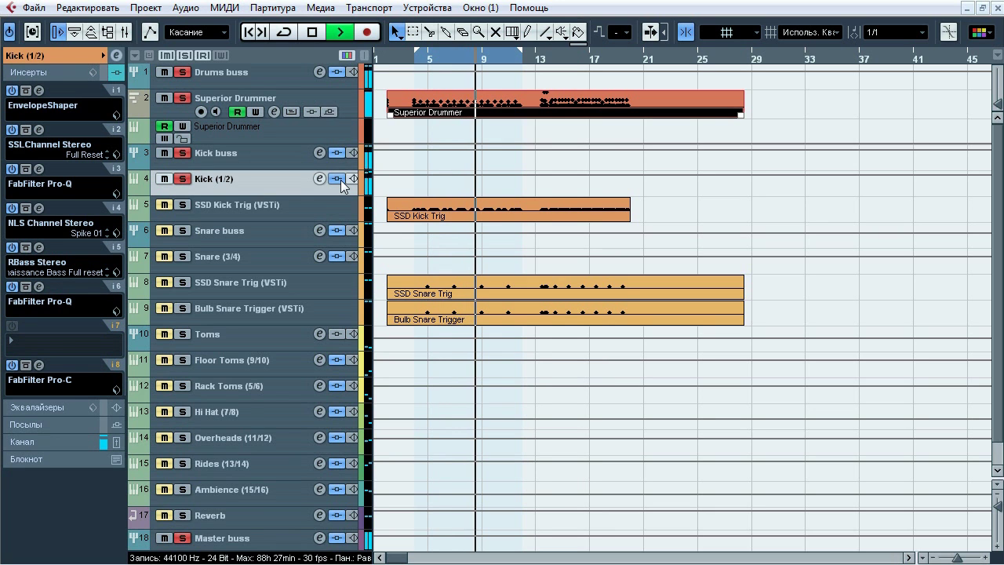
click(336, 179)
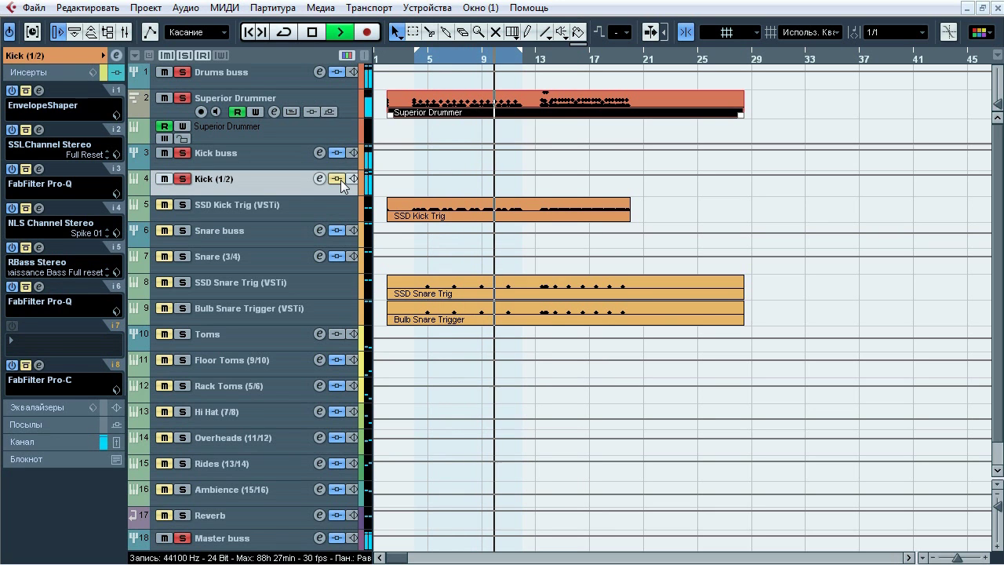
click(337, 179)
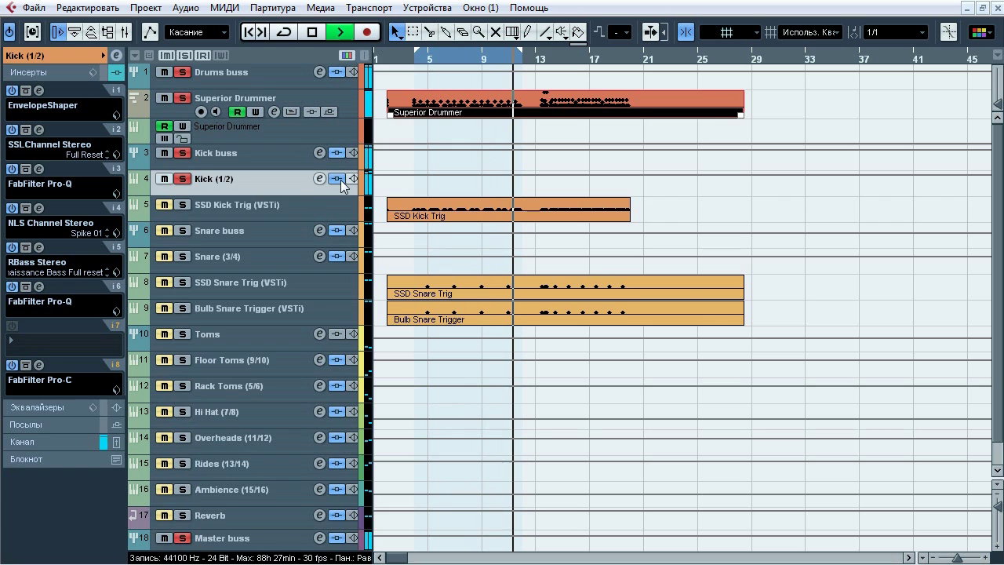
key(space)
Step: Bypass all inserts on the Kick (1/2) track and enable cycle playback, starting from bar 4
click(338, 179)
click(283, 32)
click(416, 60)
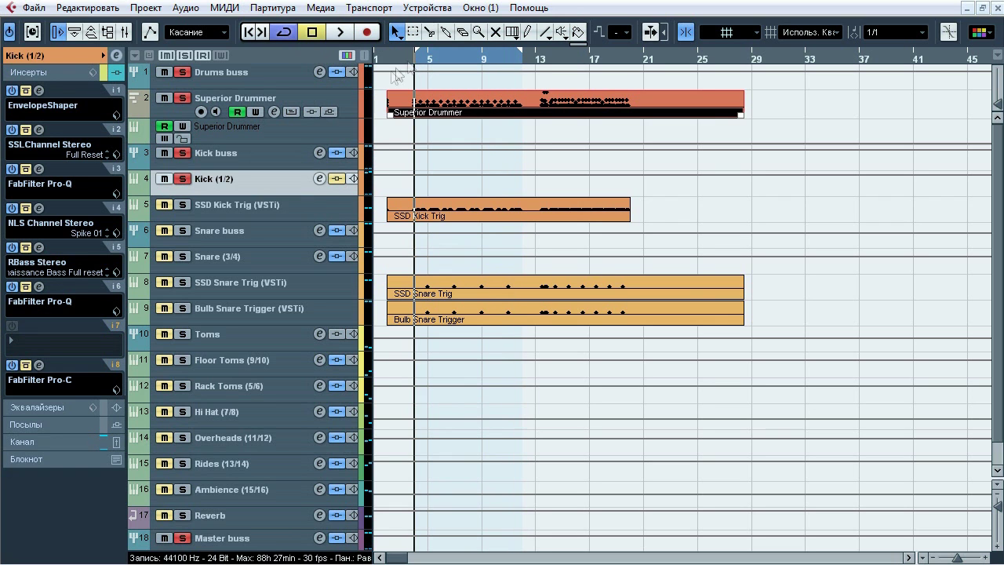
Step: Open EnvelopeShaper on the Kick (1/2) track and compare it bypassed and active during playback, leaving it active
click(39, 91)
drag(554, 182, 505, 168)
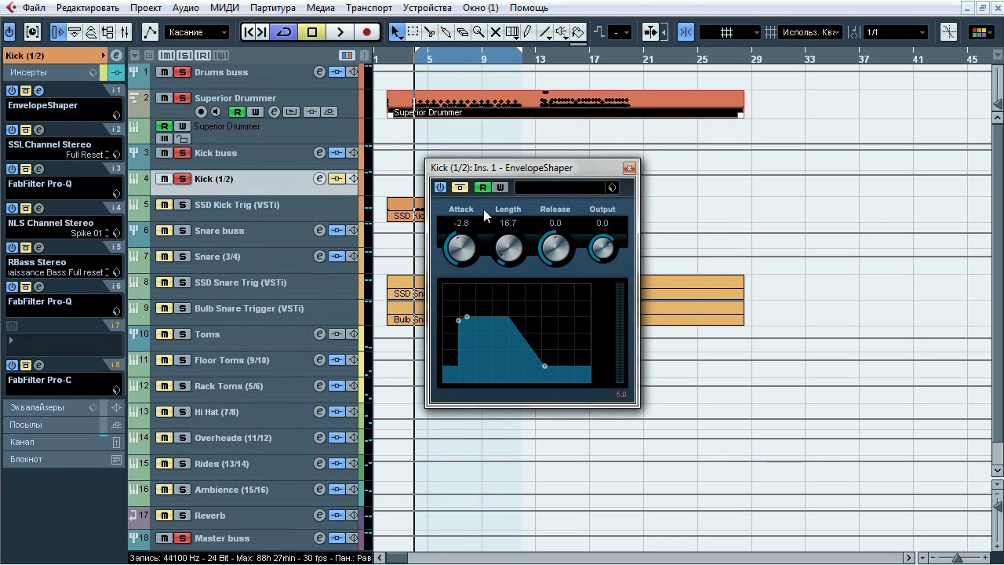
key(space)
click(460, 187)
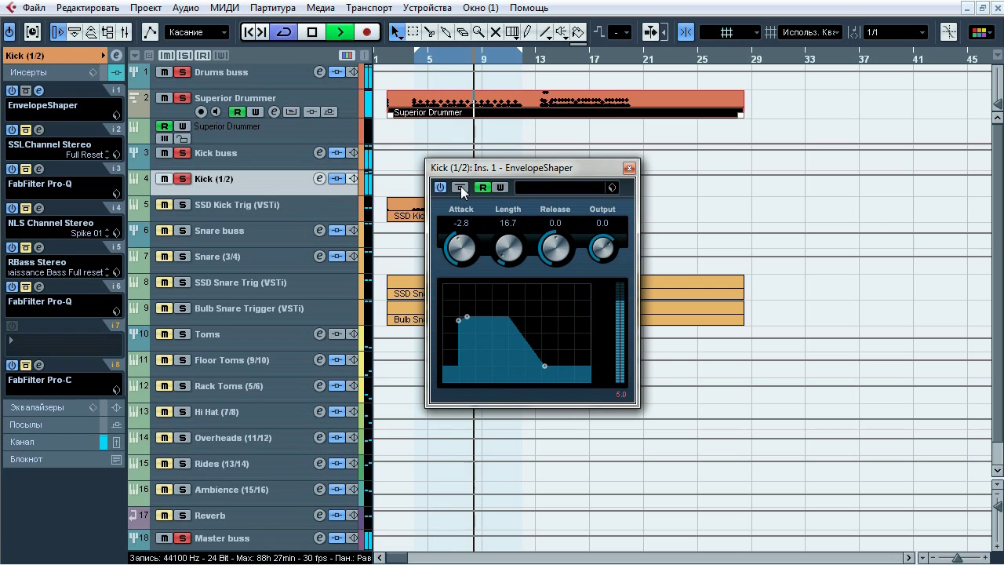
click(461, 187)
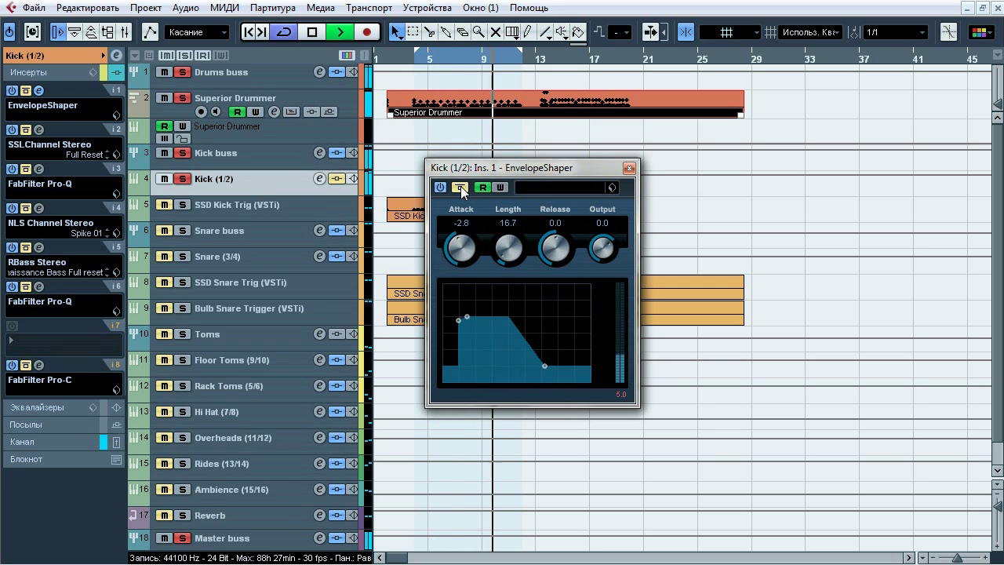
click(461, 186)
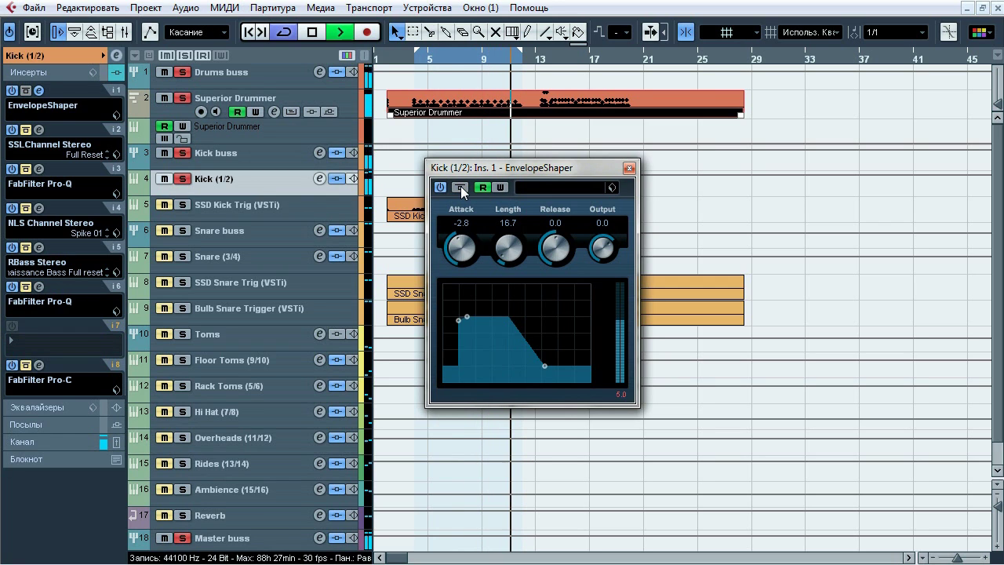
click(460, 187)
click(460, 187)
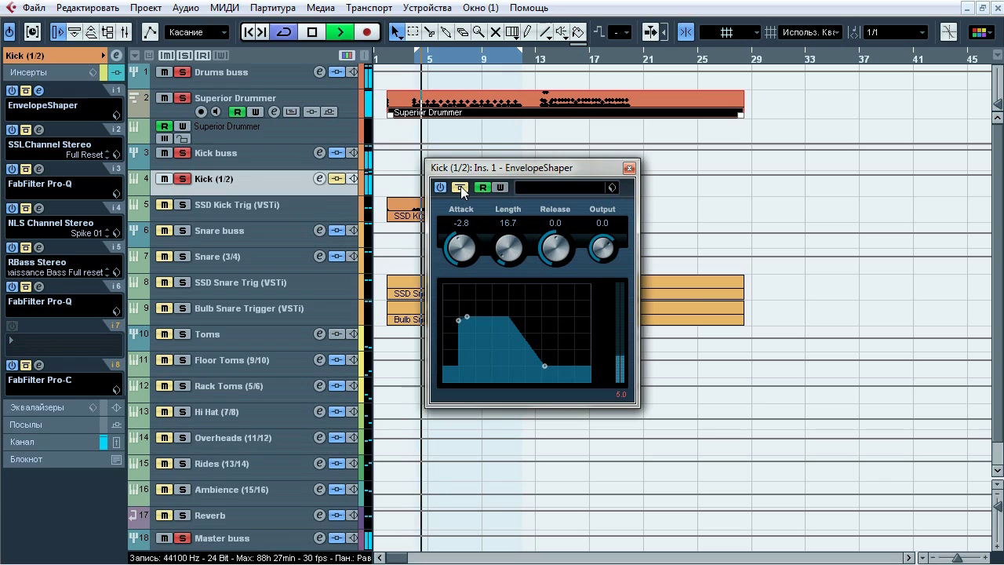
key(space)
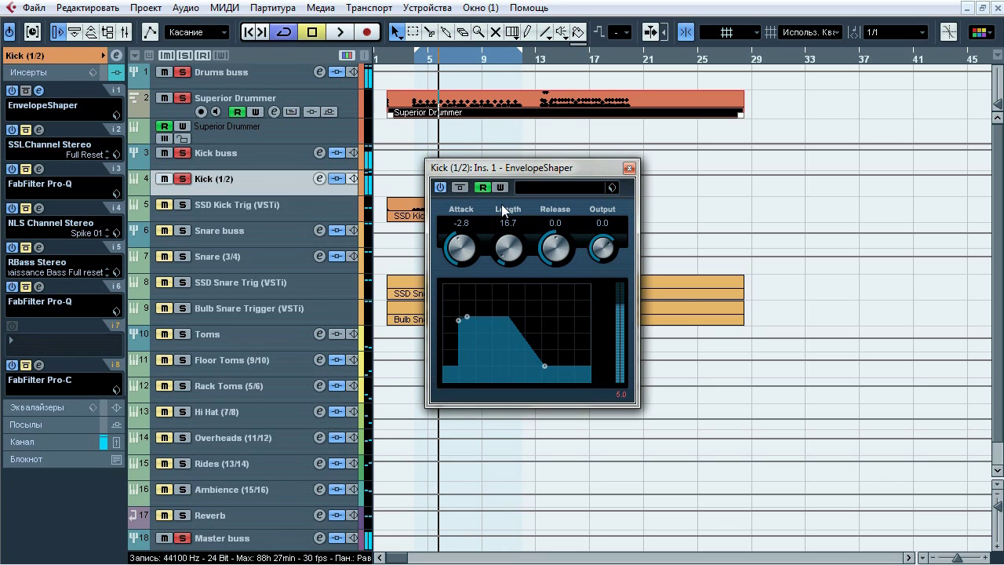
Step: Activate the bypassed SSLChannel Stereo insert on the Kick (1/2) channel, comparing its bypassed and active sound during playback
click(628, 168)
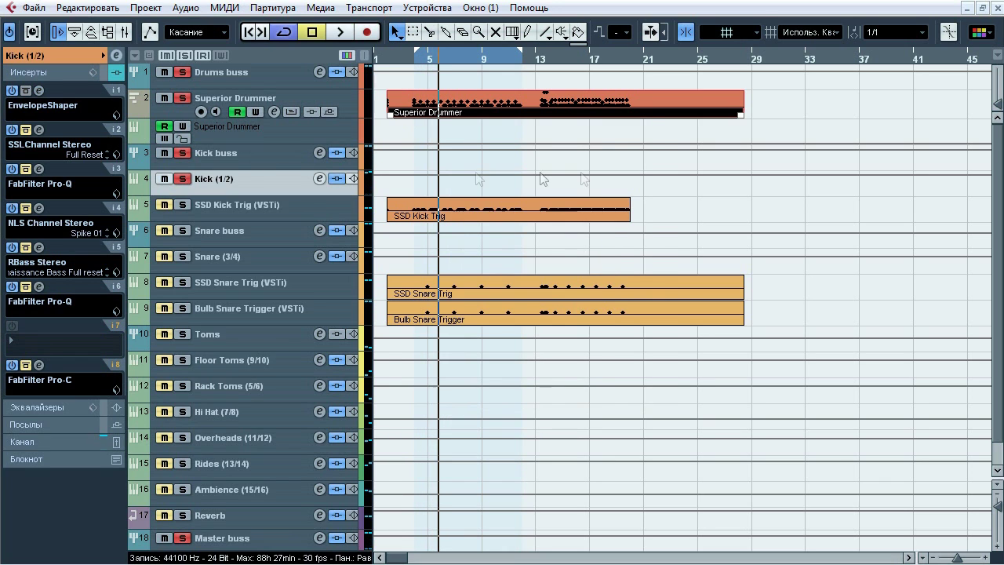
click(40, 130)
drag(483, 2, 468, 2)
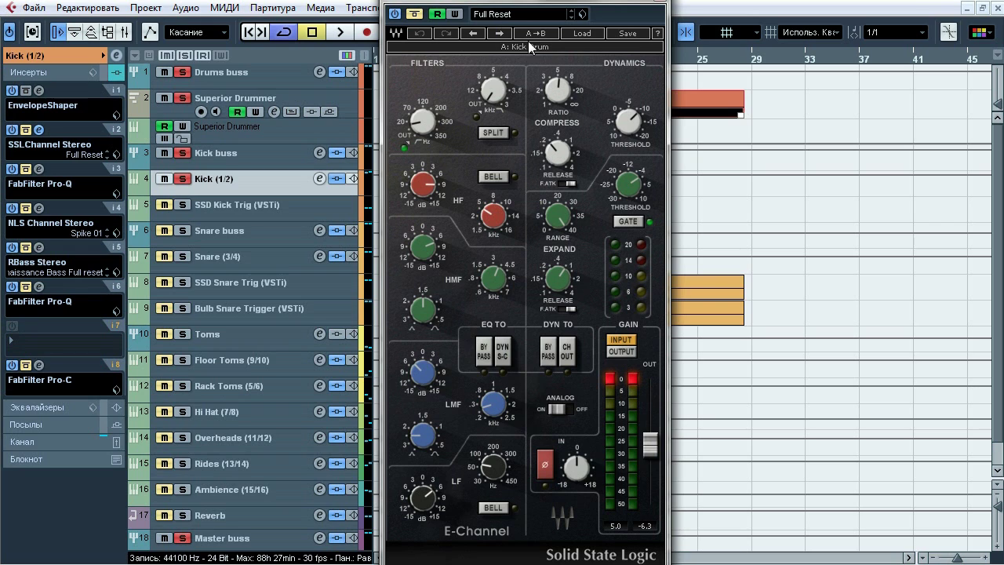
key(space)
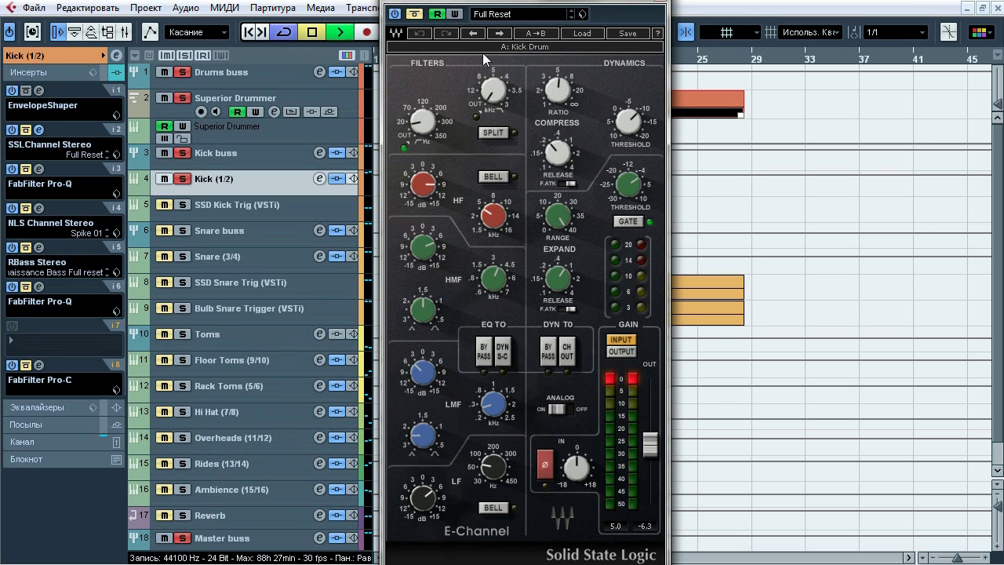
click(416, 15)
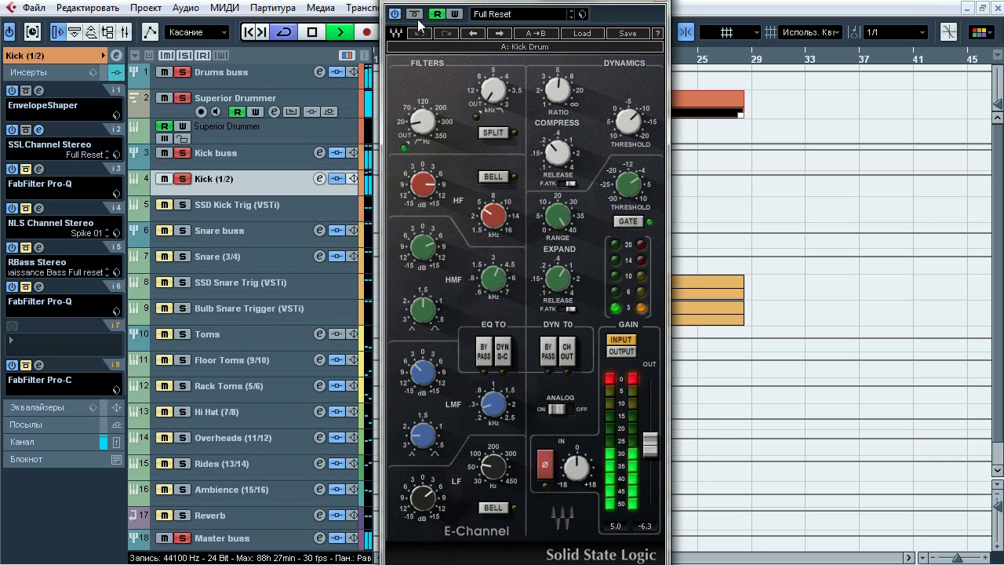
click(417, 18)
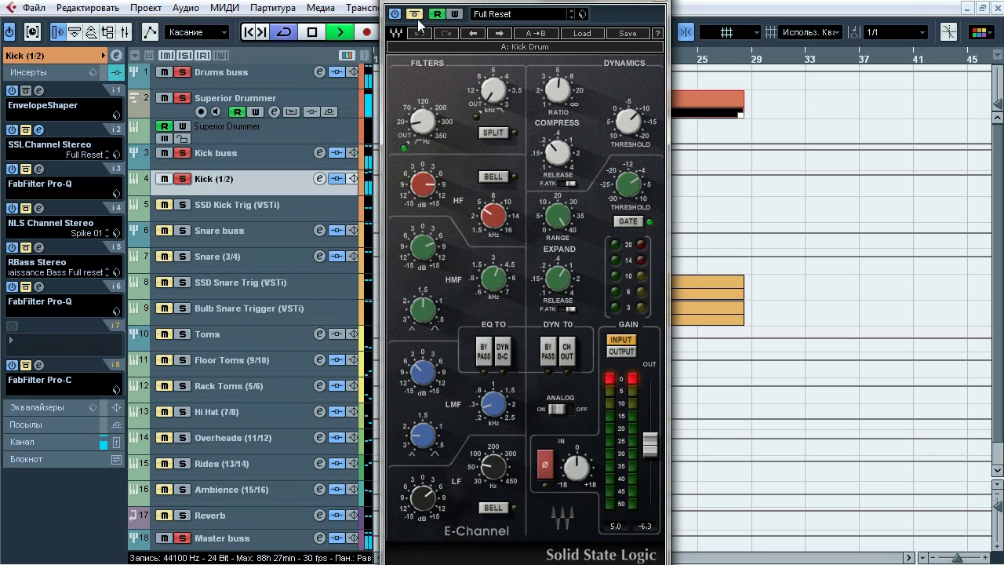
click(417, 17)
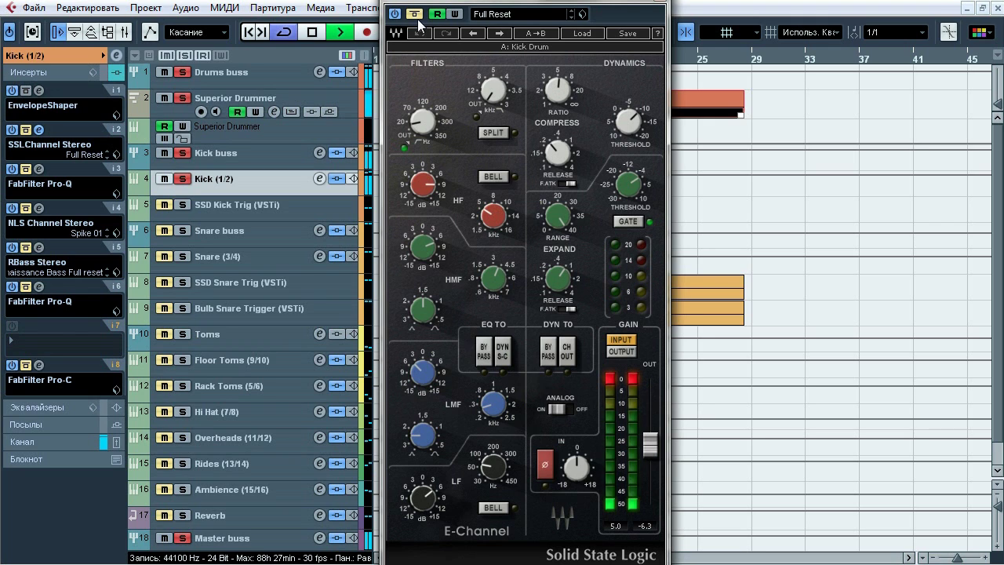
key(space)
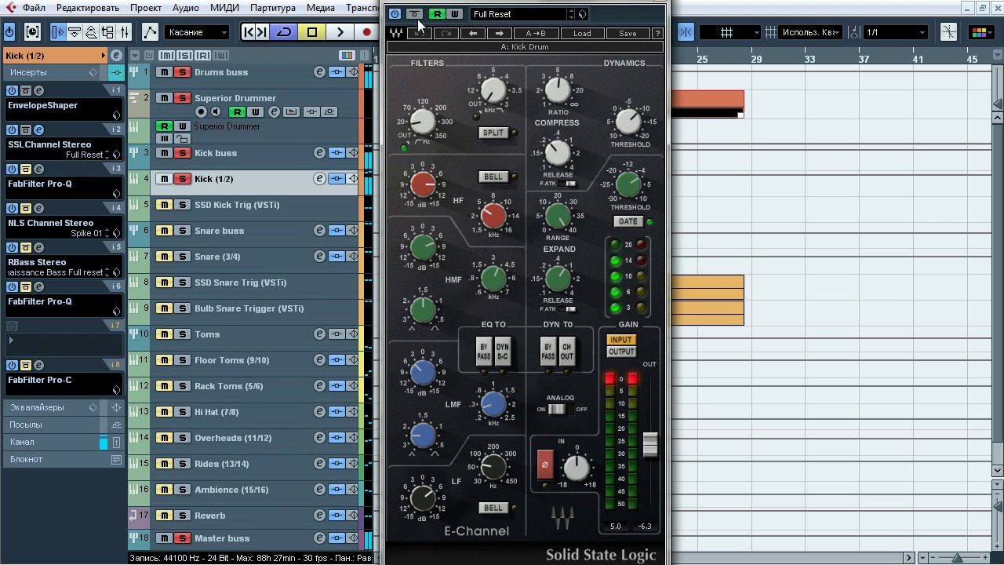
click(660, 4)
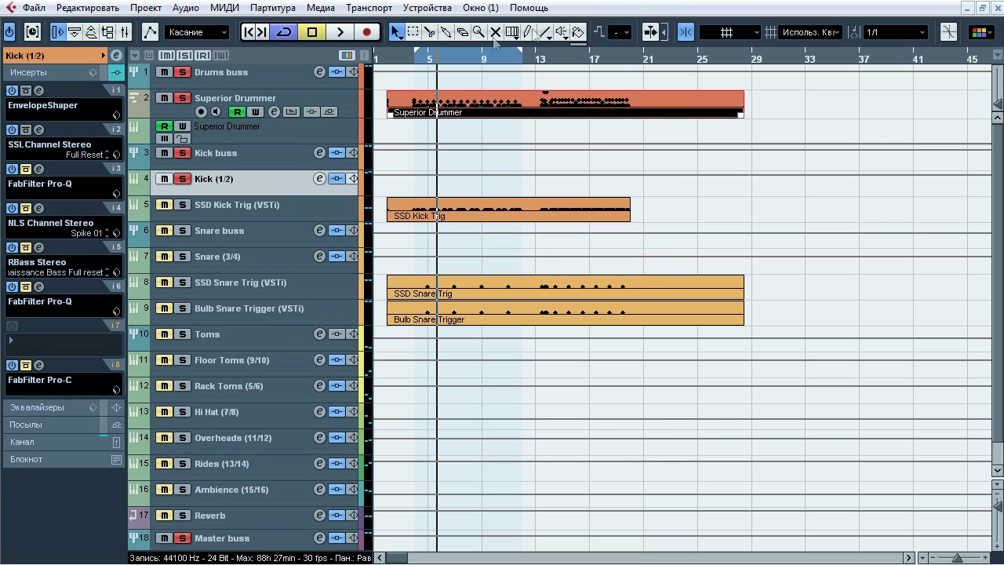
Step: Take the FabFilter Pro-Q in insert 3 of the Kick channel out of bypass, comparing the sound with and without it during playback
click(40, 169)
drag(434, 48, 334, 95)
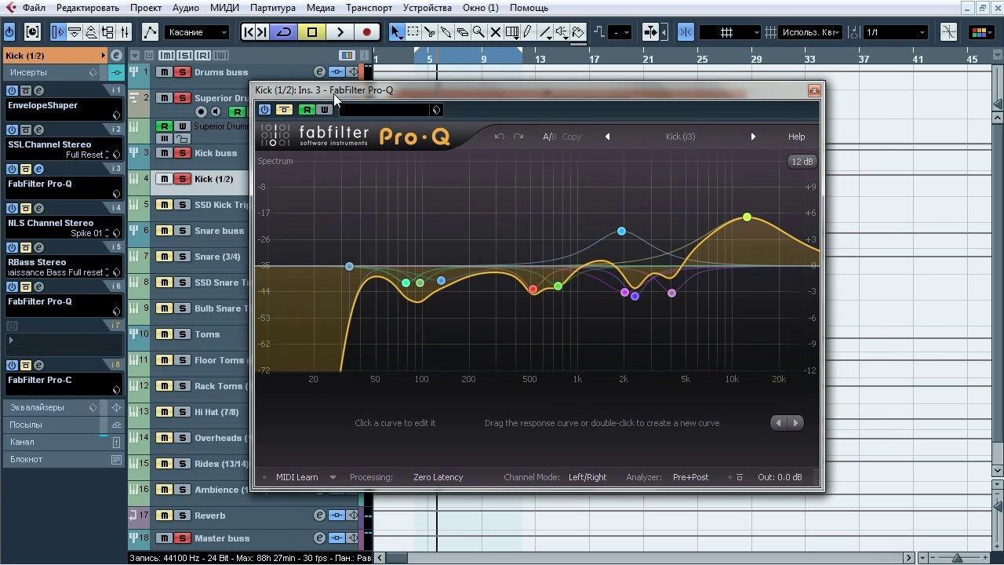
key(space)
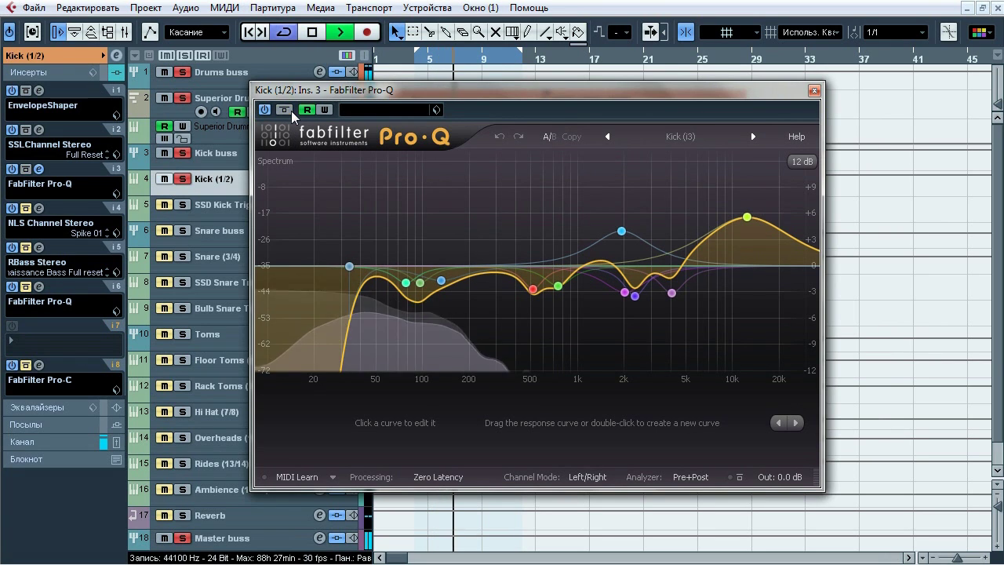
click(291, 111)
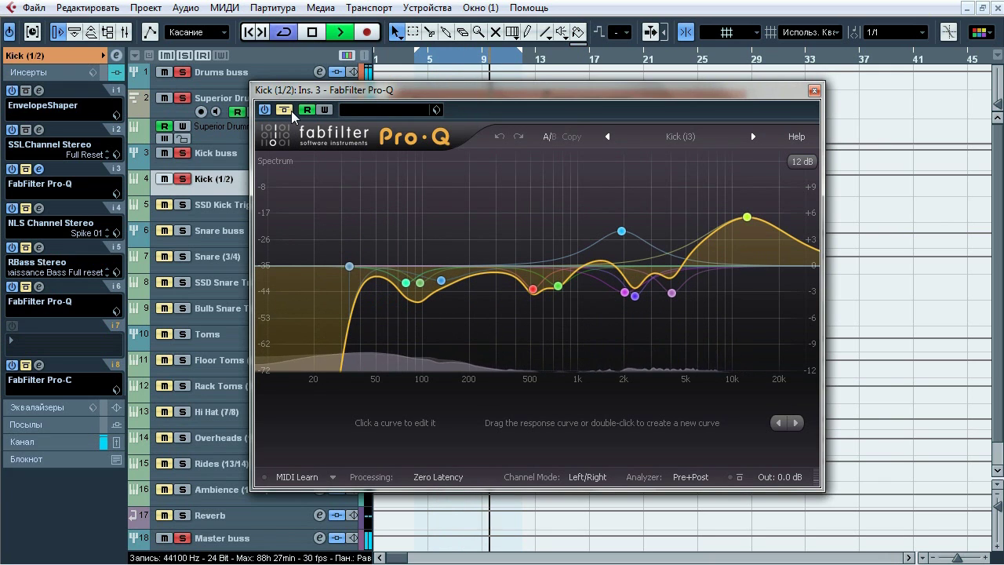
click(291, 110)
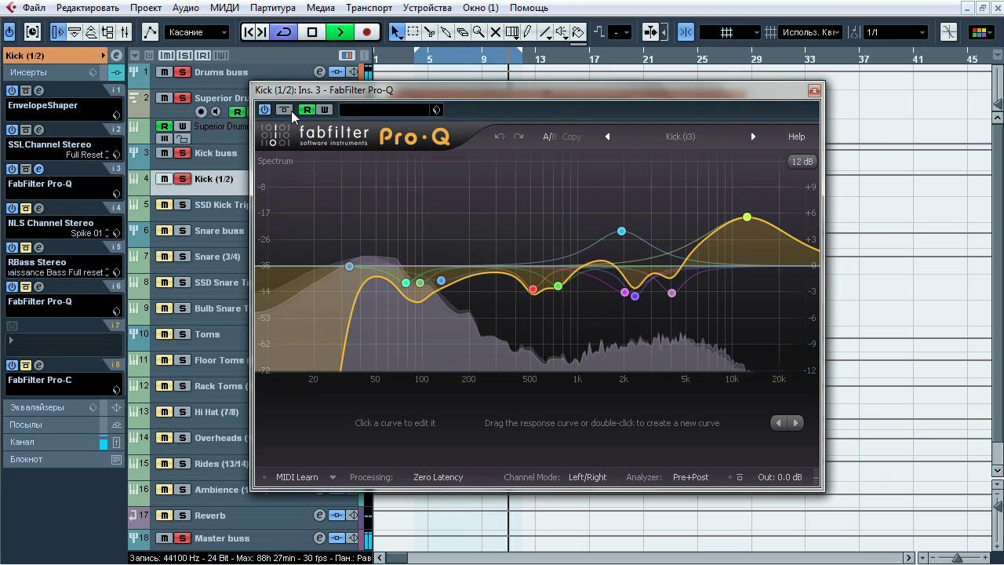
click(291, 110)
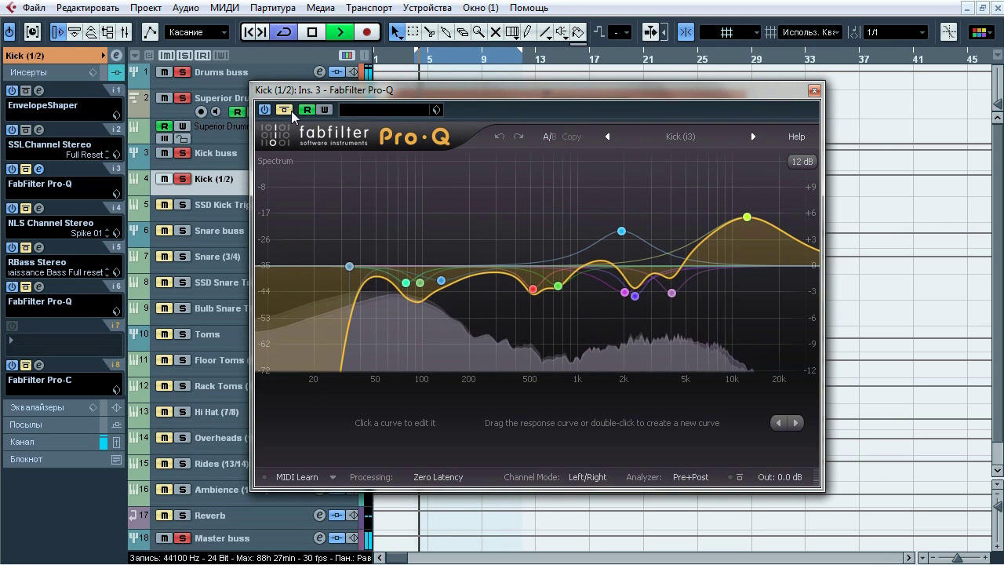
click(291, 111)
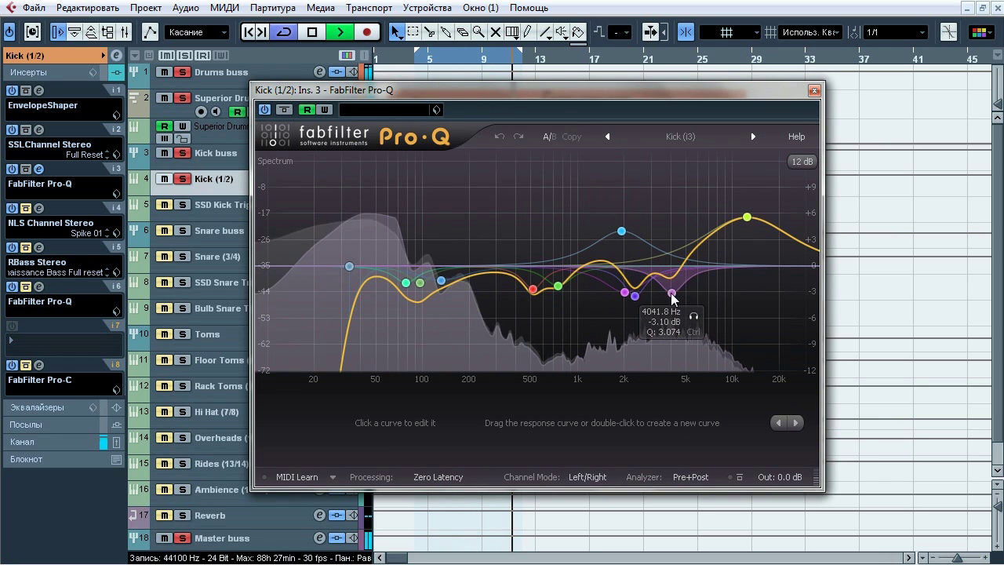
key(space)
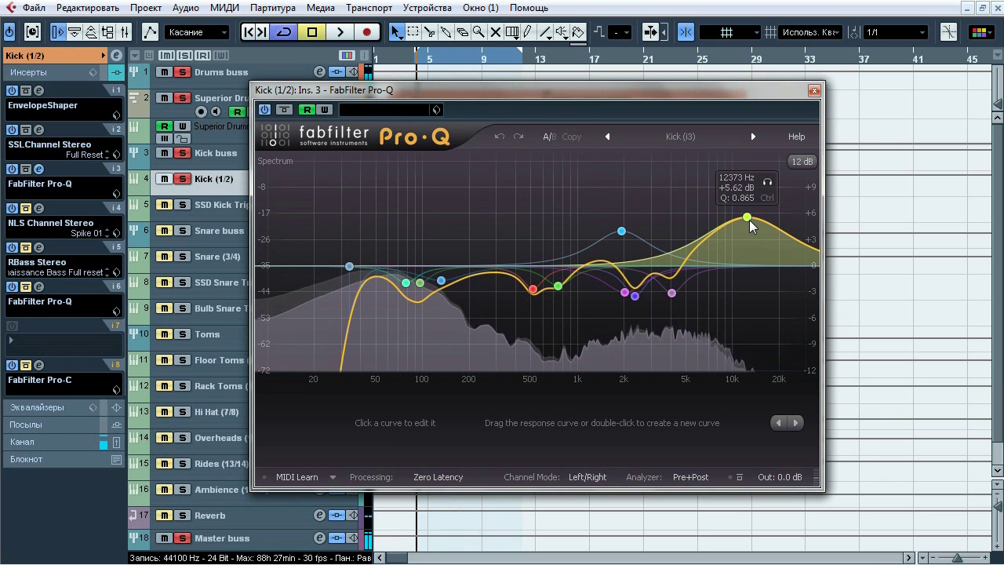
click(814, 91)
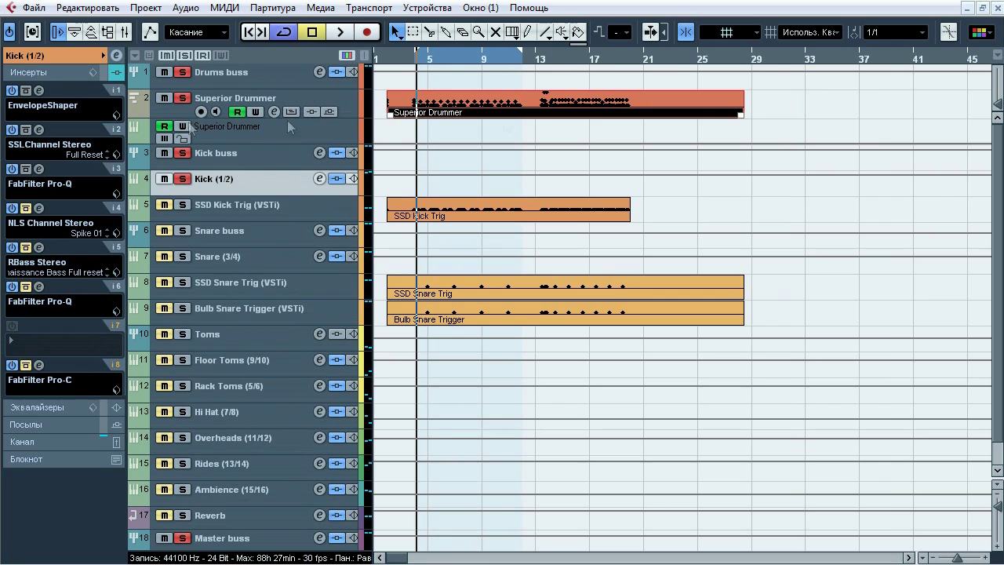
Step: Enable the bypassed NLS Channel Stereo in insert 4 of the Kick channel, toggling its bypass during playback to compare the sound
click(40, 208)
drag(755, 47, 669, 55)
mouse_move(598, 288)
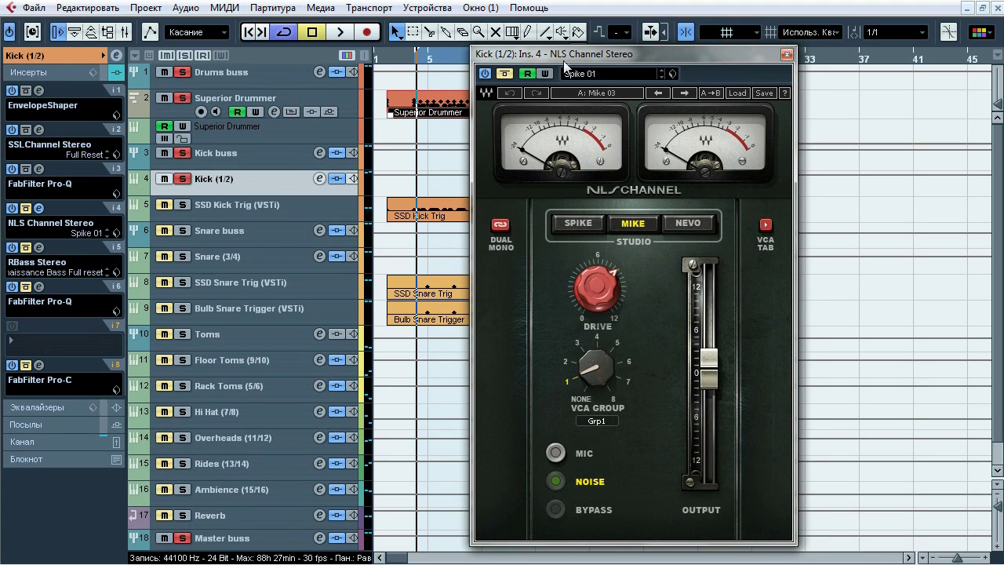
drag(562, 55, 503, 51)
key(space)
click(444, 69)
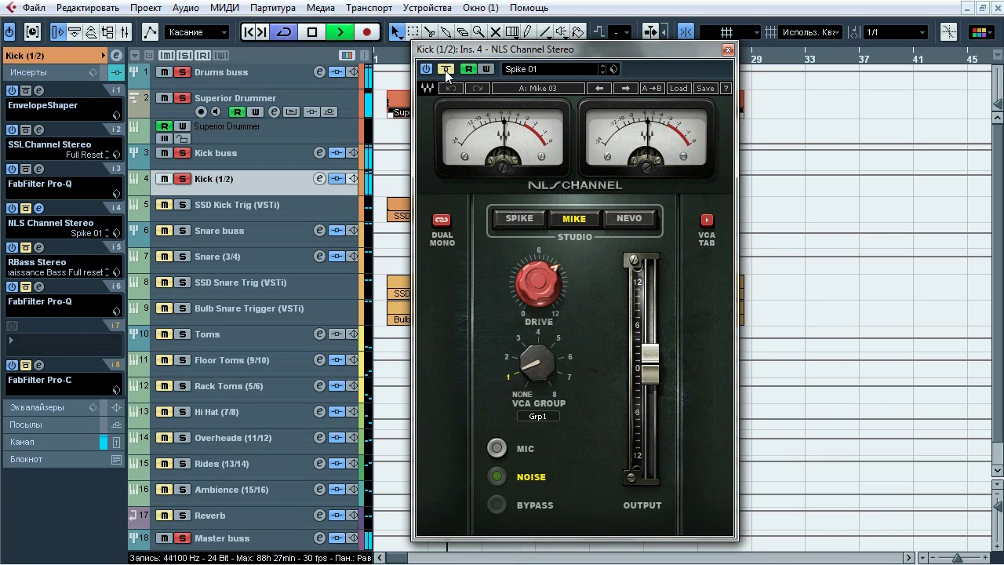
click(445, 69)
click(445, 69)
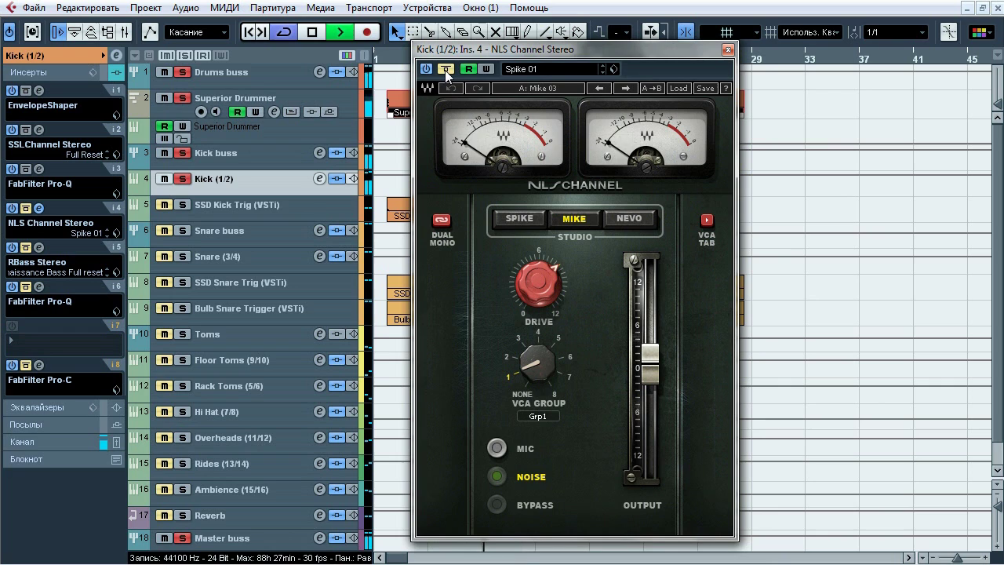
click(445, 69)
click(445, 69)
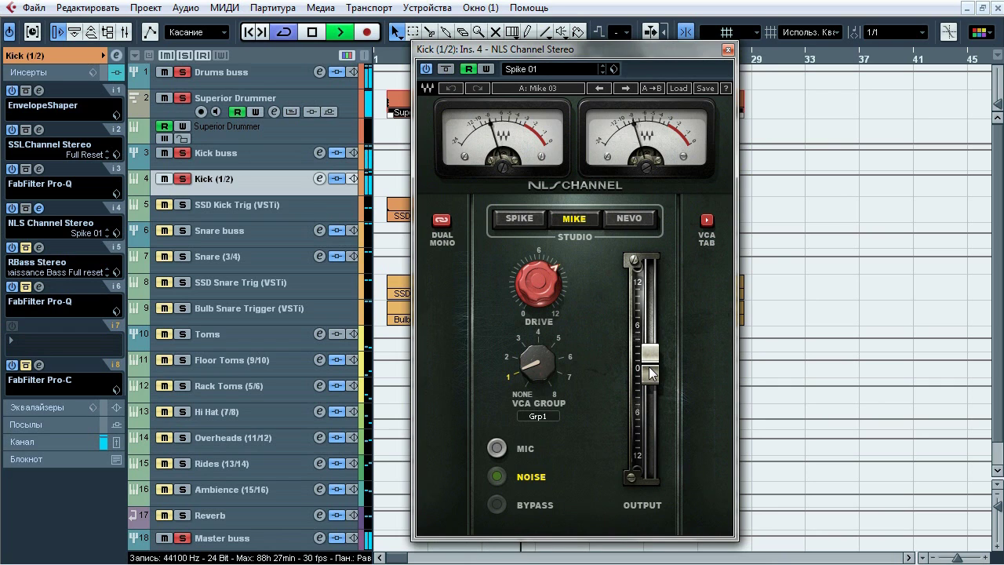
mouse_move(649, 368)
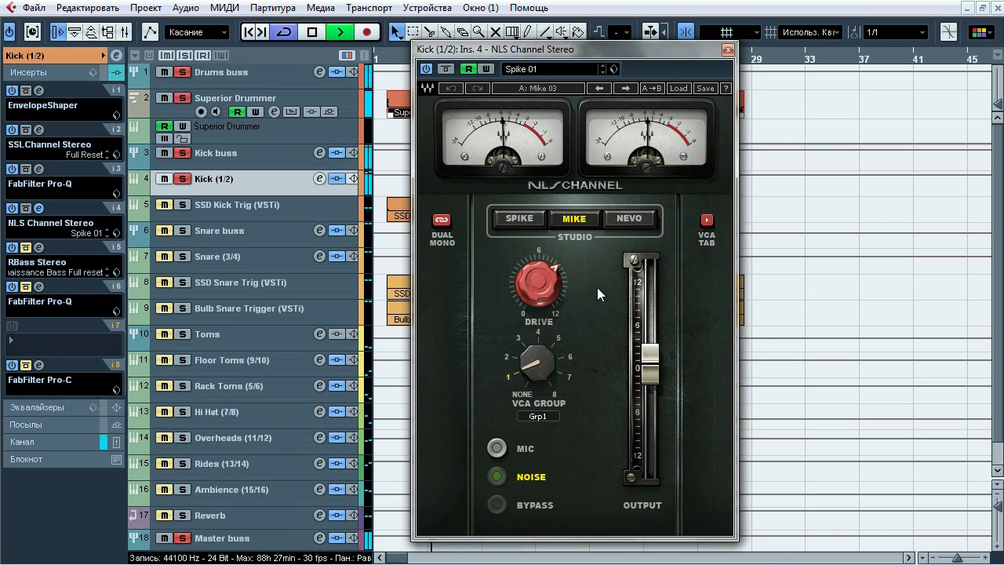
key(space)
click(728, 49)
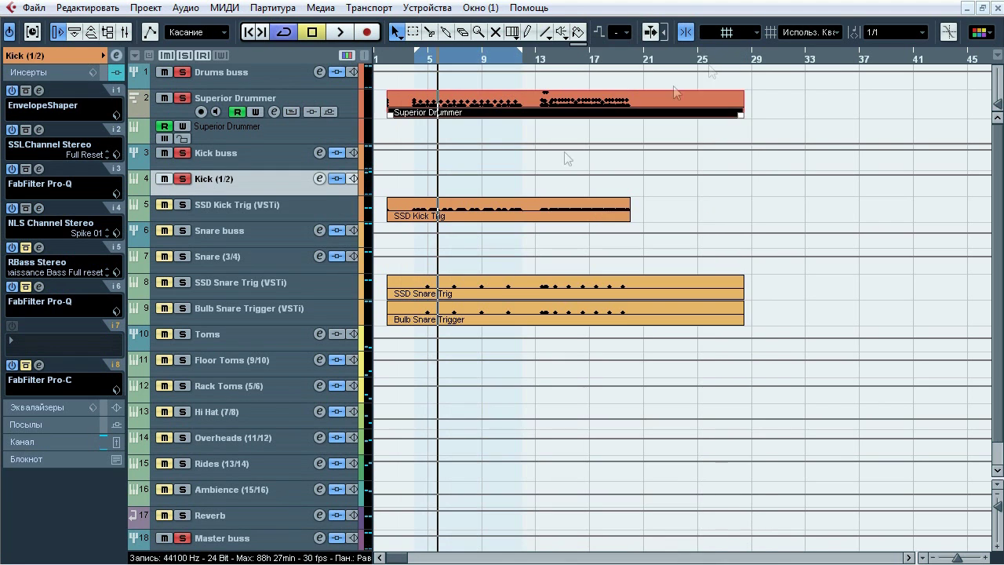
Step: Activate the RBass Stereo in insert 5 of the Kick channel, switching between bypassed and active during playback to hear the difference
click(39, 247)
drag(655, 131, 496, 132)
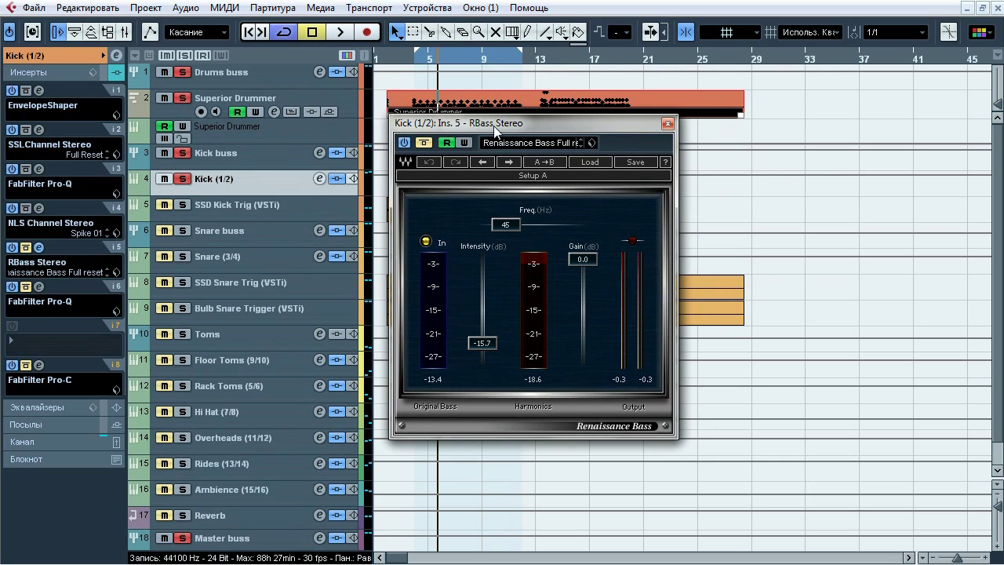
key(space)
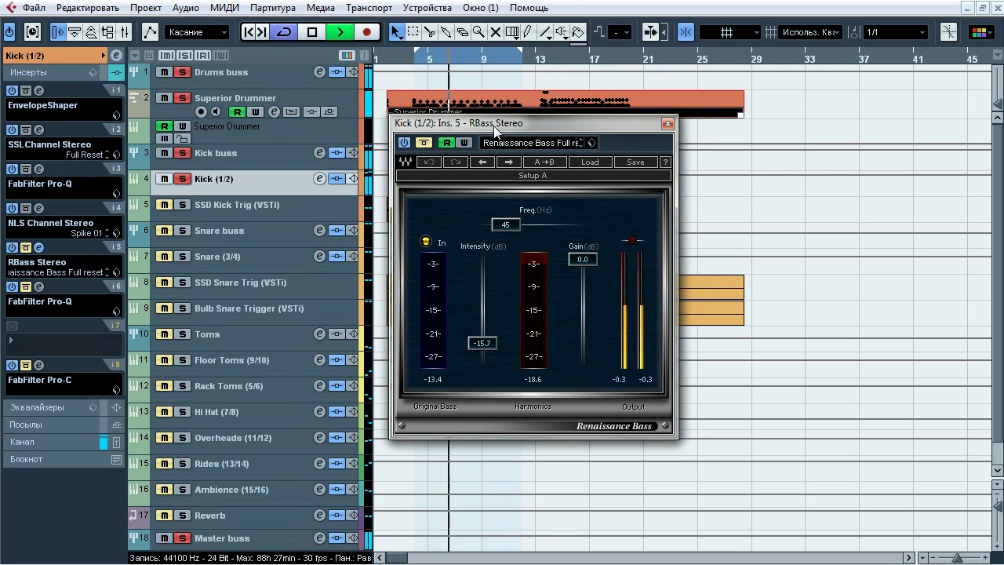
click(424, 143)
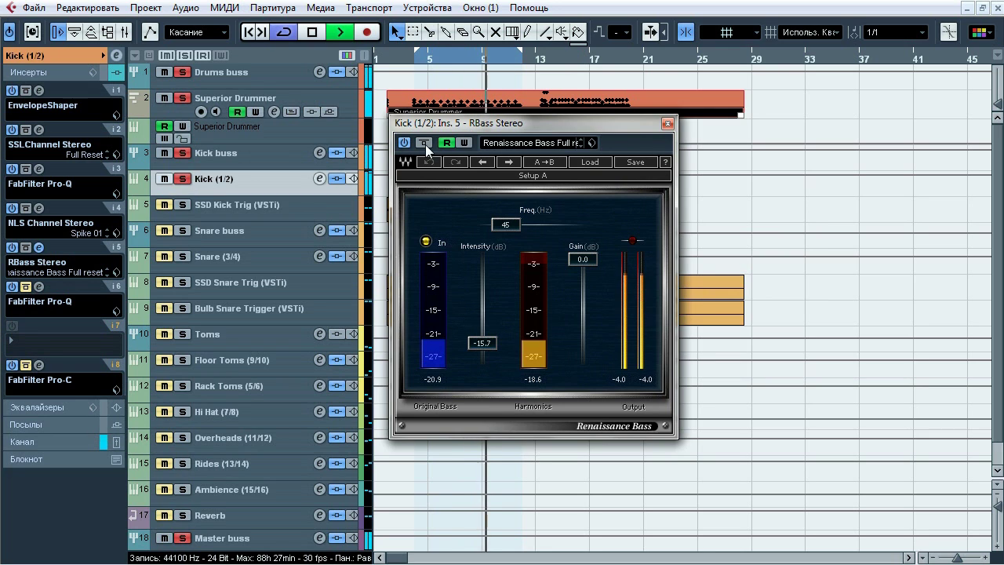
click(425, 143)
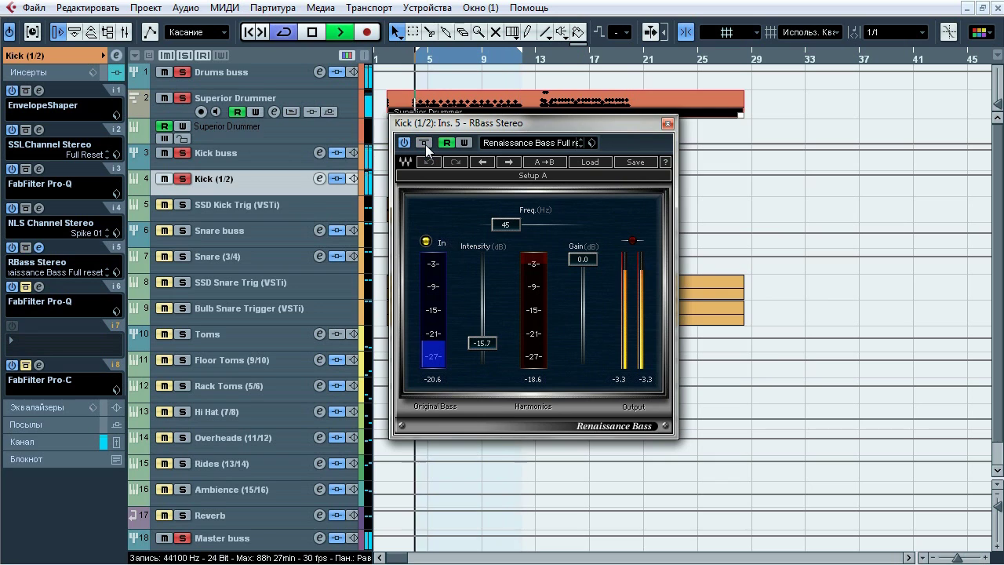
click(425, 143)
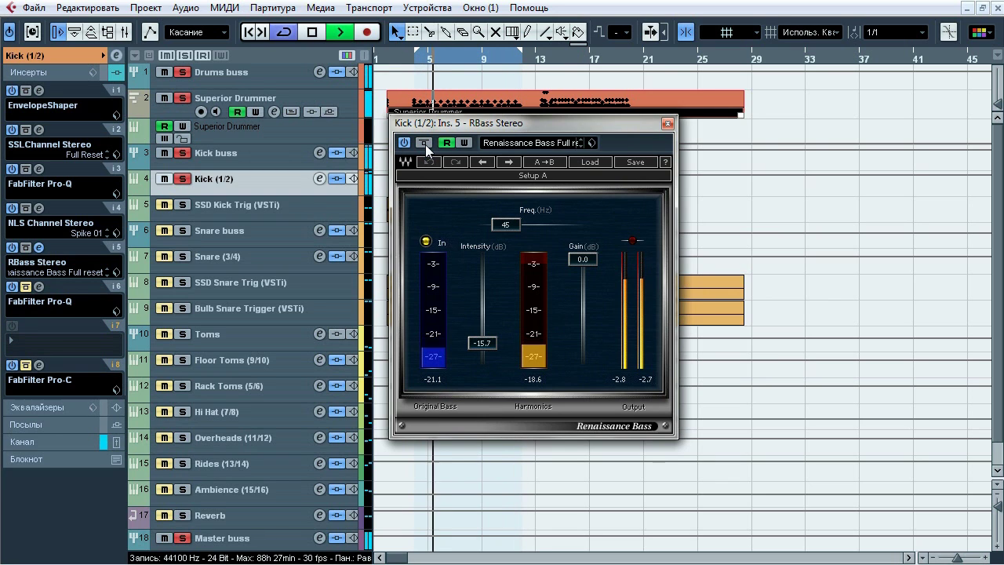
click(425, 144)
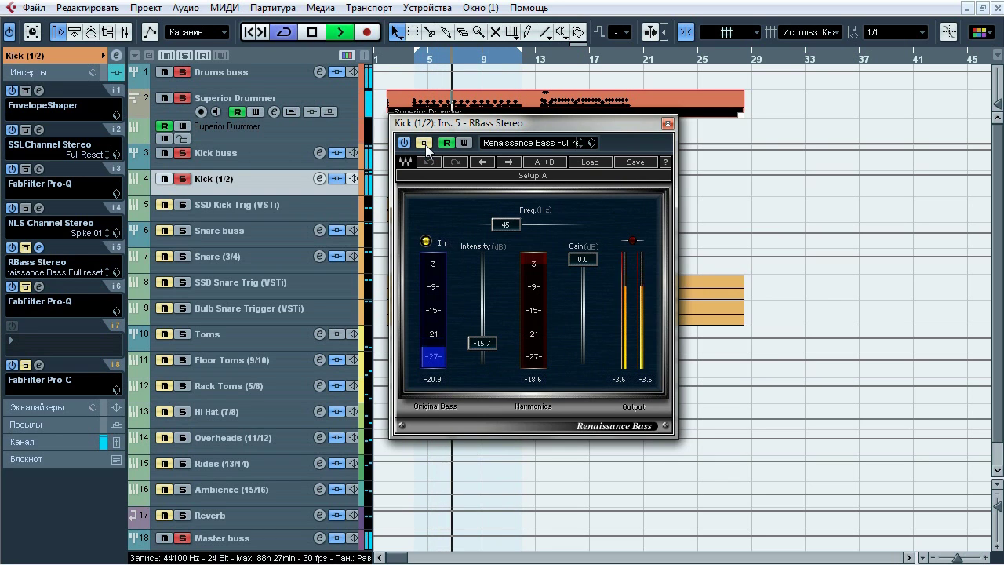
click(425, 144)
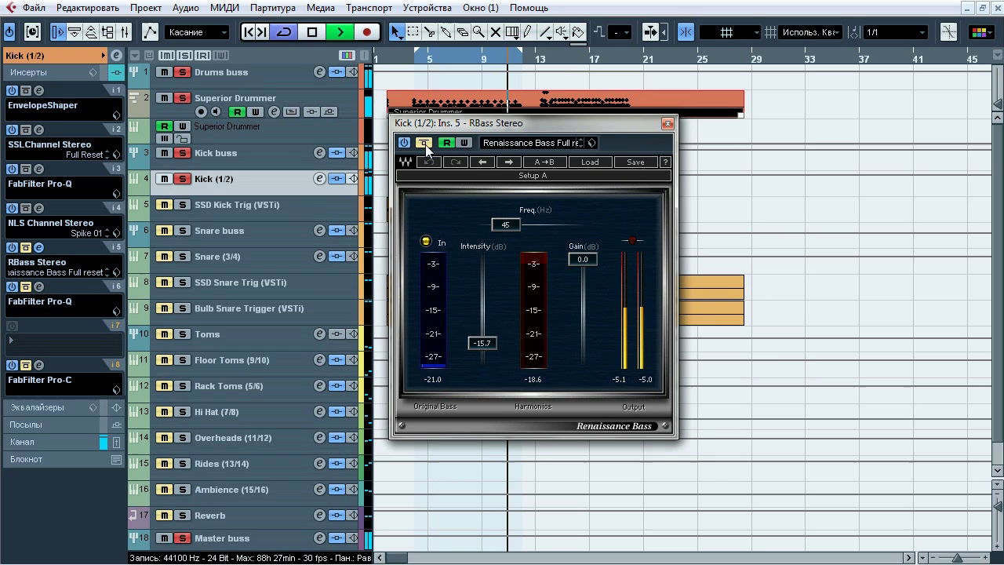
key(space)
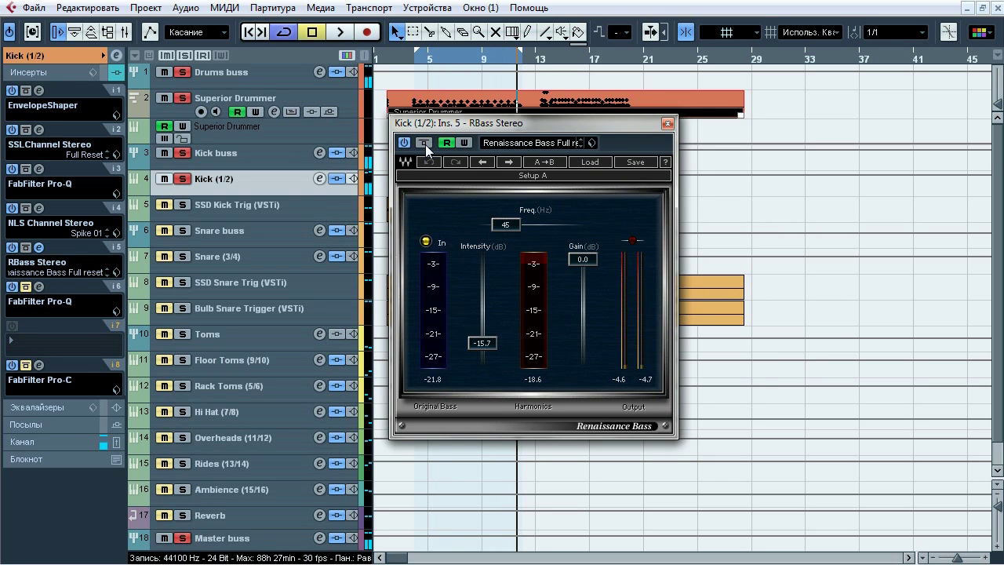
click(667, 124)
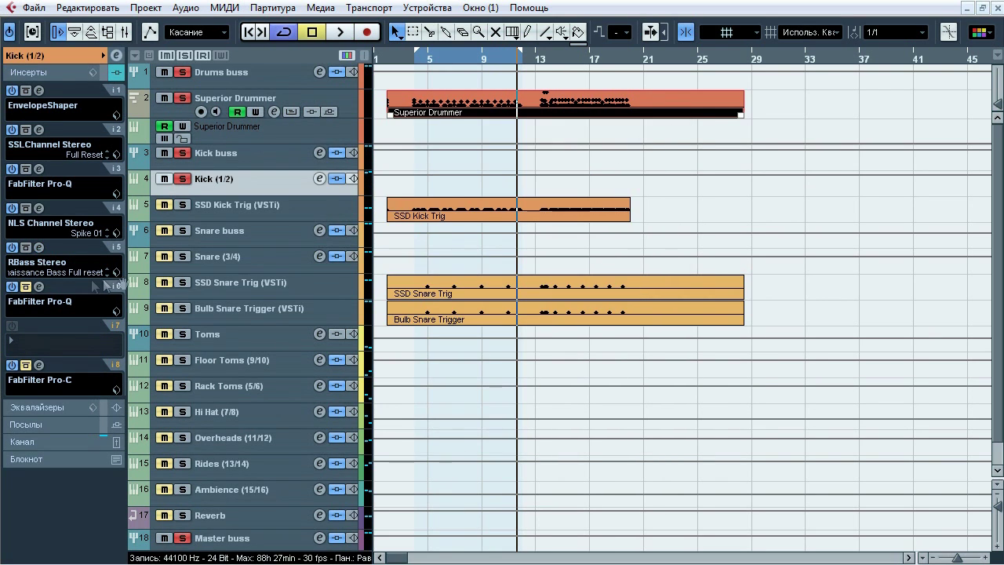
Step: Activate the bypassed FabFilter Pro-Q in insert 6 of the Kick (1/2) channel, comparing both states during playback and inspecting its EQ bands
click(38, 287)
drag(549, 61, 486, 108)
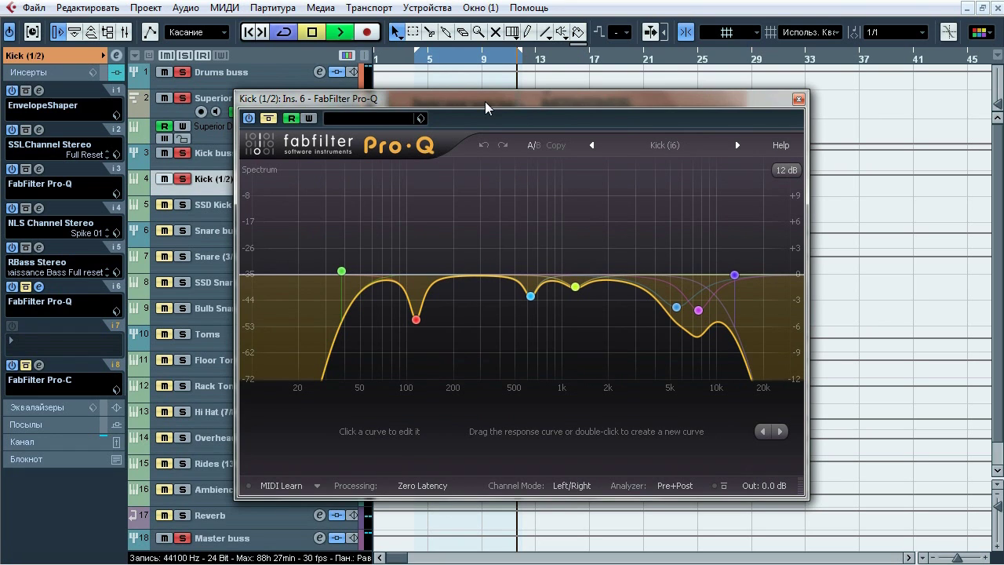
click(268, 119)
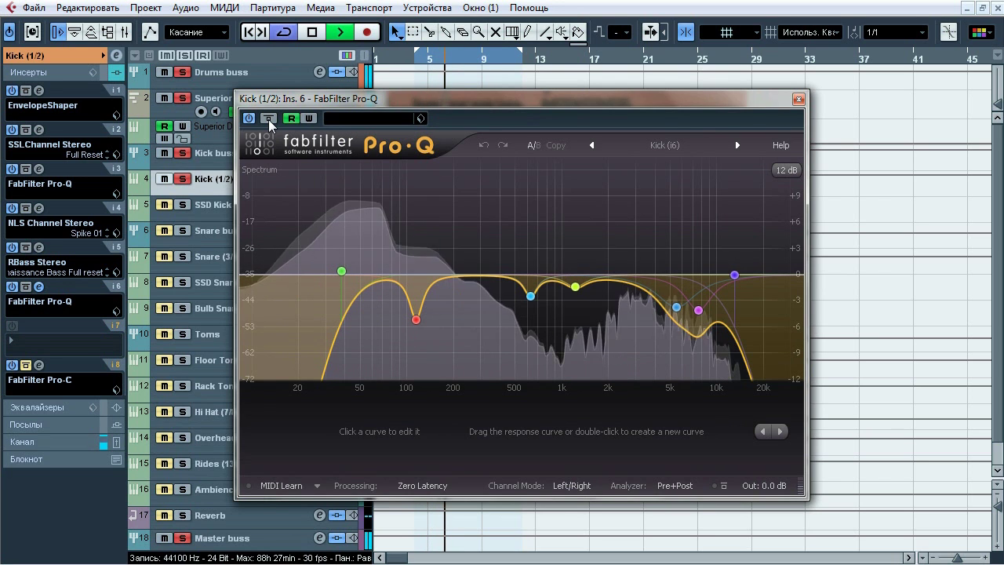
click(269, 120)
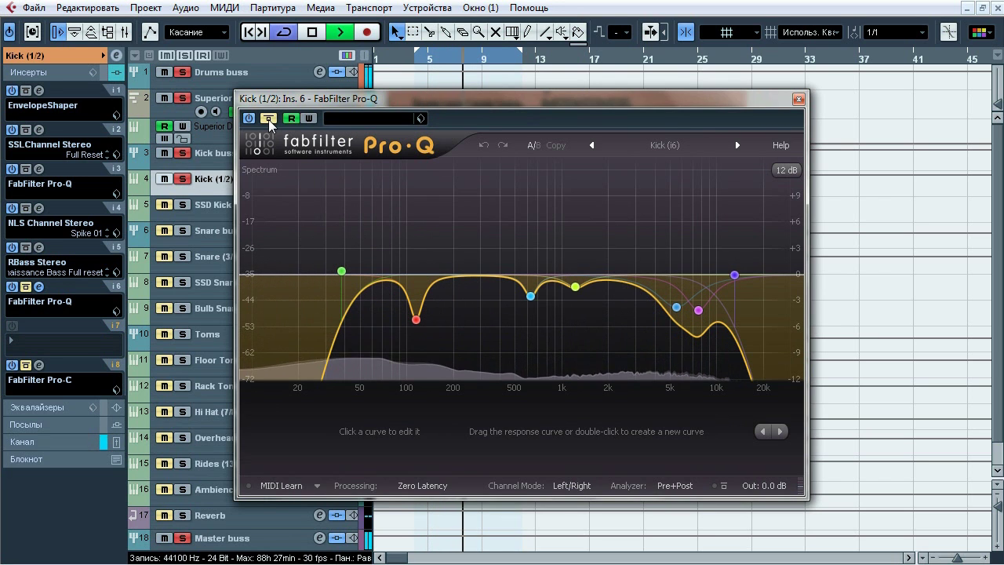
click(268, 119)
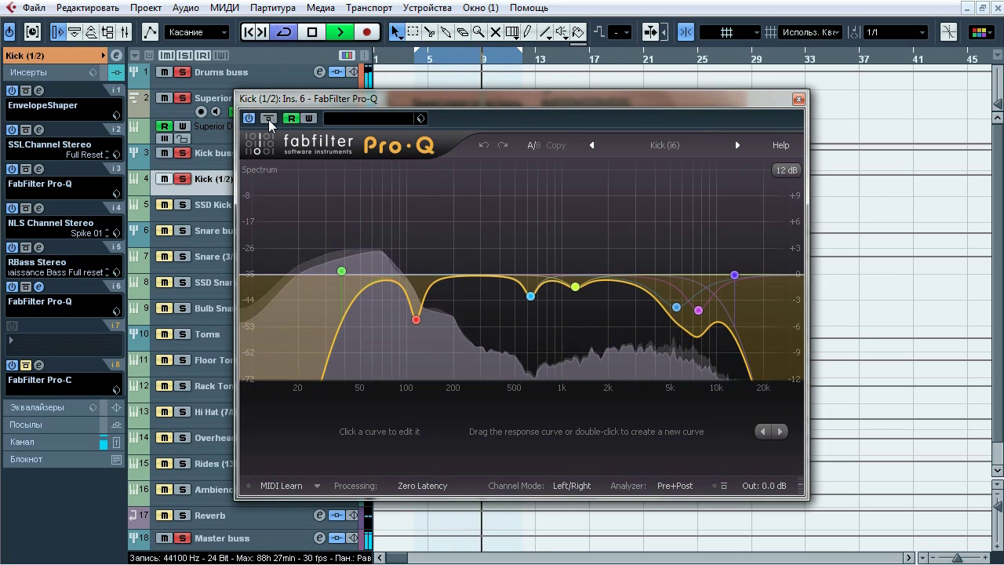
click(268, 119)
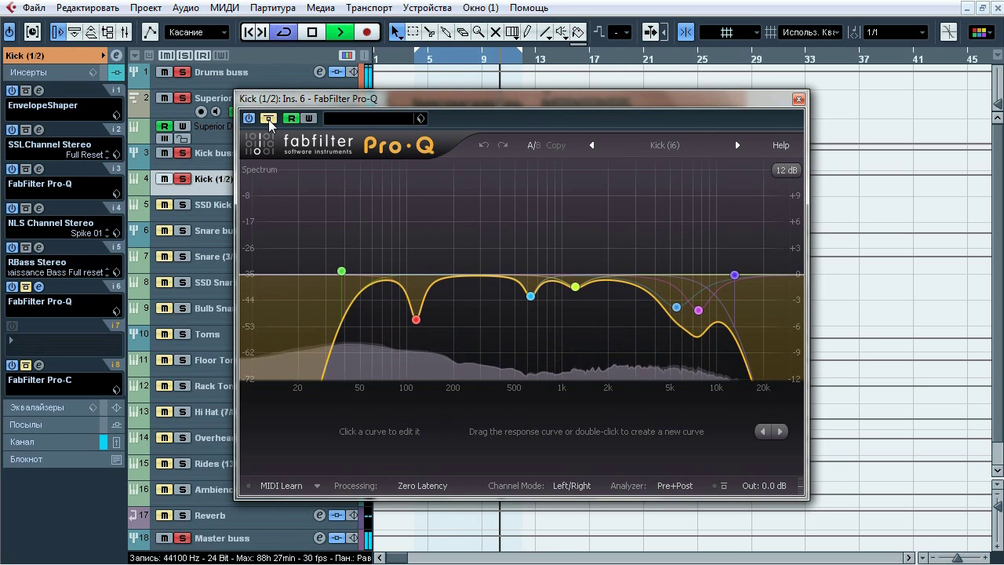
click(268, 119)
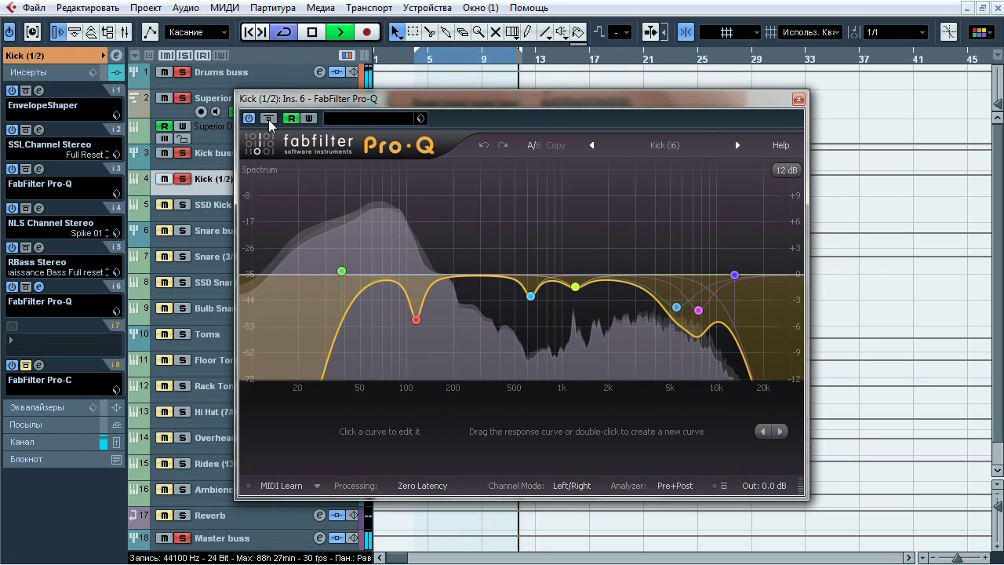
mouse_move(412, 317)
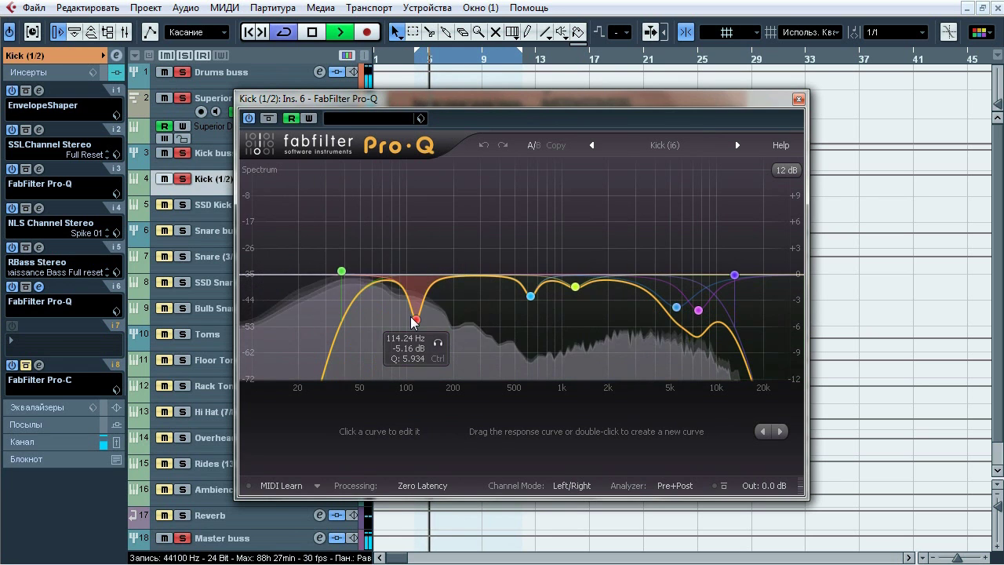
mouse_move(577, 289)
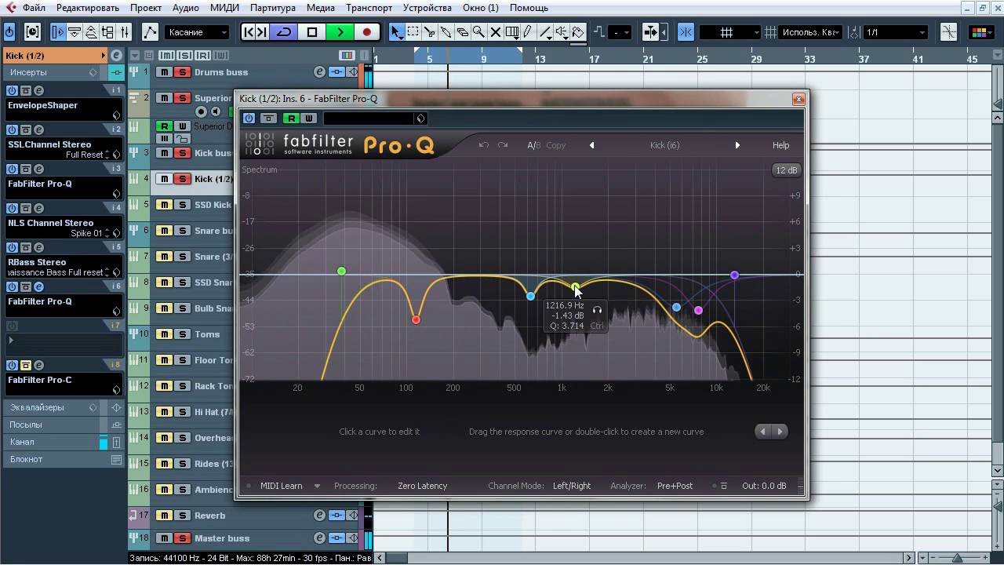
mouse_move(699, 312)
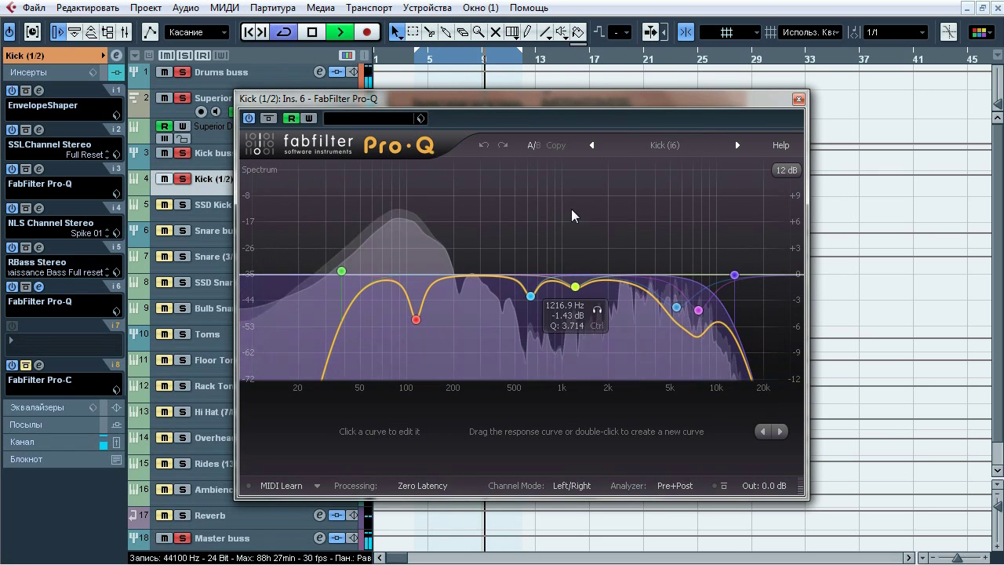
key(space)
click(799, 98)
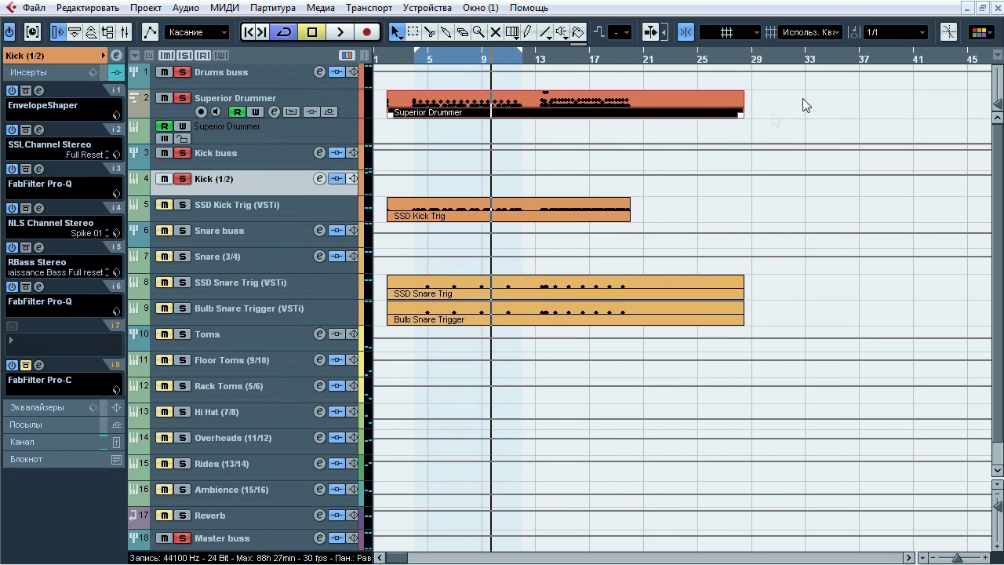
Step: Open the FabFilter Pro-C in insert 8 of the Kick channel, solo the Bulb Snare Trigger (VSTi) track and show its sends
click(41, 366)
drag(625, 459, 459, 137)
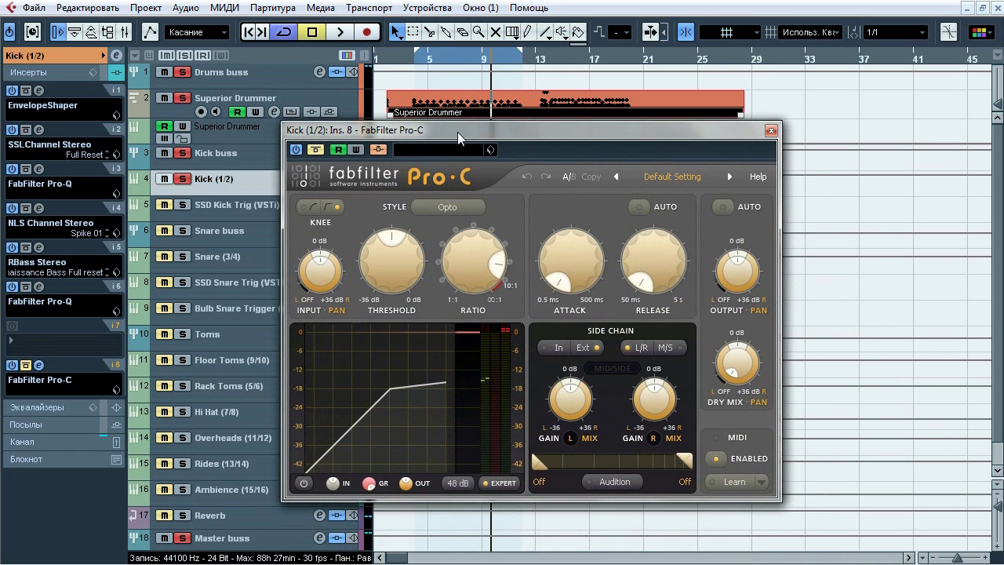
drag(458, 133, 607, 103)
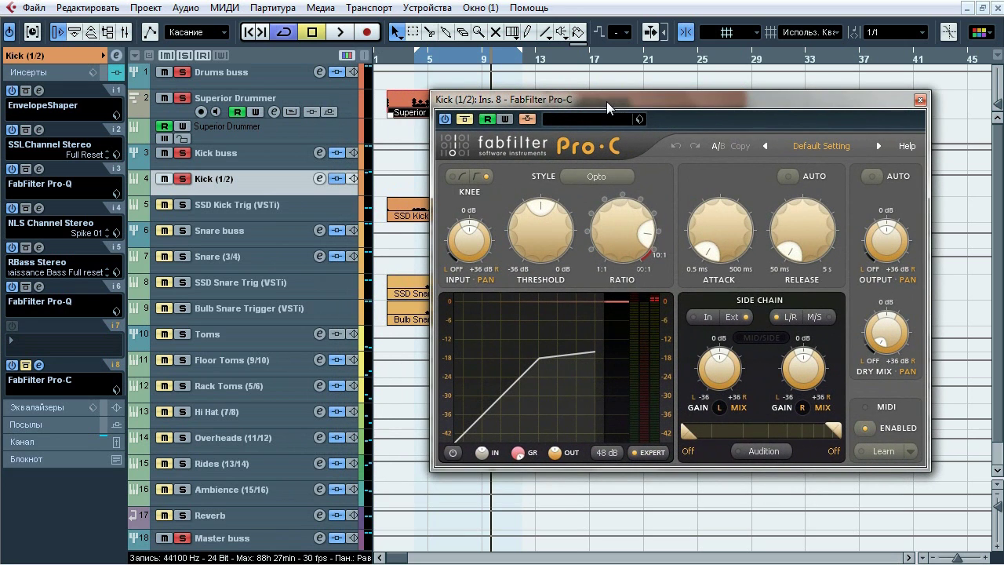
click(191, 309)
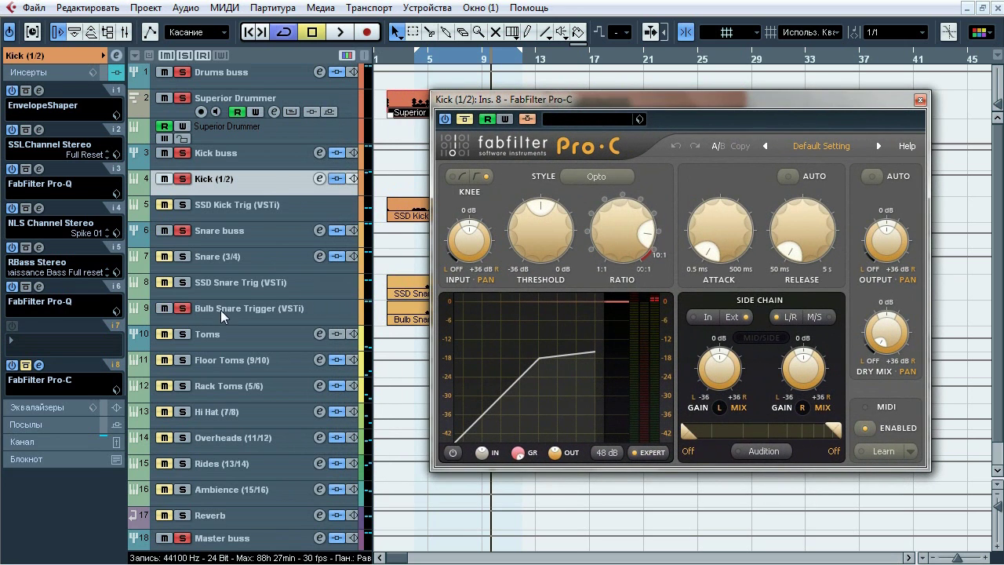
click(222, 316)
click(49, 327)
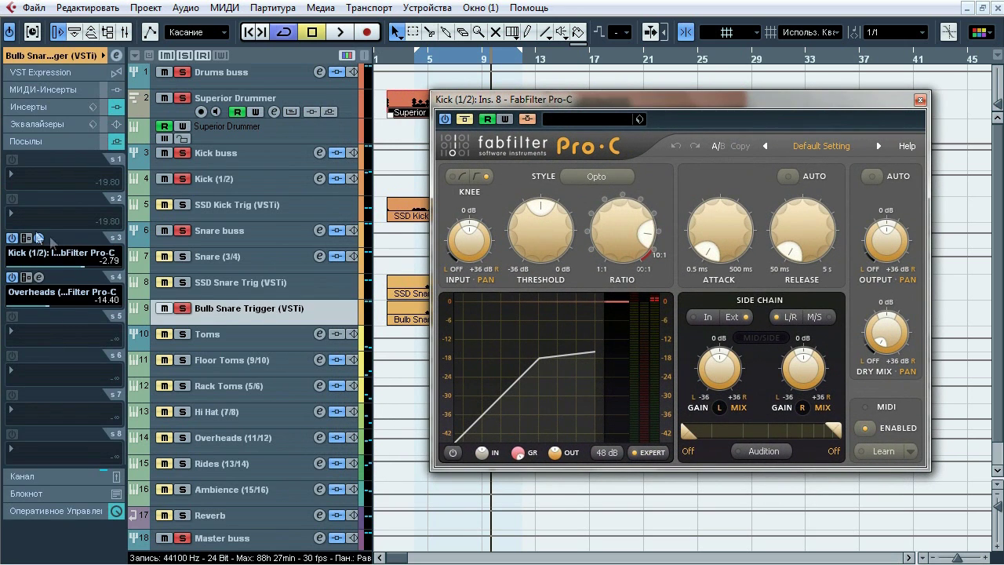
Step: Activate the side-chained Pro-C on the Kick channel, switching its bypass on and off during playback to compare the ducking, and close it
drag(523, 104, 453, 107)
key(space)
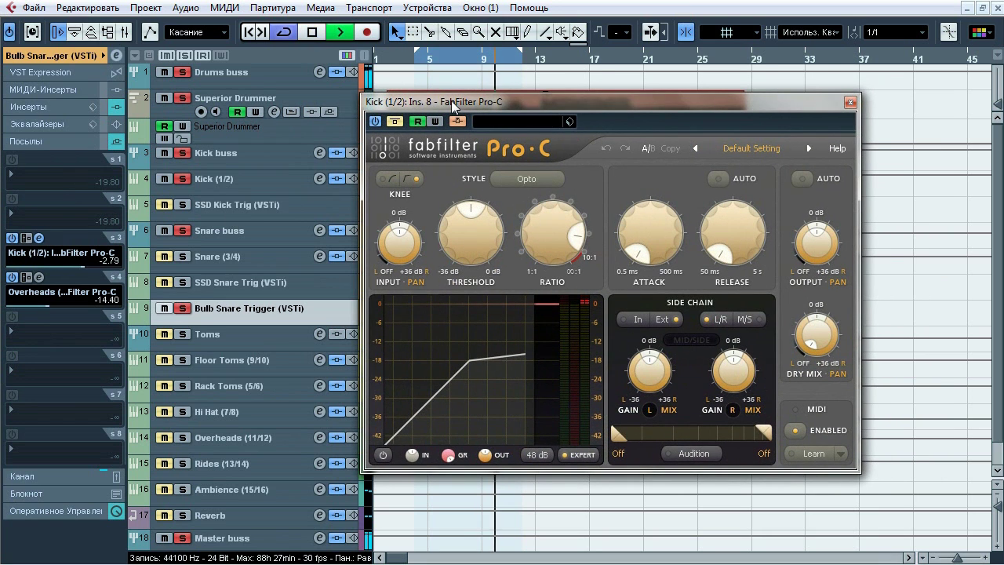
click(395, 122)
click(577, 61)
click(396, 123)
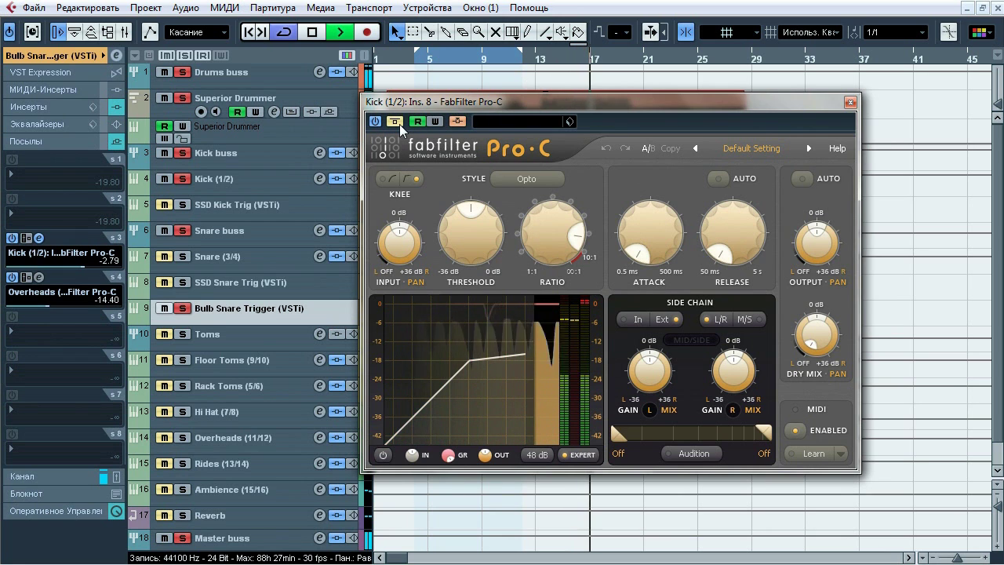
click(396, 122)
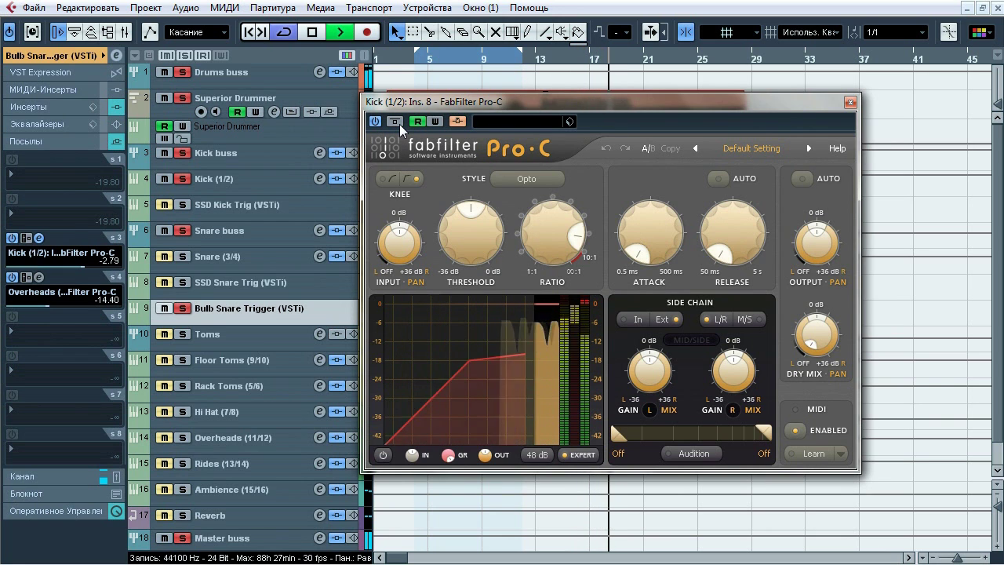
click(396, 123)
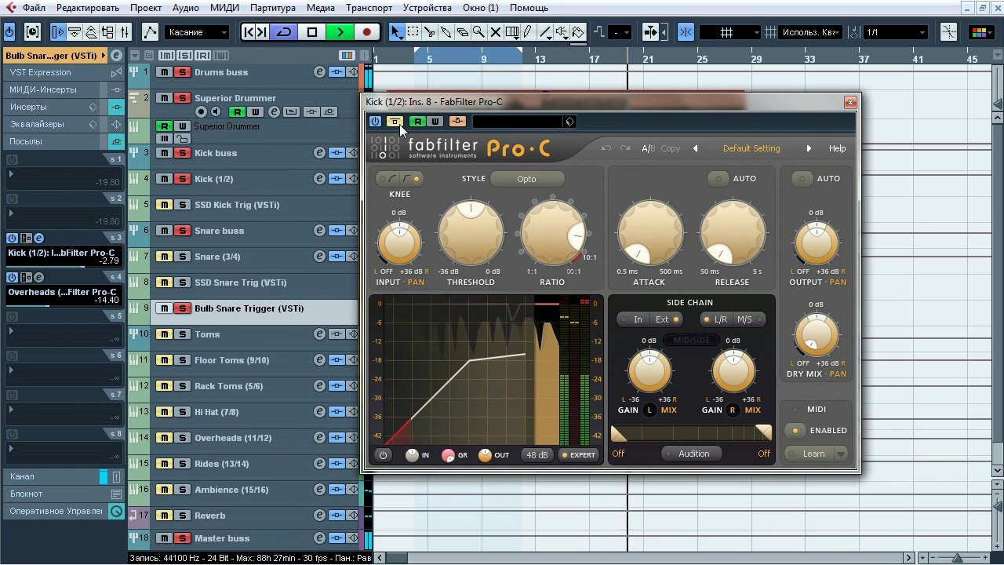
key(space)
click(849, 102)
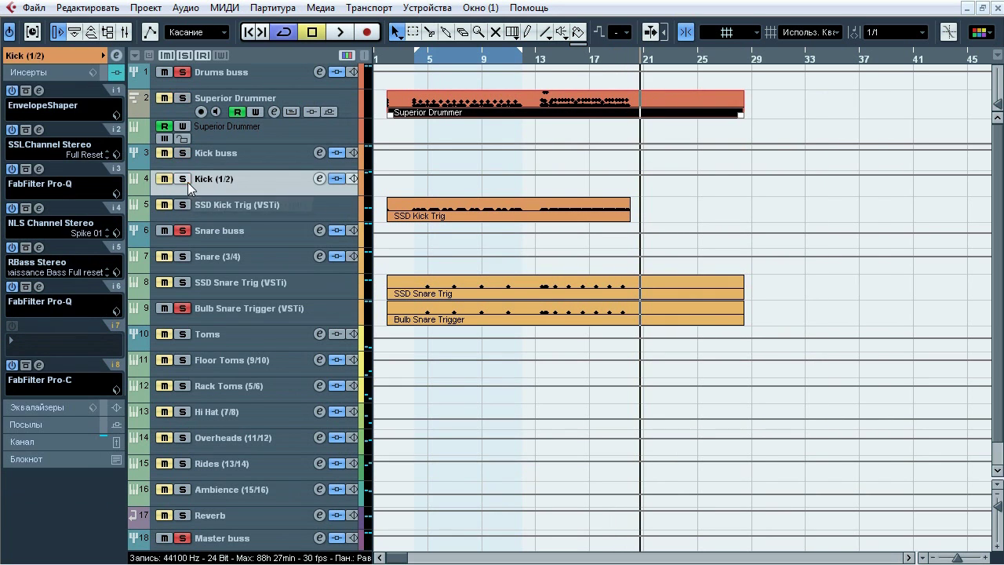
Step: Solo the SSD Kick Trig (VSTi) track, display its inserts and start playback
click(263, 210)
click(52, 113)
click(182, 206)
key(space)
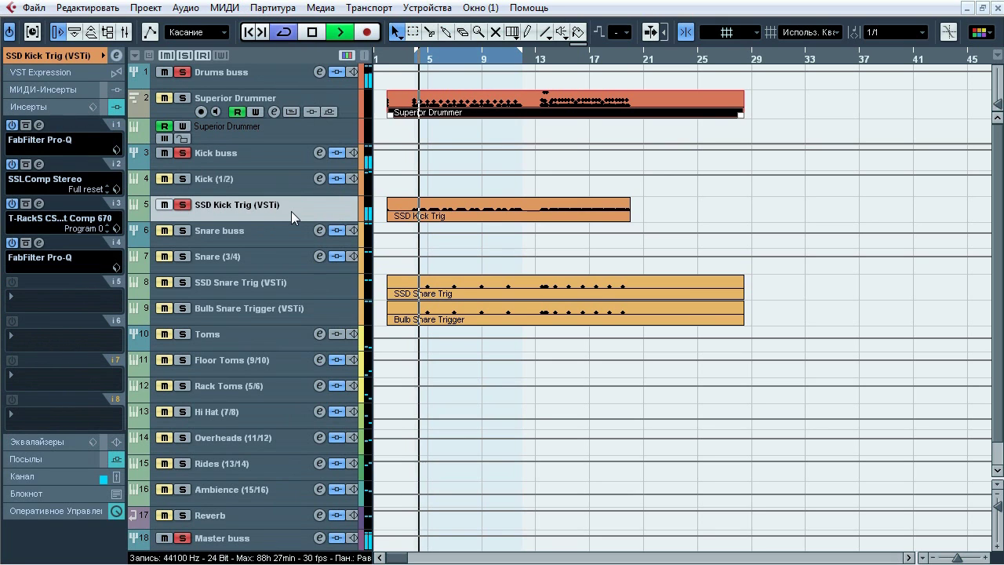
Step: Bypass all inserts of the SSD Kick Trig track, comparing the processed and unprocessed sound during playback
click(101, 108)
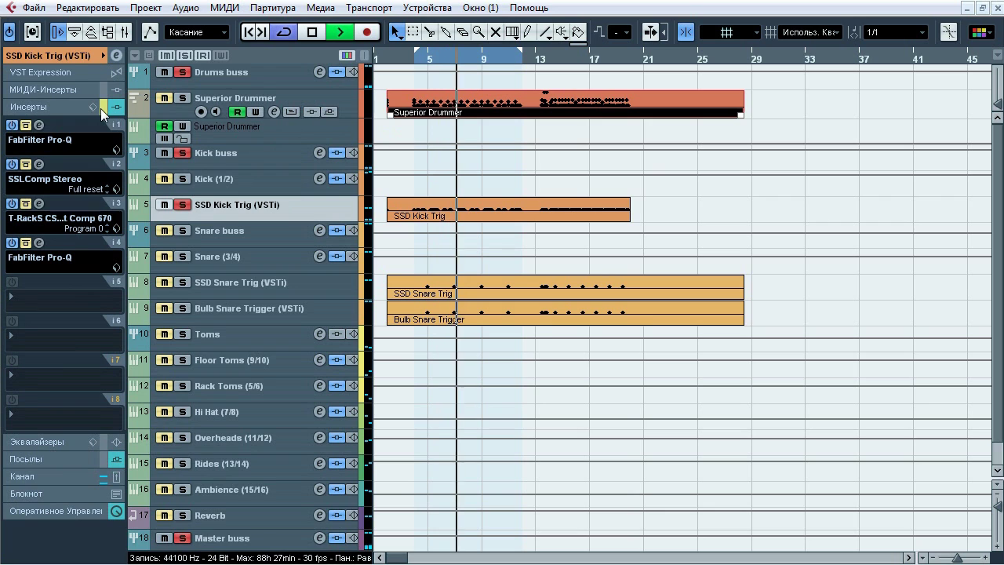
click(100, 109)
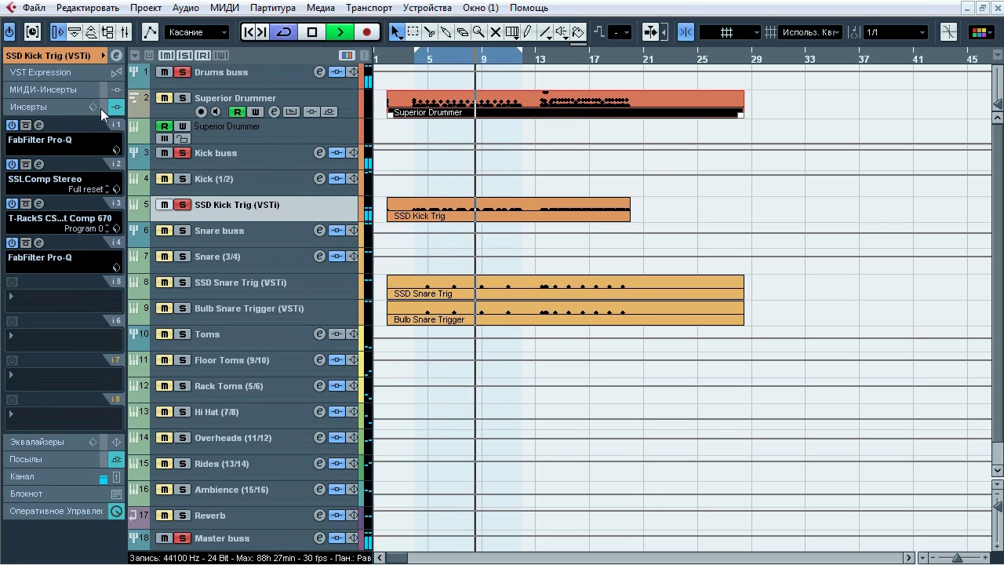
click(100, 108)
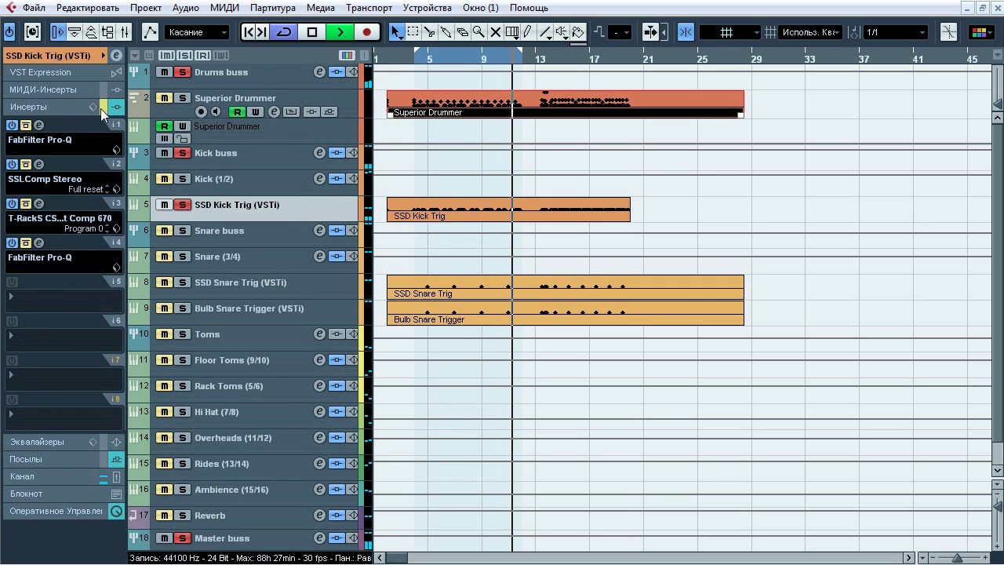
key(space)
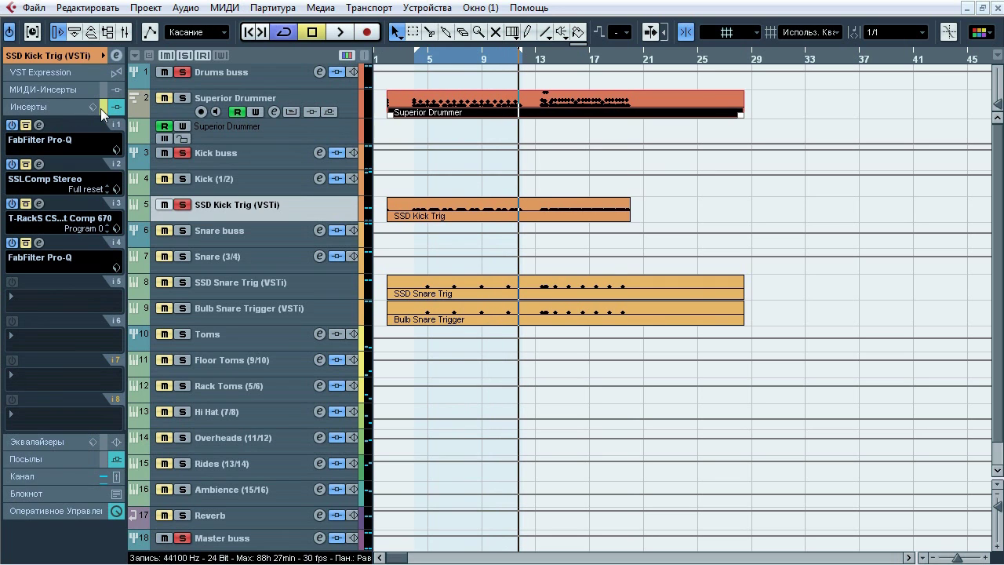
Step: Open the SsdSampler instrument of the SSD Kick Trig track and view its drum library for kit construction
click(95, 57)
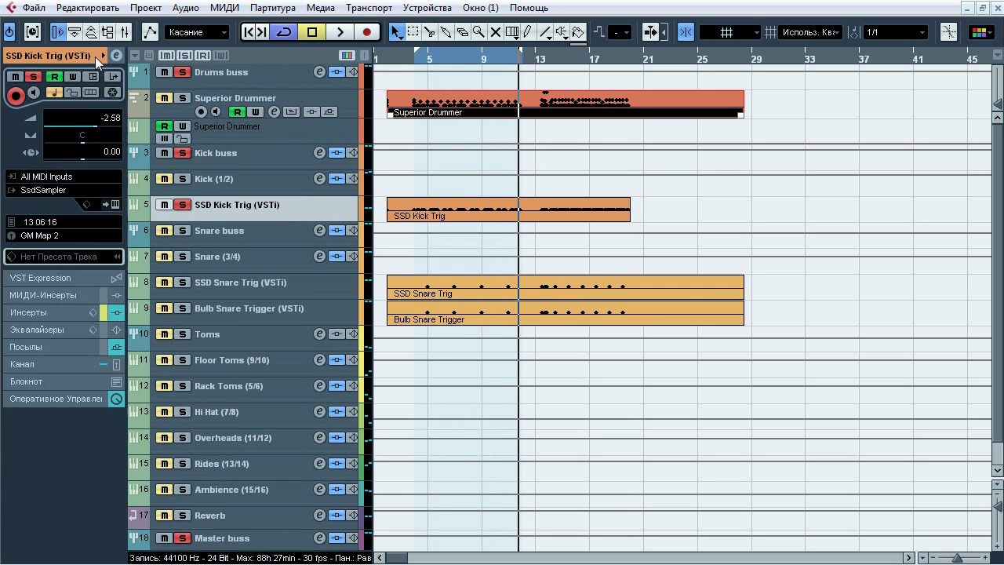
click(115, 204)
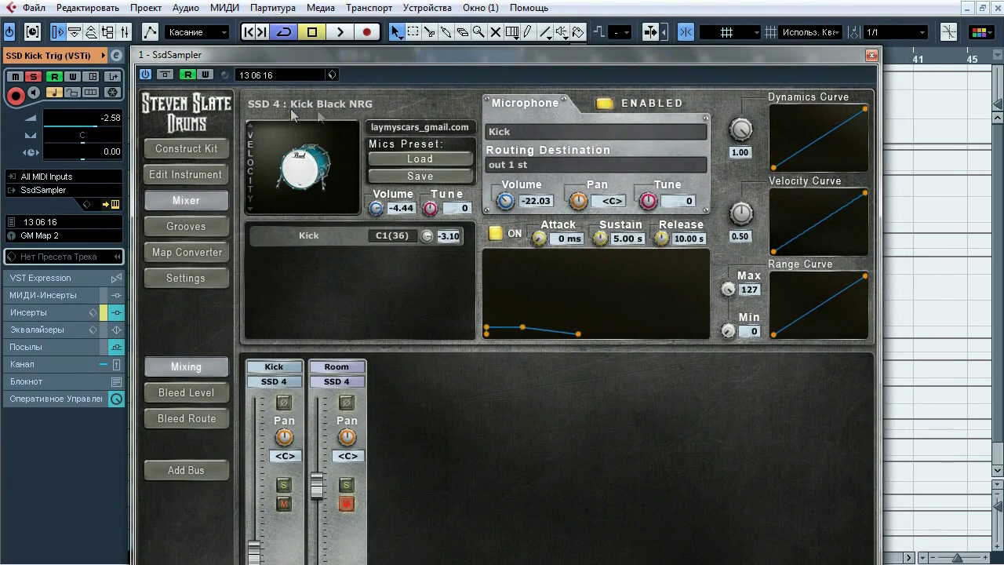
click(186, 148)
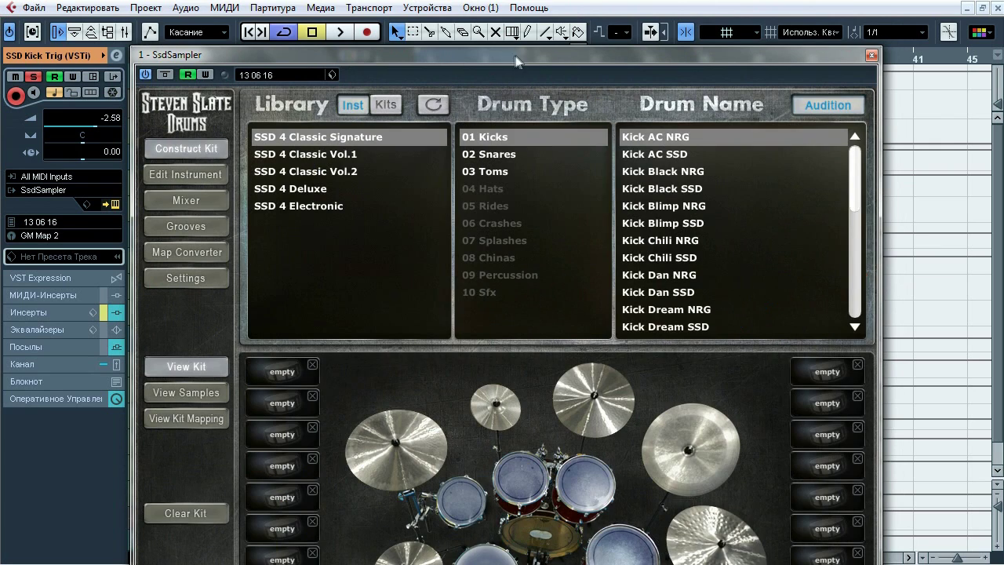
drag(518, 57, 510, 2)
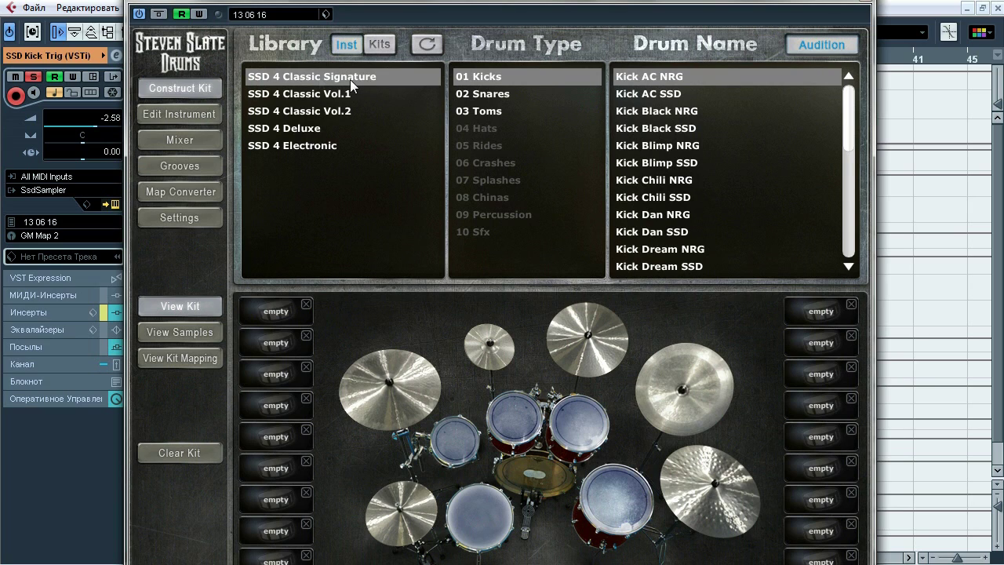
Step: Examine the Kick Black NRG sample's mixer channels and bleed level in SsdSampler, and close the instrument
click(208, 139)
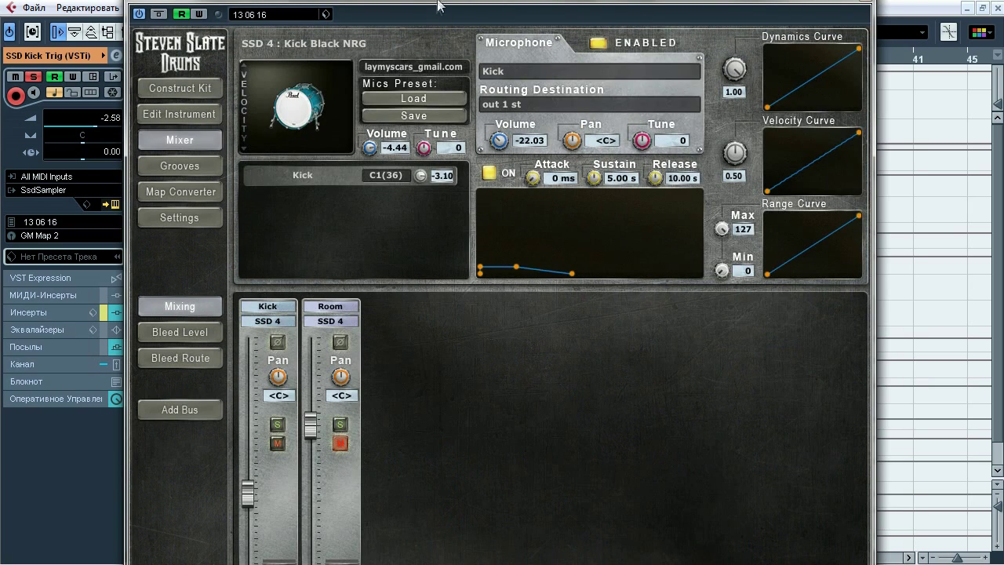
drag(437, 9, 467, 0)
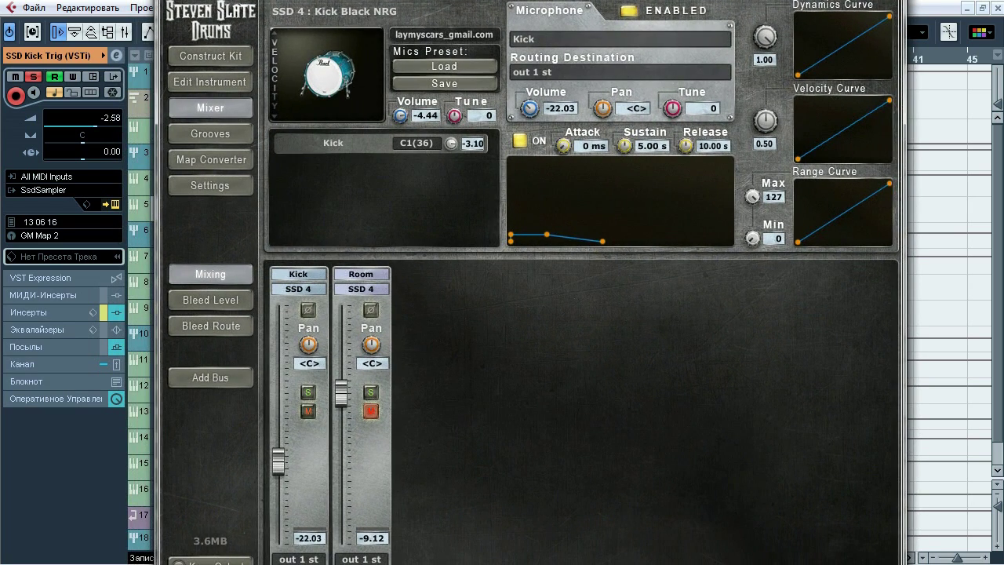
click(226, 303)
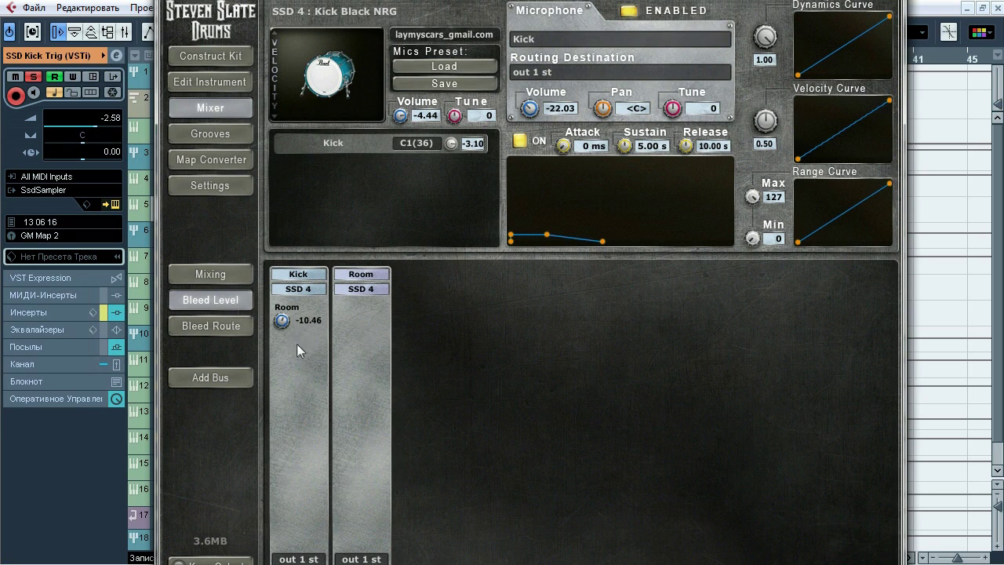
click(220, 279)
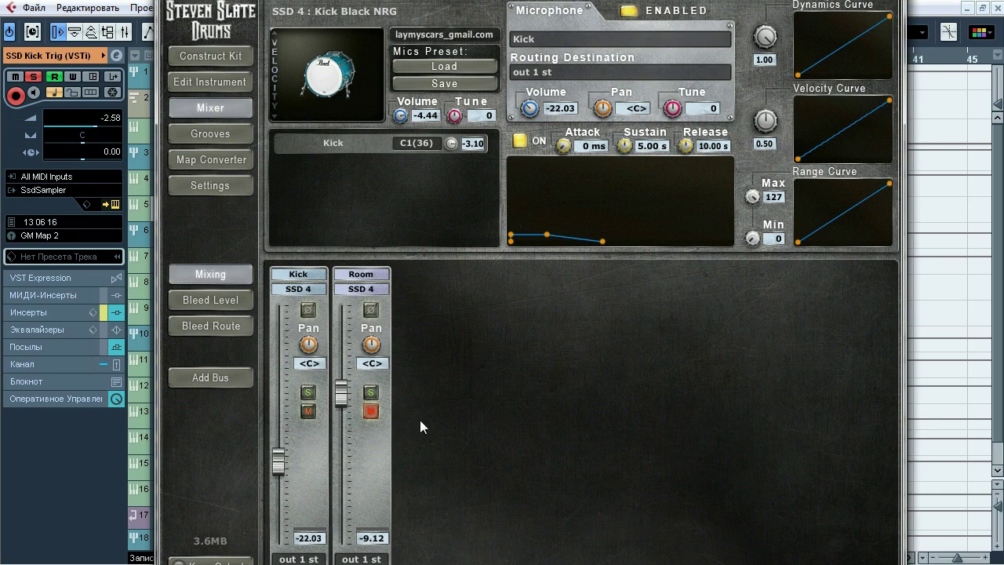
drag(543, 0, 517, 55)
click(870, 38)
Step: Activate the bypassed first insert, FabFilter Pro-Q, on SSD Kick Trig, comparing the sound with and without it during playback
click(51, 316)
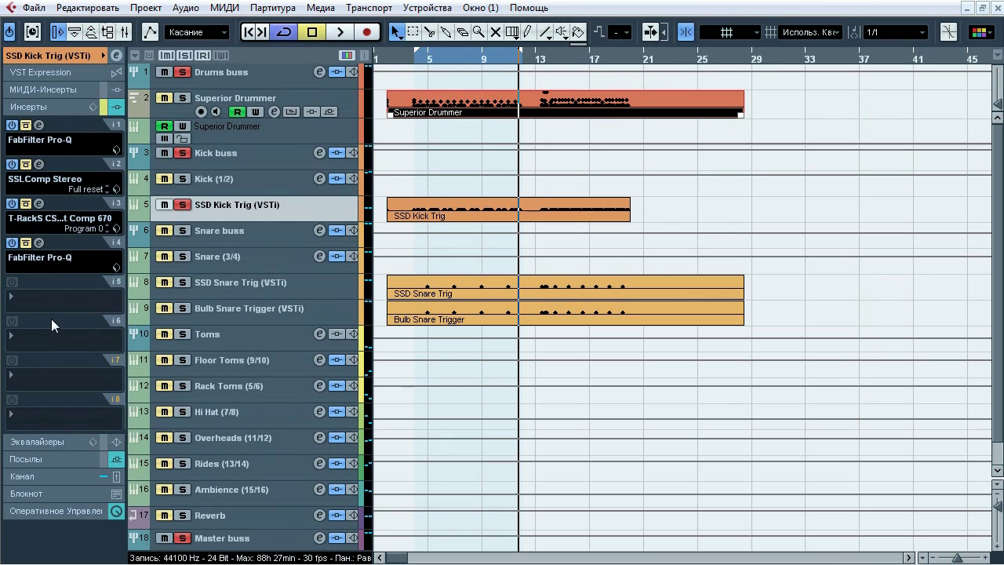
click(40, 125)
drag(383, 92, 376, 104)
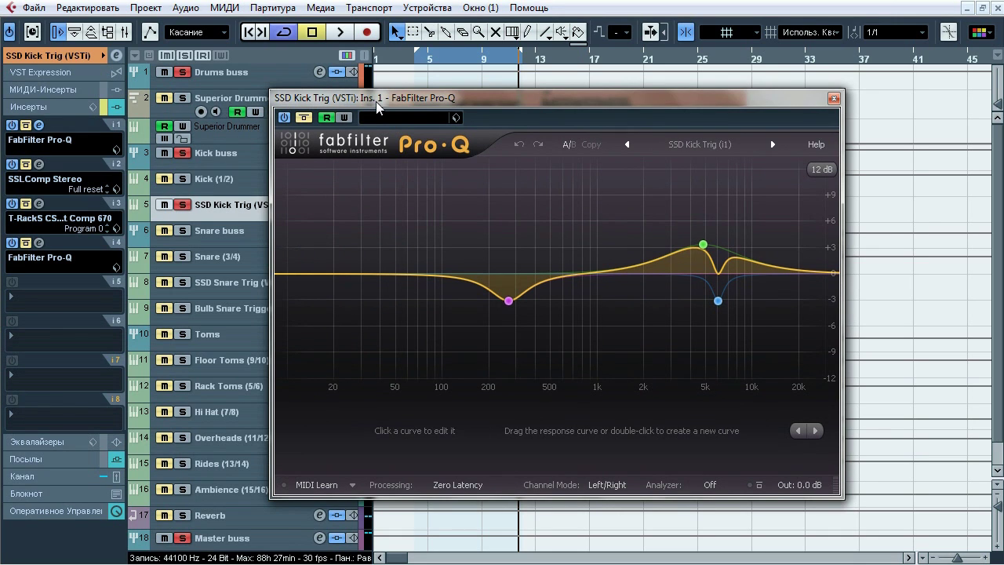
key(space)
click(305, 119)
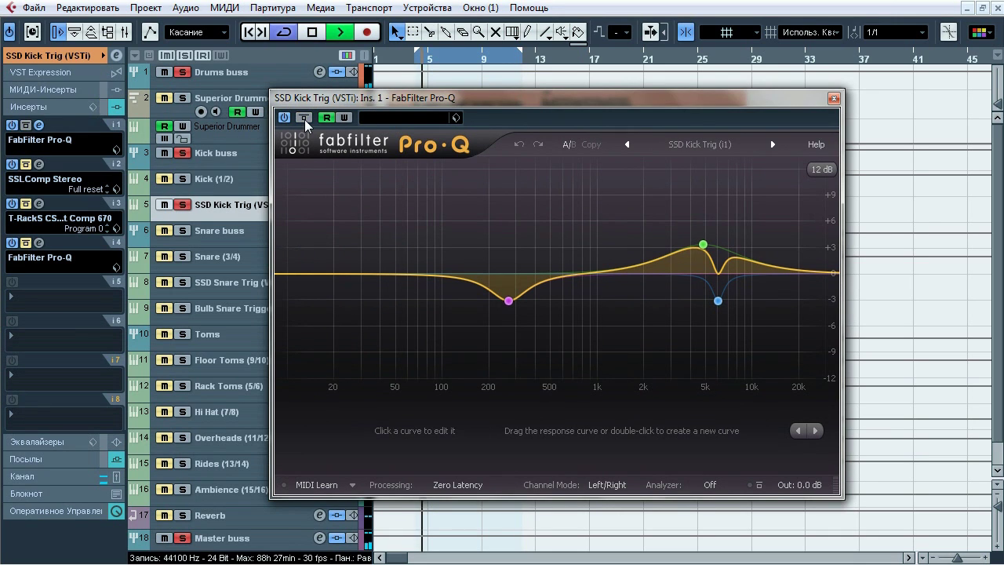
click(305, 119)
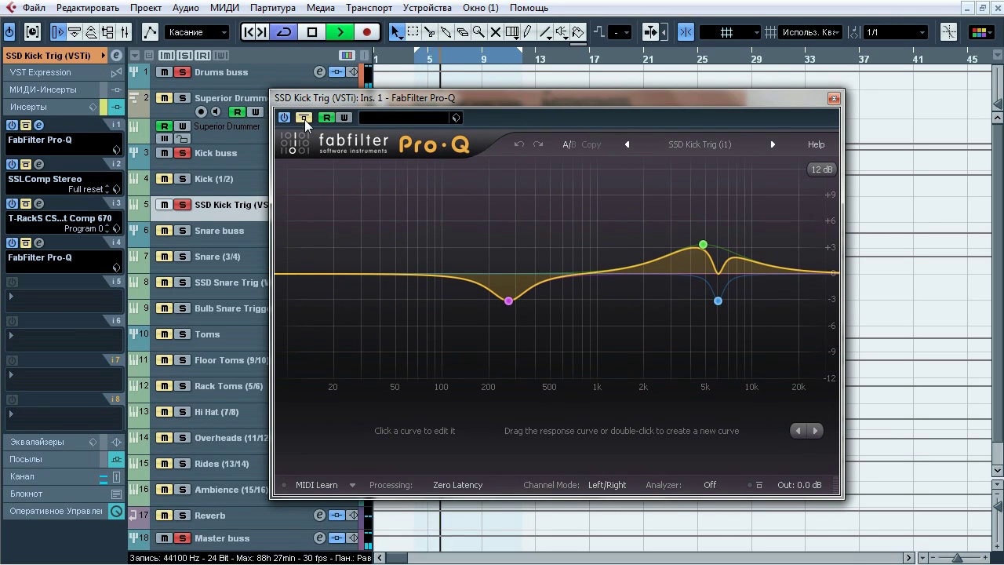
click(304, 119)
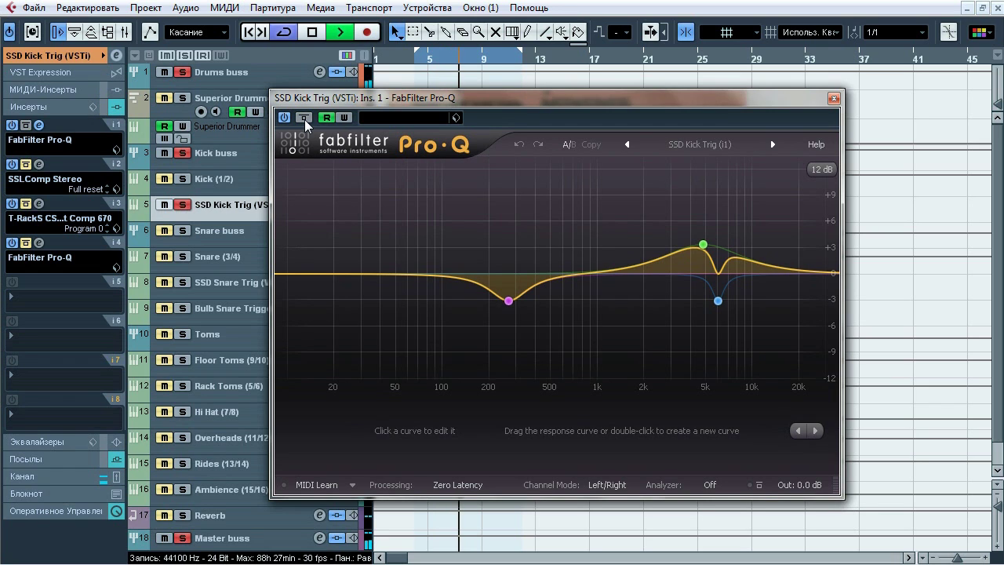
click(304, 119)
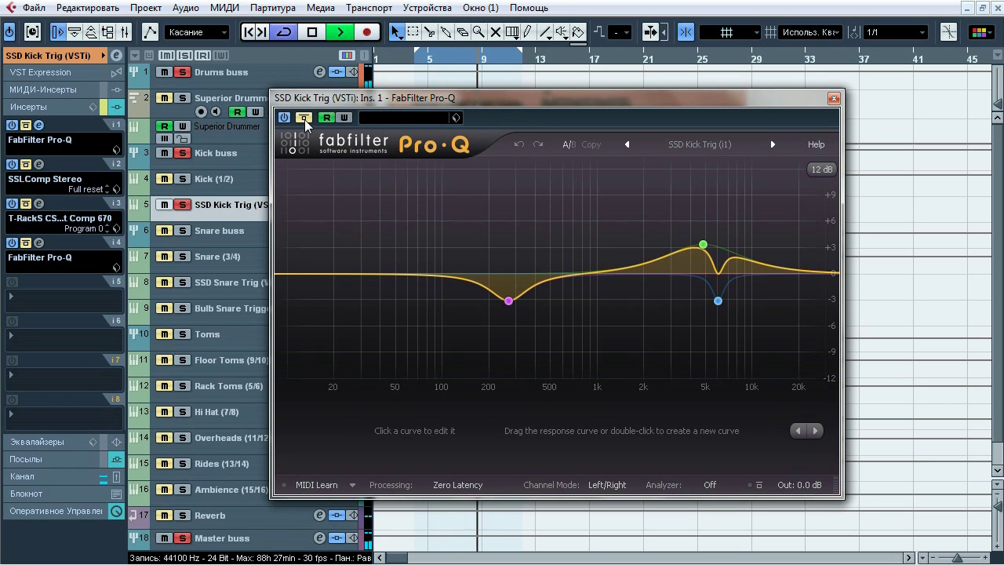
click(304, 119)
Step: Audition the Pro-Q low-mid cut on its own, inspect the two upper bands, stop playback and close the equalizer
click(531, 324)
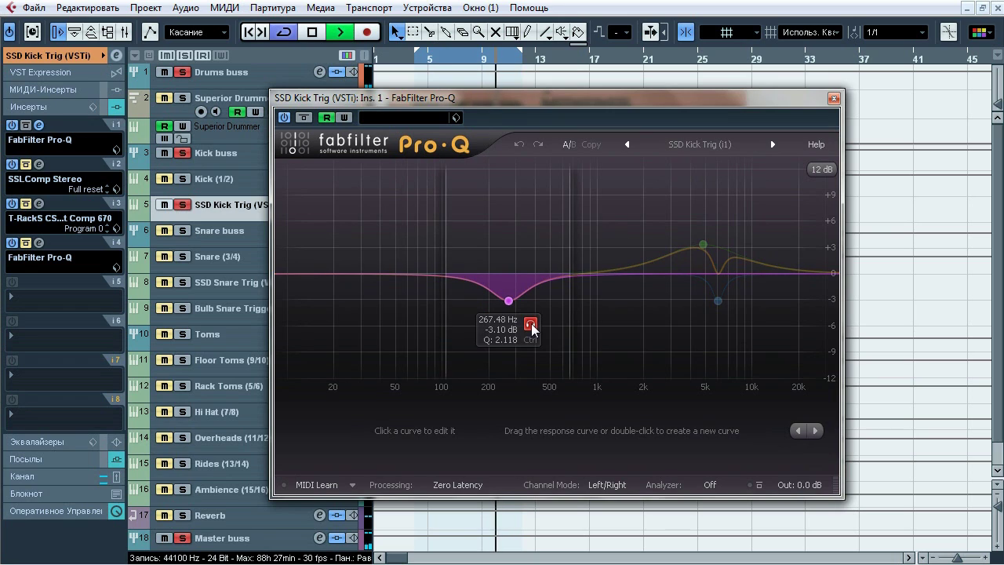
click(531, 328)
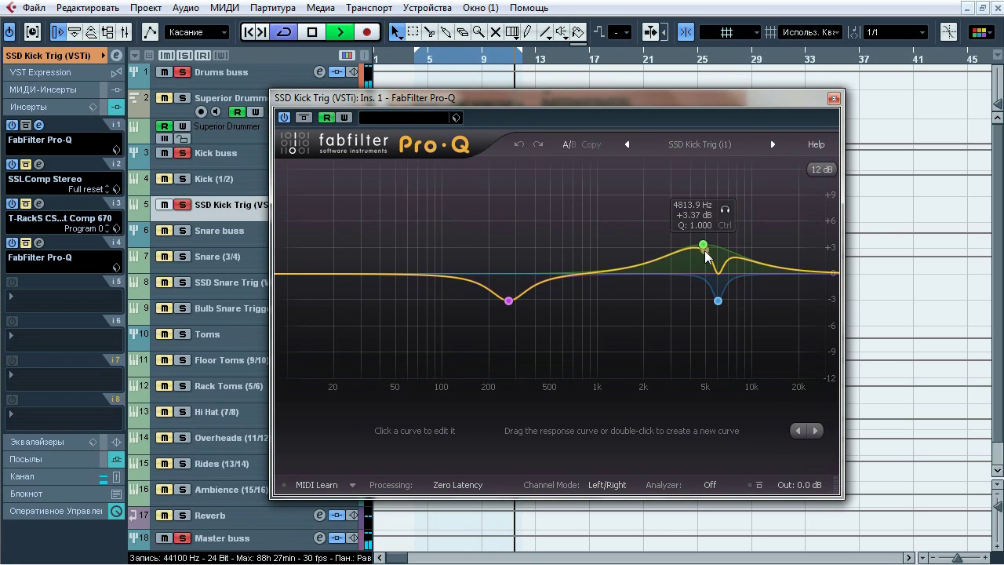
mouse_move(717, 306)
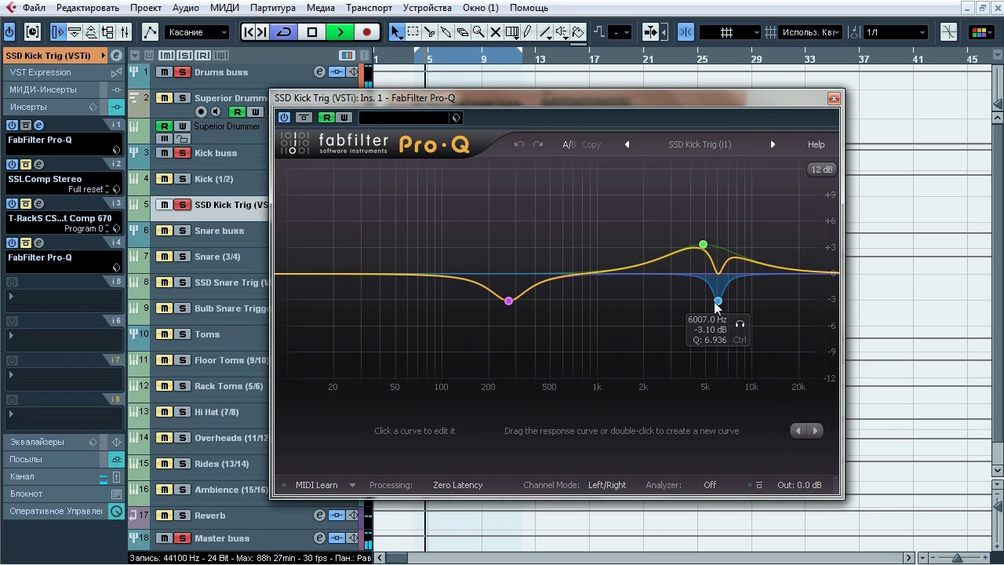
key(space)
click(834, 98)
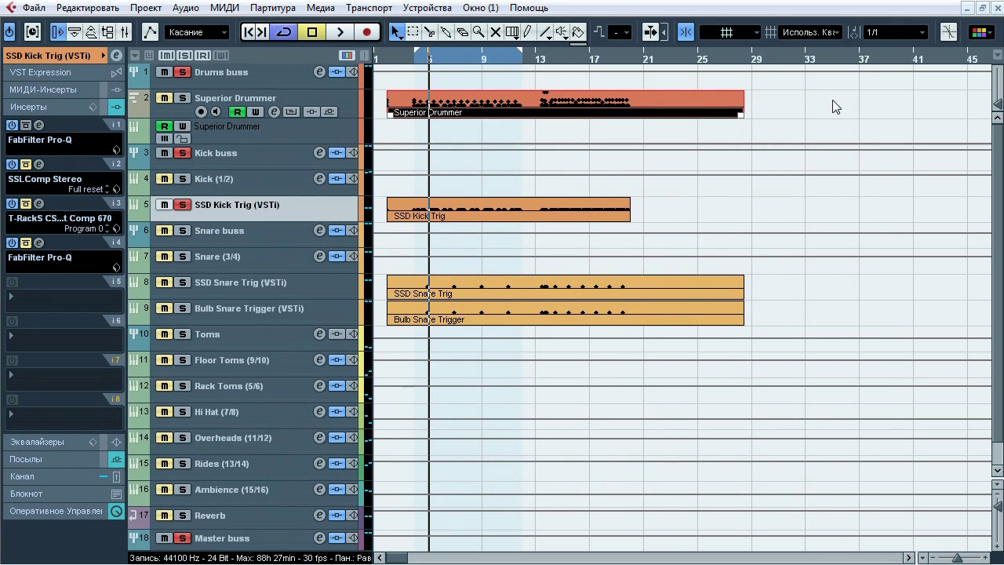
Step: Activate the bypassed SSLComp Stereo insert, compare its effect during playback, check threshold and make-up, and close it
click(45, 167)
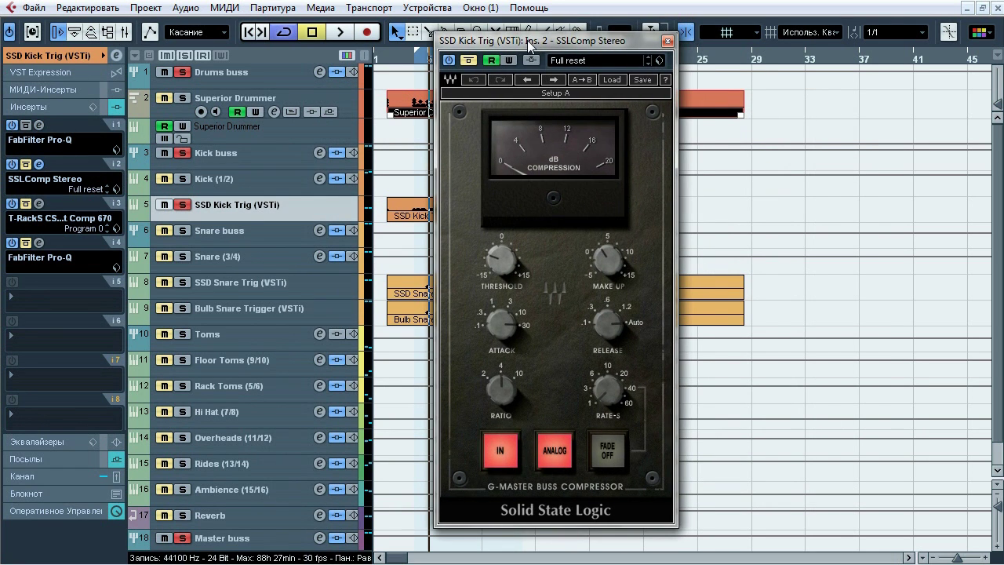
key(space)
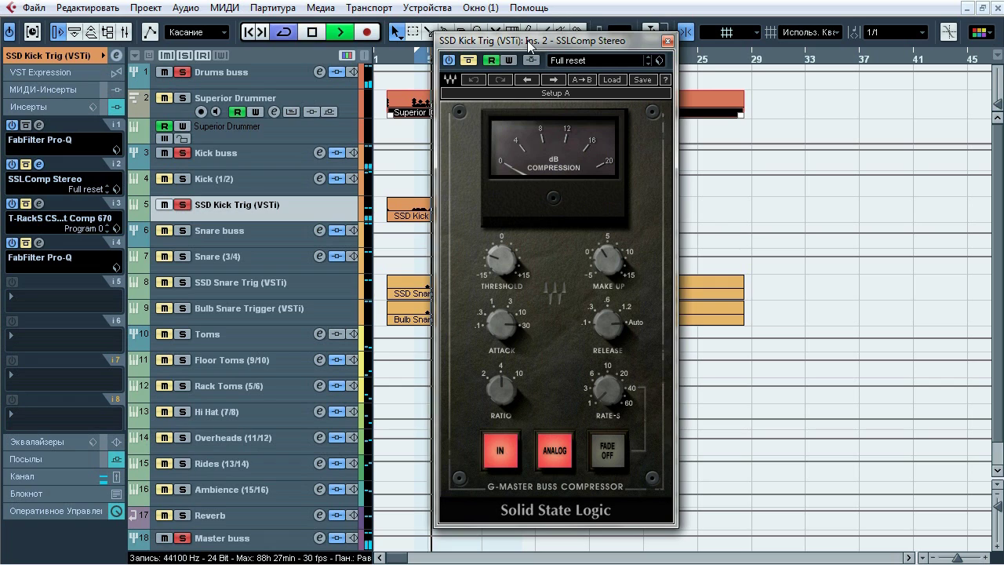
click(473, 61)
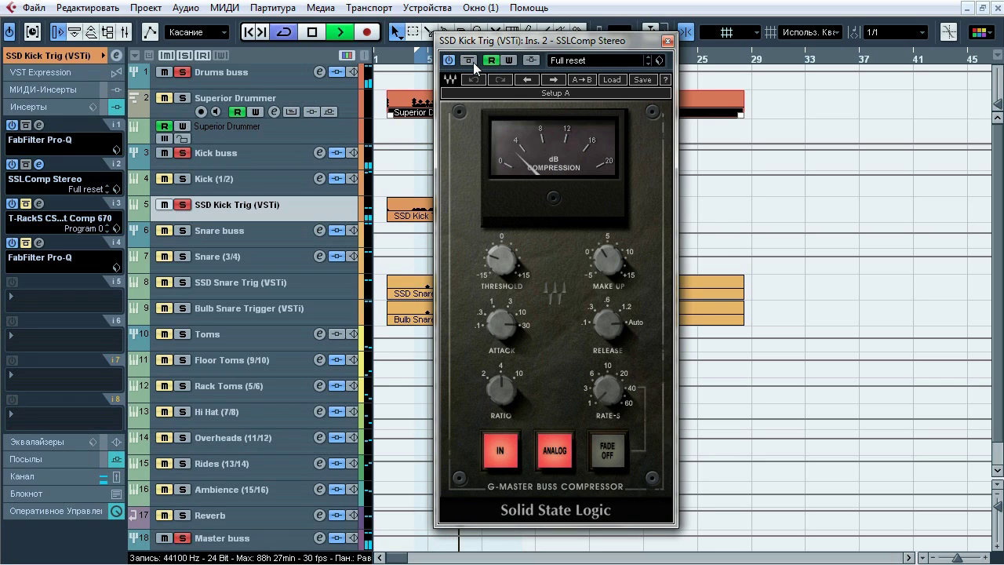
click(470, 63)
click(471, 63)
click(473, 62)
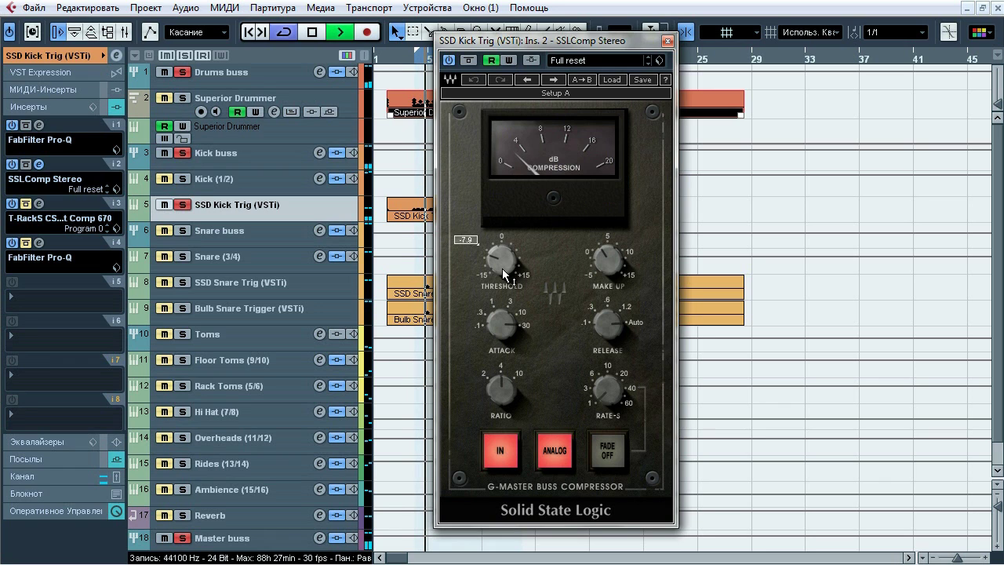
mouse_move(616, 270)
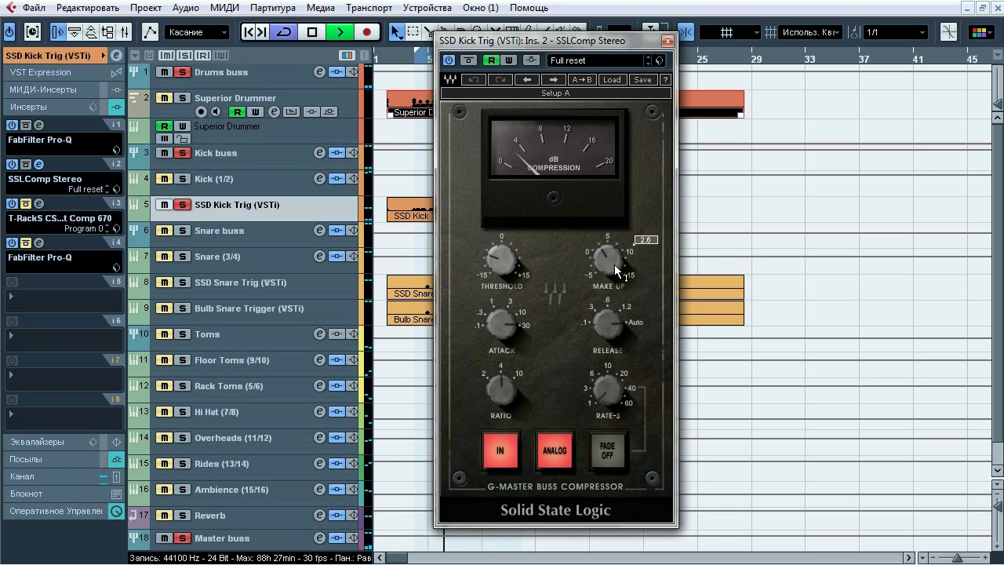
key(space)
click(668, 40)
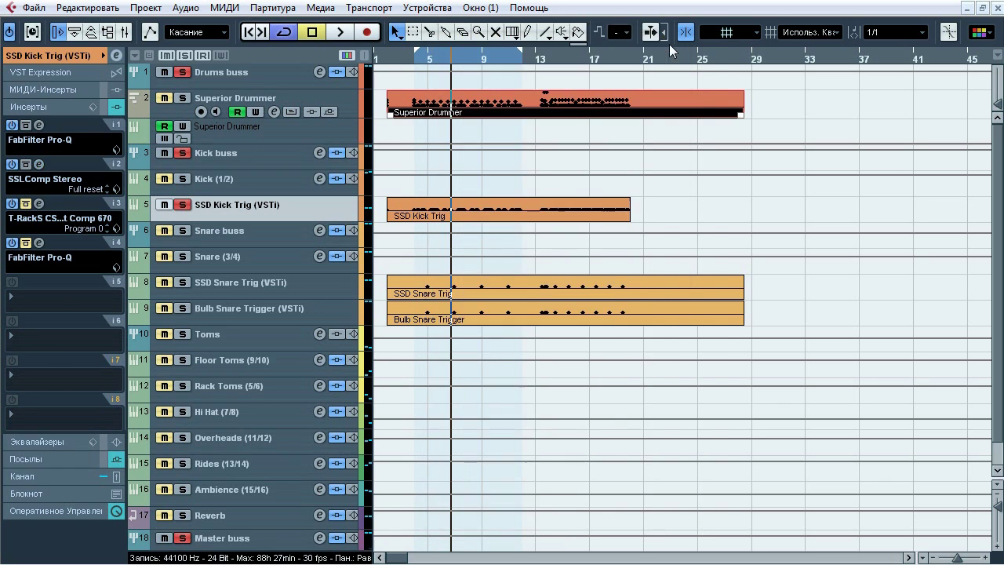
Step: Activate the bypassed T-RackS Vint Comp 670 insert, compare its effect during playback, and close it
click(40, 203)
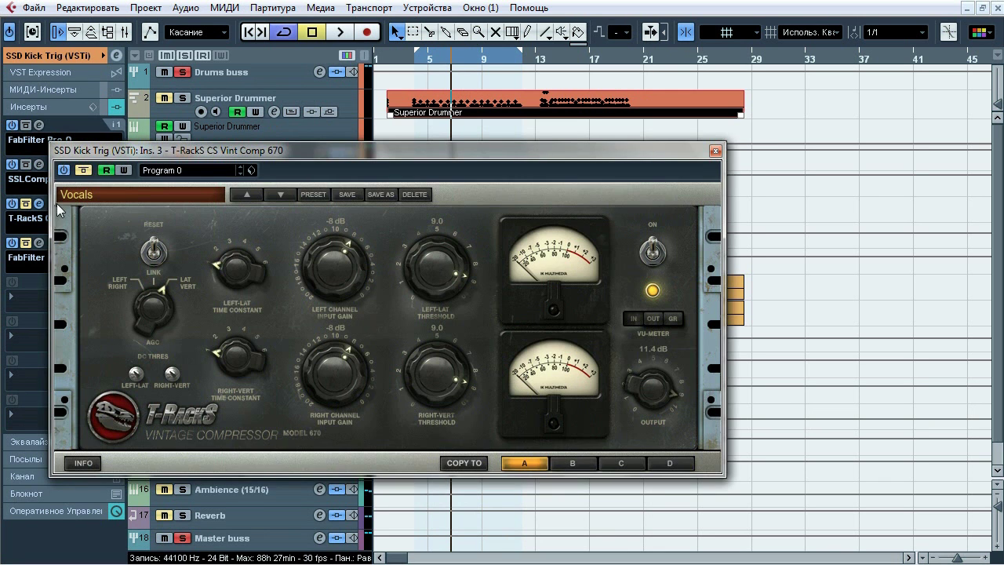
drag(322, 150, 366, 123)
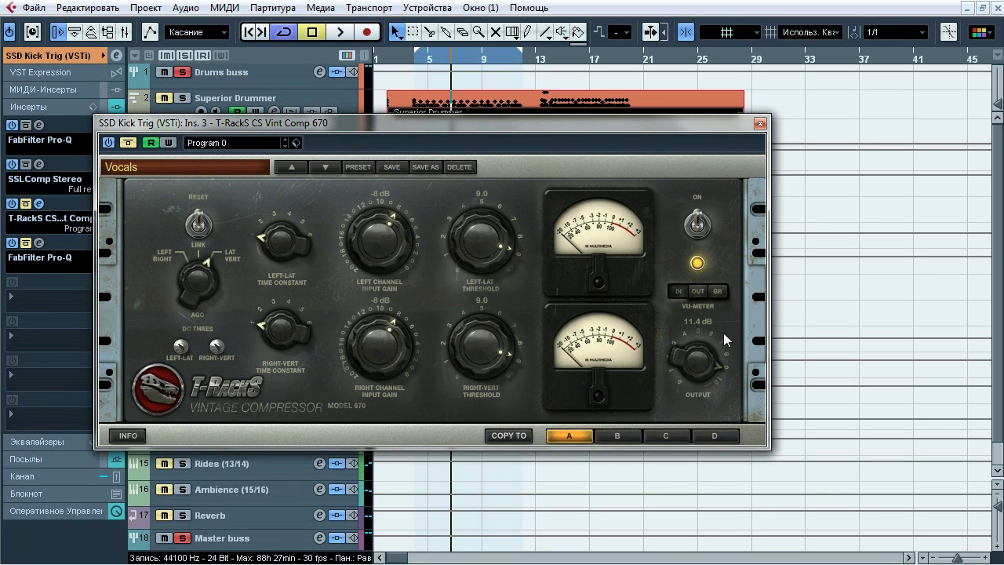
key(space)
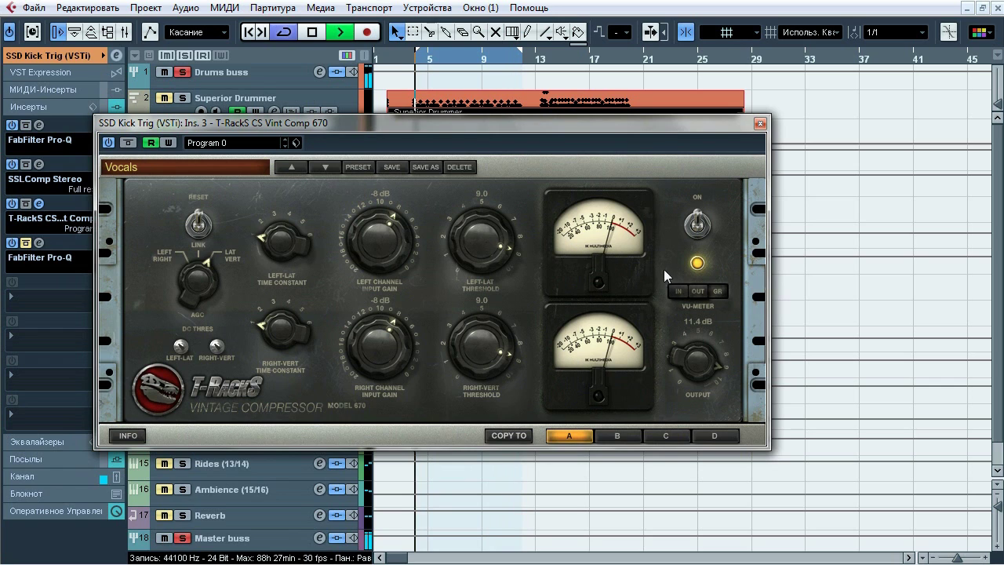
click(129, 143)
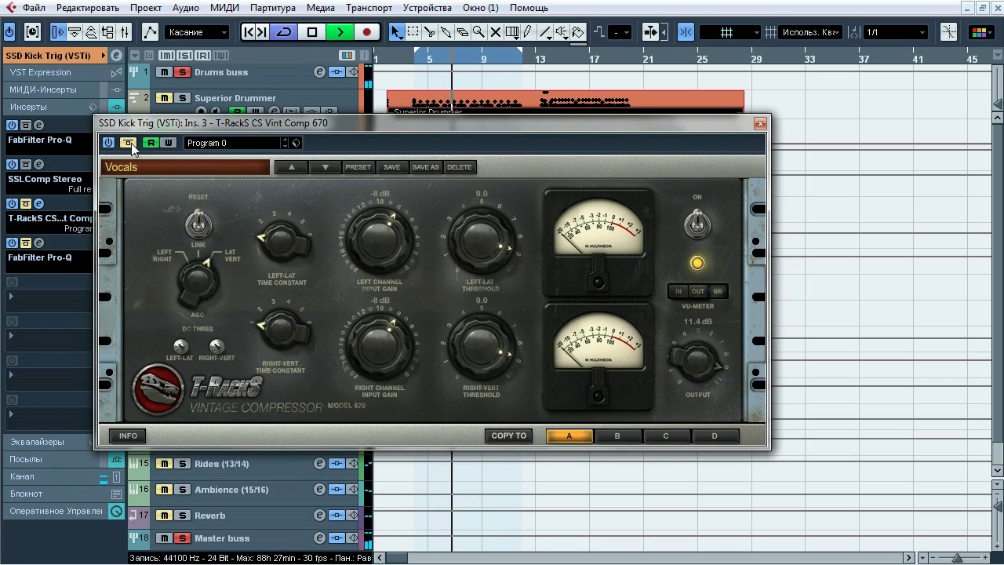
click(129, 143)
key(space)
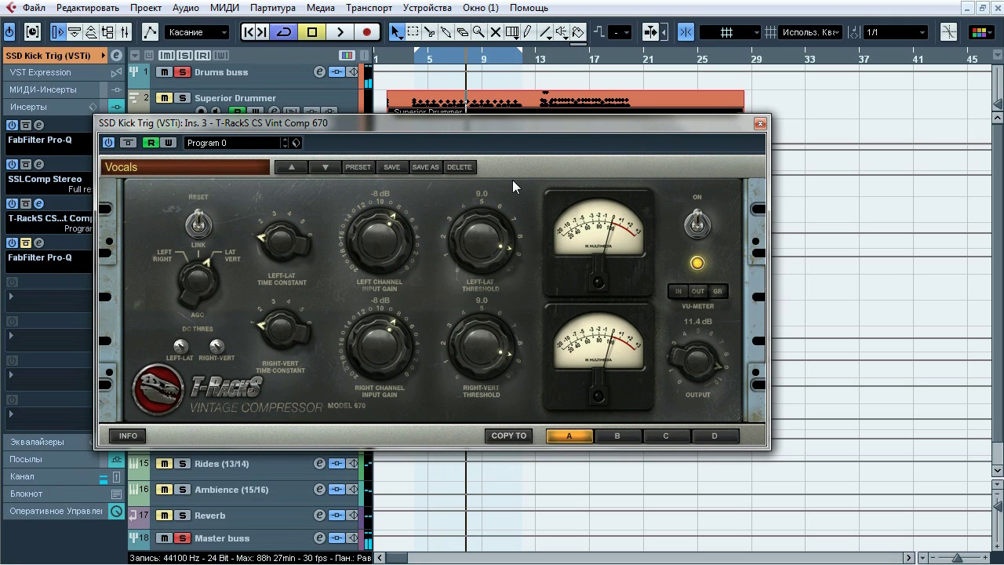
click(760, 123)
Step: Activate the bypassed FabFilter Pro-Q in the fourth insert slot, compare its effect during playback, and close it
click(40, 243)
drag(367, 43, 429, 111)
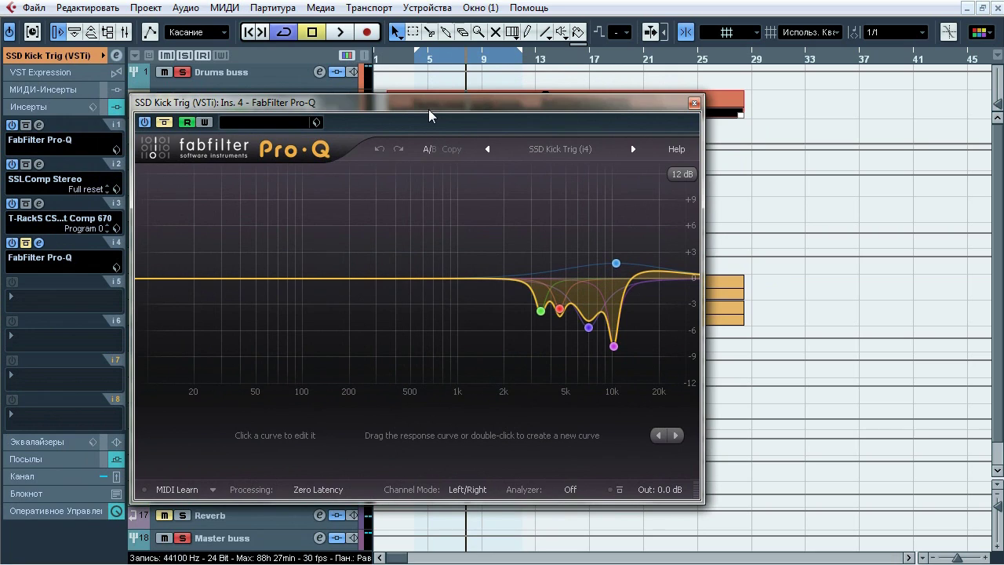
key(space)
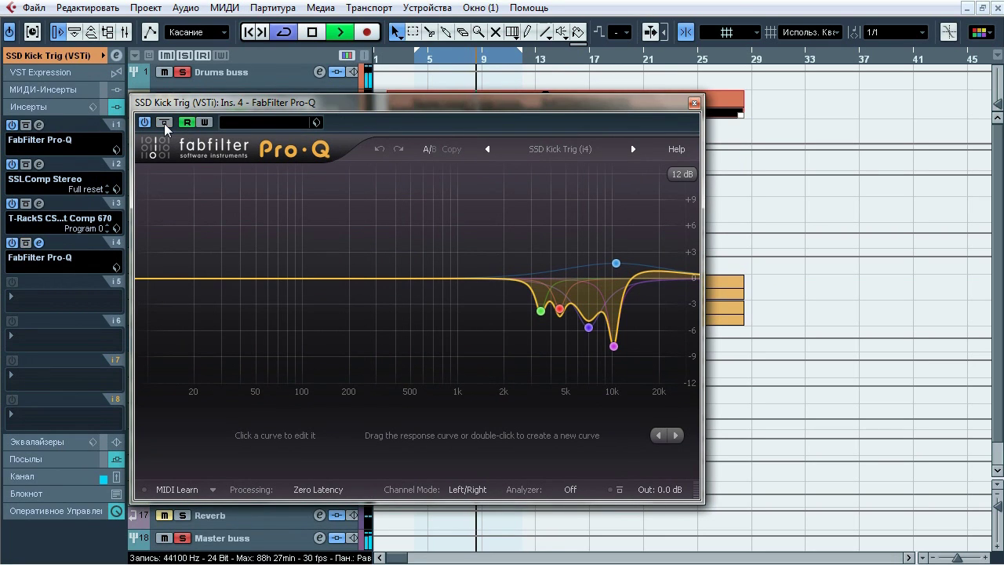
click(164, 123)
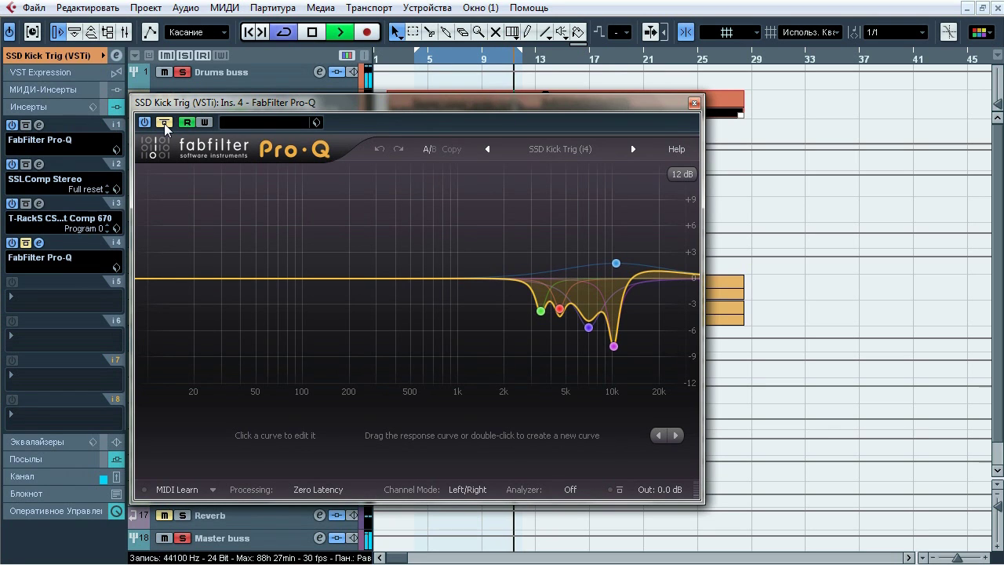
click(165, 123)
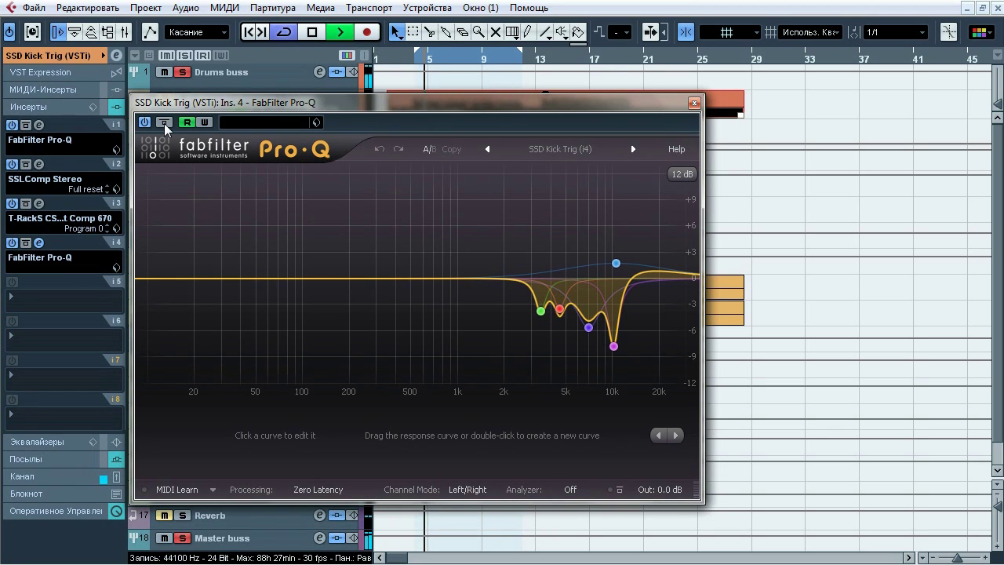
click(165, 124)
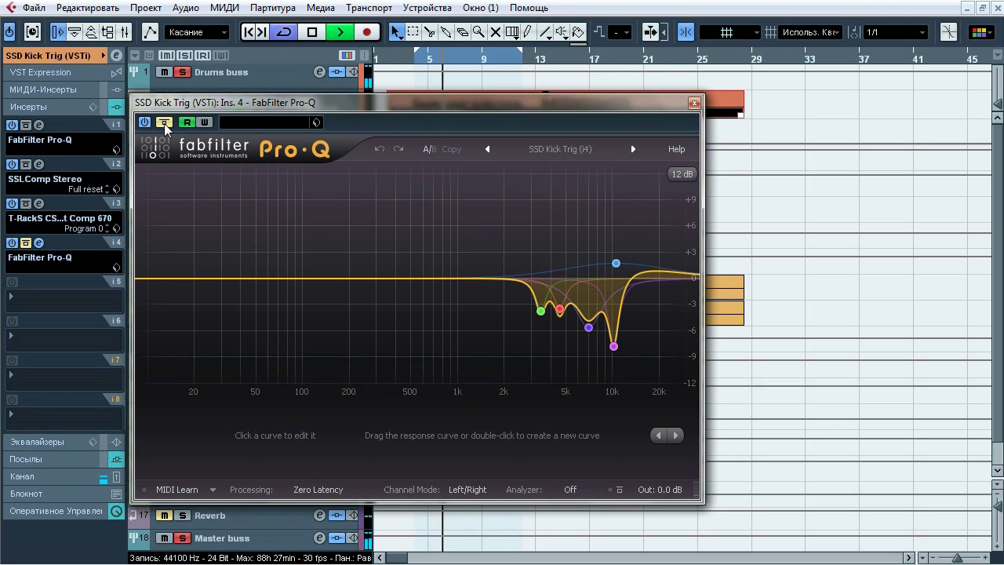
click(165, 123)
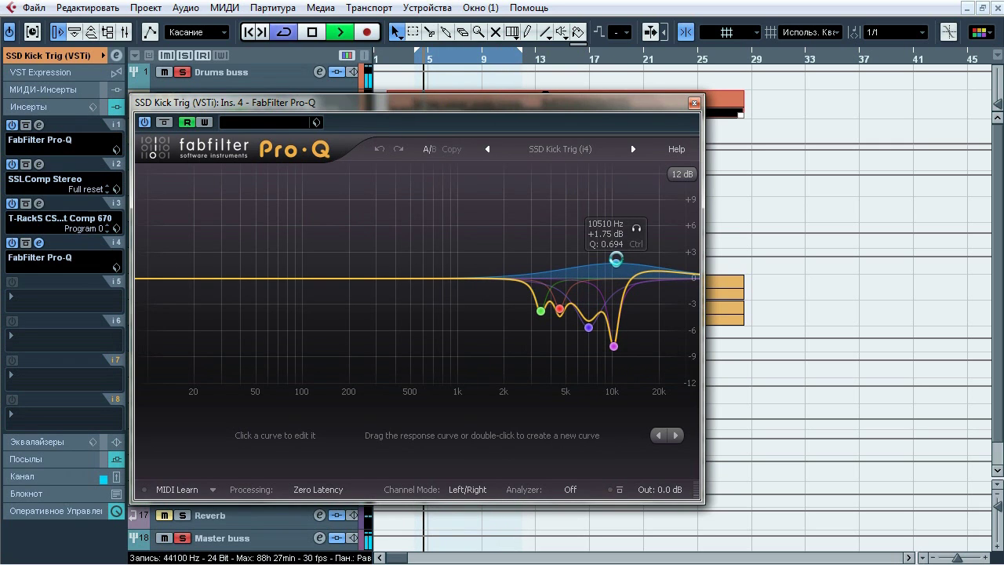
key(space)
click(692, 103)
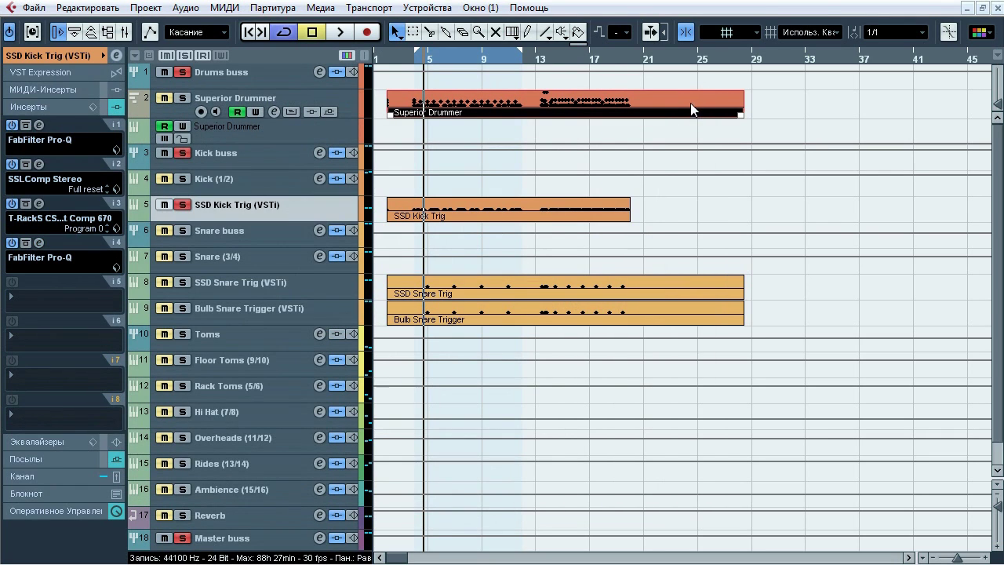
Step: Check the sends of the SSD Kick Trig track and the output routing of the Kick (1/2) channel
click(45, 456)
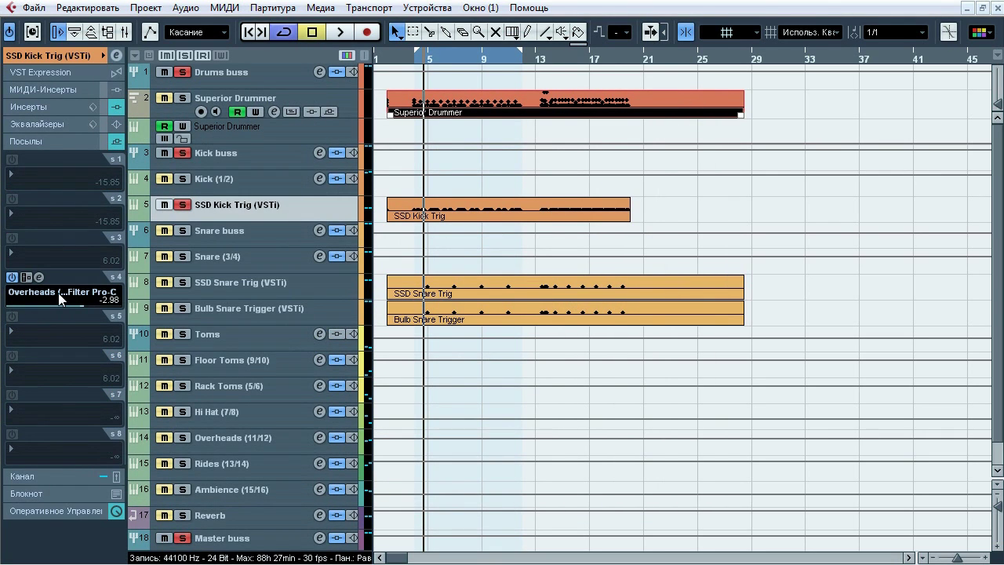
click(248, 182)
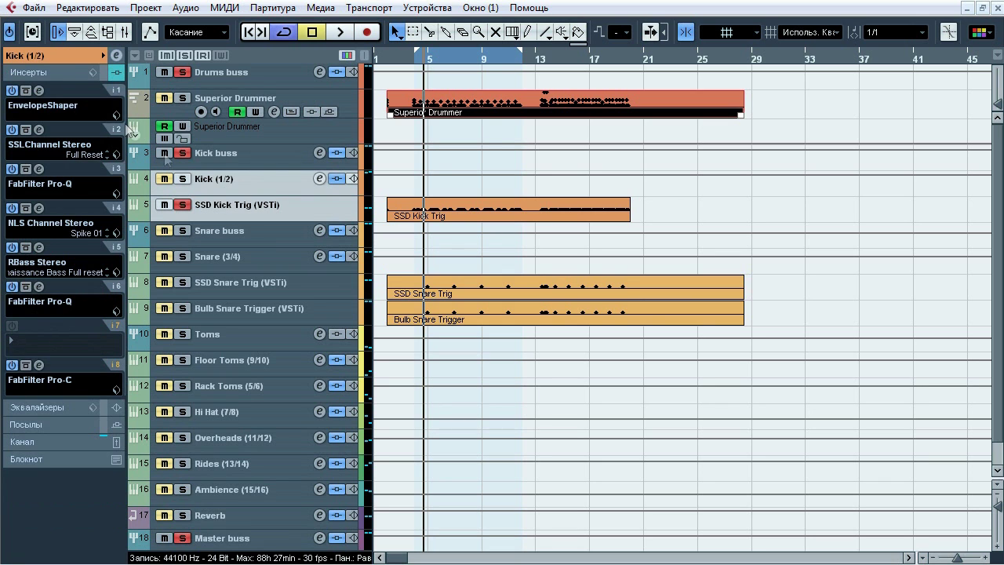
click(73, 59)
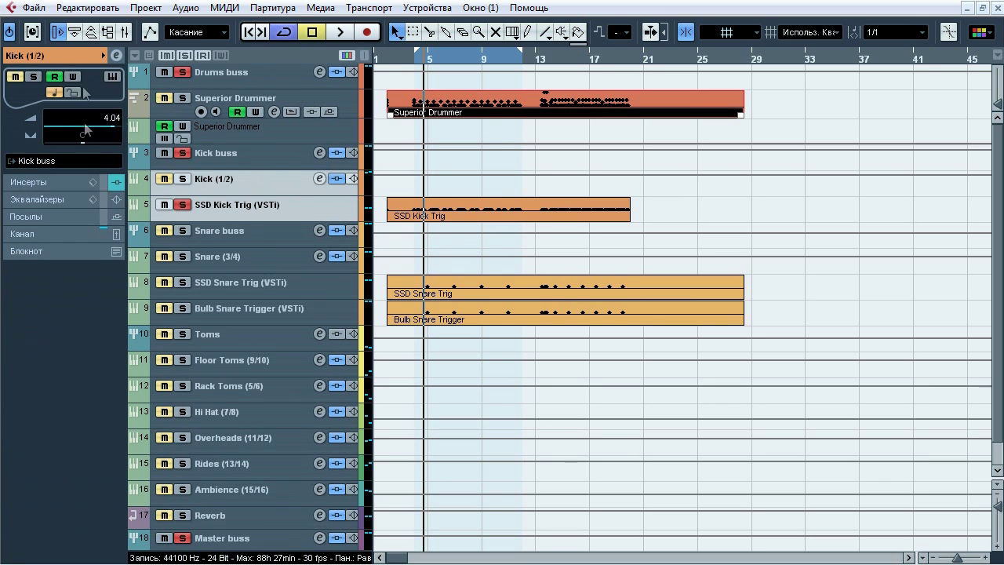
Step: Solo Kick (1/2) along with SSD Kick Trig and bypass the Kick buss inserts, comparing processed and unprocessed sound during playback
click(186, 72)
click(278, 157)
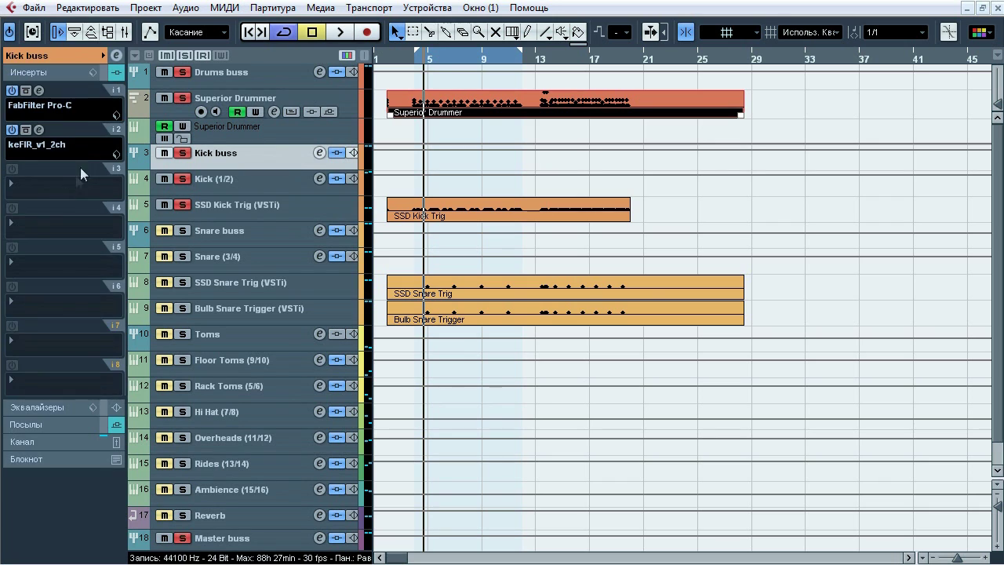
click(109, 72)
key(space)
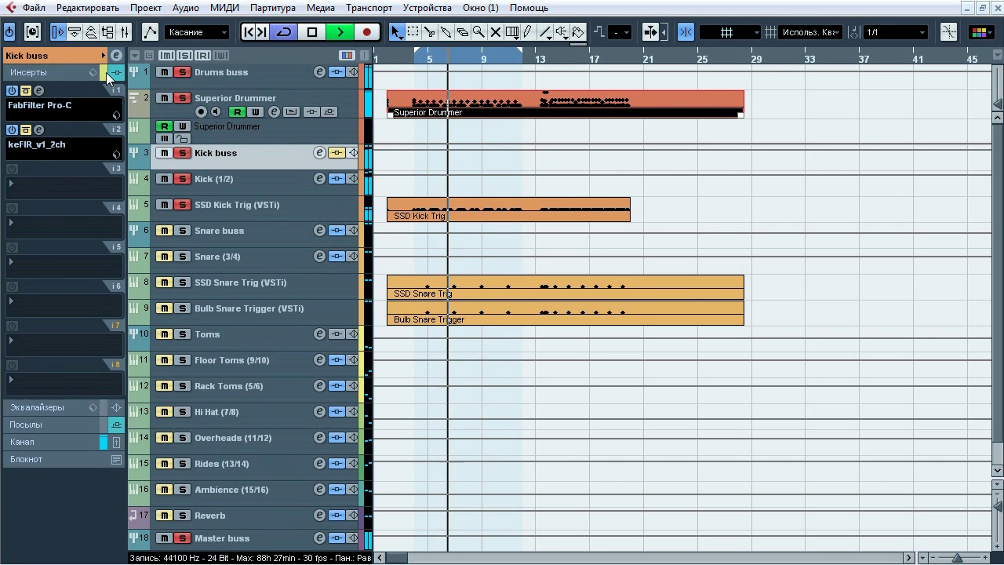
click(109, 72)
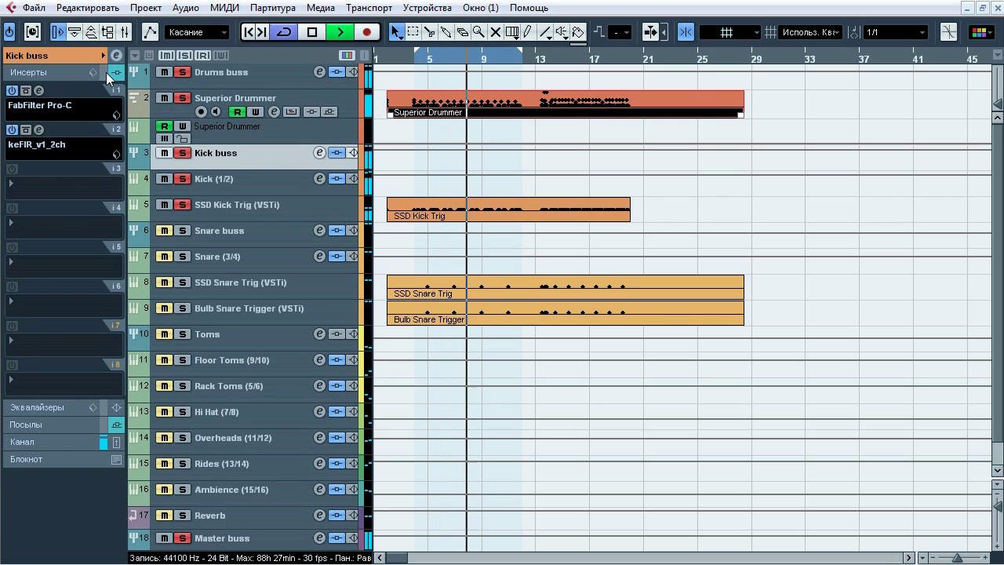
click(109, 72)
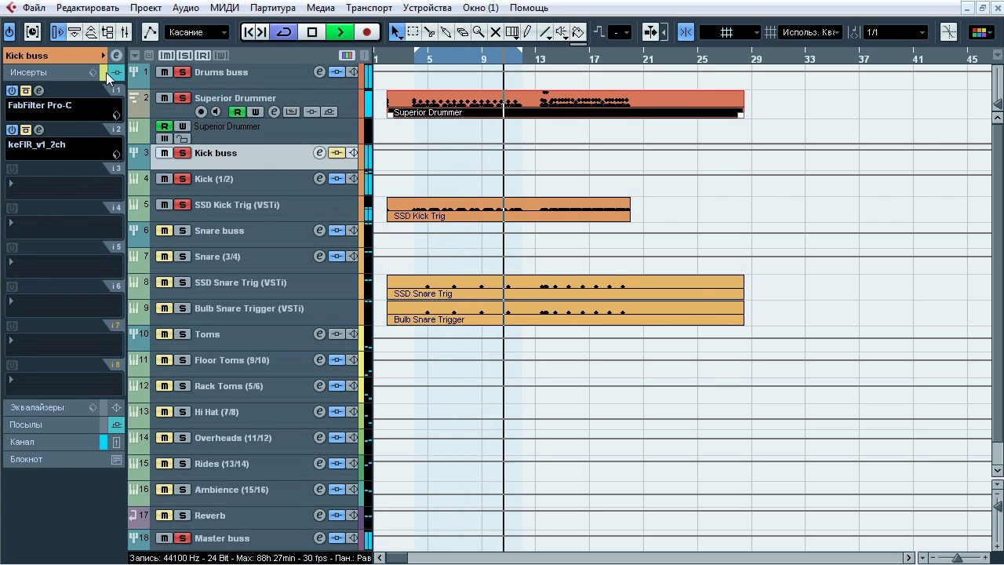
Step: Activate FabFilter Pro-C in the Kick buss's first insert slot, compare its effect during playback, and close it
key(space)
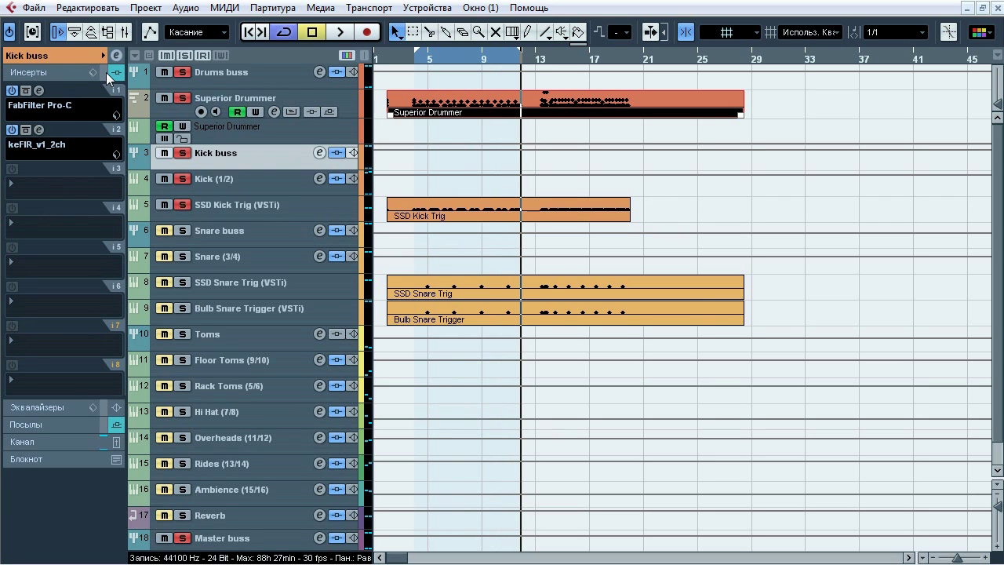
click(39, 91)
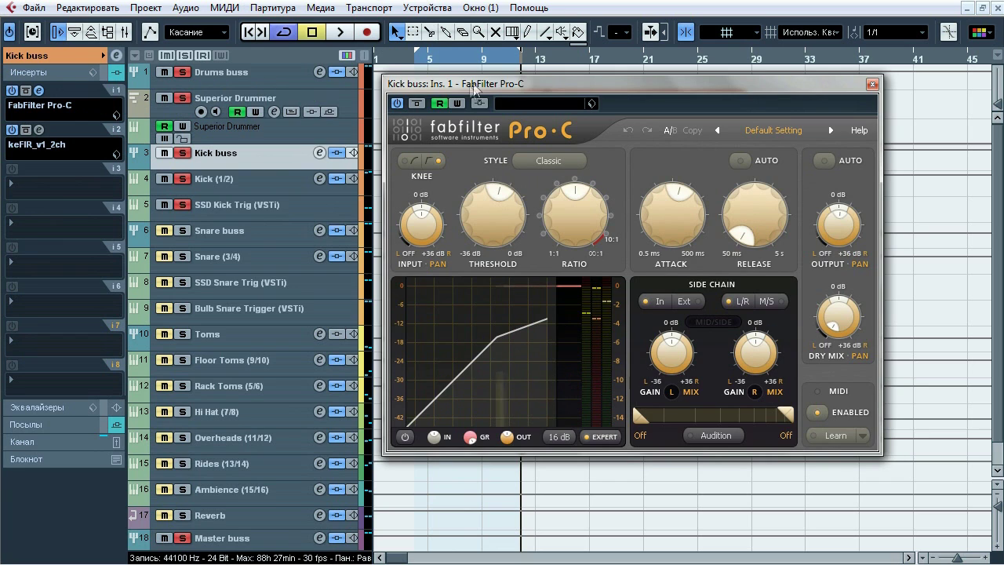
drag(457, 86, 336, 97)
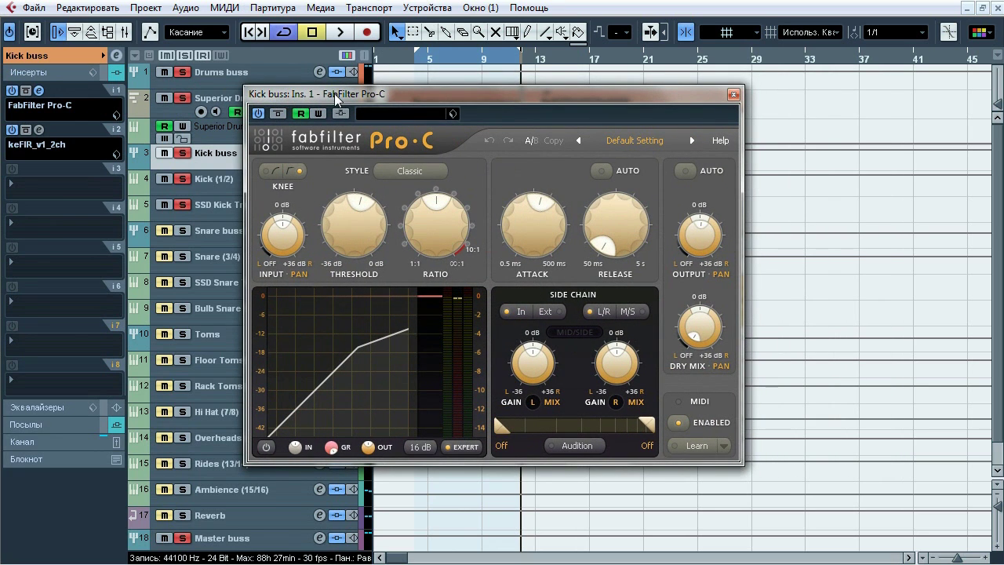
mouse_move(536, 237)
key(space)
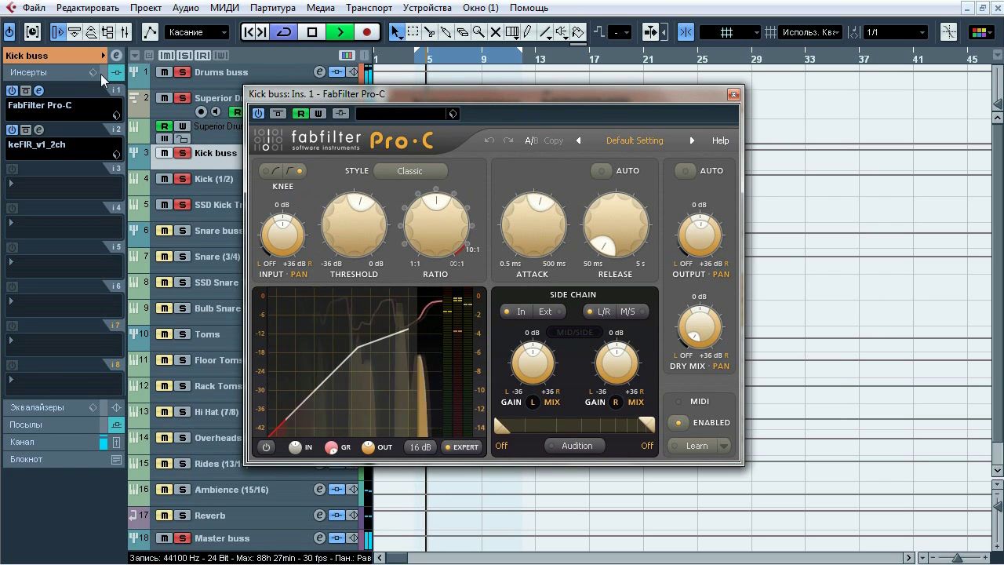
click(278, 114)
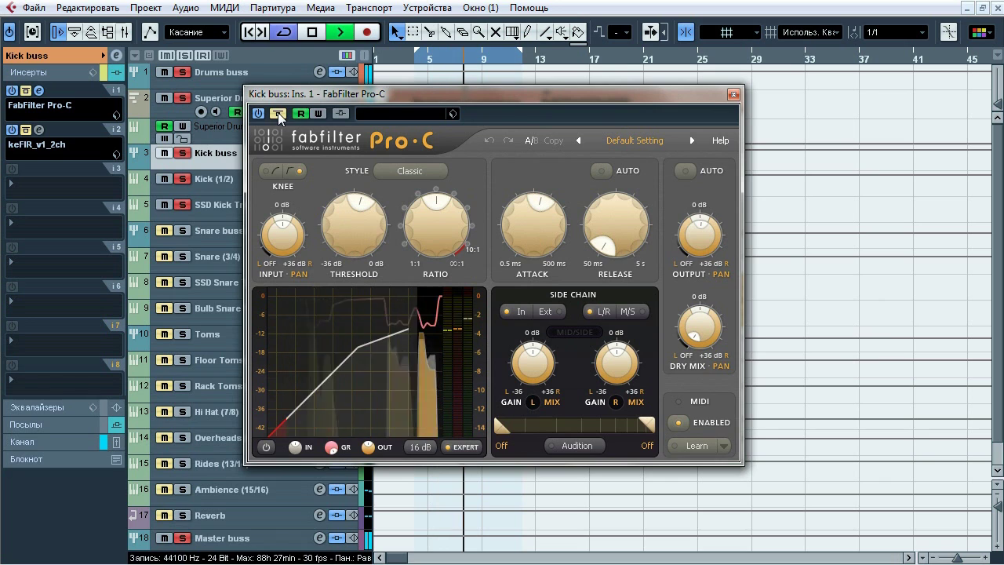
click(278, 113)
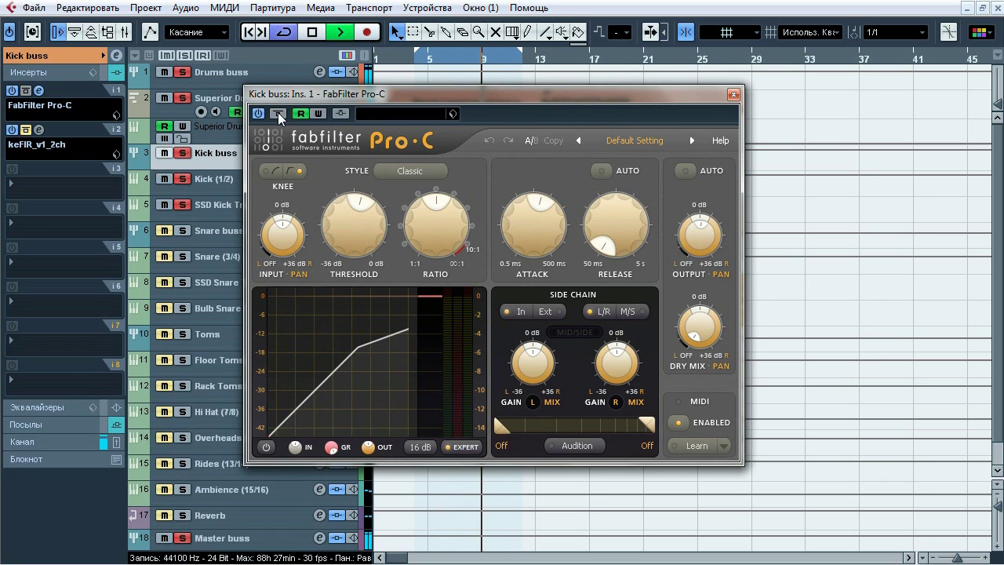
click(278, 112)
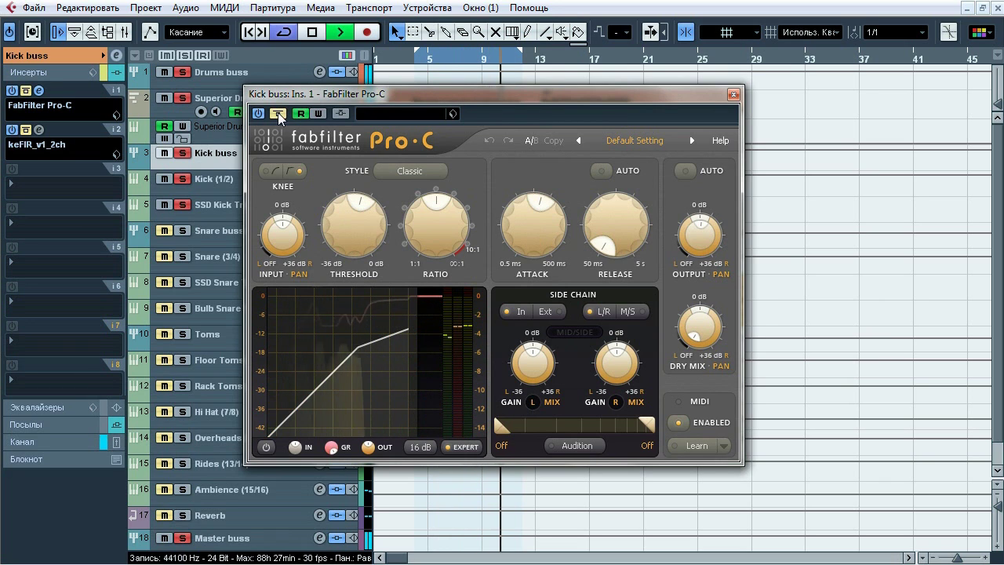
click(278, 112)
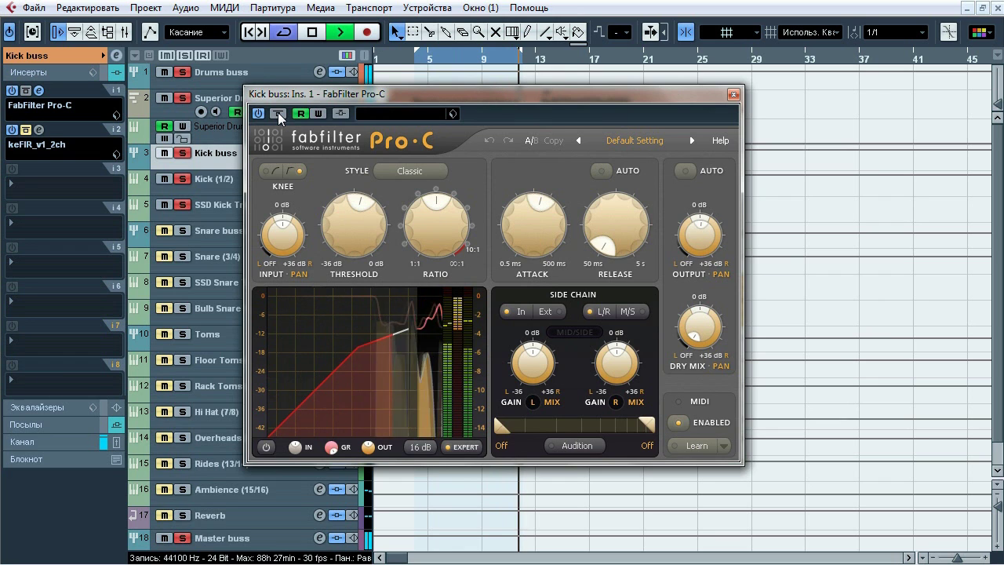
click(277, 112)
click(278, 112)
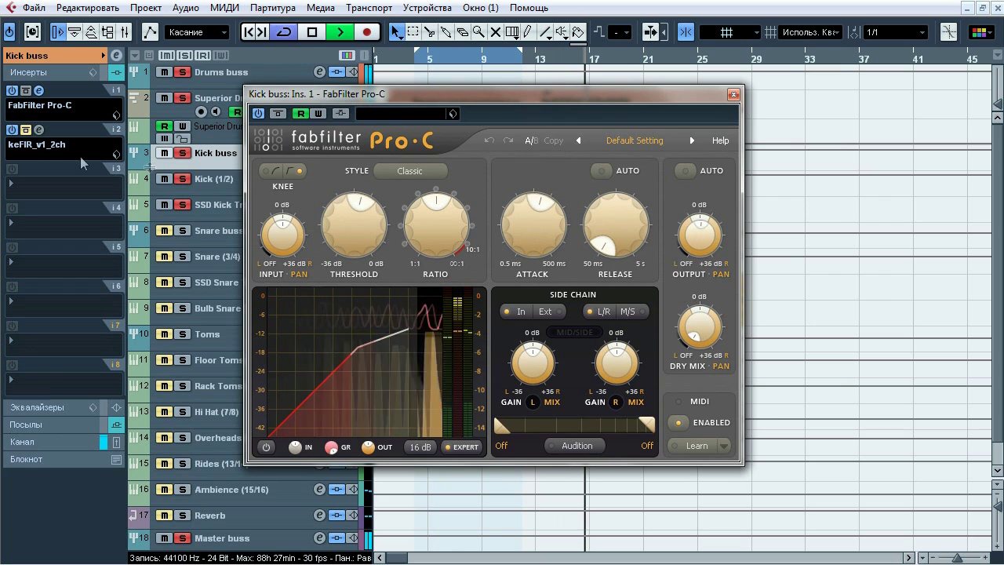
key(space)
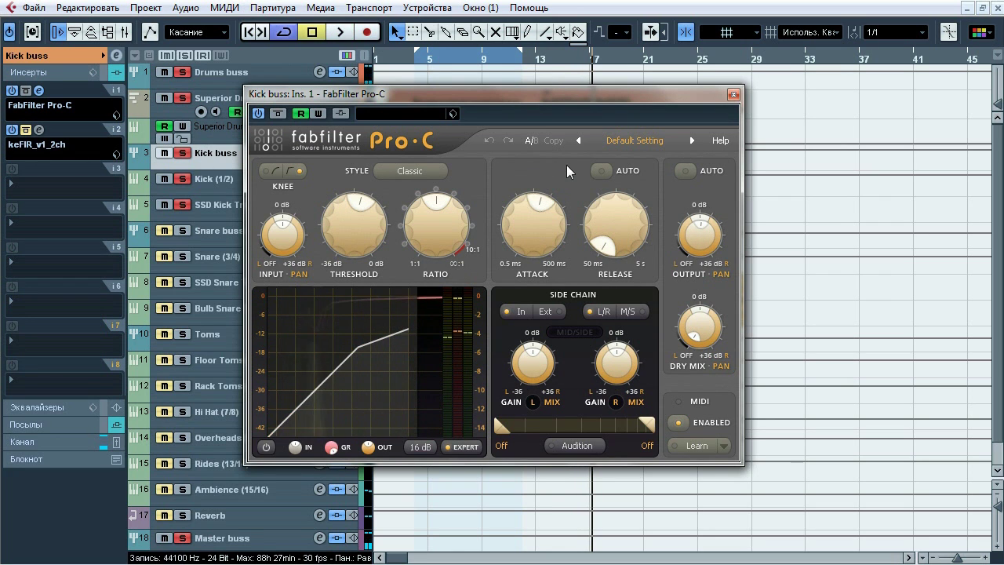
click(734, 95)
Step: Activate the bypassed keFIR_v1_2ch insert on the Kick buss, compare its effect during playback, and close it
click(39, 130)
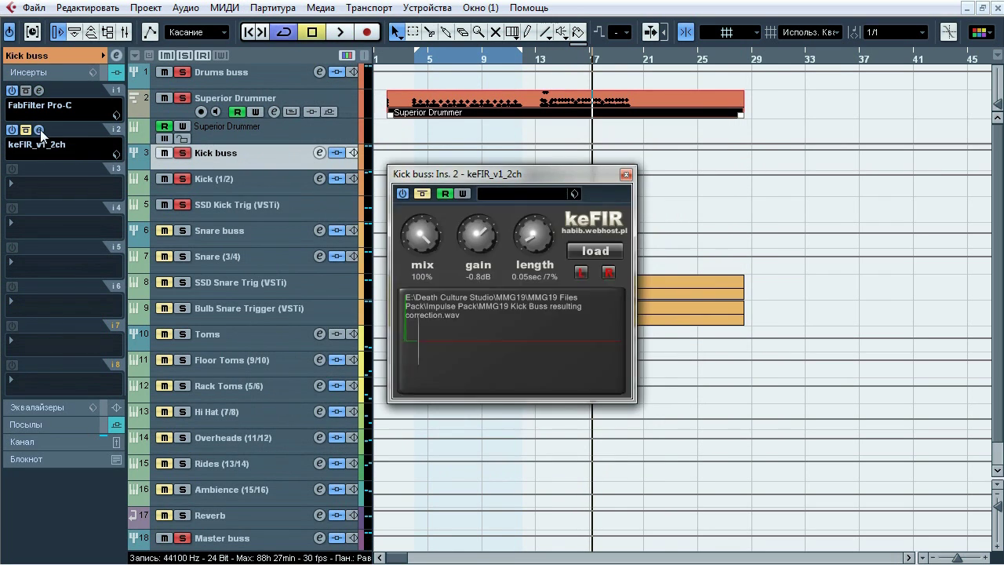
mouse_move(467, 168)
mouse_down()
mouse_move(462, 149)
mouse_move(469, 156)
mouse_up()
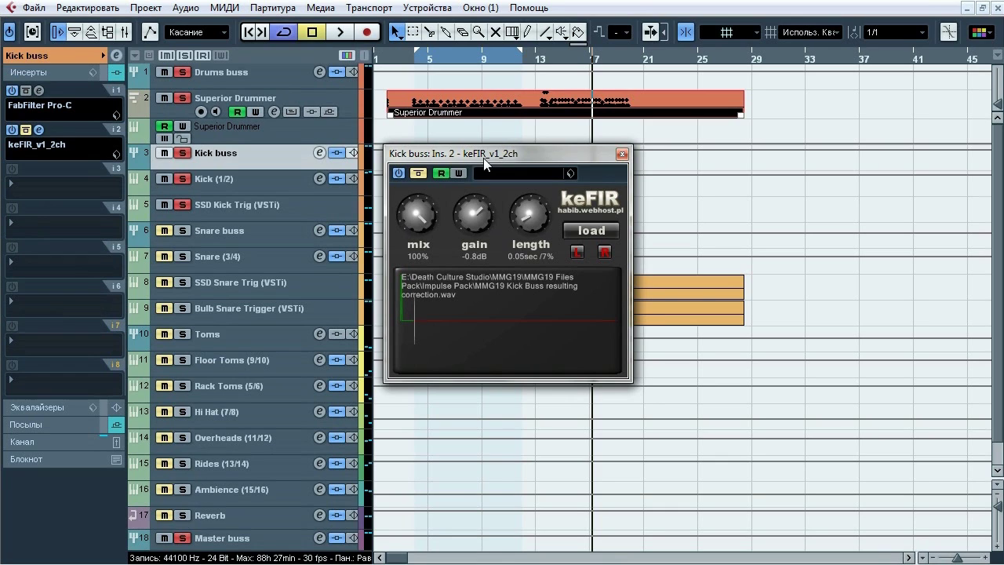
click(417, 64)
key(space)
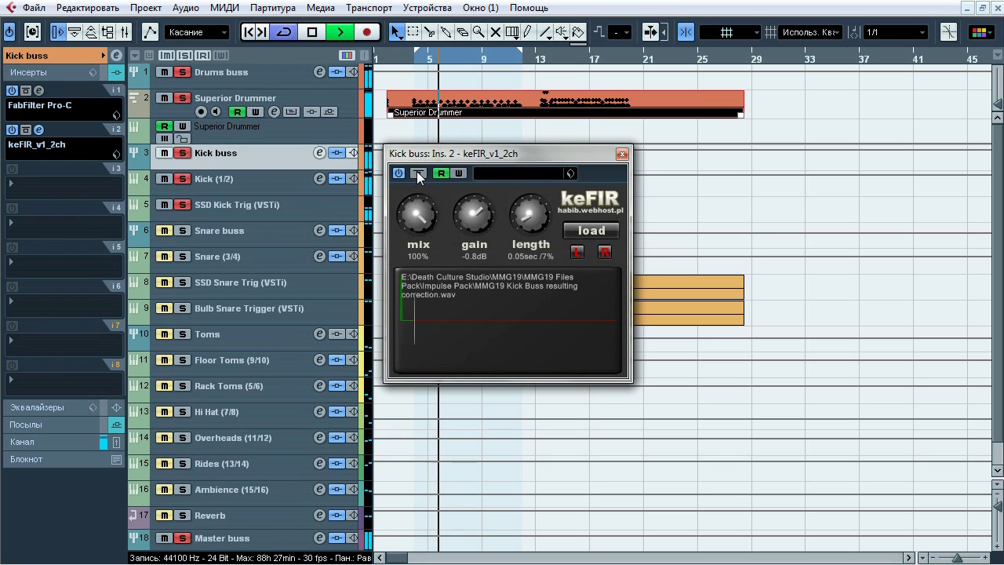
click(418, 173)
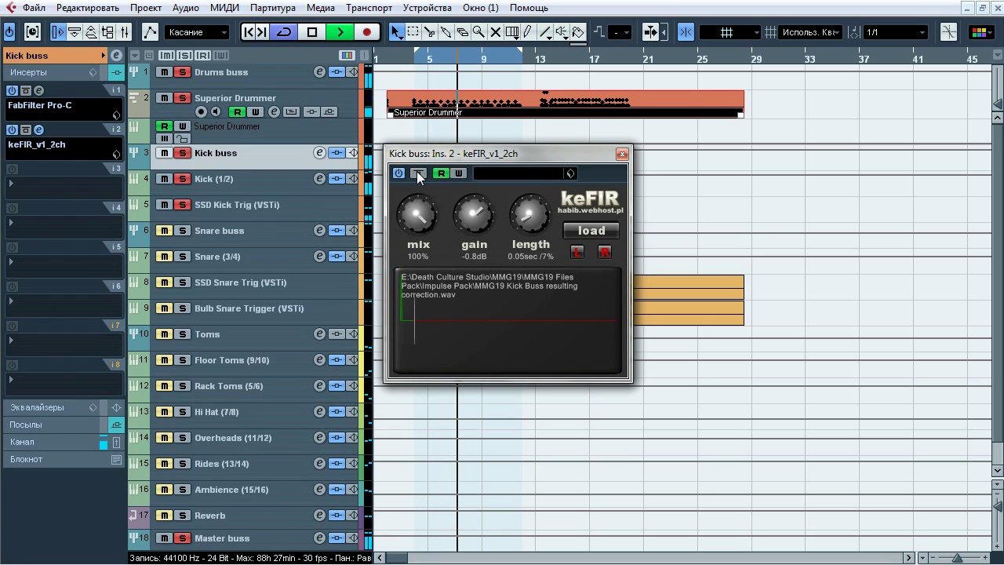
click(418, 173)
click(418, 173)
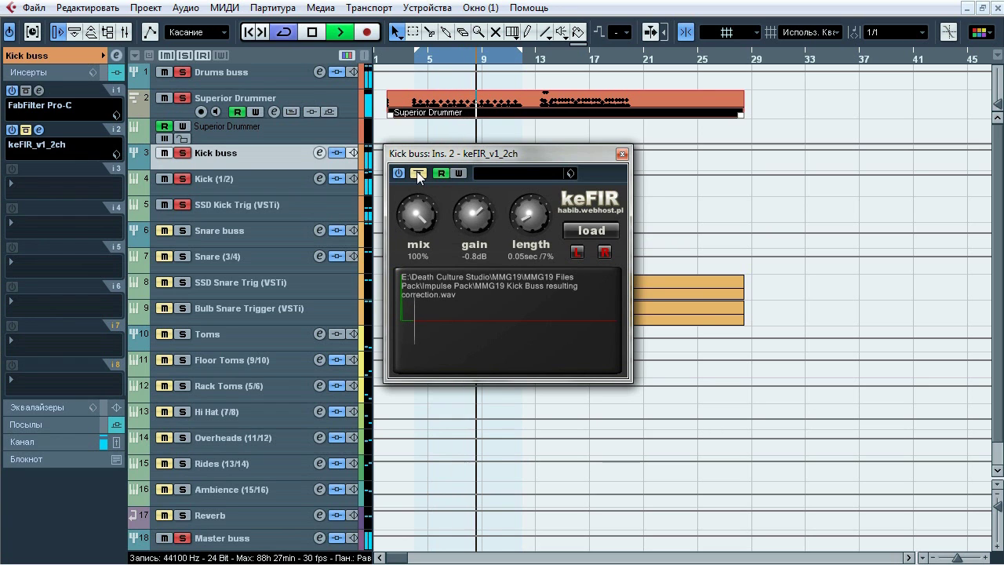
click(418, 173)
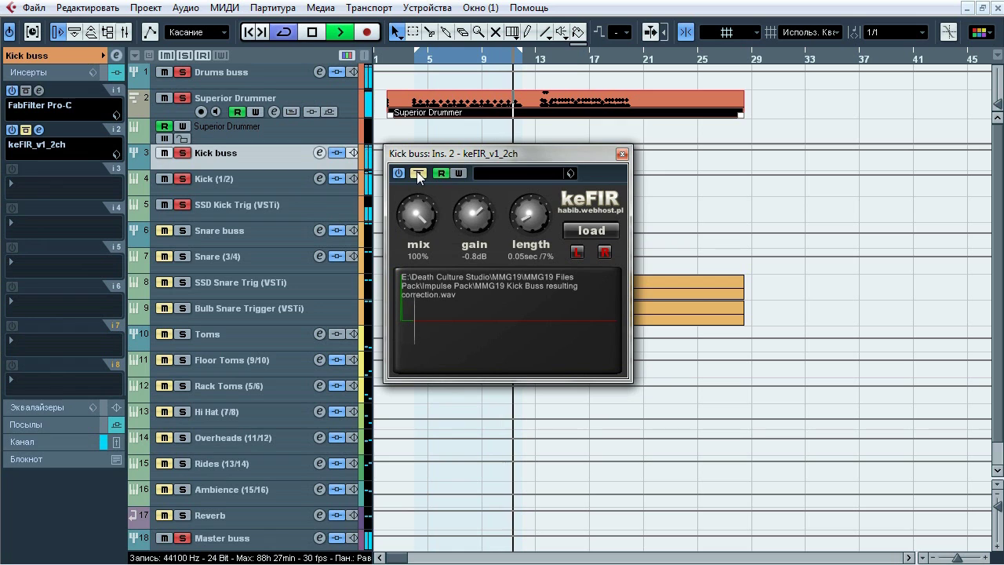
click(418, 173)
click(418, 174)
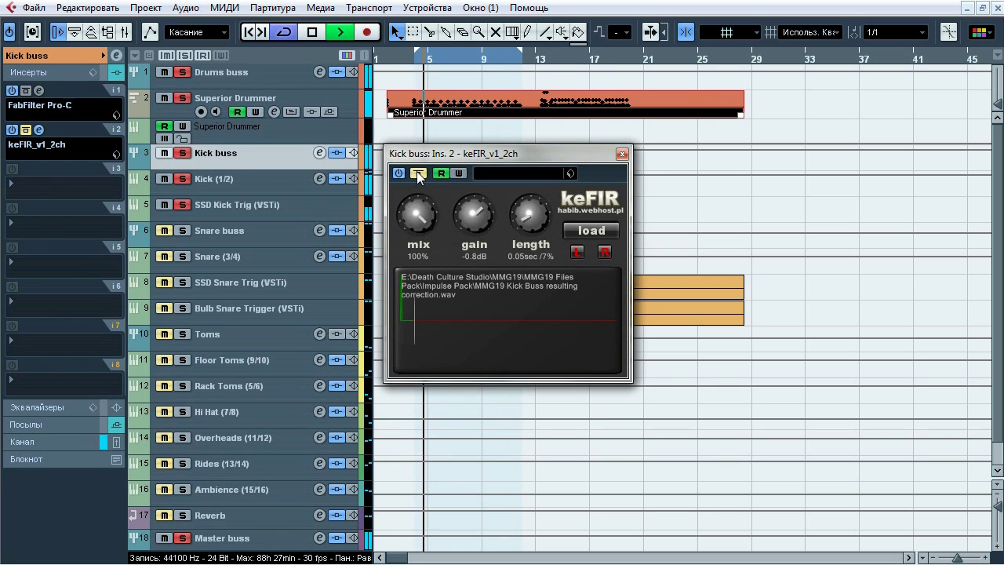
key(space)
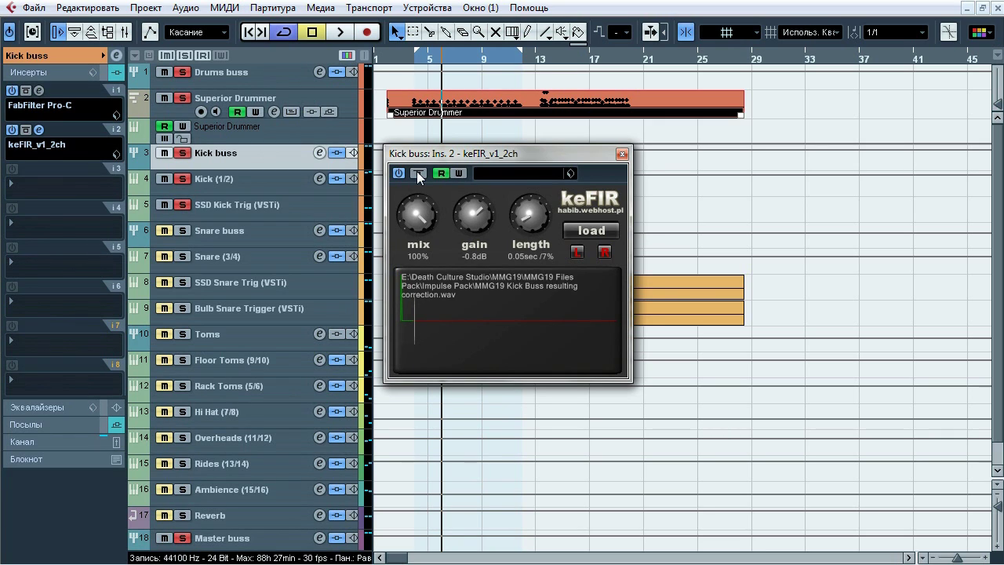
click(622, 155)
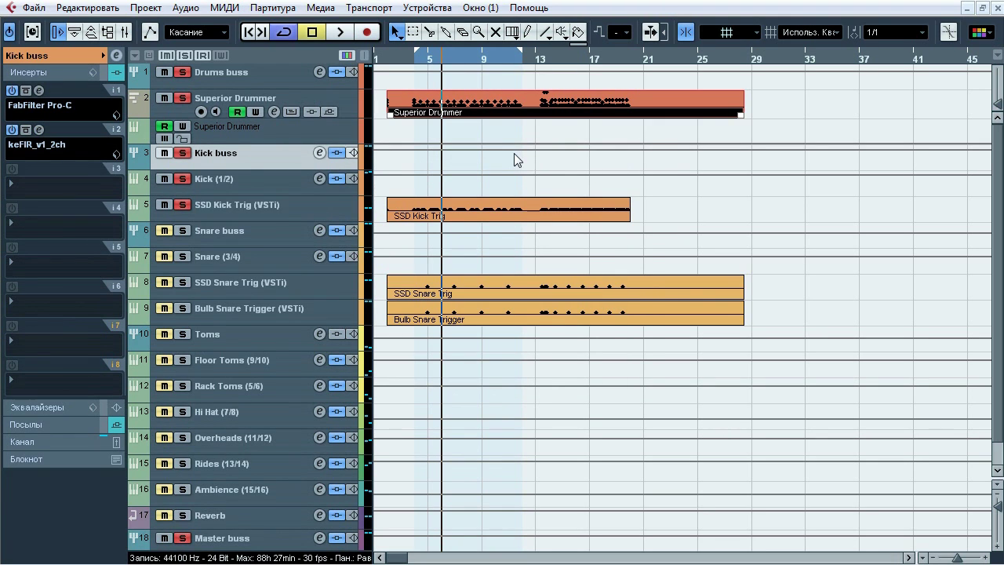
Step: Check the output routing and the sends of the Kick buss
click(63, 67)
click(67, 57)
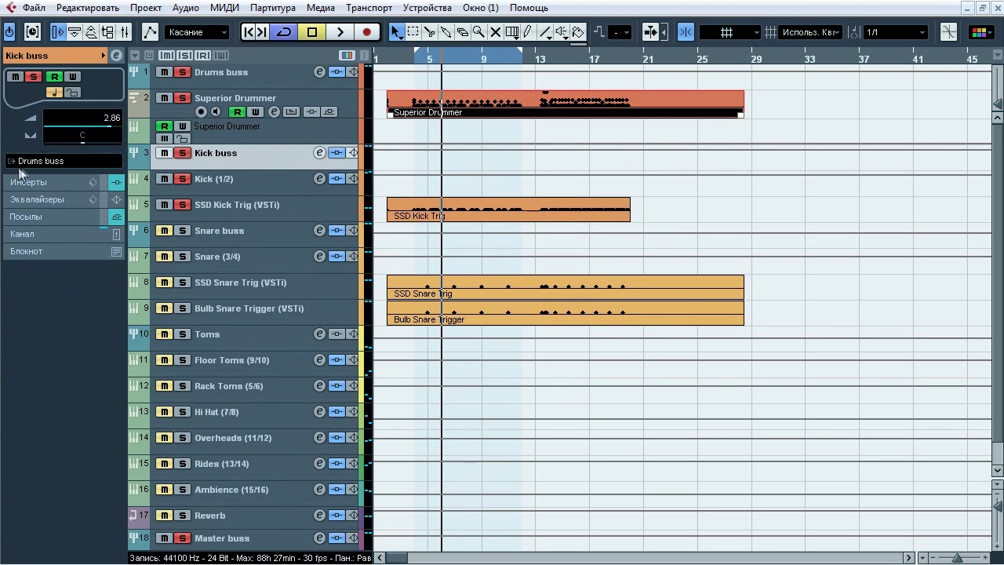
click(48, 219)
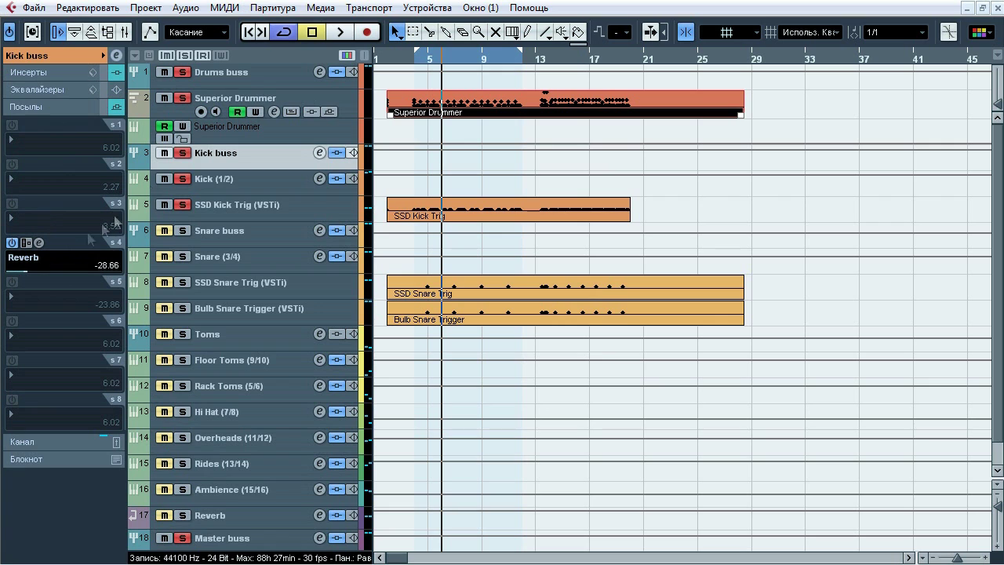
Step: Unsolo the Kick buss, move the loop range to about bars 14 to 20, and solo Snare (3/4) with its inserts shown
click(182, 153)
drag(485, 53, 644, 60)
click(549, 61)
click(243, 257)
click(182, 257)
click(63, 73)
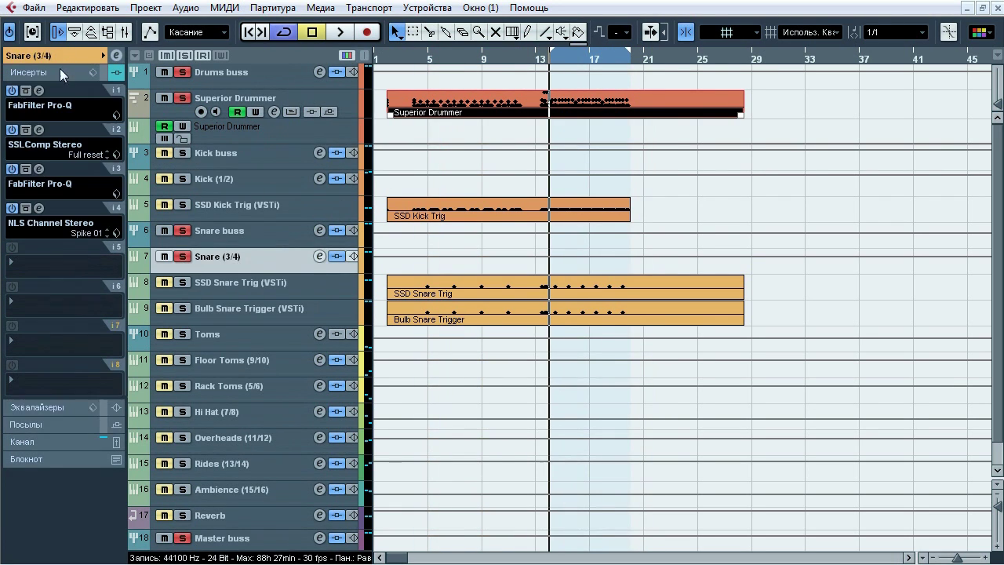
Step: Play the soloed Snare (3/4) with its processing and bypass all of its inserts
key(space)
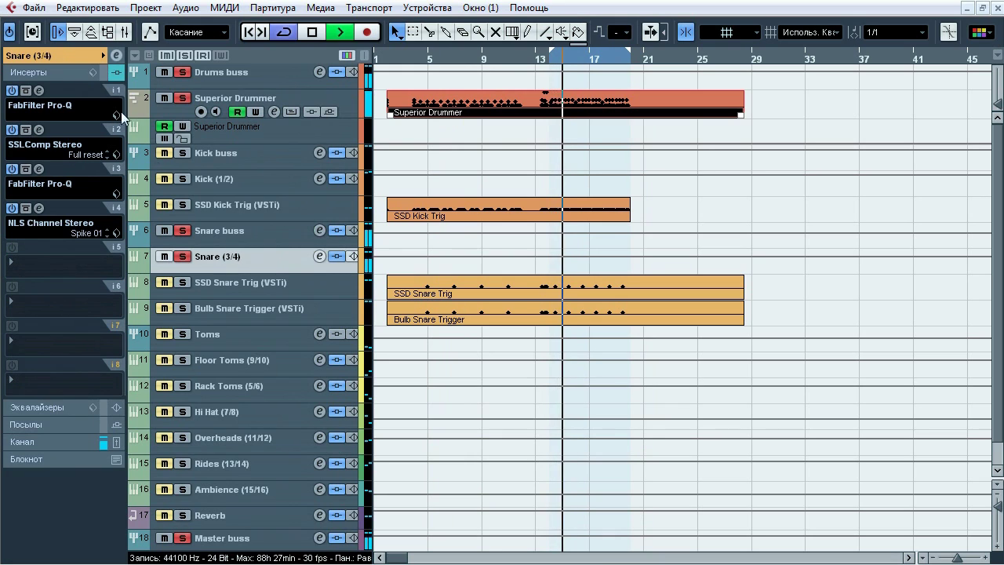
click(106, 73)
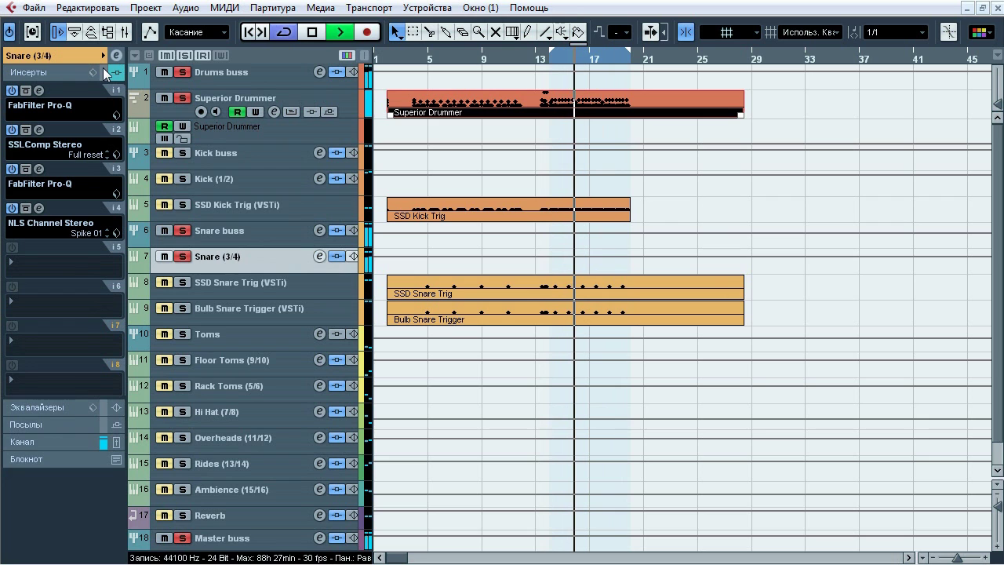
key(space)
click(105, 71)
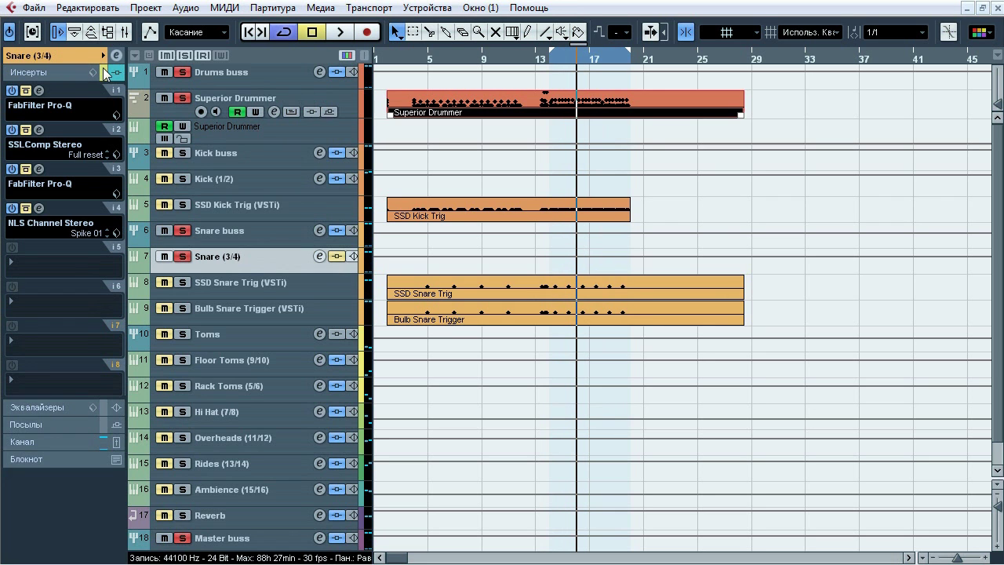
Step: Activate the bypassed FabFilter Pro-Q in Snare (3/4)'s first insert slot, compare its effect during playback, and close it
click(38, 90)
drag(373, 72, 329, 83)
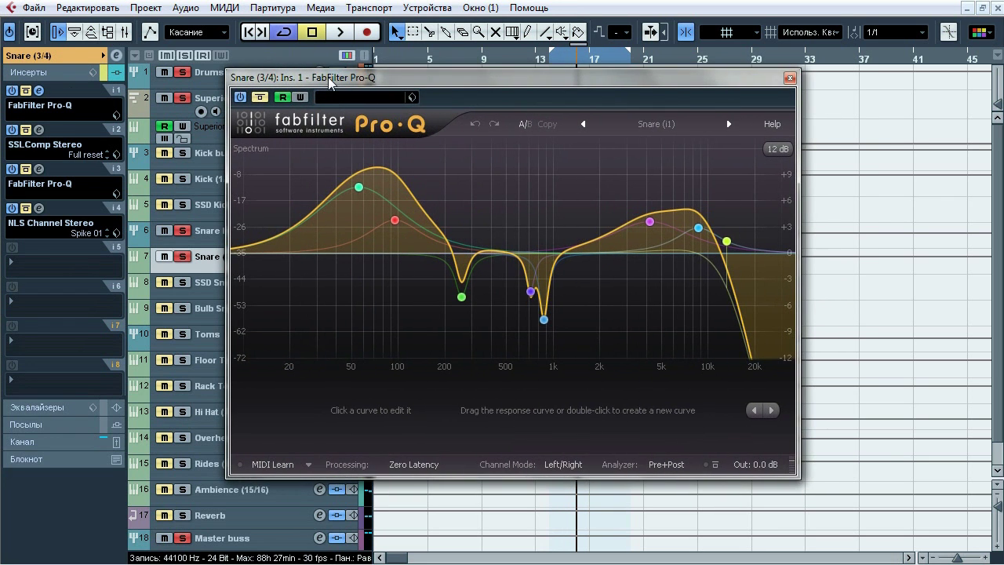
click(259, 98)
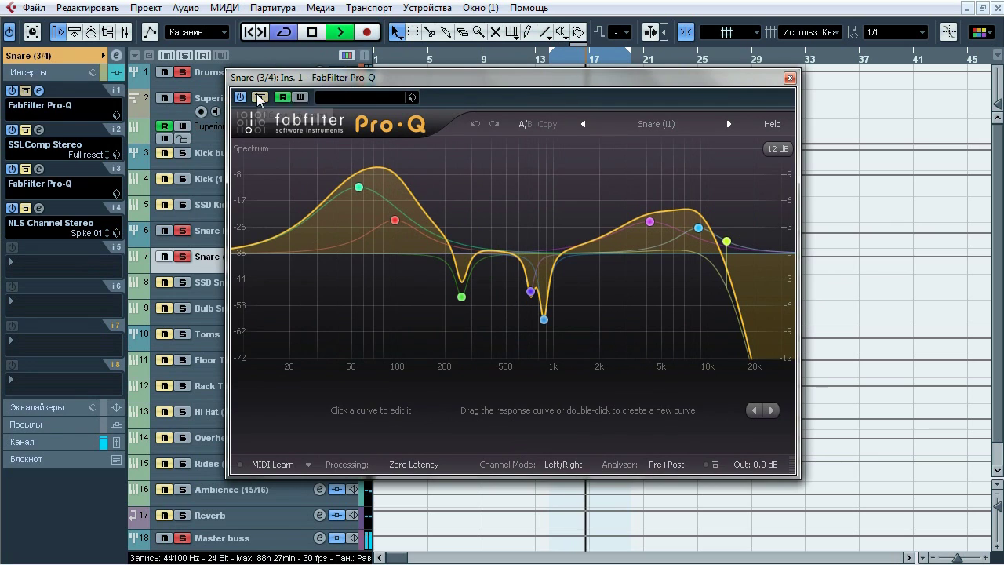
click(259, 97)
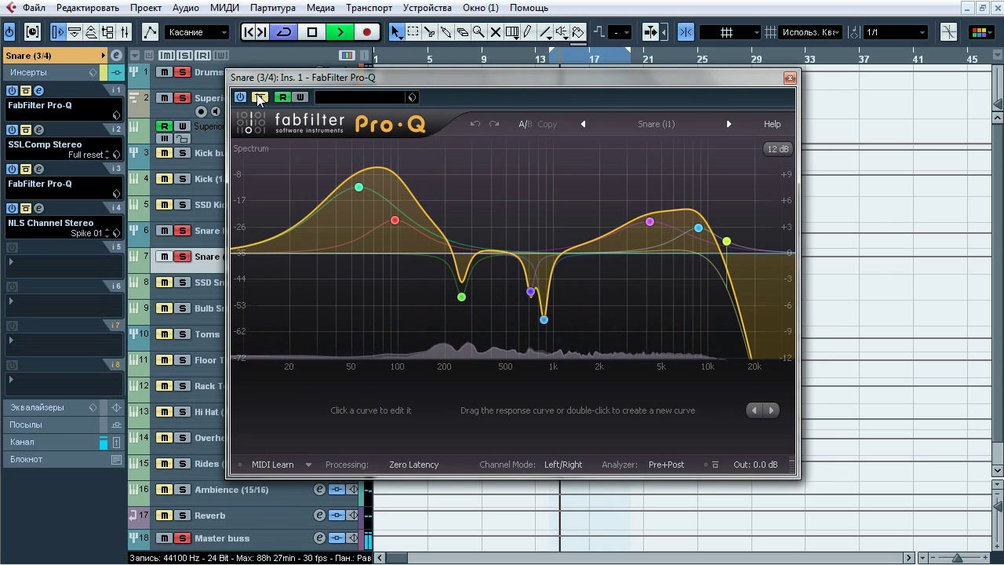
click(260, 97)
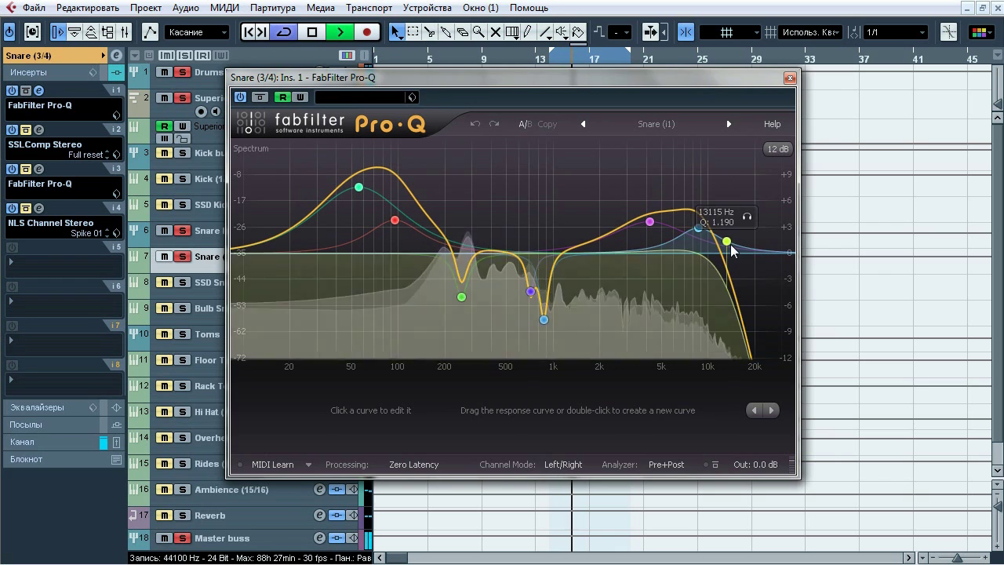
key(space)
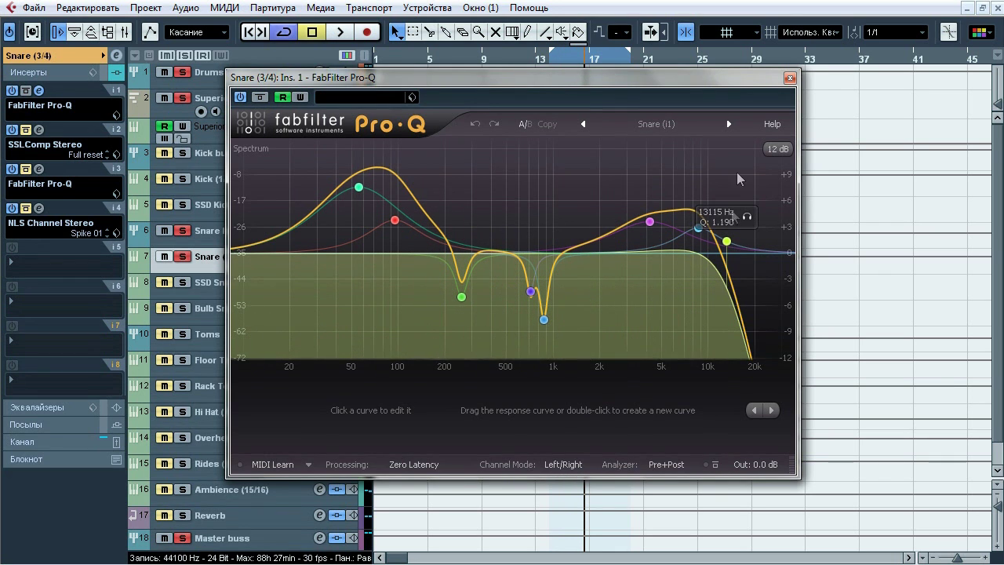
click(789, 78)
Step: Activate the bypassed SSLComp Stereo in Snare (3/4)'s second insert slot, compare its effect during playback, check its threshold and make-up, and close it
click(40, 130)
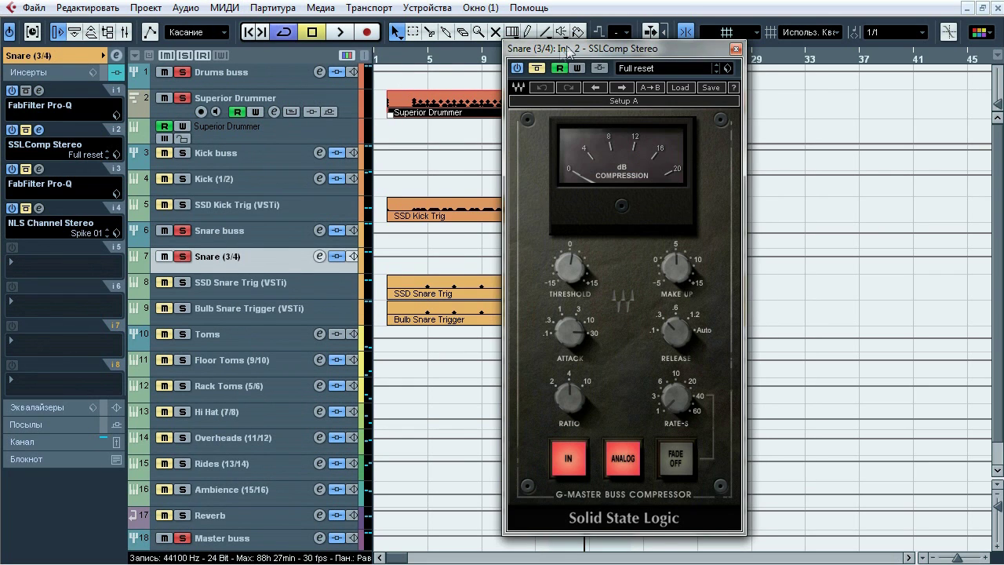
drag(568, 51, 519, 53)
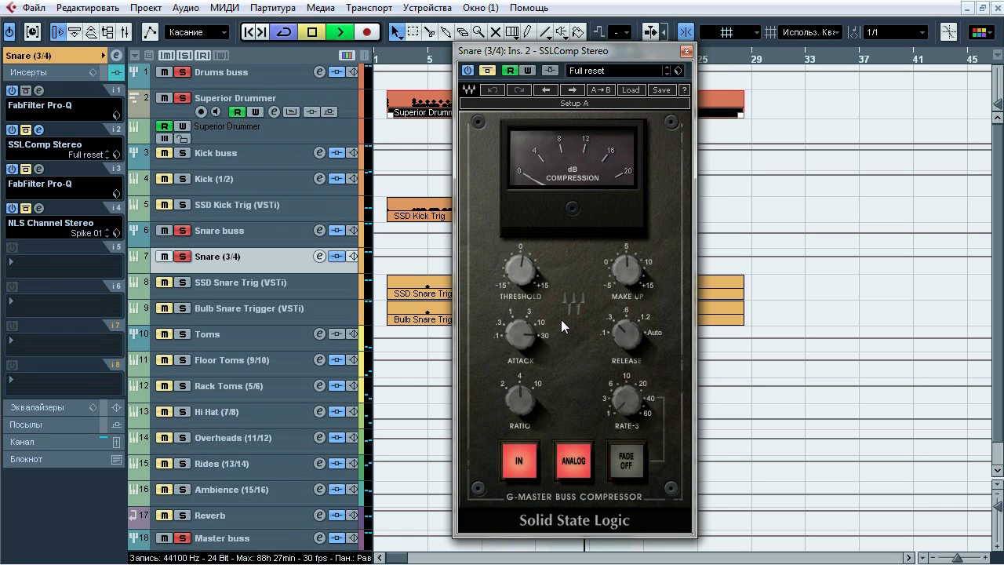
click(489, 71)
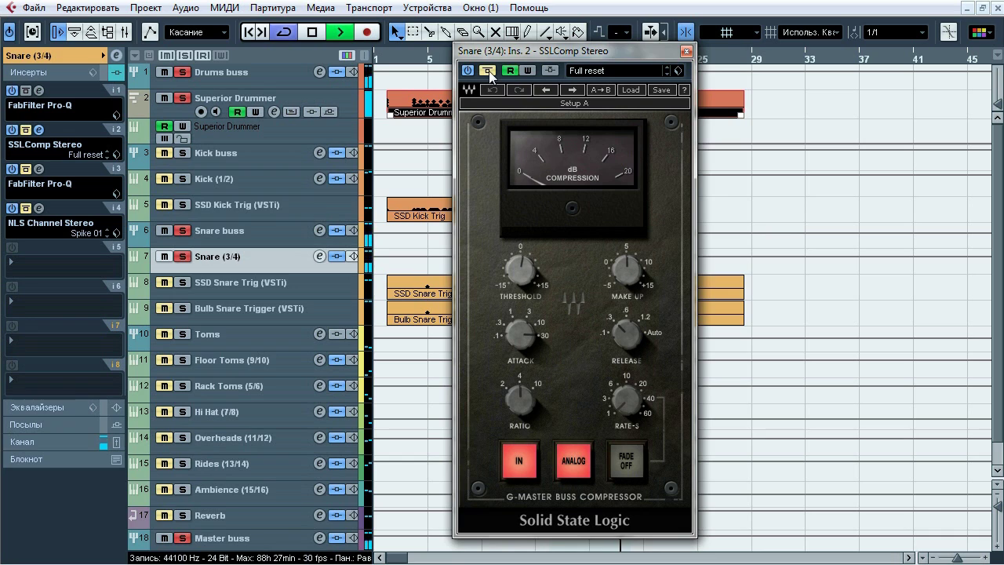
click(487, 71)
click(487, 70)
click(487, 71)
mouse_move(522, 261)
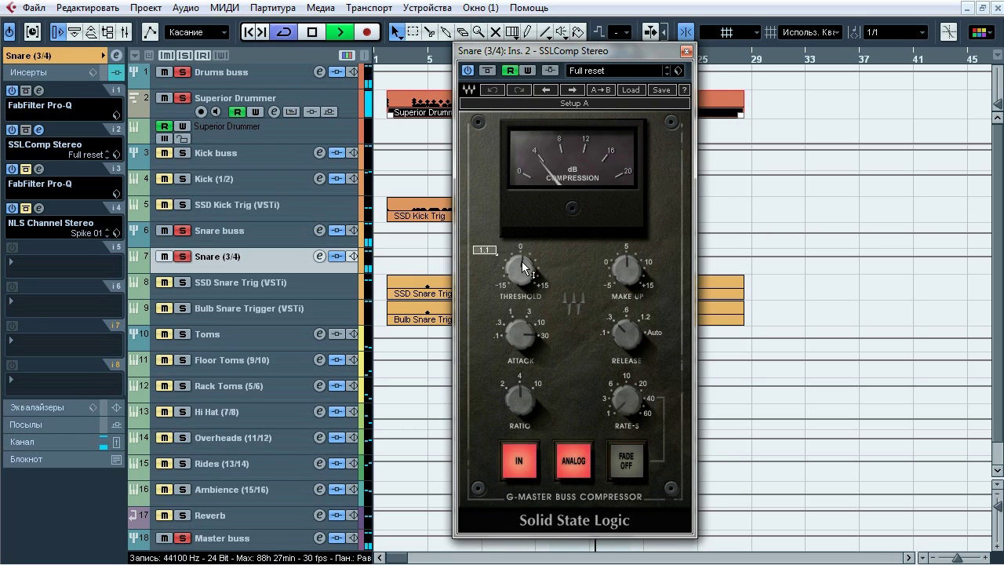
mouse_move(624, 268)
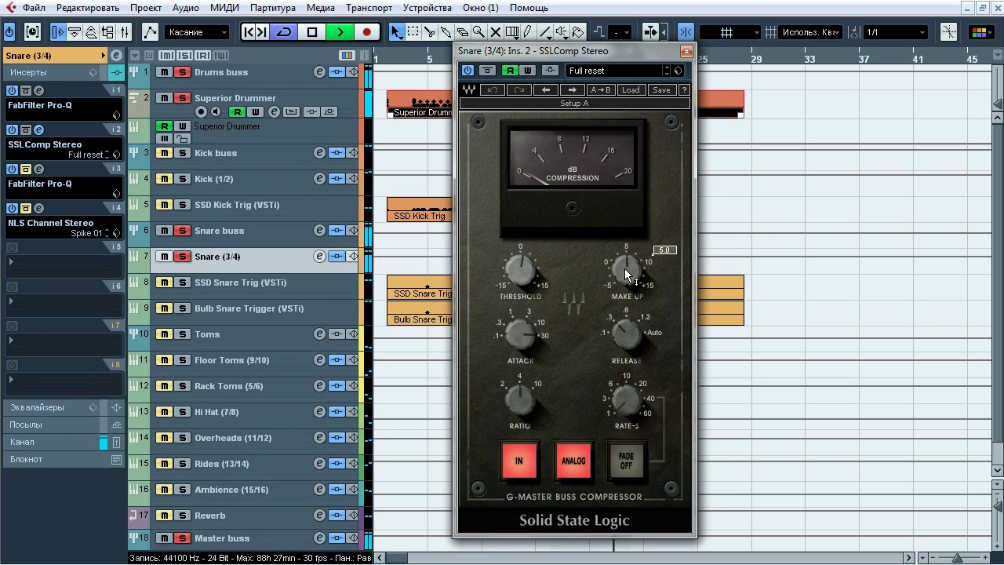
key(space)
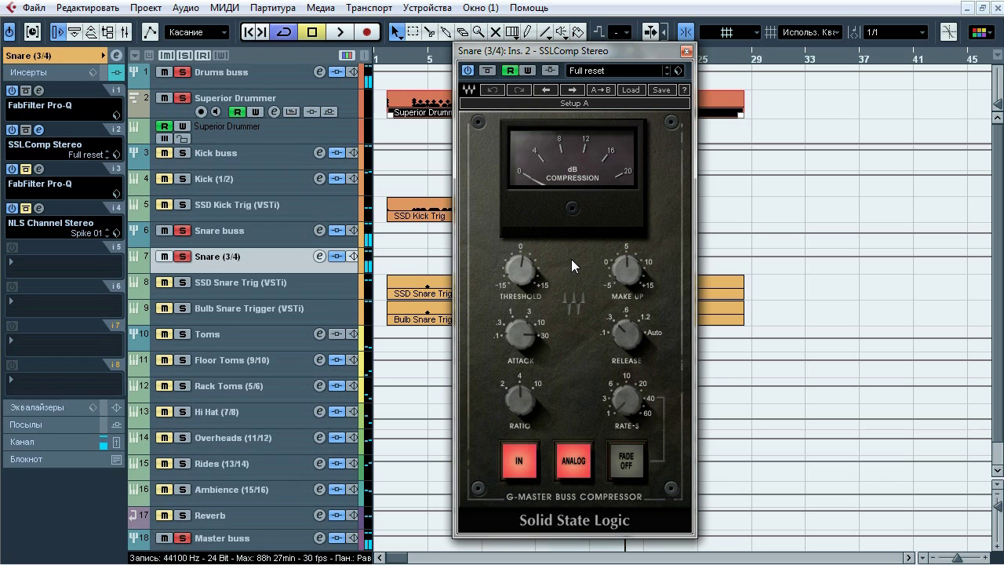
click(686, 52)
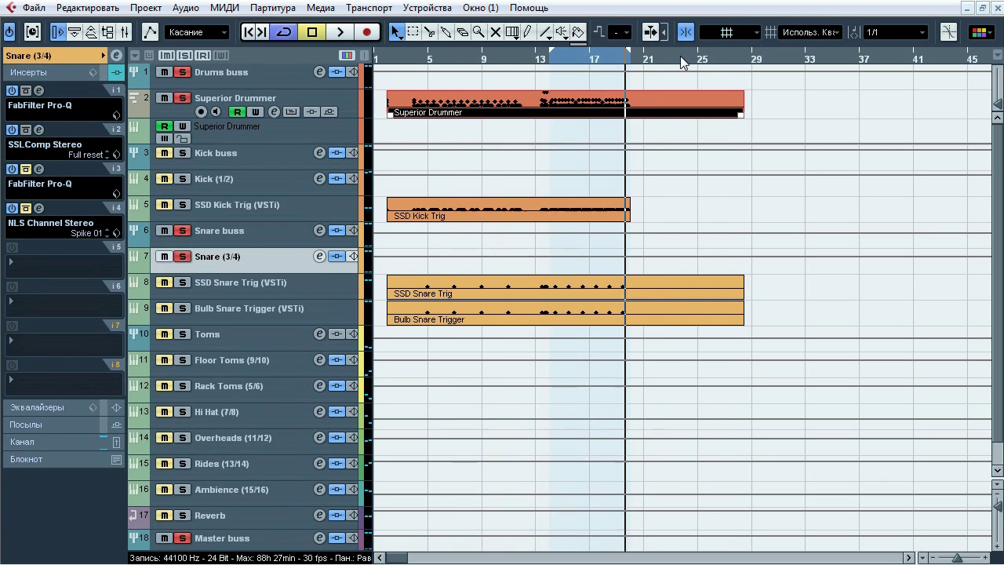
Step: Open the bypassed FabFilter Pro-Q in Snare (3/4)'s third insert slot and activate it during playback
click(39, 168)
drag(432, 82, 359, 87)
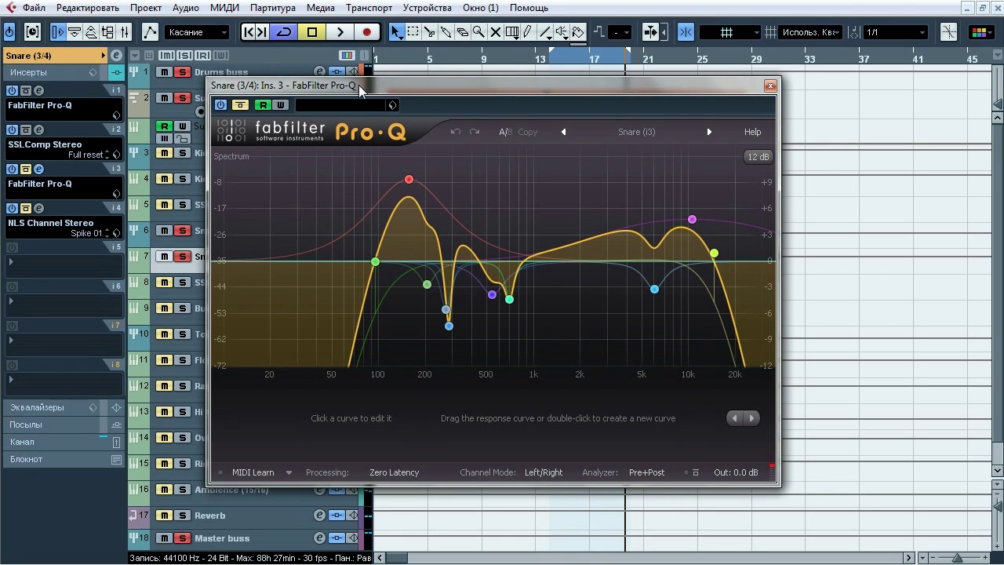
key(space)
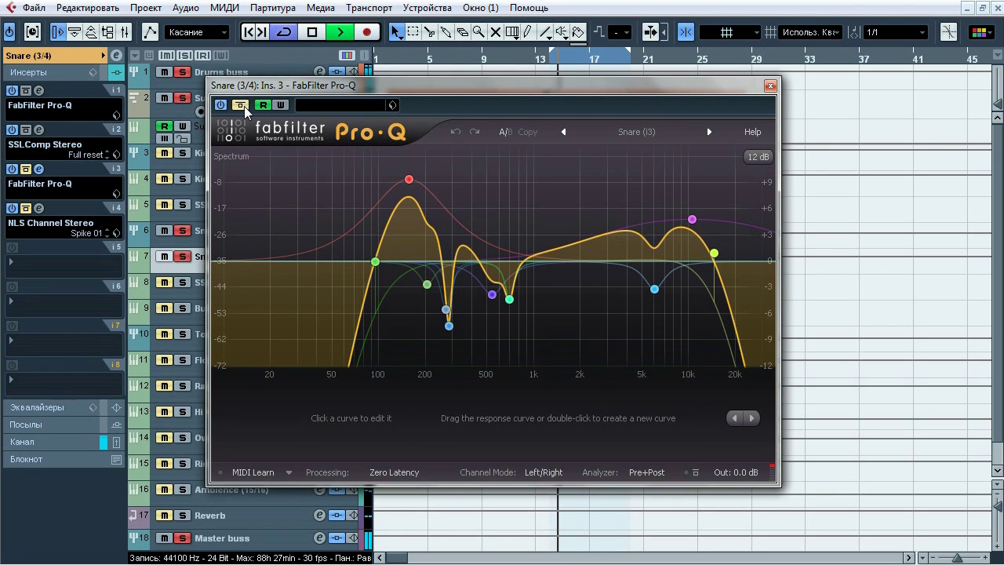
click(242, 105)
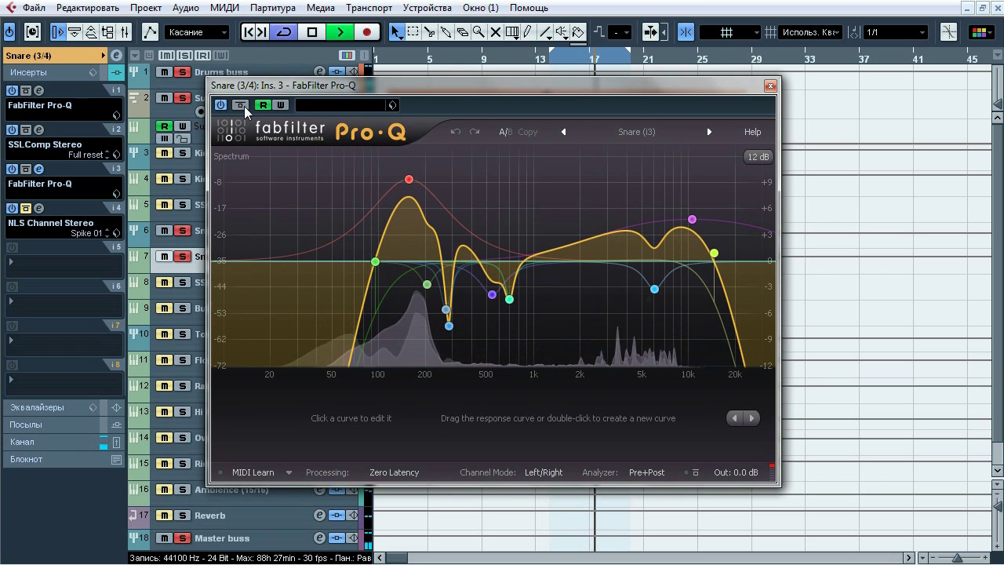
Step: Audition the low boost, the low cut and the low-mid dips of the third-slot Pro-Q one by one in band solo
mouse_move(429, 206)
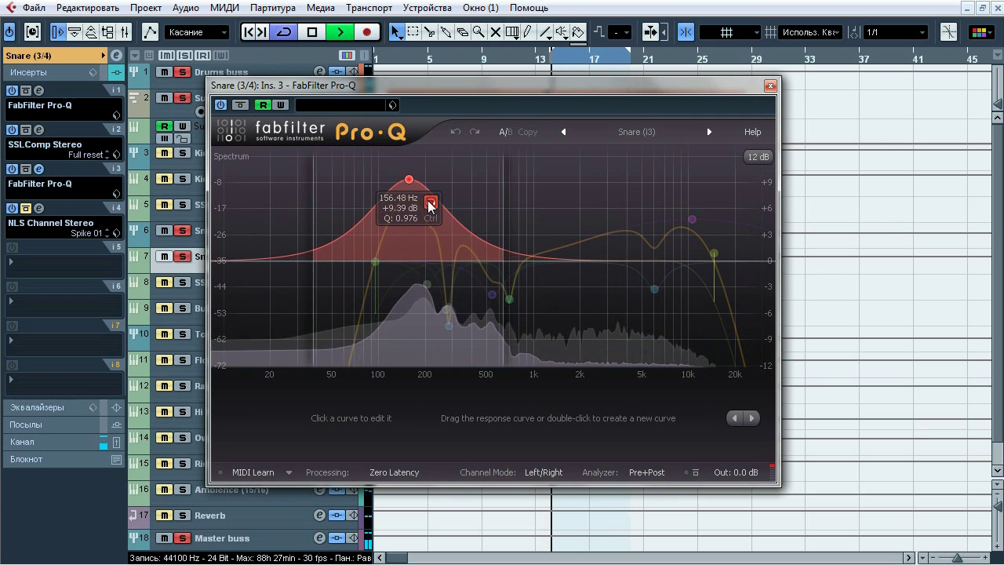
mouse_move(399, 241)
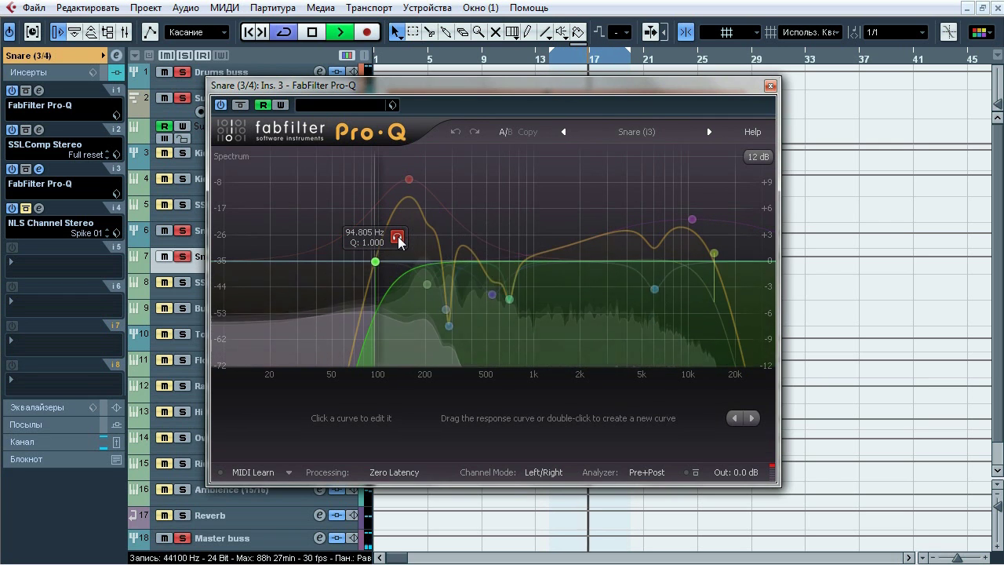
mouse_move(471, 353)
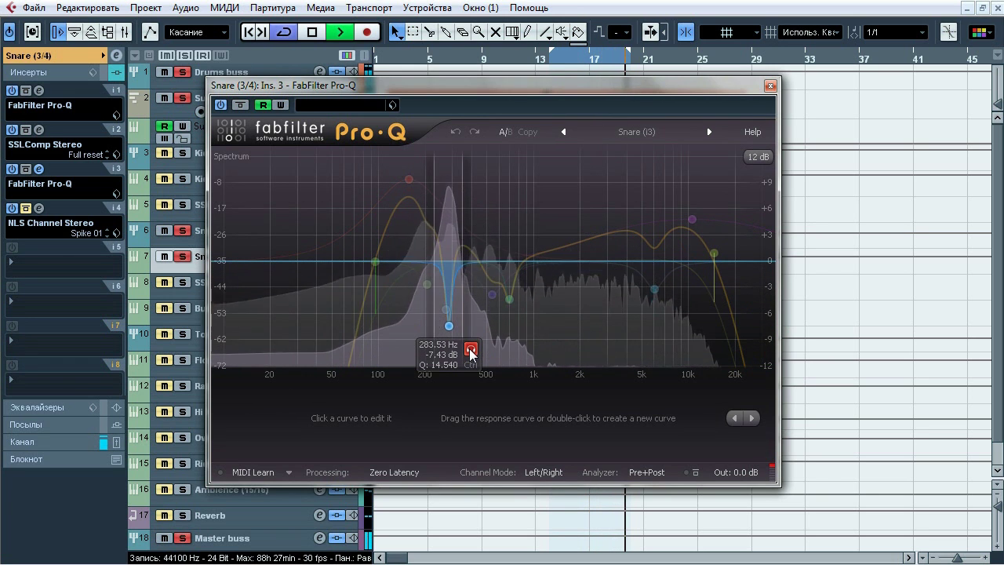
mouse_move(426, 284)
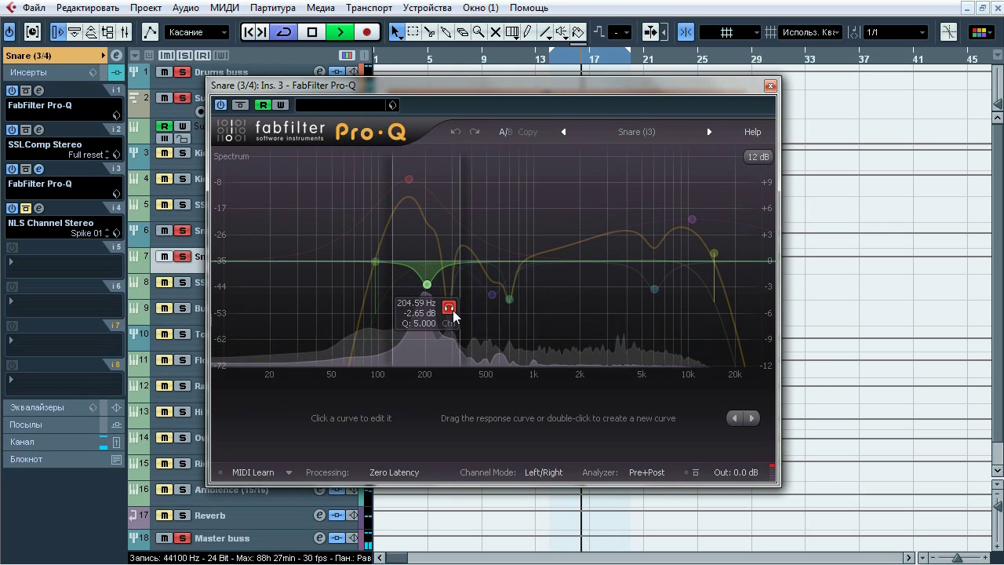
mouse_move(492, 294)
click(515, 320)
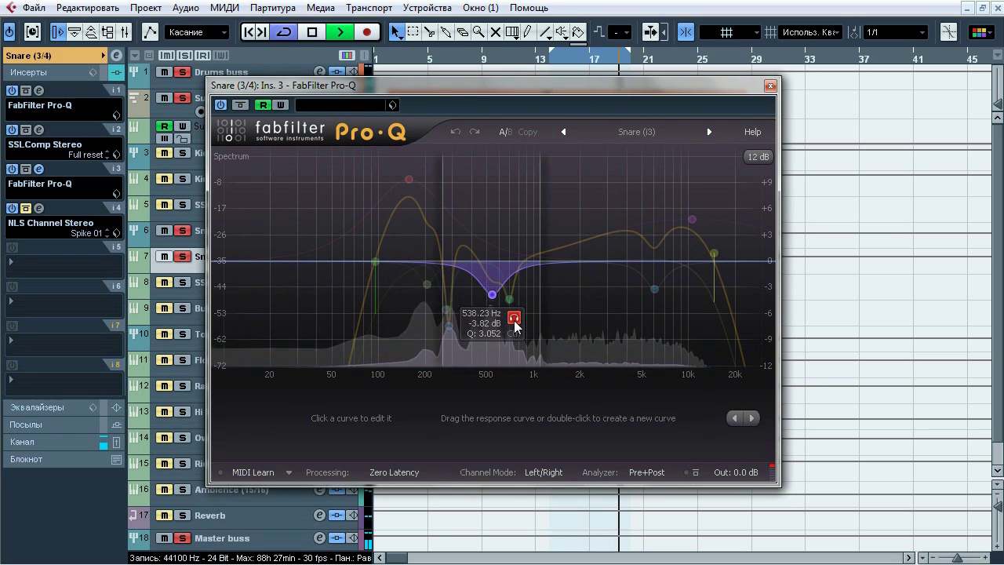
mouse_move(509, 299)
click(531, 322)
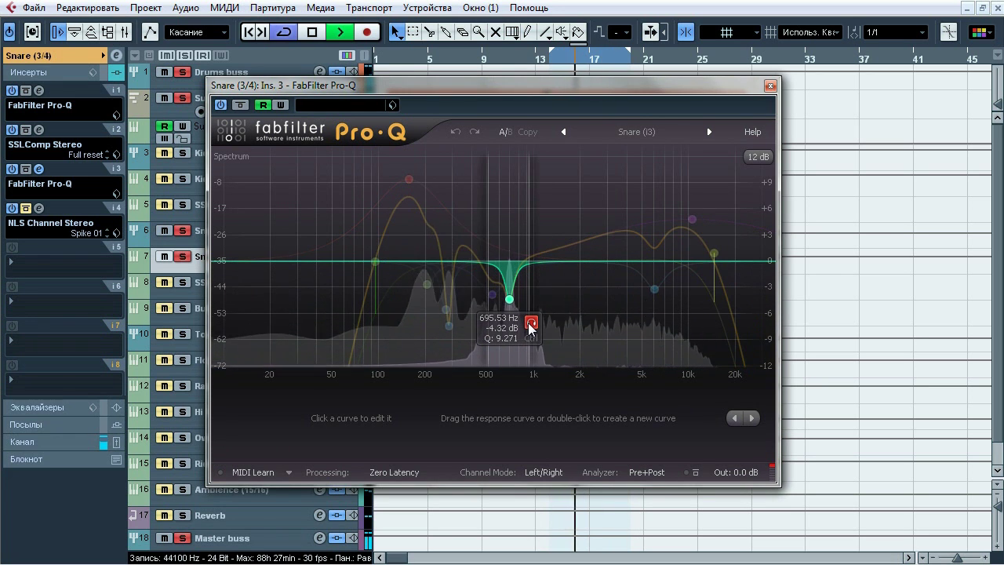
Step: Audition the Pro-Q's wide high boost, 6 kHz dip and high cut in band solo, then stop playback and close the equalizer
mouse_move(692, 219)
click(712, 186)
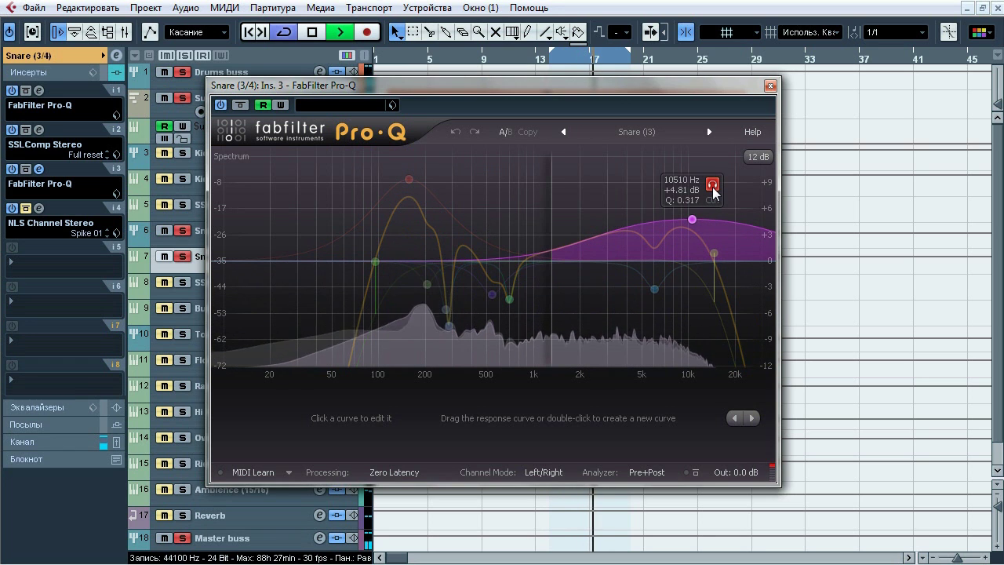
click(712, 185)
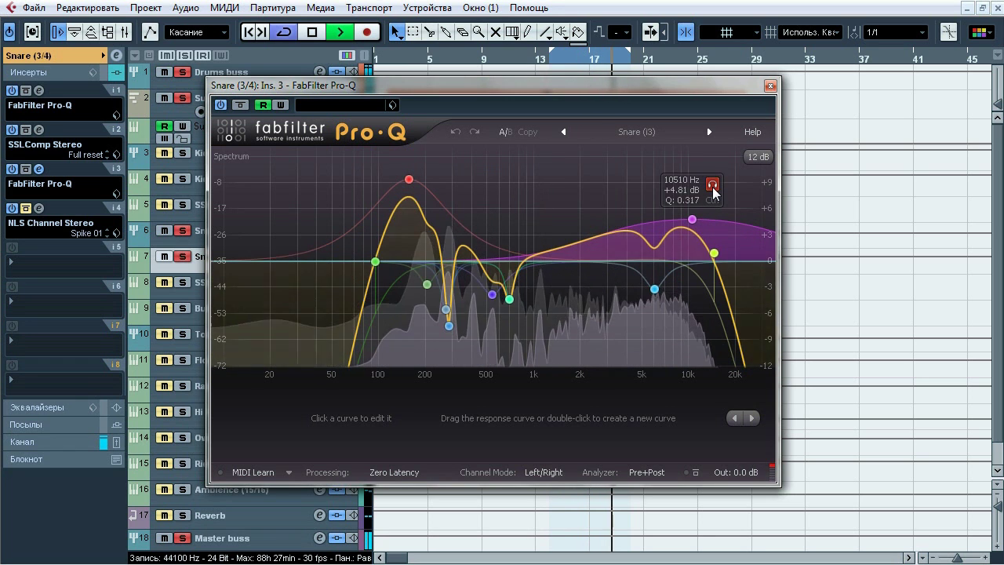
mouse_move(654, 289)
click(676, 313)
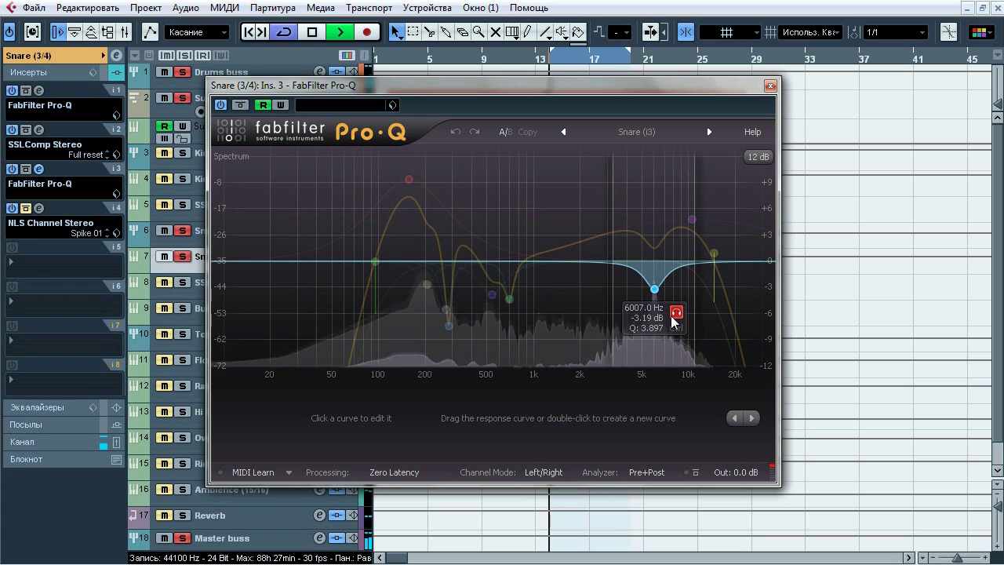
click(675, 313)
mouse_move(725, 248)
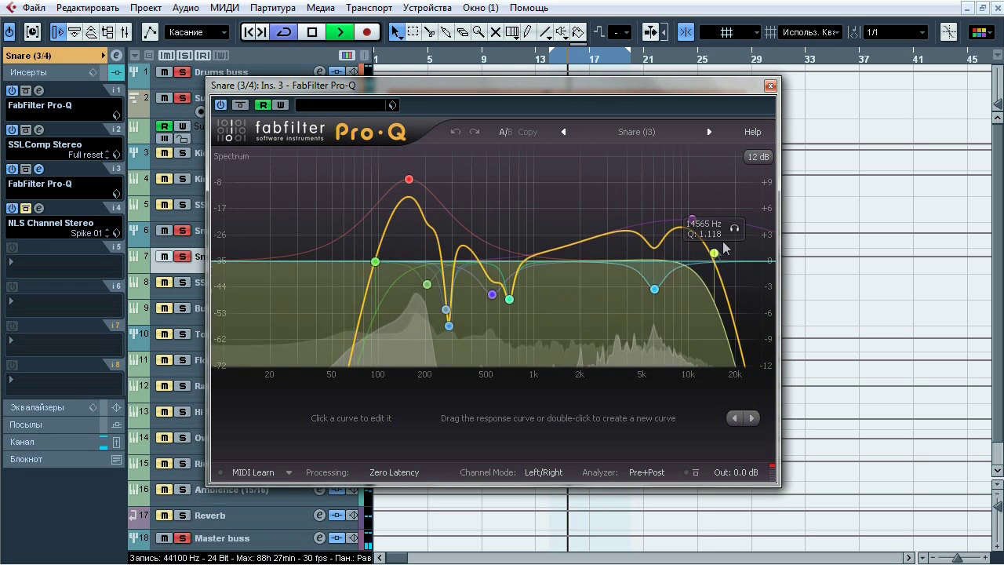
click(738, 227)
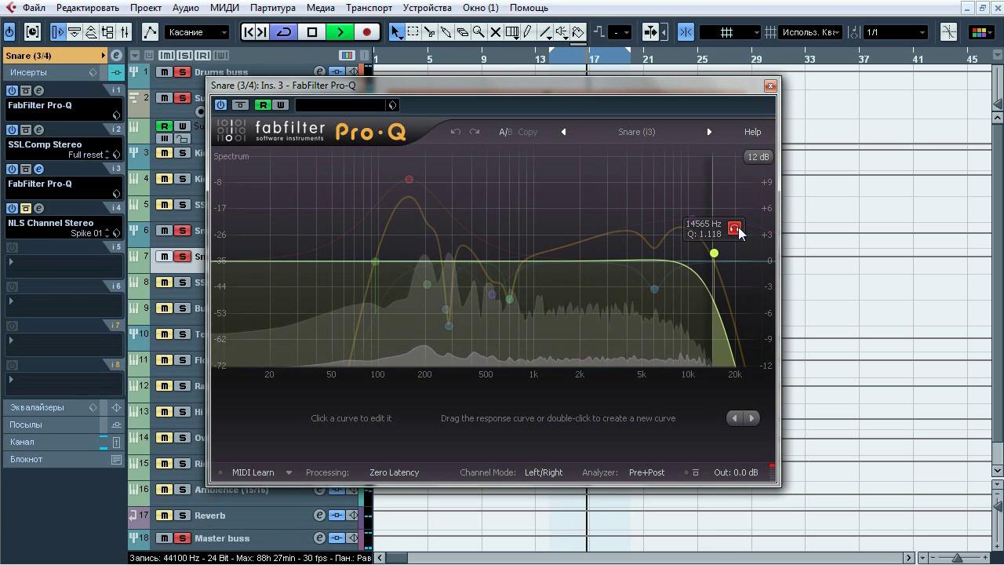
click(738, 227)
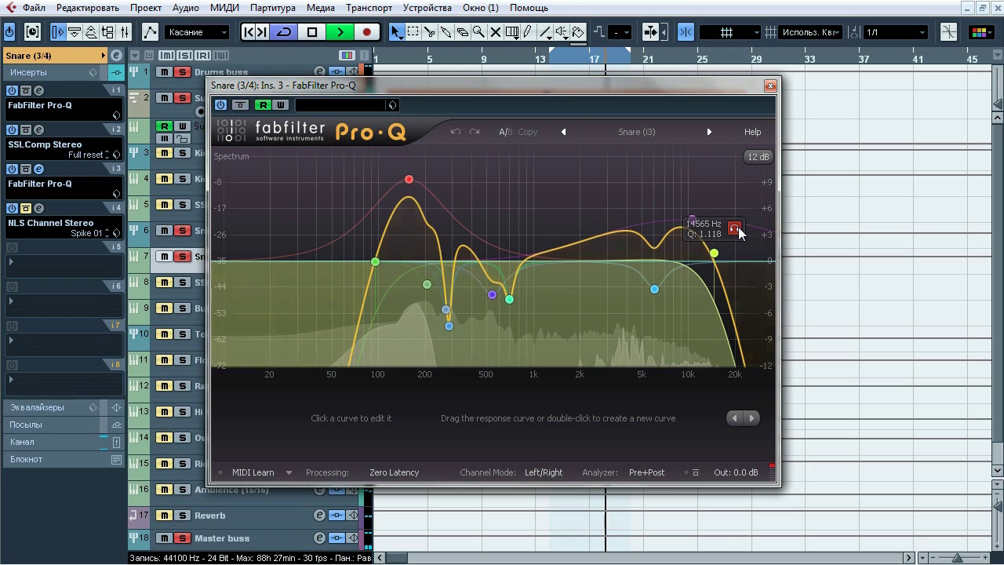
key(space)
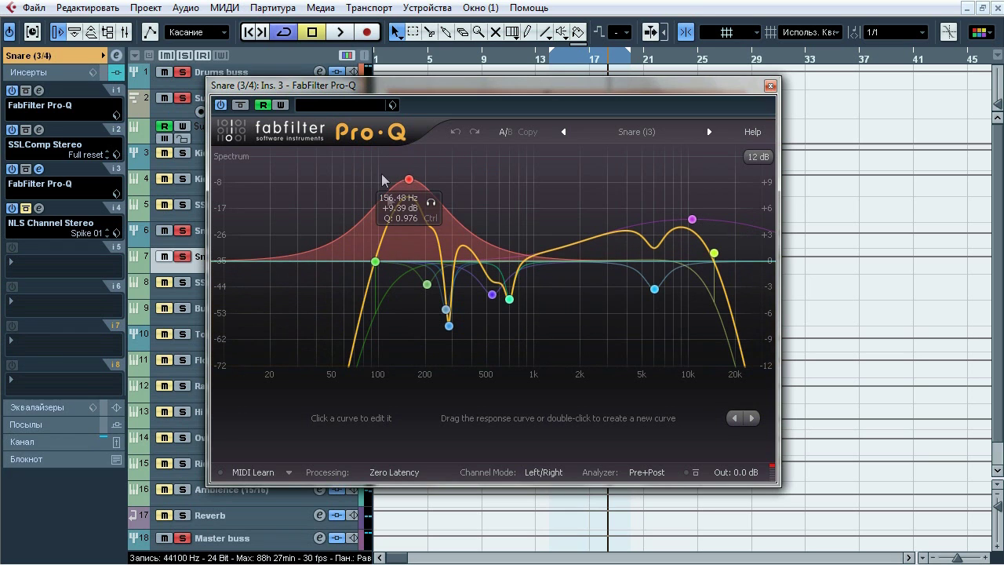
click(771, 86)
Step: Activate the bypassed NLS Channel Stereo in Snare (3/4)'s fourth insert slot, compare its effect during playback, and close it
click(41, 209)
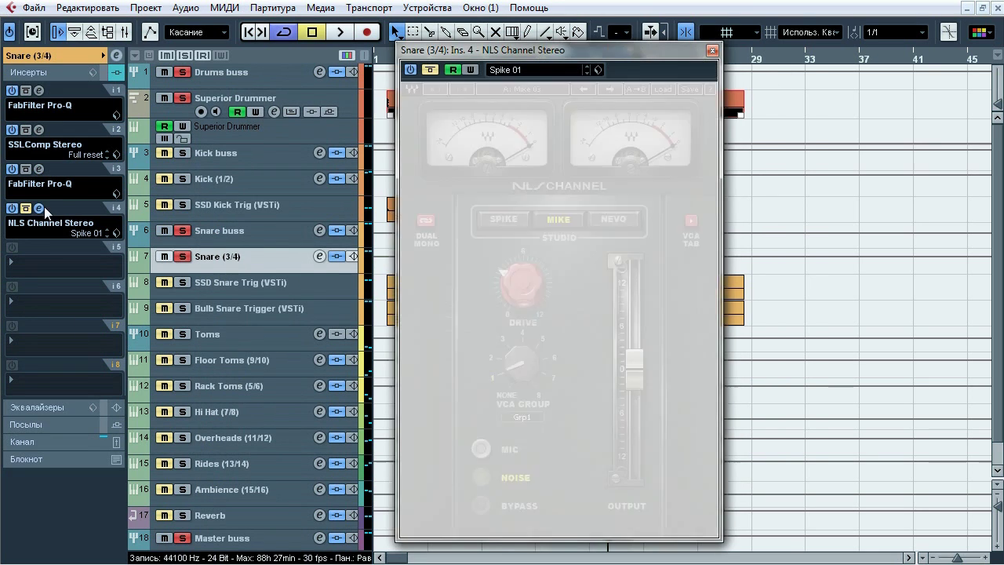
key(space)
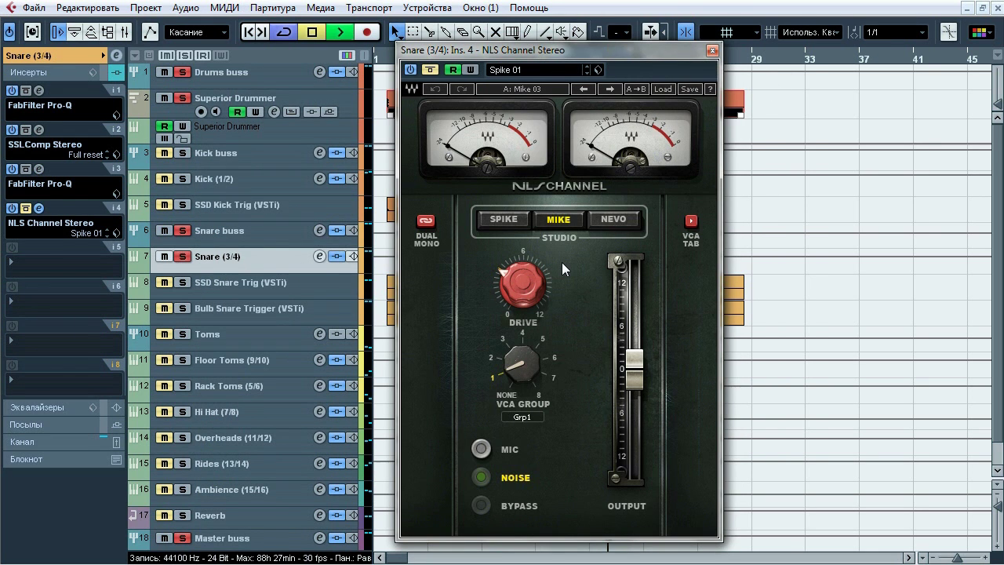
click(429, 69)
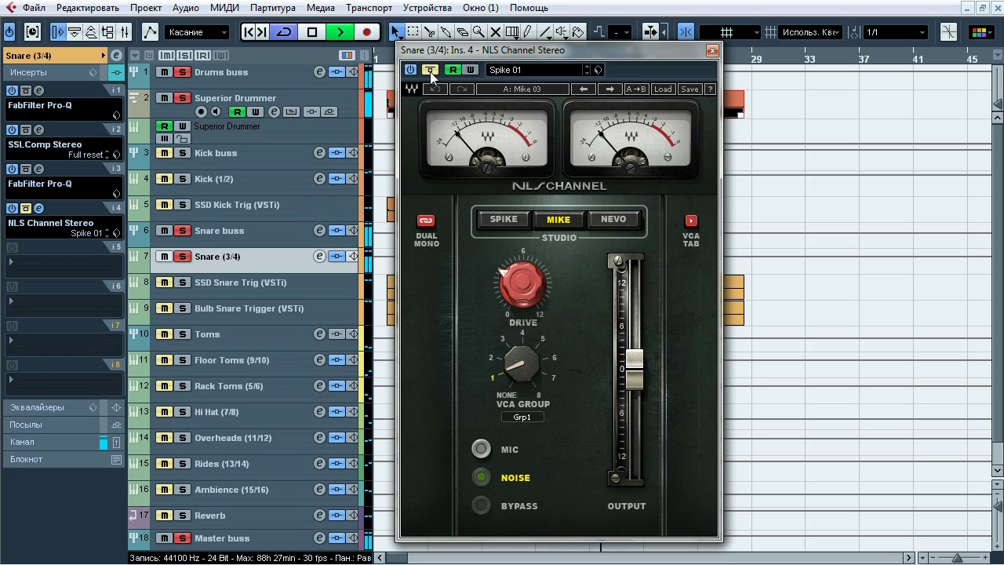
click(430, 70)
click(430, 70)
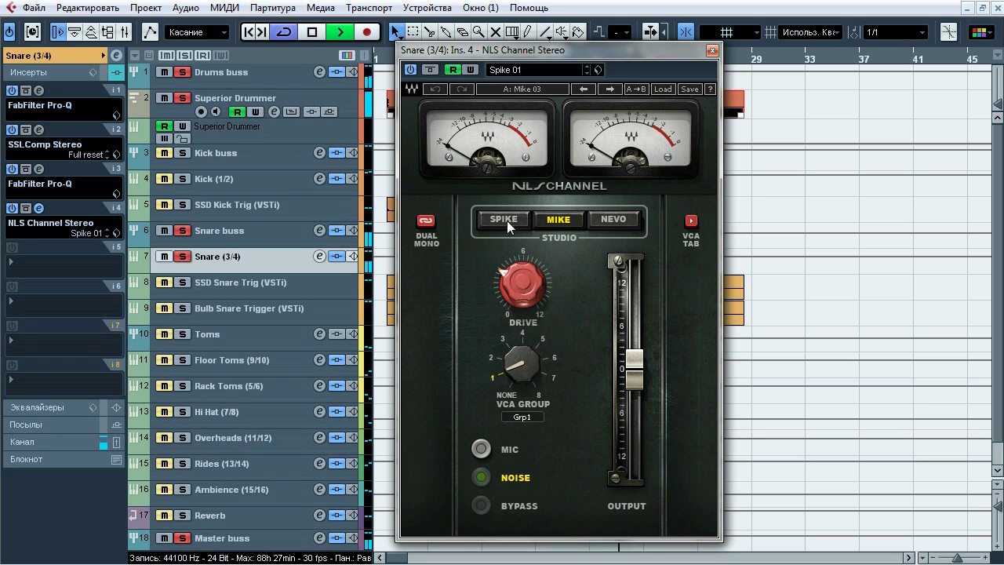
mouse_move(524, 280)
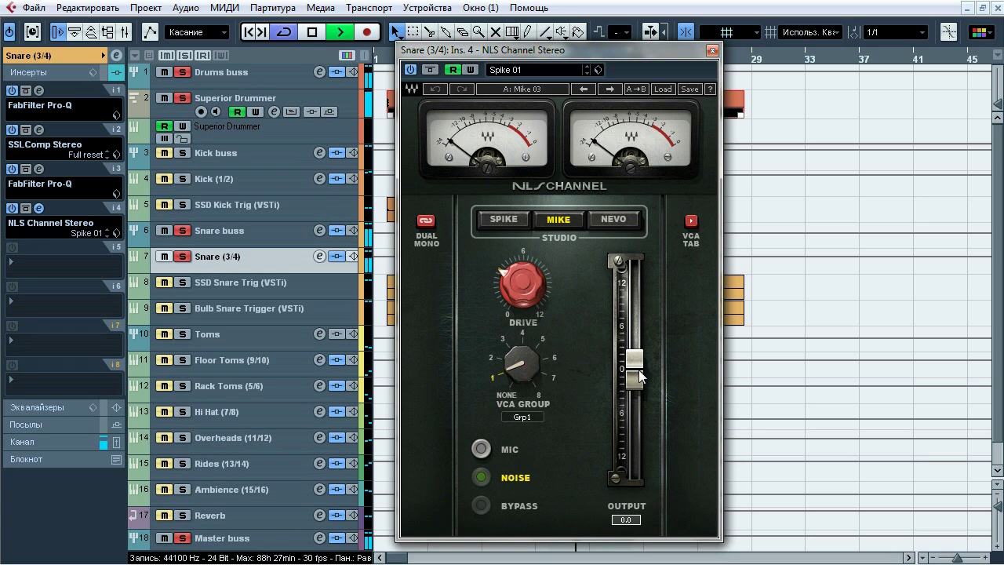
key(space)
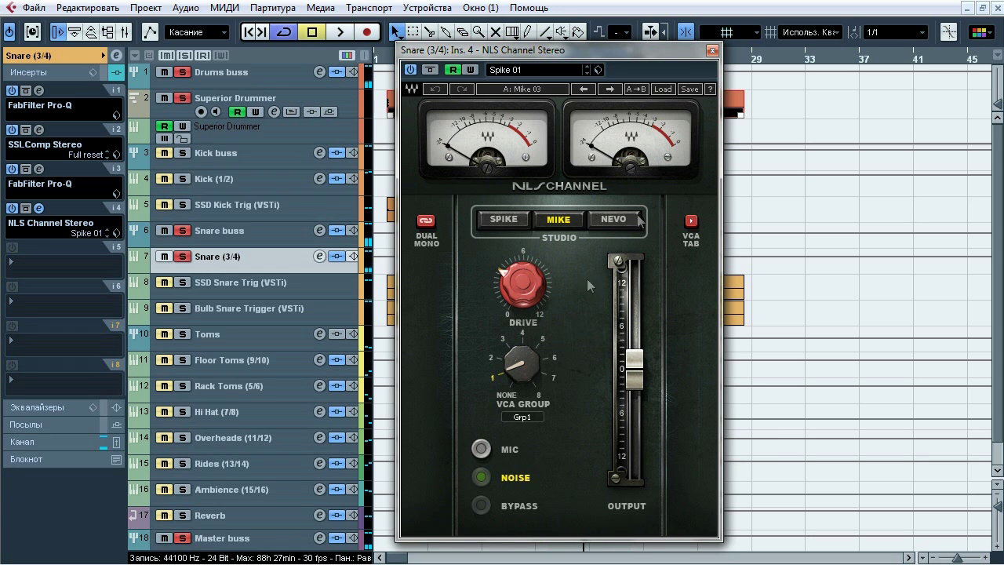
click(711, 52)
Step: Solo SSD Snare Trig (VSTi) with its inserts shown, play it with its processing, and bypass all of its inserts
click(227, 285)
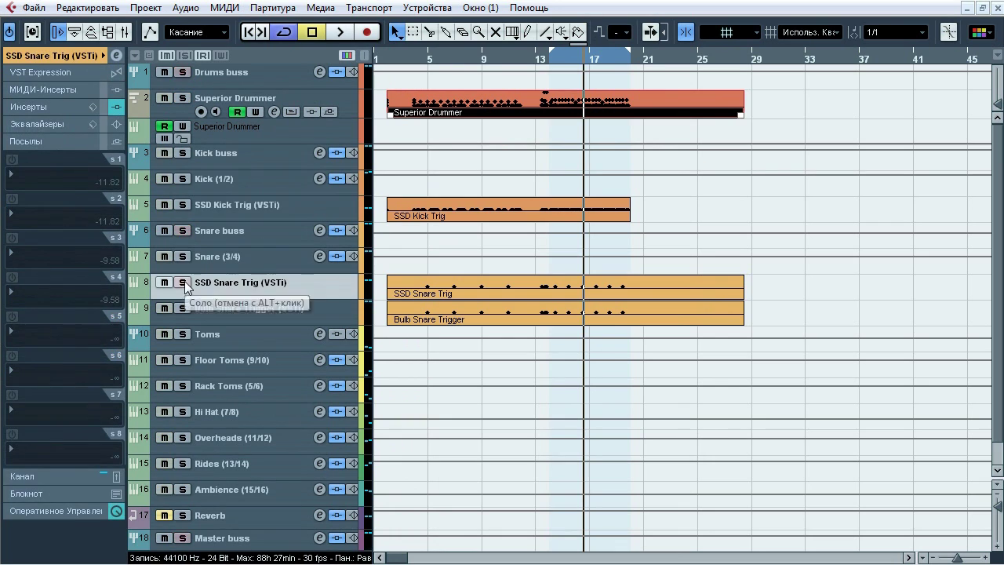
click(37, 314)
key(space)
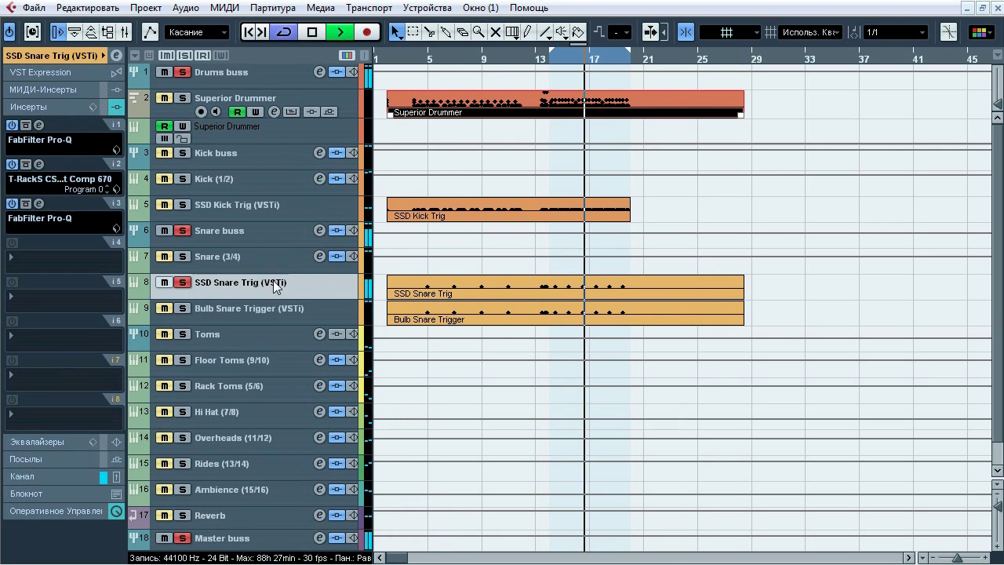
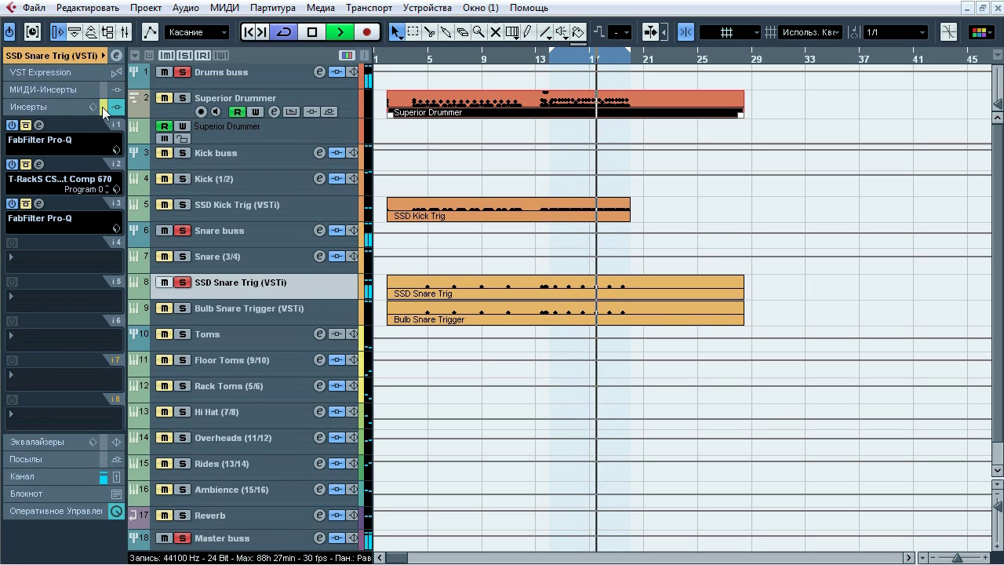
key(space)
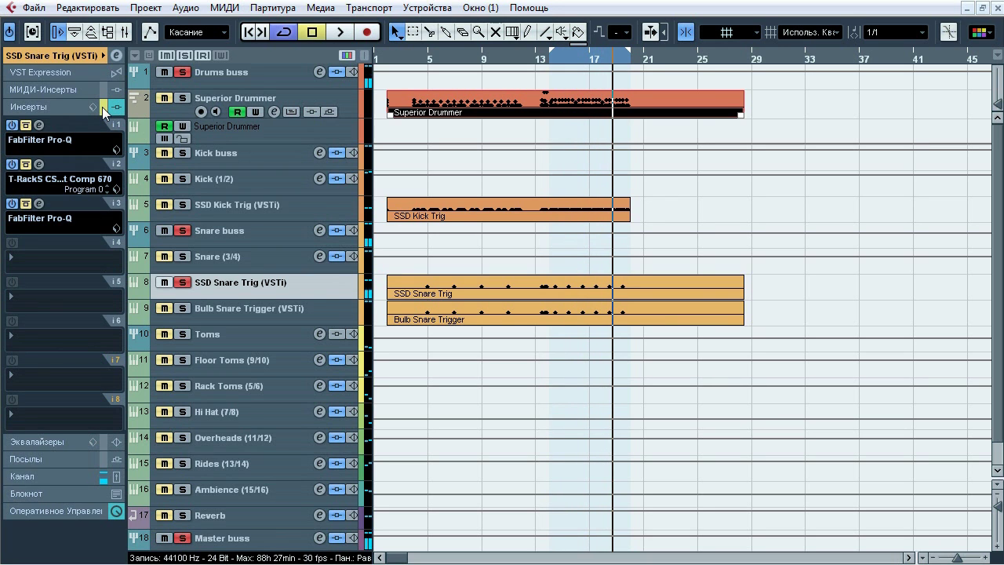
Step: Open the SsdSampler instrument of SSD Snare Trig and show its Construct Kit view to check the loaded snare
click(82, 56)
click(114, 205)
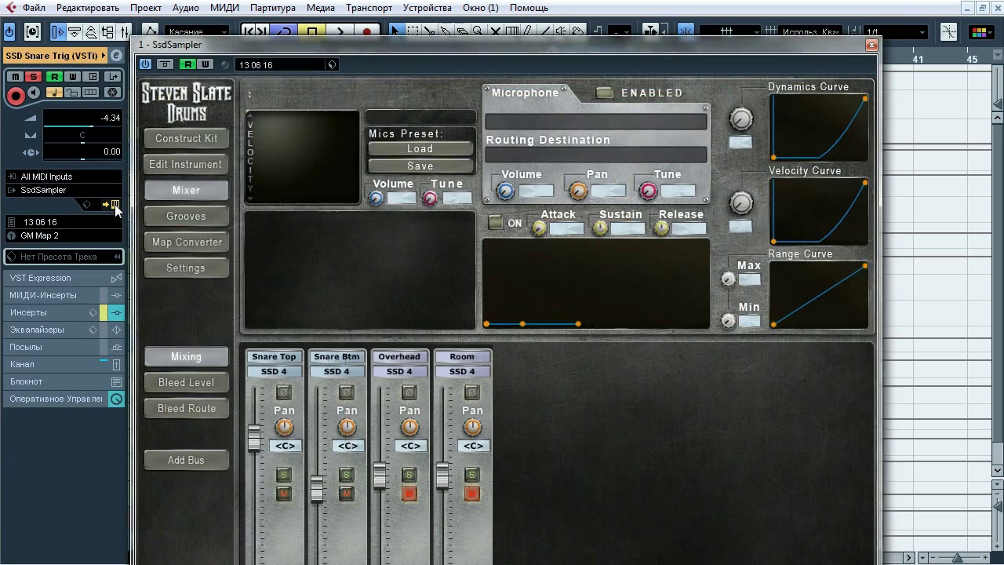
drag(244, 39, 261, 0)
click(201, 61)
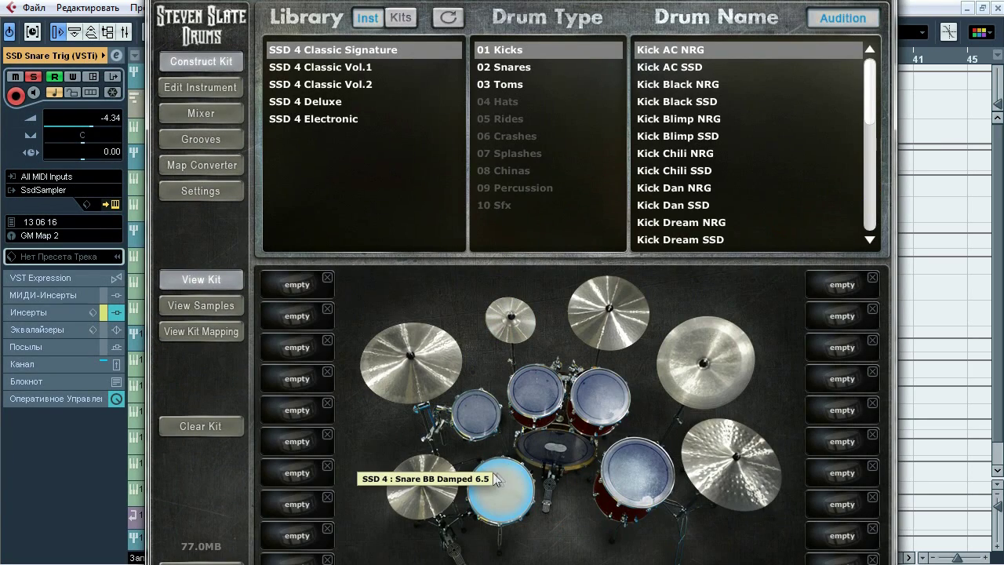
Step: Browse the SSD 4 Deluxe snares in the sampler's library, check the snare microphone levels in its Mixer, and close the instrument
click(368, 102)
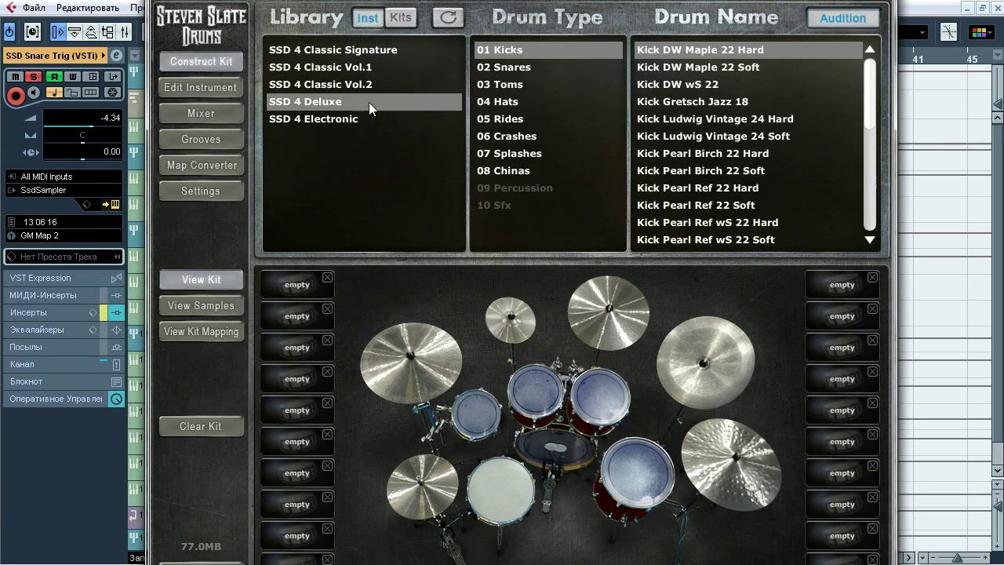
click(507, 69)
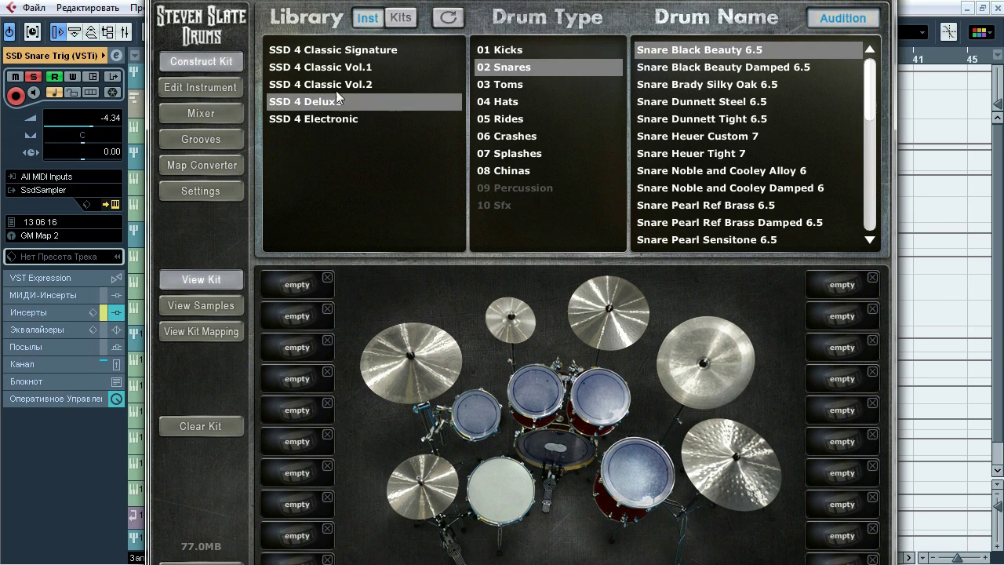
click(201, 114)
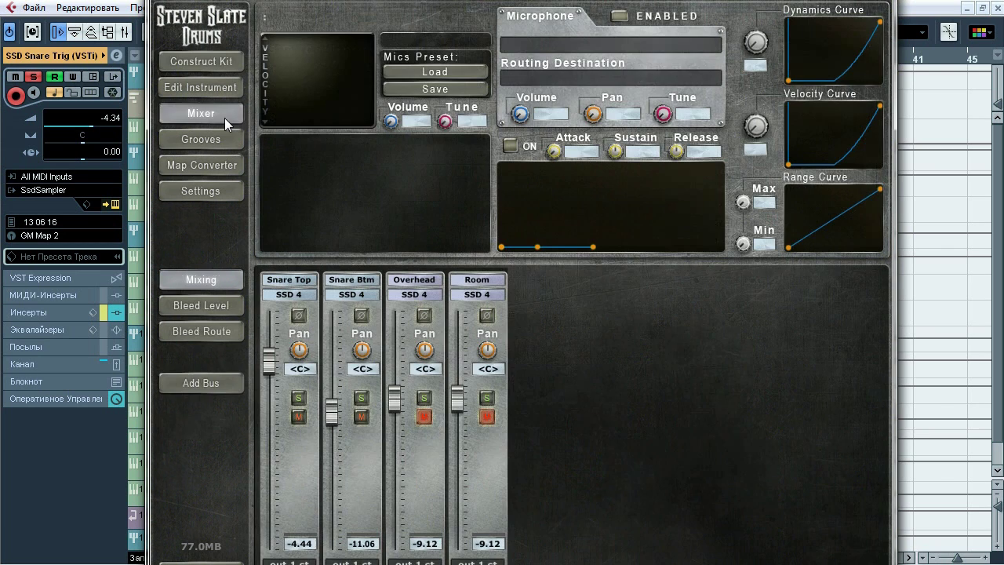
drag(330, 9, 330, 0)
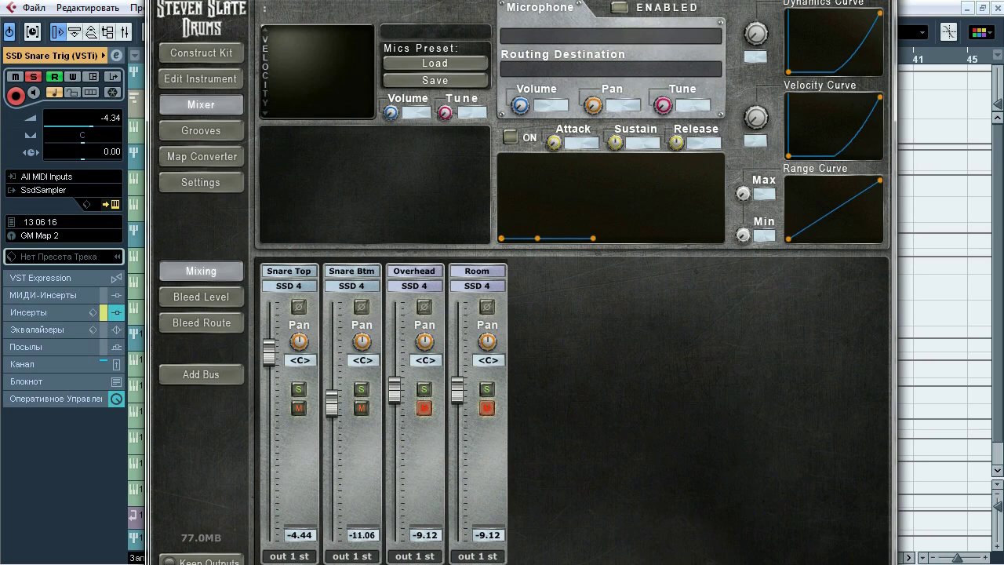
drag(471, 0, 448, 64)
click(857, 64)
Step: Show SSD Snare Trig's inserts, review the first slot's Pro-Q curve, activate that equalizer and close it
click(47, 313)
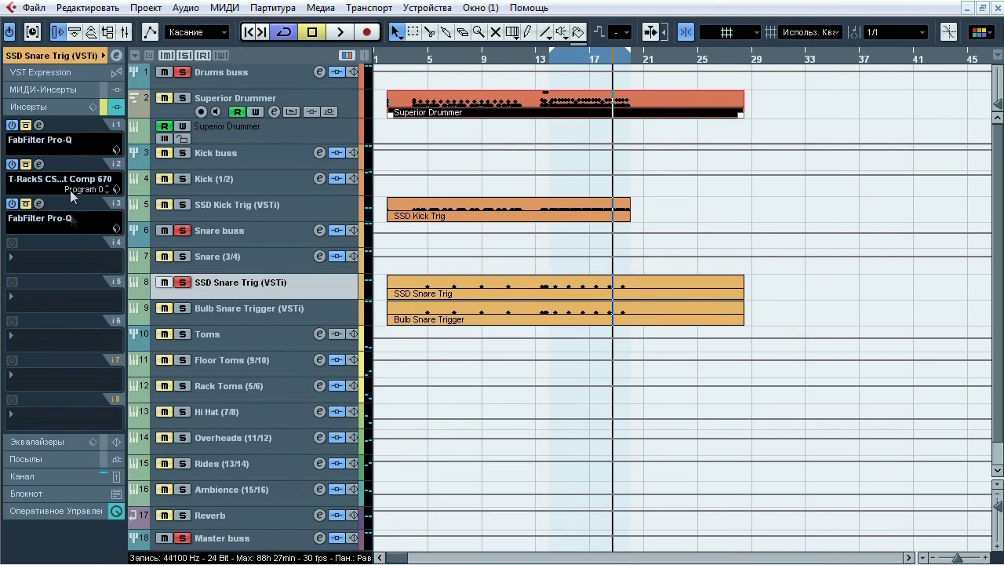
click(39, 124)
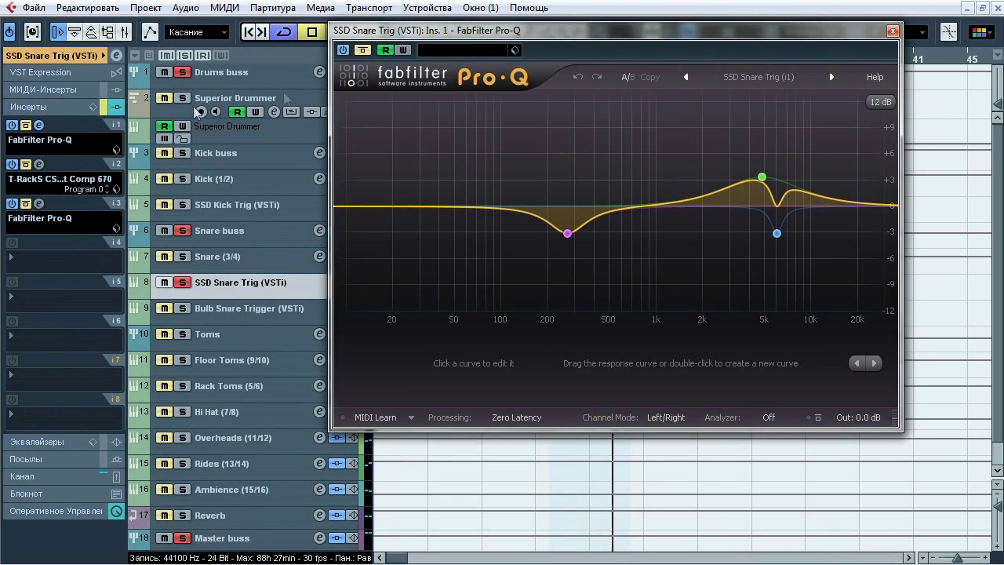
drag(439, 37, 460, 47)
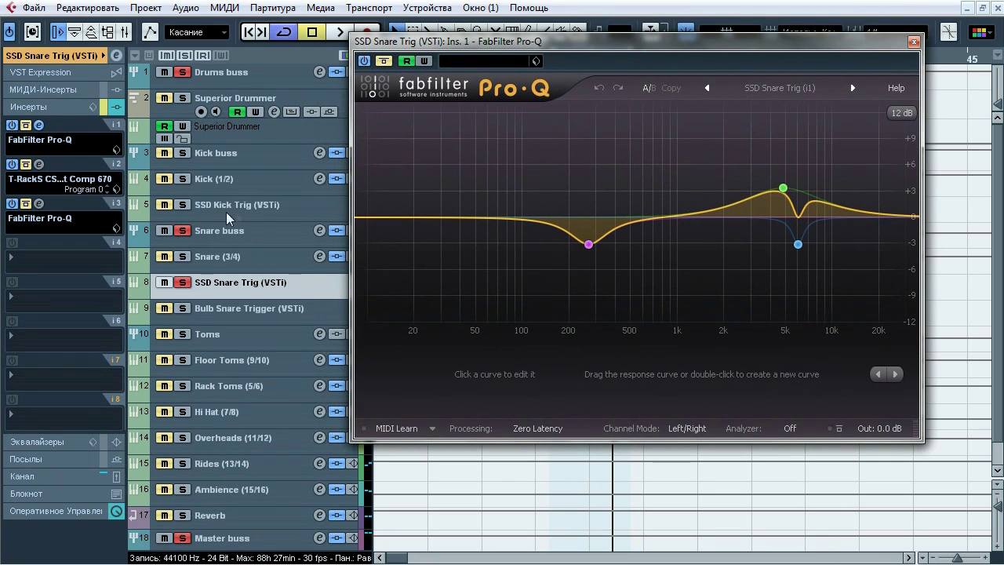
click(39, 125)
Step: Activate the T-RackS Vint Comp 670 in SSD Snare Trig's second insert slot, compare its effect during playback, and close it
click(39, 164)
drag(459, 122, 618, 118)
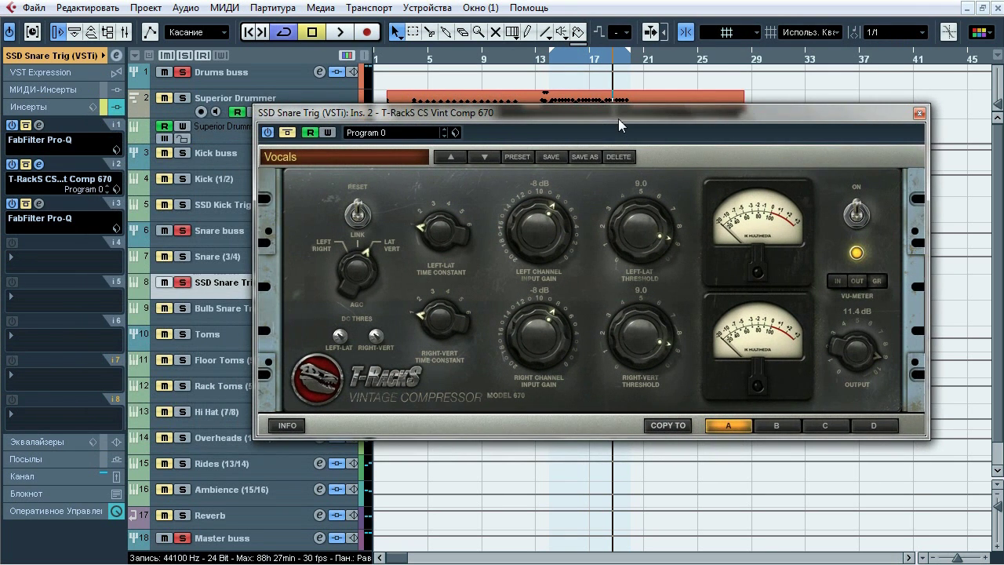
key(space)
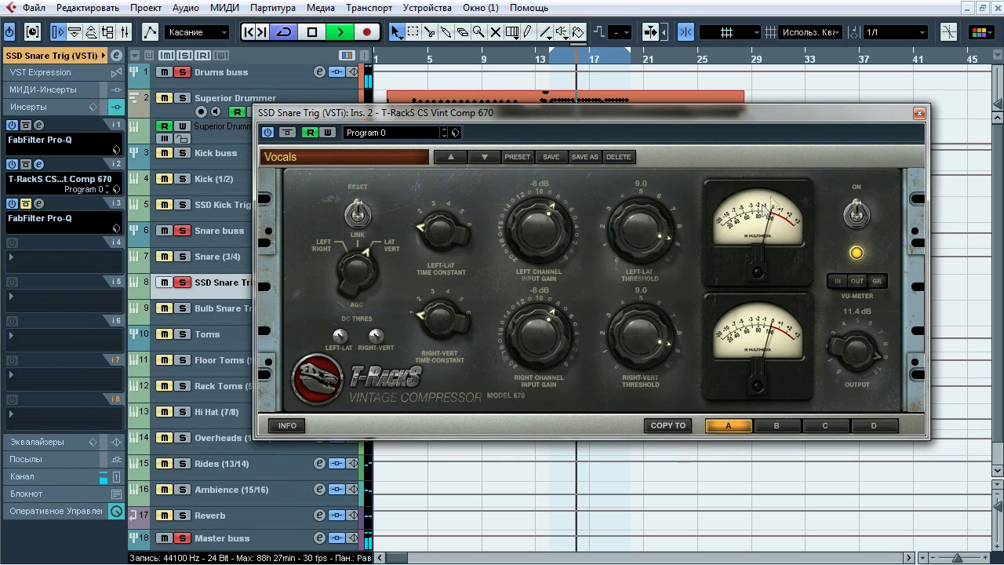
click(287, 133)
click(287, 133)
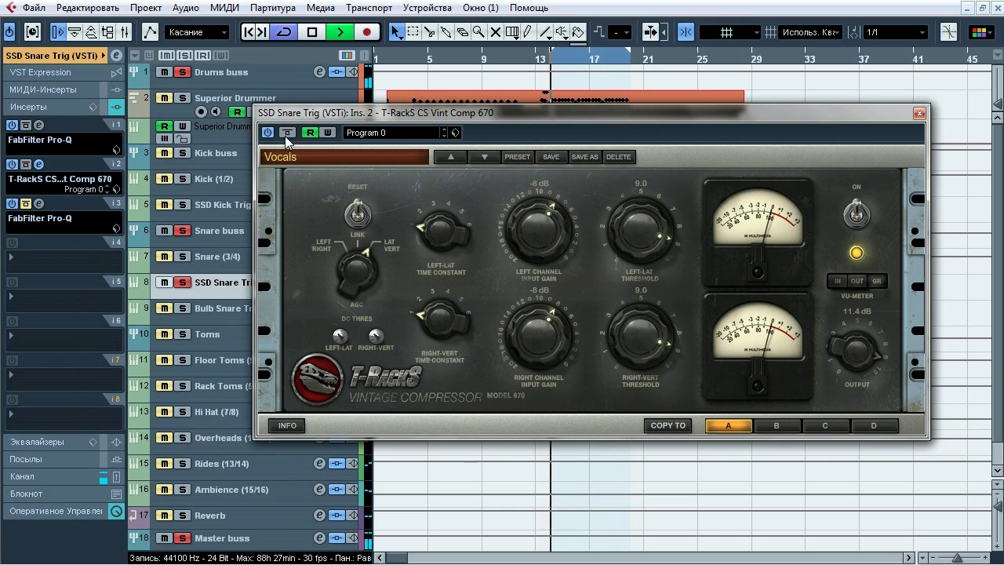
click(287, 133)
click(287, 134)
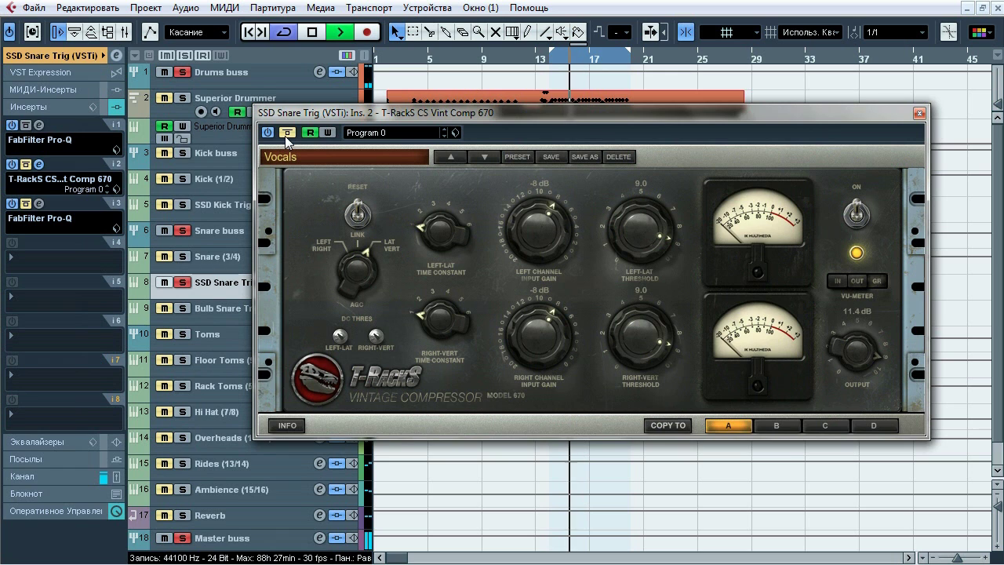
key(space)
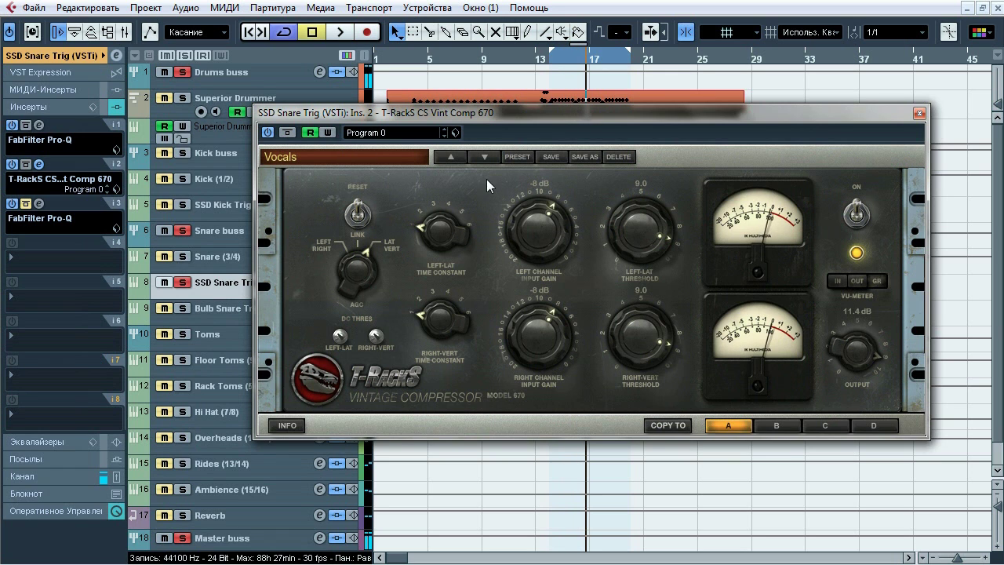
click(919, 113)
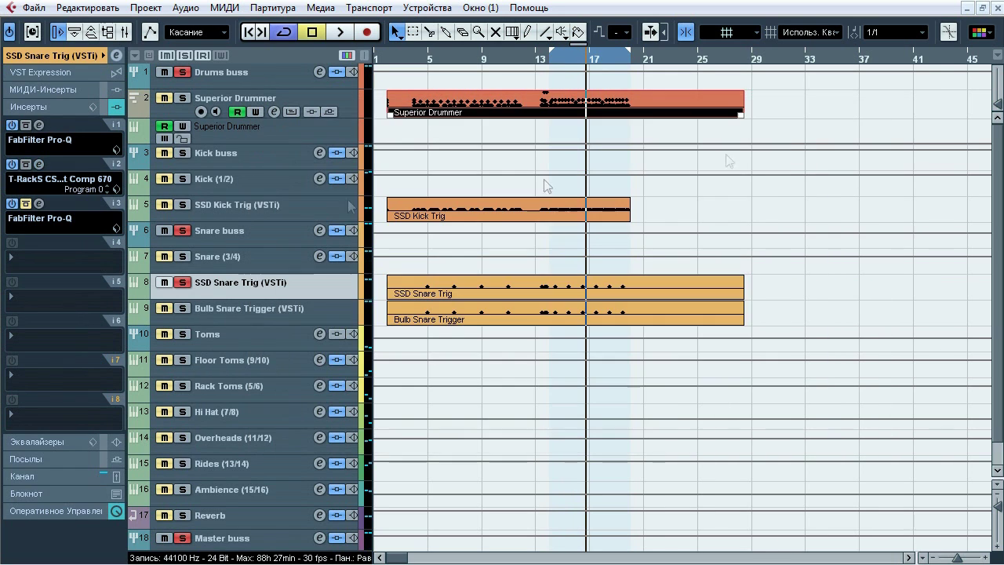
Step: Open the Pro-Q in SSD Snare Trig's third insert slot, start playback, and activate it while comparing the bypassed sound
click(39, 204)
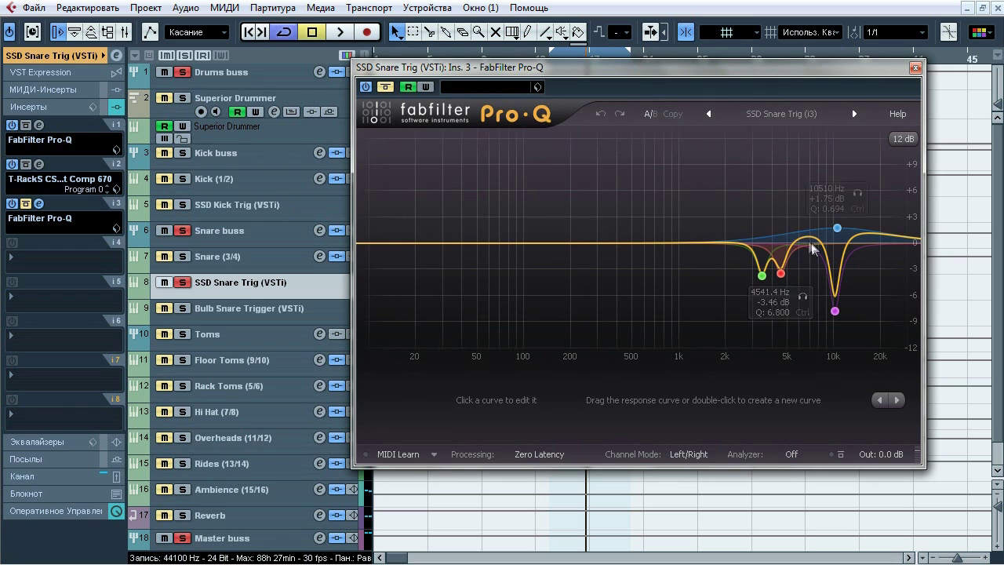
key(space)
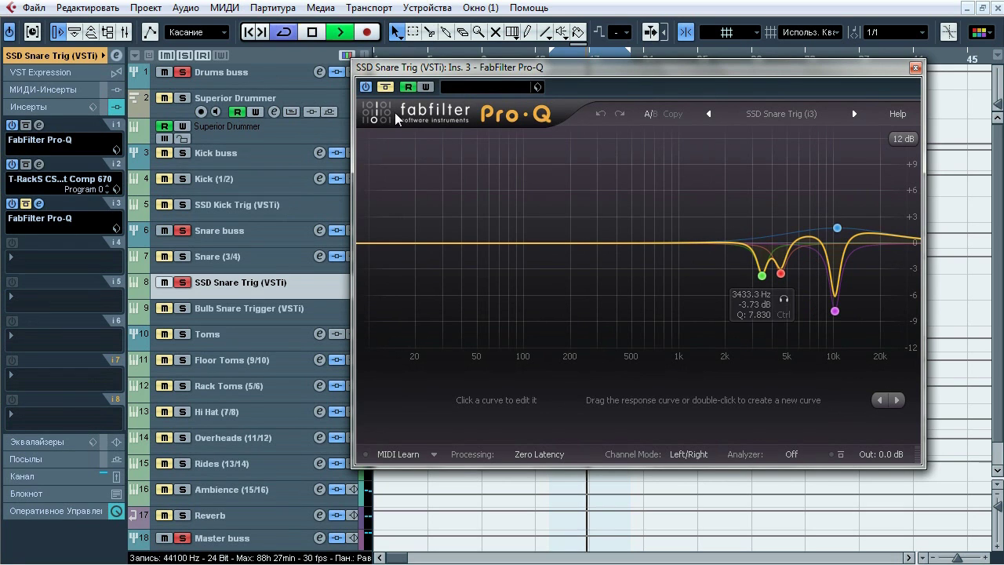
click(387, 87)
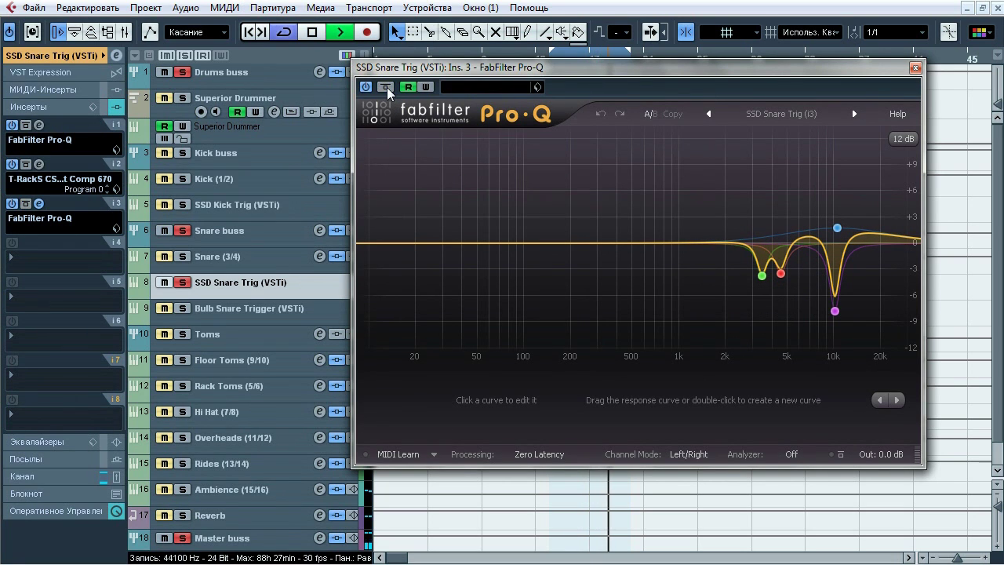
click(387, 87)
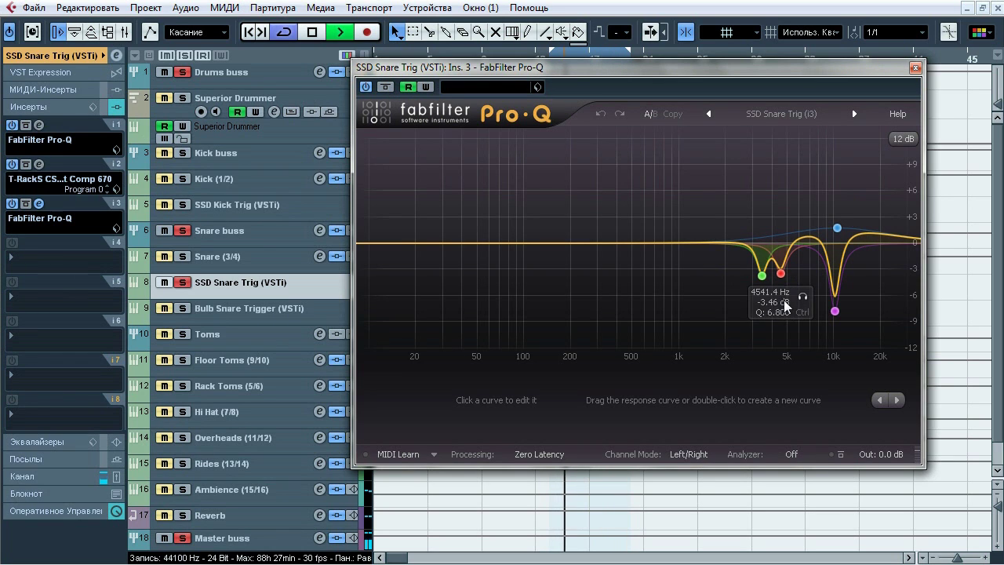
Step: Audition the Pro-Q's cuts at about 3.4, 4.5 and 10.1 kHz and its wide 10.5 kHz boost in band solo
click(786, 300)
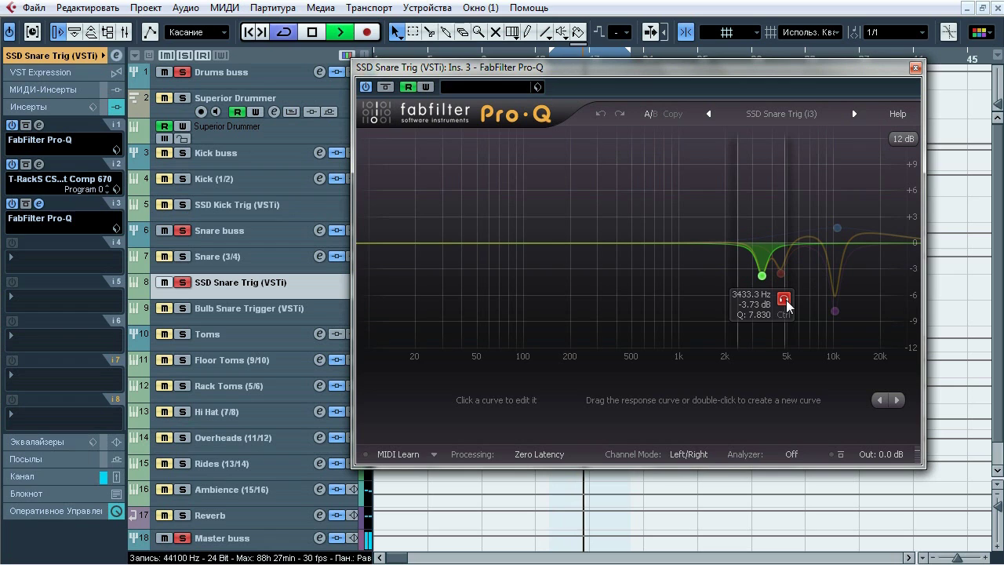
click(800, 300)
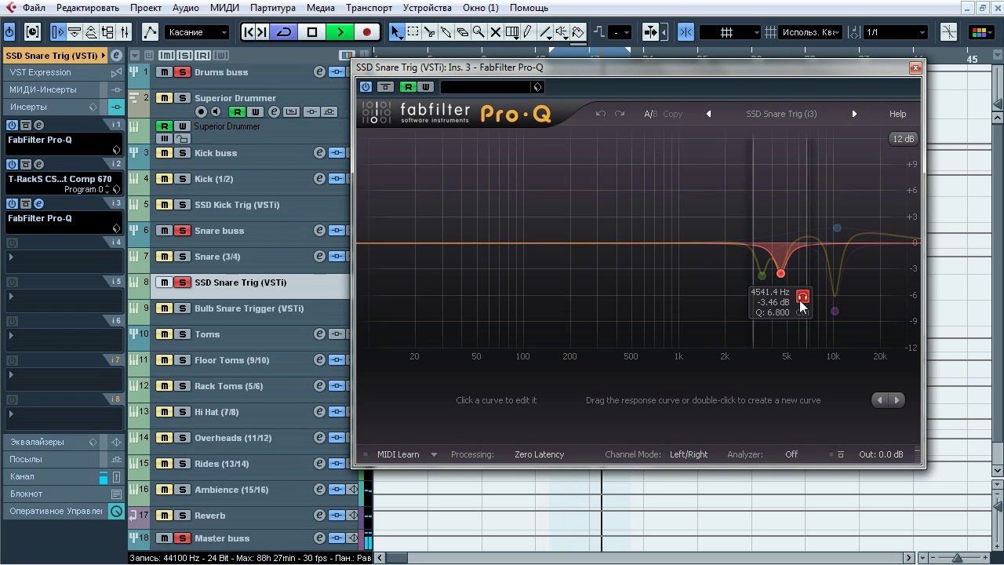
click(855, 336)
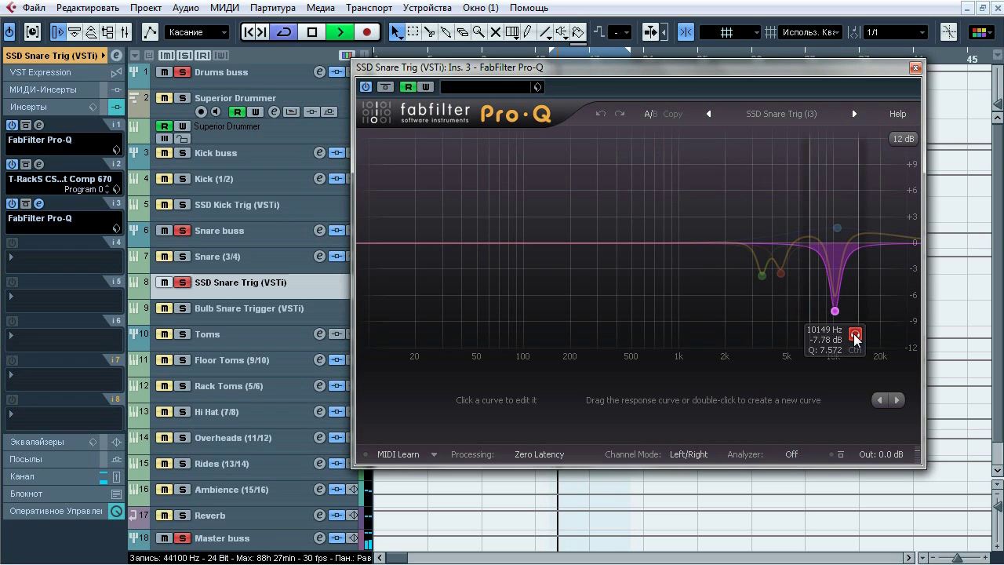
click(858, 193)
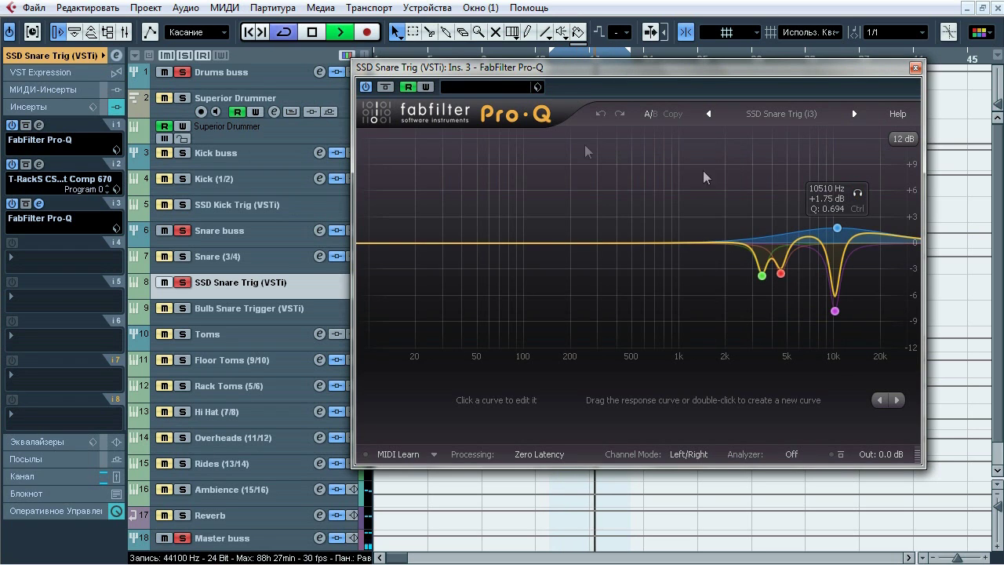
Step: Compare the third slot's Pro-Q bypassed and active, leave it active, stop playback, and close the equalizer
click(392, 87)
click(393, 85)
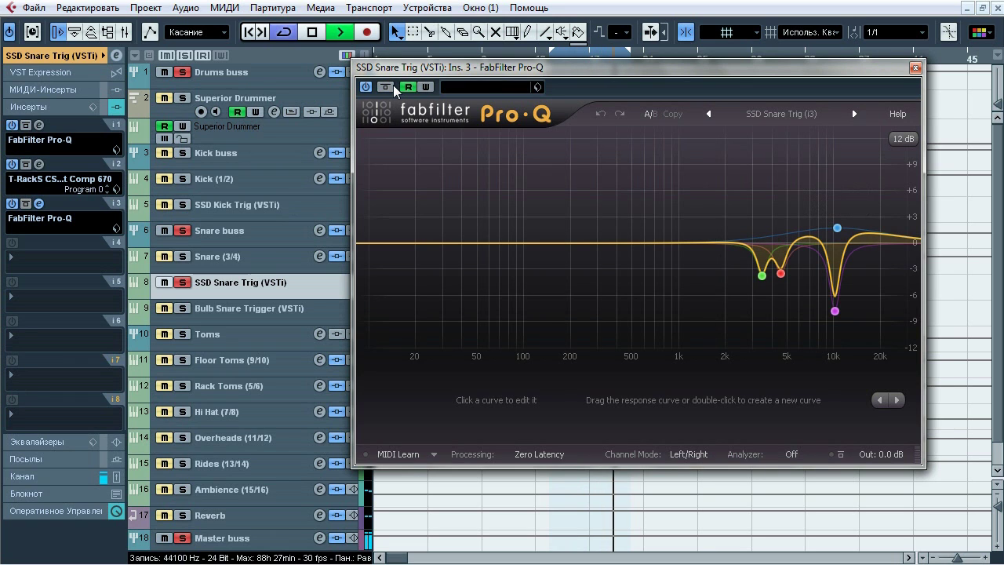
key(space)
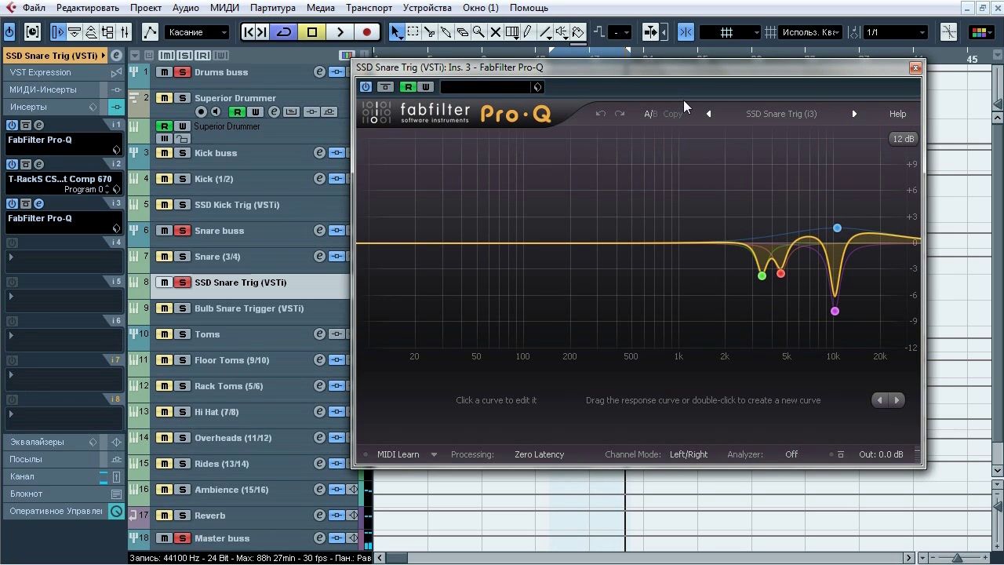
click(915, 68)
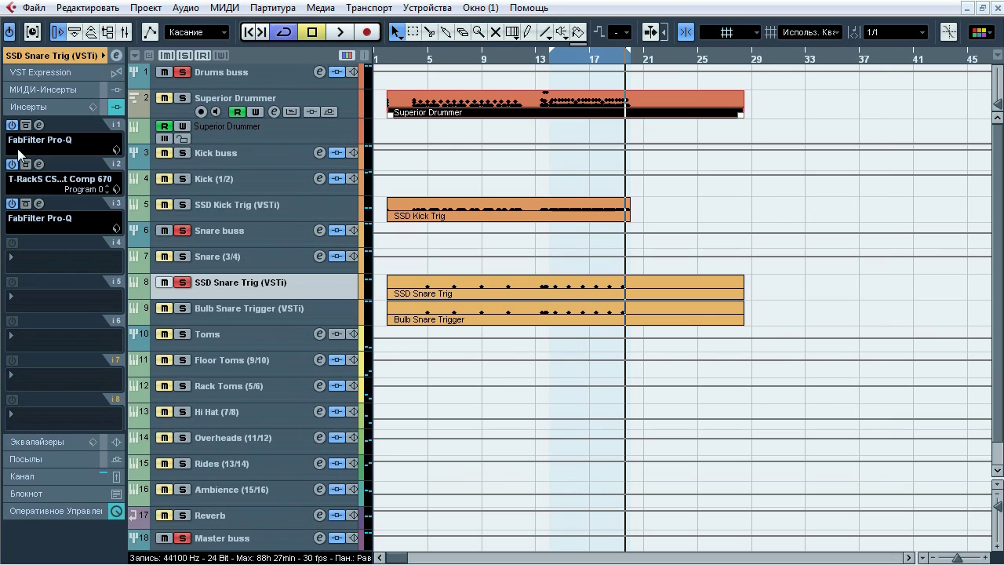
Step: Solo Bulb Snare Trigger (VSTi) instead of SSD Snare Trig, play it from the loop start, bypass its inserts, and stop playback
click(244, 208)
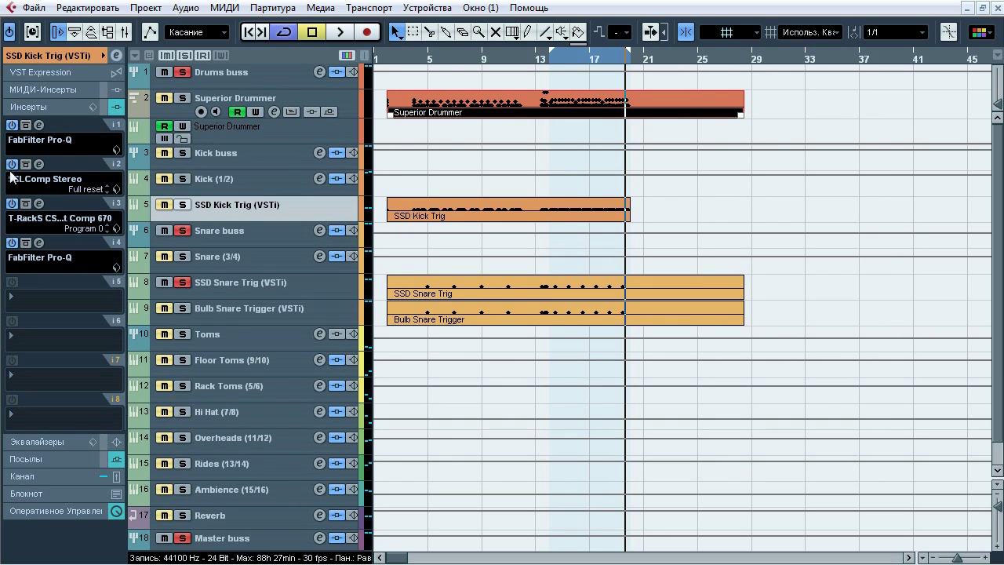
click(251, 290)
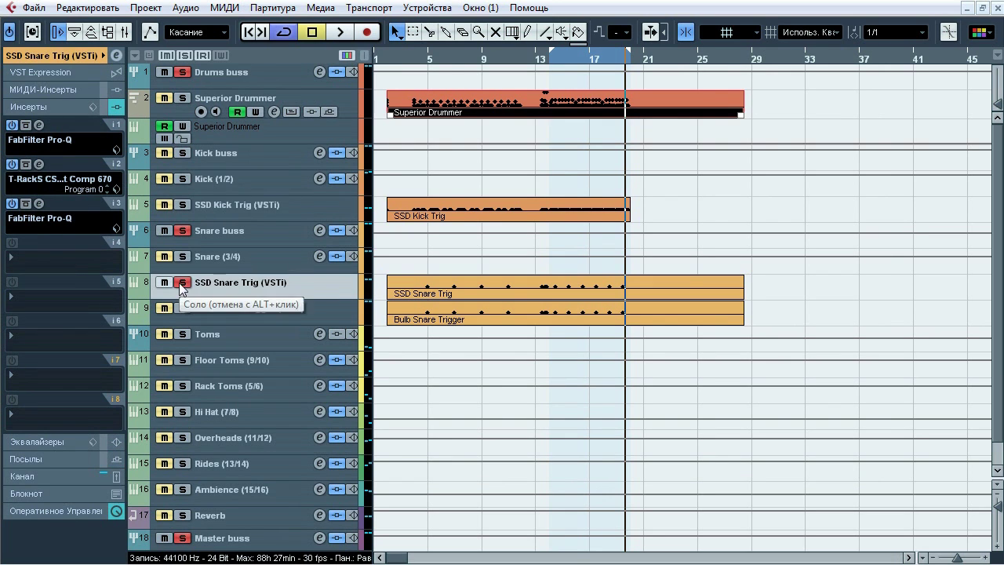
click(226, 317)
click(182, 307)
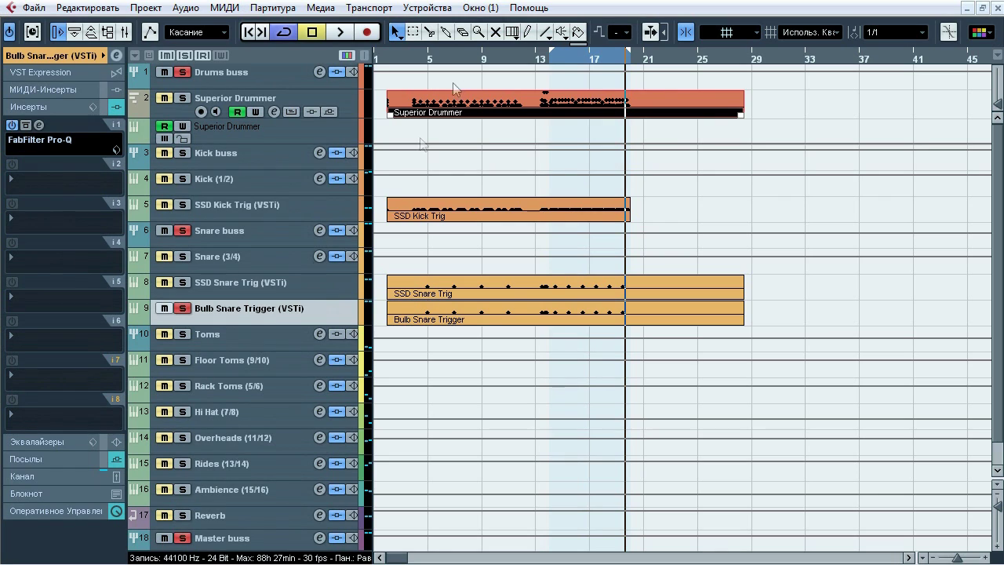
click(551, 63)
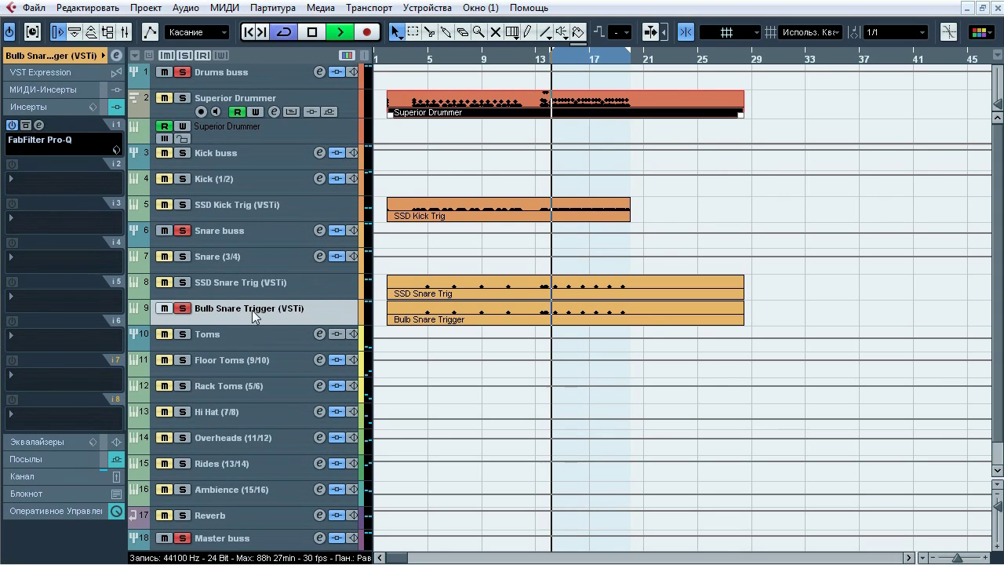
click(103, 108)
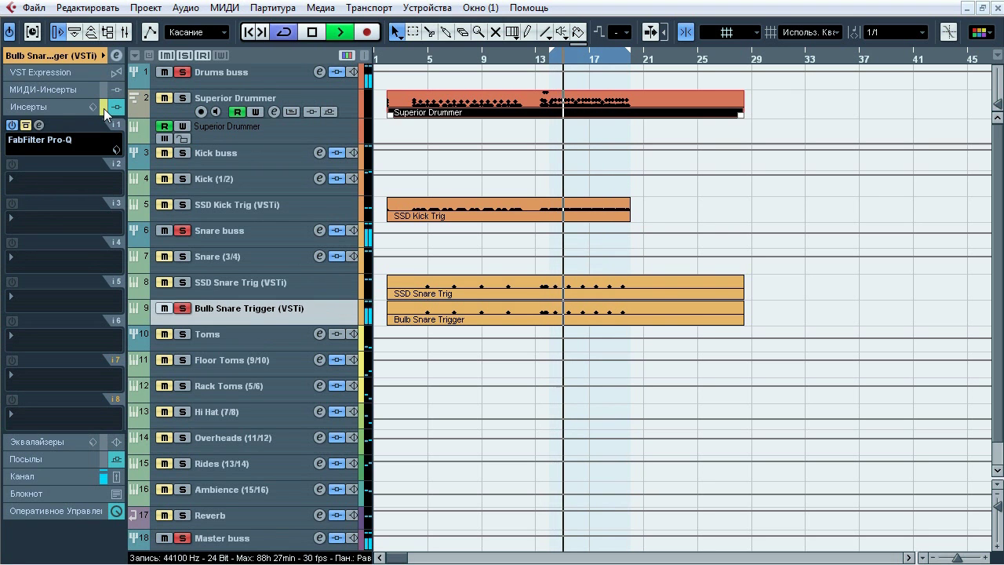
key(space)
Step: Open the Superior Drummer instrument of Bulb Snare Trigger and select its snare in the Construct view
click(81, 54)
click(114, 208)
click(128, 86)
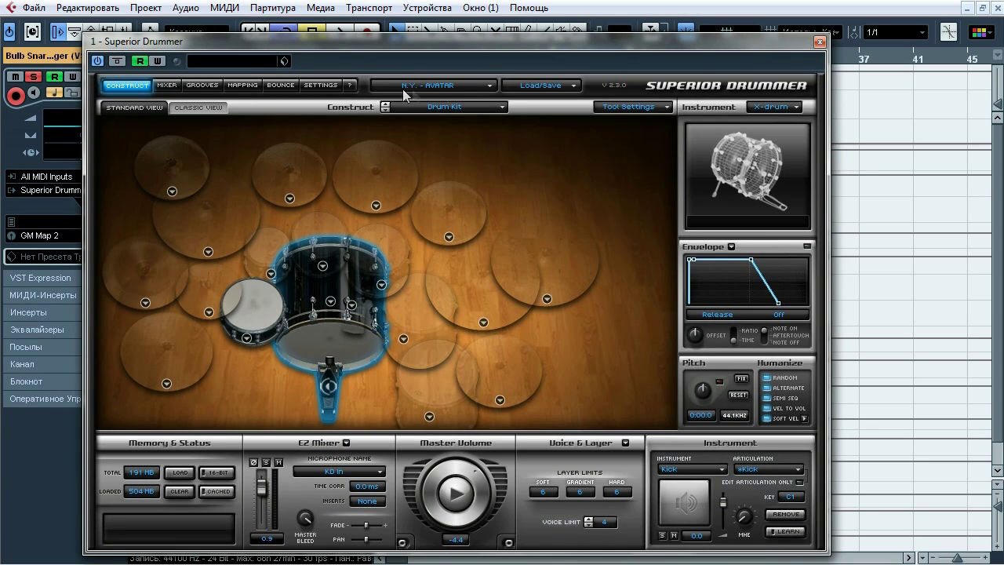
click(265, 298)
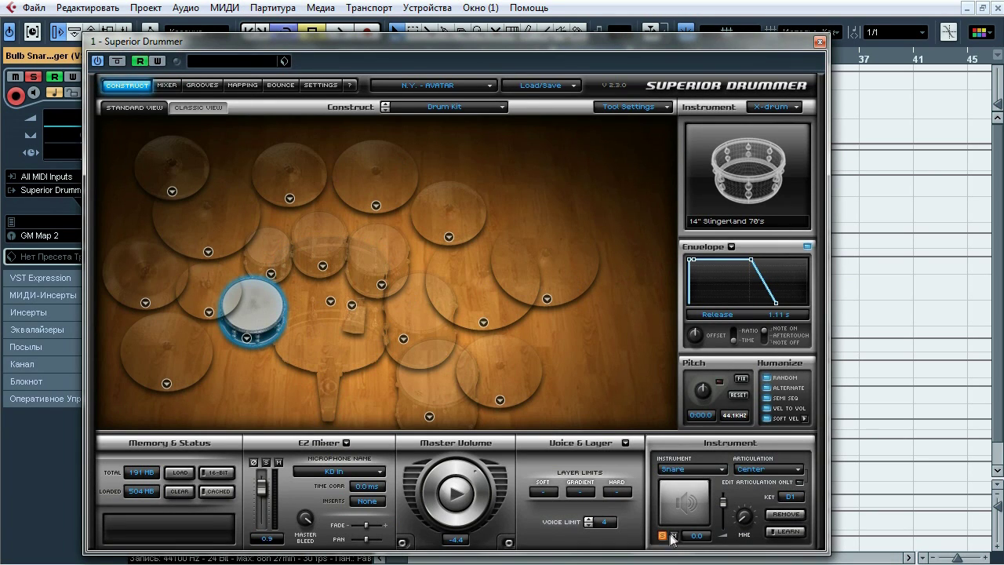
Step: Show Superior Drummer's Mixer and inspect the compressors on the SD Top and SD Bottom channels
click(170, 84)
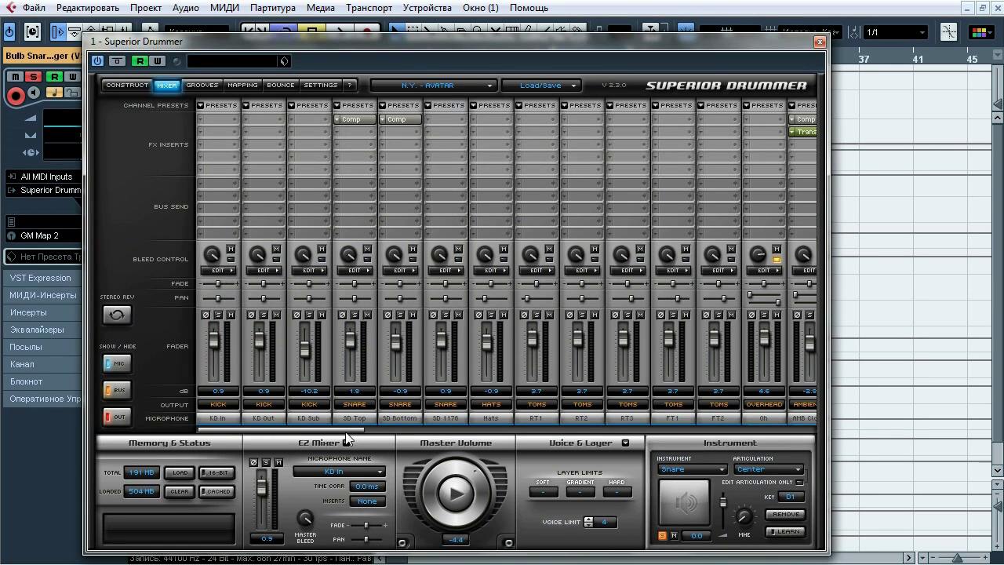
click(354, 120)
click(354, 123)
click(402, 119)
click(402, 120)
Step: Inspect the transient shaper and compressor settings on the AMB Close ambience channel
drag(333, 429, 470, 415)
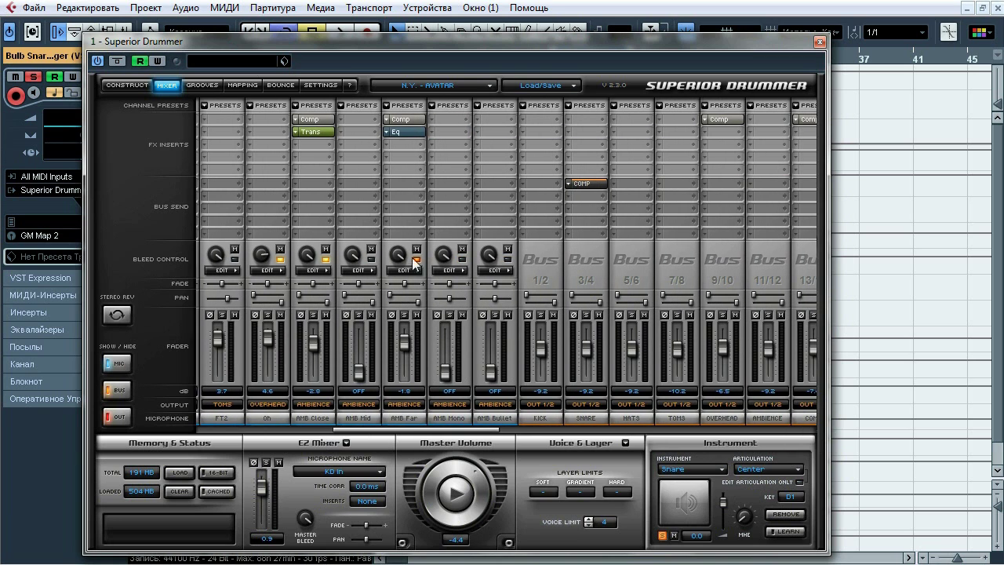
click(313, 132)
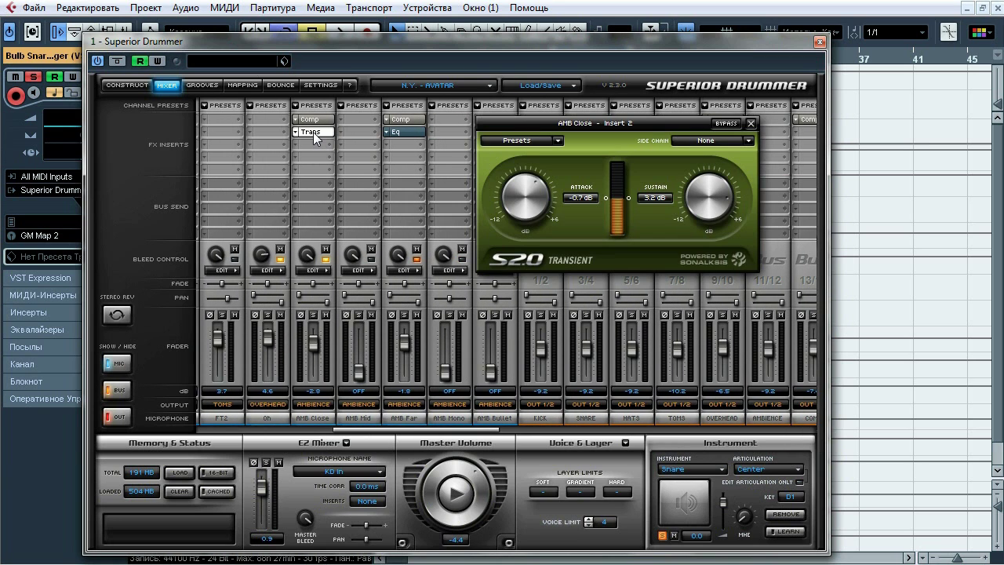
click(313, 132)
click(313, 119)
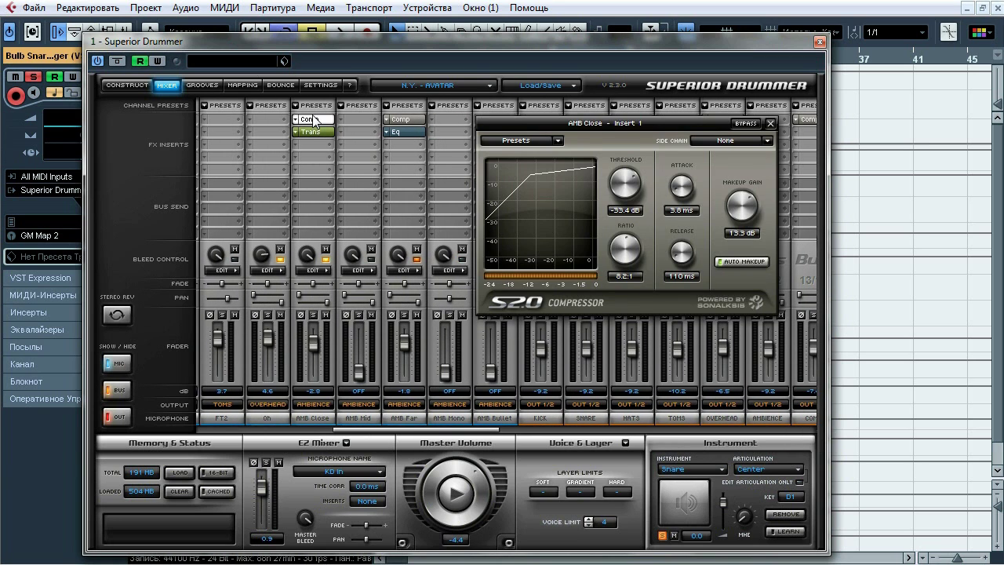
Step: Inspect the compressor and EQ inserts on the AMB Far channel and the SNARE bus's send to COMP
click(315, 119)
click(404, 122)
click(405, 131)
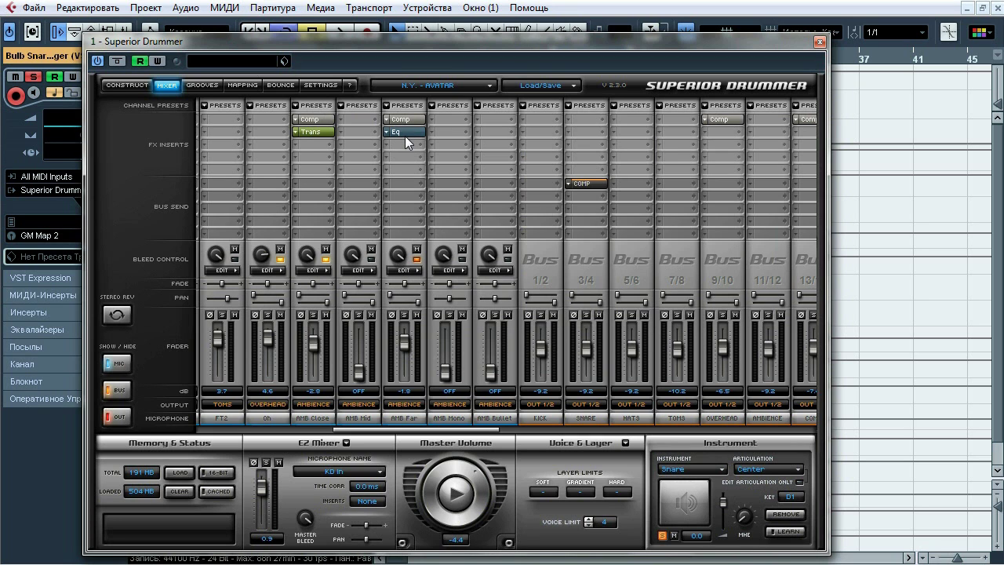
click(405, 133)
click(588, 183)
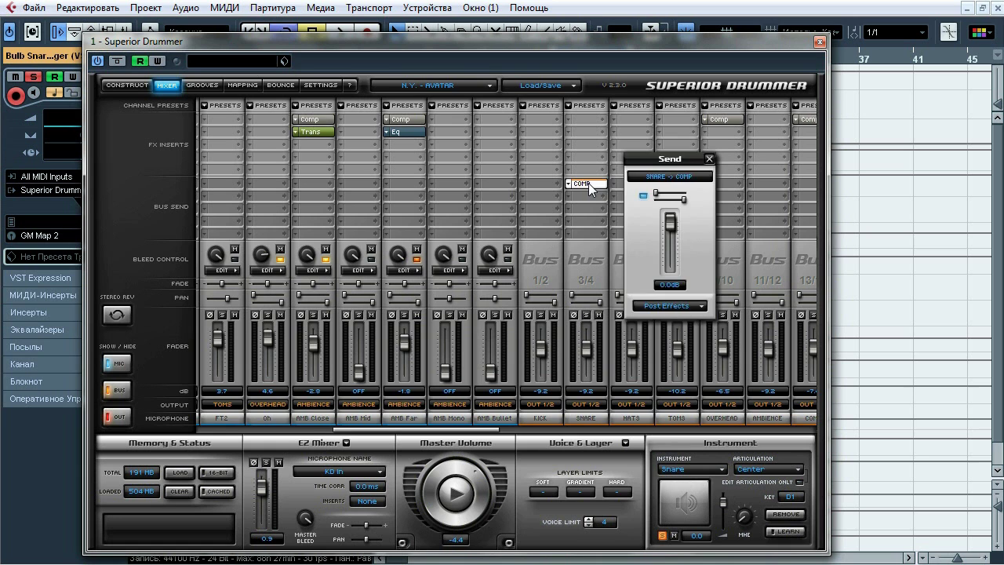
click(588, 183)
Step: Inspect the compressors on the OVERHEAD and COMP buses, and close the Superior Drummer window
drag(478, 428, 560, 424)
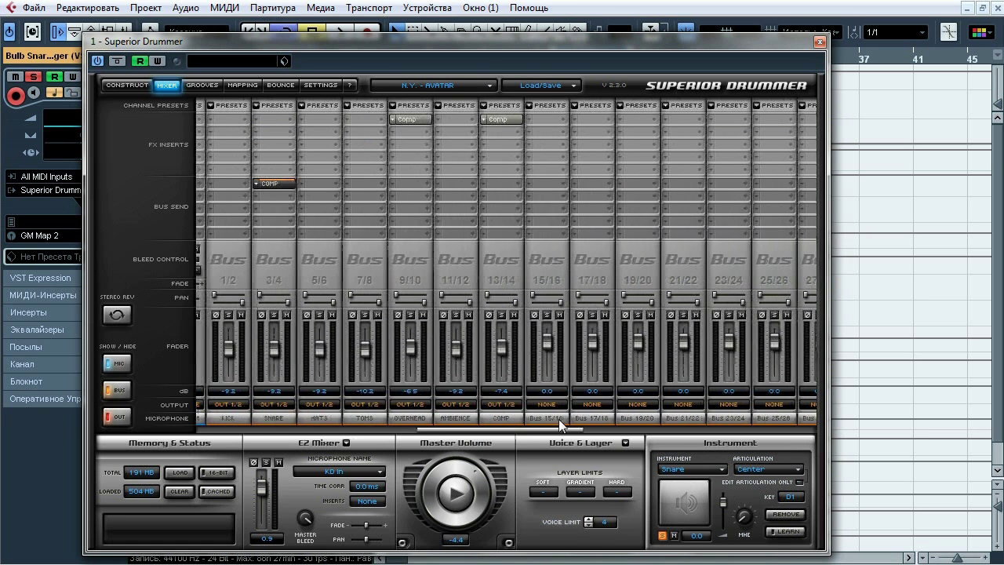
click(409, 120)
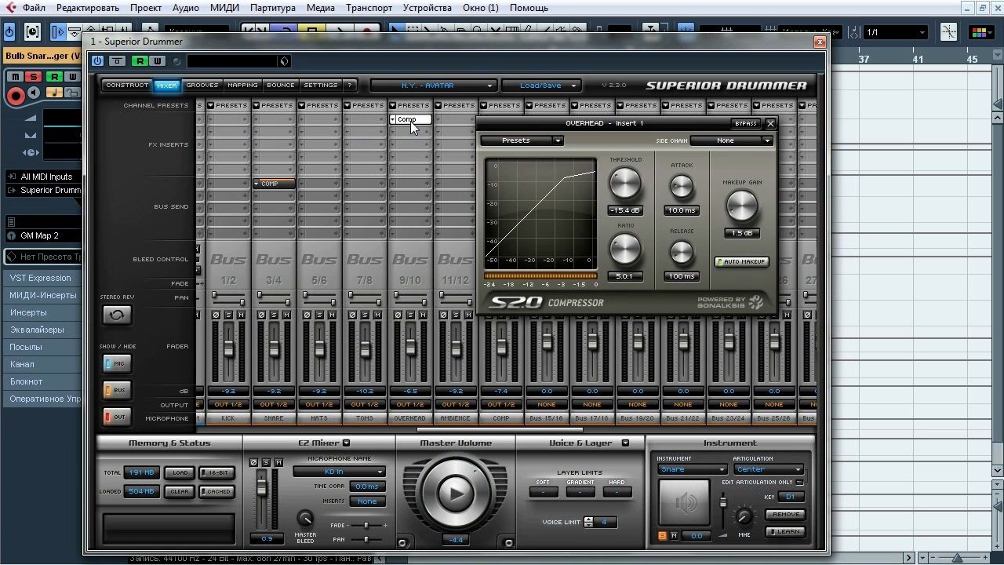
click(412, 121)
click(510, 119)
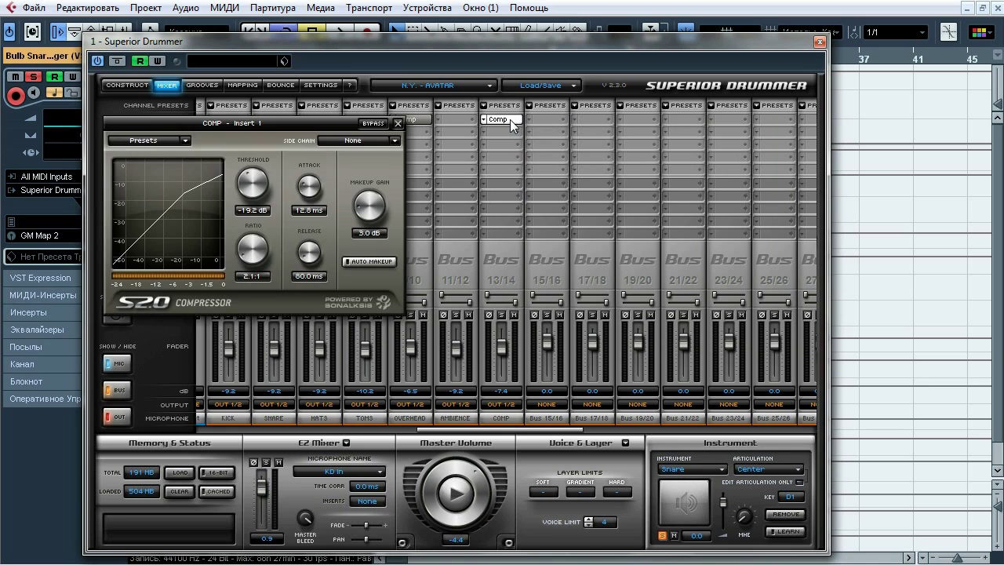
click(510, 120)
drag(478, 429, 276, 418)
click(819, 41)
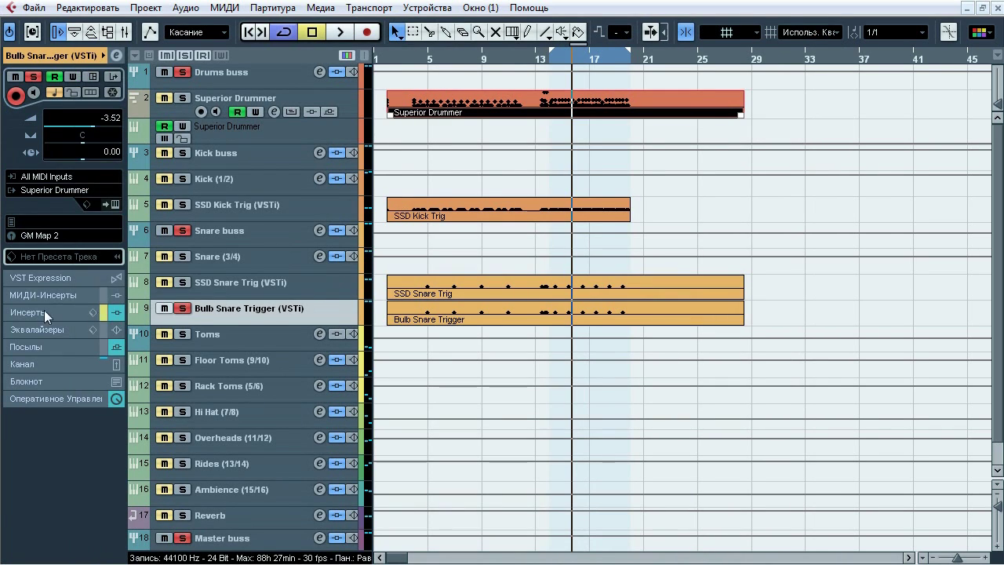
Step: Open the FabFilter Pro-Q insert of Bulb Snare Trigger and compare it active and bypassed during playback, leaving it active
click(53, 312)
click(41, 126)
drag(353, 439, 407, 110)
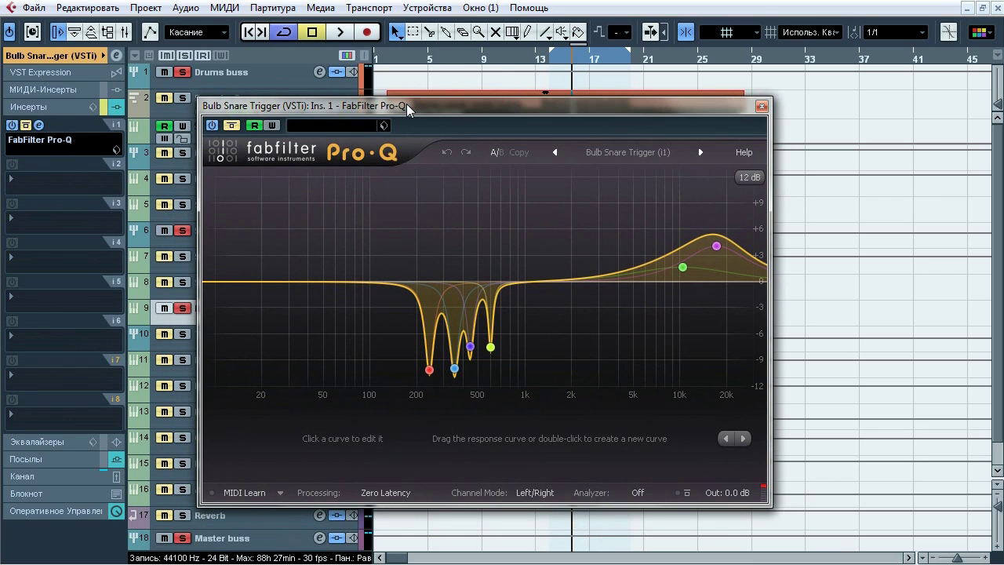
key(space)
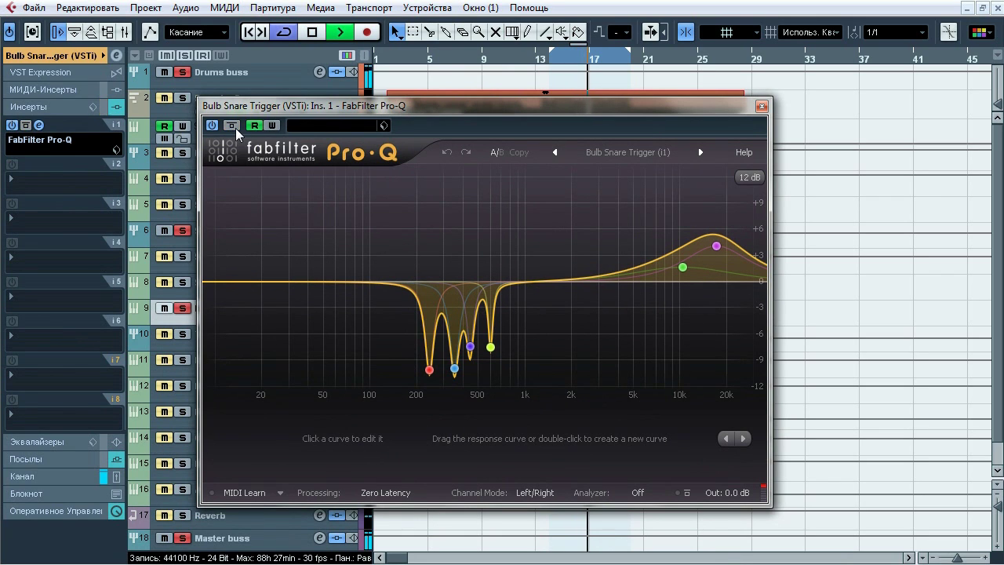
click(231, 127)
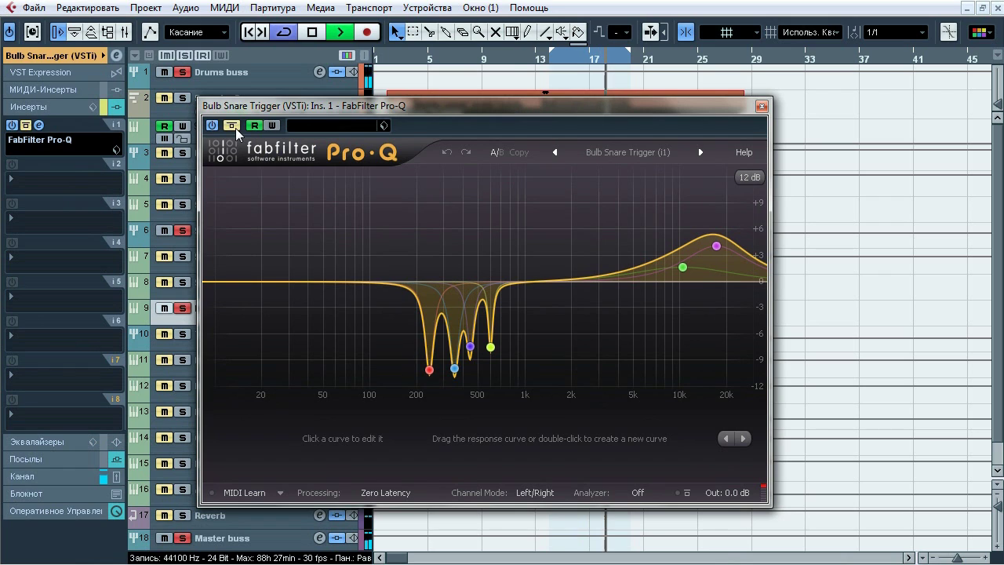
click(233, 126)
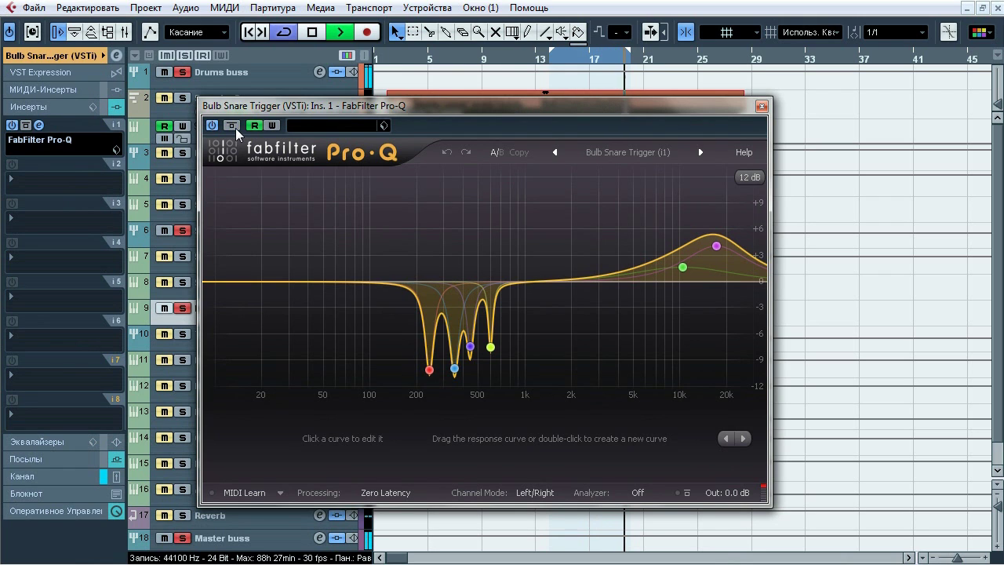
Step: Listen in isolation to each of the four narrow low-mid cut bands in Pro-Q
click(452, 337)
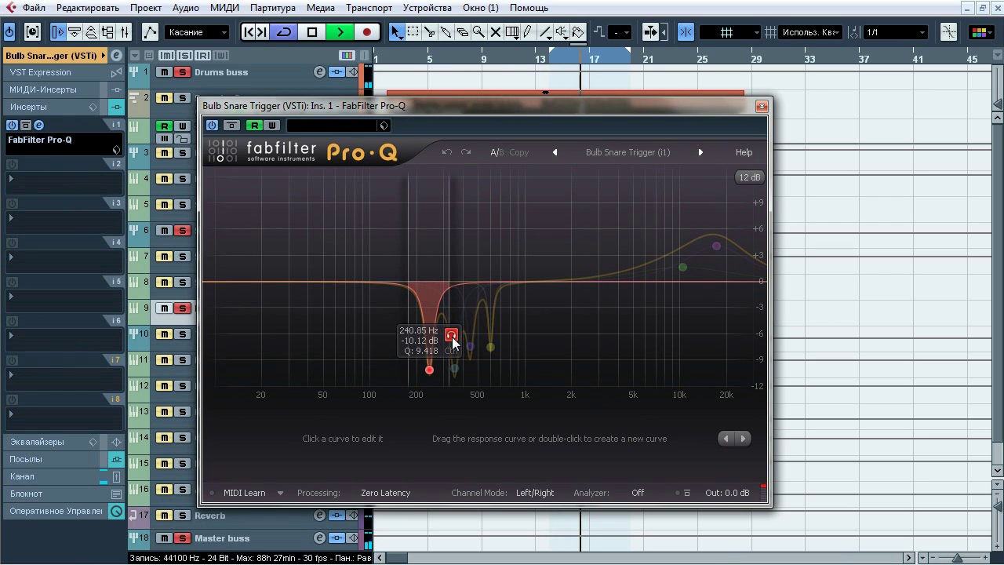
mouse_move(456, 369)
click(478, 332)
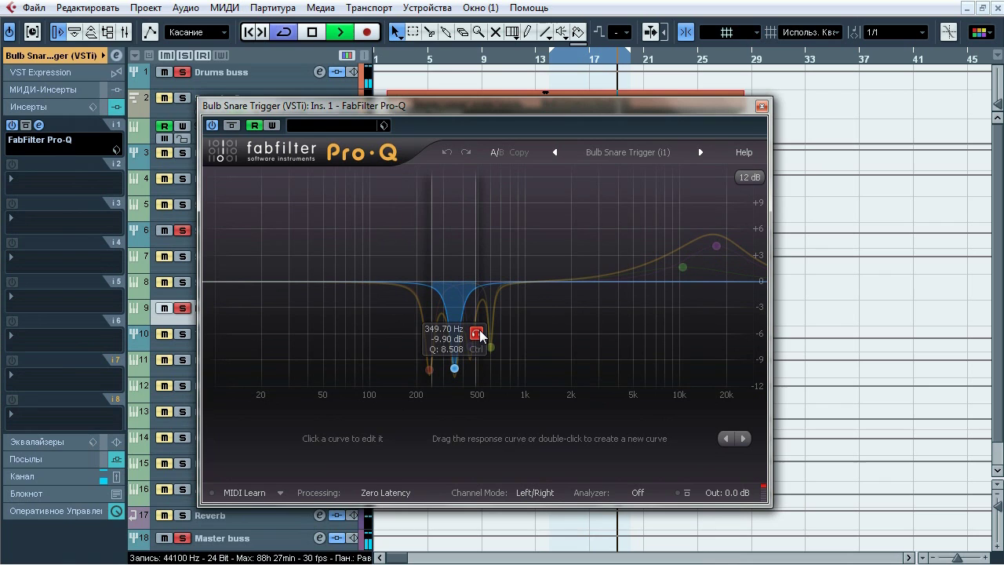
mouse_move(473, 349)
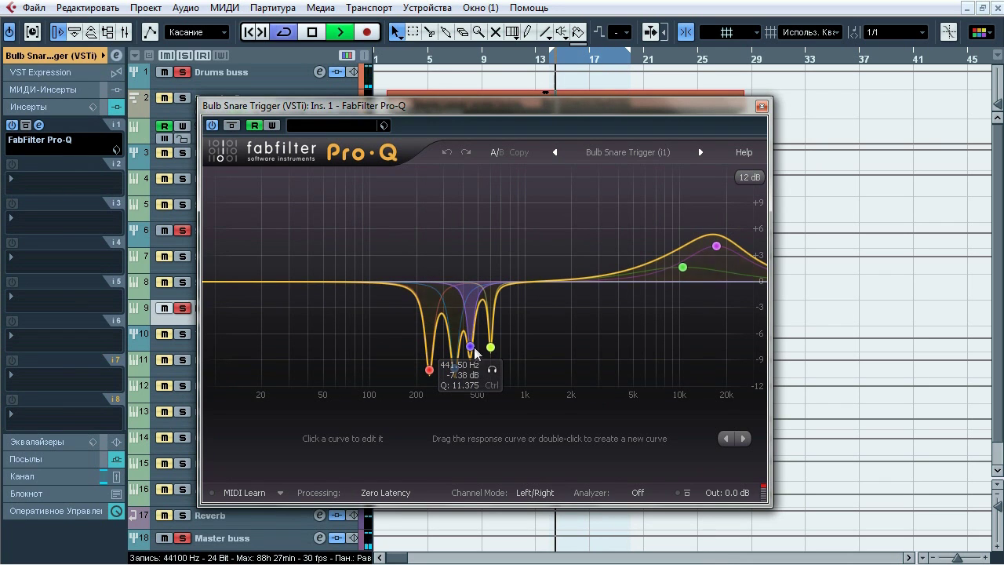
click(492, 370)
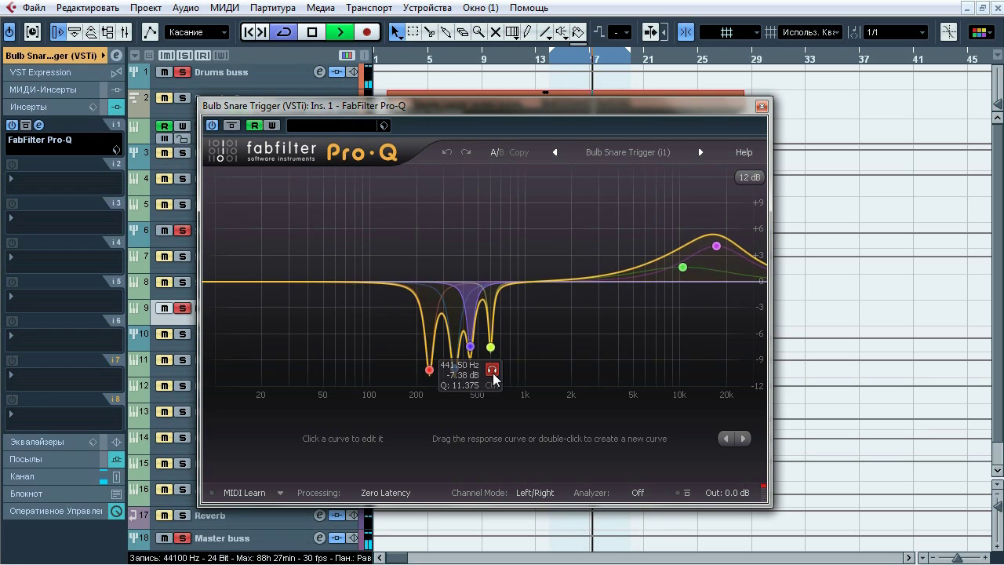
mouse_move(511, 373)
click(513, 372)
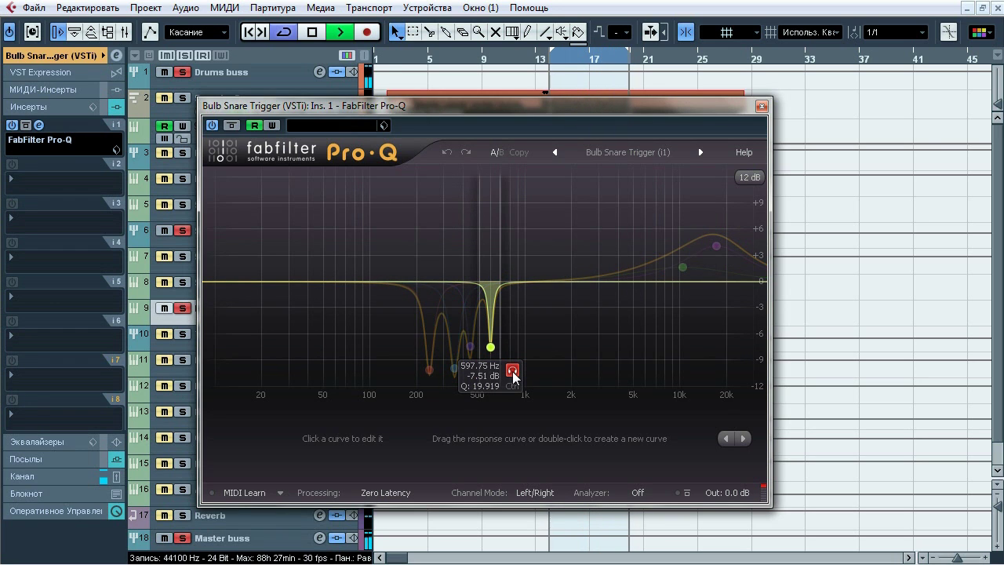
Step: Listen in isolation to the two high-frequency boost bands in Pro-Q, and stop playback
mouse_move(682, 265)
click(704, 234)
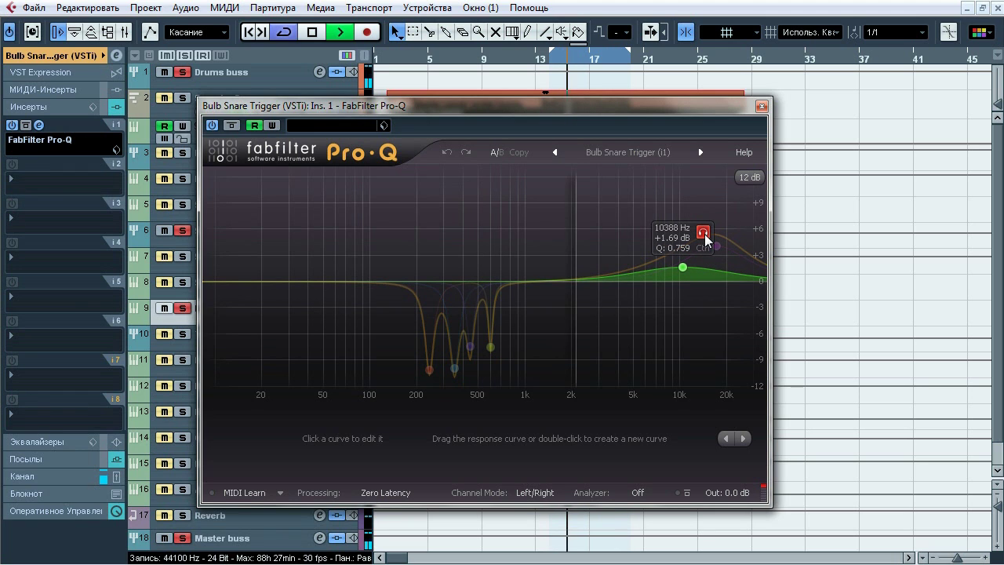
mouse_move(716, 246)
click(737, 213)
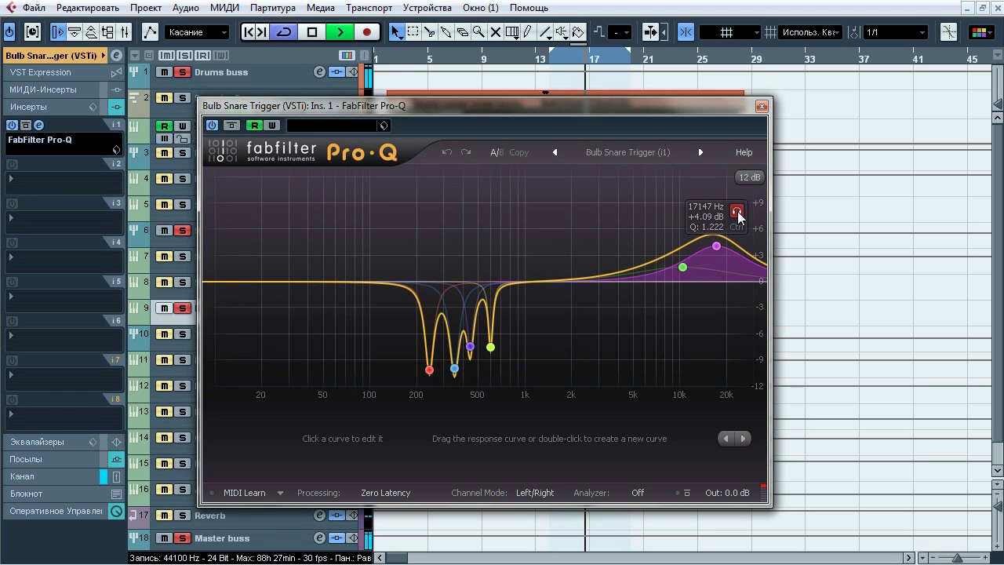
key(space)
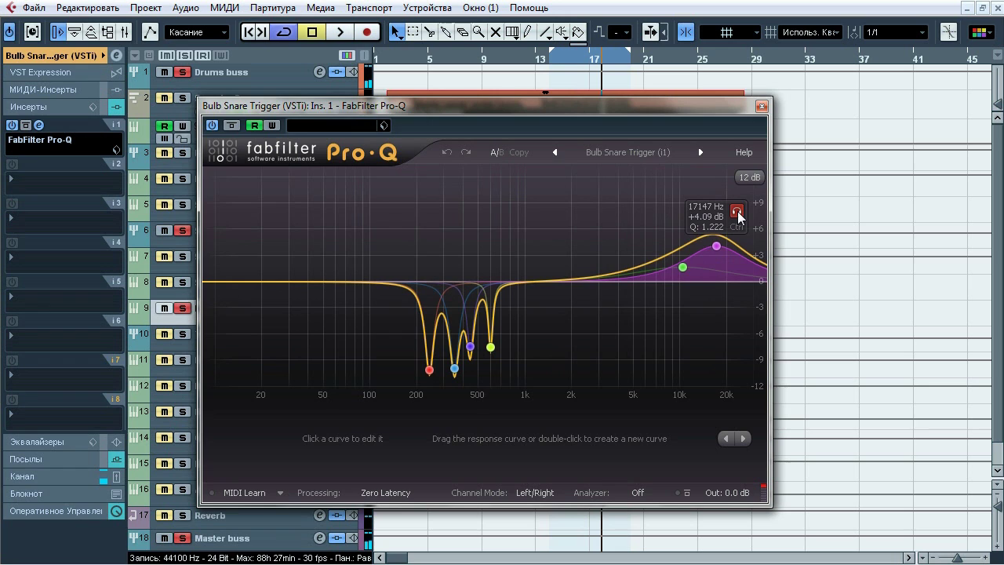
Step: Close Pro-Q, show the sends of Bulb Snare Trigger, and unsolo the track
click(761, 106)
click(60, 459)
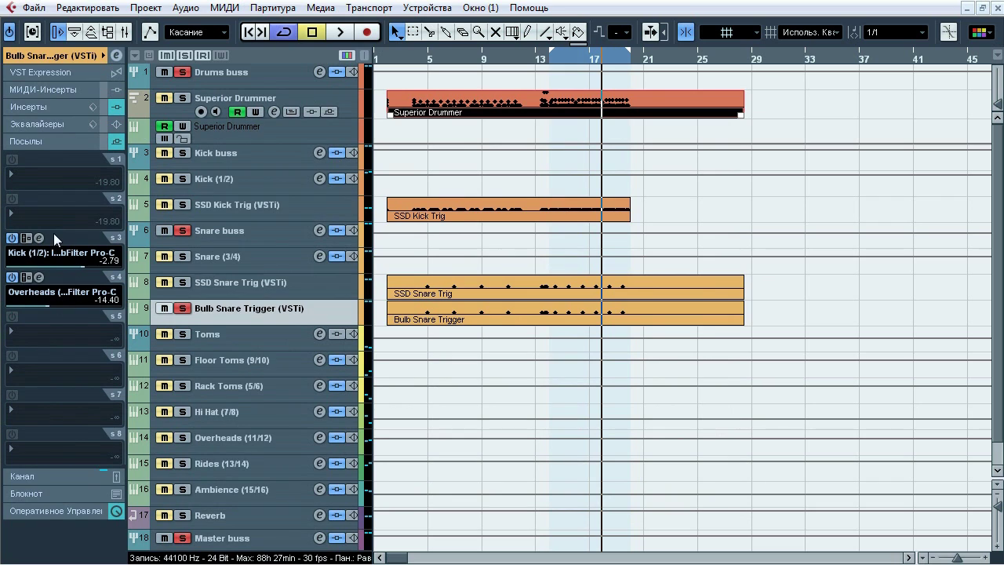
click(181, 308)
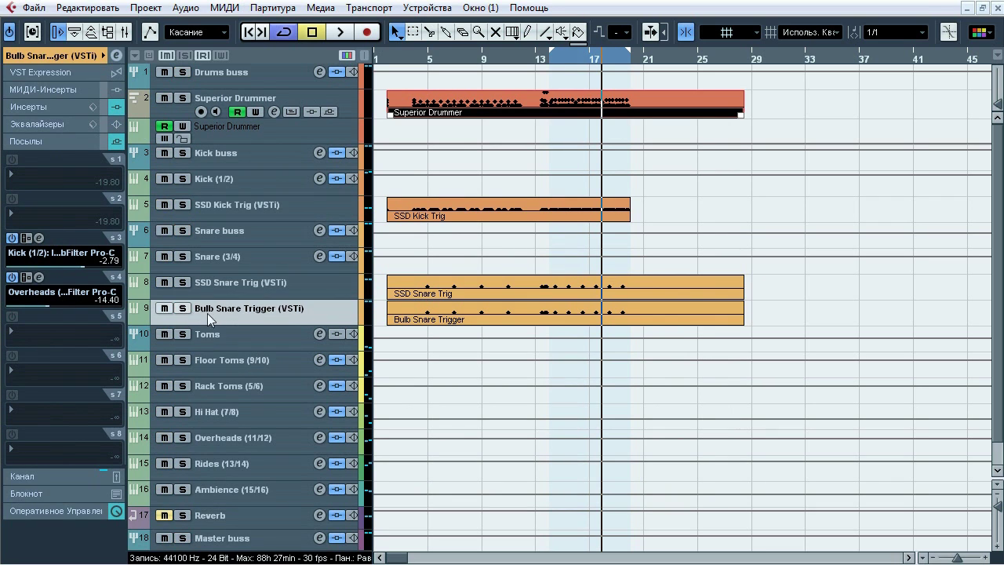
Step: Solo the Snare buss and bypass its sends and inserts
shift+click(232, 259)
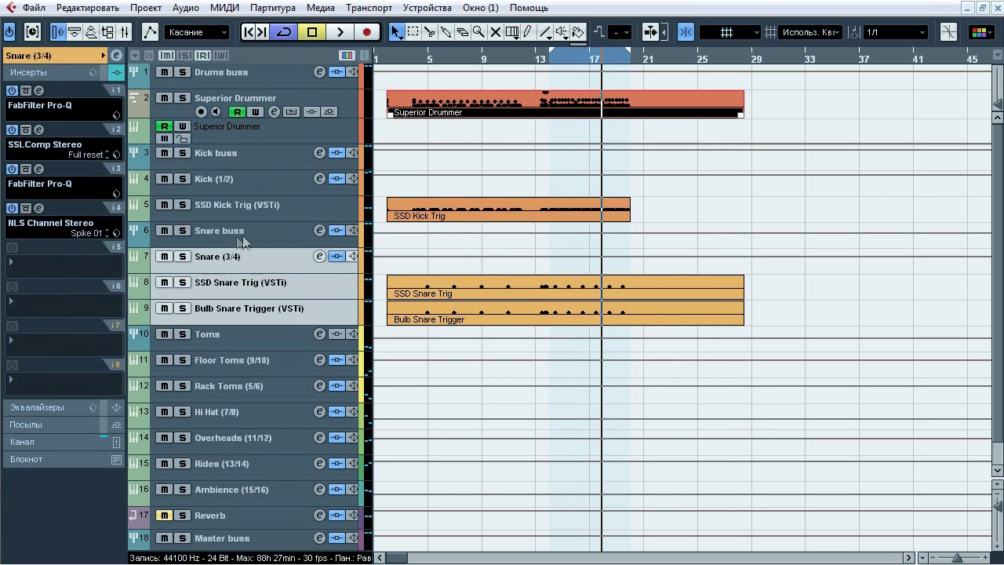
click(73, 60)
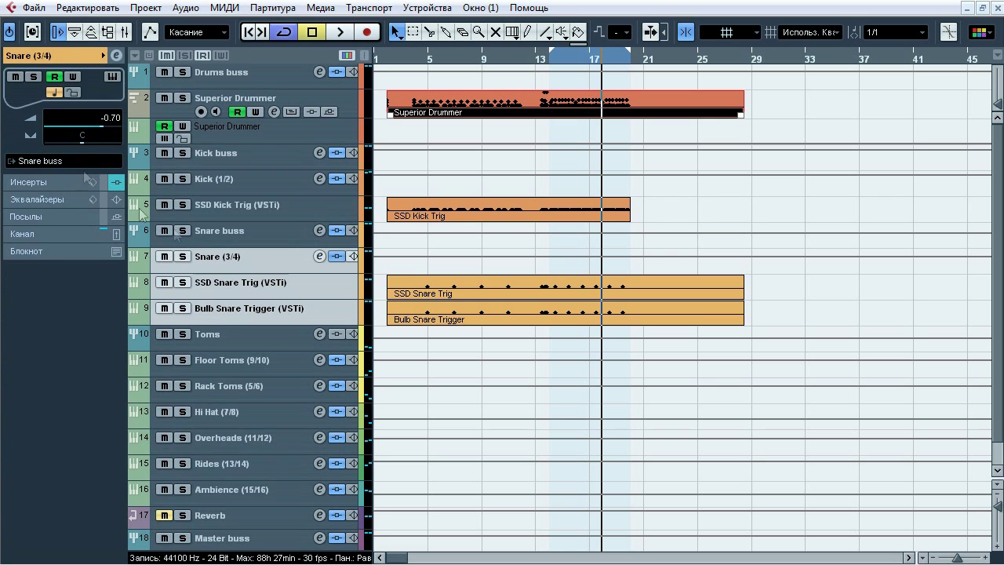
click(181, 231)
click(103, 216)
click(56, 183)
click(103, 73)
Step: Play the Snare buss from the loop start, comparing it with all inserts active and bypassed, leaving them bypassed
click(551, 59)
key(space)
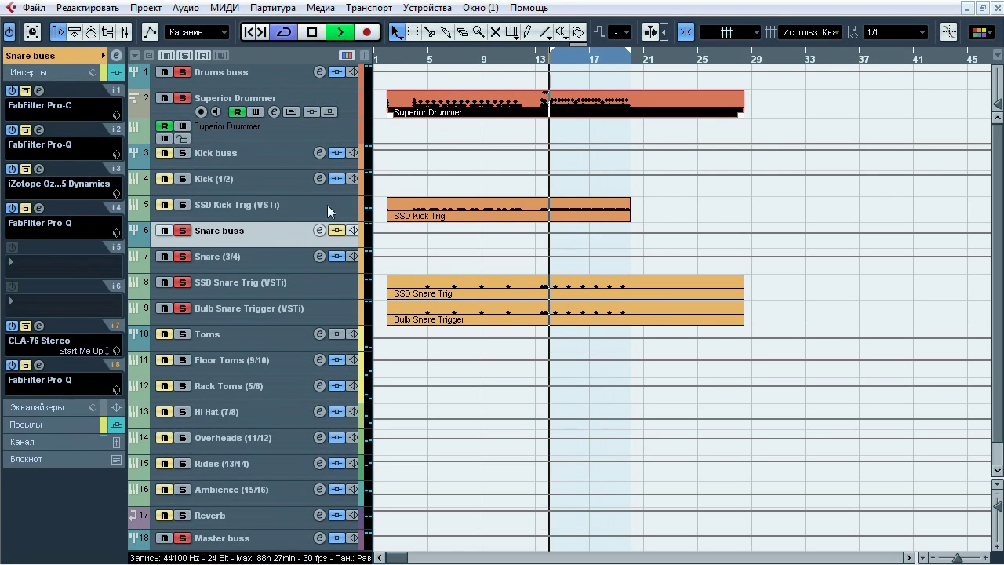
click(103, 73)
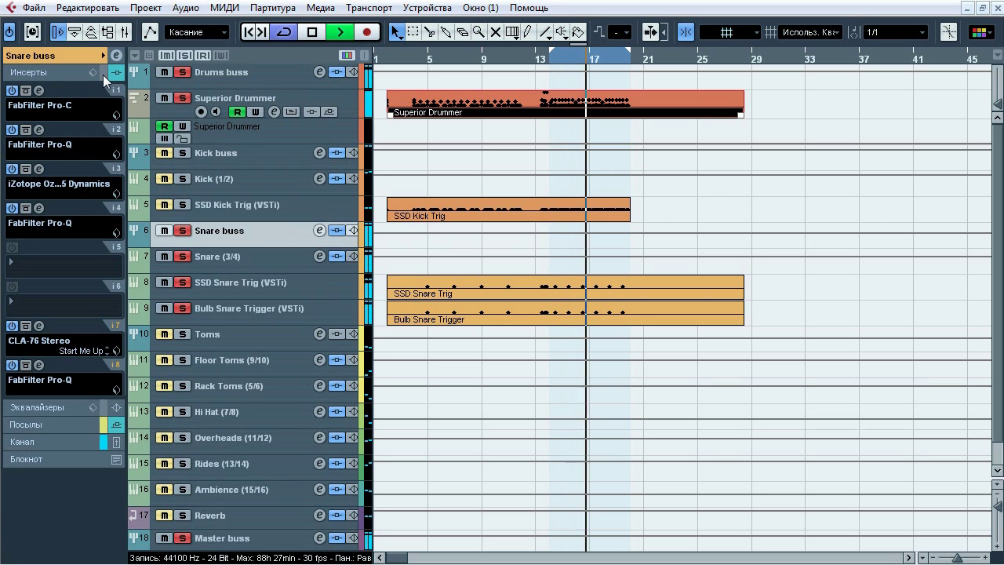
click(103, 74)
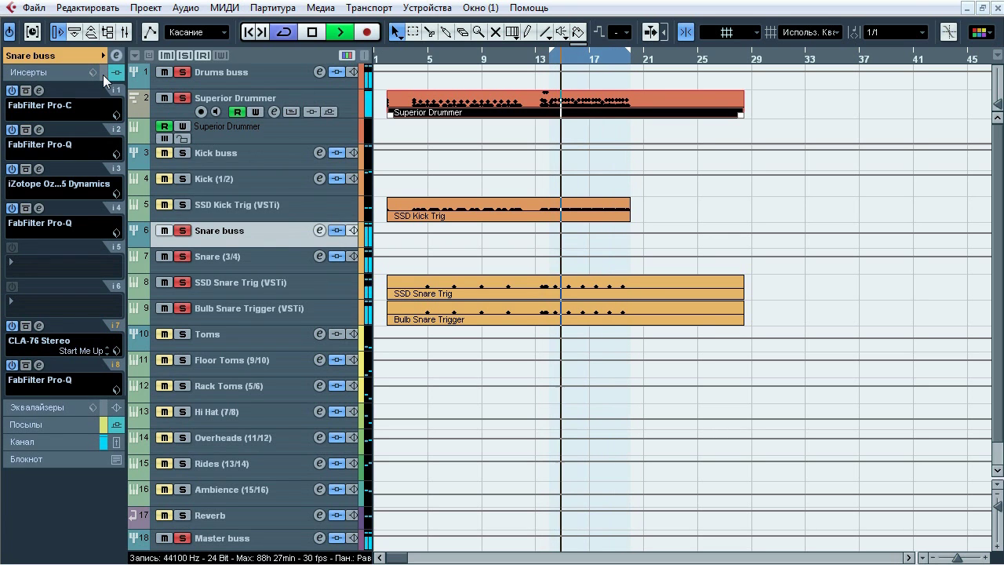
key(space)
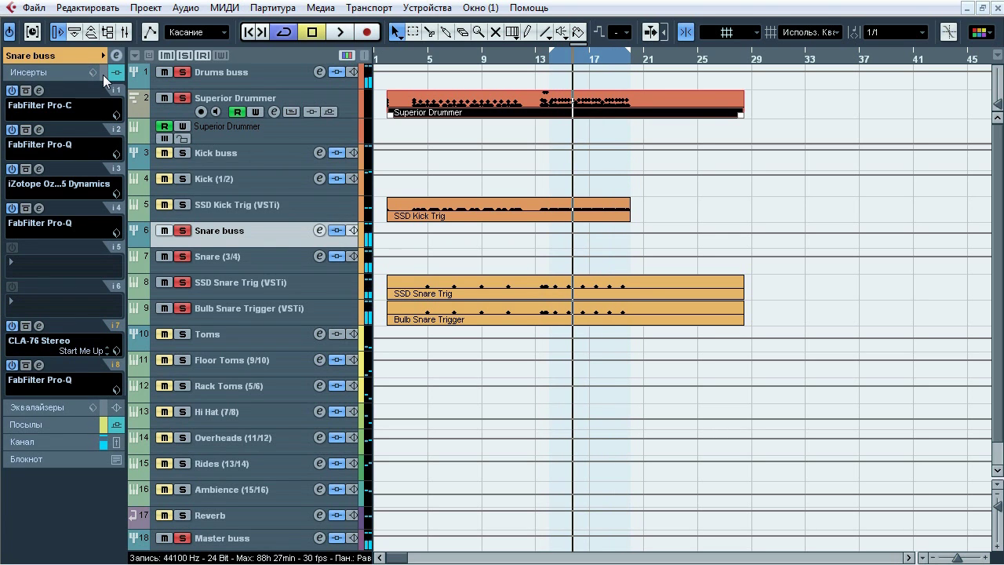
click(103, 75)
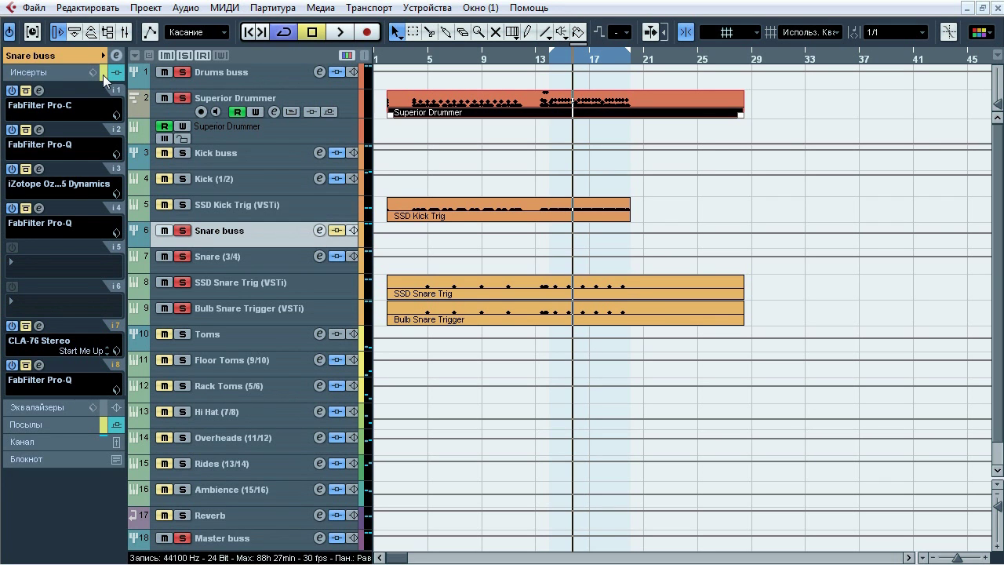
Step: Open the Snare buss's FabFilter Pro-C and compare it active and bypassed during playback, leaving it active, and close it
click(39, 92)
drag(431, 75, 429, 83)
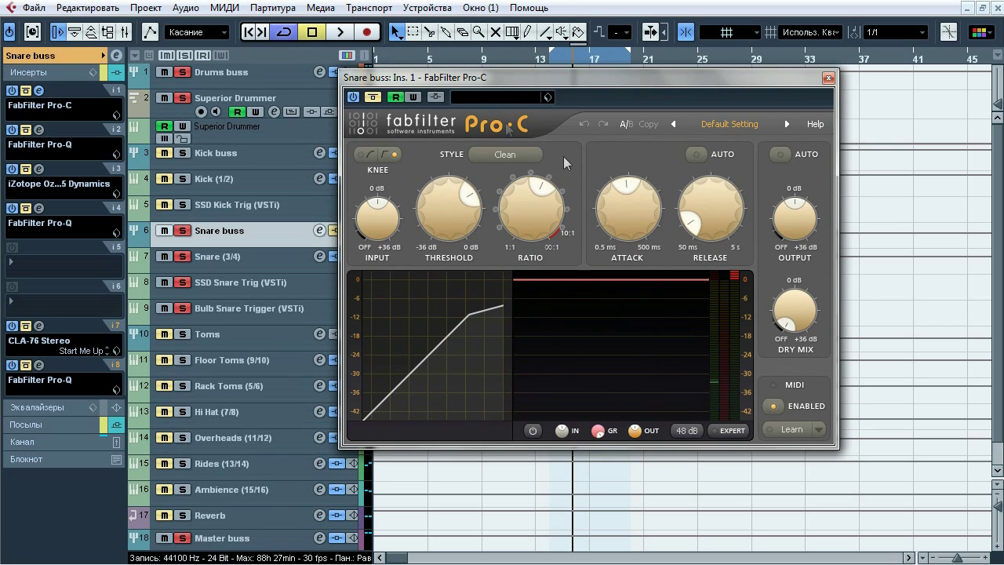
mouse_move(635, 210)
key(space)
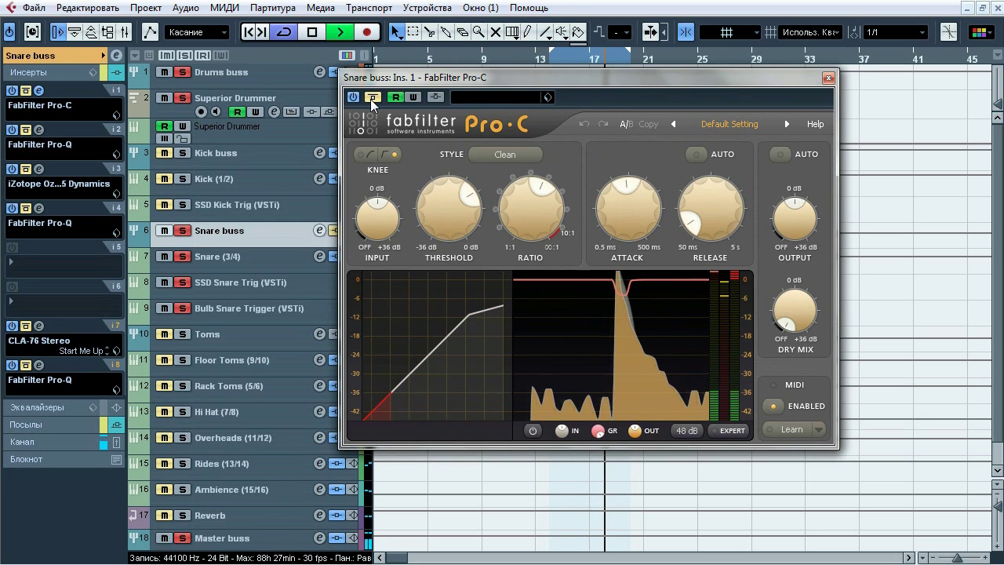
click(372, 98)
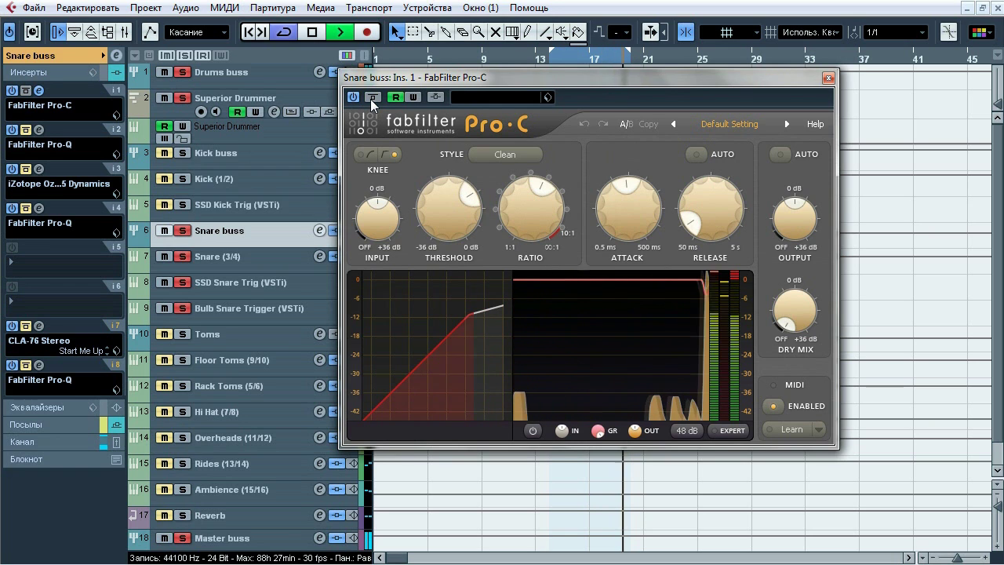
click(372, 97)
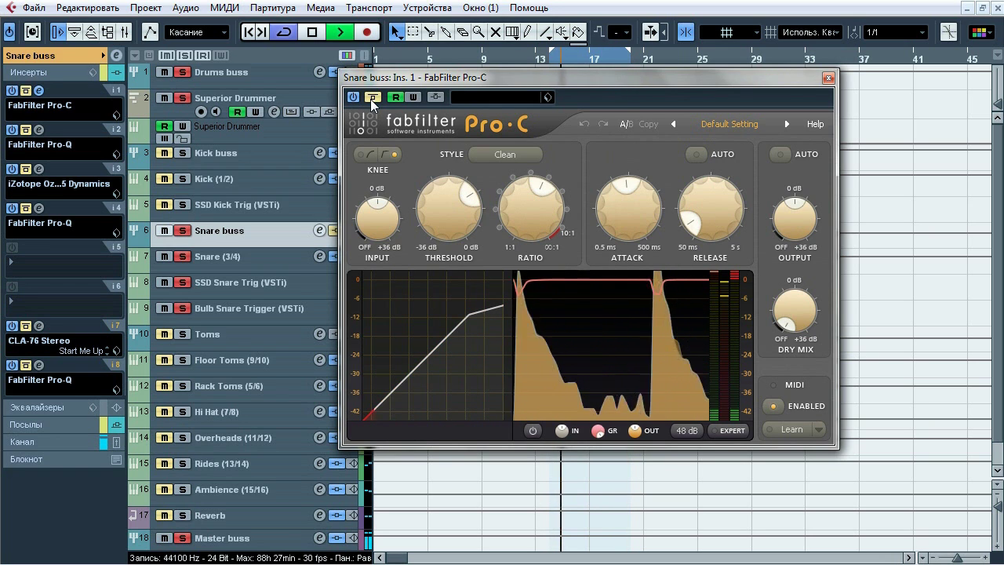
click(372, 97)
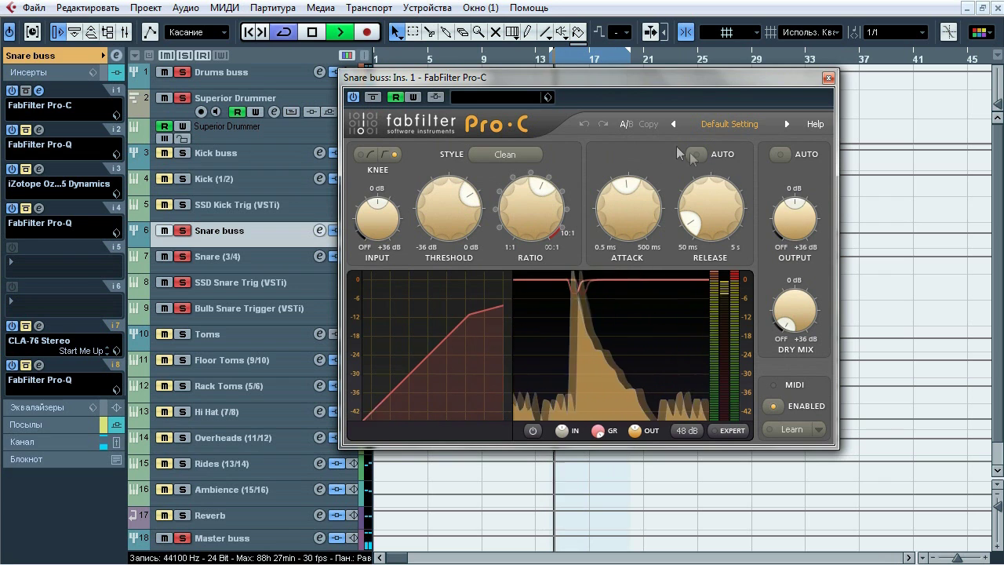
key(space)
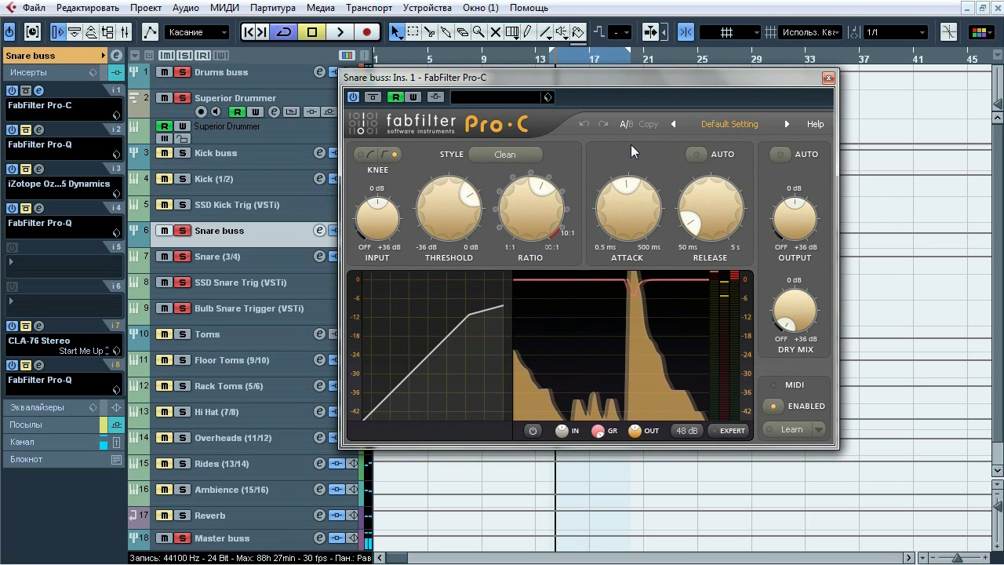
click(827, 79)
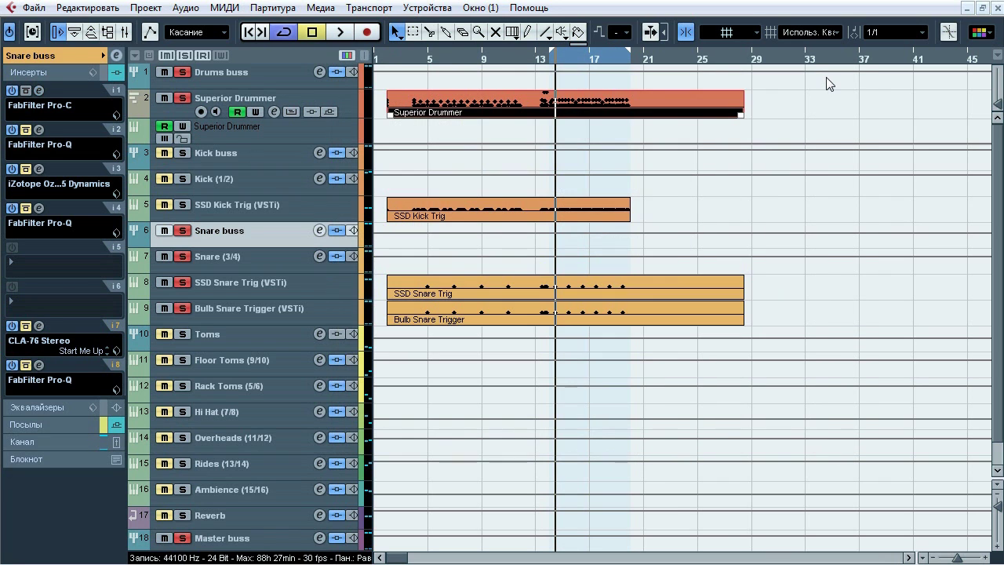
Step: Open the Snare buss's second-slot FabFilter Pro-Q and compare it active and bypassed during playback, leaving it active
click(39, 130)
drag(440, 39, 389, 76)
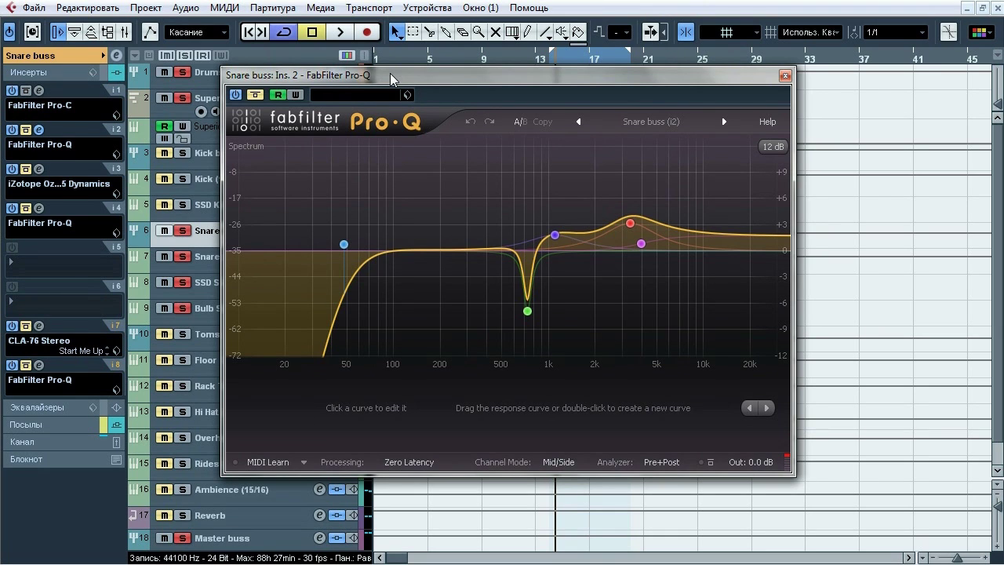
key(space)
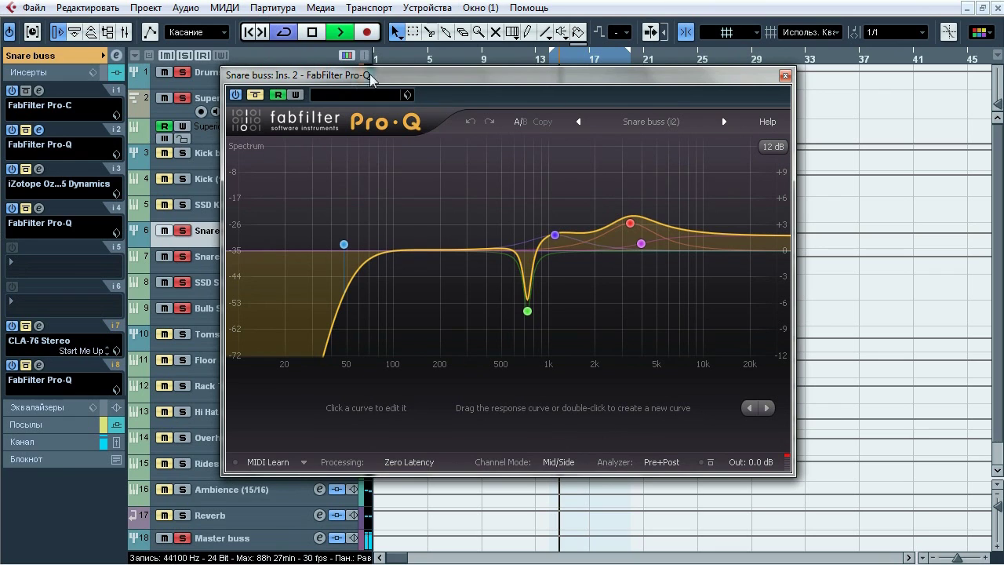
click(256, 95)
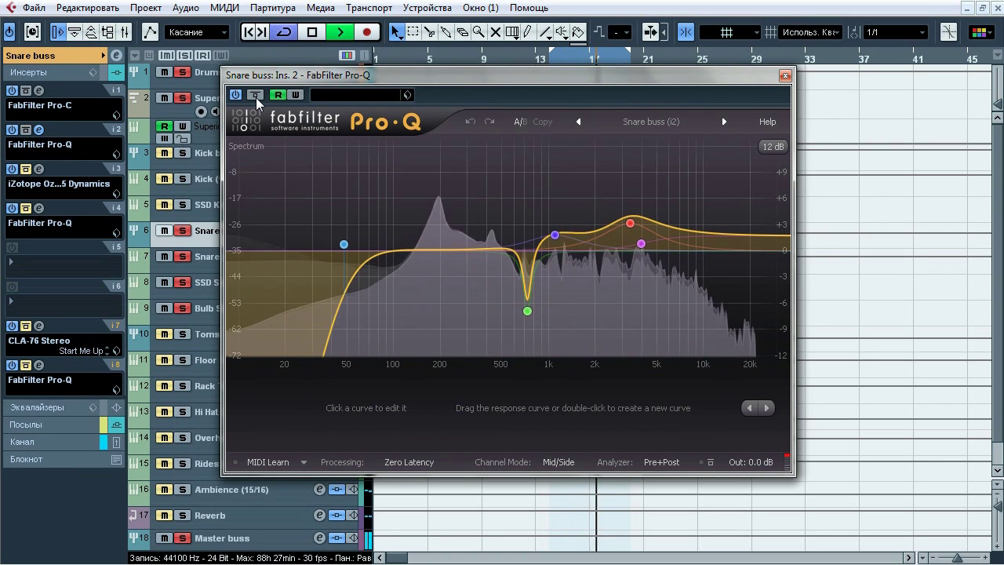
click(255, 95)
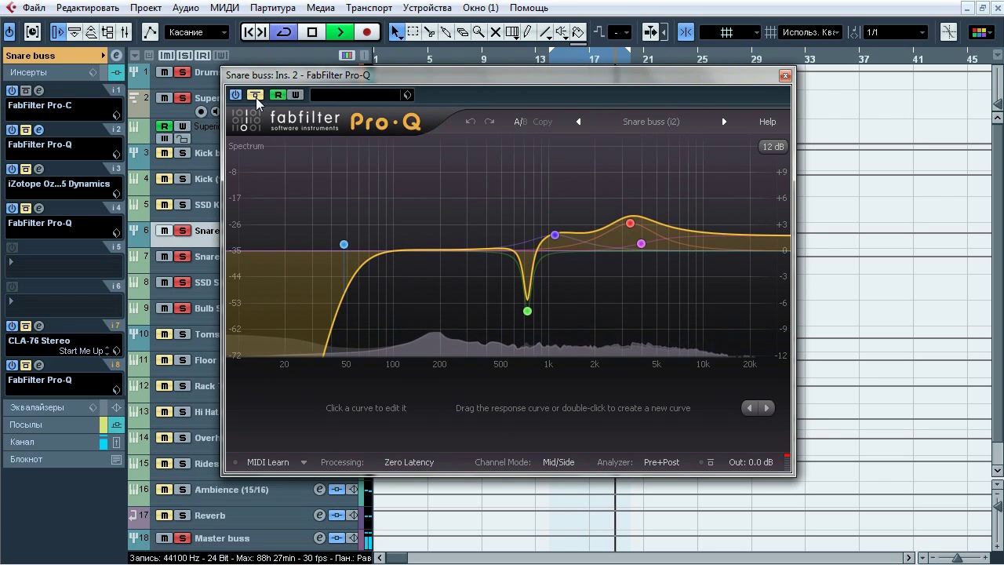
click(256, 95)
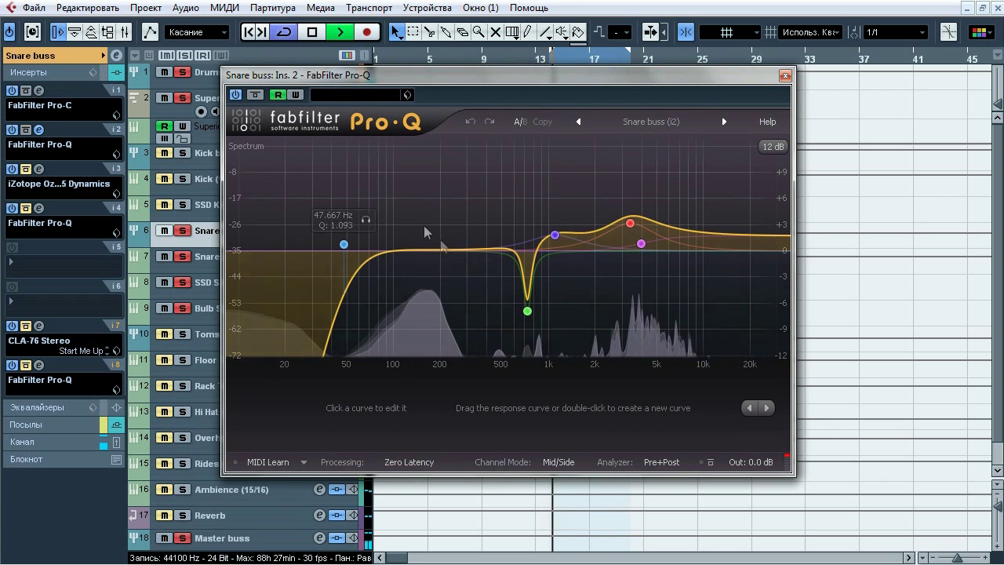
Step: Audition each of the five Pro-Q bands in isolation, stop playback, and close the equalizer
mouse_move(527, 312)
click(554, 336)
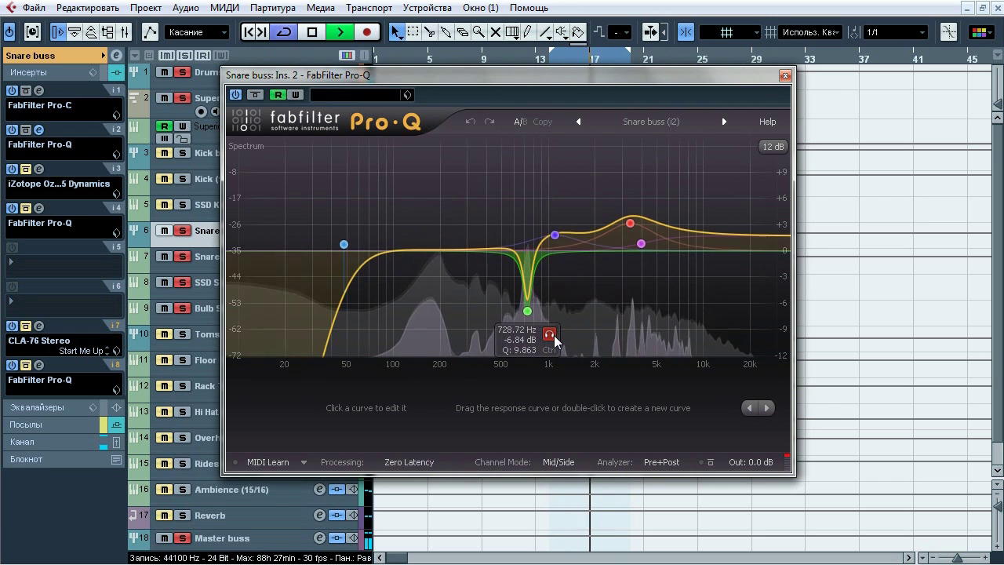
click(365, 221)
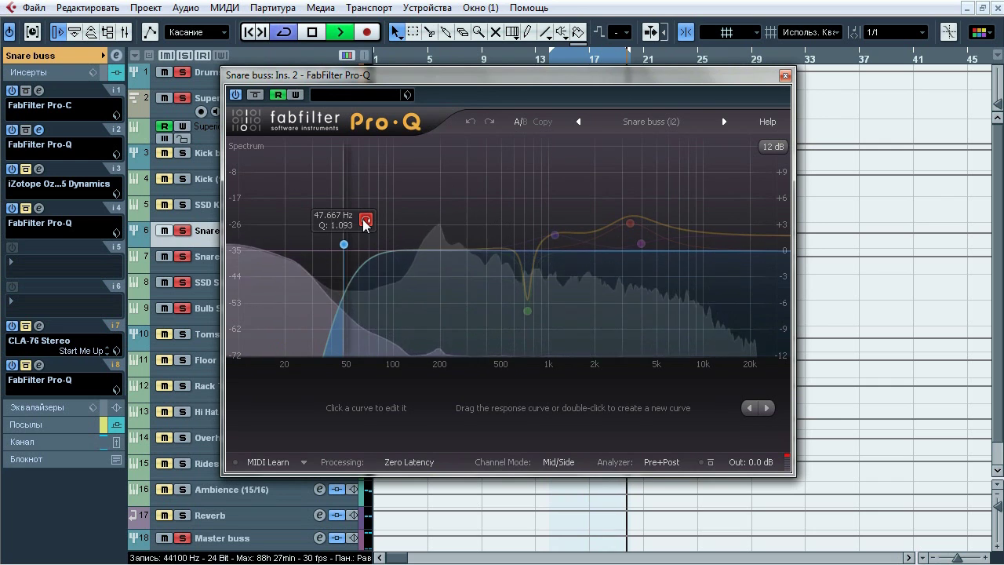
click(577, 200)
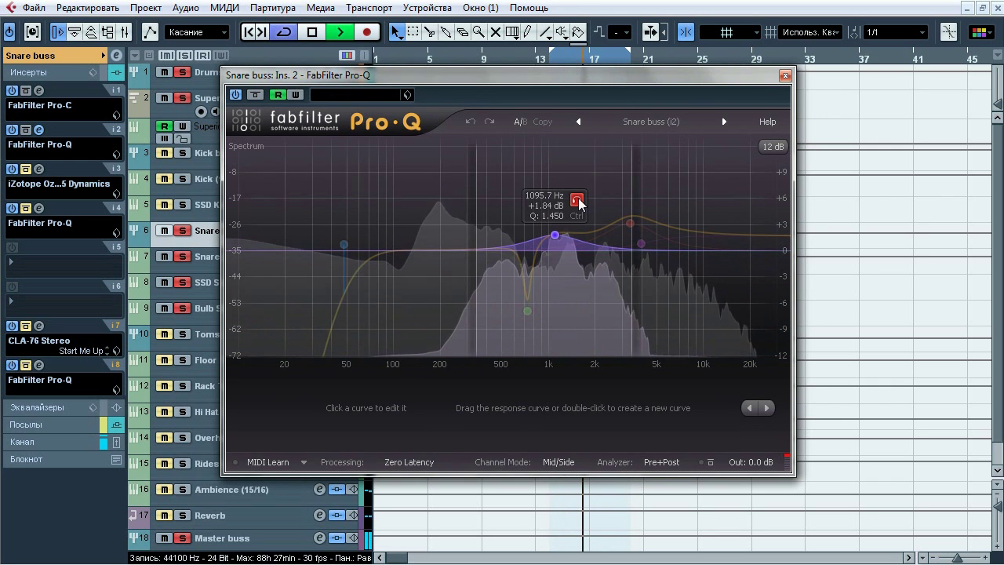
click(651, 189)
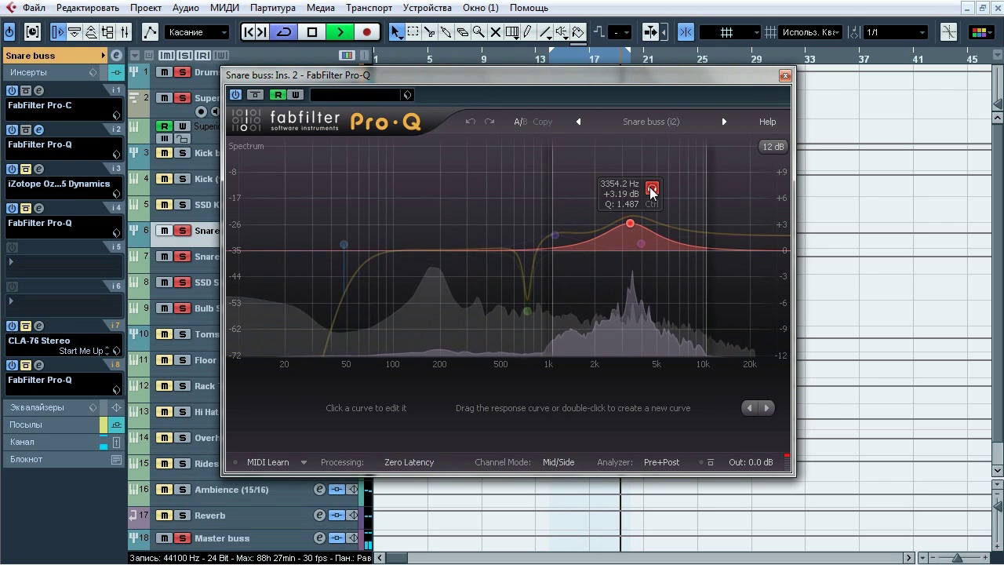
mouse_move(642, 243)
click(663, 209)
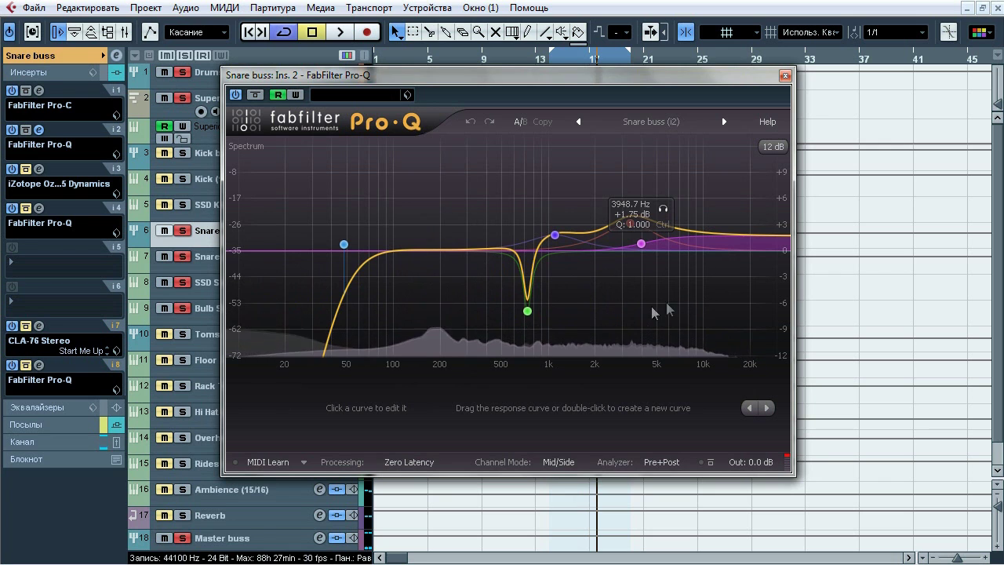
click(783, 75)
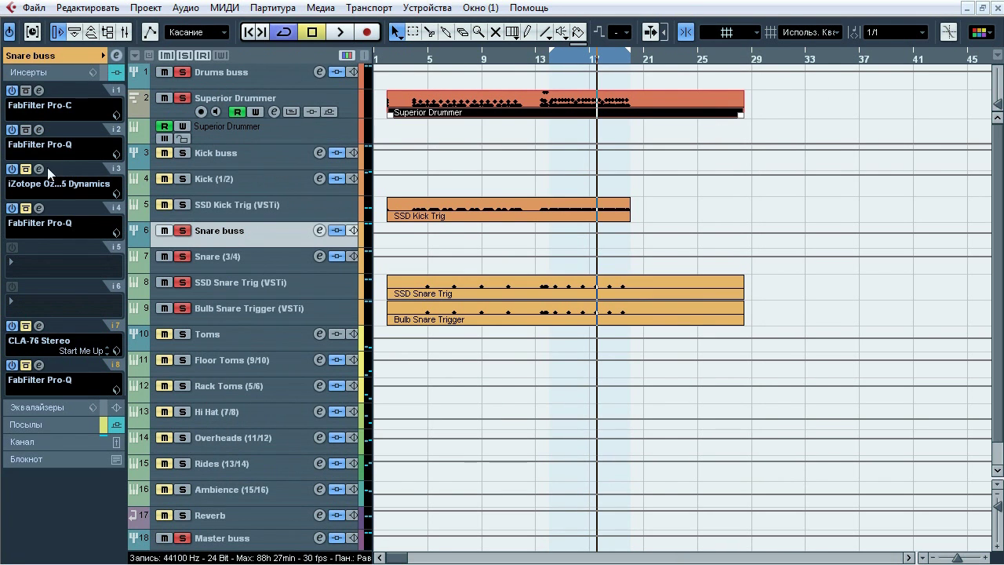
Step: Open the Snare buss's iZotope Ozone 5 Dynamics insert and activate it
click(116, 175)
drag(491, 37, 467, 51)
click(160, 61)
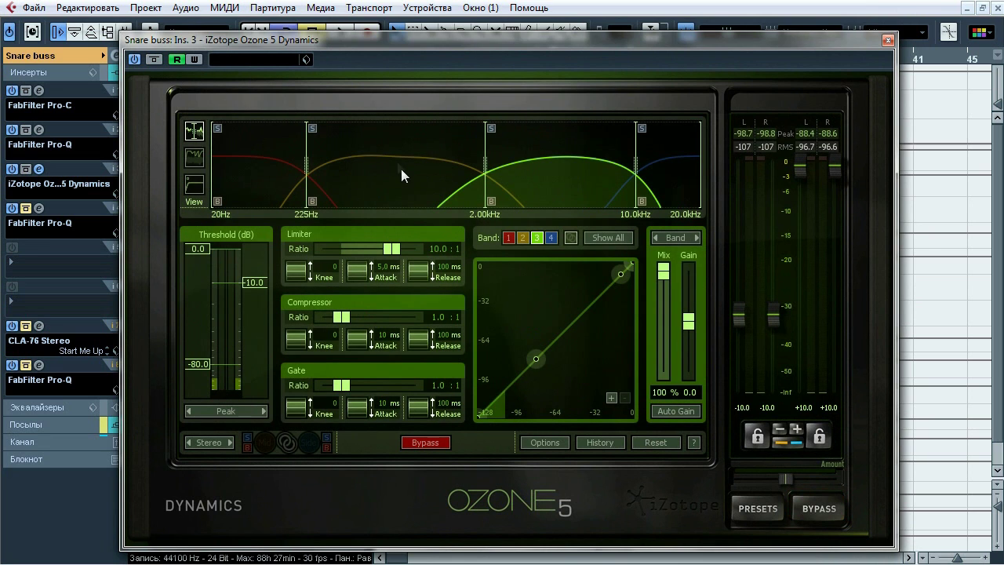
Step: Examine the limiter, compressor, gate, and gain settings of the four Ozone Dynamics bands
click(399, 176)
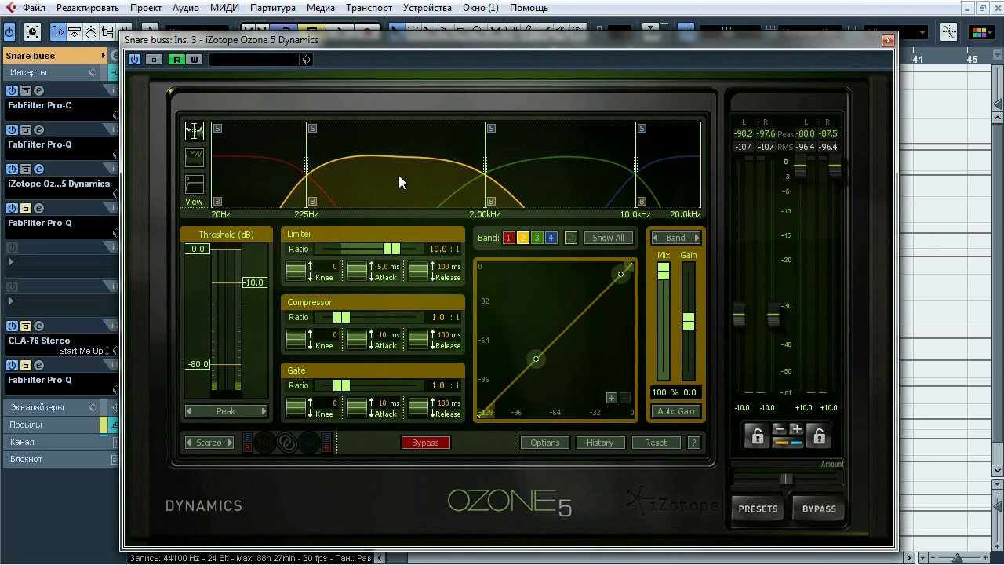
click(547, 182)
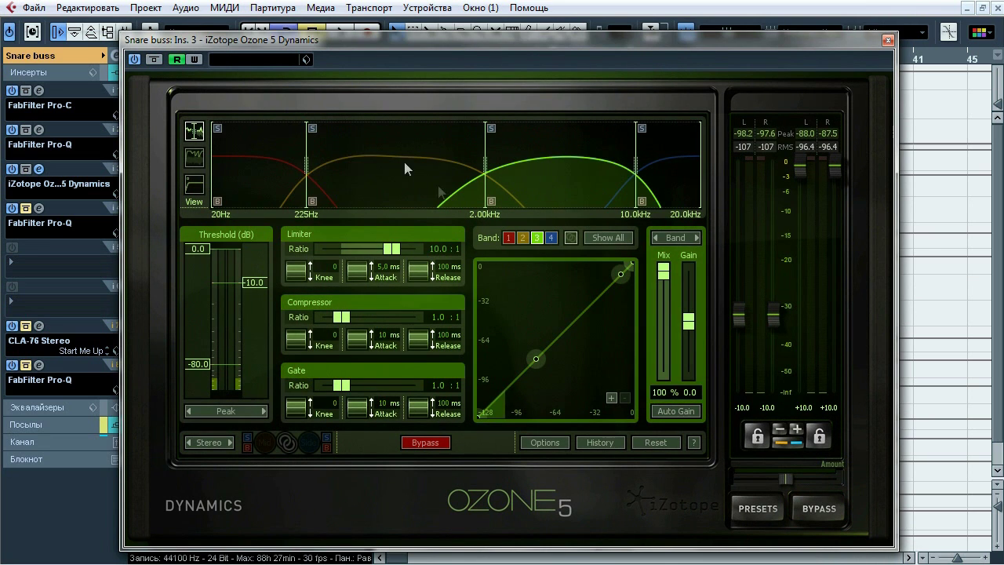
click(281, 183)
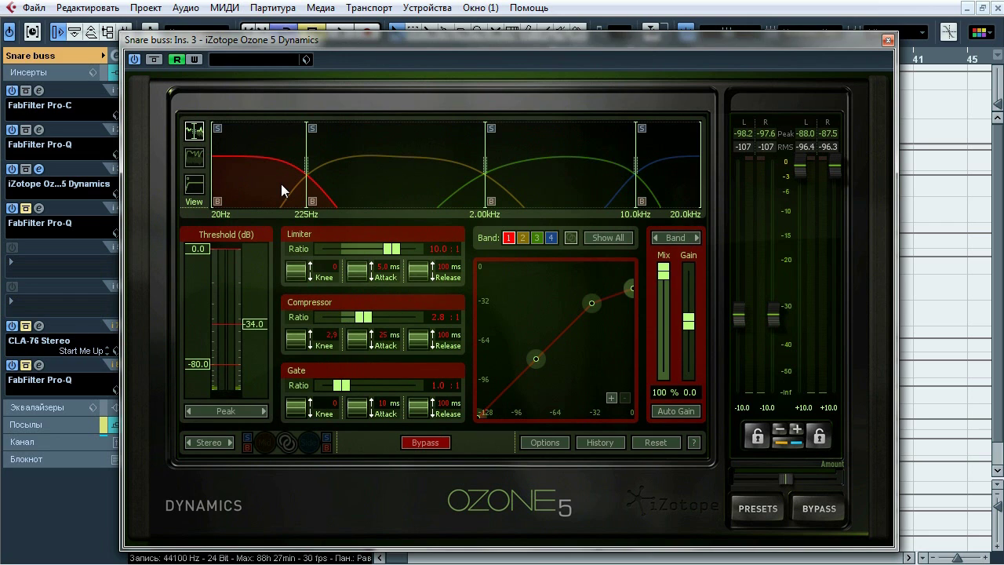
click(667, 185)
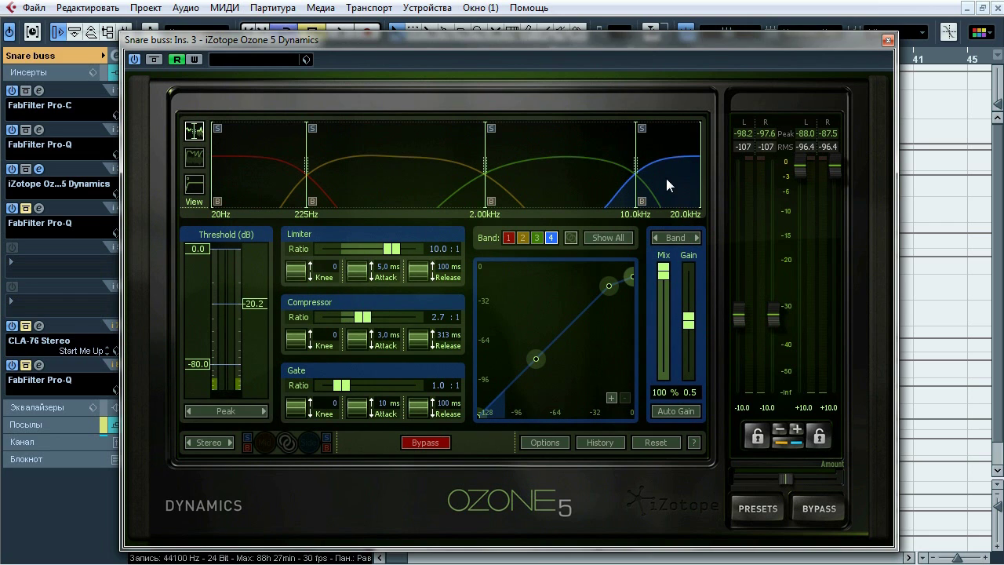
click(268, 182)
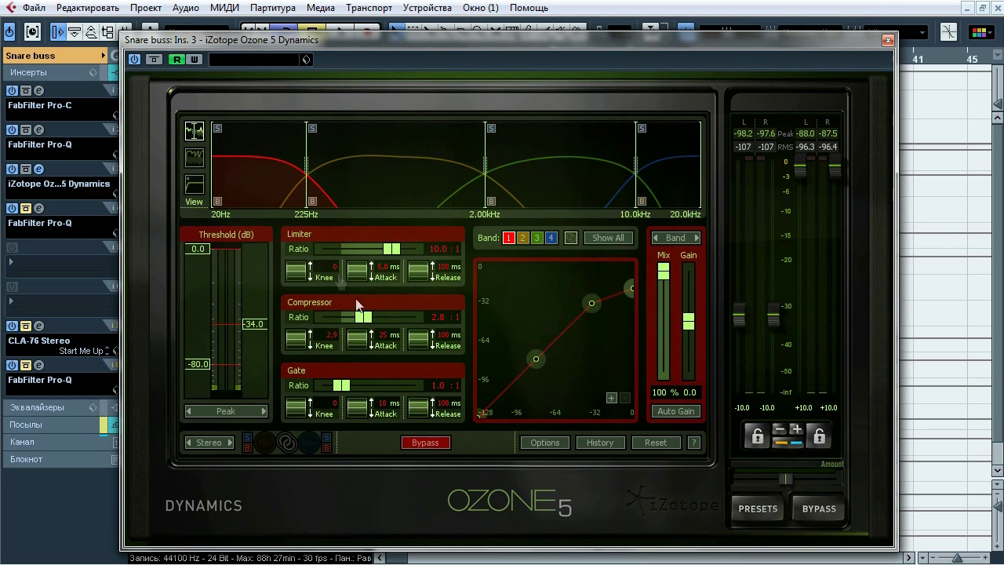
click(672, 172)
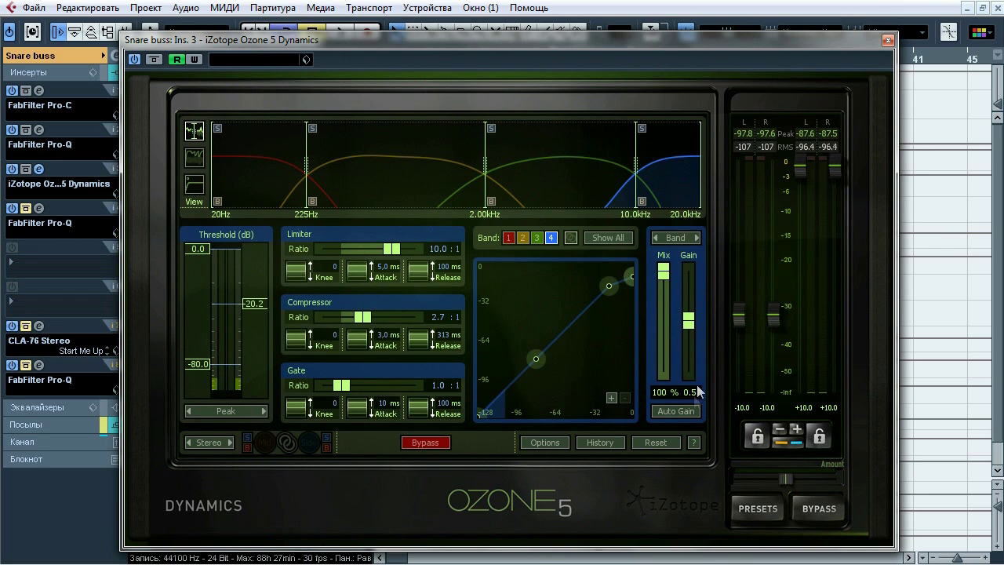
Step: Play the Snare buss and compare Ozone 5 Dynamics active and bypassed, leaving it active
key(space)
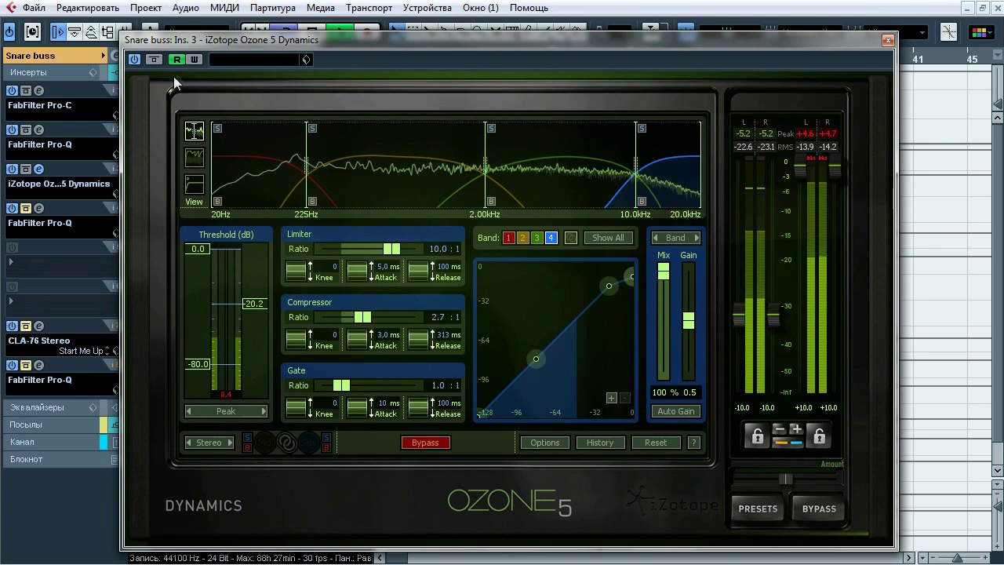
click(159, 61)
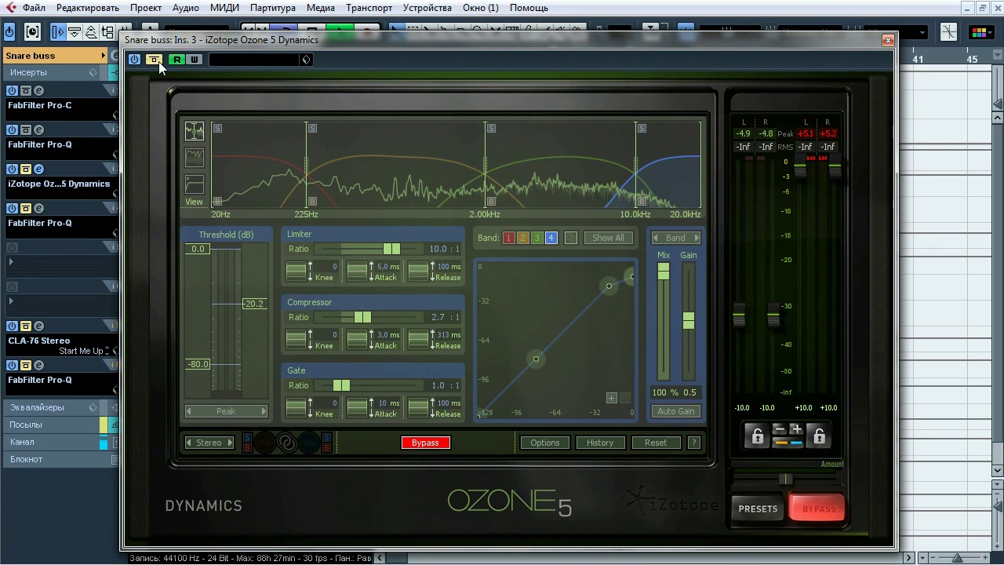
click(158, 61)
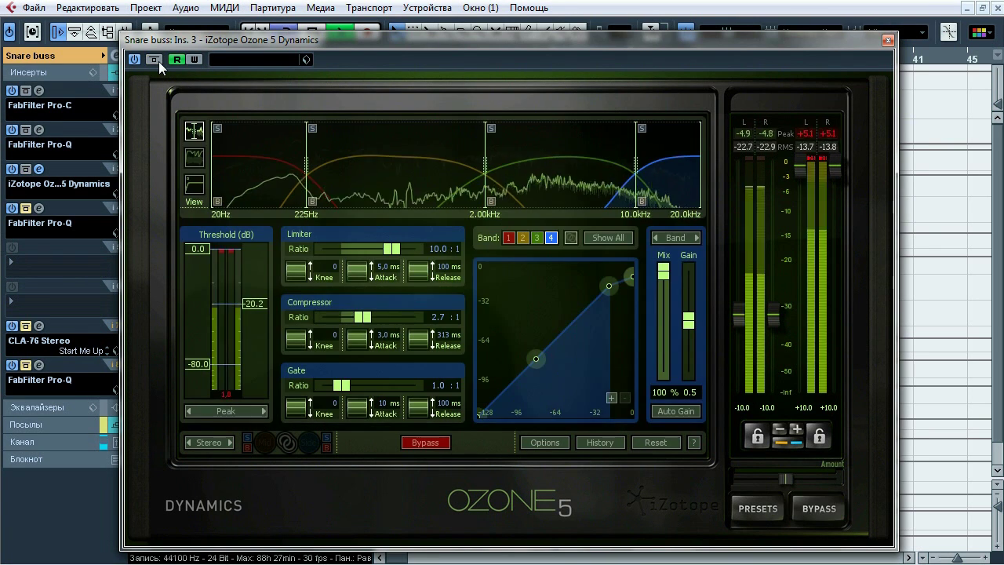
click(159, 62)
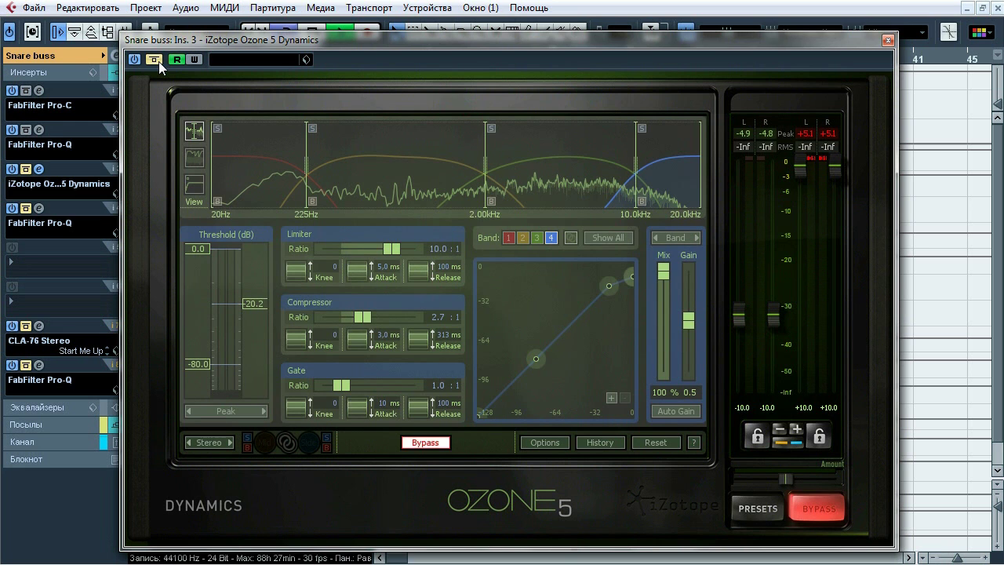
click(159, 62)
Step: Audition Ozone bands 1 and 4 soloed, comparing band 4 with its processing bypassed, stop playback, and close the plug-in
click(240, 147)
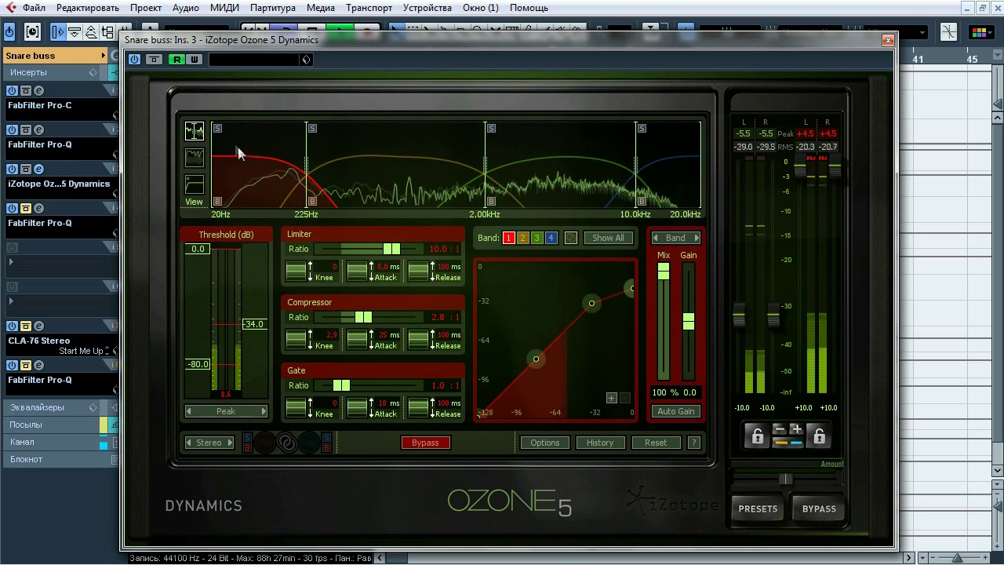
click(218, 129)
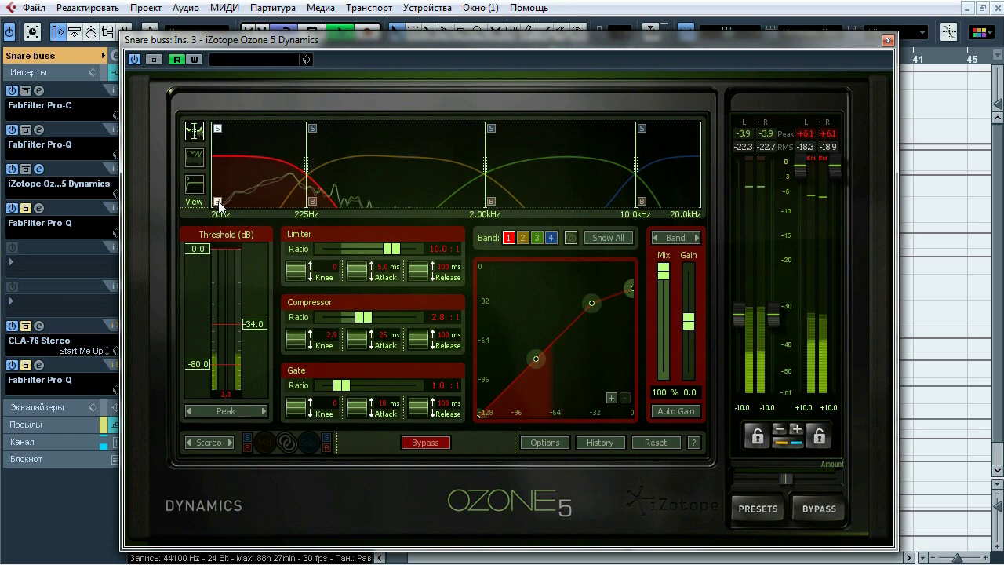
click(217, 128)
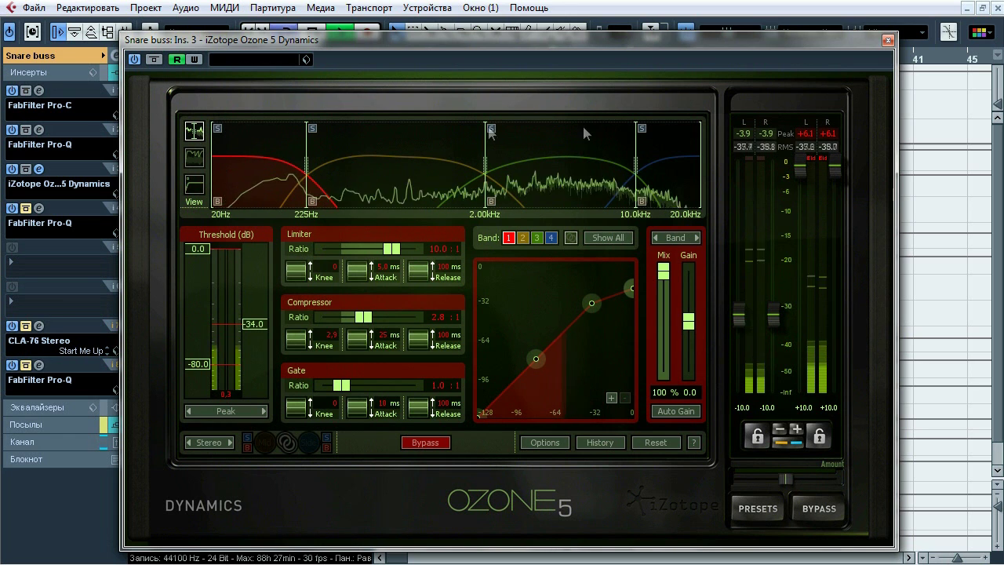
click(642, 128)
click(661, 160)
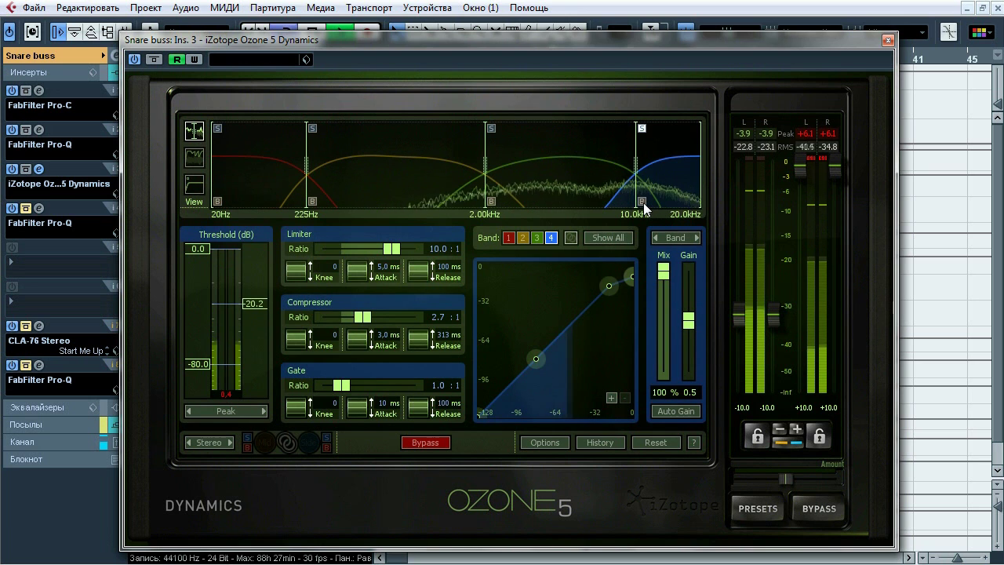
click(643, 204)
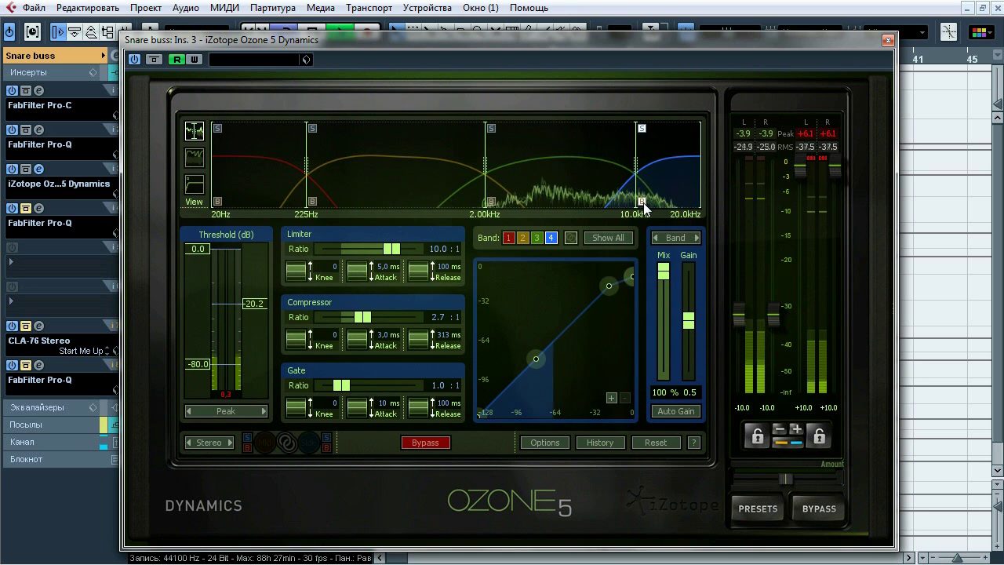
click(643, 204)
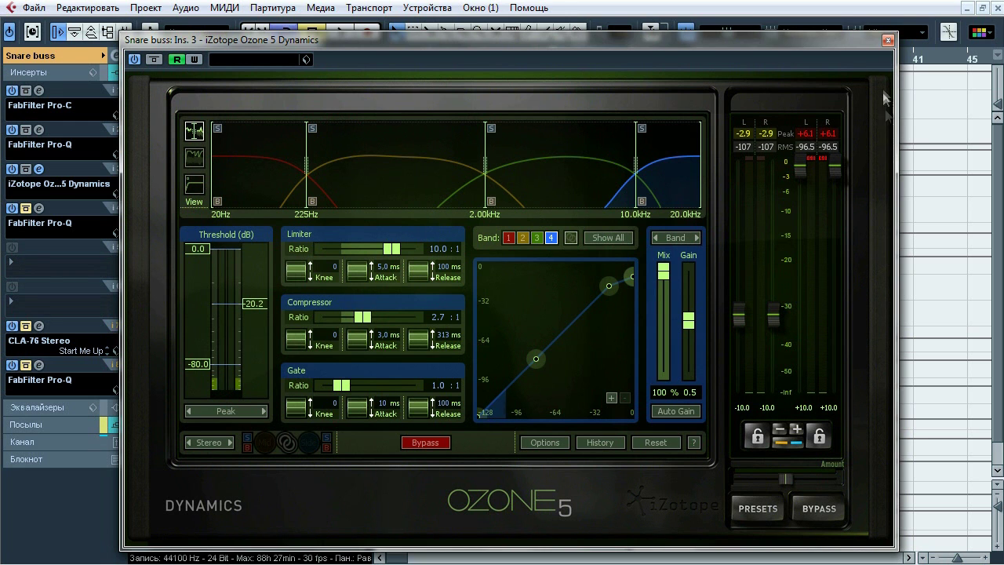
click(887, 41)
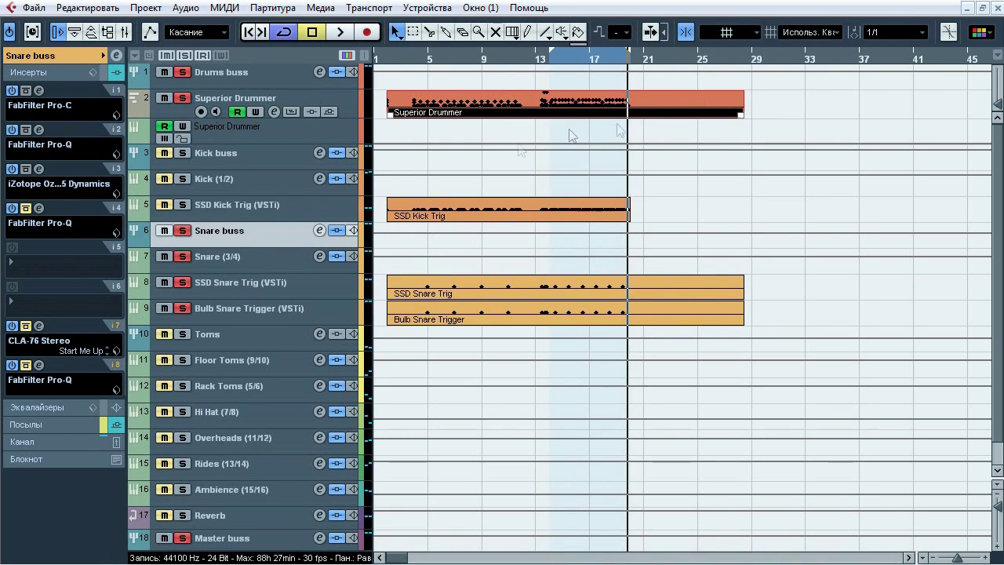
Step: Open the Snare buss's fourth-slot FabFilter Pro-Q and compare it bypassed and active during playback, leaving it active
click(42, 208)
drag(492, 24, 385, 98)
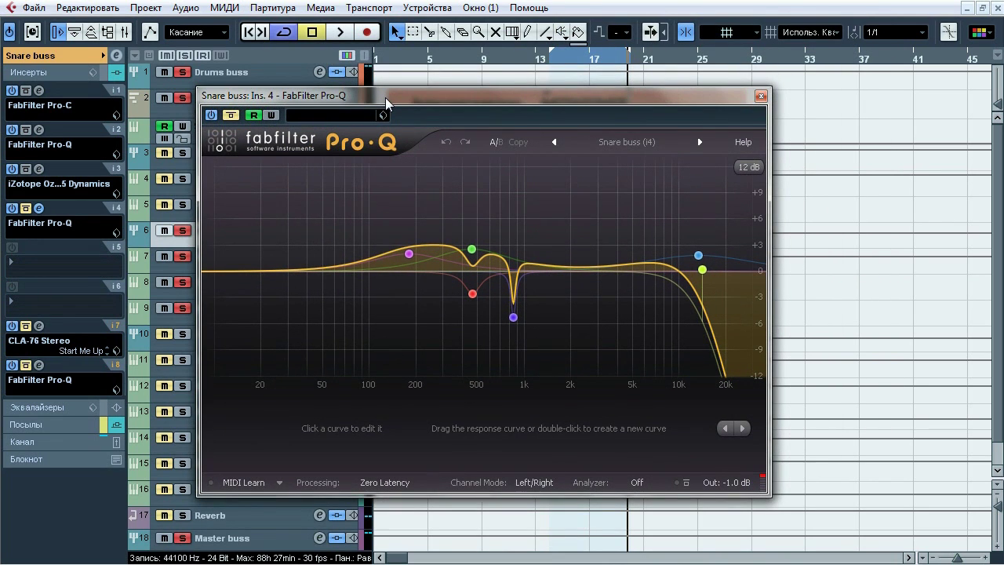
key(space)
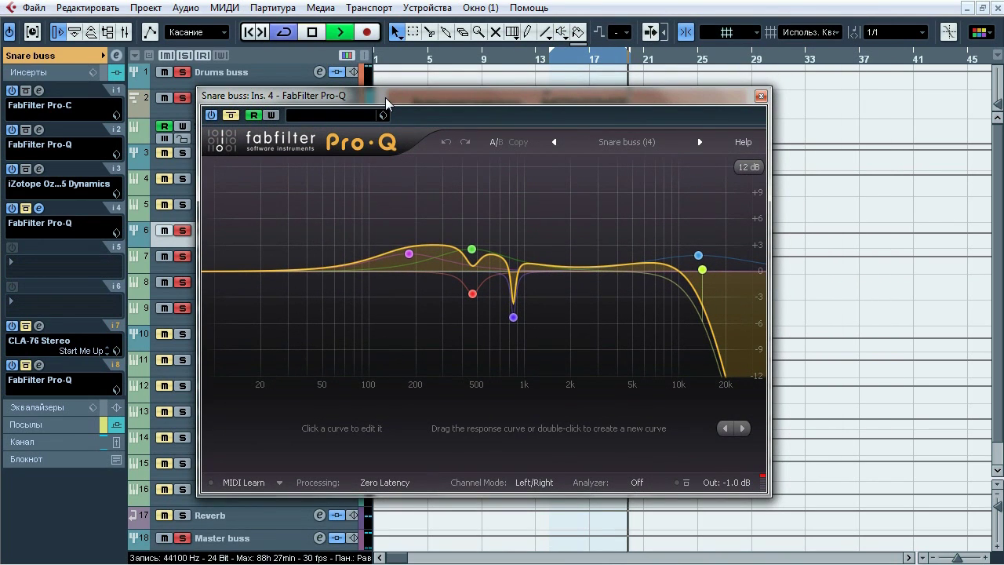
click(237, 119)
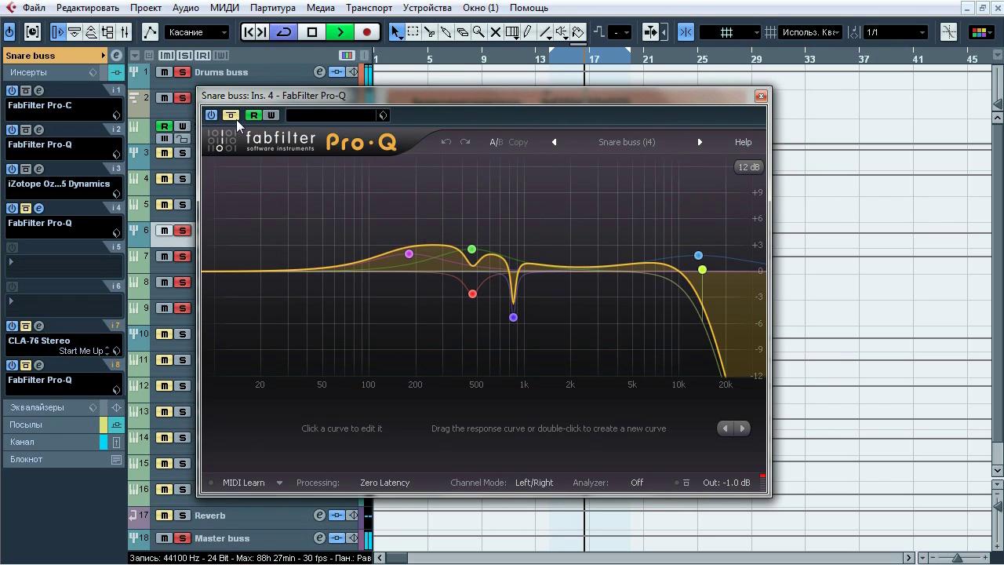
click(236, 119)
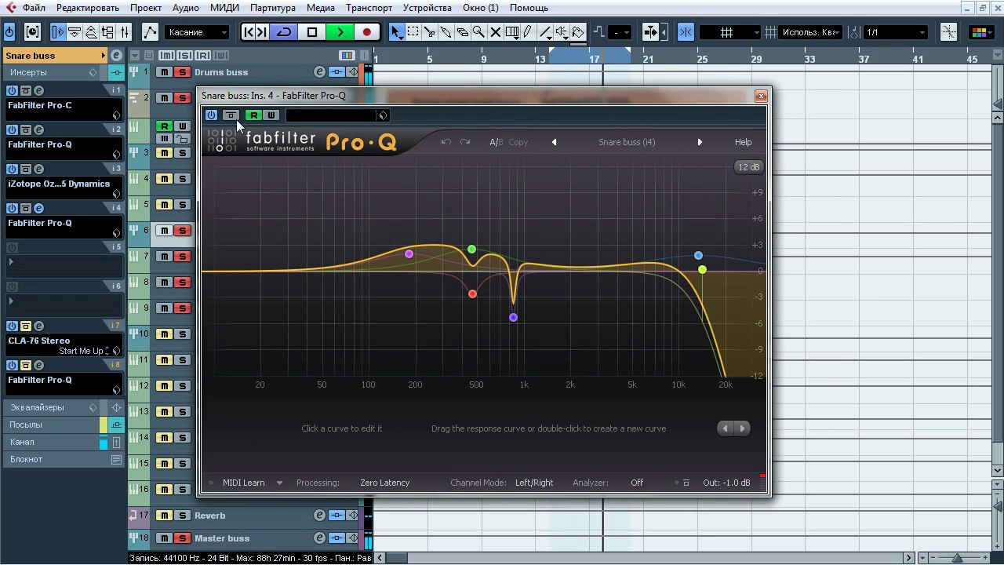
click(237, 119)
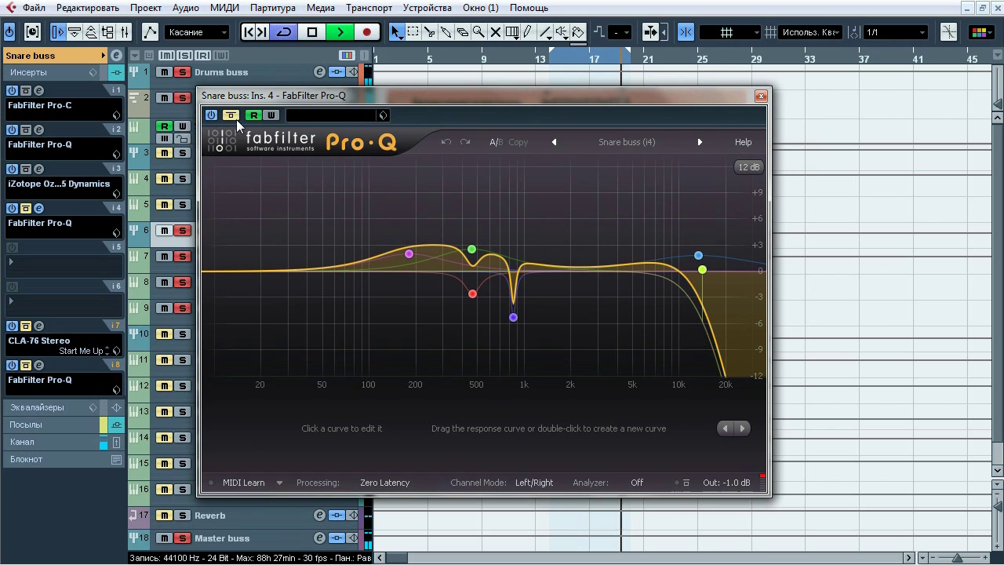
click(236, 120)
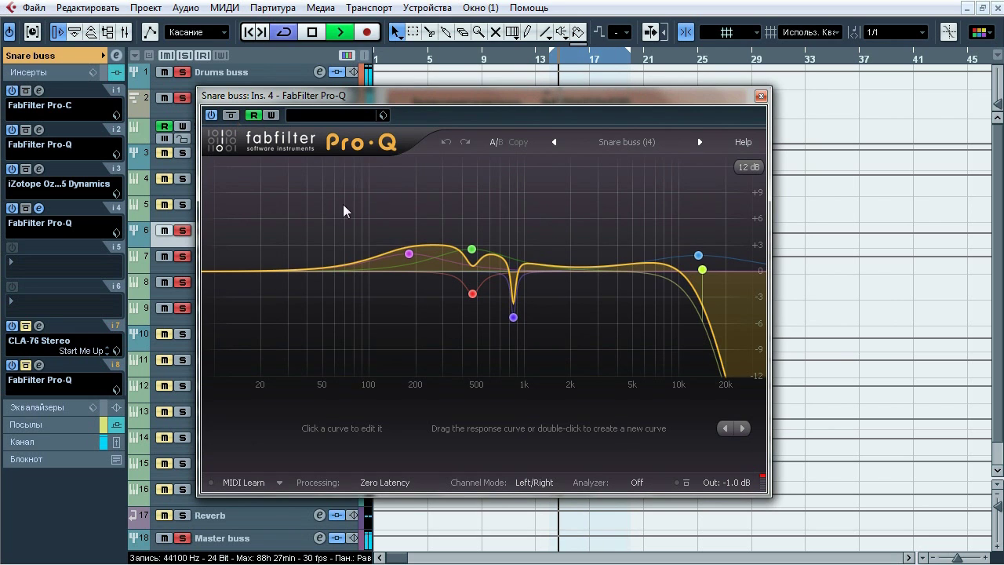
Step: Audition the fourth-slot Pro-Q's bands soloed one by one, compare it bypassed and active, stop playback, and close the plug-in
mouse_move(423, 229)
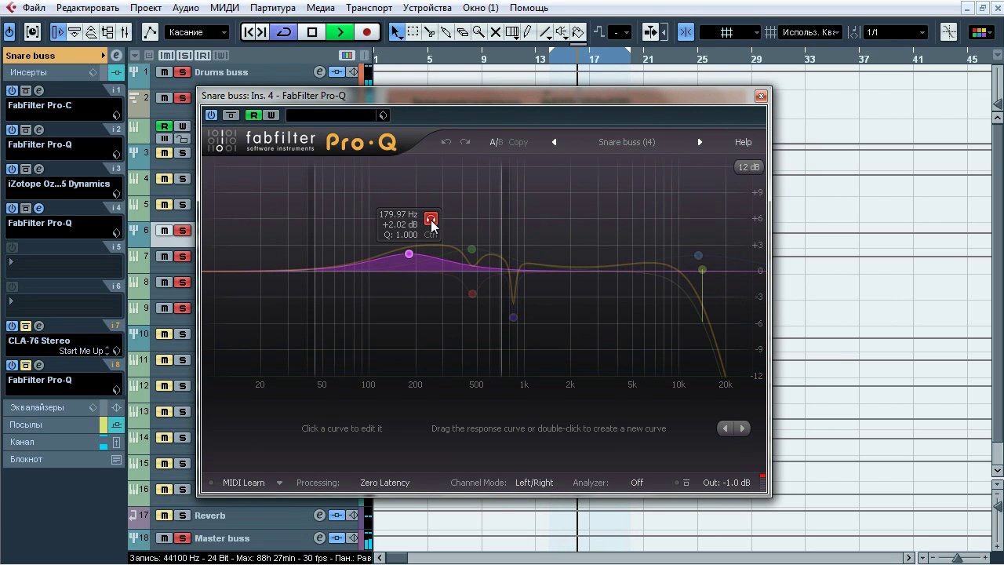
mouse_move(492, 318)
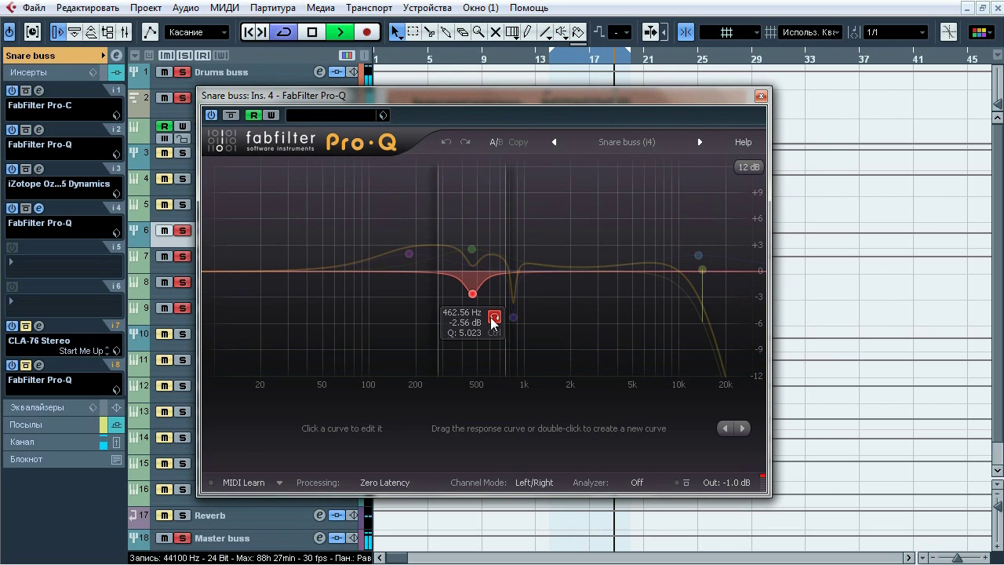
click(471, 249)
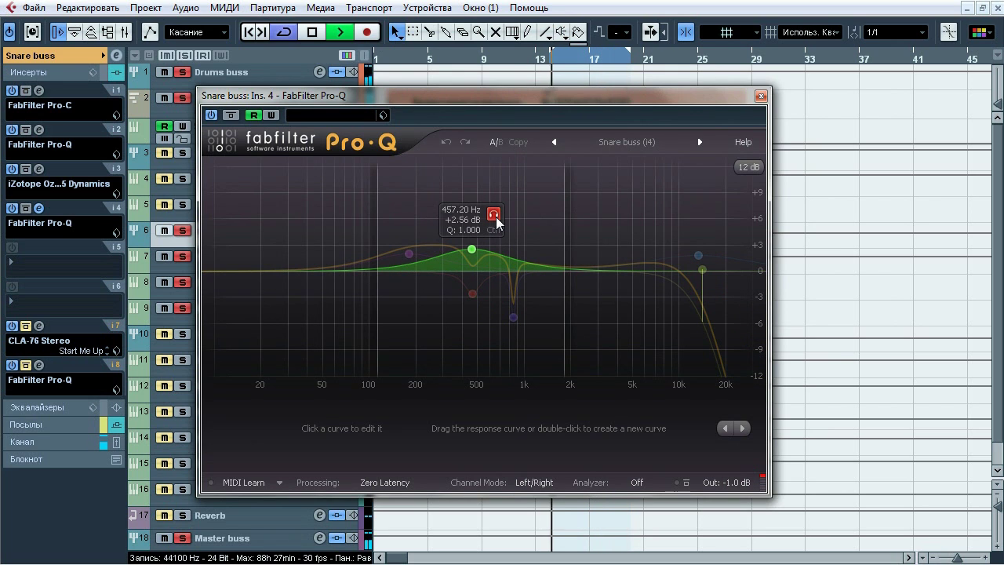
click(513, 317)
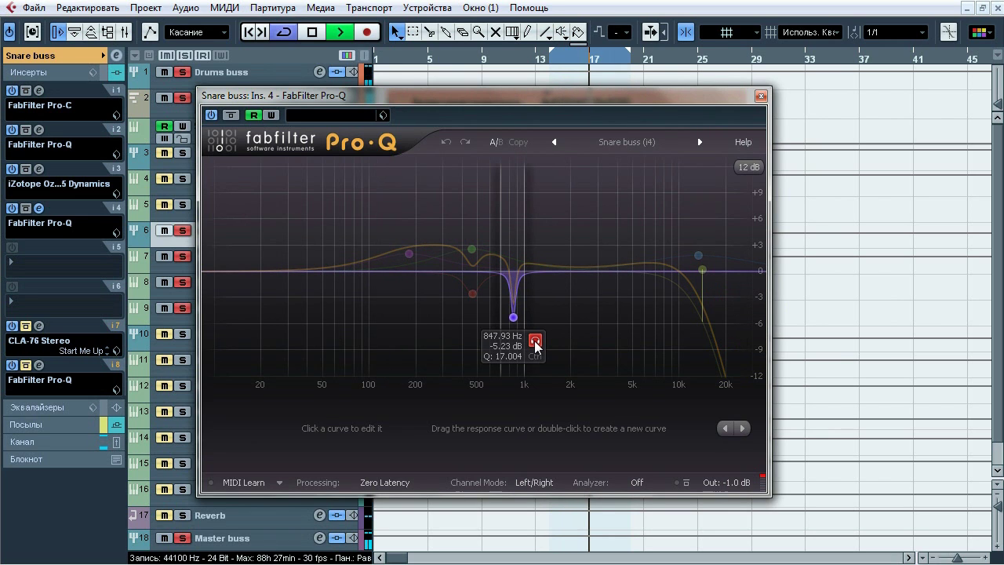
drag(535, 345, 536, 345)
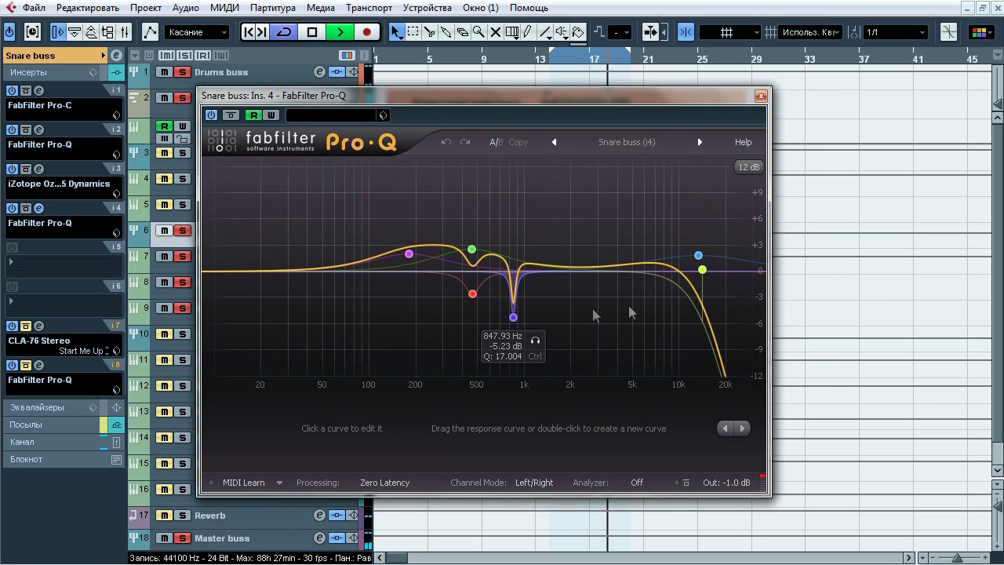
drag(716, 223, 724, 248)
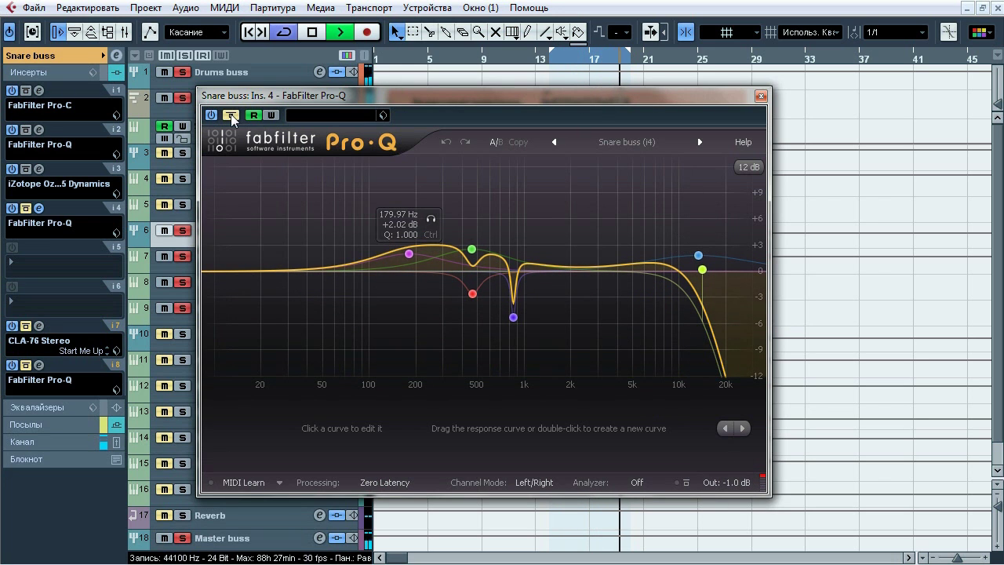
key(space)
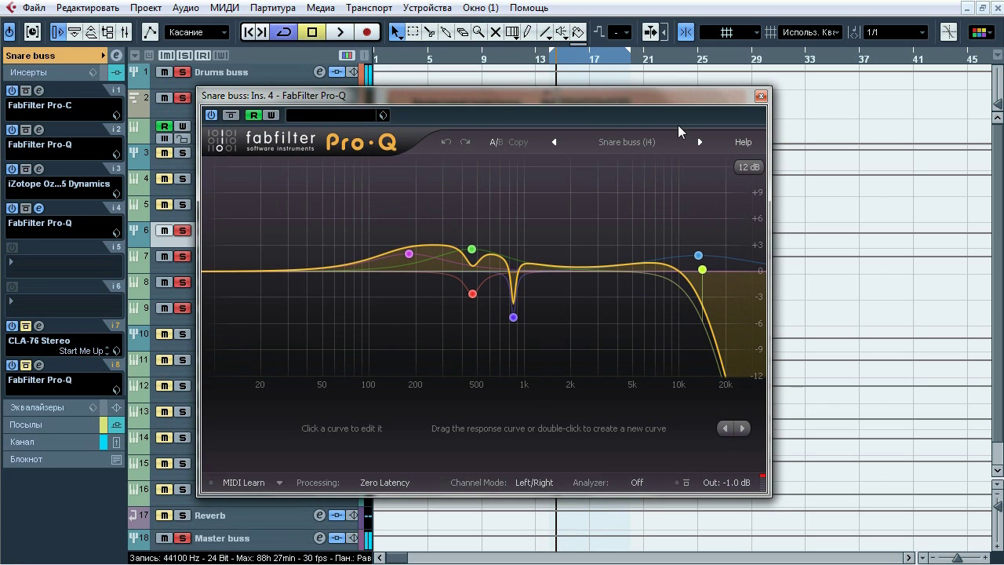
click(760, 98)
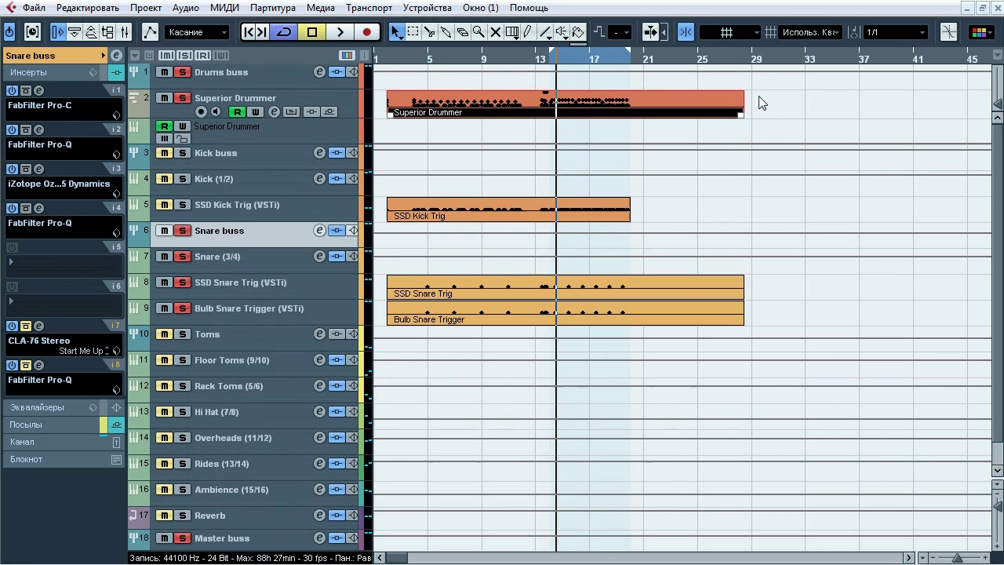
Step: Open the Snare buss's seventh-slot CLA-76 and compare it bypassed and active during playback, leaving it active
click(39, 325)
drag(376, 160, 387, 148)
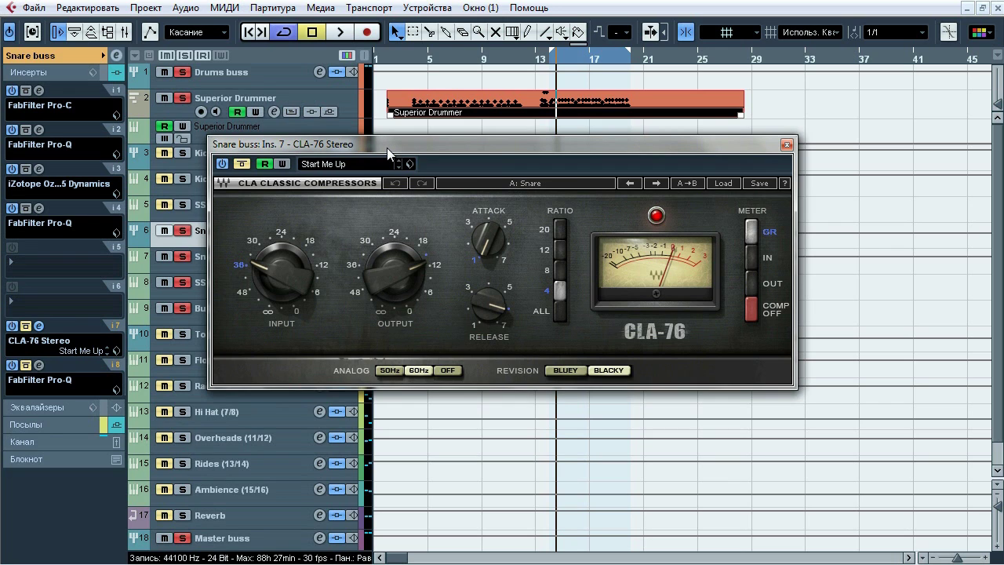
key(space)
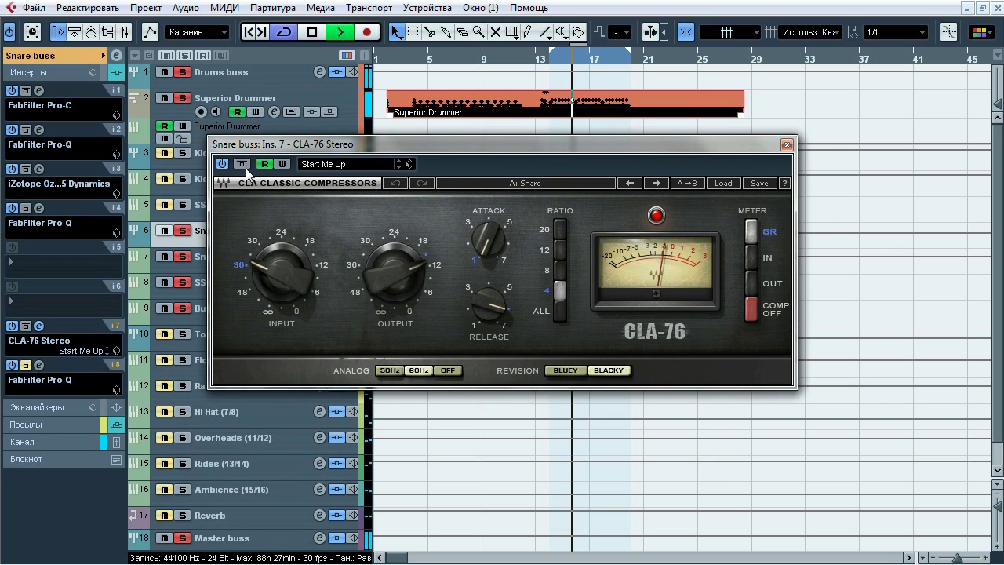
click(243, 165)
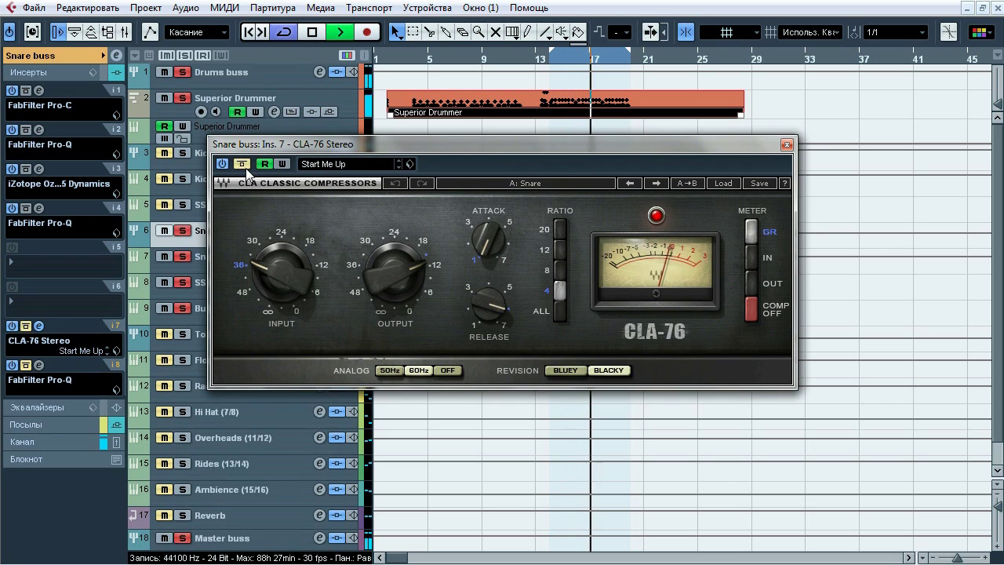
click(245, 167)
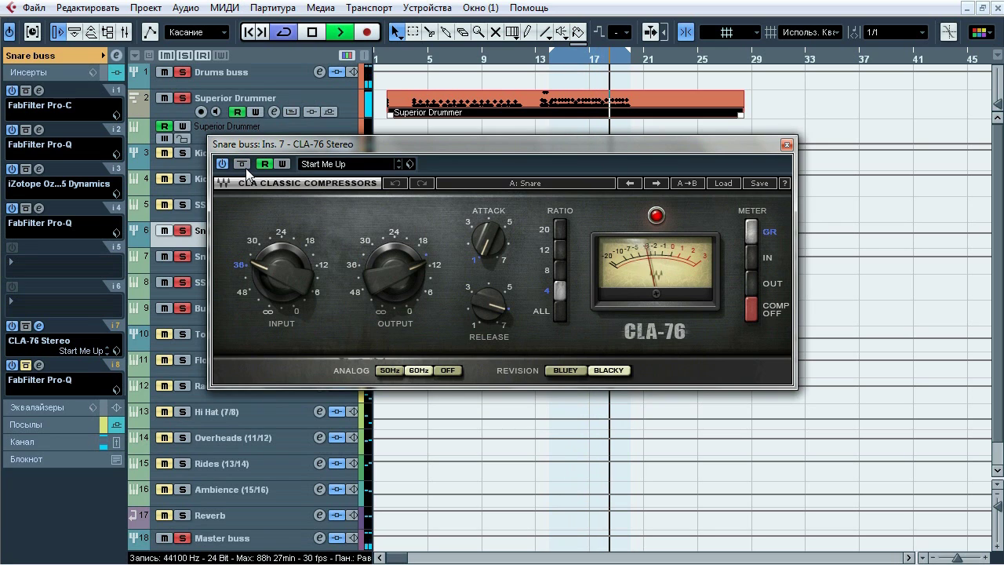
click(246, 168)
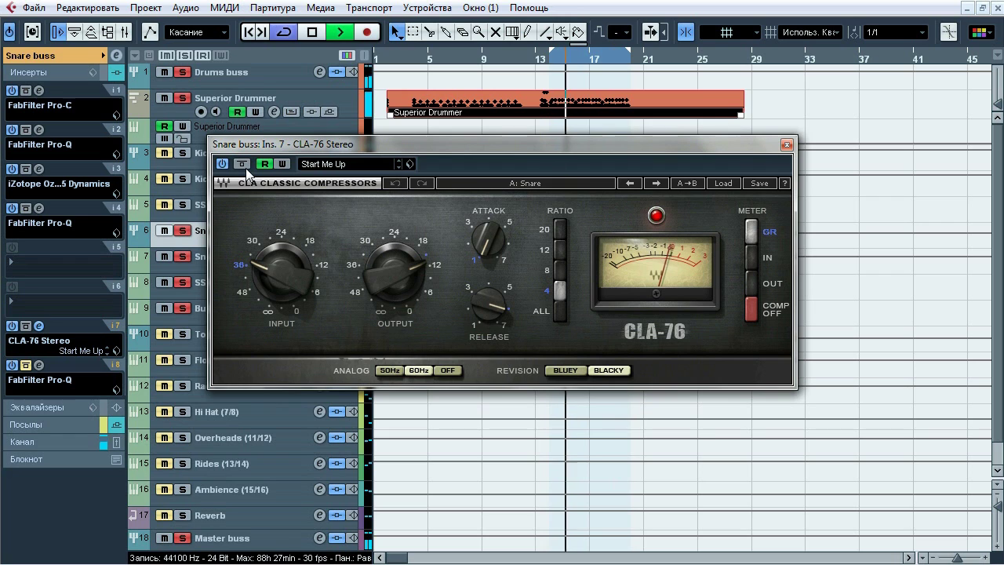
click(246, 168)
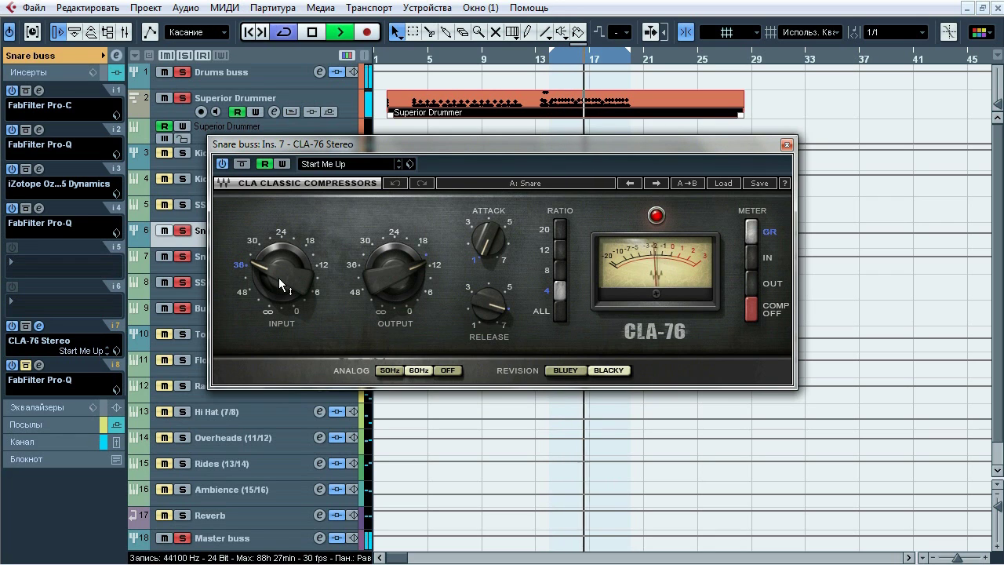
Step: Compare the CLA-76's Bluey and Blacky revisions, return to Blacky, stop playback, and close the plug-in
mouse_move(408, 279)
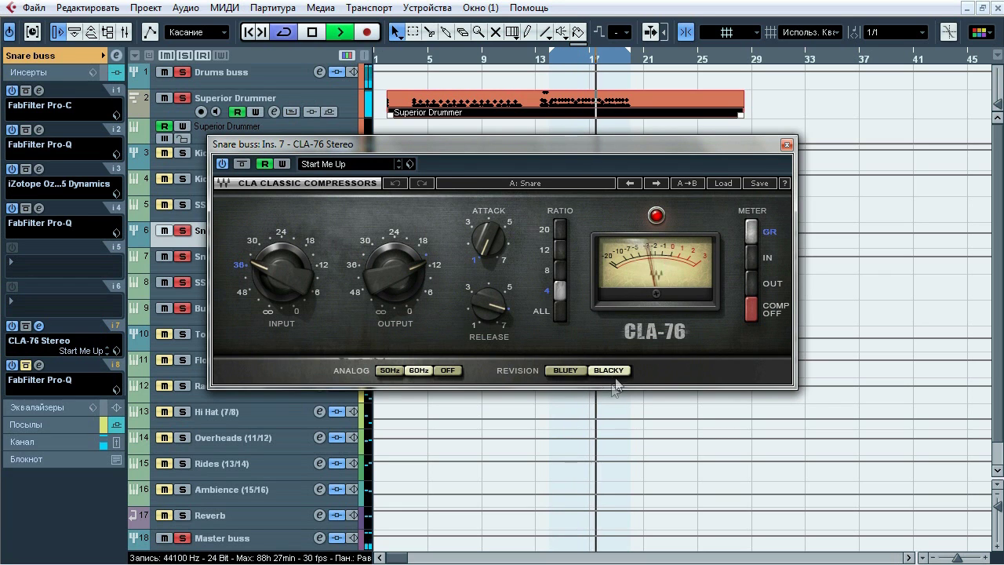
click(571, 371)
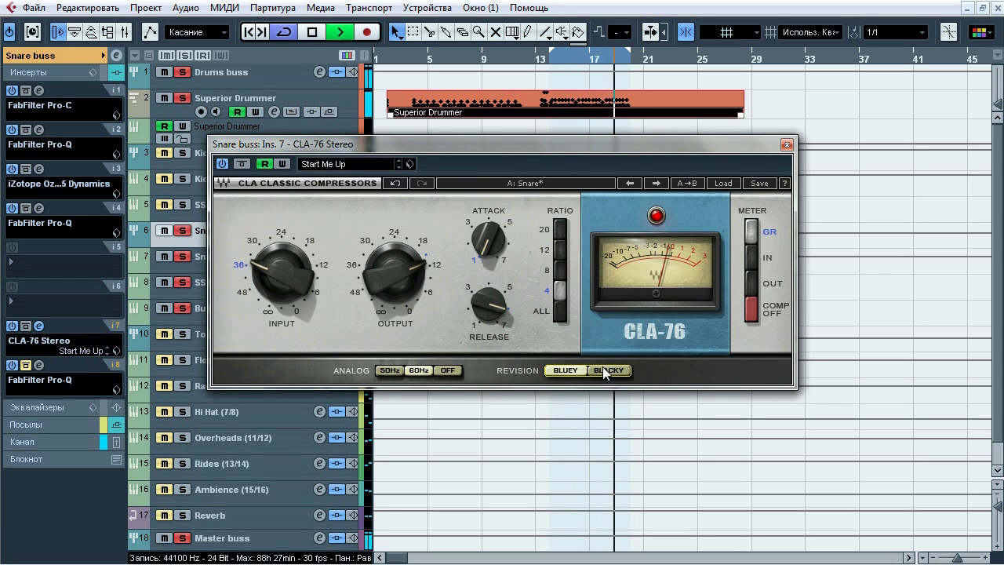
click(603, 369)
key(space)
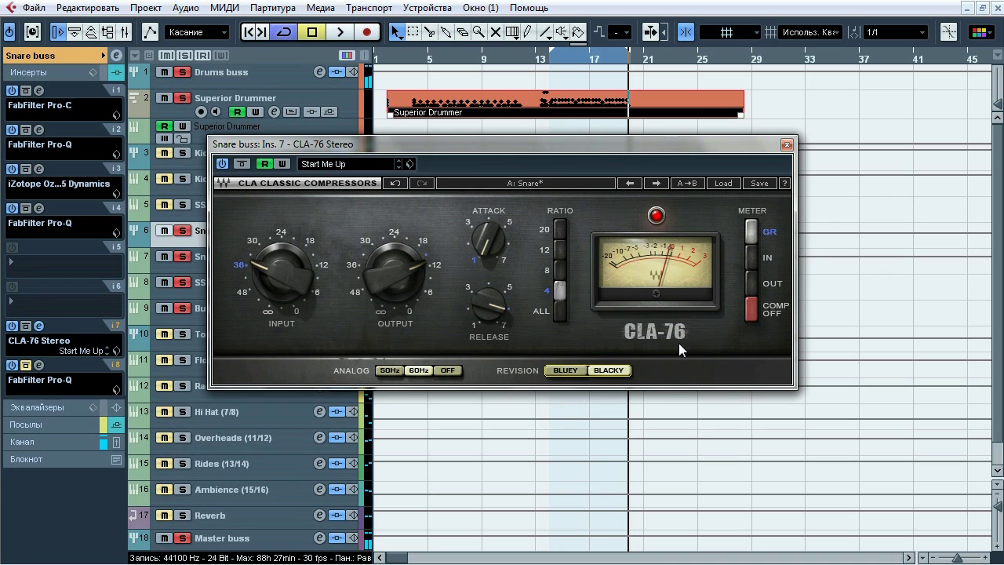
click(787, 145)
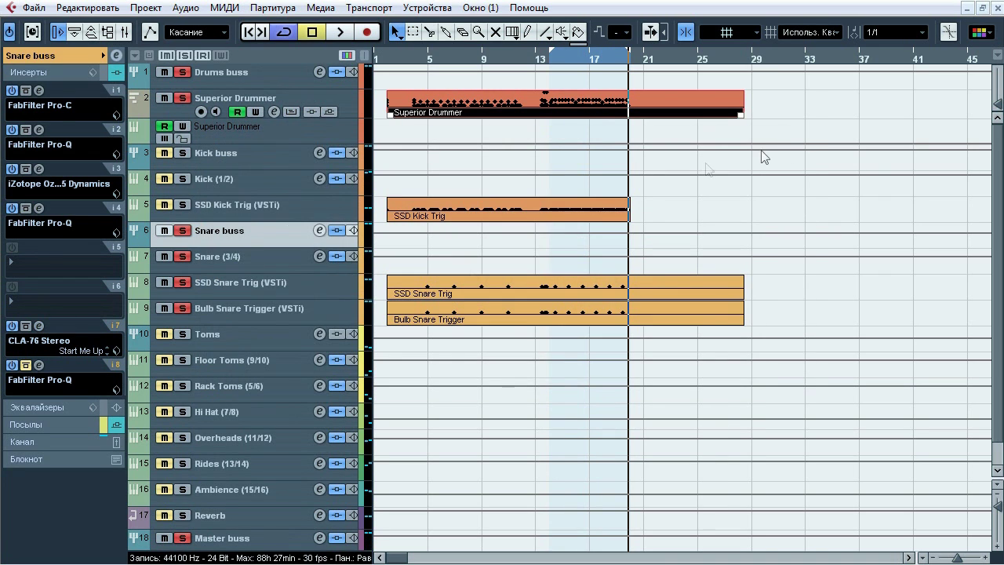
Step: Open the Snare buss's eighth-slot Pro-Q, compare it bypassed and active during playback, and leave it active with the Snare buss soloed
click(41, 365)
drag(527, 51, 443, 84)
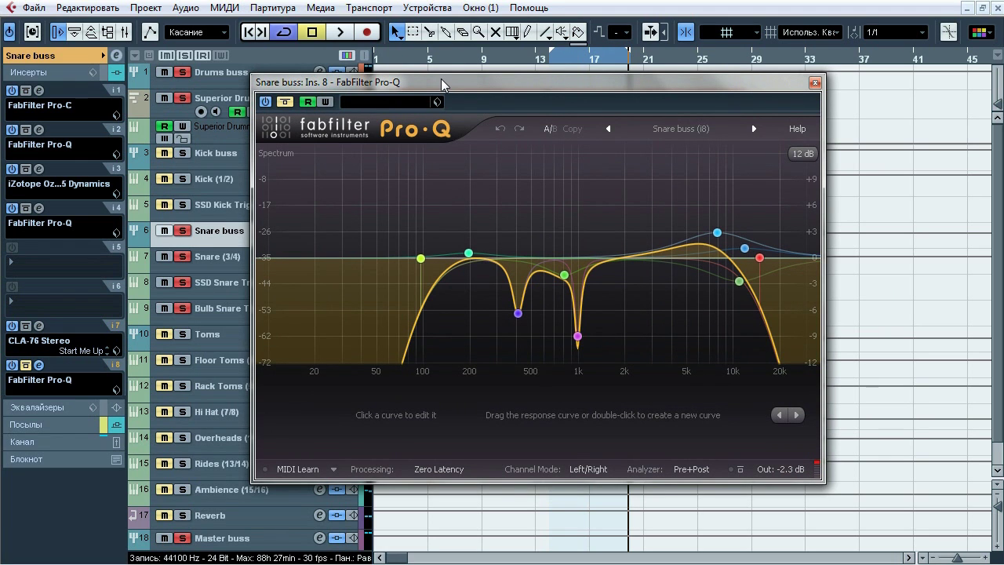
key(space)
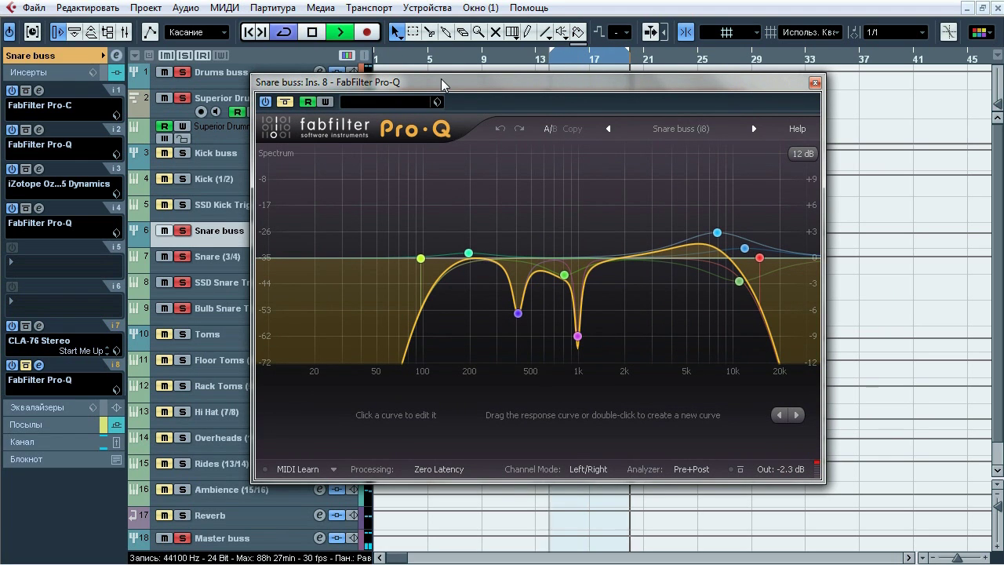
click(286, 102)
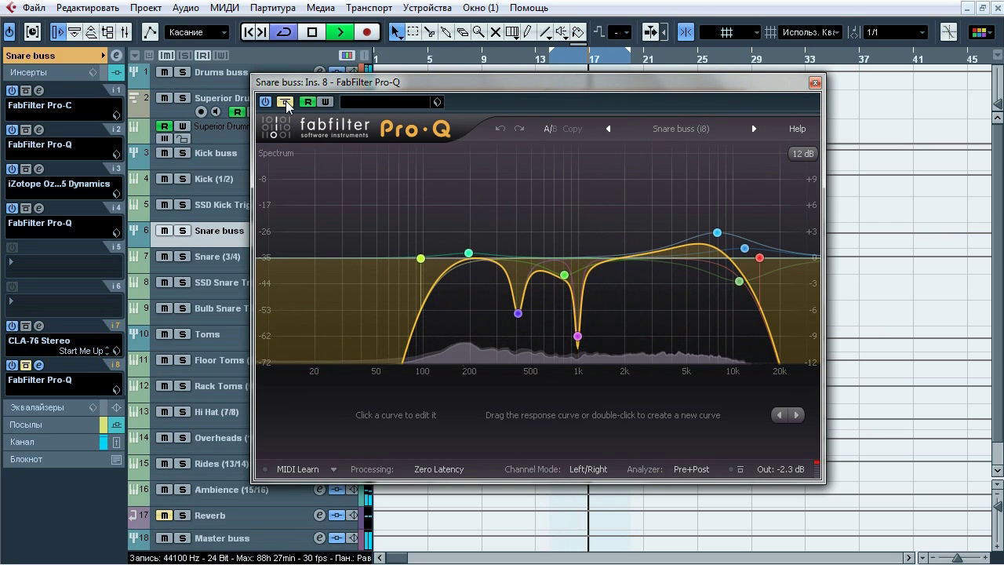
click(285, 102)
click(182, 230)
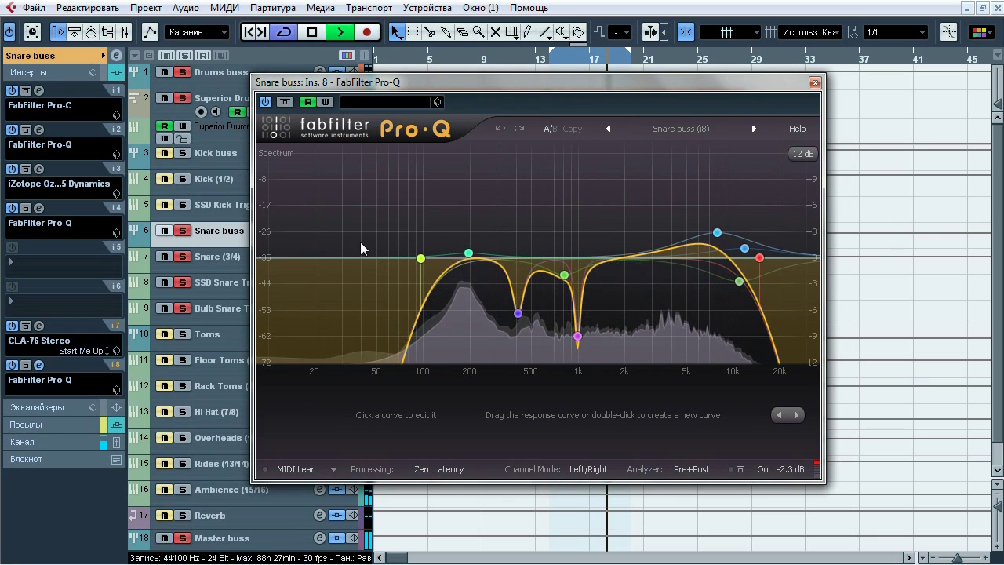
Step: Audition the eighth-slot Pro-Q's low cut and its bands near 195, 407, 809, and 987 Hz soloed one by one
mouse_move(421, 258)
click(445, 234)
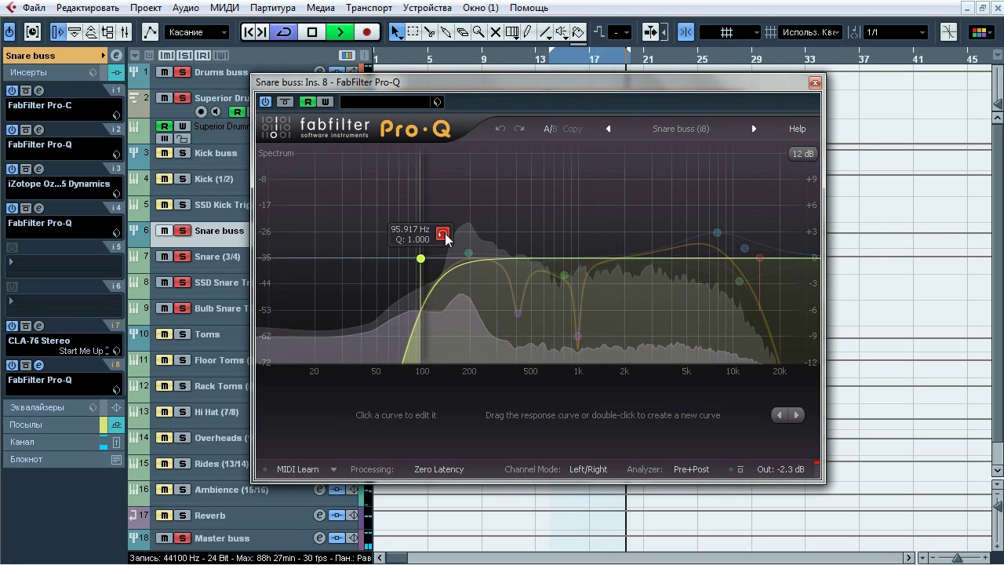
mouse_move(468, 253)
click(490, 219)
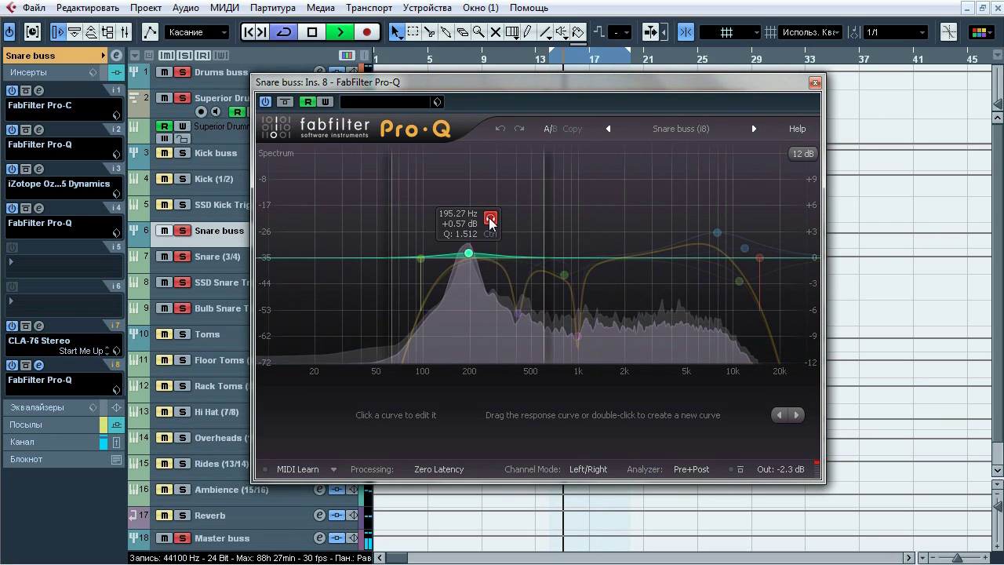
mouse_move(517, 313)
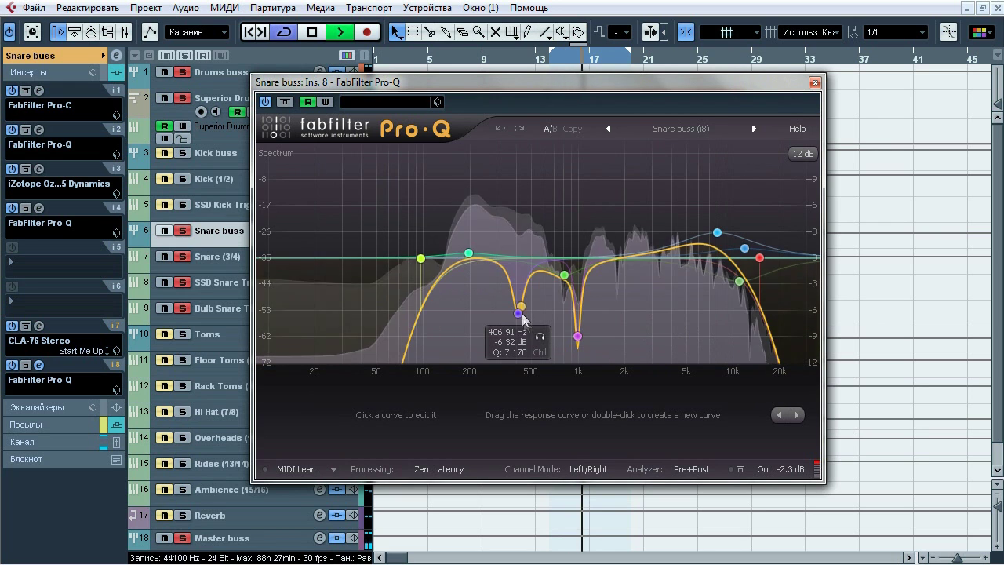
click(541, 337)
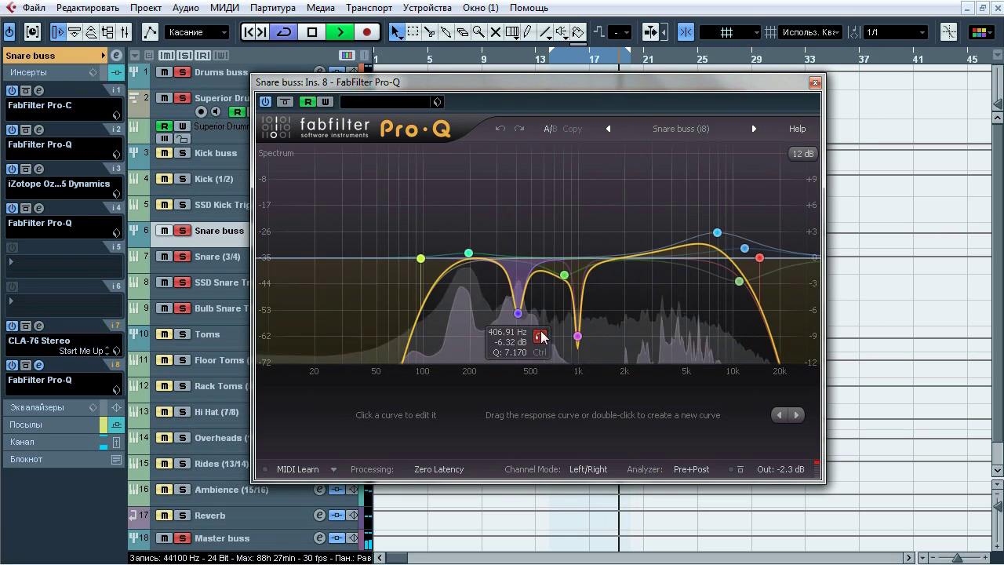
mouse_move(564, 274)
click(587, 299)
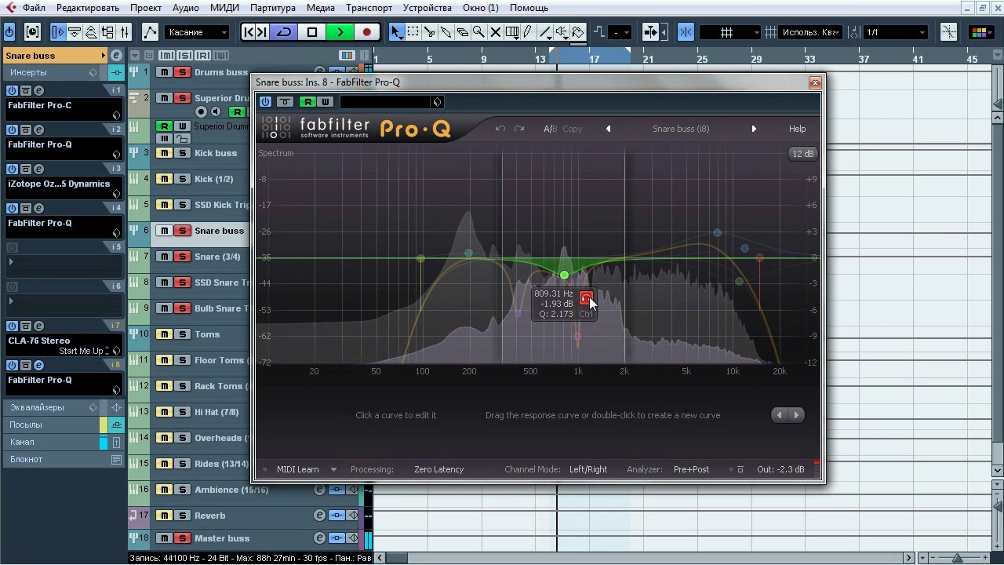
mouse_move(578, 335)
click(600, 360)
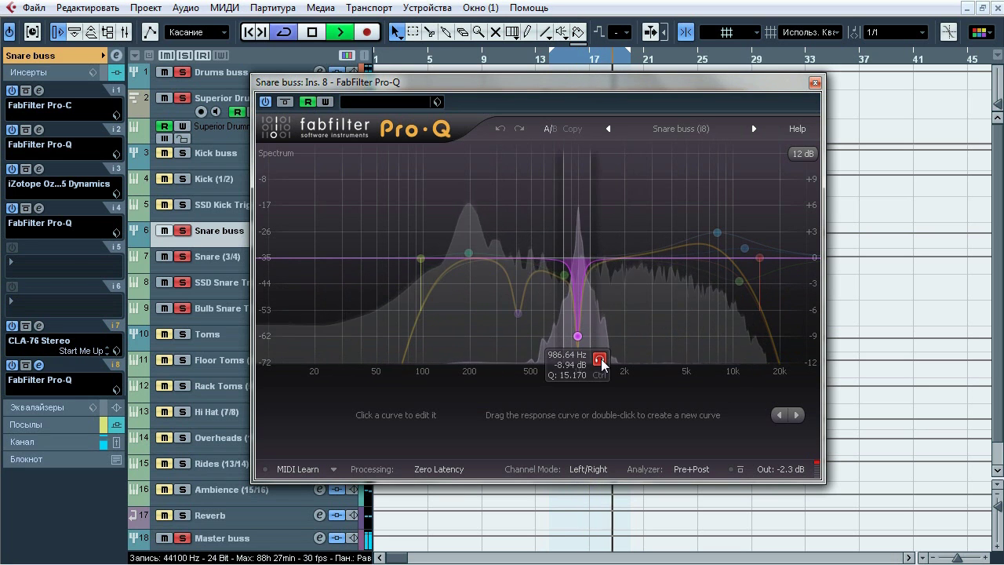
Step: Audition the eighth-slot Pro-Q's high bands near 7.9 and 10.9 kHz and its high cut near 14.7 kHz soloed
mouse_move(717, 232)
click(738, 199)
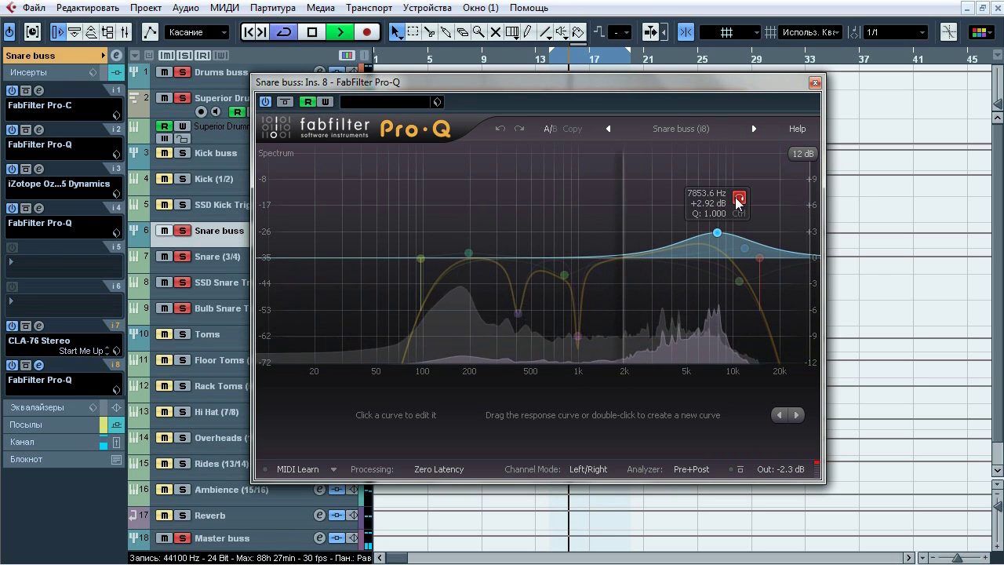
mouse_move(739, 283)
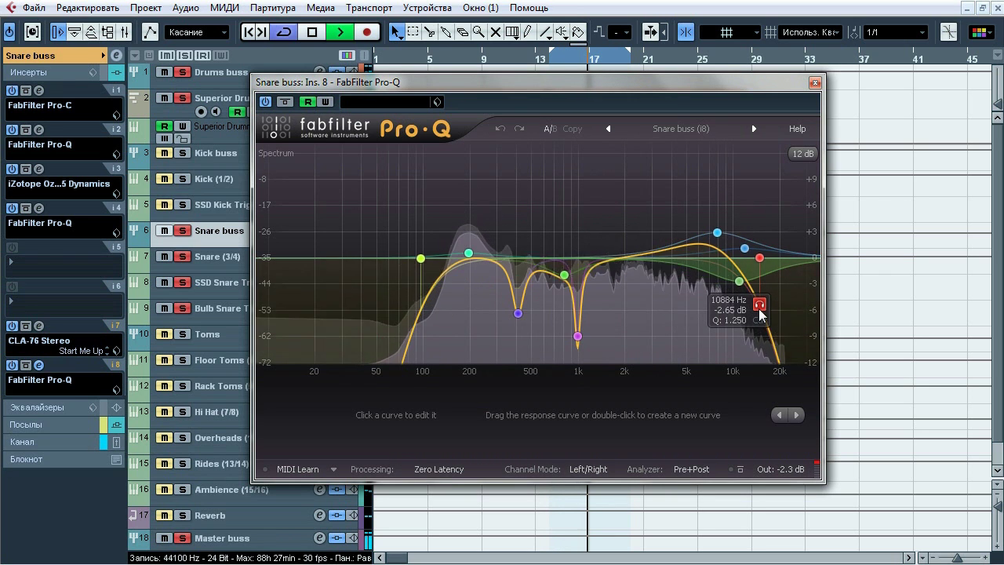
click(759, 307)
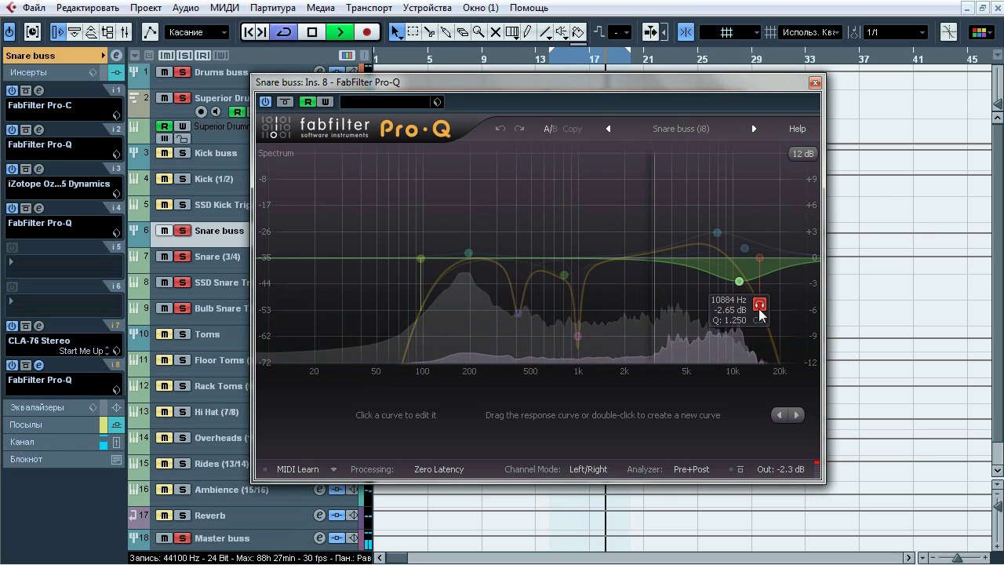
mouse_move(747, 249)
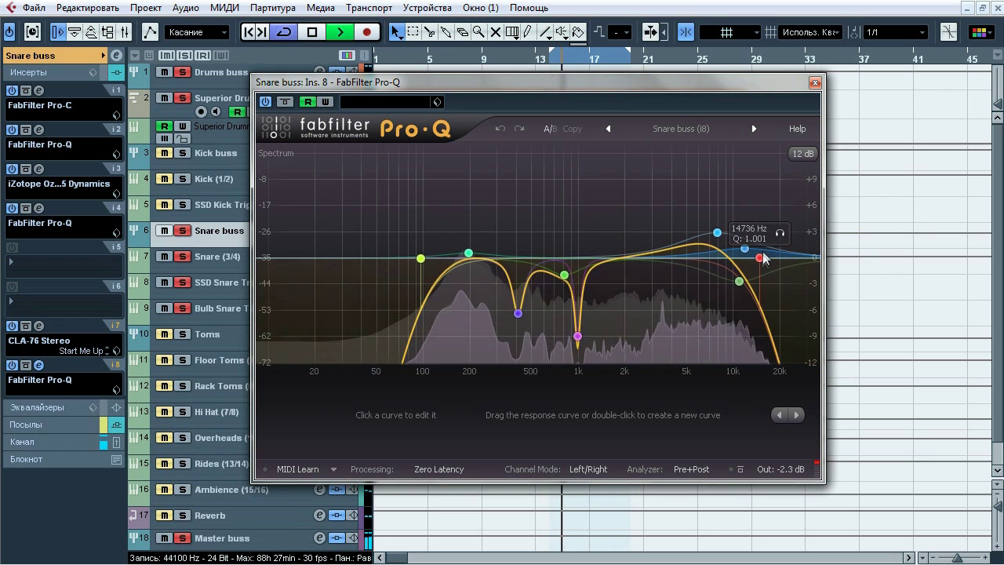
click(779, 233)
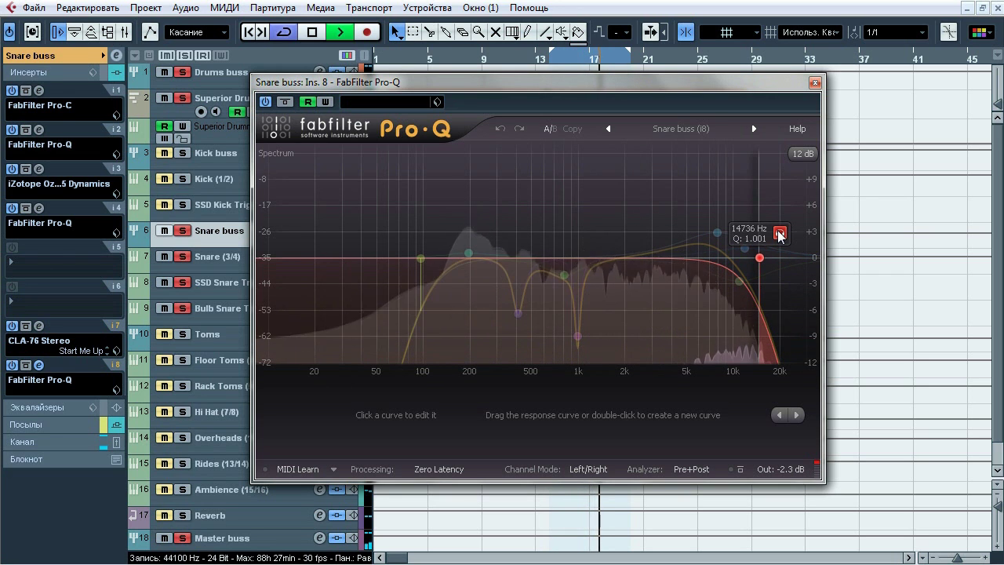
Step: Stop playback, close the eighth-slot Pro-Q, and display the Snare buss's sends
key(space)
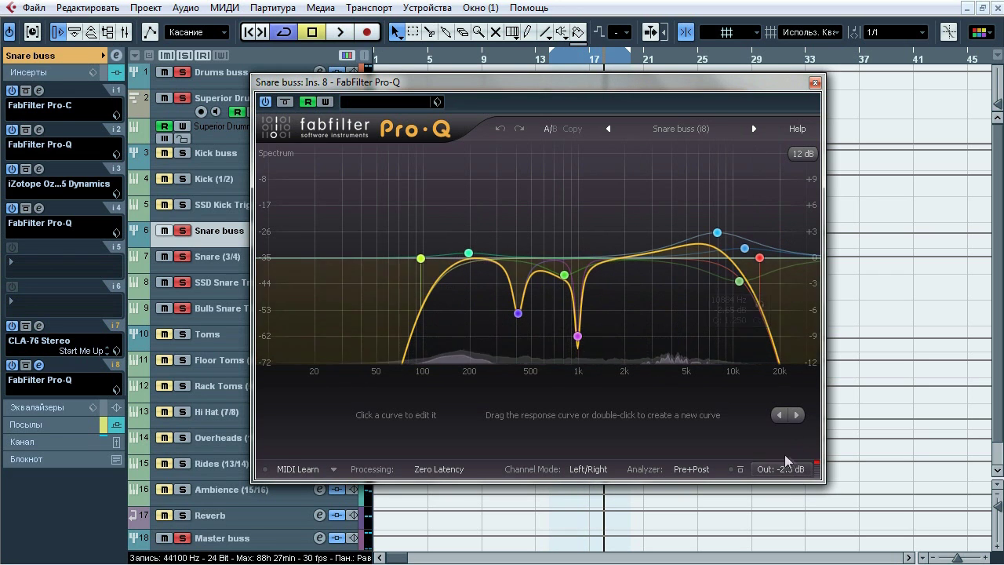
click(815, 81)
click(72, 424)
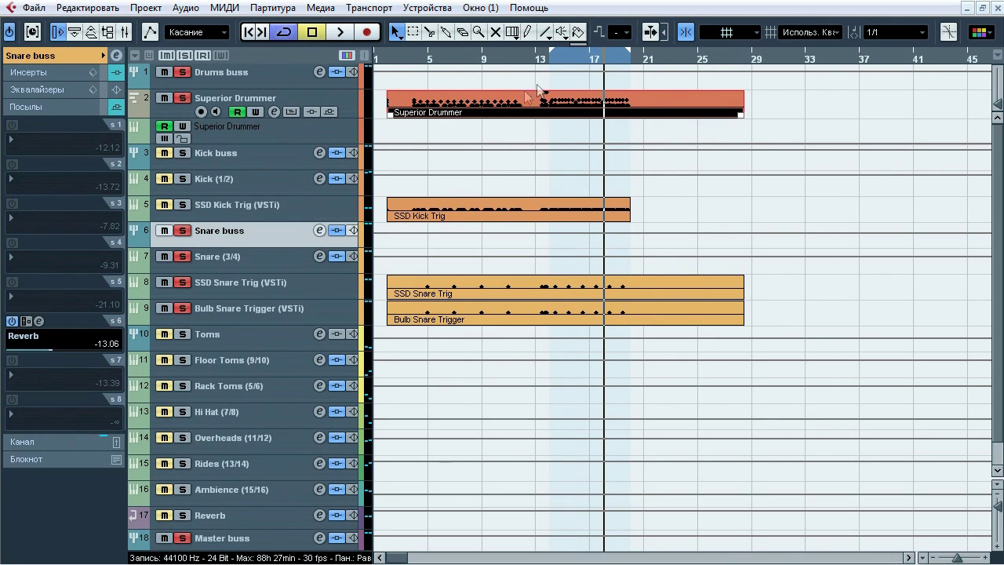
Step: Solo the Reverb channel alongside the Snare buss and compare the Snare buss's sends bypassed and active during playback
click(553, 60)
key(space)
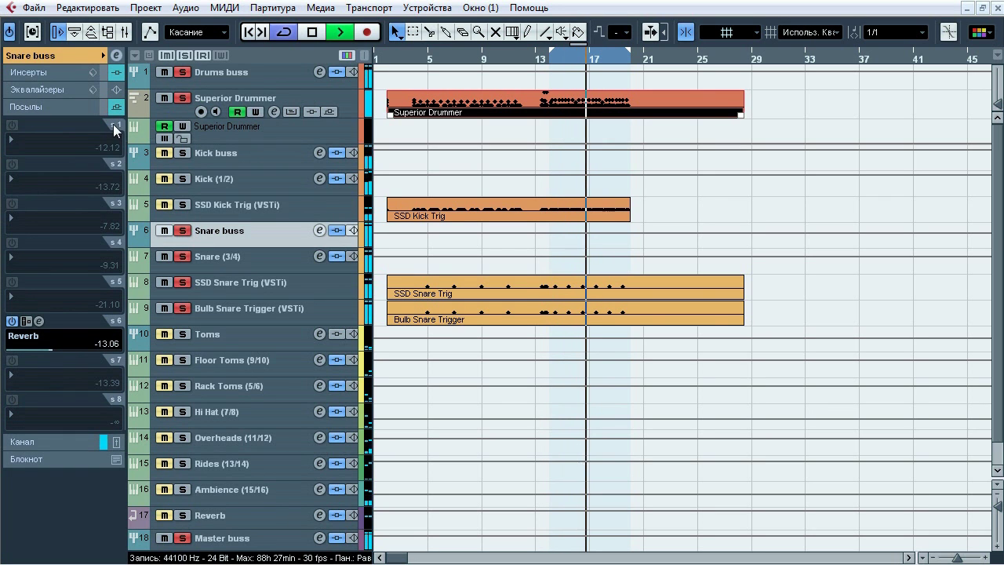
click(186, 517)
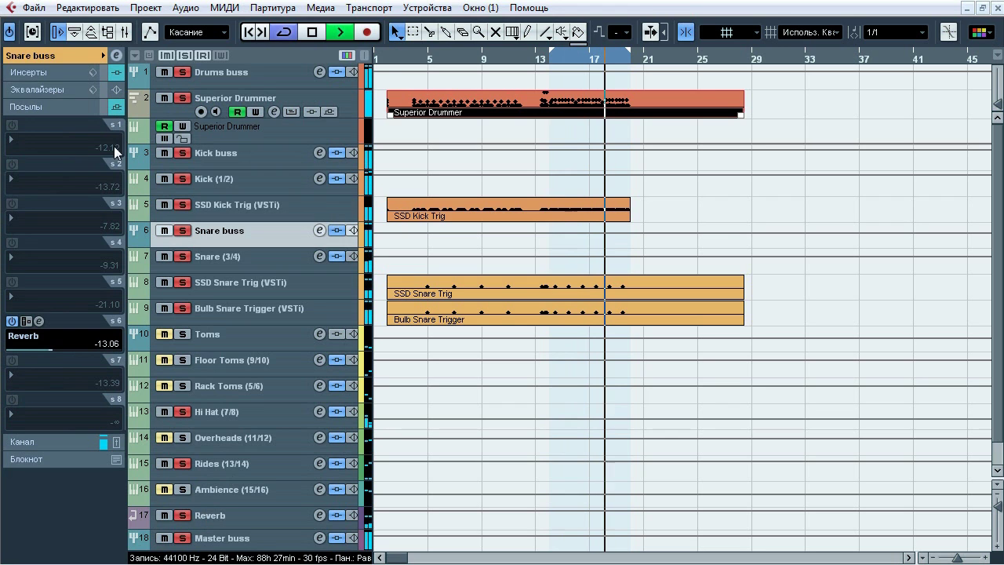
click(103, 109)
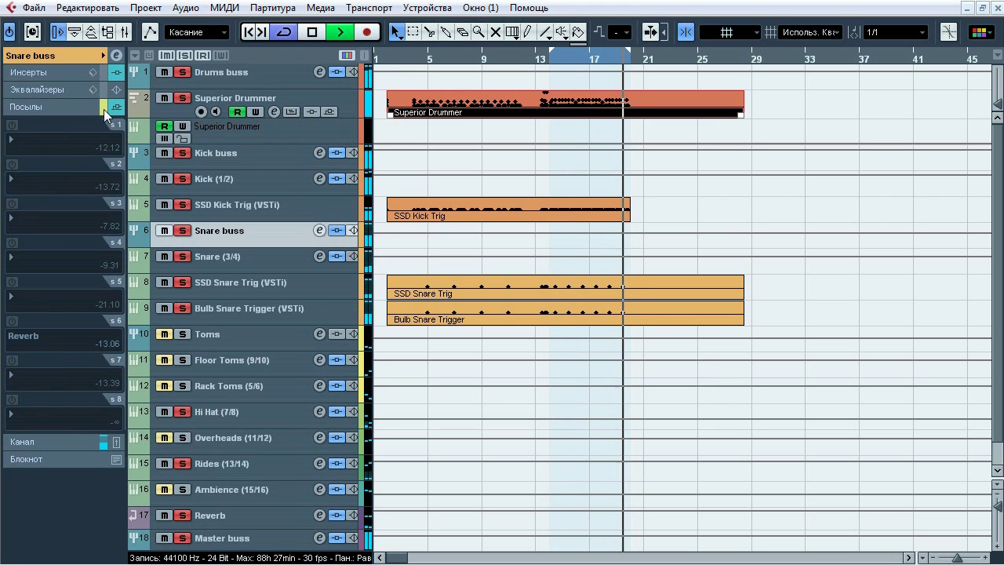
click(104, 109)
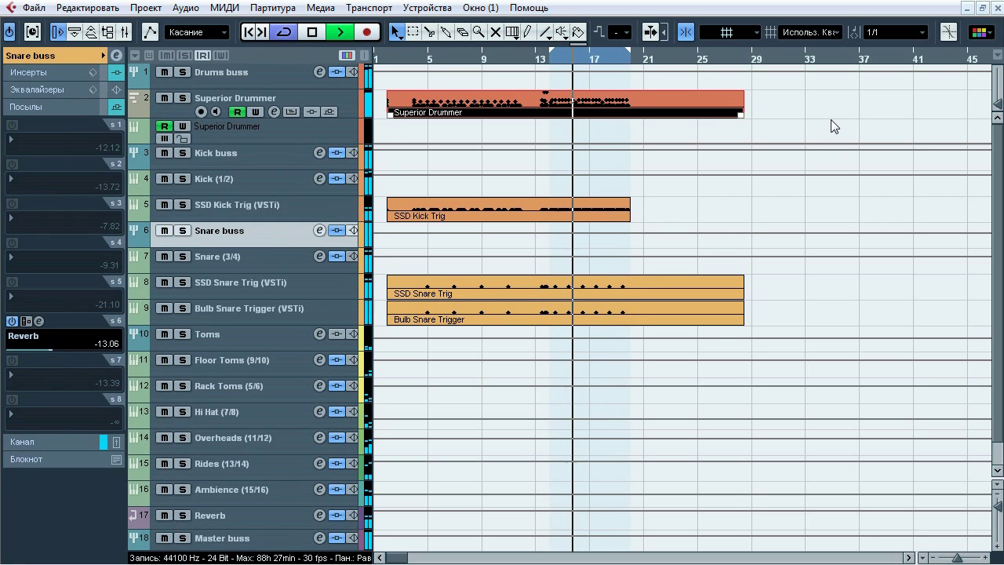
key(space)
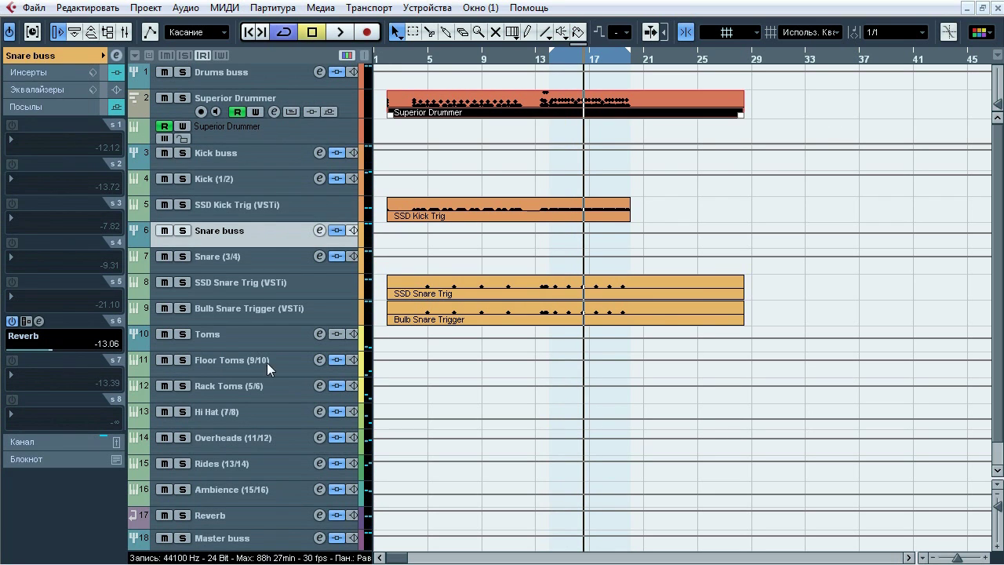
Step: Select the Floor Toms (9/10) track and inspect its Black 76, Oxford Inflator, Pro-Q, and NLS Channel inserts one by one
click(70, 59)
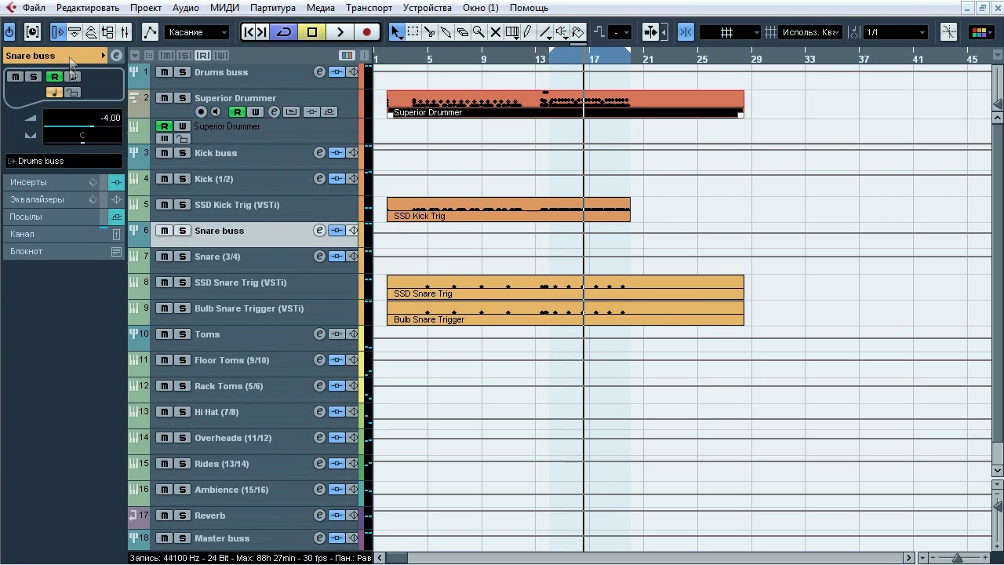
click(273, 365)
click(66, 185)
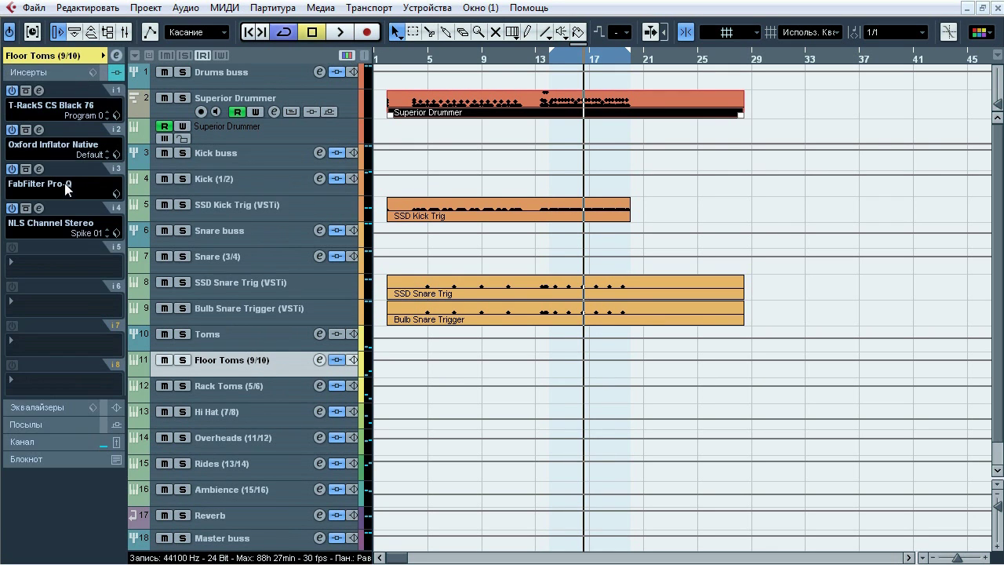
click(38, 91)
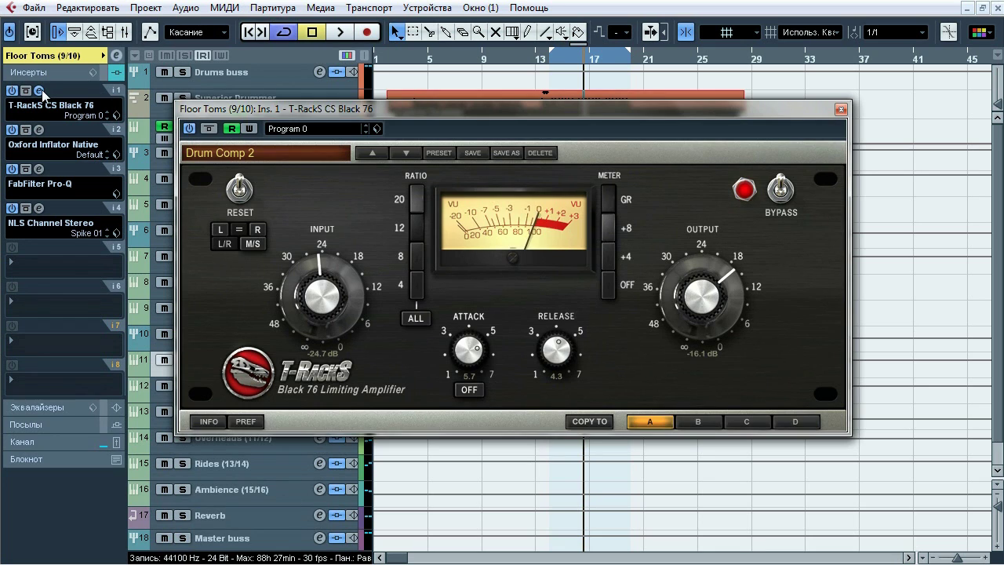
click(39, 91)
click(38, 129)
click(38, 130)
click(39, 168)
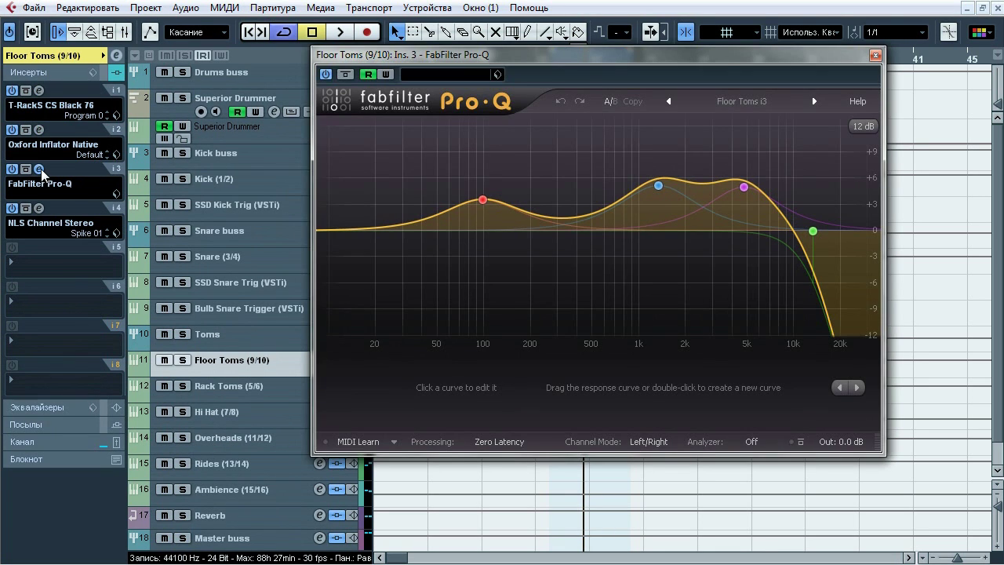
click(39, 169)
click(39, 208)
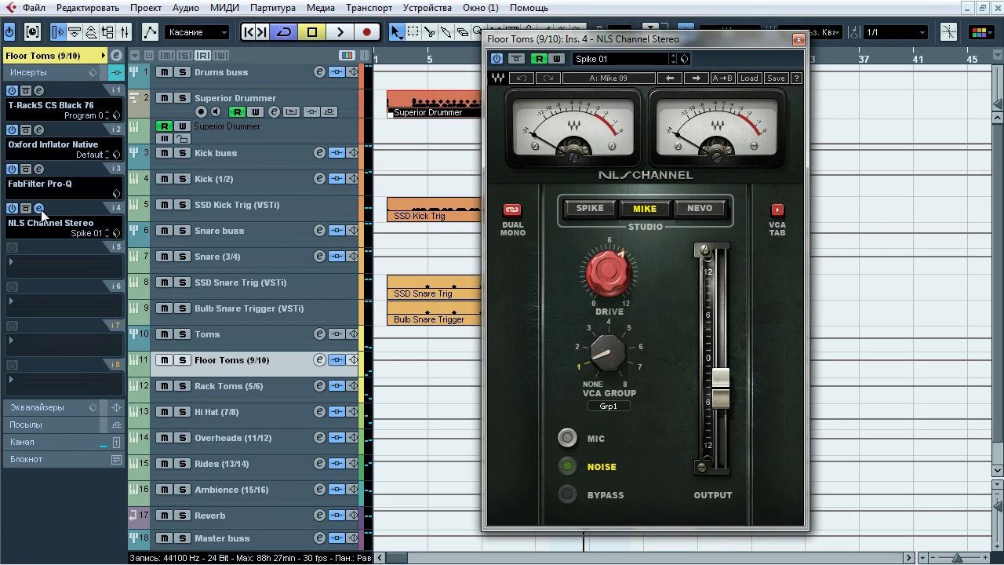
click(40, 209)
Step: Select the Rack Toms (5/6) track and inspect its Black 76, Oxford Inflator, Pro-Q, and NLS Channel inserts one by one
click(230, 392)
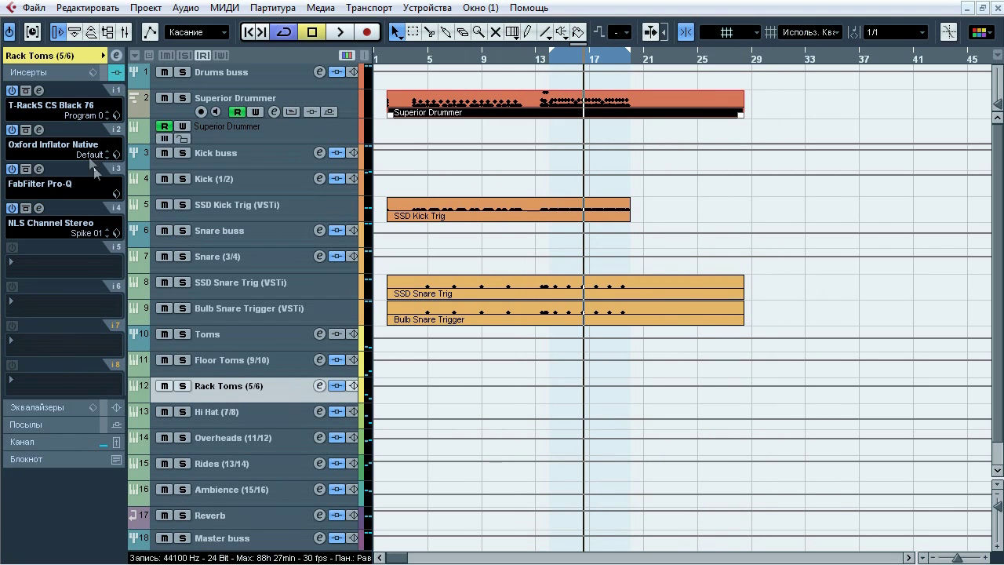
click(39, 91)
click(38, 91)
click(38, 130)
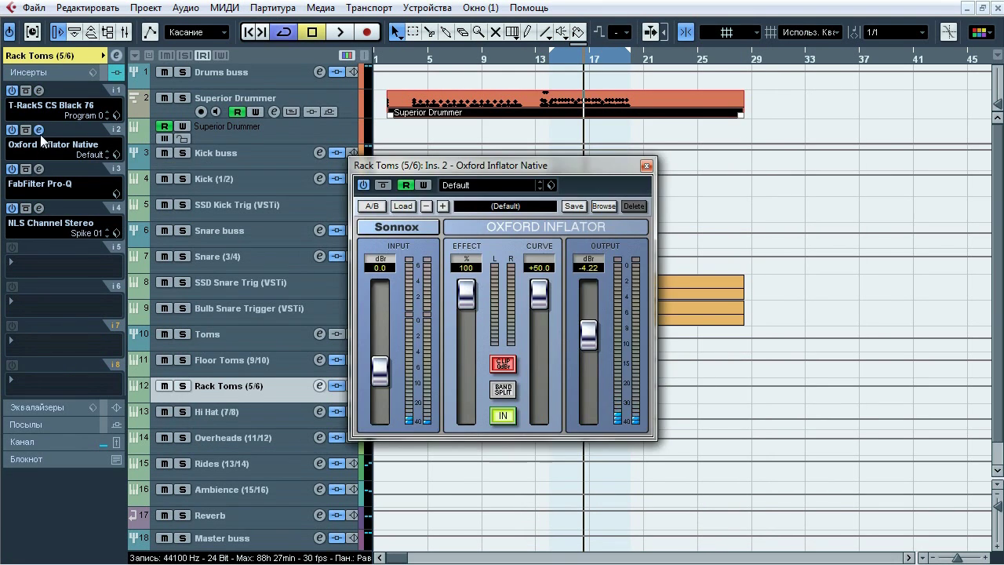
click(39, 132)
click(41, 168)
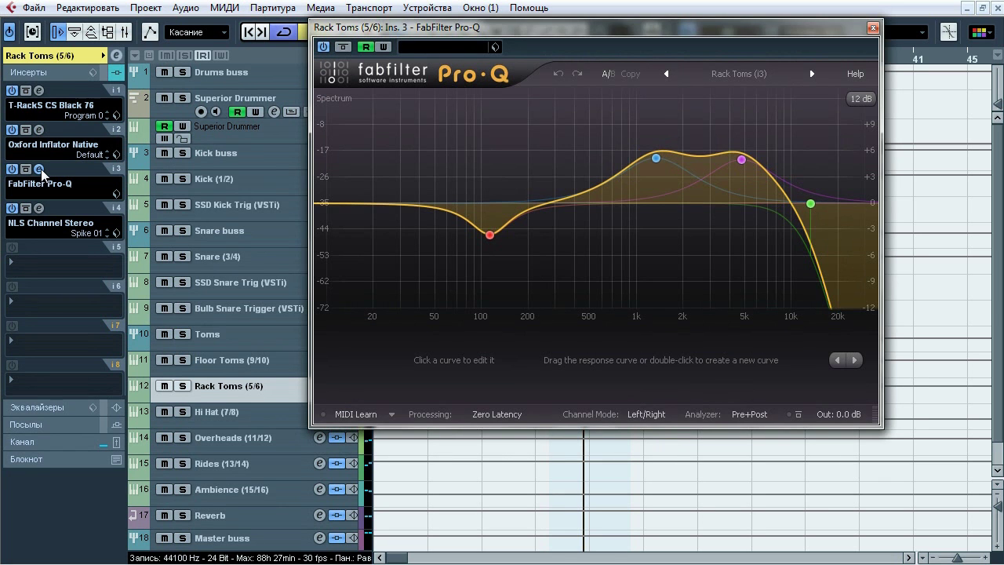
click(41, 169)
click(39, 209)
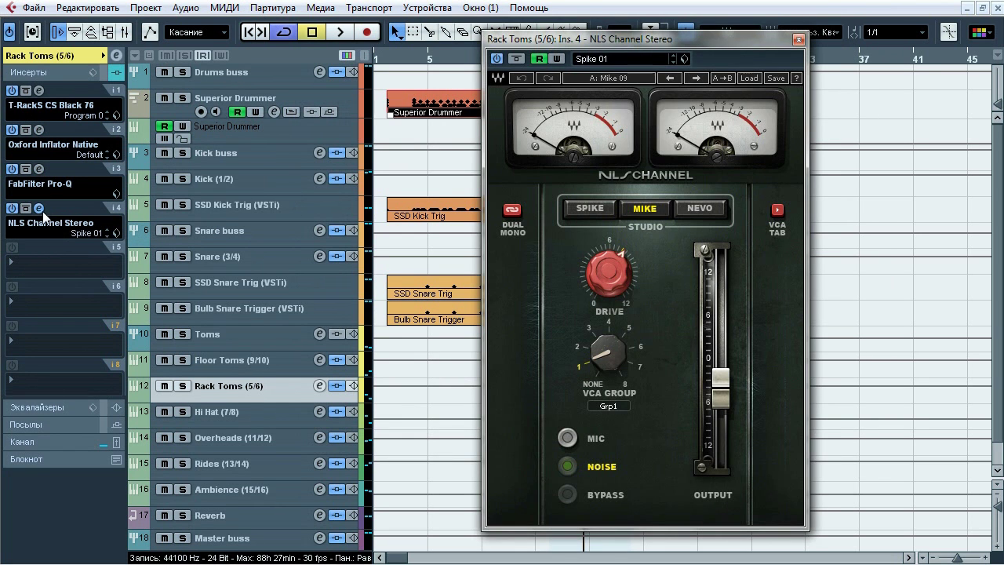
click(39, 209)
Step: Check the channel settings and output routing of both toms tracks, and the Toms group's routing and insert slots
click(66, 69)
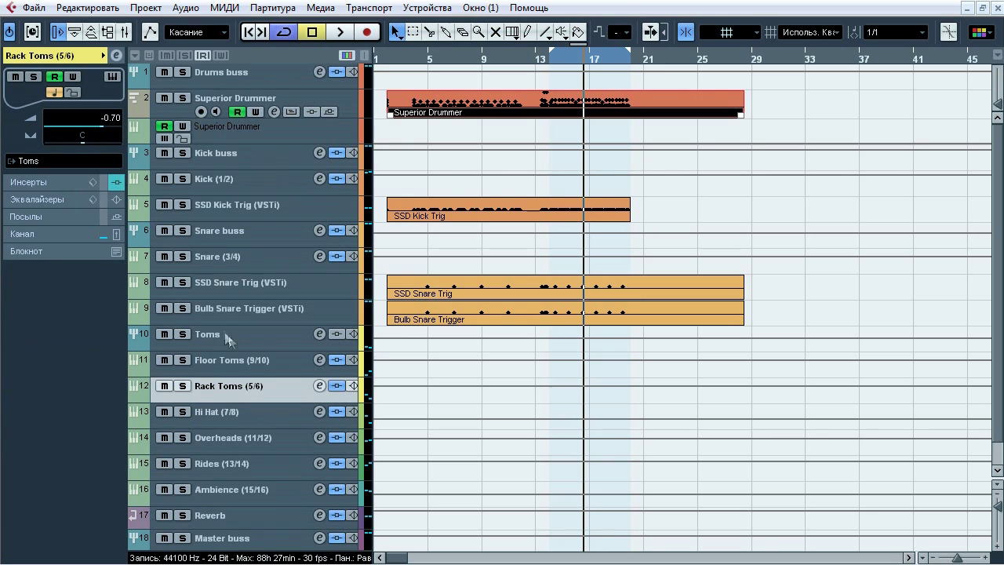
key(Up)
ctrl+click(251, 393)
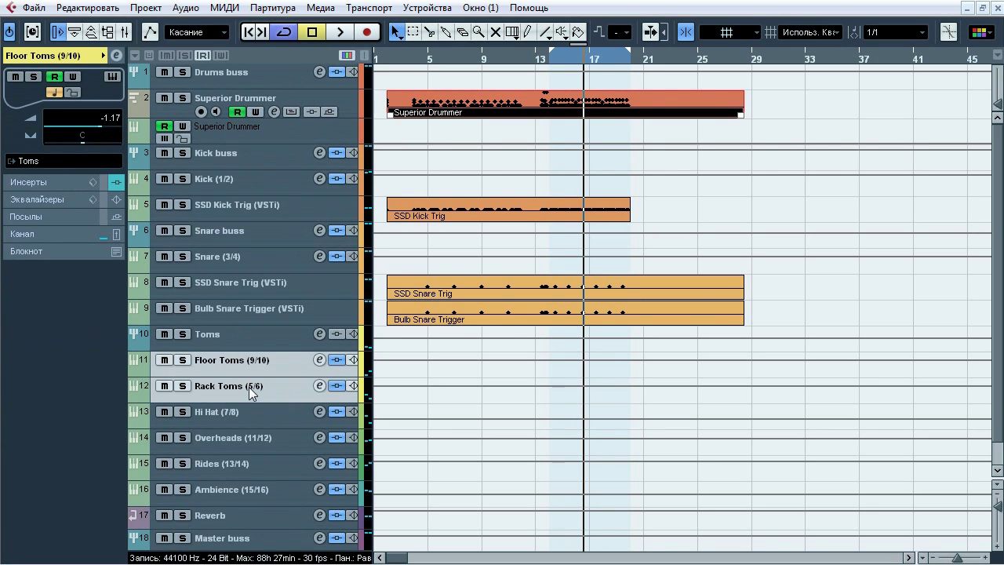
click(232, 335)
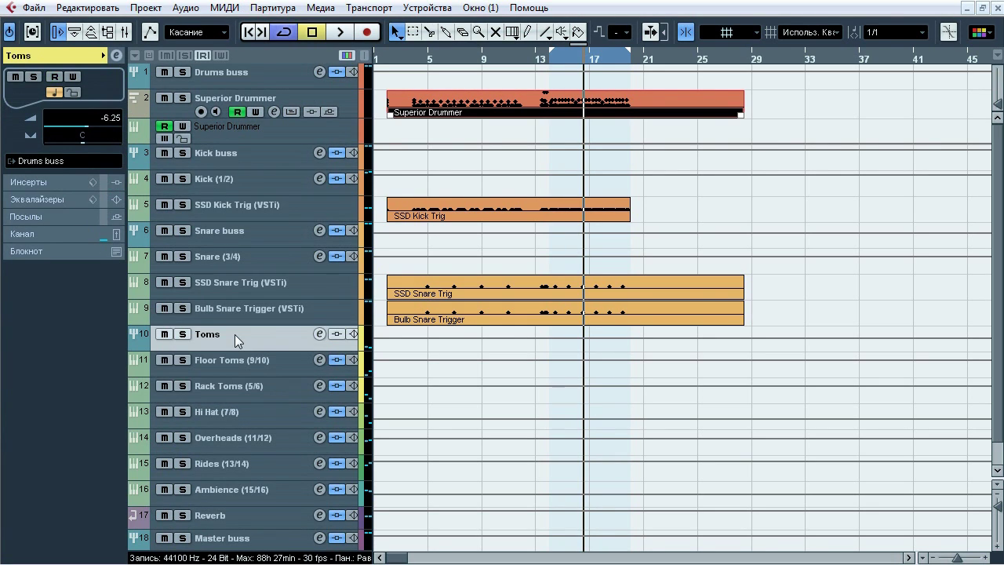
click(64, 182)
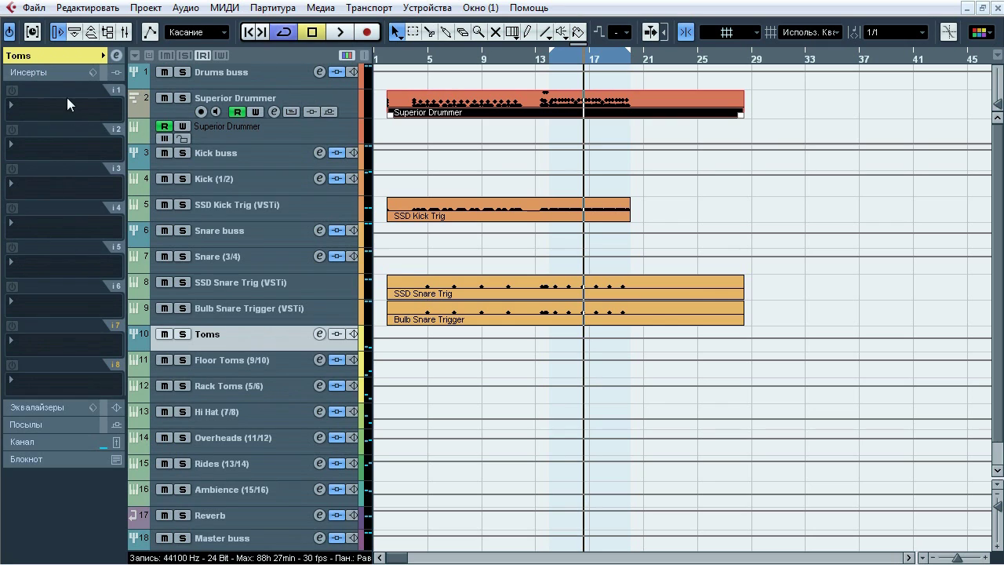
click(77, 57)
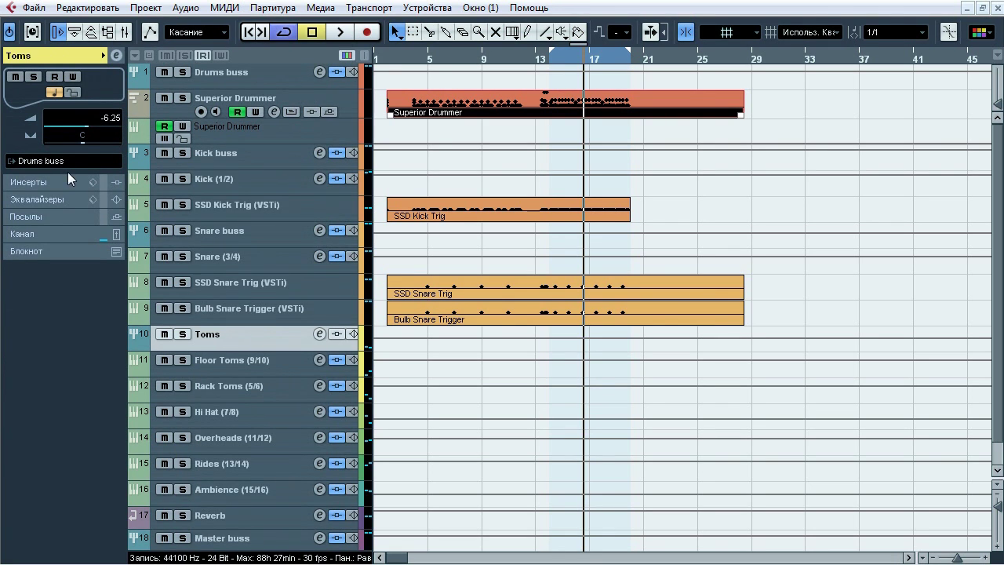
Step: Select the Hi Hat (7/8) track and open the Superior Drummer part in the drum editor
click(254, 412)
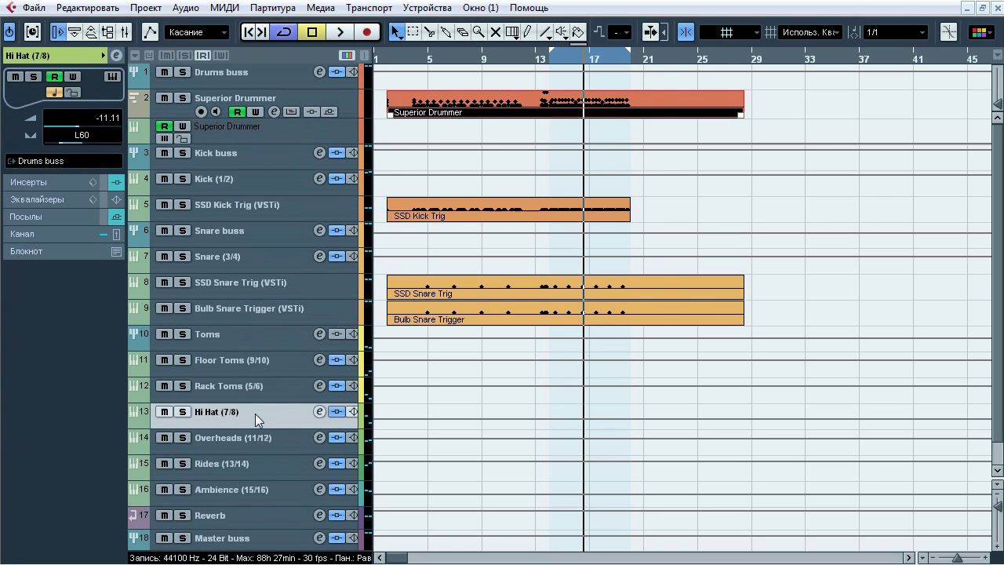
drag(655, 62, 627, 41)
double_click(671, 101)
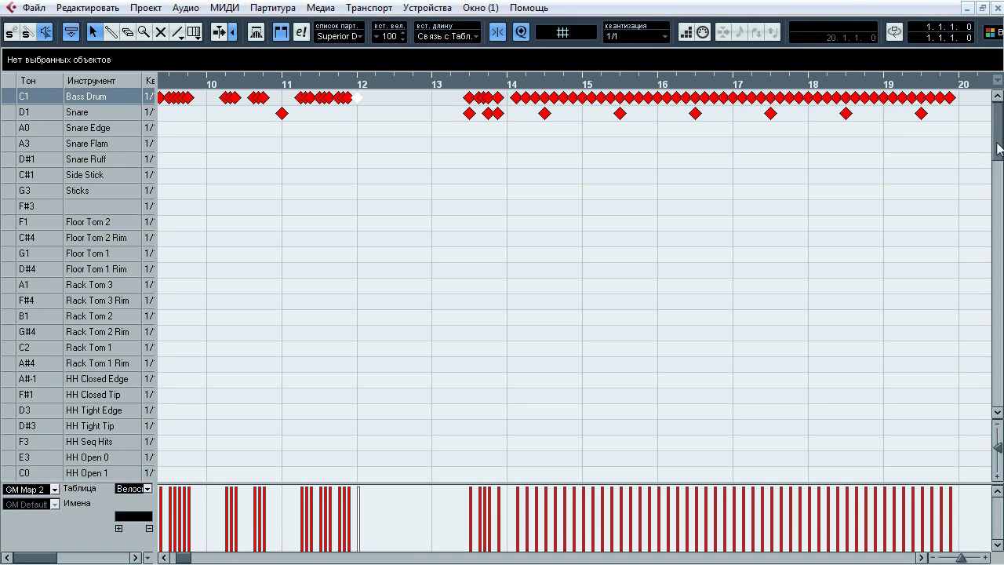
Step: Set the quantize value to 1/4 and enter four quarter-note HH Open 5 hits across bar 22
scroll(938, 198, down, 5)
click(651, 35)
click(652, 74)
drag(961, 557, 962, 559)
drag(575, 258, 634, 259)
right_click(666, 358)
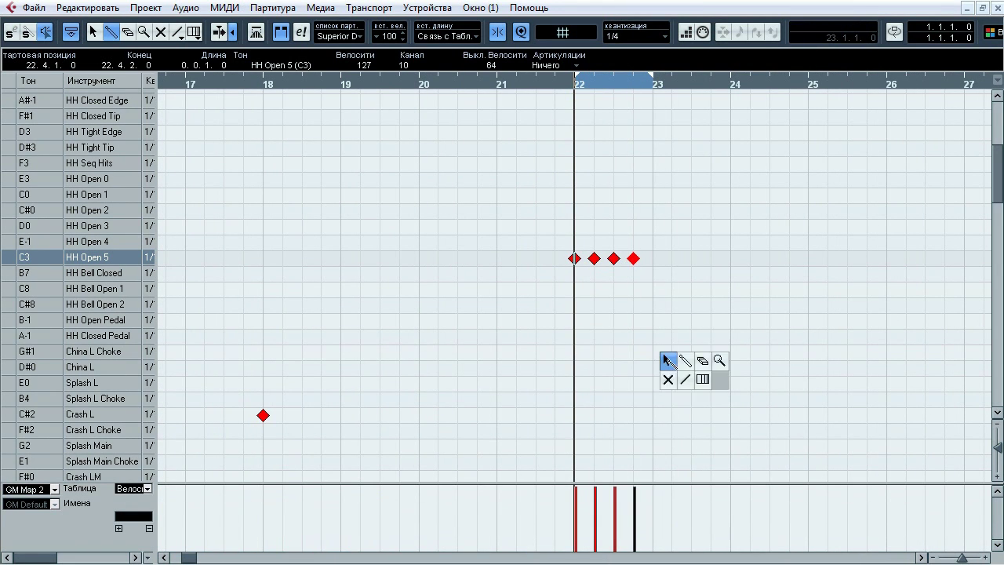
click(666, 359)
Step: Play the new hi-hat pattern looped over bar 22 and return to the project window with playback running
key(space)
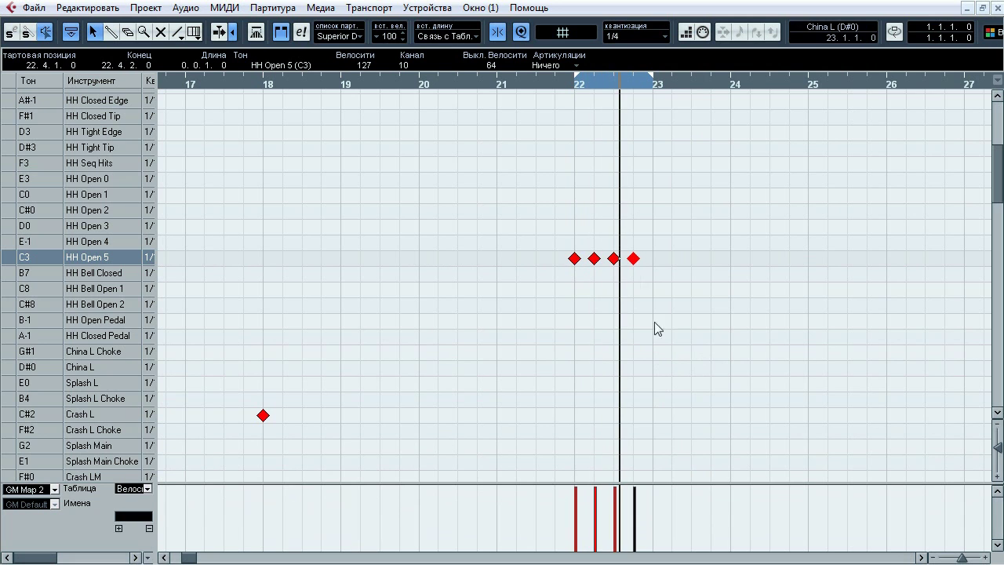
click(575, 88)
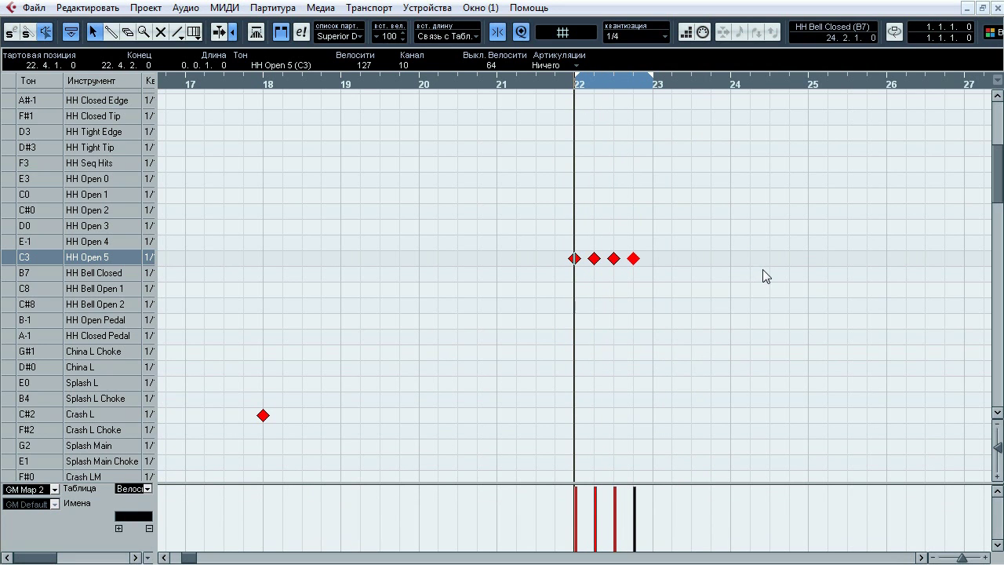
key(Return)
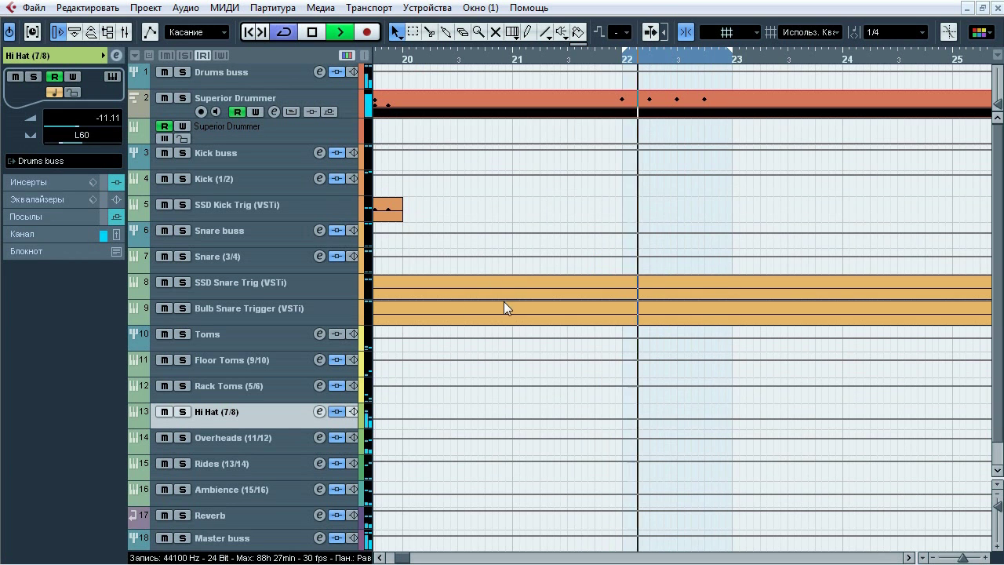
Step: Bypass the Hi Hat's sends and compare its inserts active and bypassed during playback, leaving all the inserts bypassed
click(49, 183)
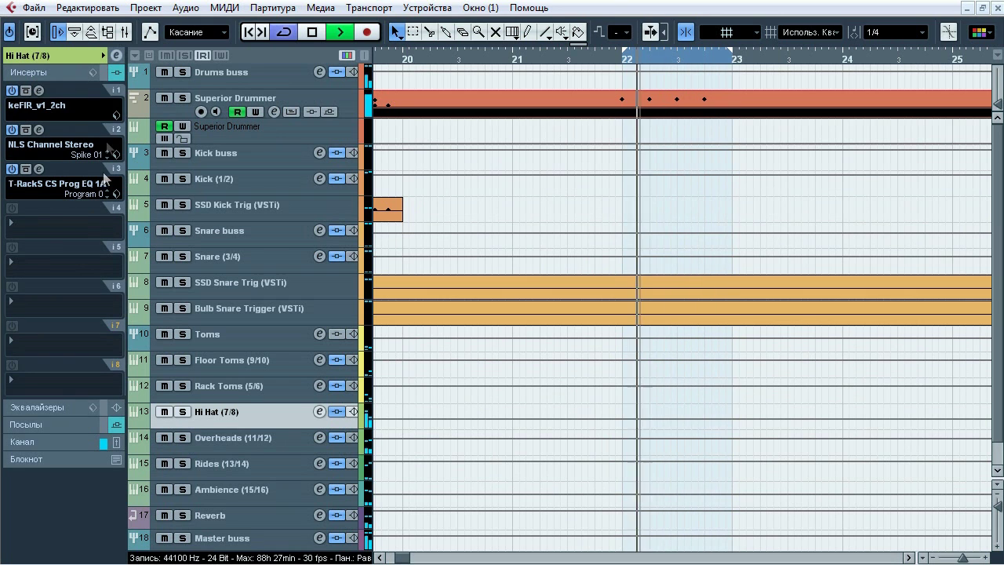
click(104, 74)
click(103, 74)
click(103, 426)
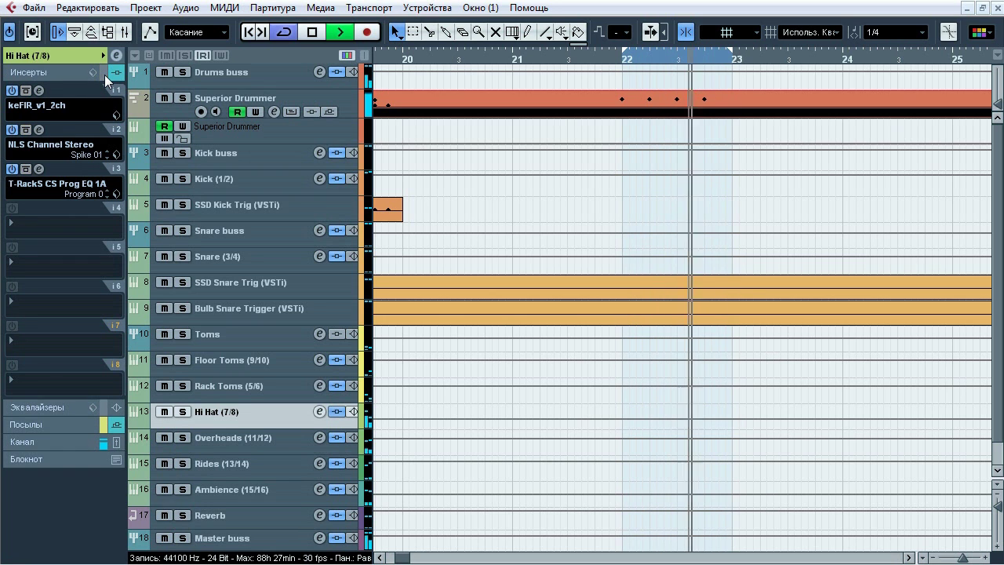
click(104, 75)
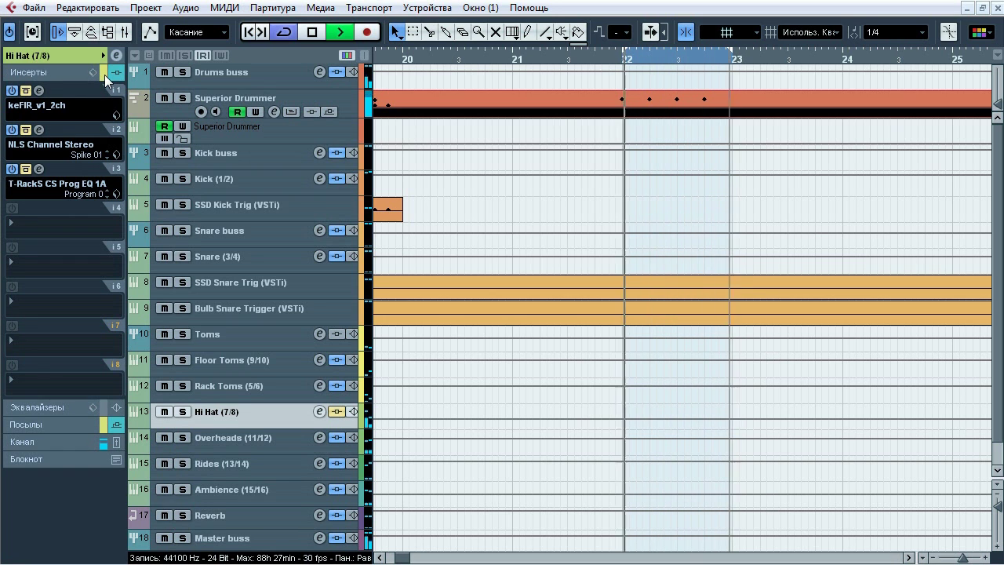
key(space)
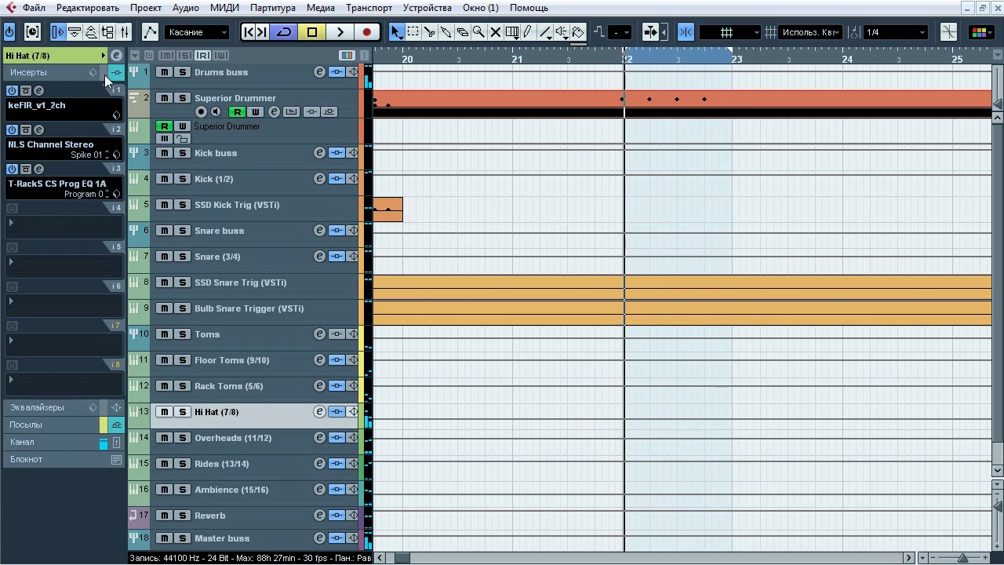
click(104, 75)
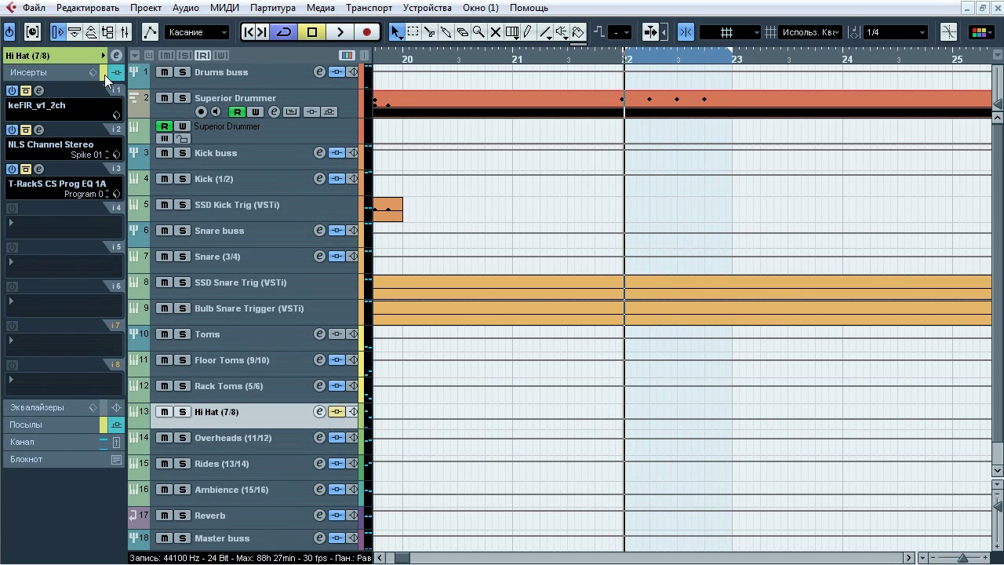
Step: Open the Hi Hat's first-slot keFIR, compare it bypassed and active during playback, and leave it active with playback stopped
click(39, 91)
drag(403, 225, 411, 165)
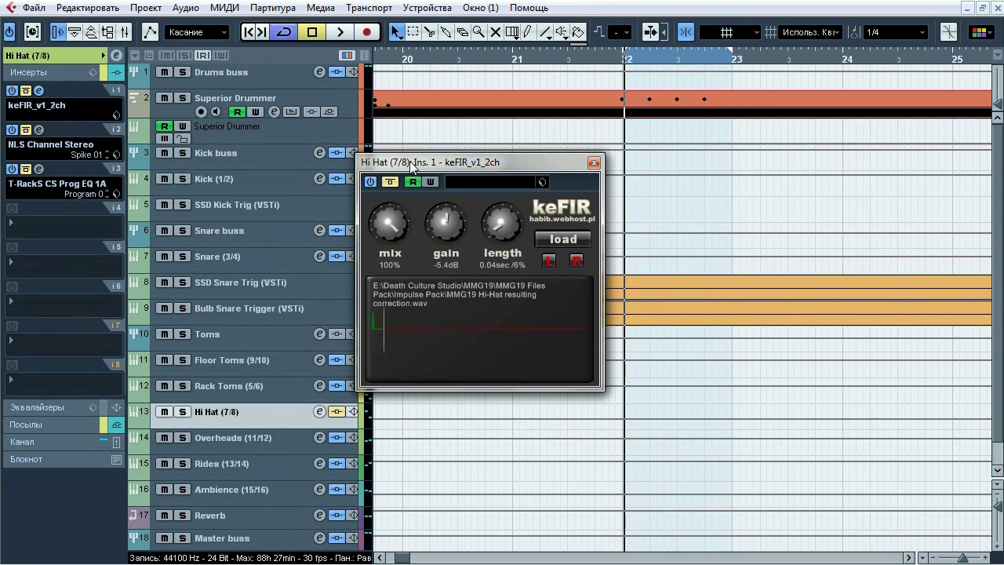
key(space)
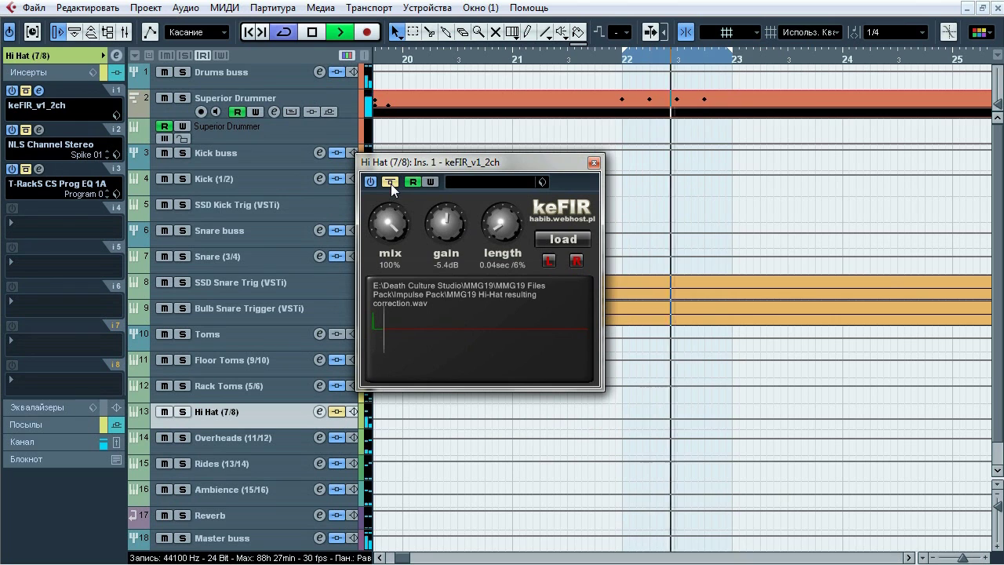
click(391, 184)
click(391, 184)
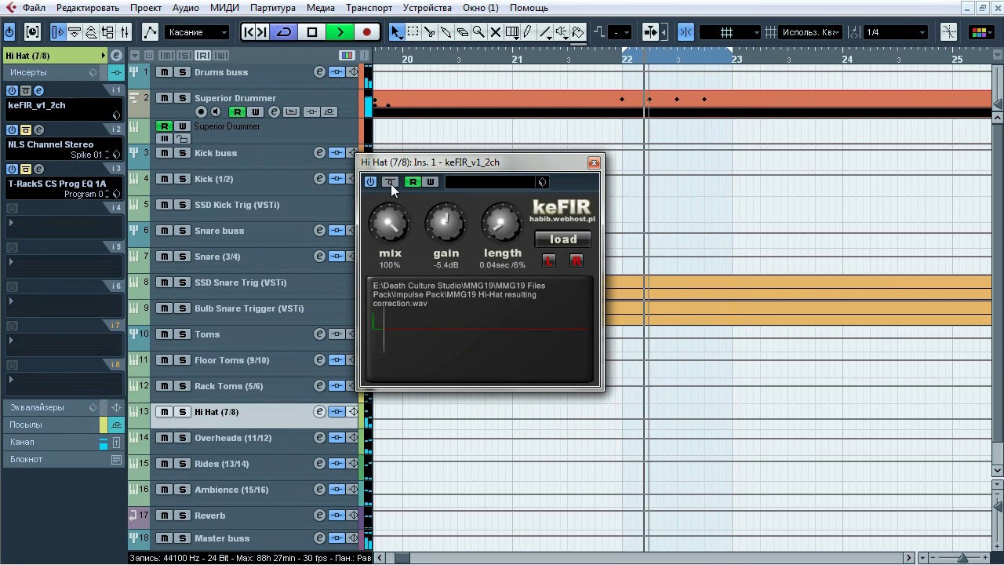
click(391, 184)
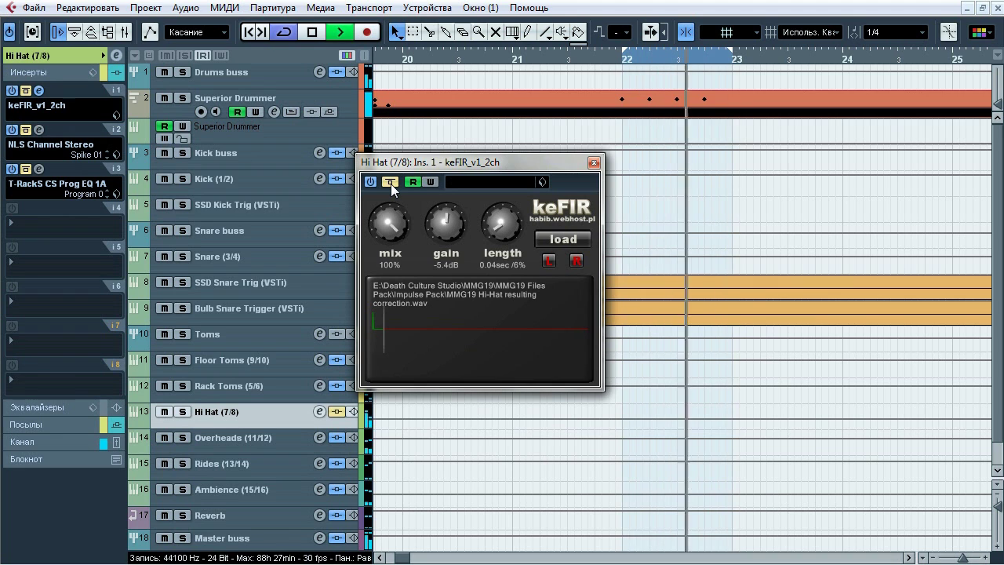
key(space)
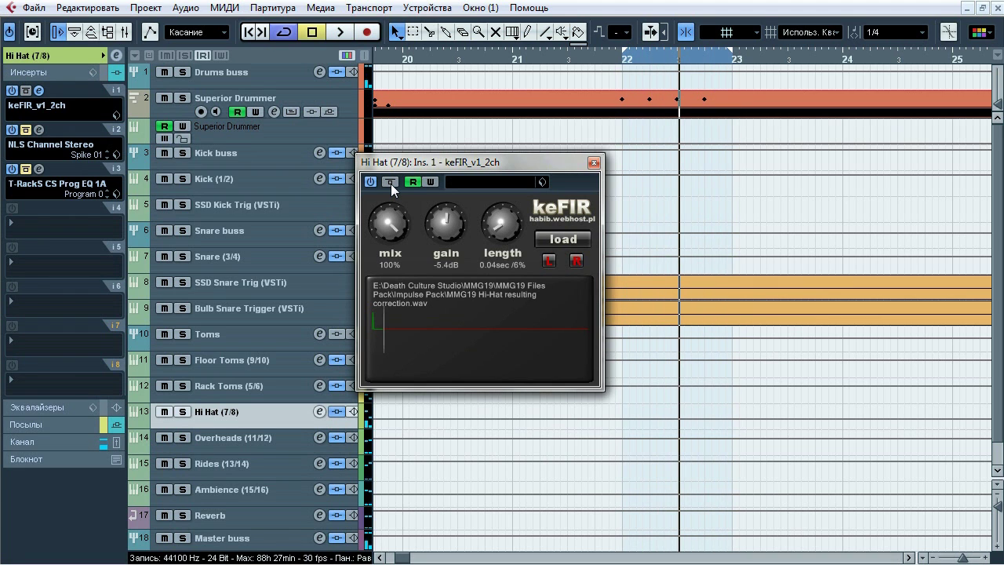
Step: Open the Hi Hat's NLS Channel Stereo insert, compare it bypassed and active during playback, and leave it active with playback stopped
click(594, 162)
click(39, 130)
drag(713, 48, 569, 61)
key(space)
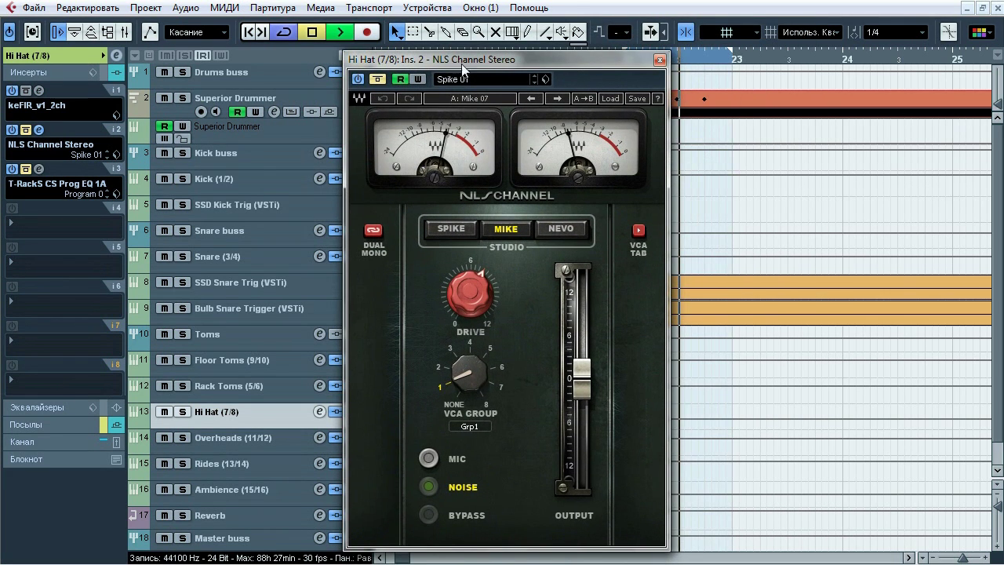
click(378, 79)
click(378, 78)
click(378, 78)
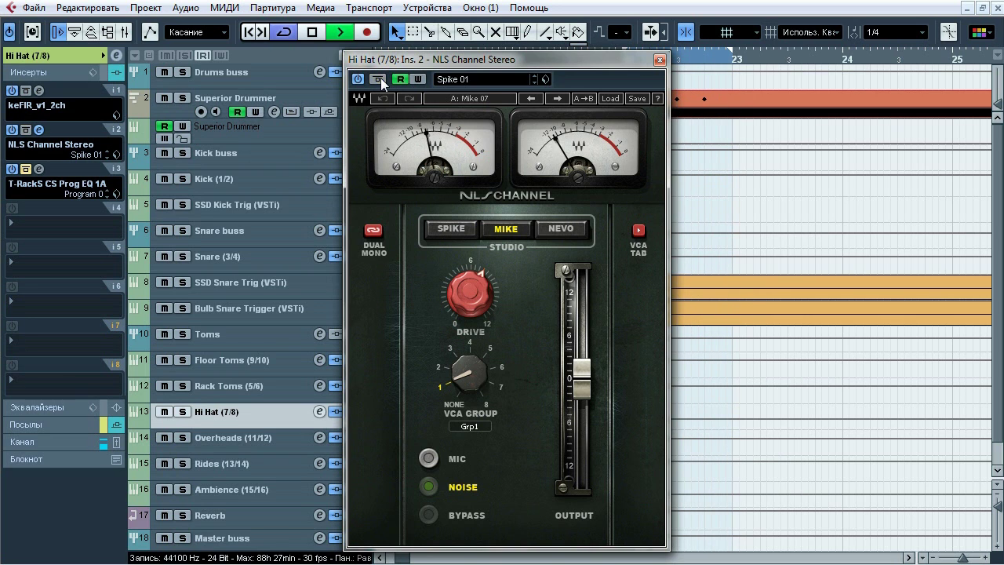
mouse_move(476, 285)
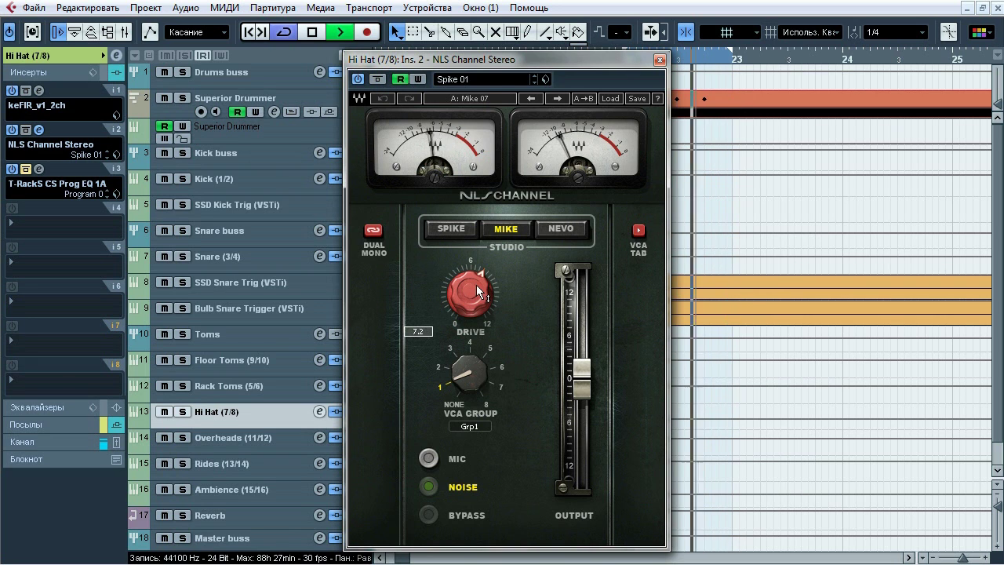
click(378, 79)
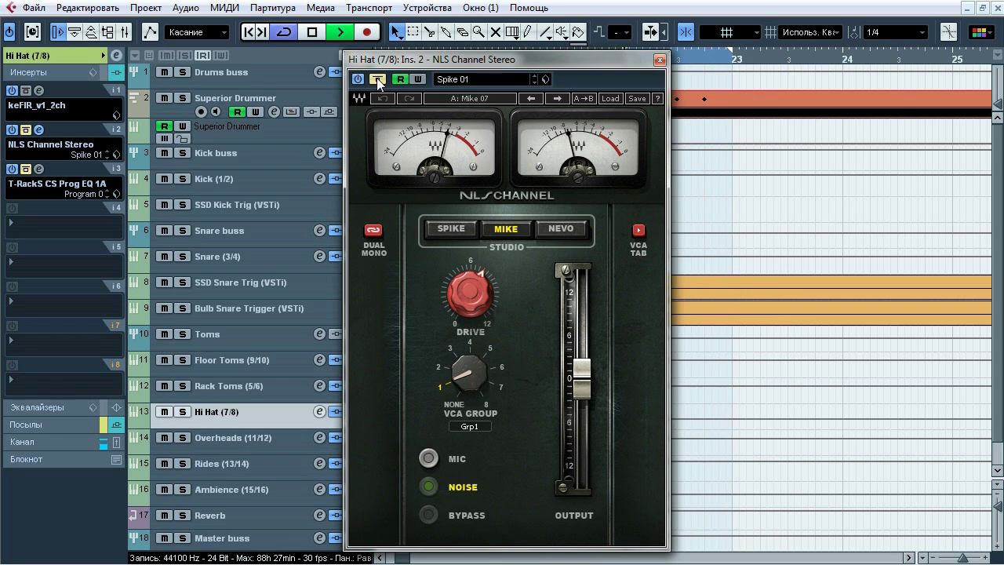
click(377, 79)
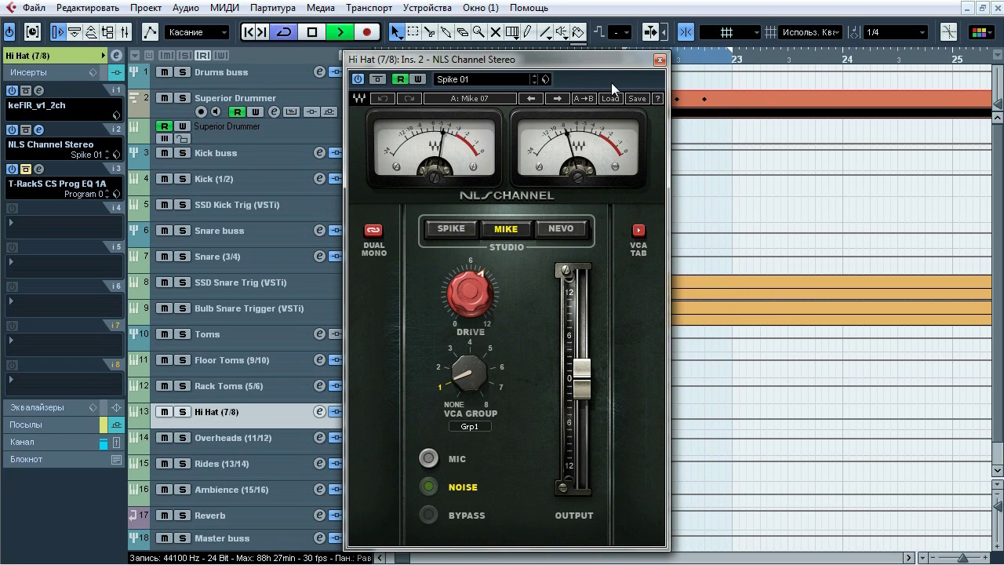
key(space)
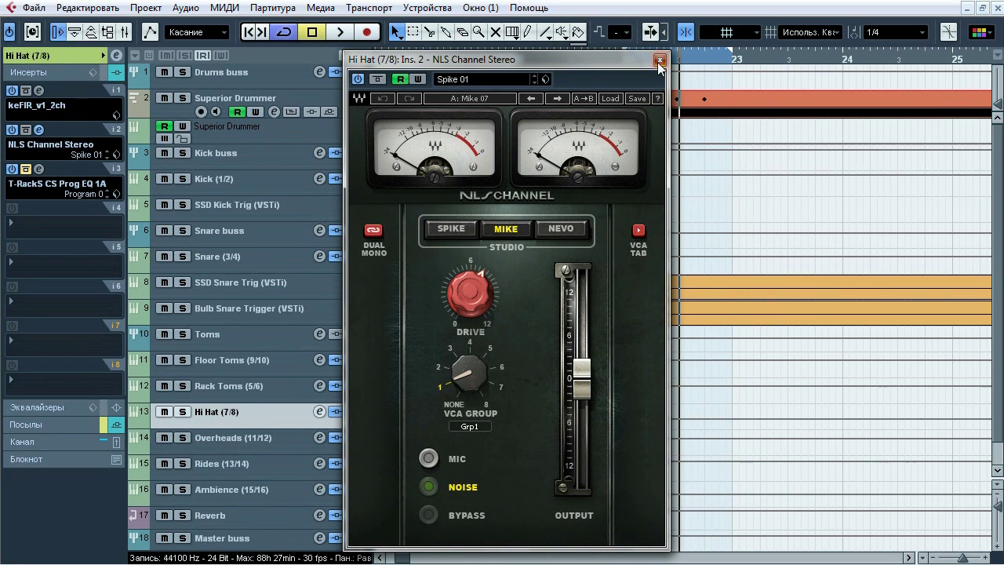
click(659, 59)
Step: Open the Hi Hat's T-RackS CS Prog EQ 1A, activate it during playback, and close it with playback stopped
click(39, 168)
drag(477, 62, 399, 102)
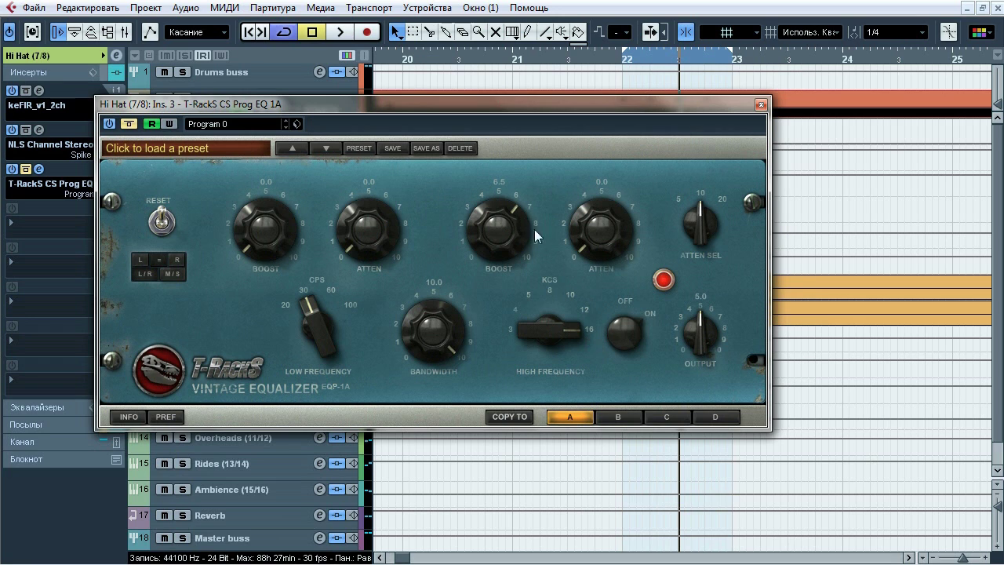
key(space)
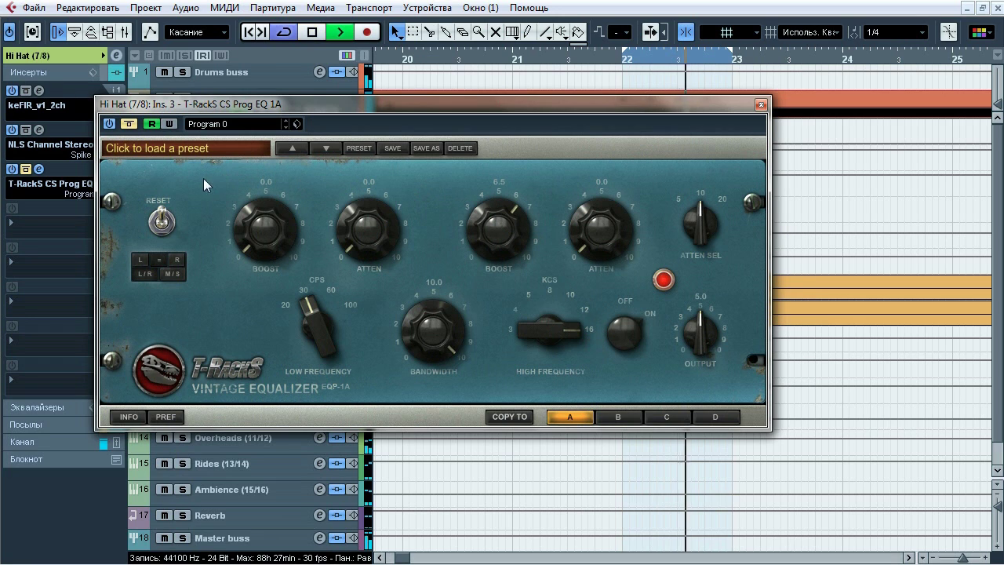
click(129, 124)
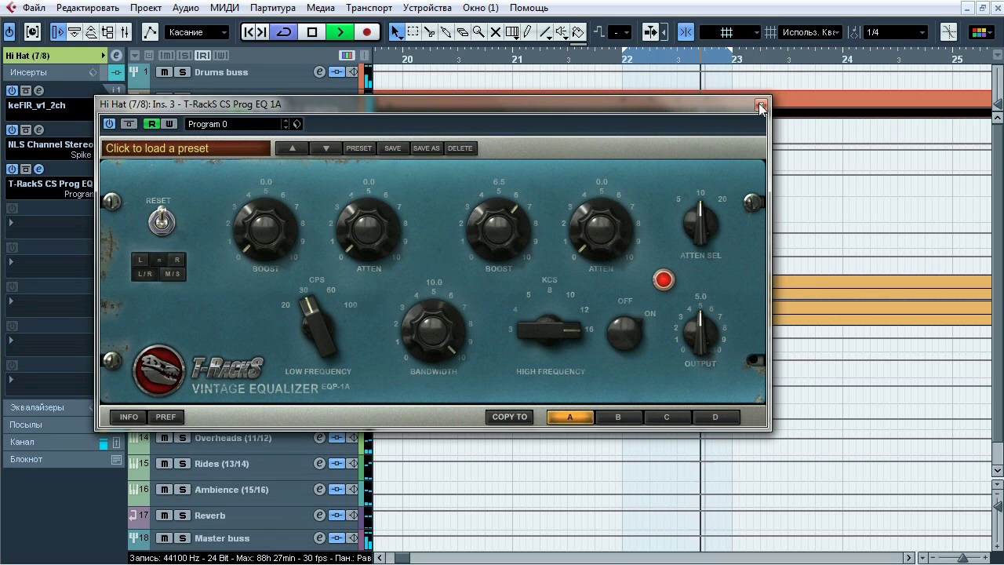
key(space)
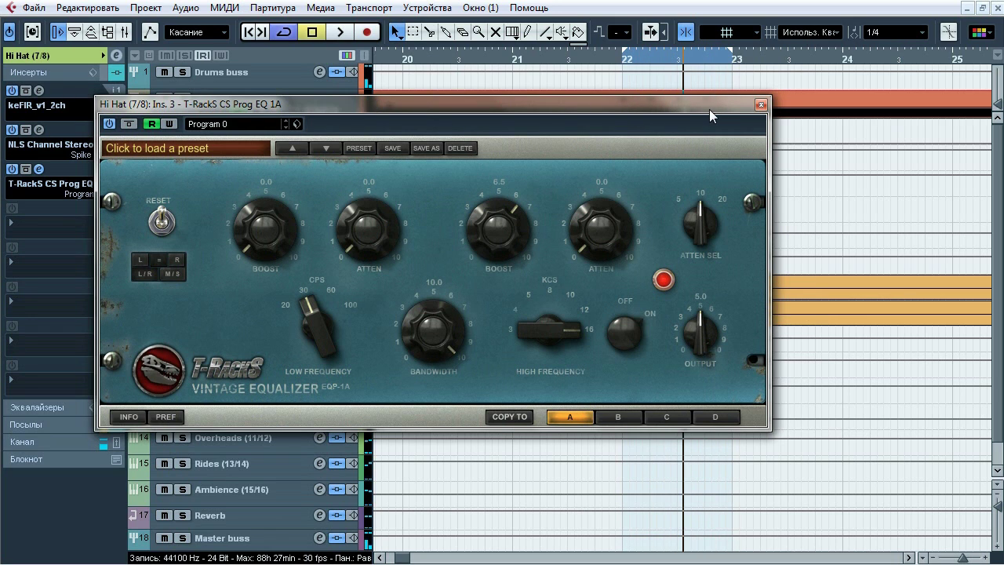
click(760, 105)
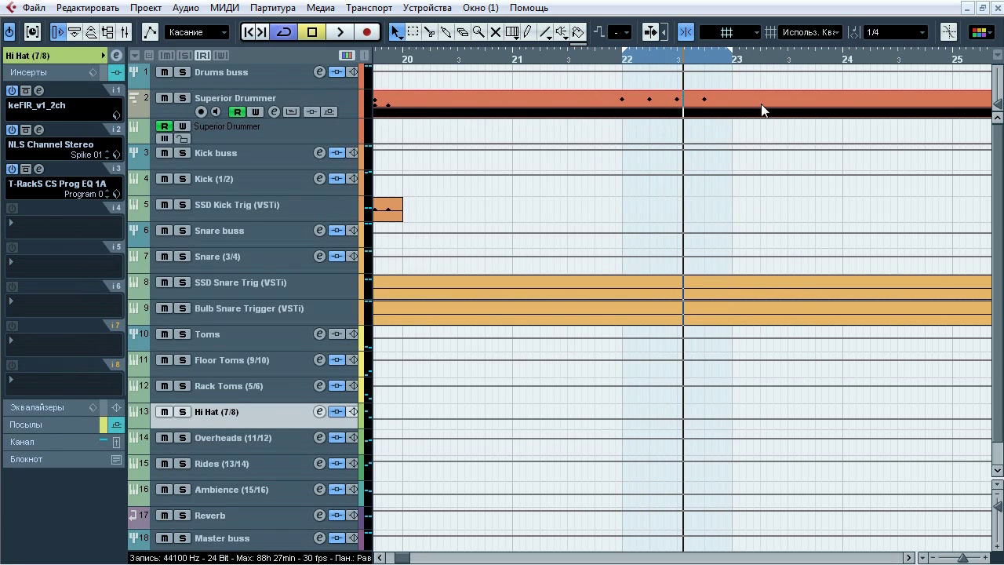
Step: Reactivate the Hi Hat's sends and compare its Reverb send on and off during playback, leaving the send on
click(45, 424)
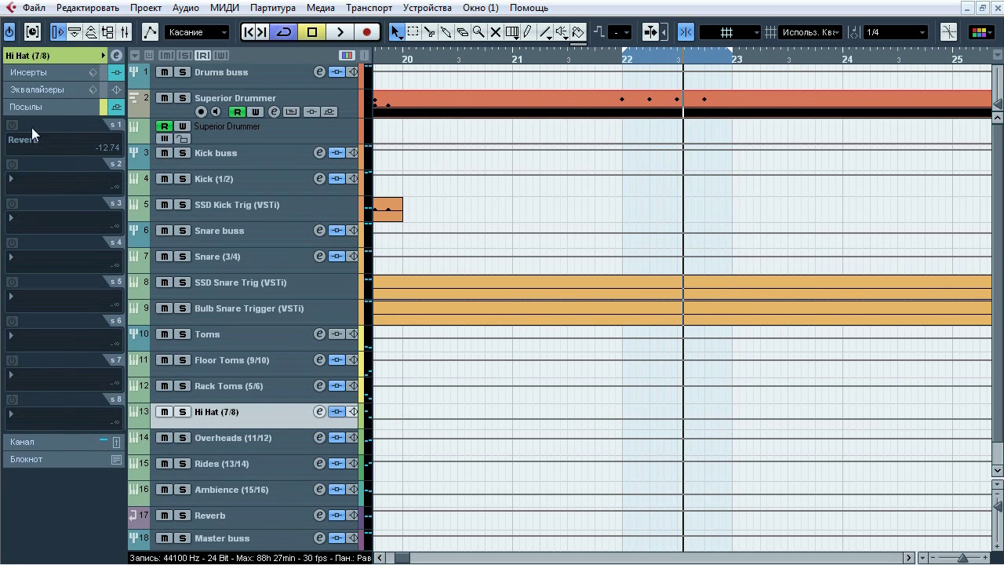
click(104, 111)
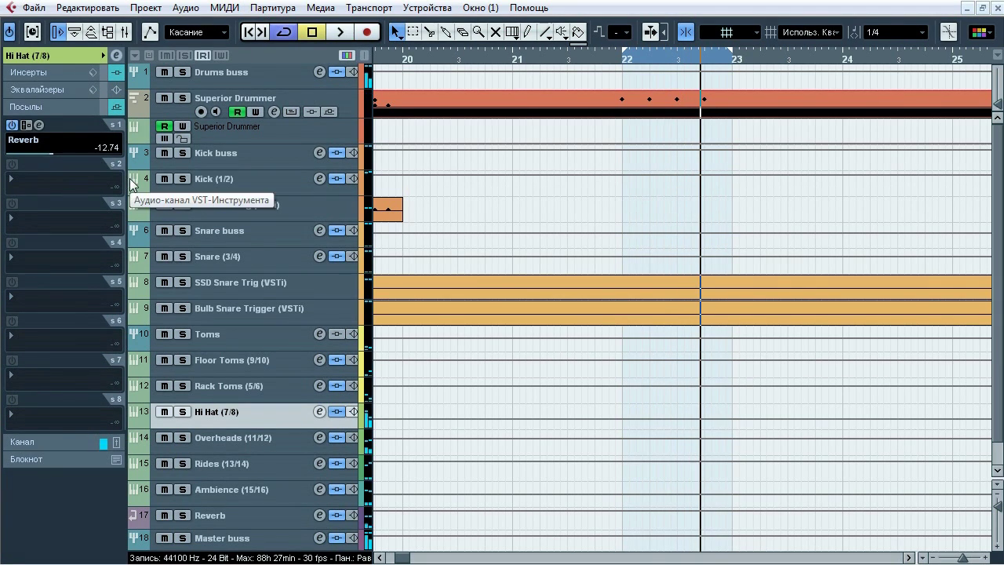
key(space)
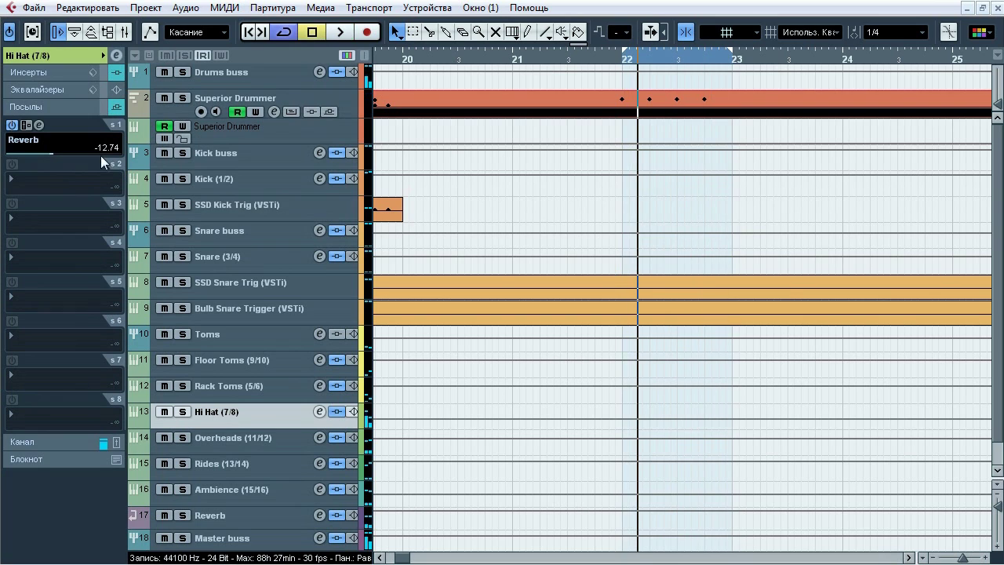
click(12, 126)
key(space)
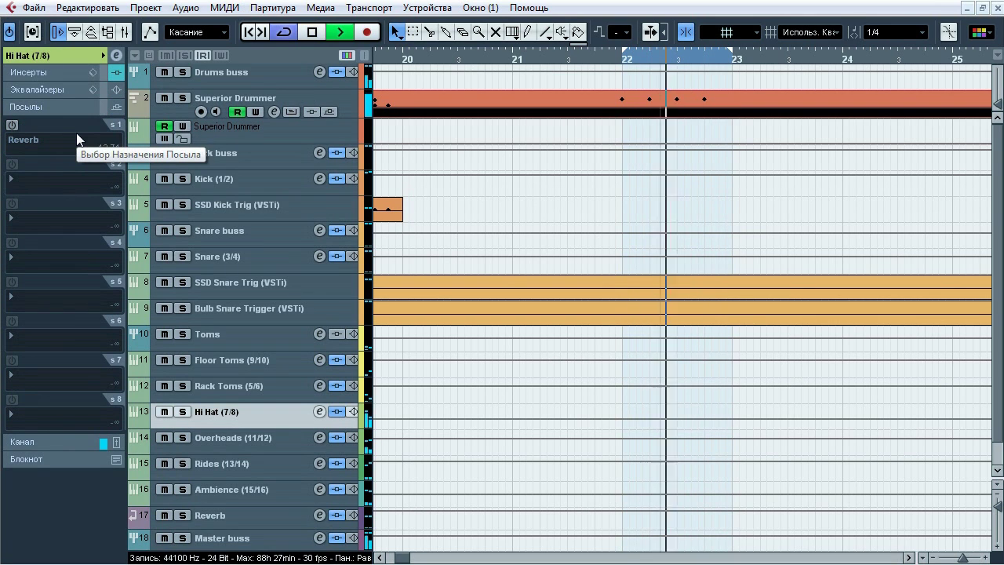
key(space)
click(12, 126)
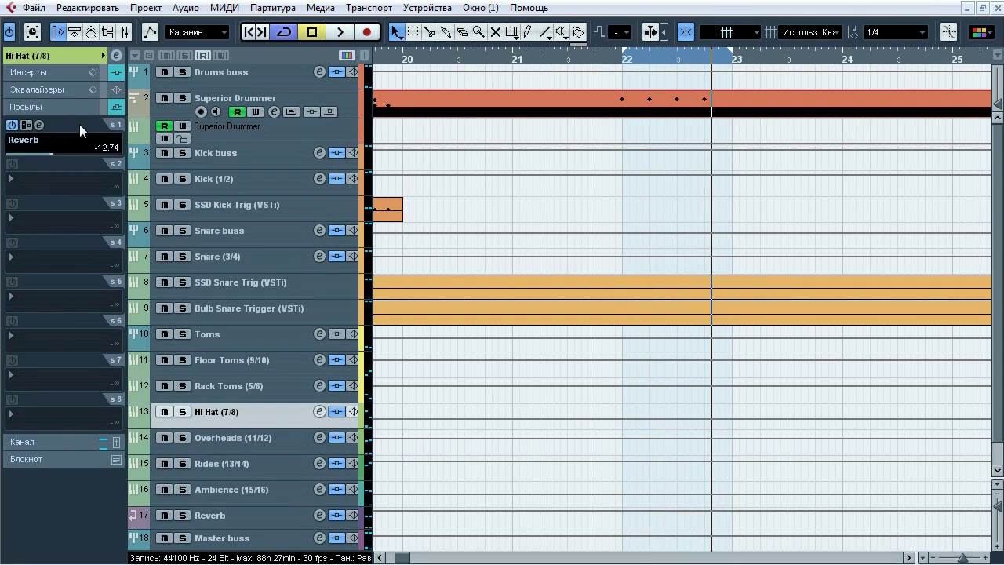
key(space)
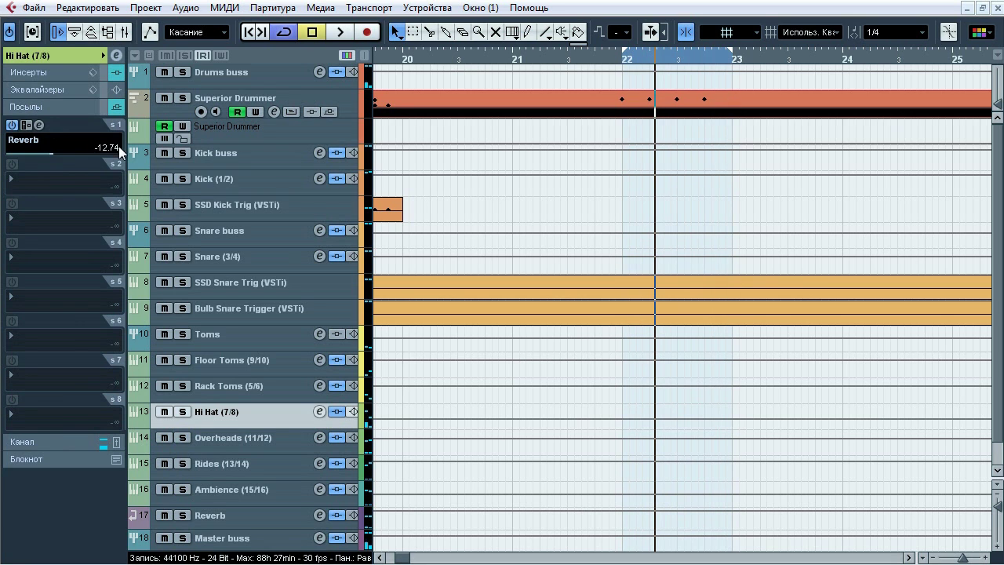
Step: Compare the Hi Hat panned to centre and to L60 during playback, leaving it at L60 with playback stopped
click(77, 57)
drag(87, 135, 75, 129)
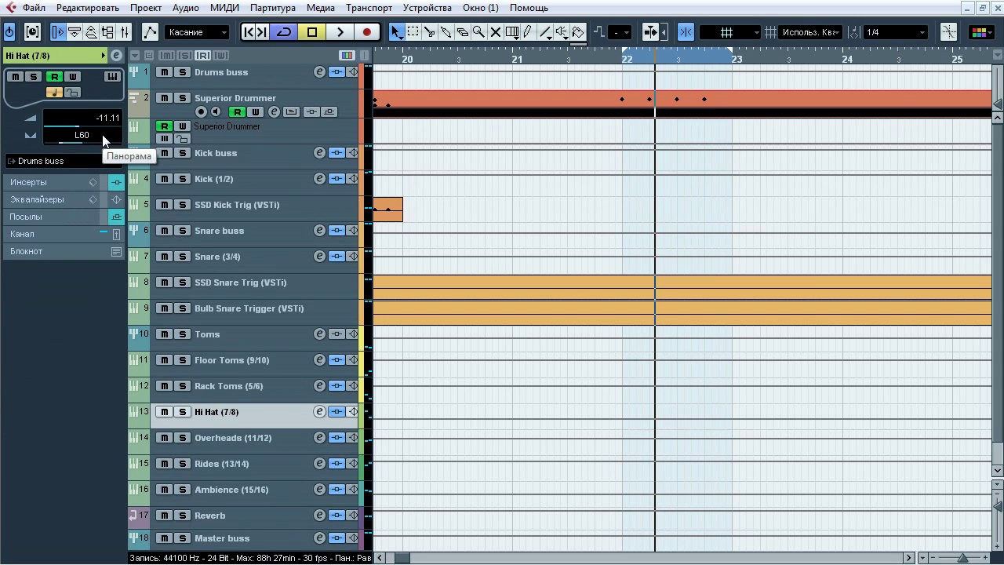
click(81, 143)
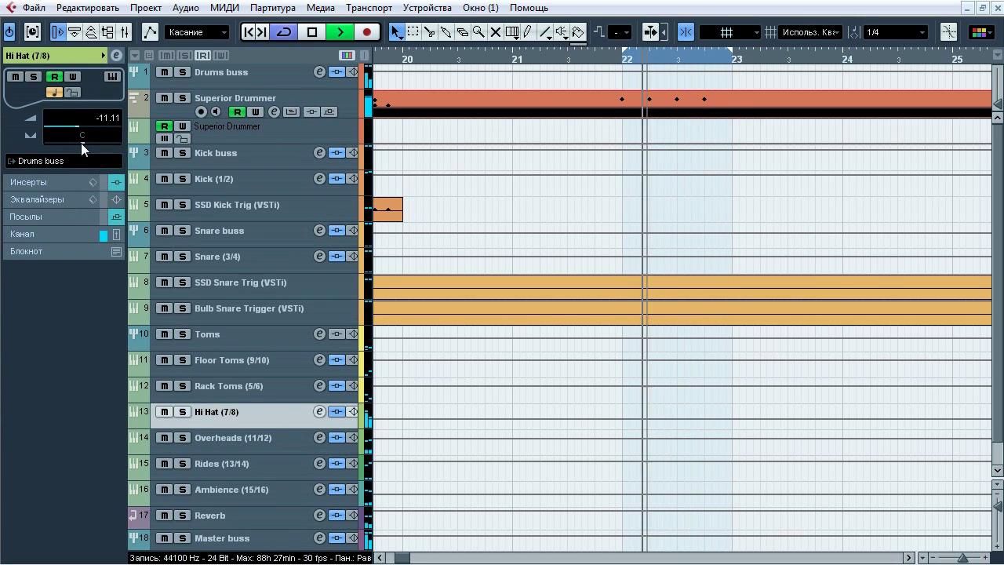
drag(81, 143, 59, 143)
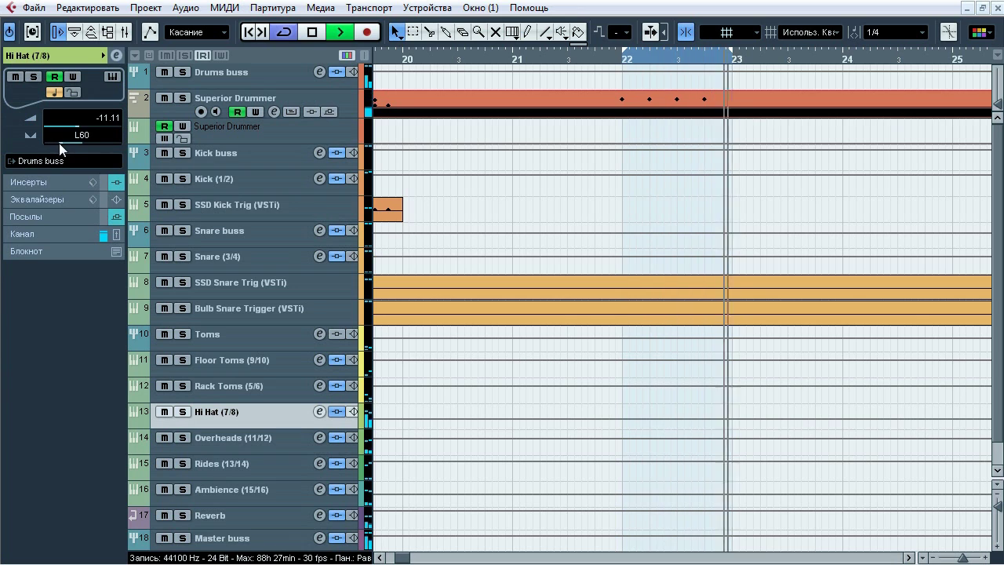
key(space)
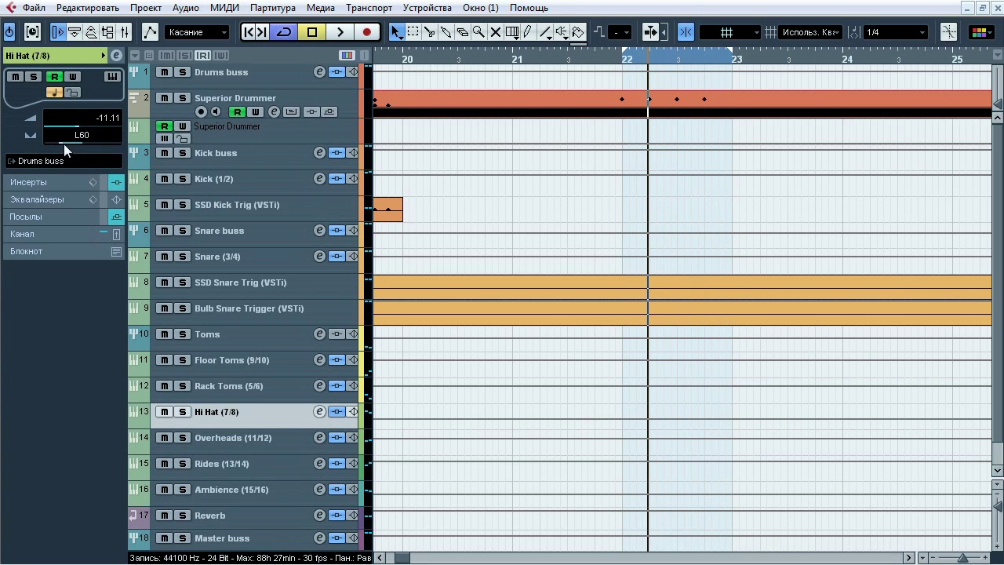
Step: Set the loop range from bar 14 to bar 20 and solo the Overheads track
drag(963, 558, 946, 557)
mouse_move(486, 61)
mouse_down()
mouse_move(488, 82)
mouse_move(903, 53)
mouse_up()
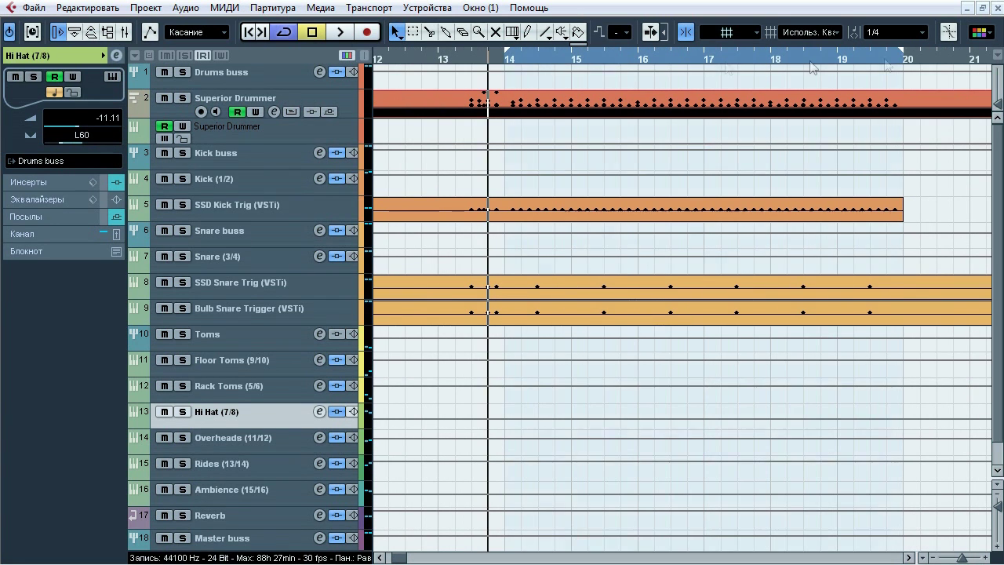
click(231, 437)
click(183, 437)
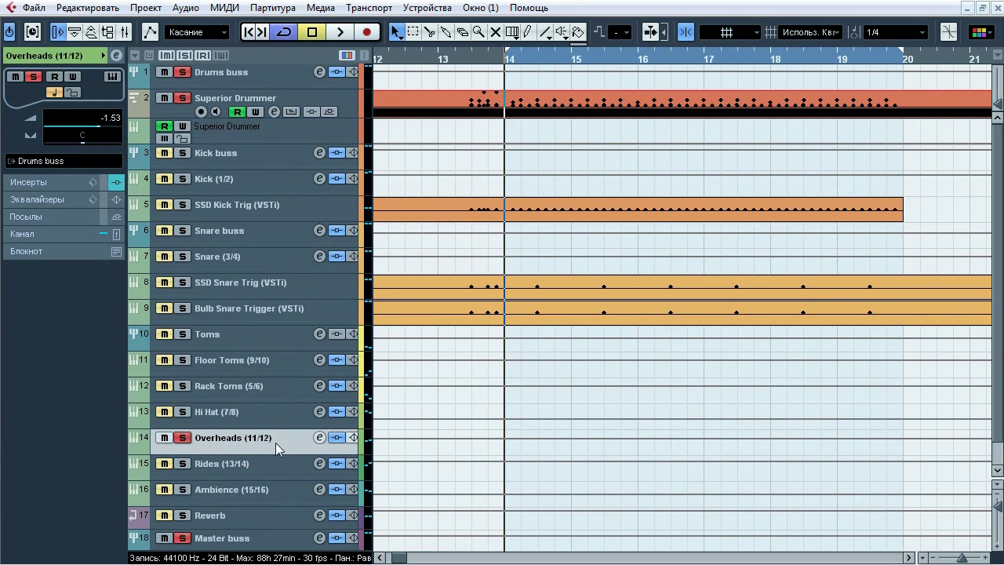
Step: Show the Overheads' inserts and compare them all active and bypassed during playback, leaving them bypassed
click(82, 185)
key(space)
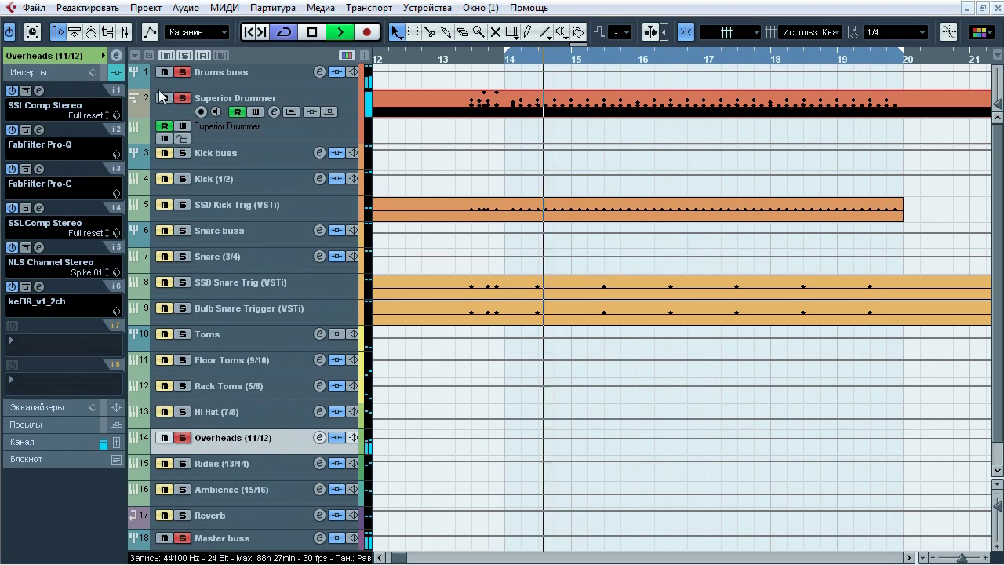
click(106, 75)
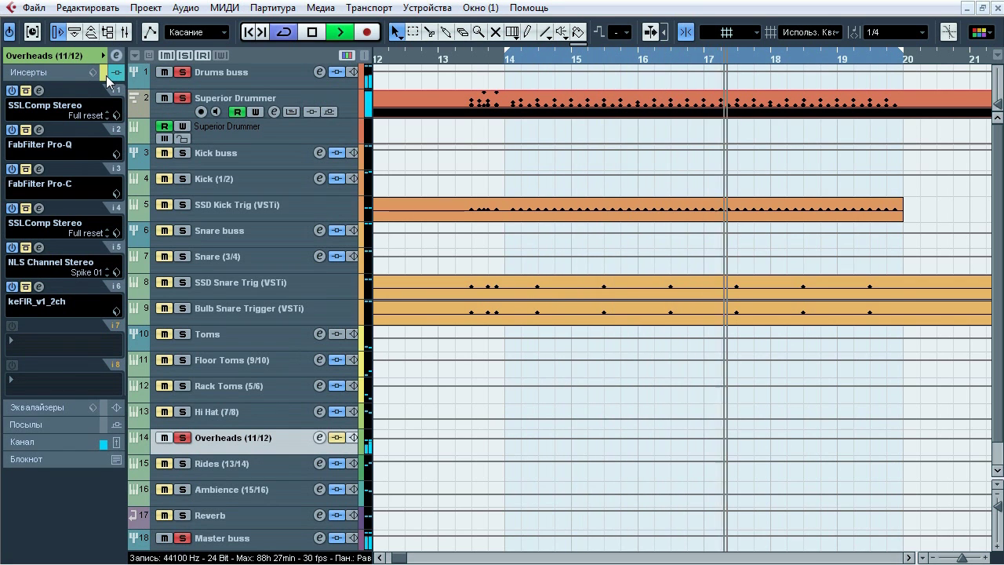
click(106, 75)
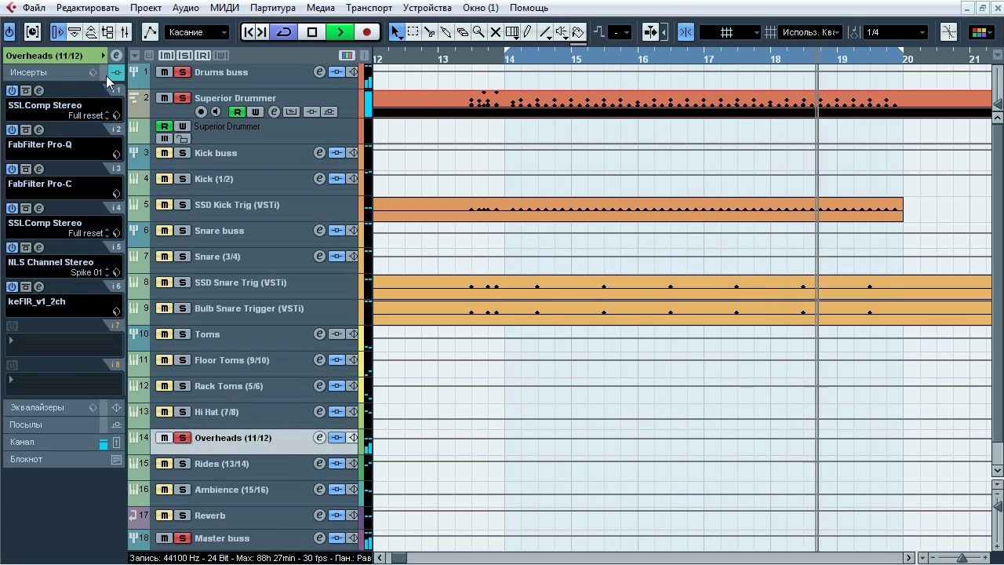
click(106, 75)
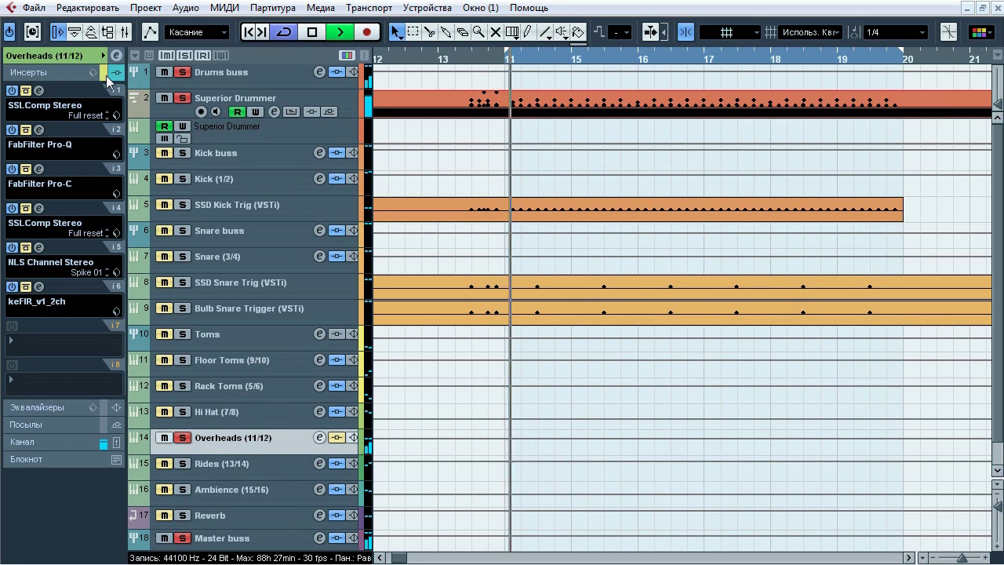
click(106, 76)
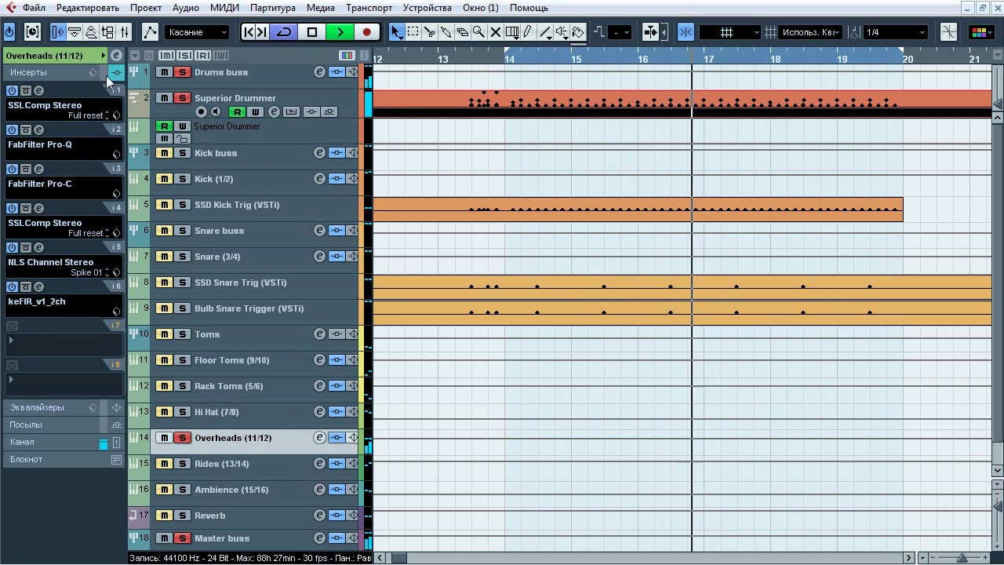
click(105, 75)
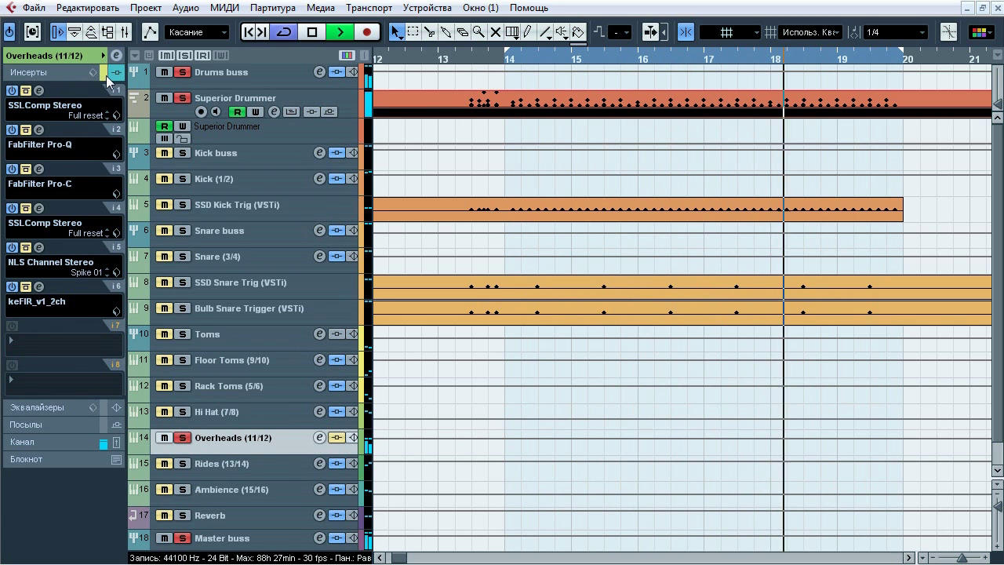
click(106, 76)
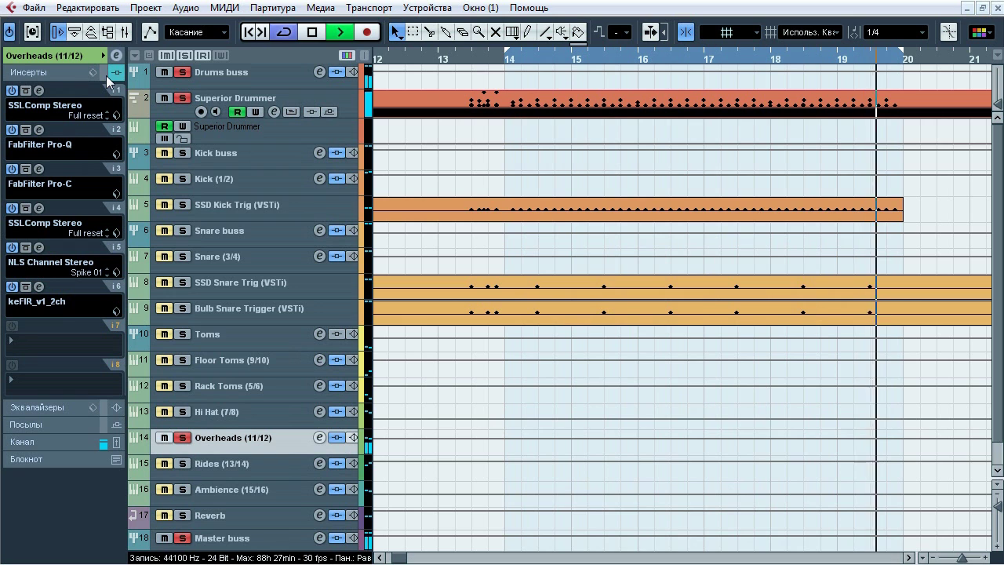
click(106, 75)
Step: Widen the track list, open the Overheads' first-slot SSLComp Stereo, and compare it bypassed and active during playback, leaving it active
drag(372, 227, 412, 227)
click(41, 91)
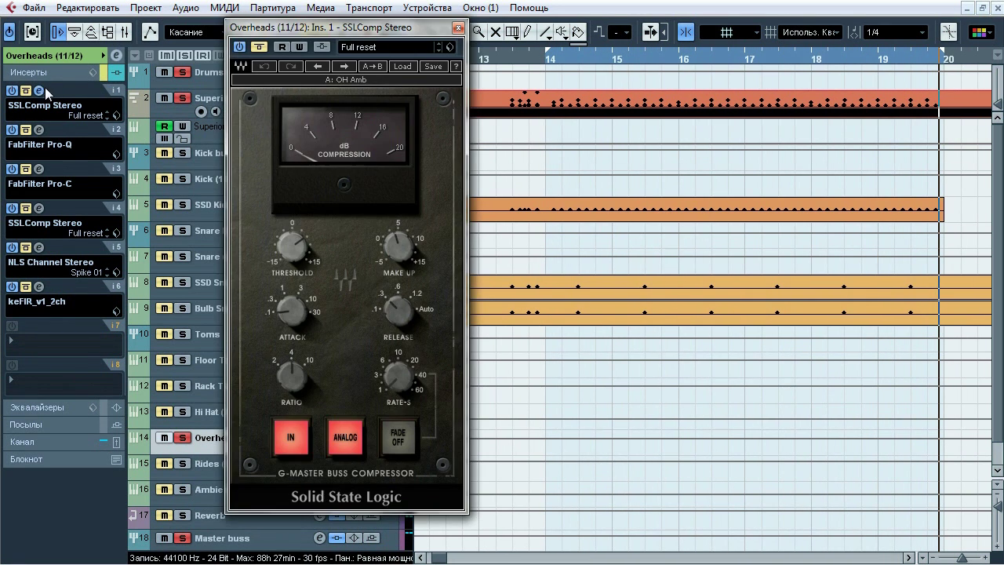
drag(294, 37, 333, 52)
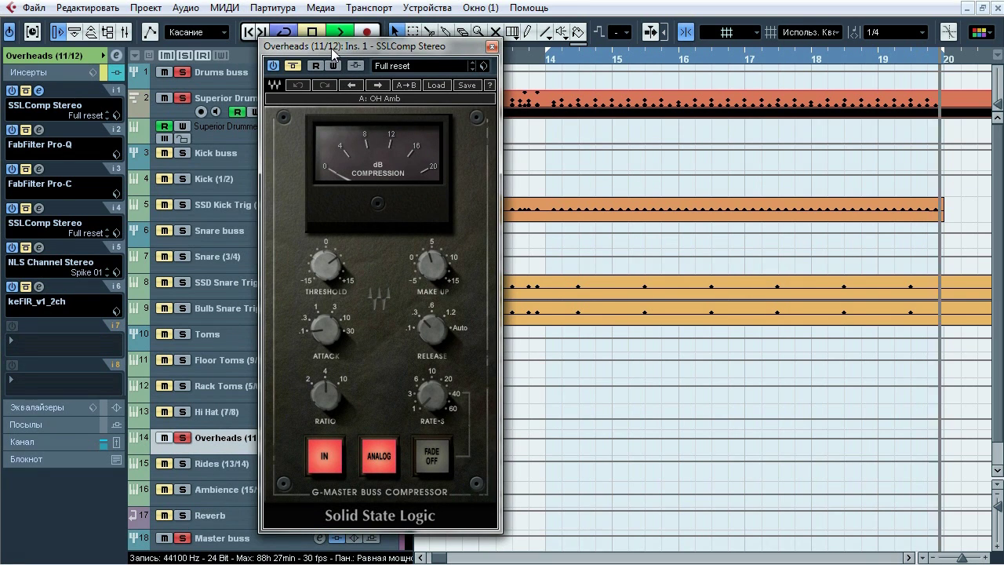
click(293, 68)
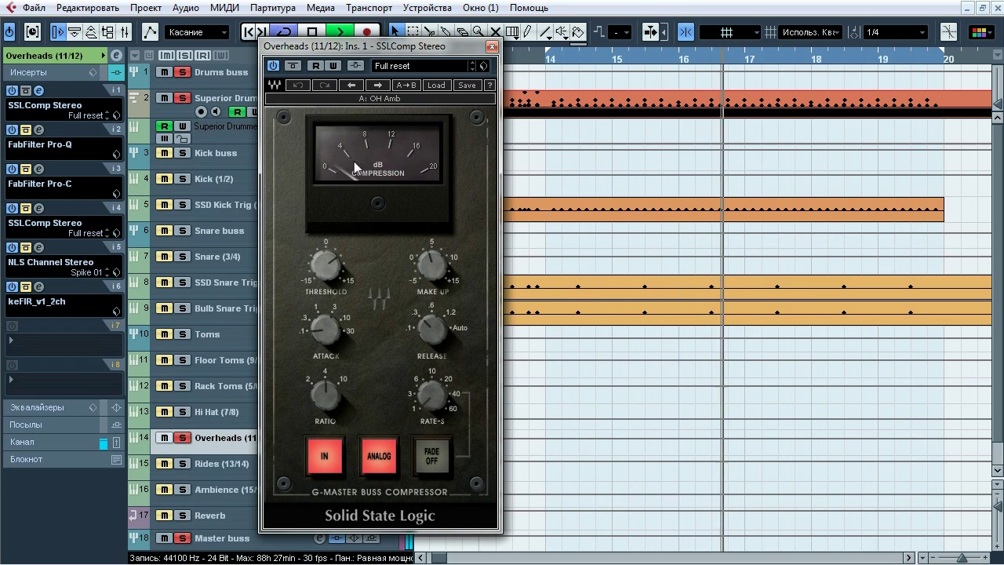
click(293, 67)
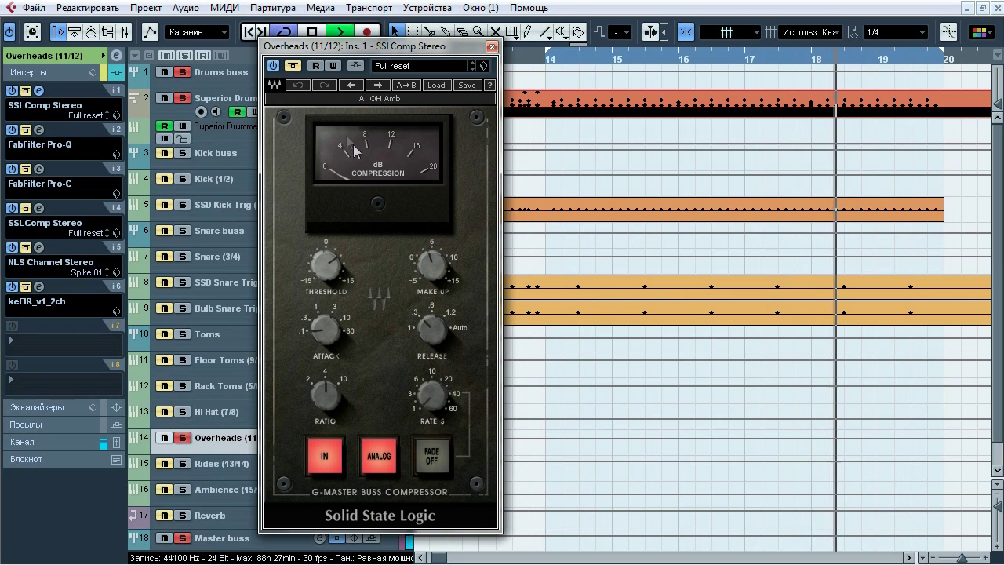
click(298, 68)
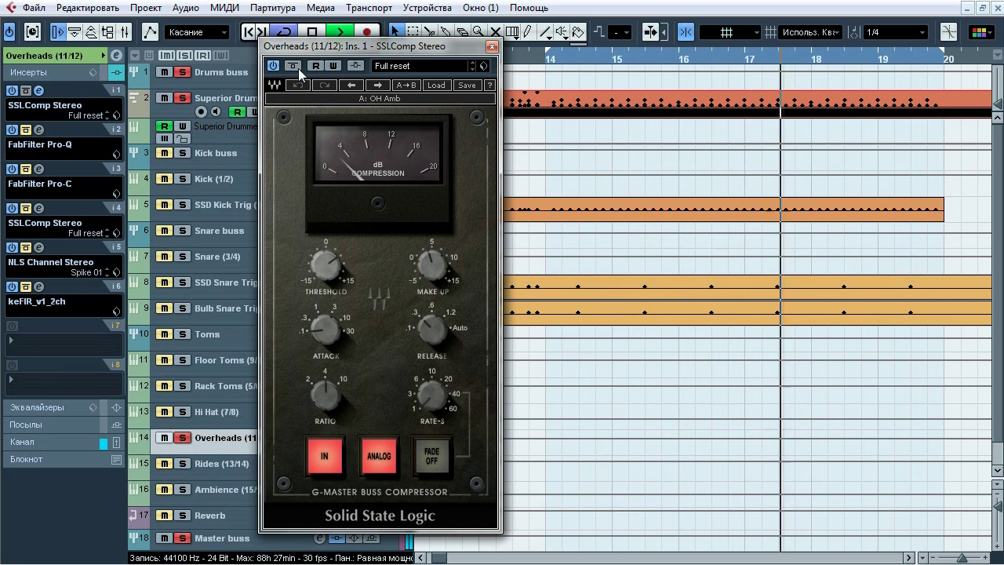
Step: Swap the open SSLComp Stereo for the Overheads' second-slot FabFilter Pro-Q, and turn its bypass off during playback
key(space)
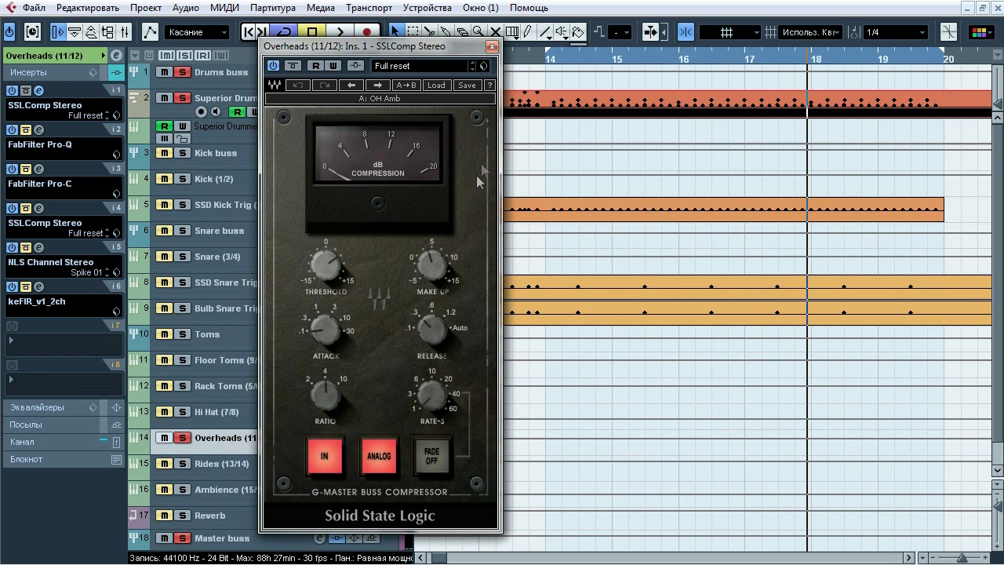
click(492, 46)
click(40, 130)
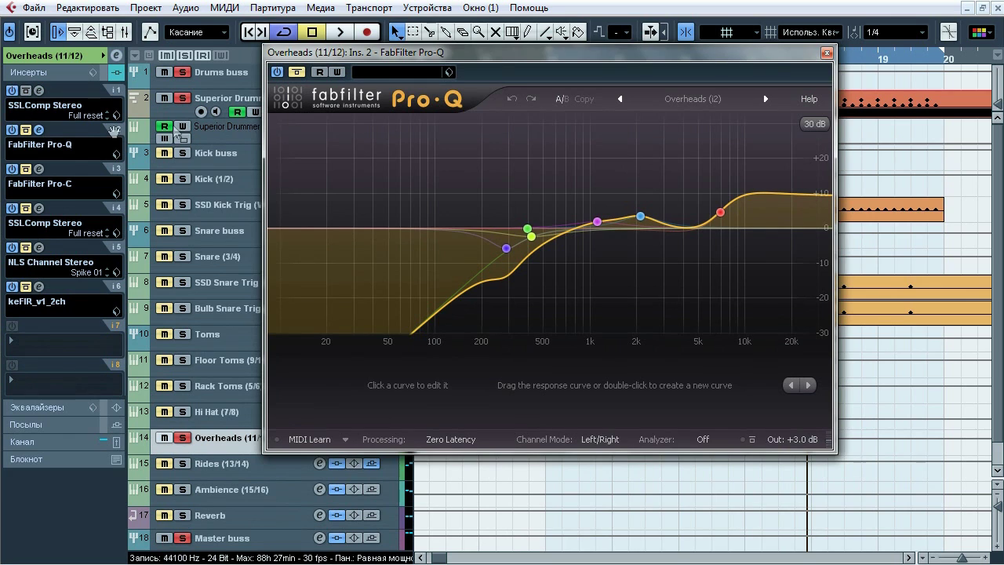
drag(407, 69, 373, 90)
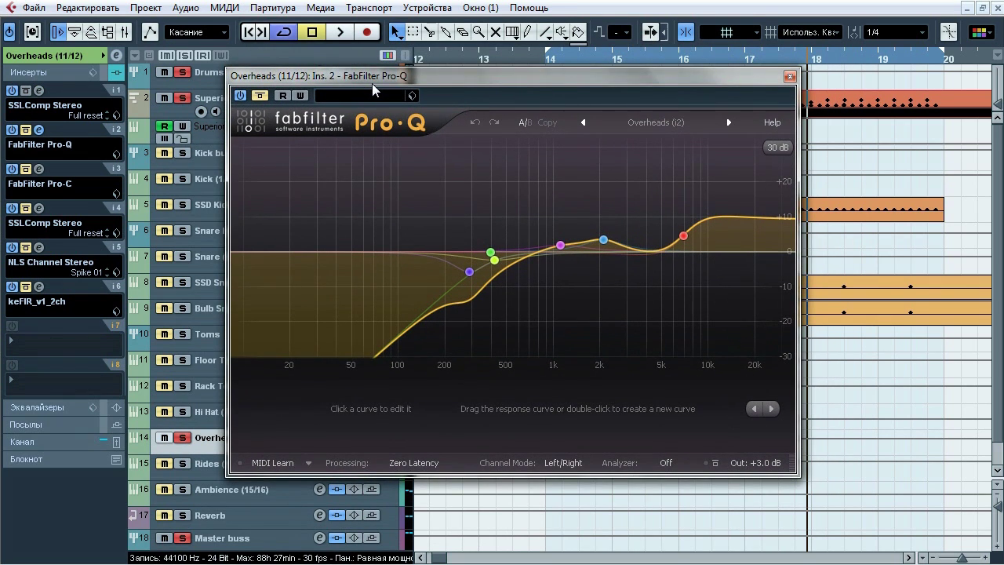
key(space)
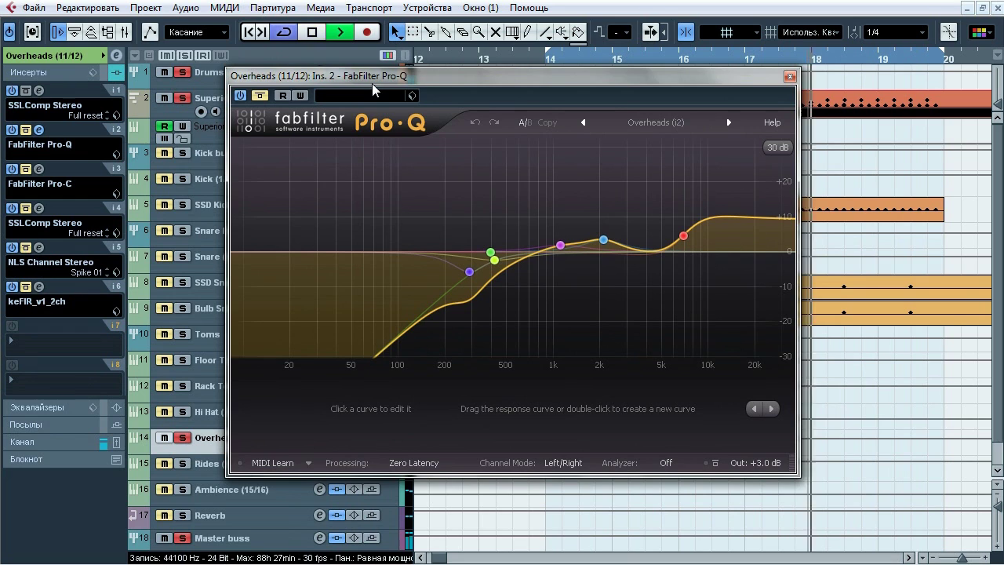
click(259, 99)
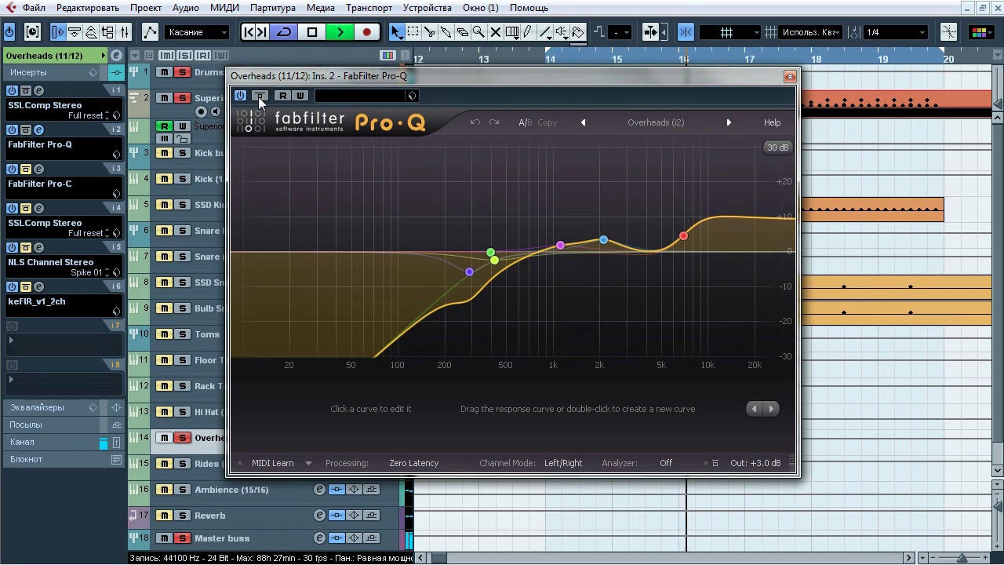
click(259, 99)
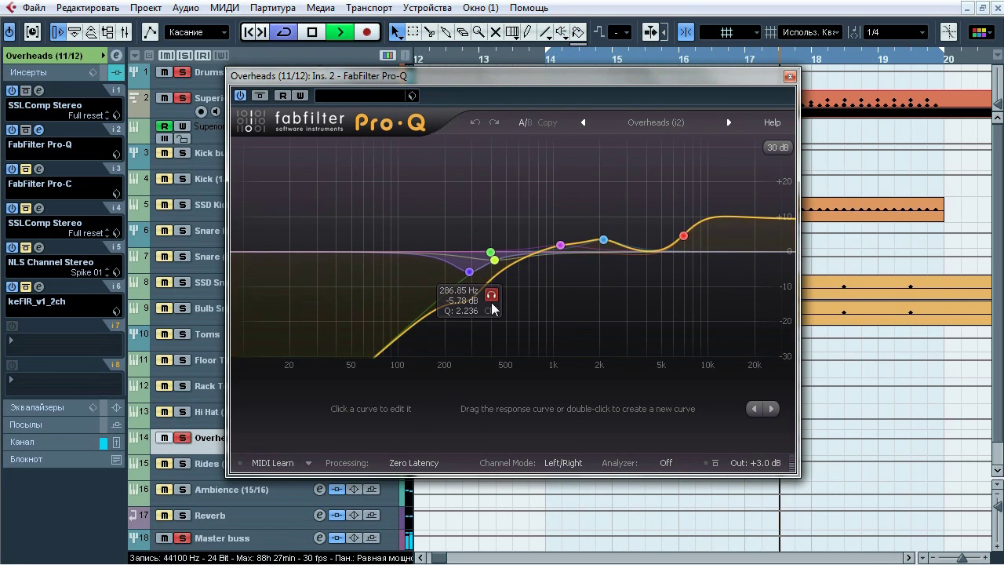
Step: Audition six Pro-Q bands in solo, one after another: 286.85, 392.93, 416.50, 1112, 2098 and 6908.7 Hz, and stop playback
click(491, 296)
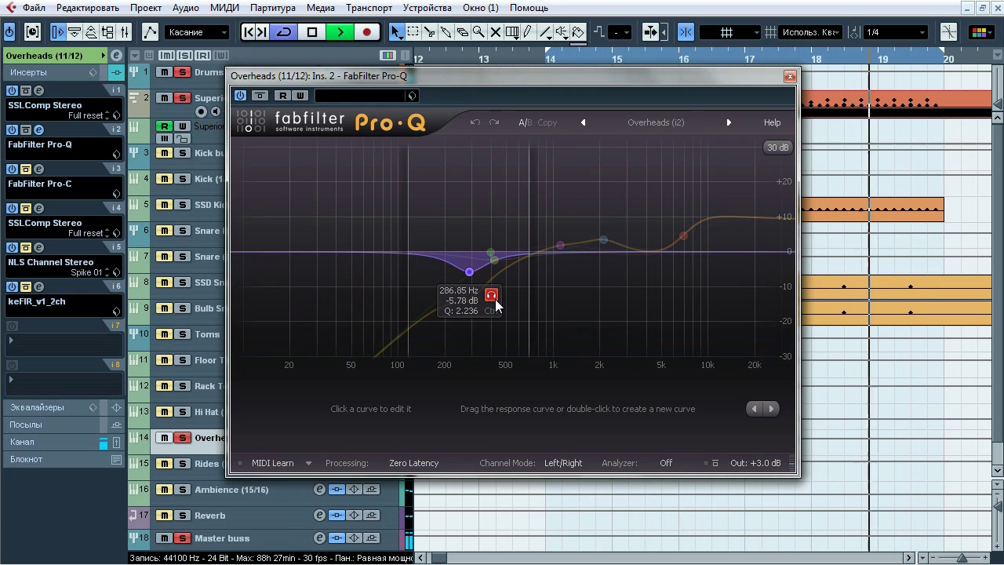
click(512, 228)
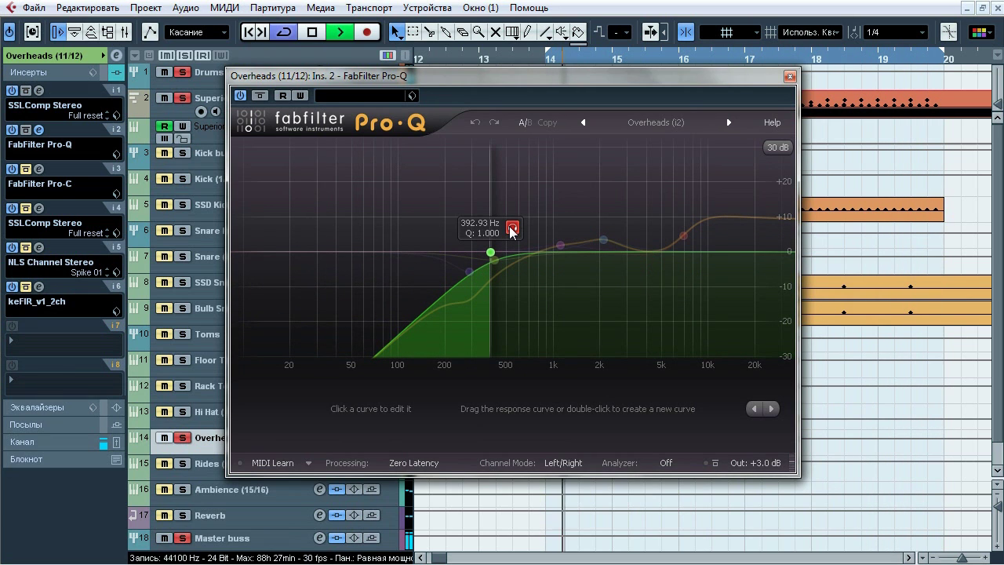
click(515, 283)
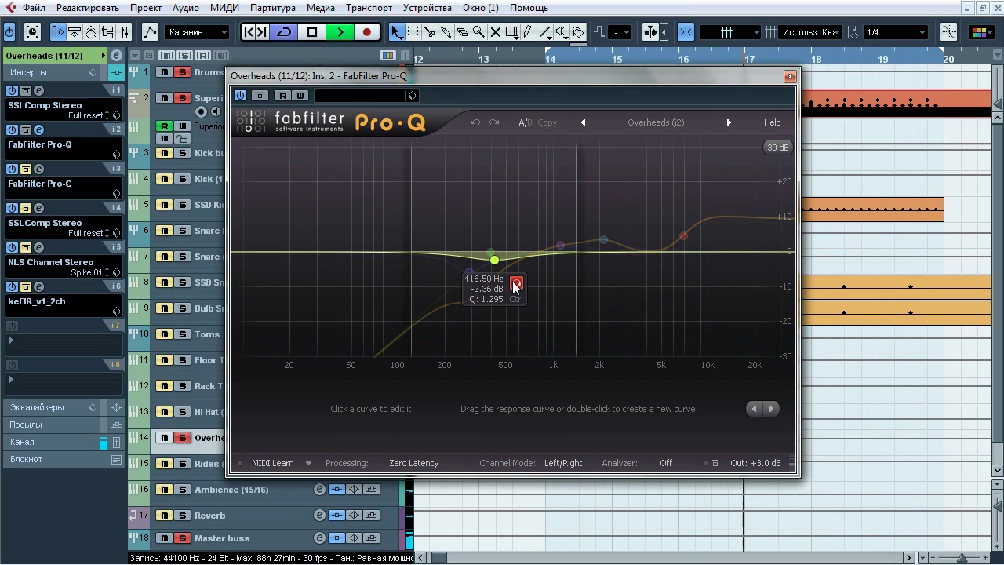
click(582, 211)
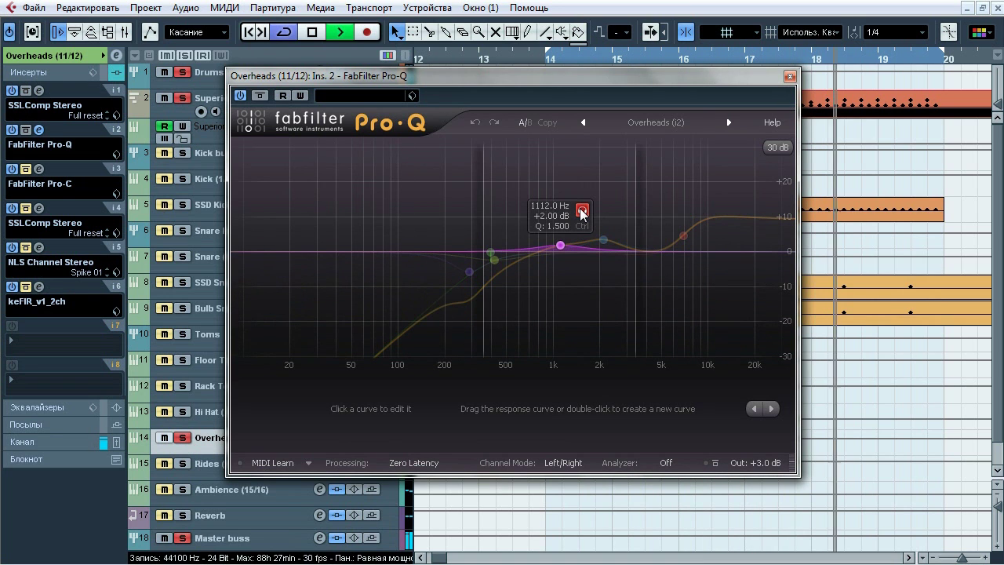
mouse_move(606, 241)
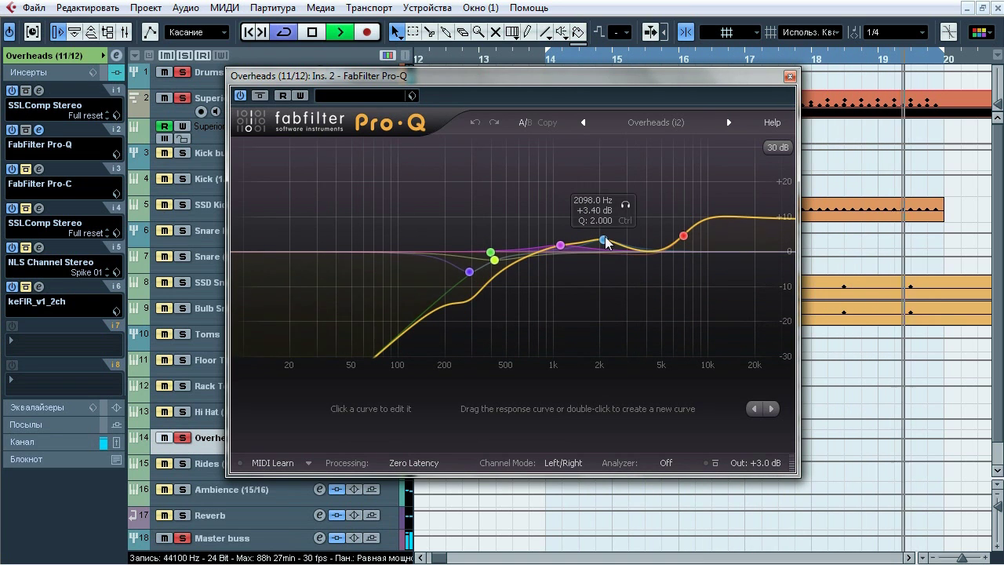
click(625, 205)
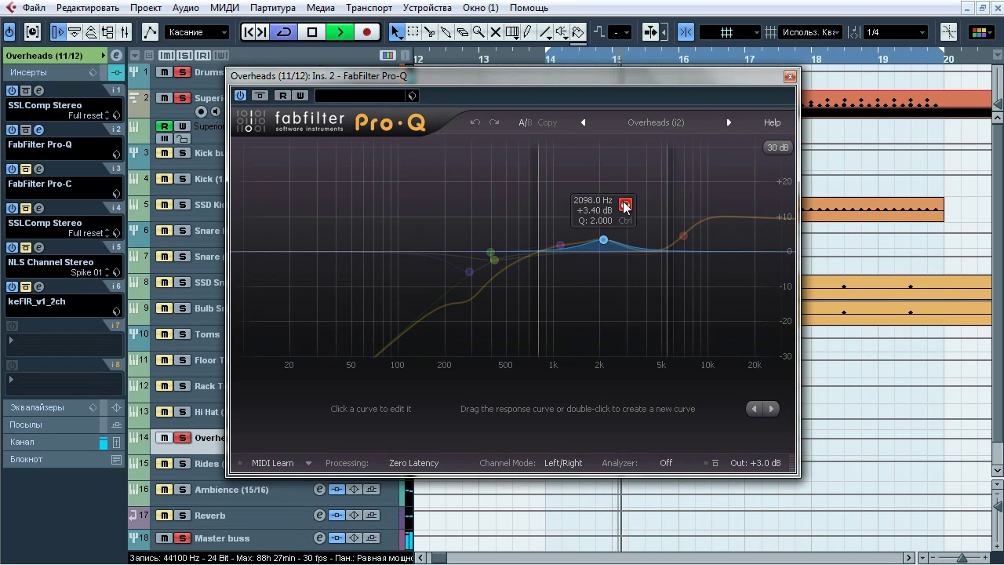
click(704, 202)
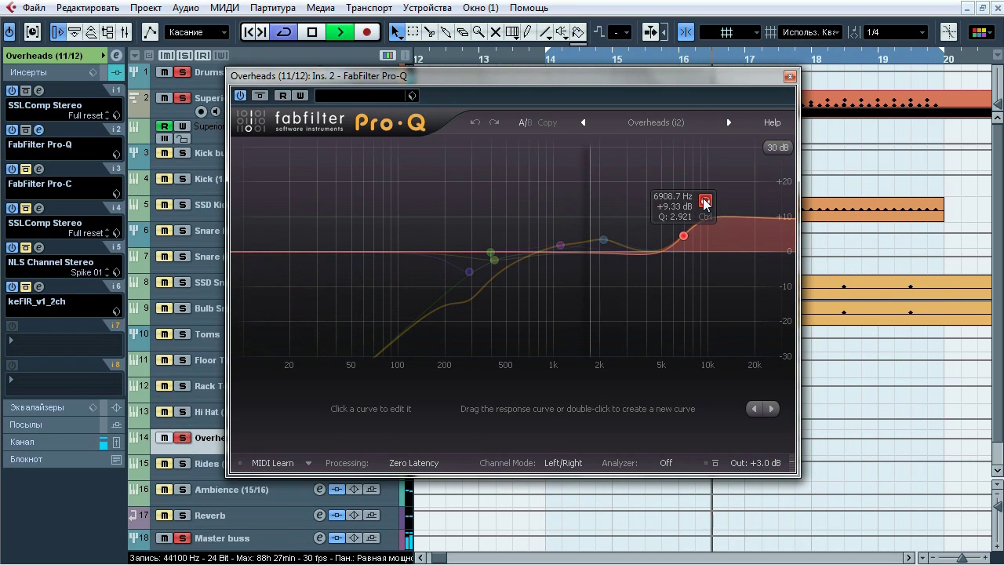
key(space)
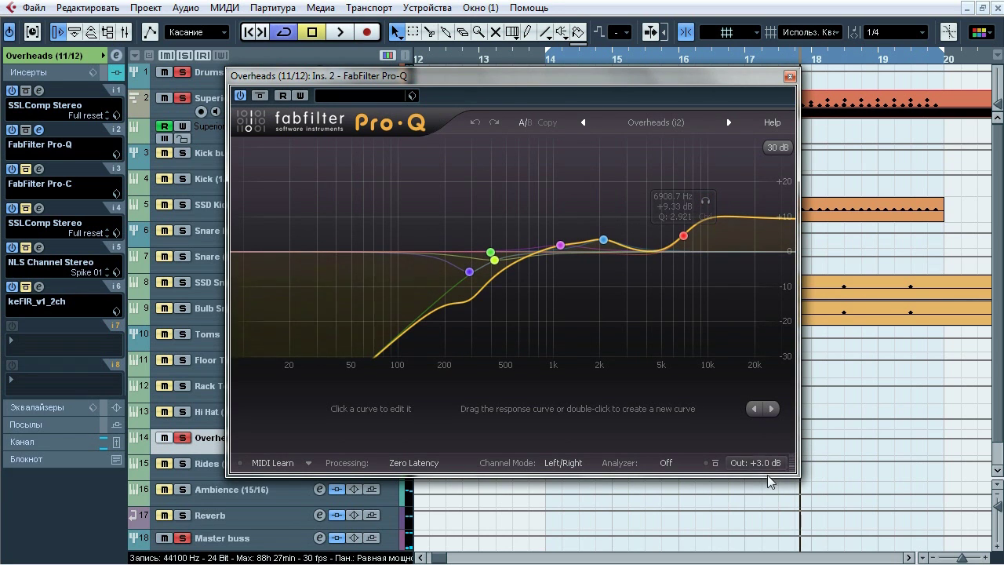
Step: Open the Overheads' third-slot FabFilter Pro-C beside the track list, and show the Bulb Snare Trigger track's sends feeding its side chain
click(790, 76)
click(79, 179)
drag(513, 264, 537, 93)
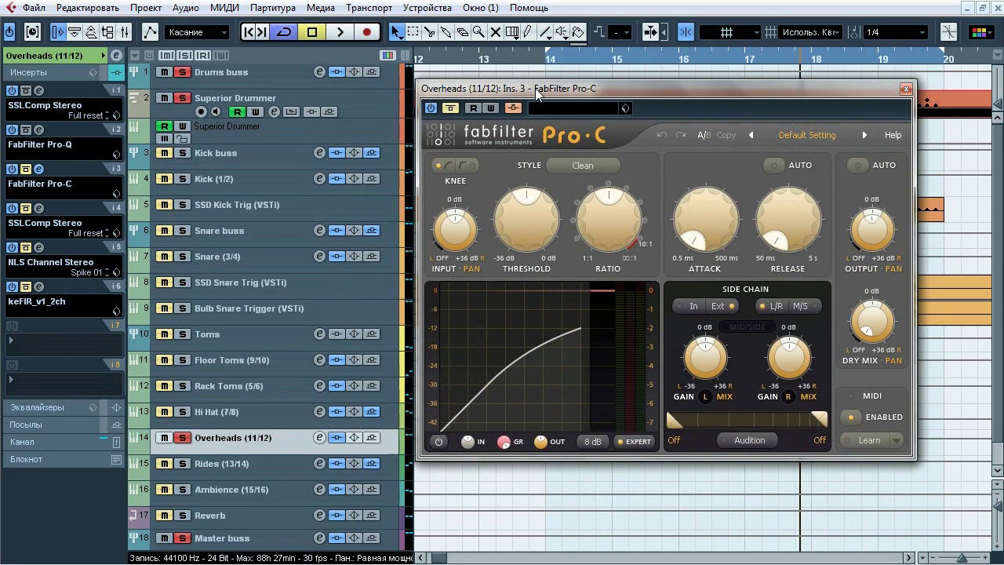
click(258, 212)
click(190, 313)
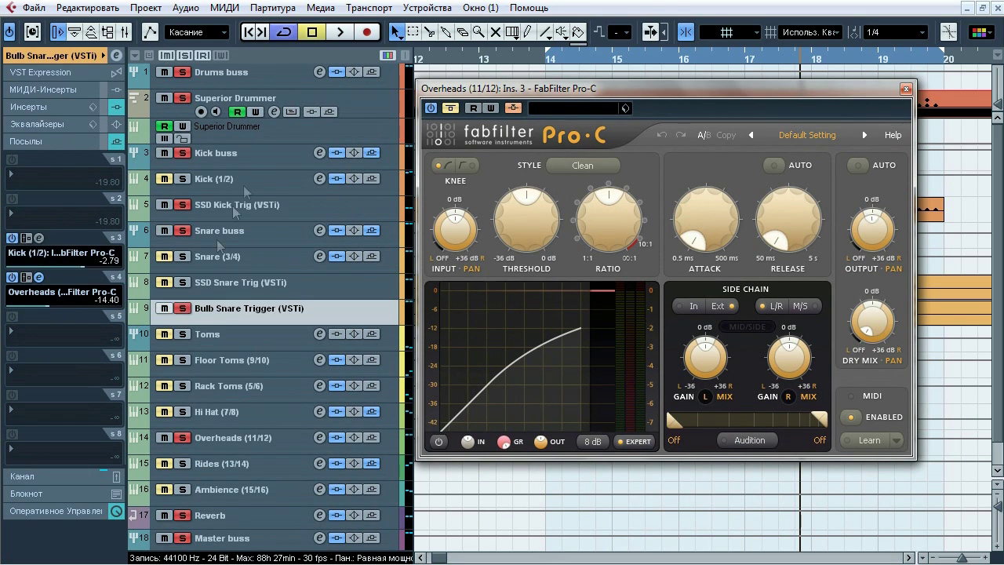
Step: Play the Overheads (11/12) track and compare its FabFilter Pro-C insert bypassed and active, leaving the compressor active
click(216, 153)
click(233, 437)
key(space)
drag(511, 89, 406, 143)
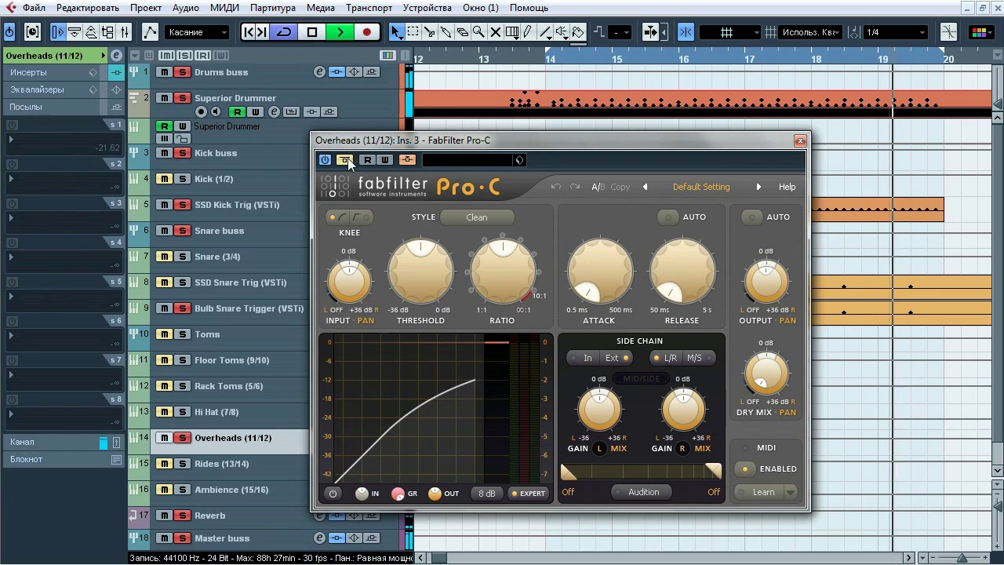
click(348, 159)
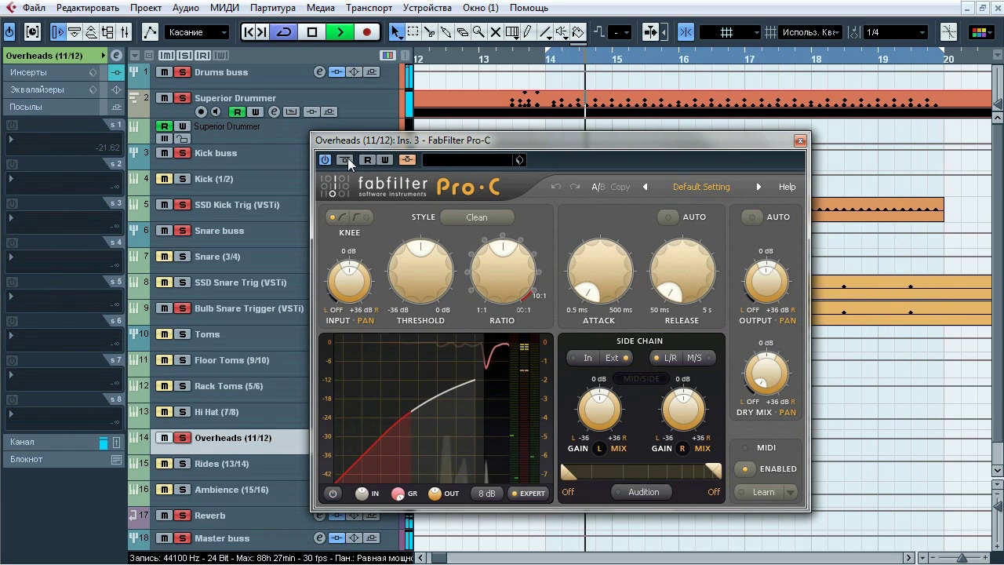
click(346, 159)
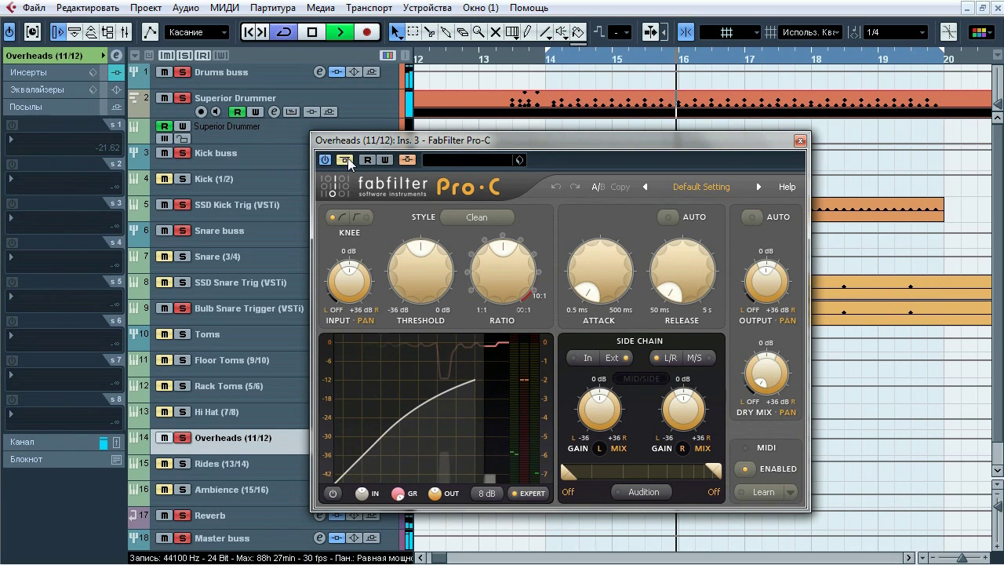
click(345, 159)
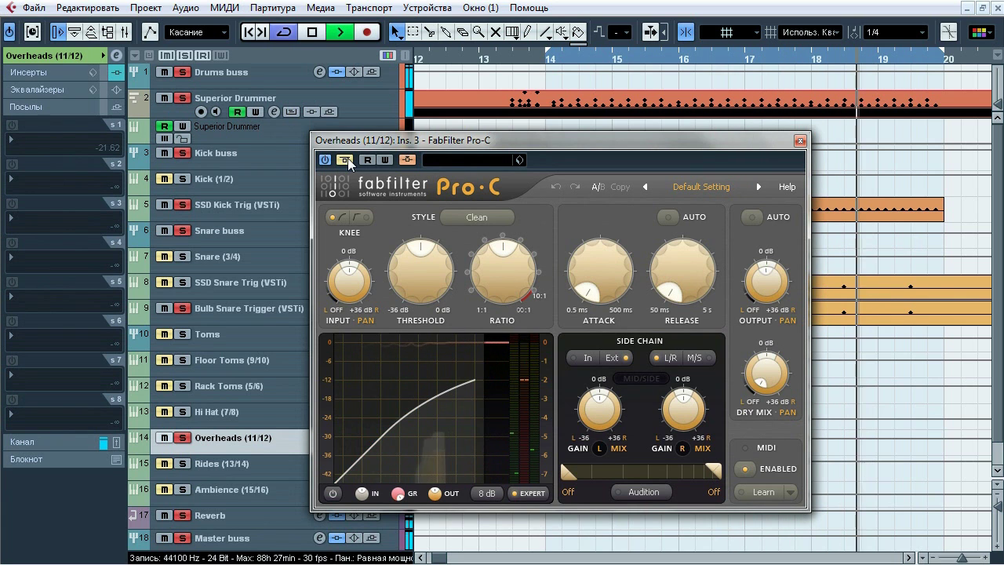
click(345, 159)
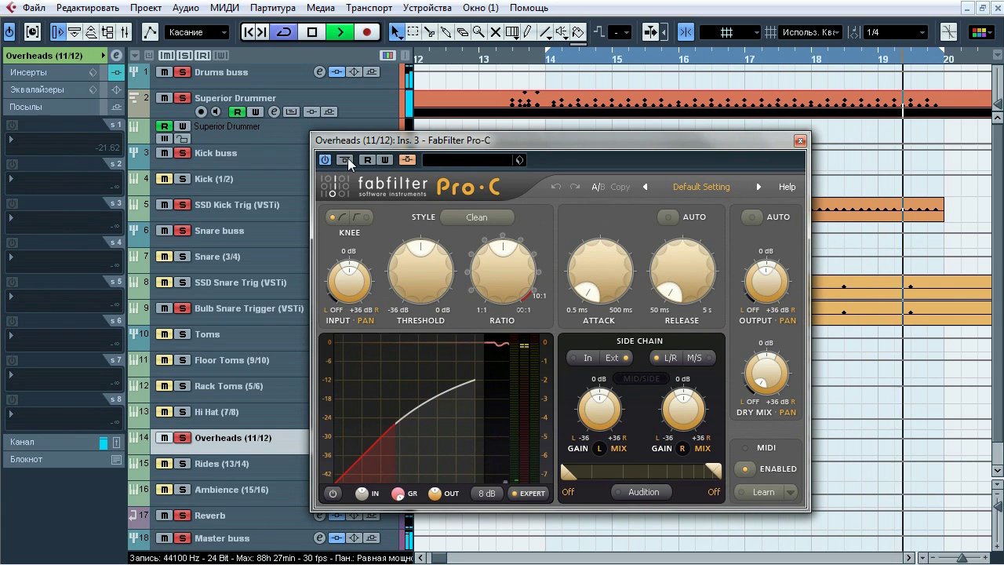
Step: Clear the solos and mutes, compare the Overheads' Pro-C bypassed and active during full playback, and stop the transport
click(230, 284)
click(233, 444)
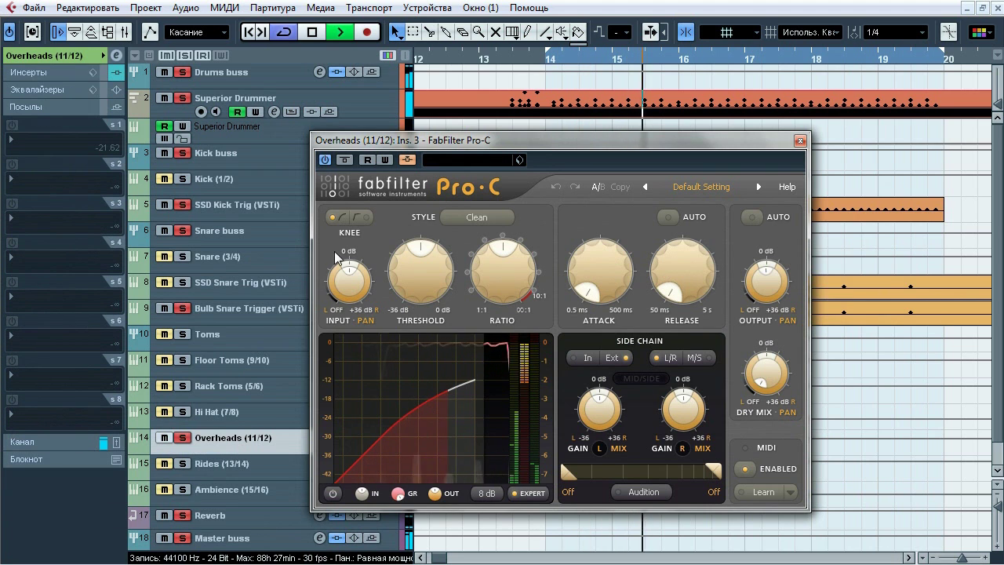
click(345, 160)
click(346, 161)
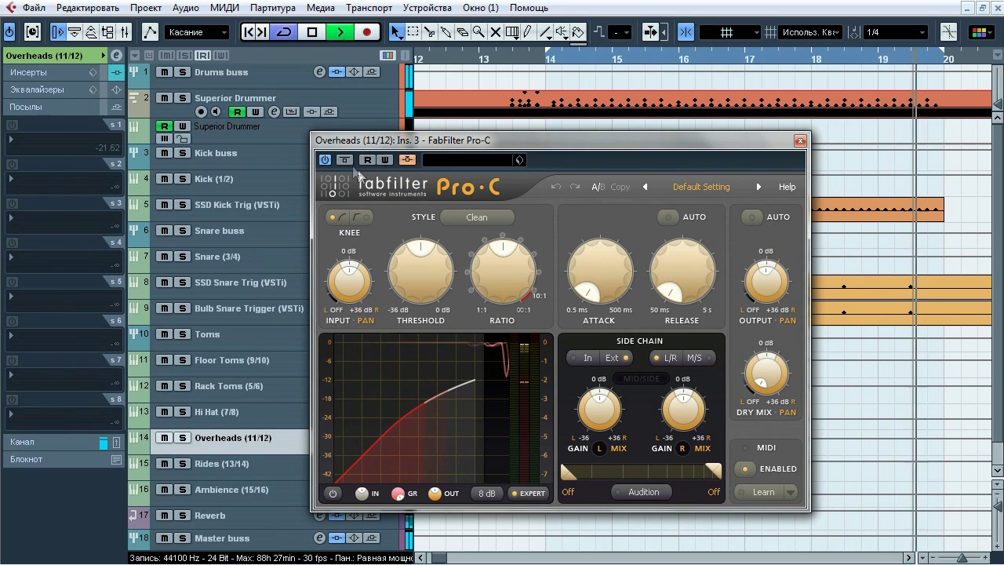
key(space)
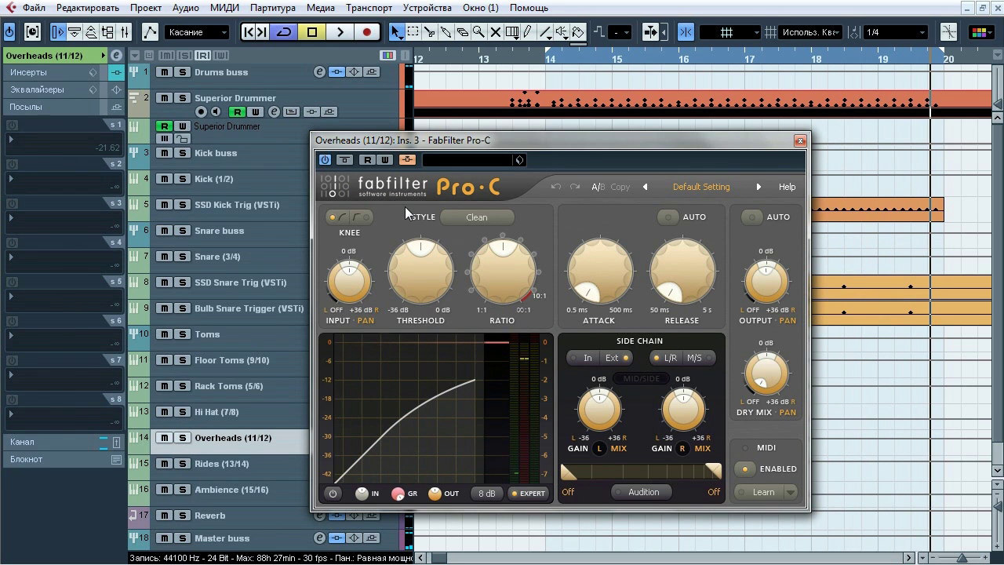
Step: Close the Pro-C window, show the insert slots of Overheads (11/12) and solo that track
click(800, 141)
click(50, 72)
click(182, 437)
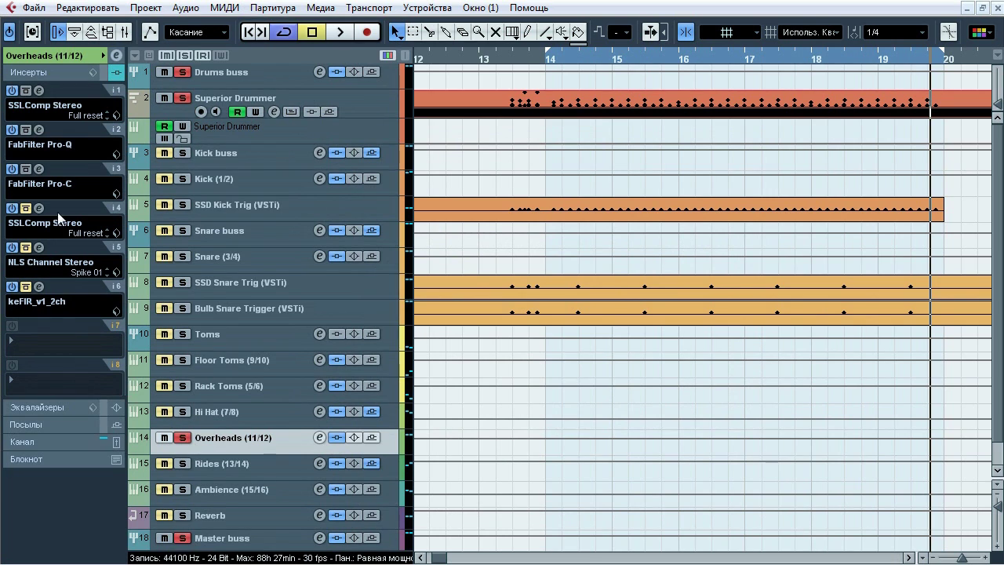
Step: Compare the Overheads' SSLComp Stereo in insert slot 4 bypassed and active during playback, leave it active and close it
click(40, 208)
drag(422, 41, 439, 58)
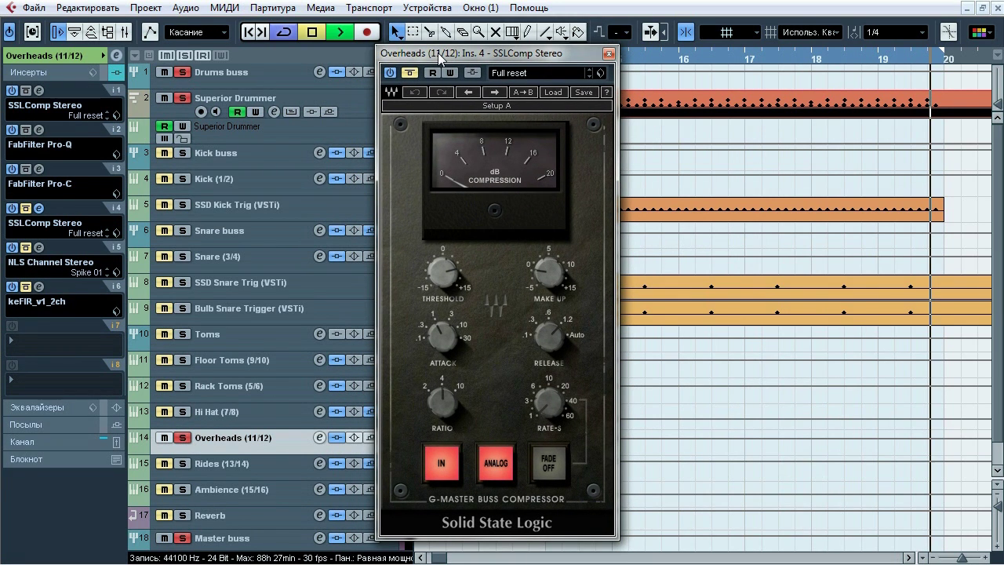
click(410, 73)
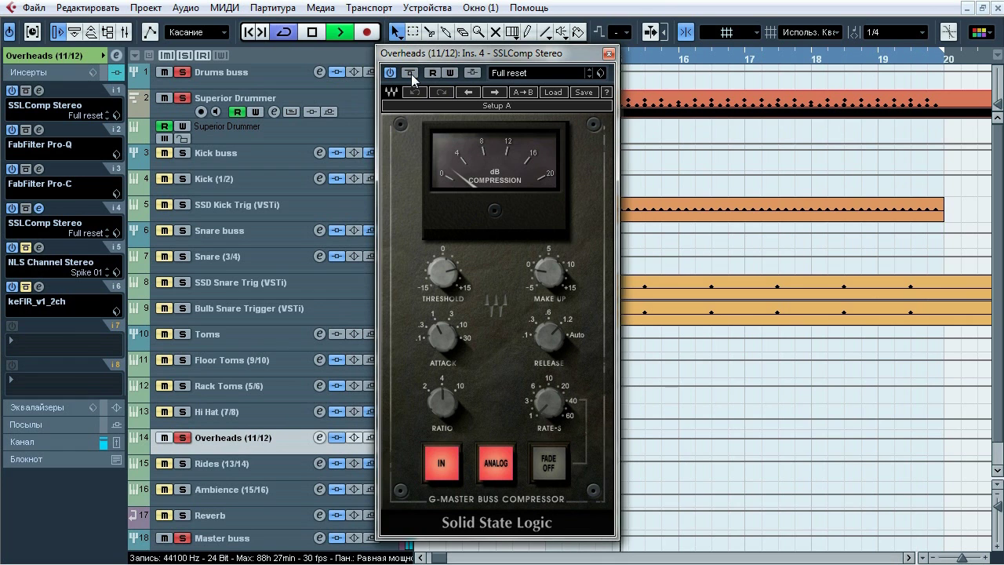
click(409, 73)
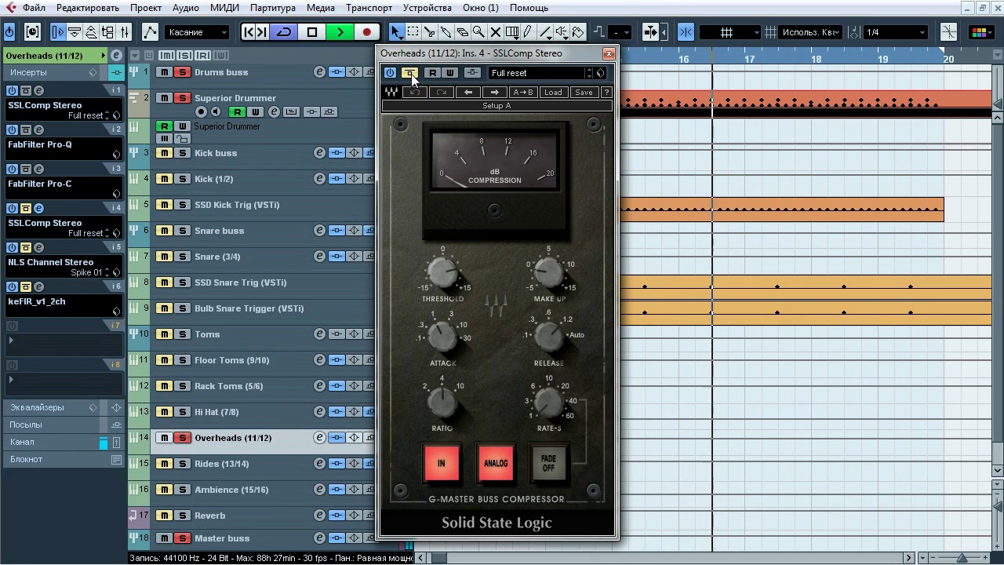
click(409, 73)
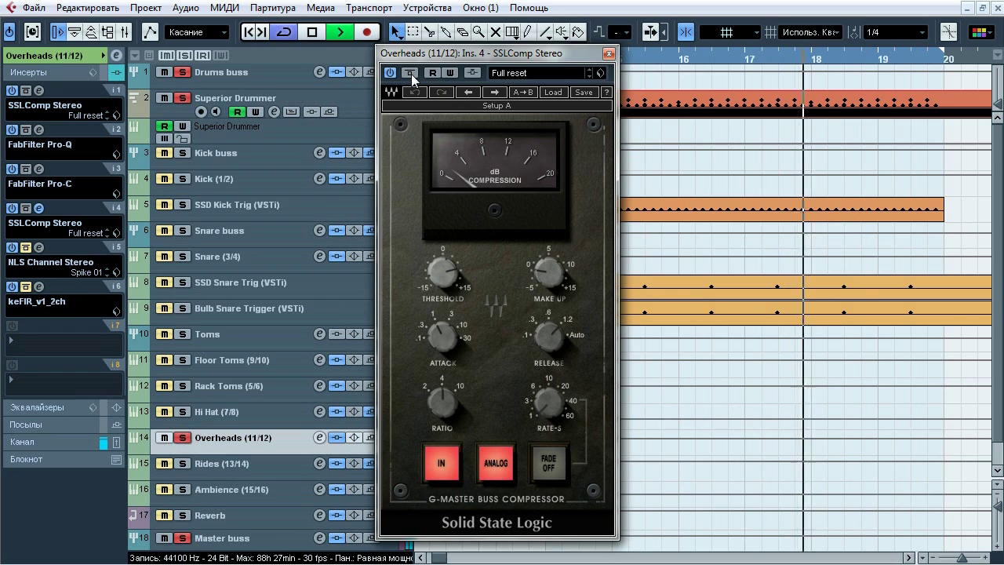
click(409, 73)
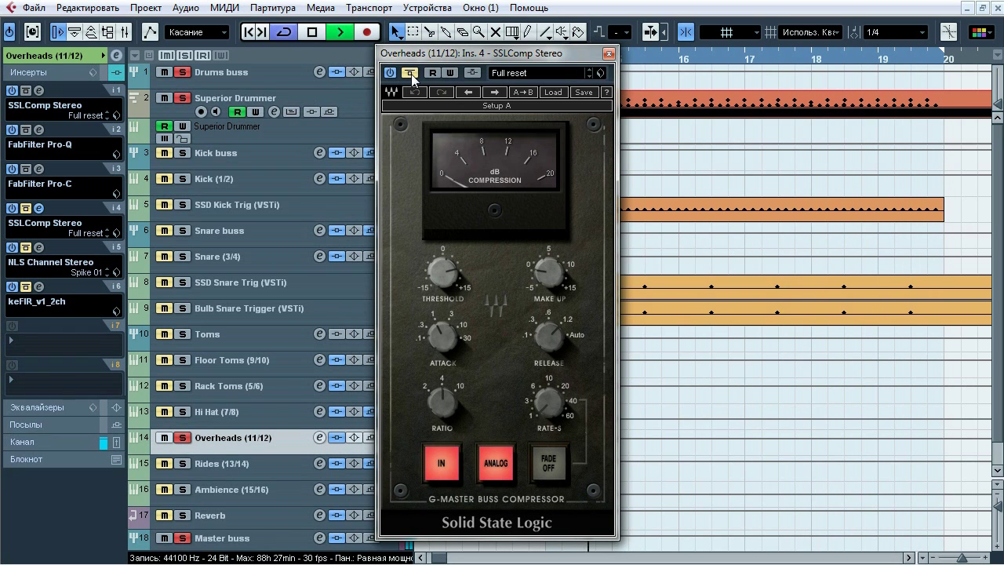
click(409, 73)
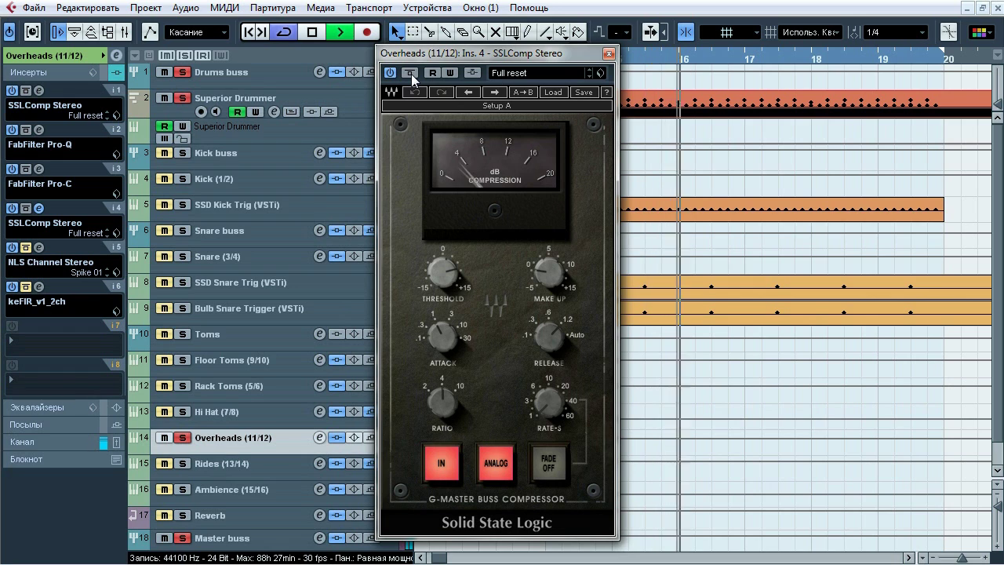
key(space)
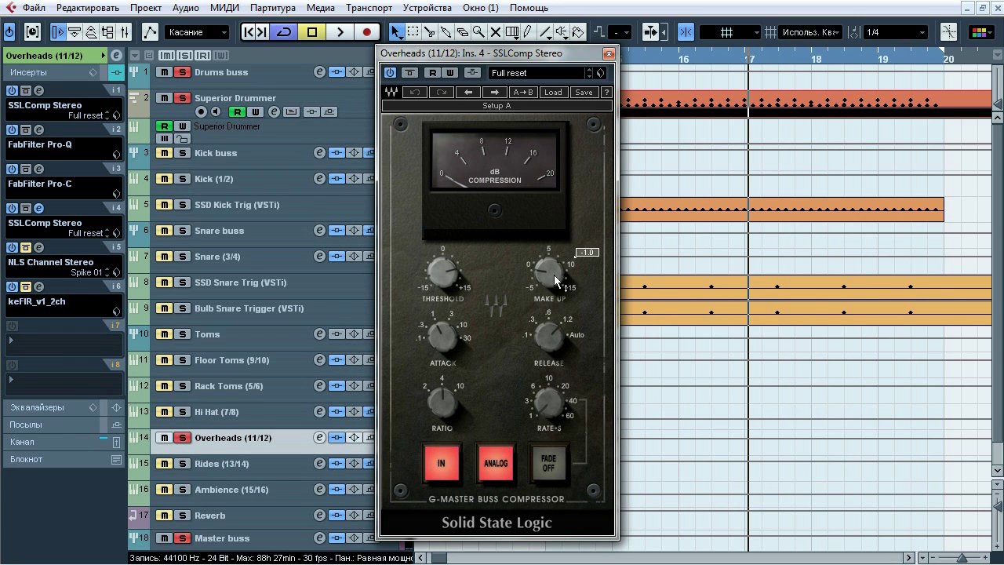
click(610, 55)
Step: Compare the Overheads' NLS Channel Stereo in insert slot 5 bypassed and active during playback, leave it active and close it
click(39, 247)
drag(723, 48, 572, 69)
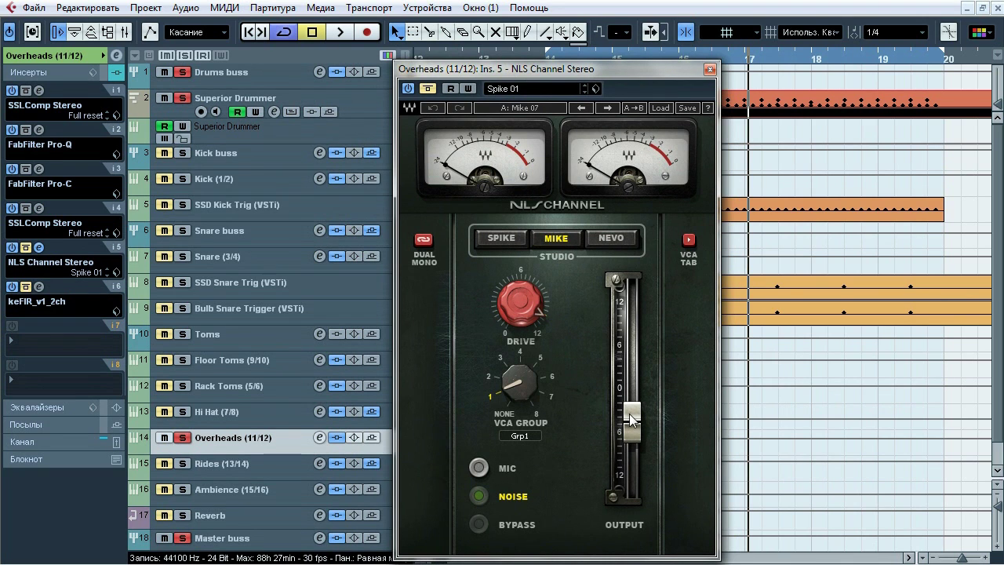
key(space)
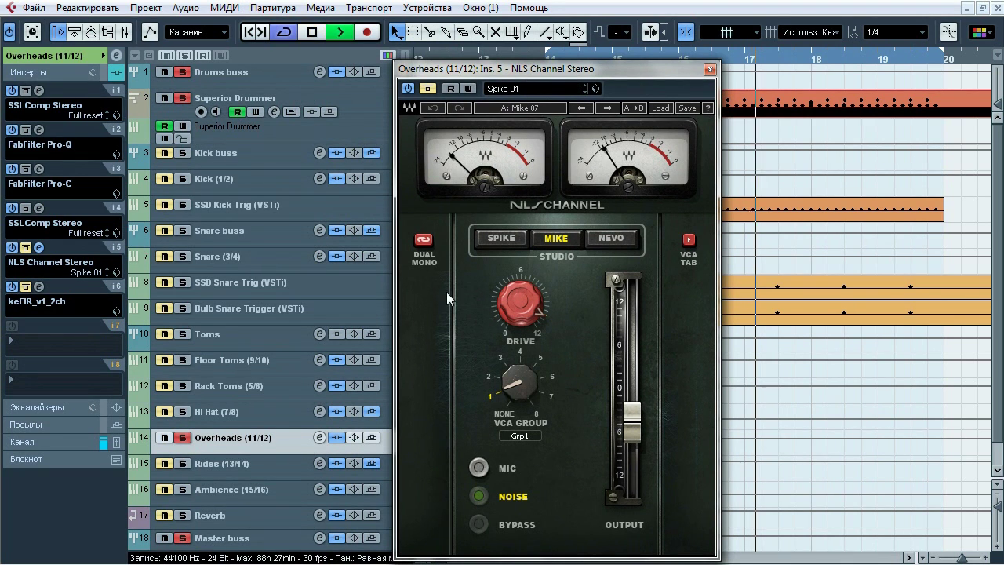
click(426, 89)
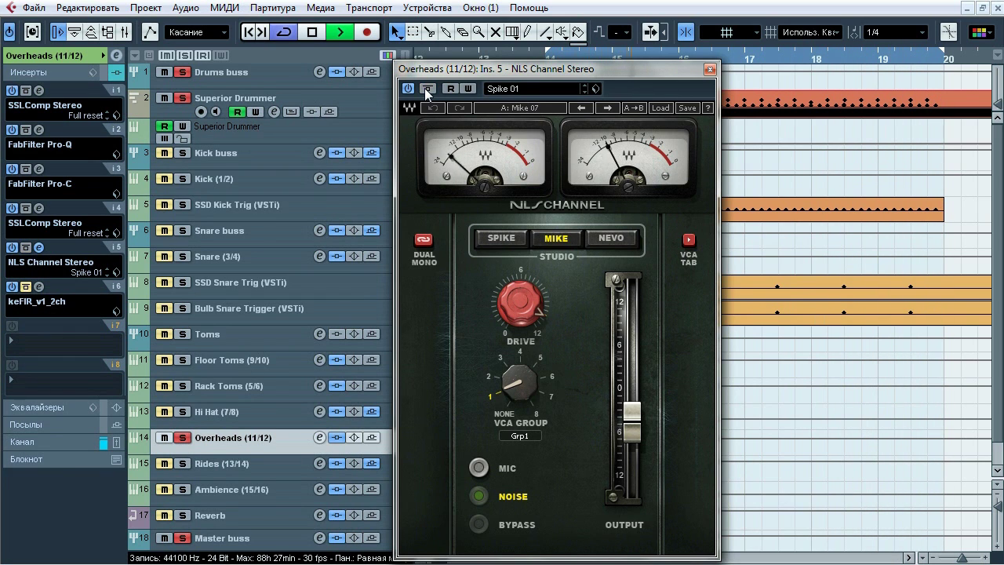
click(425, 88)
click(426, 88)
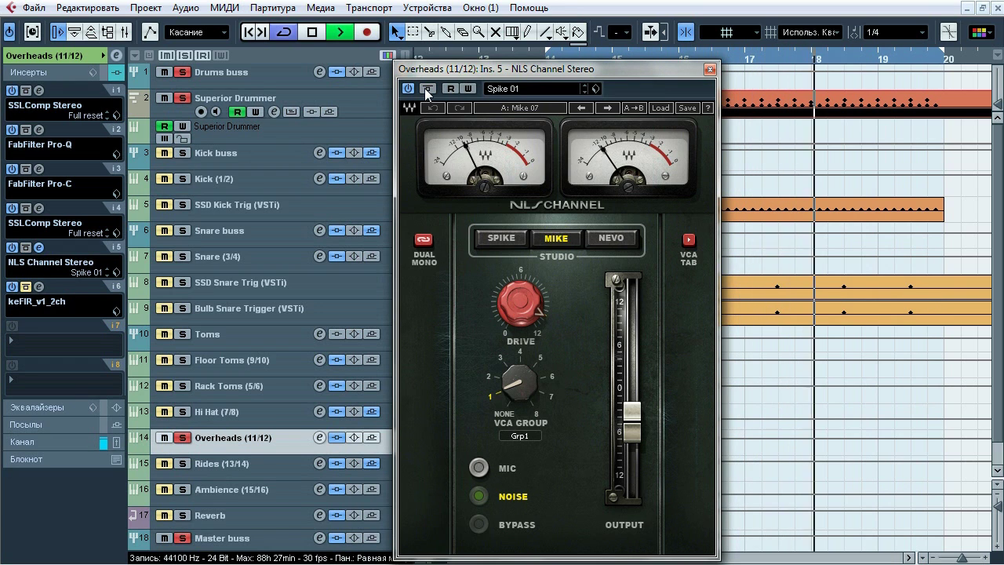
key(space)
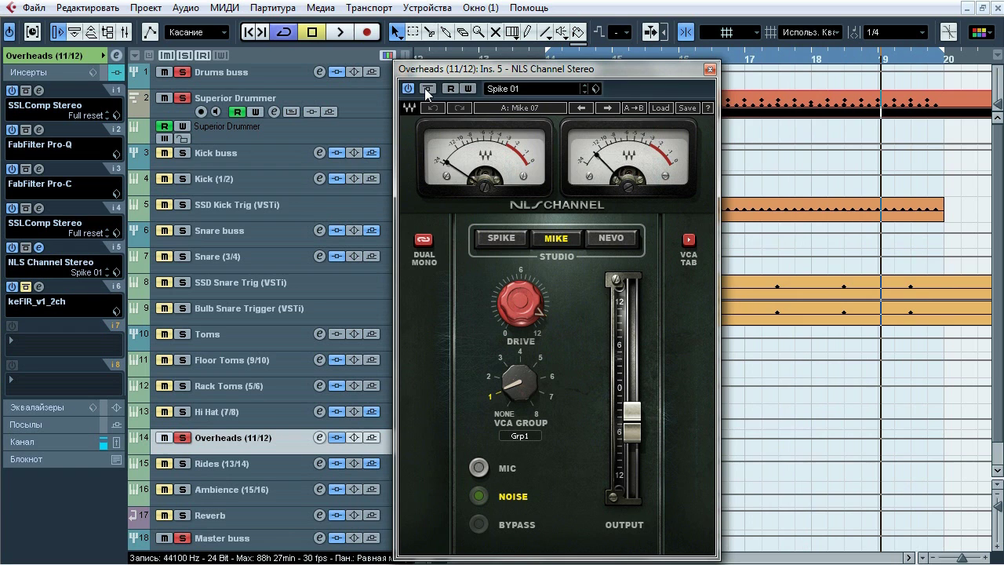
click(709, 70)
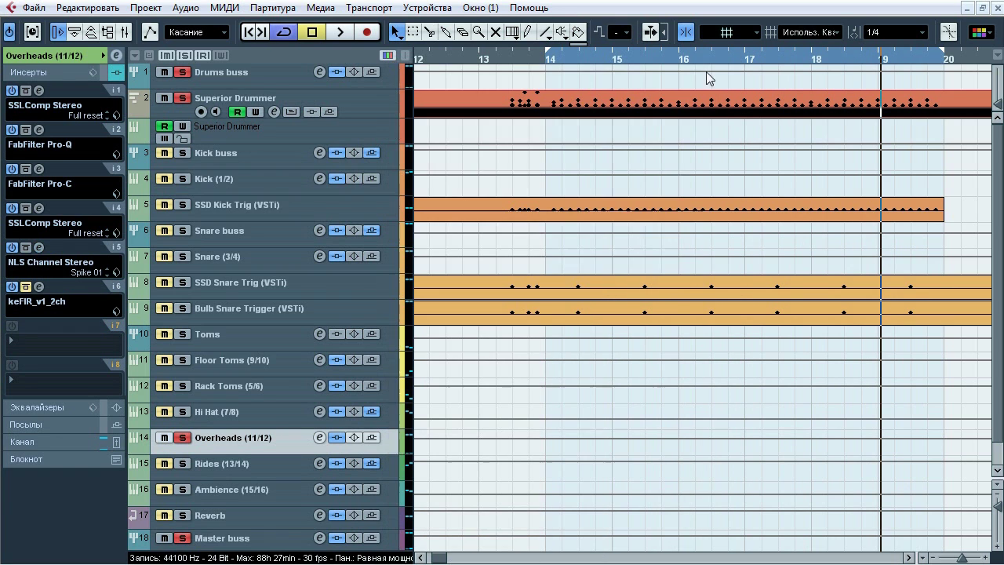
Step: Compare the Overheads' keFIR_v1_2ch in insert slot 6 bypassed and active during playback, leave it active and stop playback
click(42, 287)
drag(524, 149, 461, 168)
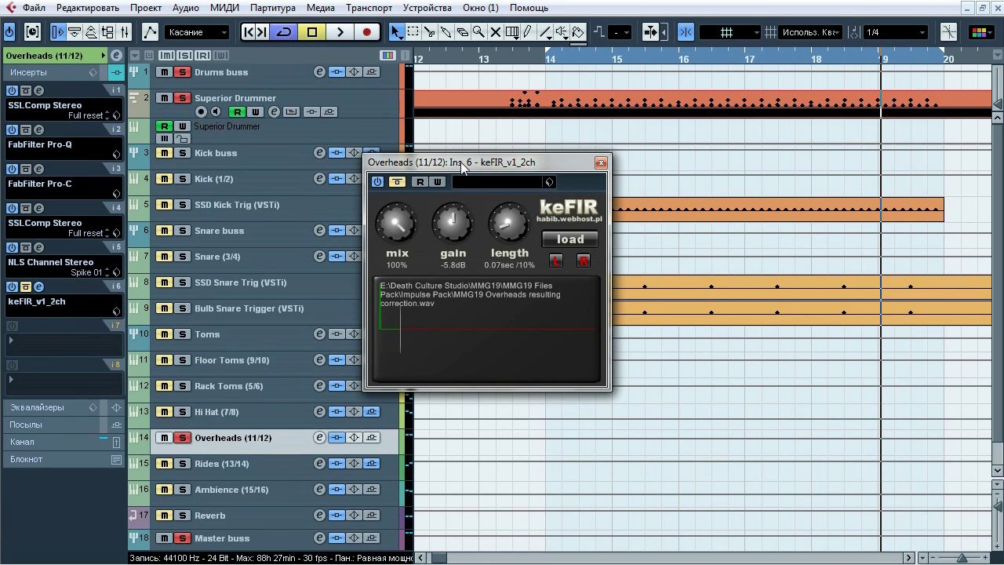
key(space)
click(397, 182)
click(395, 186)
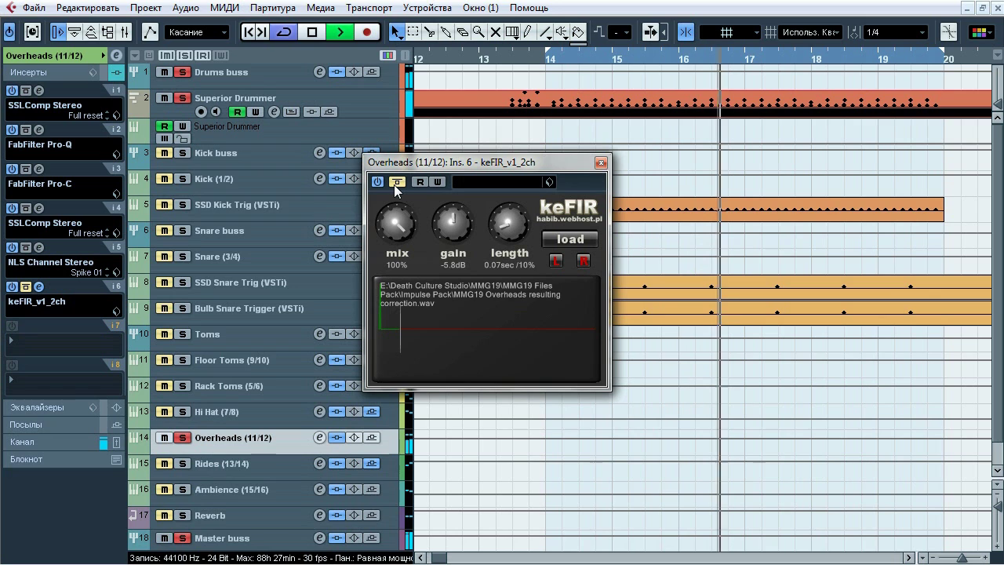
click(396, 181)
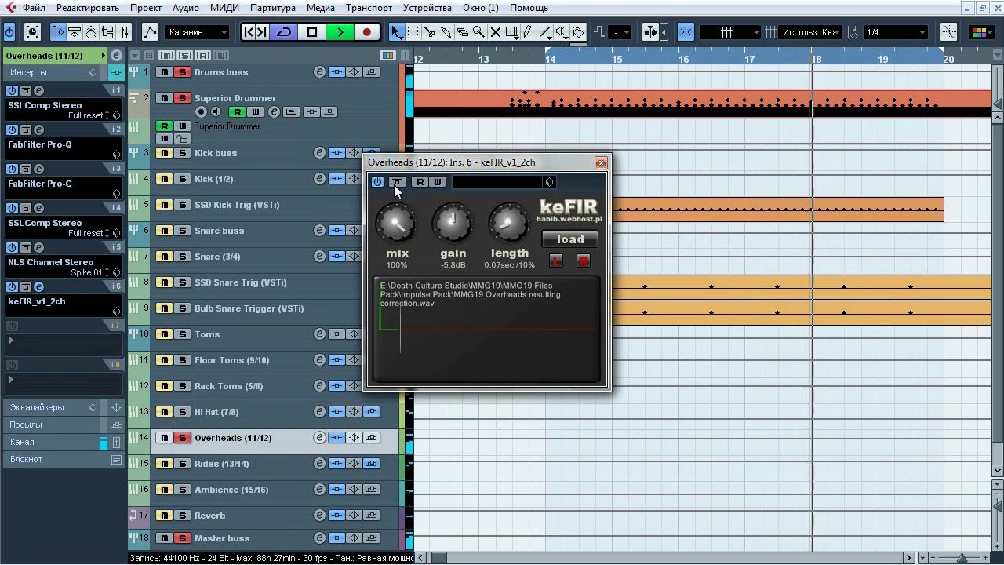
click(396, 184)
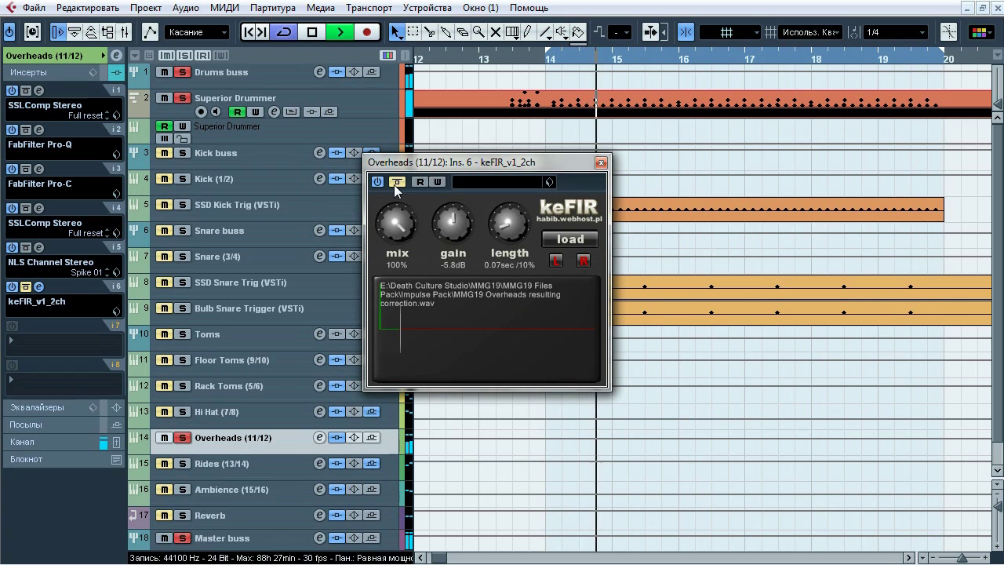
click(396, 183)
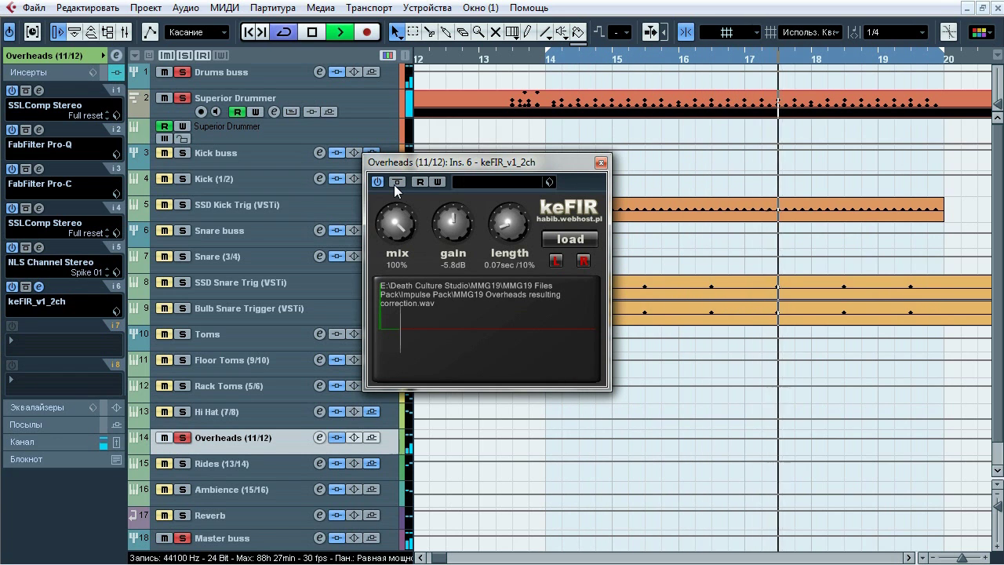
key(space)
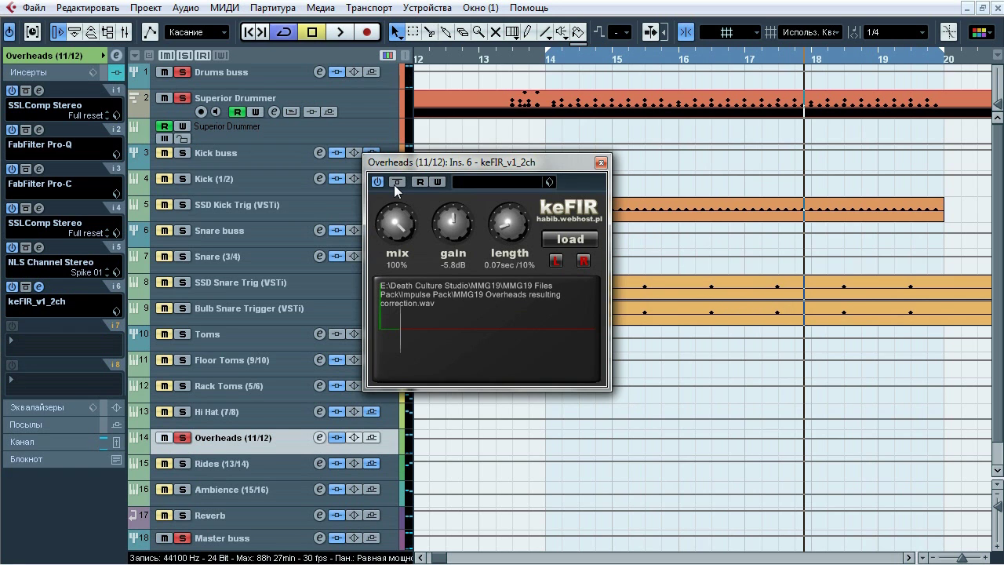
Step: Set the cycle range from about bar 13.5 to bar 14, solo Rides (13/14) and start playback
click(512, 59)
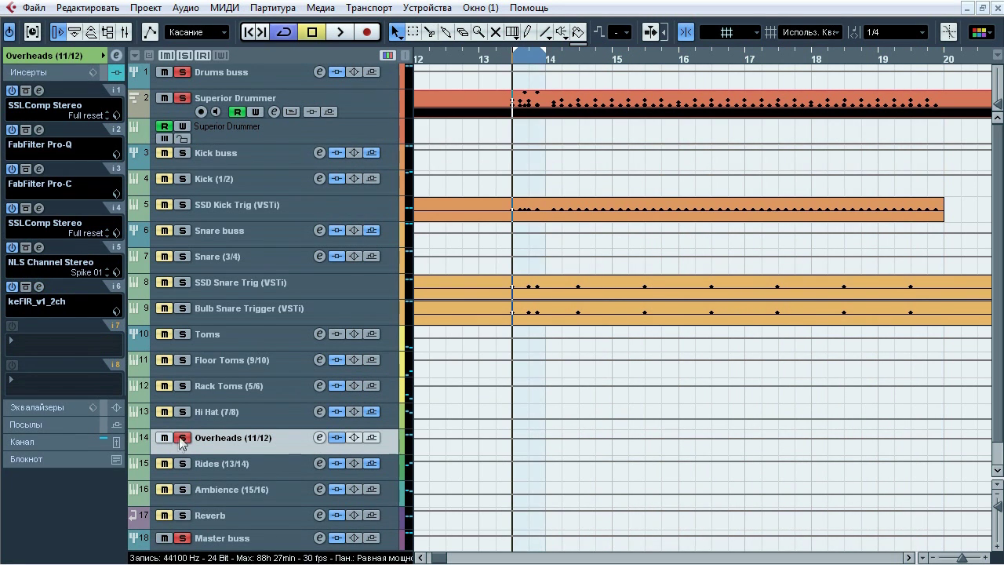
click(182, 463)
key(space)
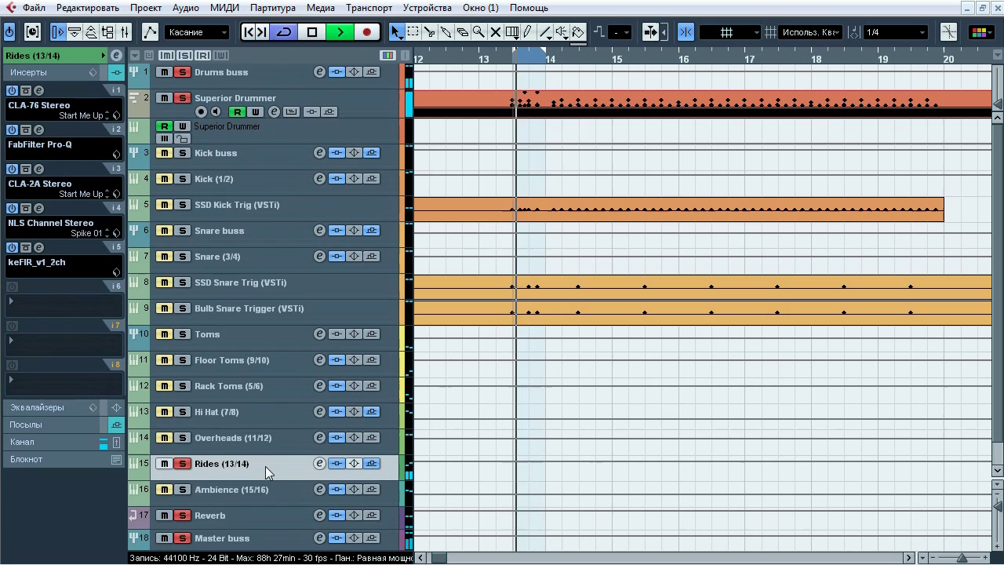
Step: Bypass the sends and inserts of Rides (13/14), compare the track with and without its inserts, and stop playback
click(367, 464)
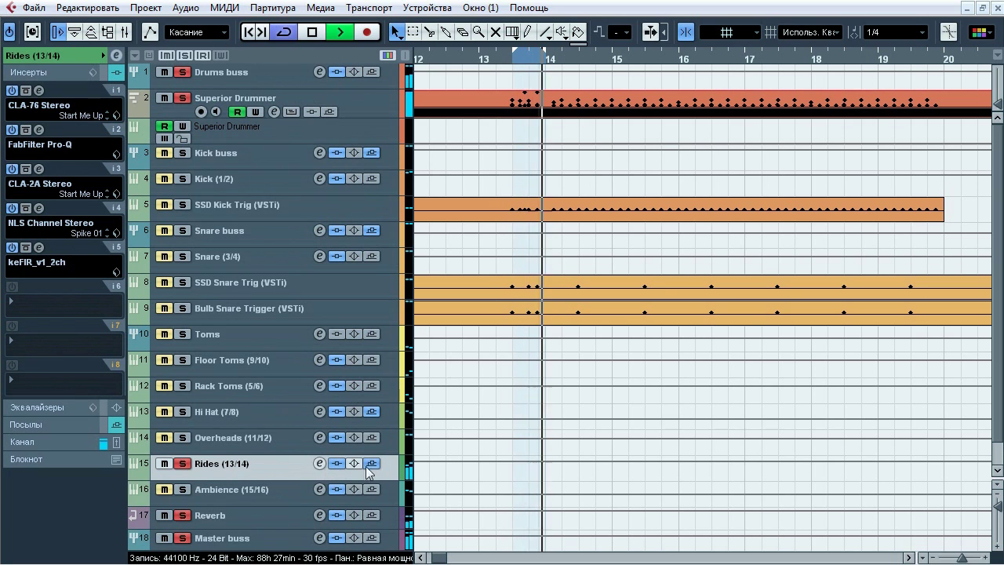
click(337, 464)
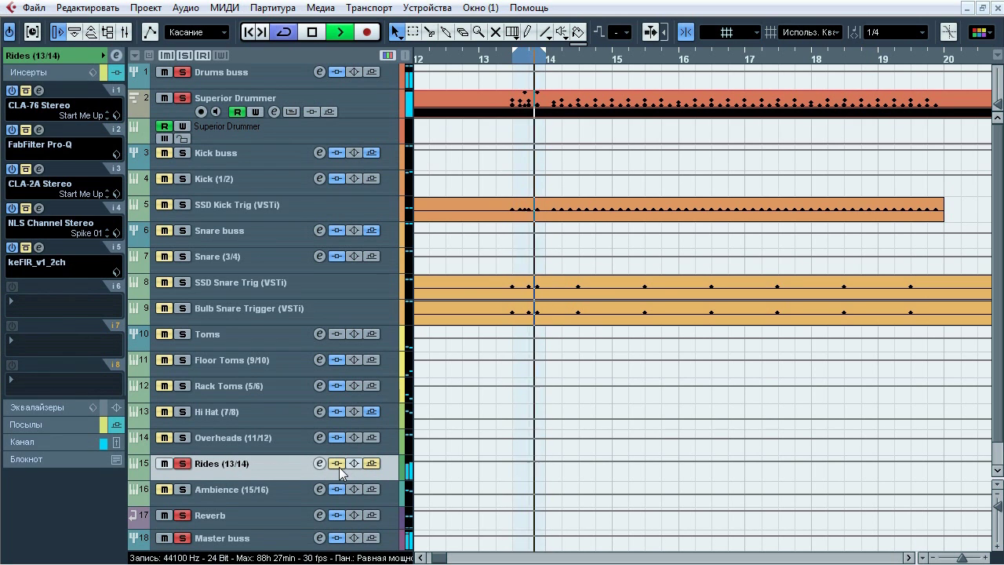
click(336, 463)
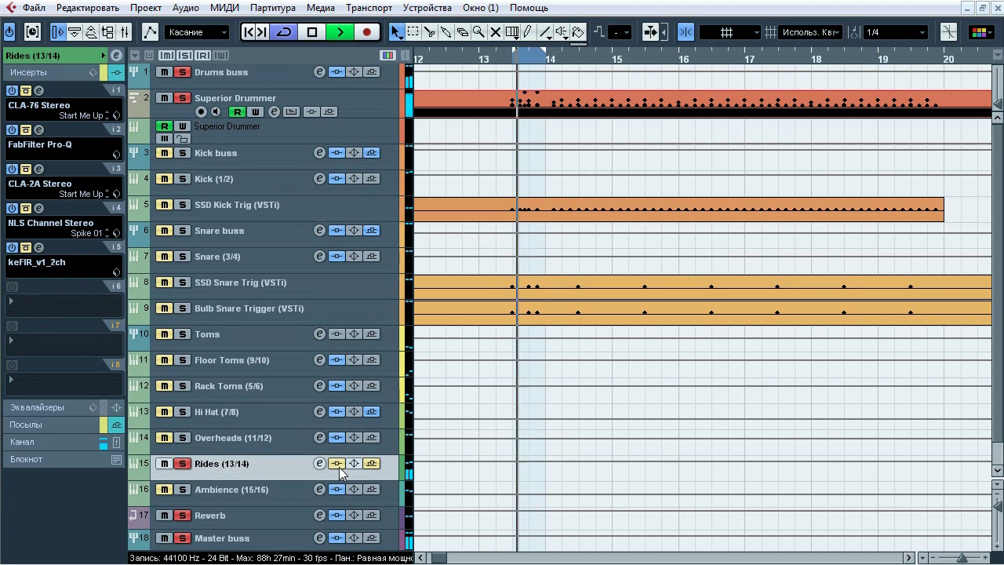
click(336, 463)
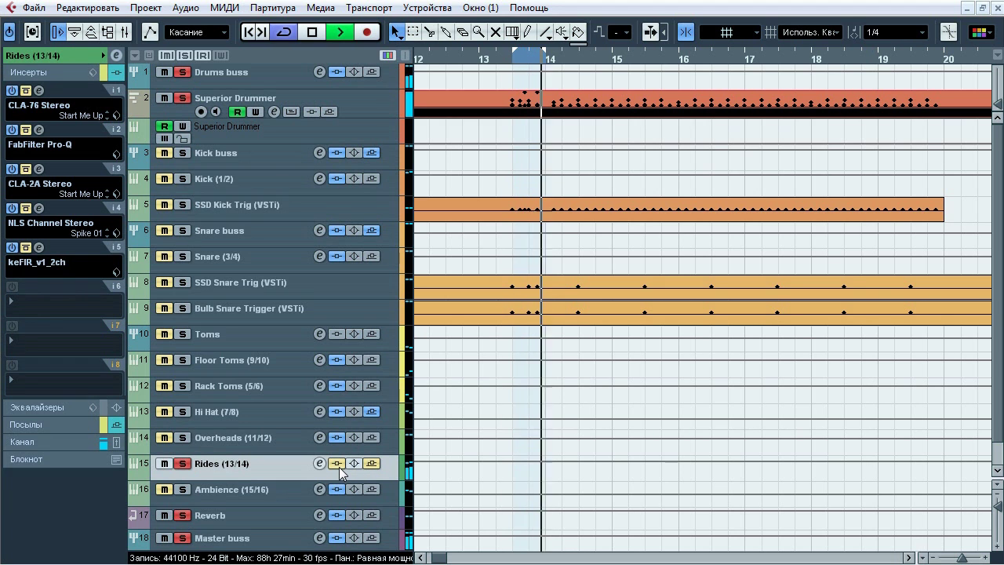
key(space)
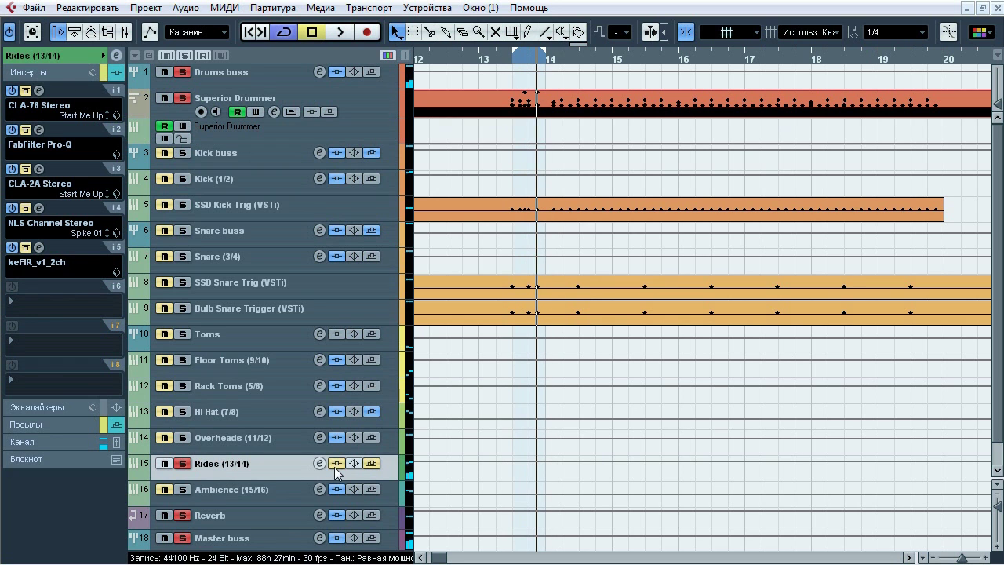
Step: Compare the Rides' CLA-76 Stereo in insert slot 1 bypassed and active during playback, leave it active, stop playback and close it
click(39, 90)
drag(335, 146, 326, 113)
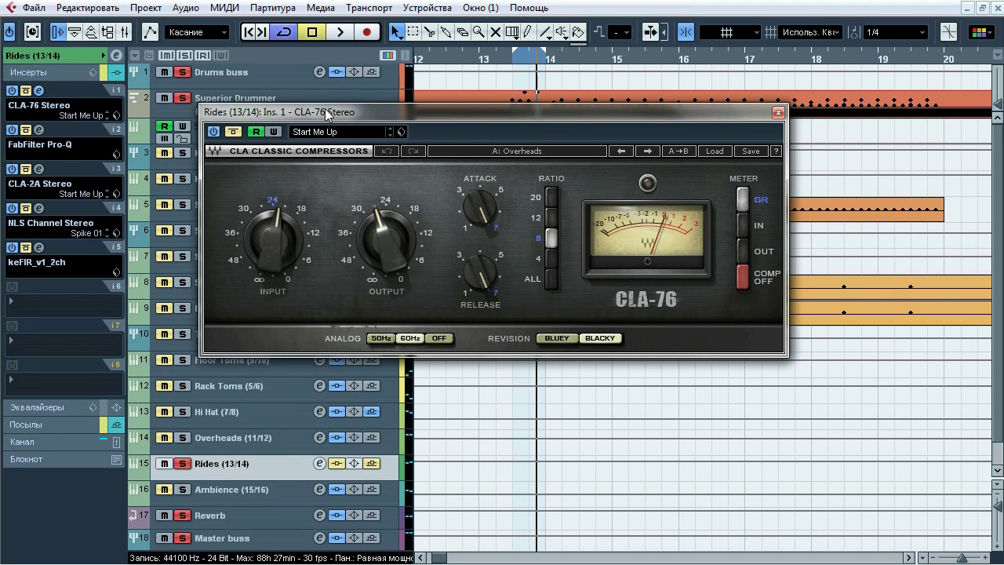
key(space)
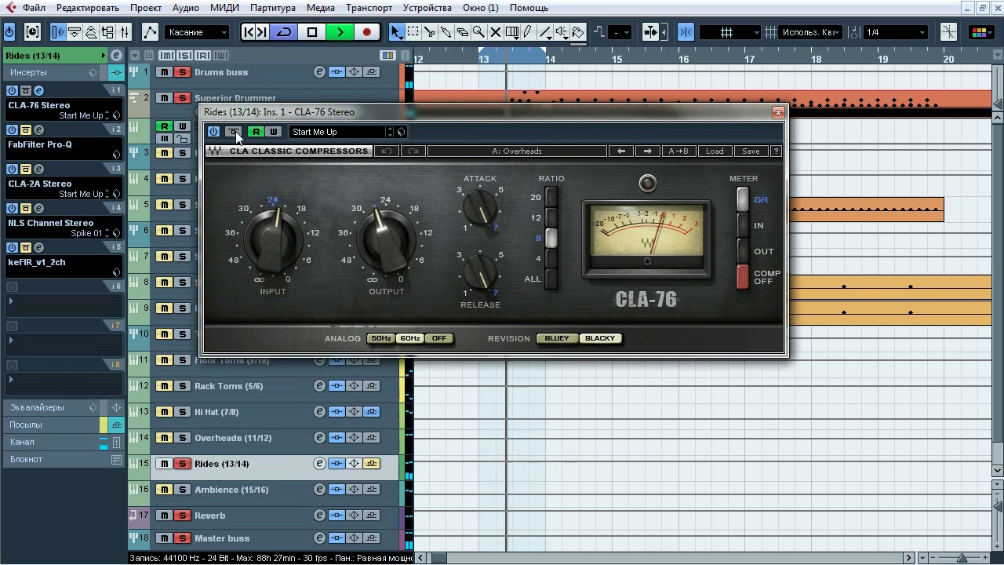
click(233, 132)
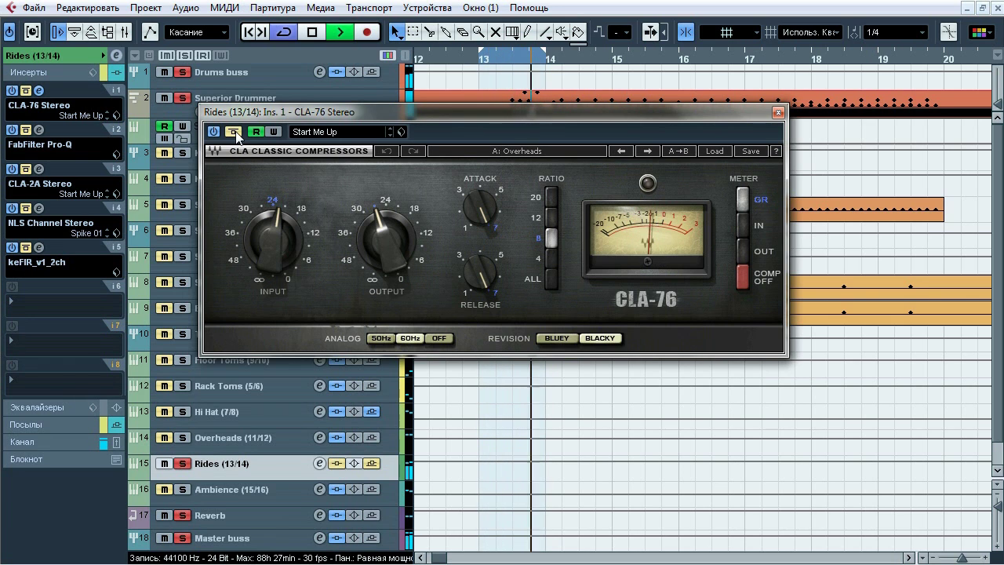
click(237, 133)
key(space)
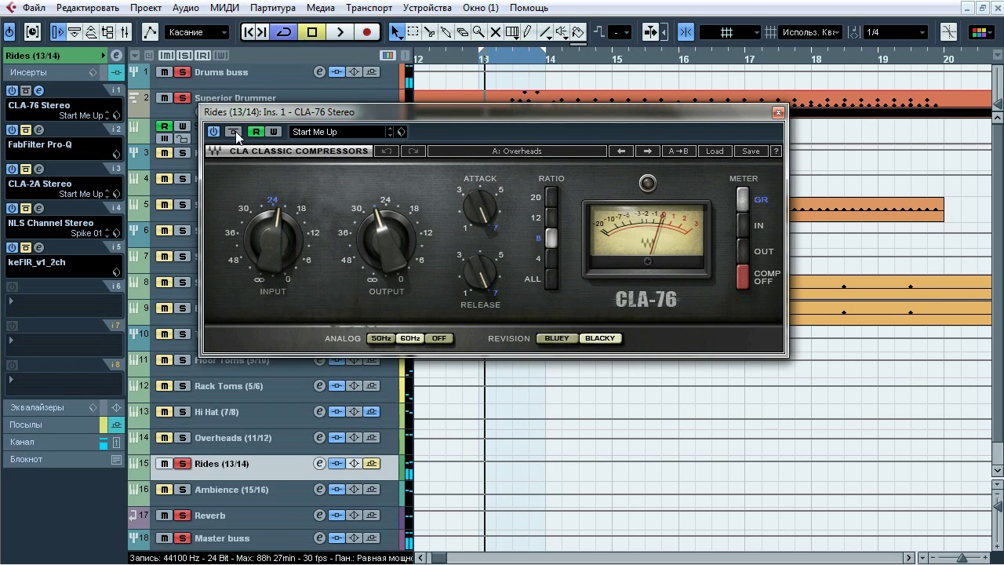
click(780, 114)
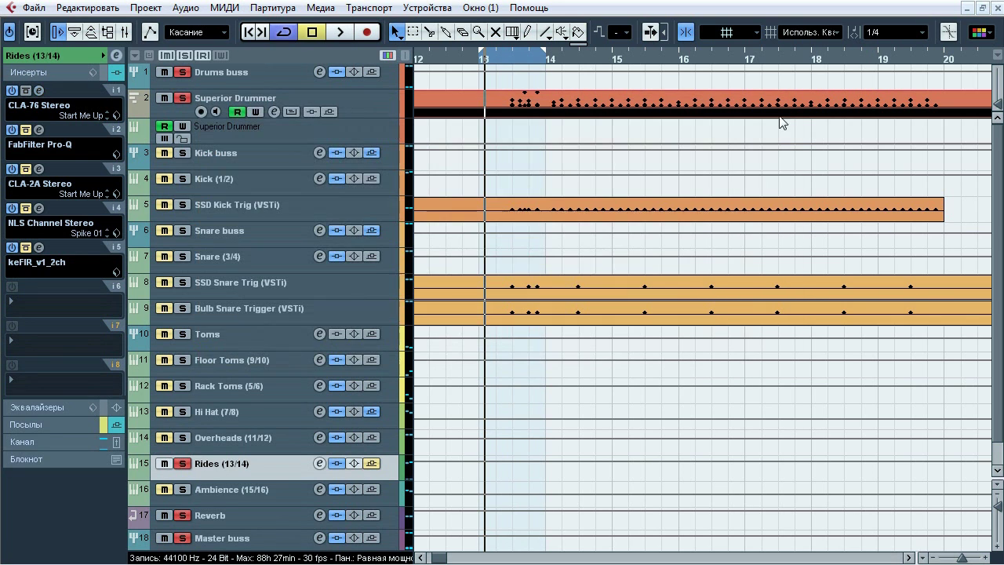
Step: Activate the Rides' FabFilter Pro-Q in insert slot 2 during playback and audition its bands in isolation from the low cut to 1300 Hz
click(40, 130)
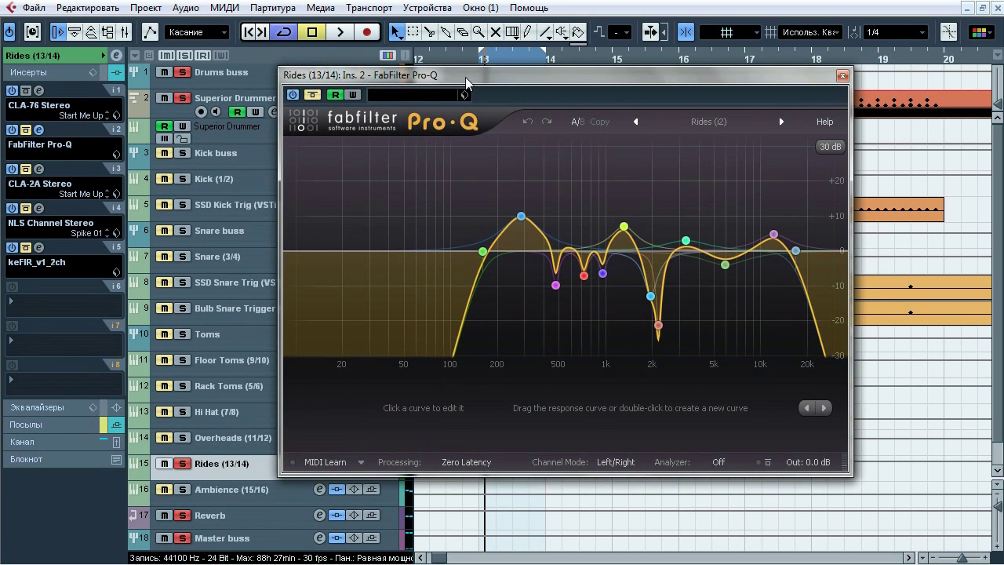
drag(466, 81, 437, 98)
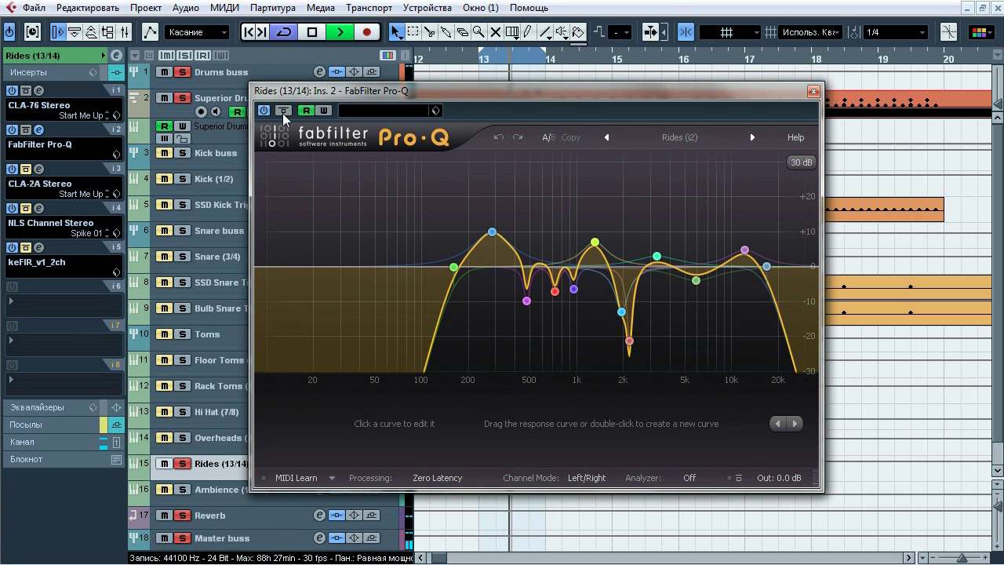
mouse_move(475, 245)
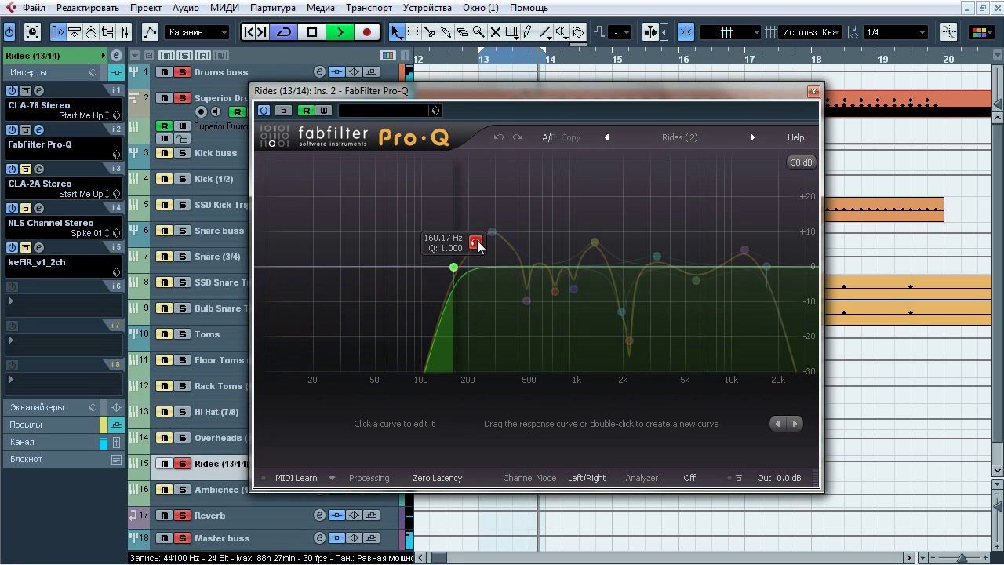
mouse_move(514, 201)
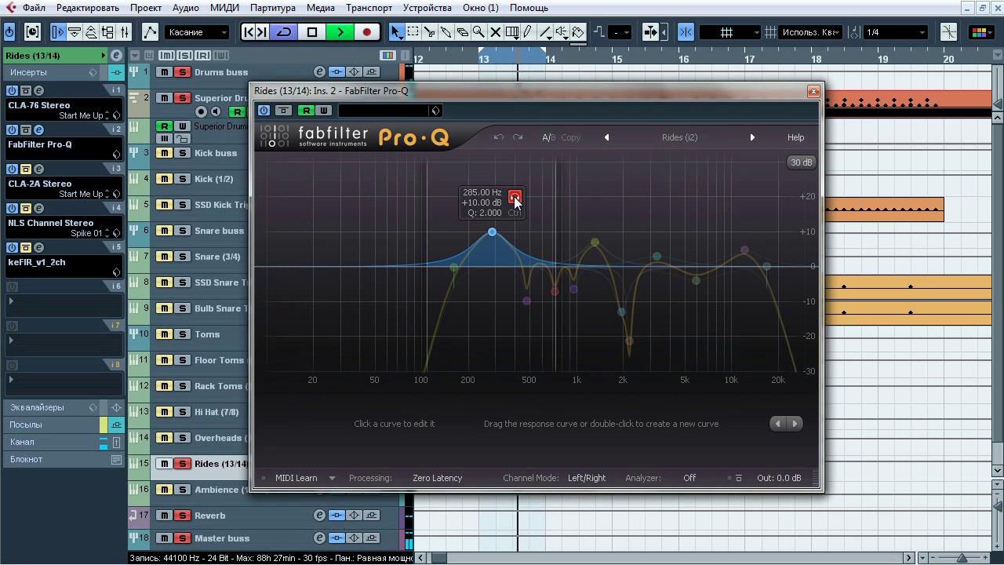
mouse_move(549, 323)
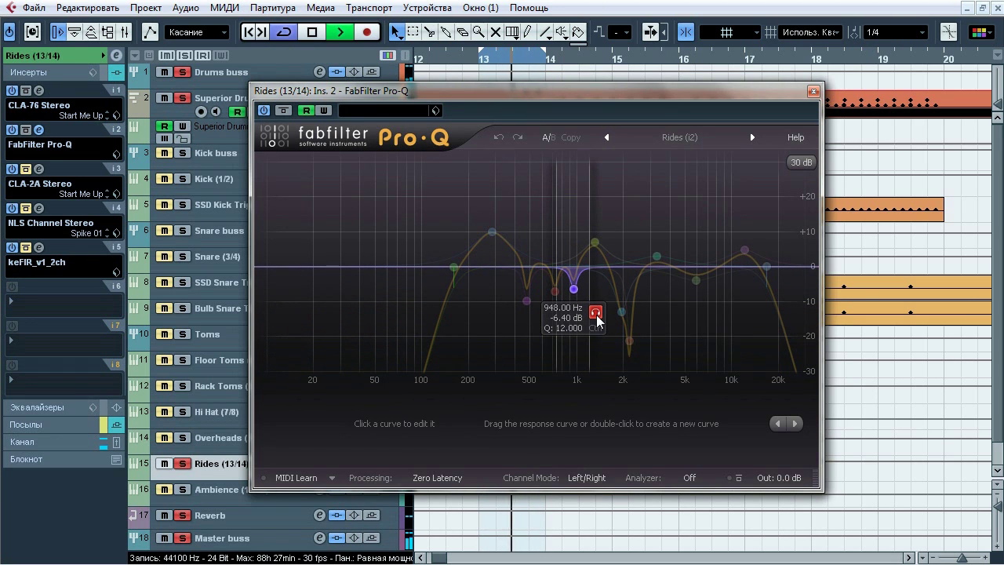
mouse_move(619, 210)
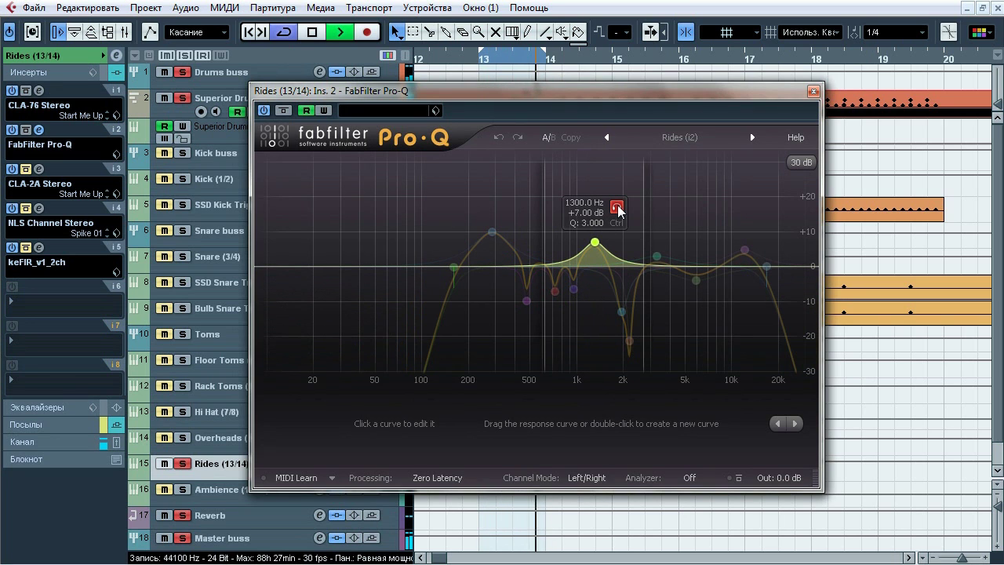
Step: Audition the remaining Pro-Q bands in isolation from 1938 Hz up to the high cut, and stop playback
mouse_move(639, 338)
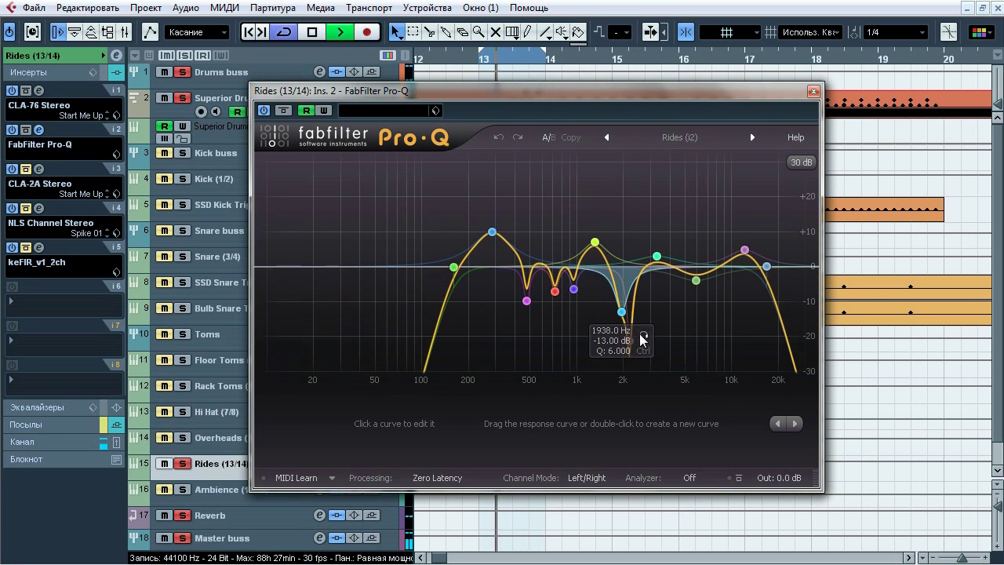
drag(649, 339, 657, 369)
mouse_move(677, 225)
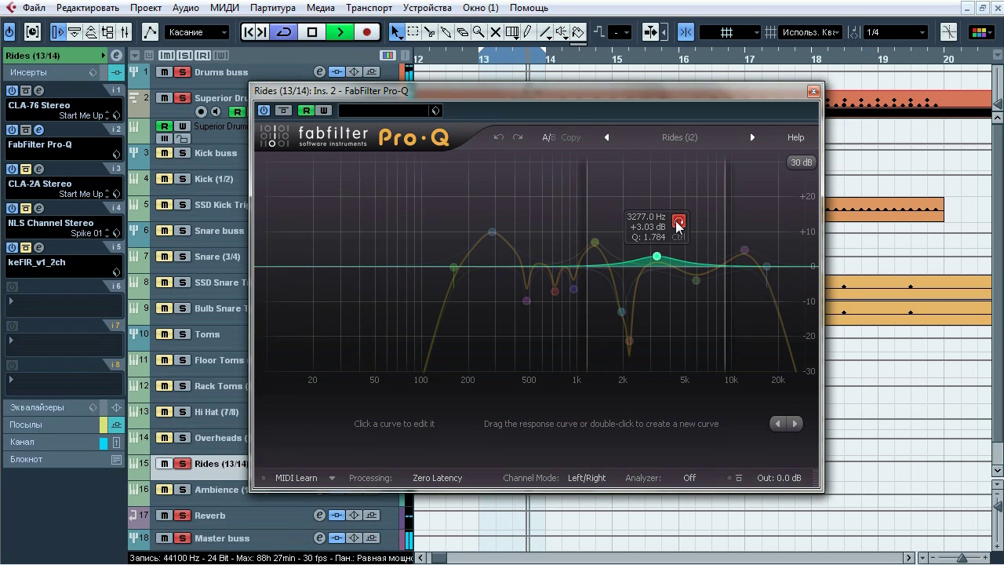
drag(678, 225, 719, 306)
mouse_move(766, 220)
drag(766, 220, 786, 247)
mouse_move(778, 247)
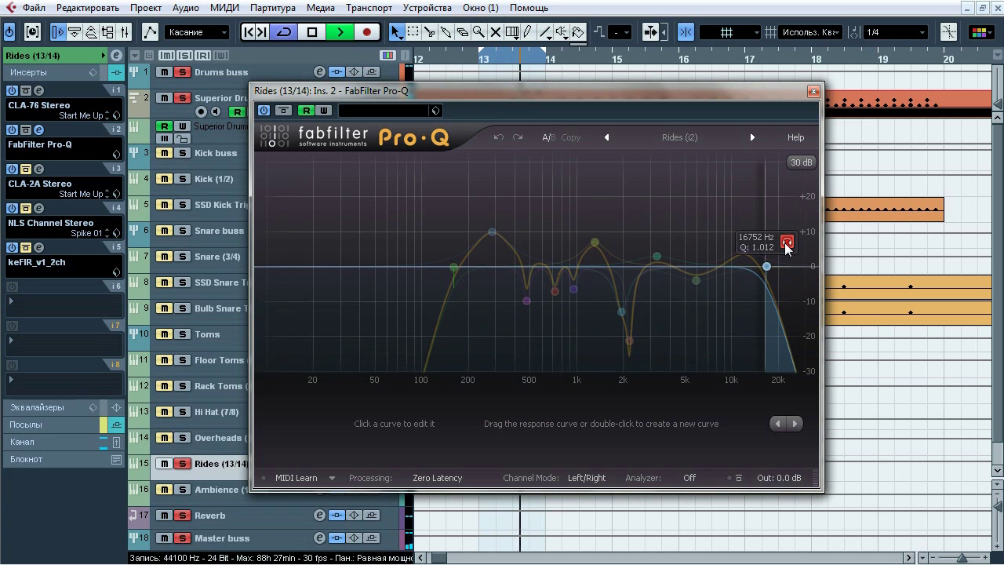
drag(787, 245, 787, 246)
key(space)
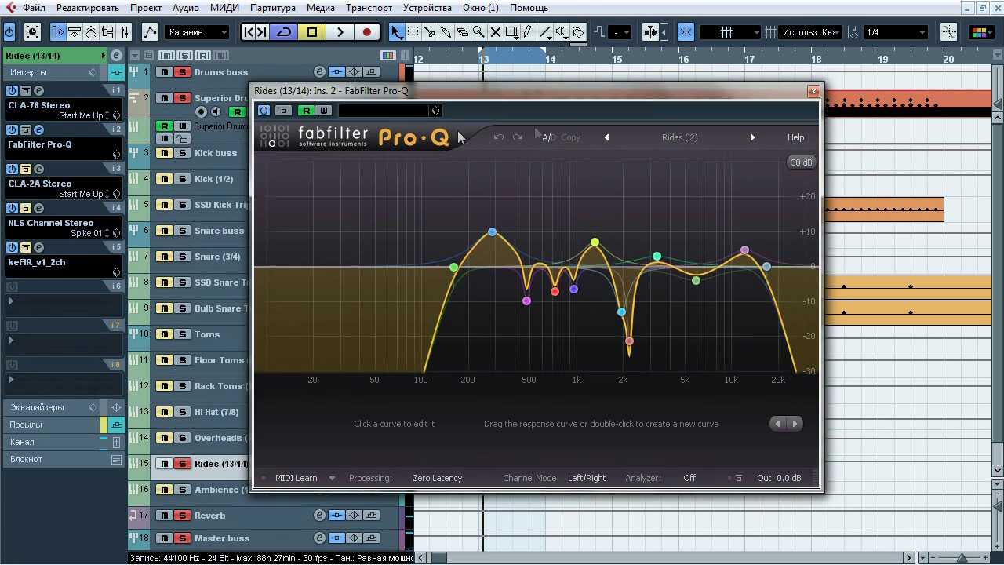
Step: Examine the Pro-Q preset list, dismiss it without loading another preset, and close the equalizer
click(680, 137)
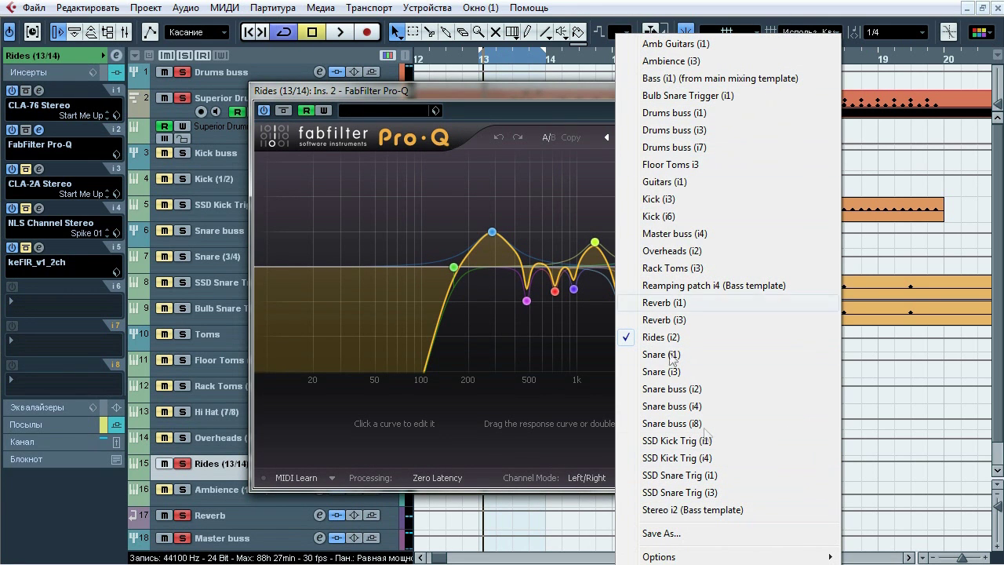
click(555, 91)
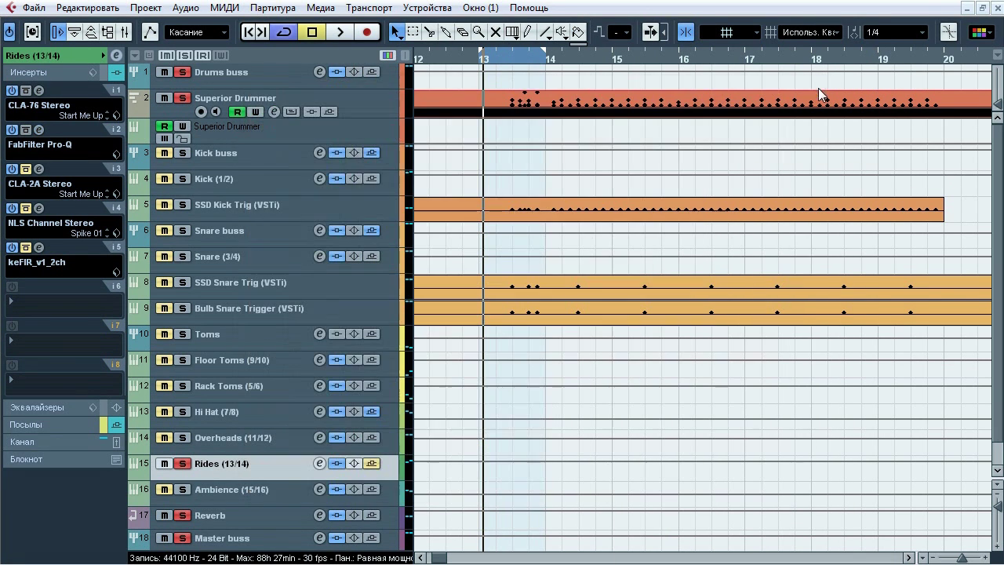
click(815, 91)
Step: Compare the Rides' CLA-2A Stereo in insert slot 3 bypassed and active during playback, leave it active, stop playback and close it
click(39, 169)
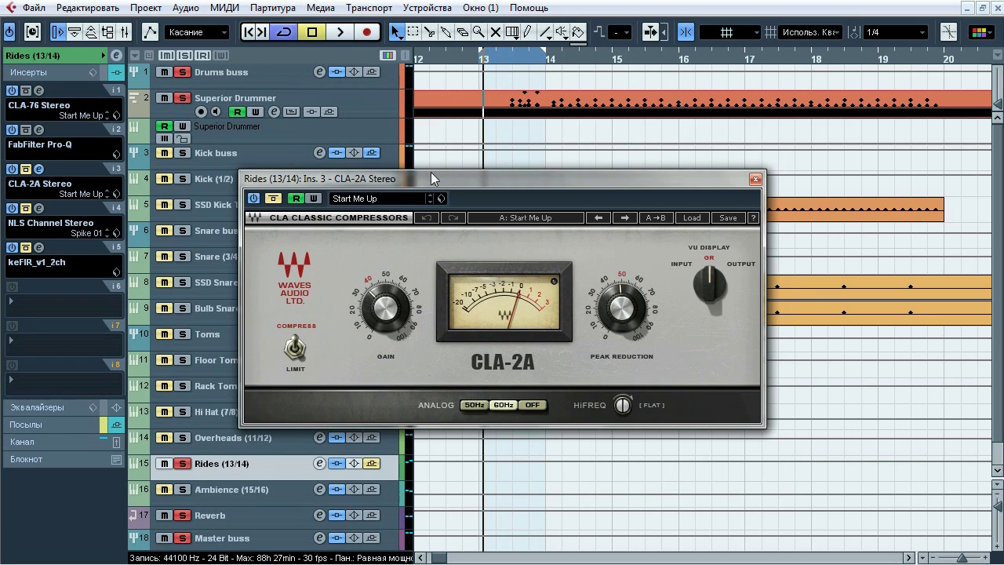
drag(430, 172, 432, 169)
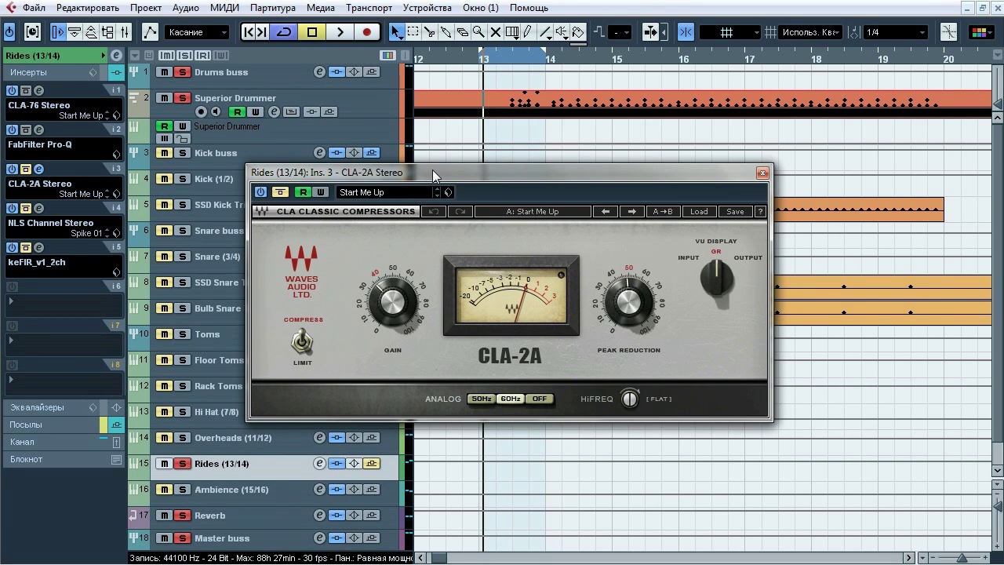
key(space)
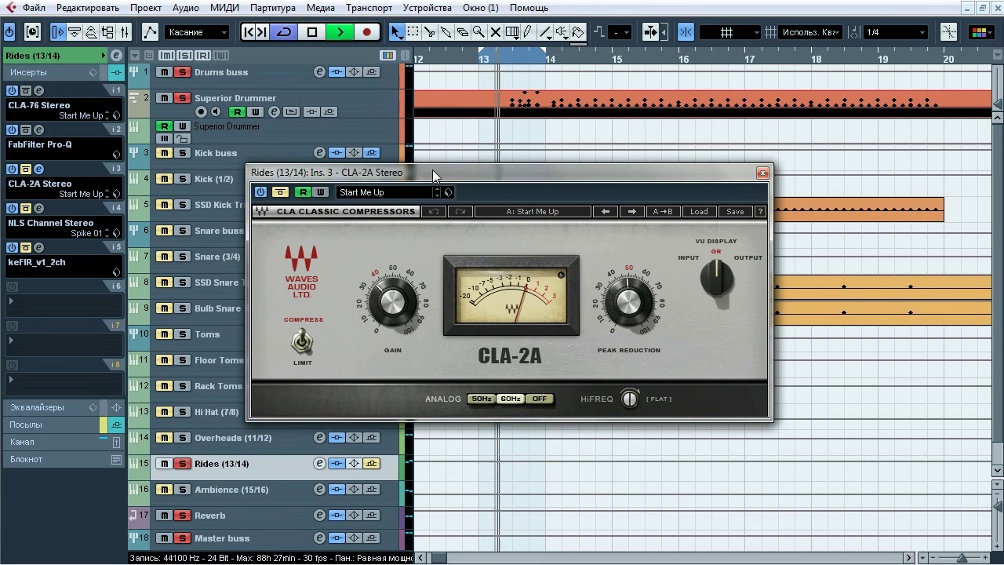
click(280, 198)
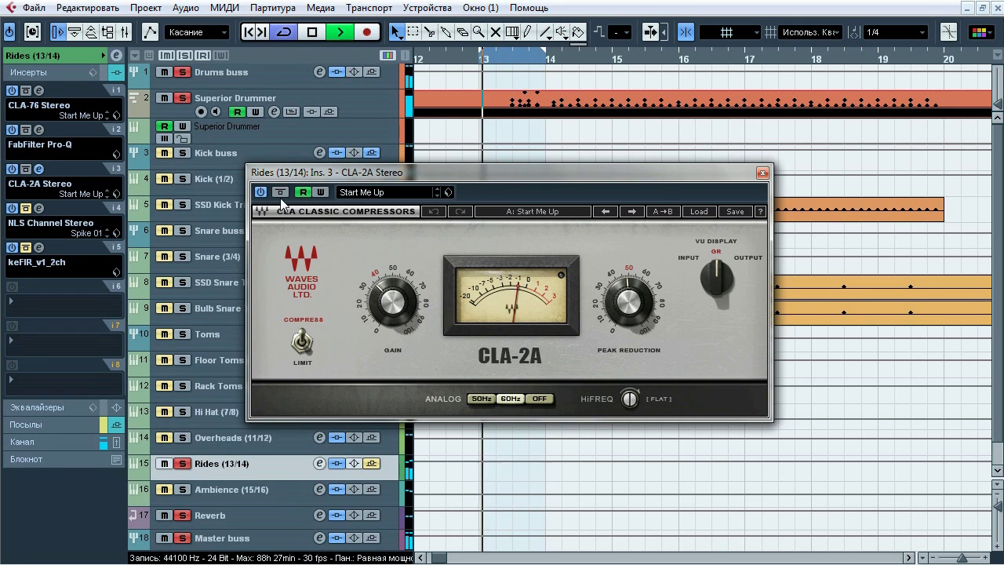
click(280, 193)
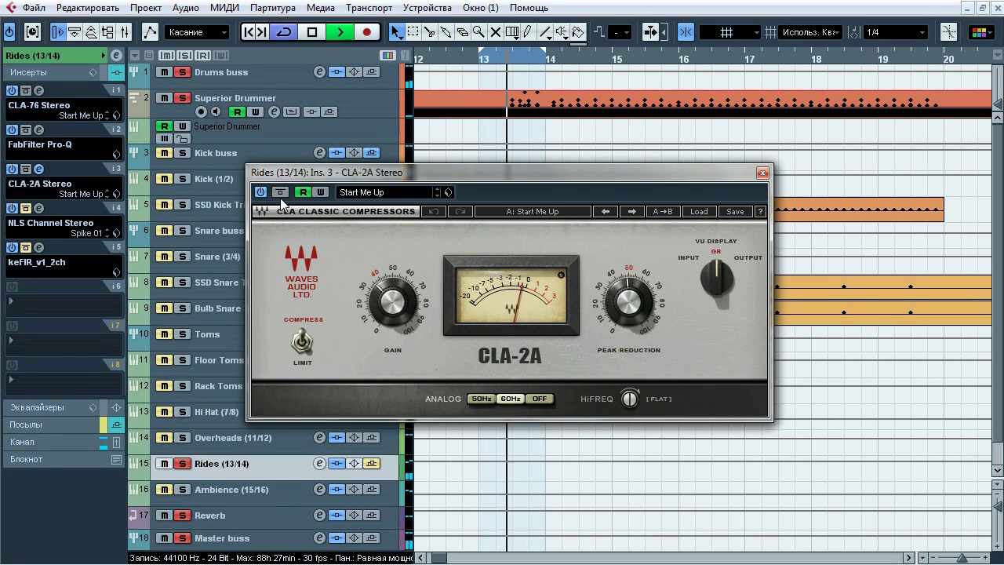
click(397, 303)
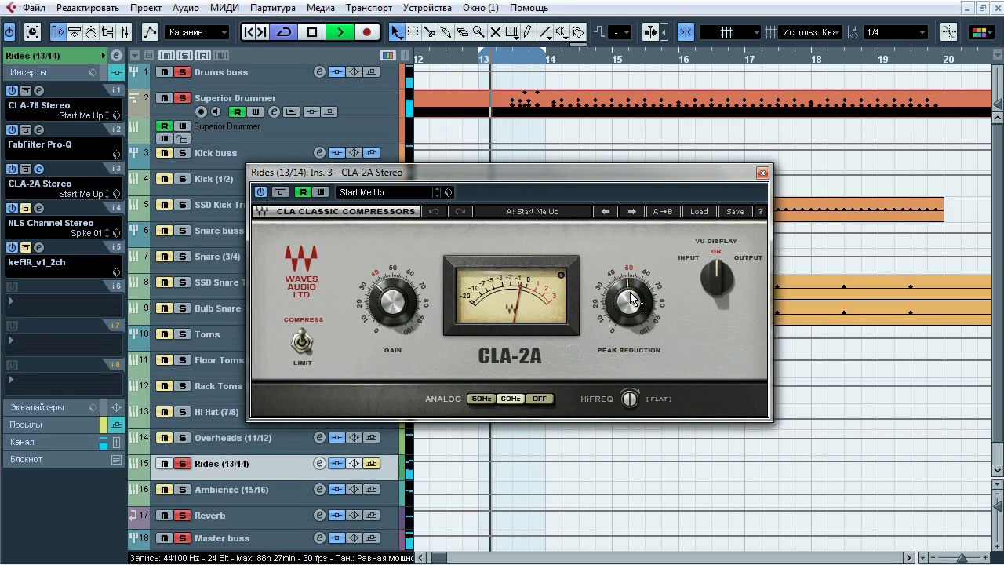
click(631, 400)
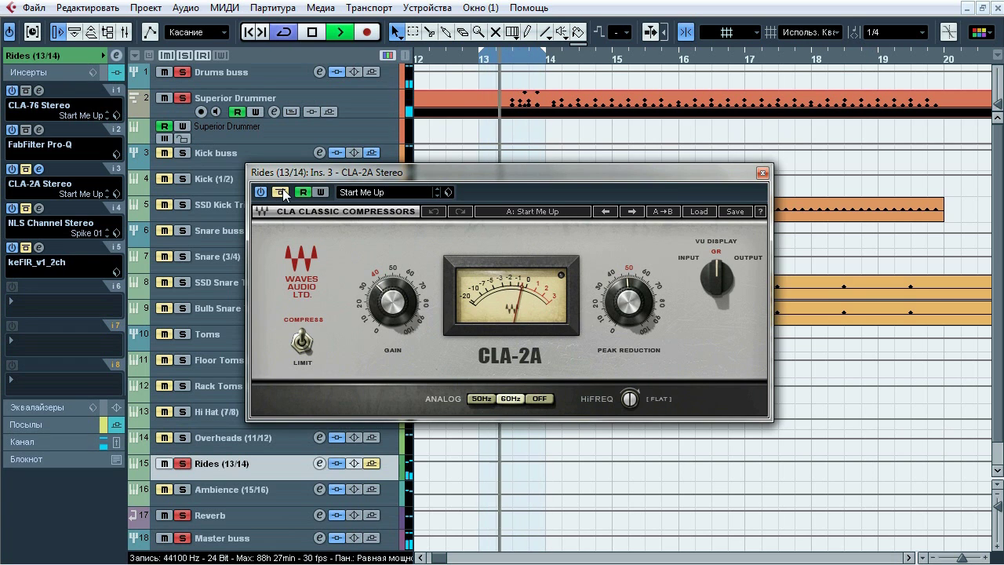
key(space)
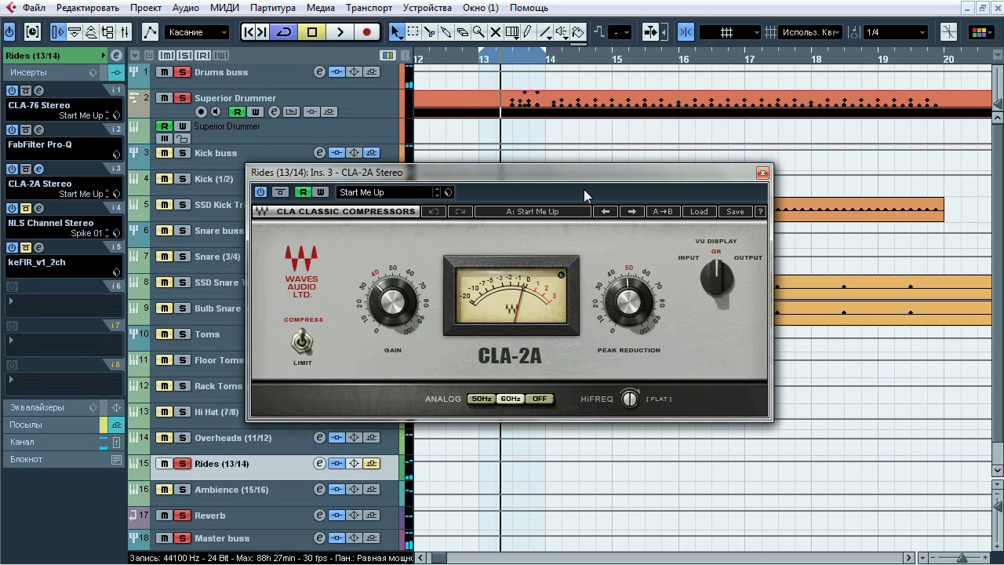
click(761, 173)
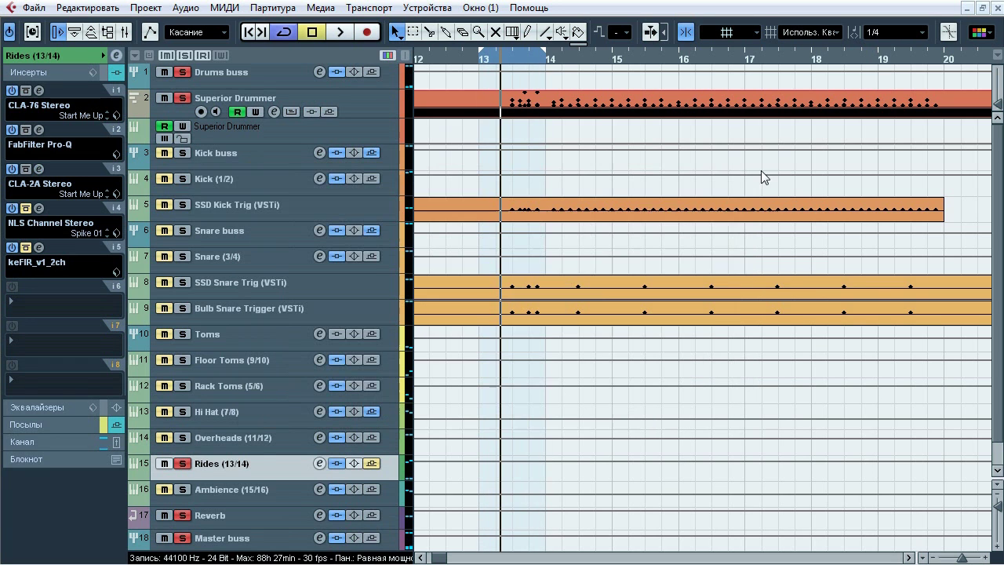
Step: Compare the Rides' NLS Channel Stereo in insert slot 4 bypassed and active during playback, leave it active, stop playback and close it
click(40, 208)
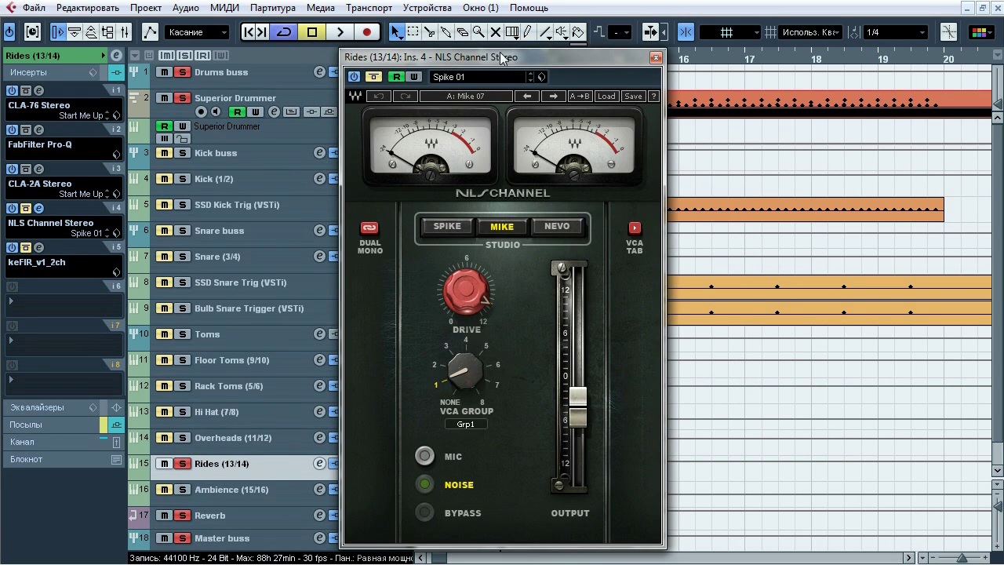
drag(500, 52, 499, 52)
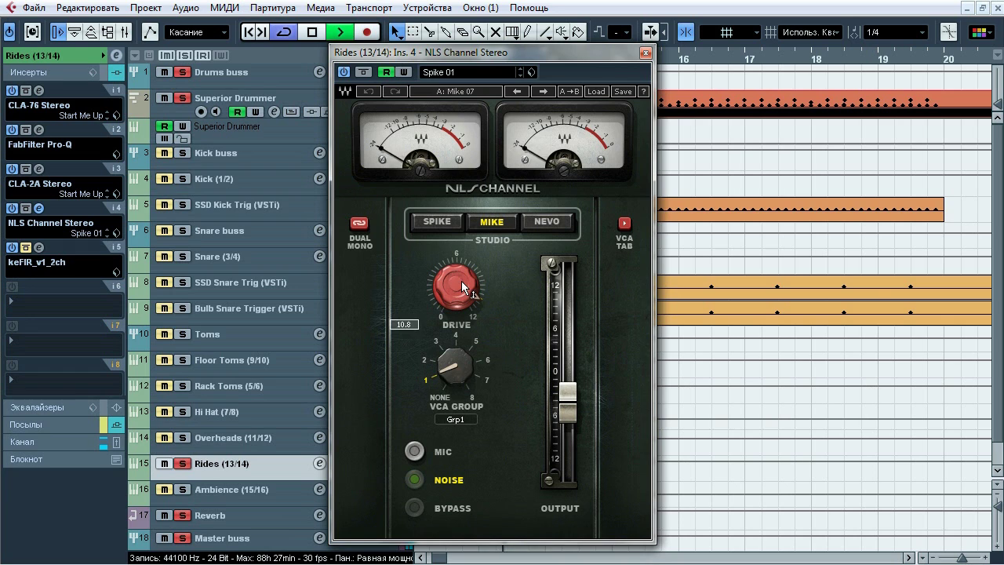
click(370, 71)
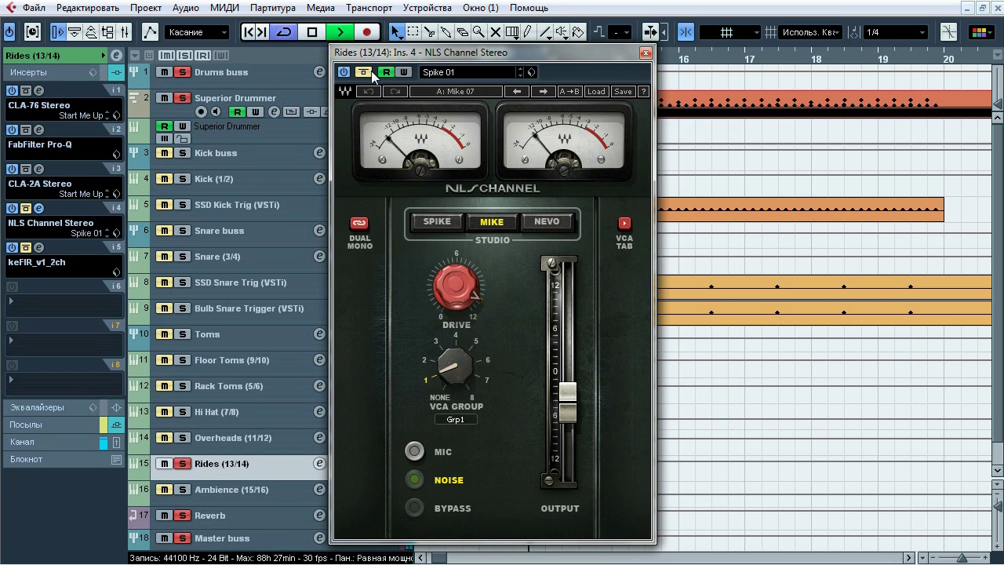
click(371, 71)
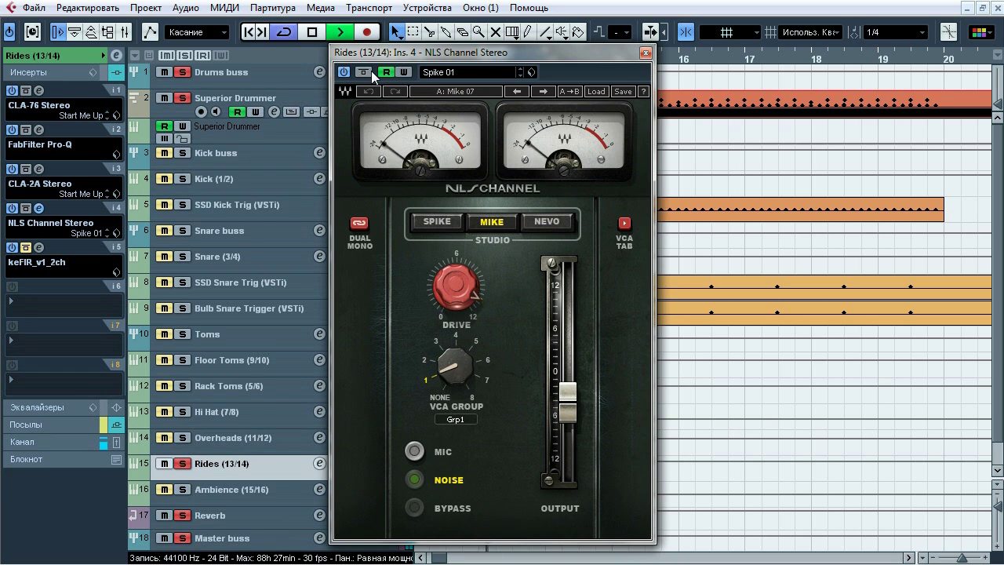
click(371, 71)
click(371, 71)
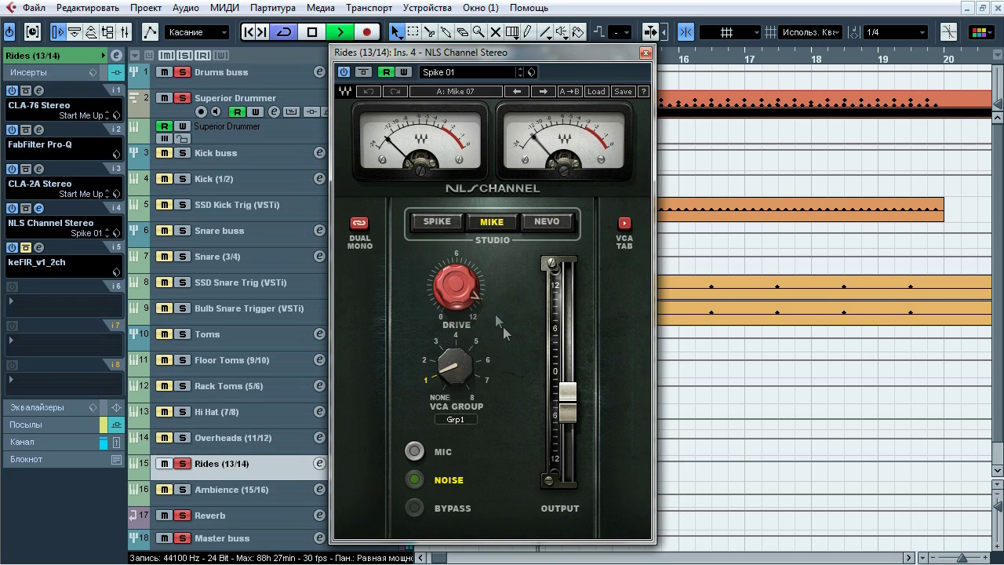
key(space)
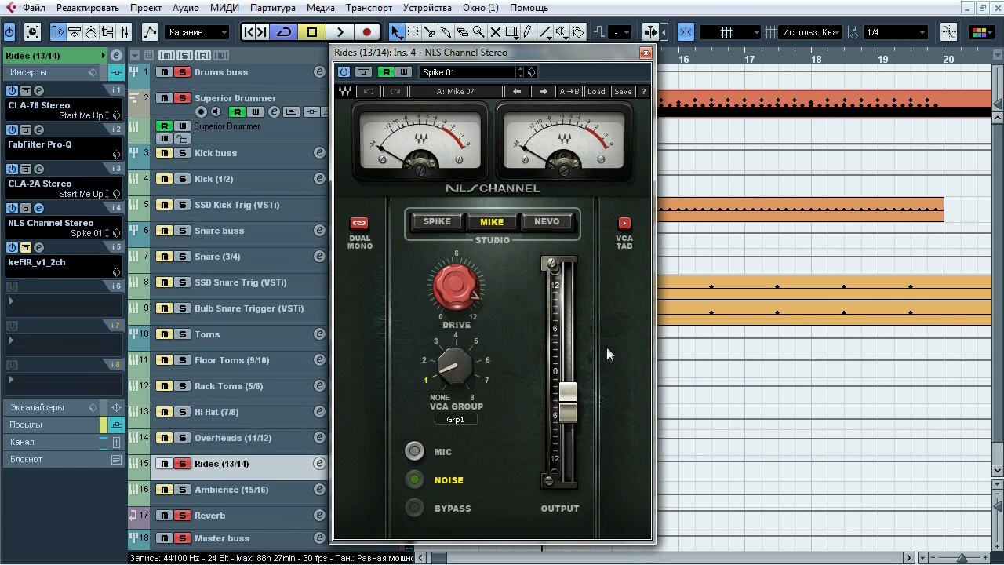
click(645, 53)
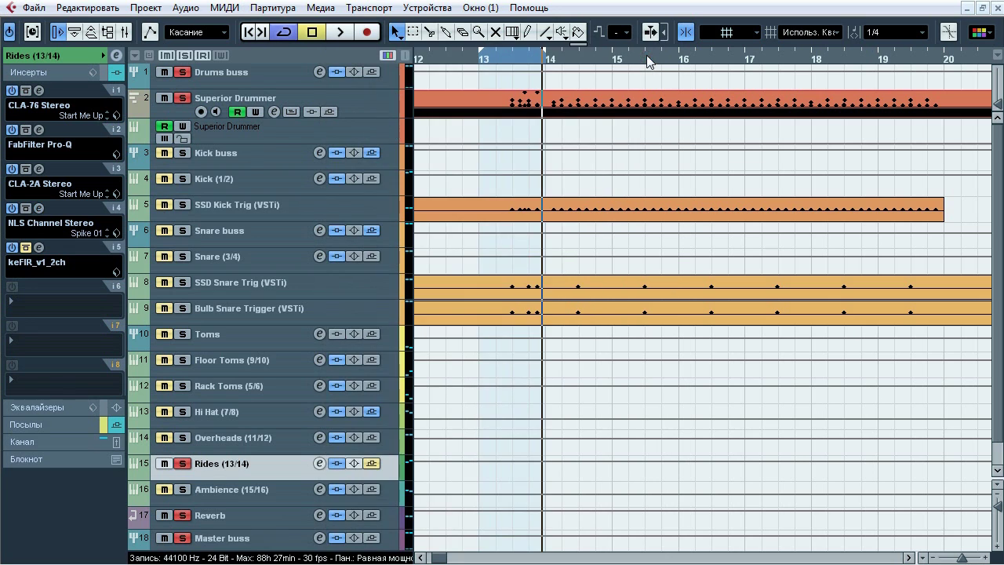
Step: Compare the Rides' keFIR_v1_2ch in insert slot 5 bypassed and active during playback, leave it active, stop playback and close it
click(43, 247)
drag(496, 192, 530, 174)
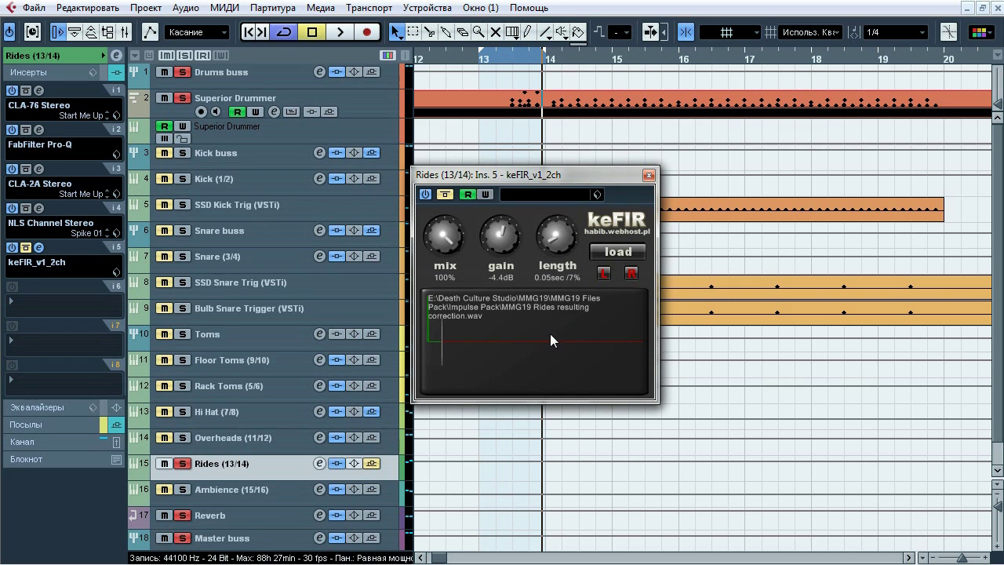
key(space)
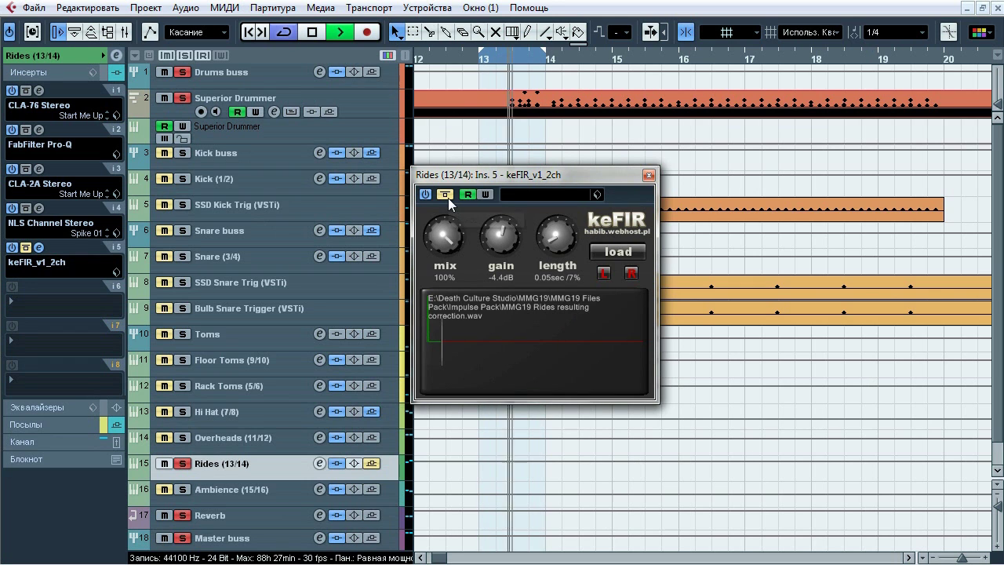
click(444, 194)
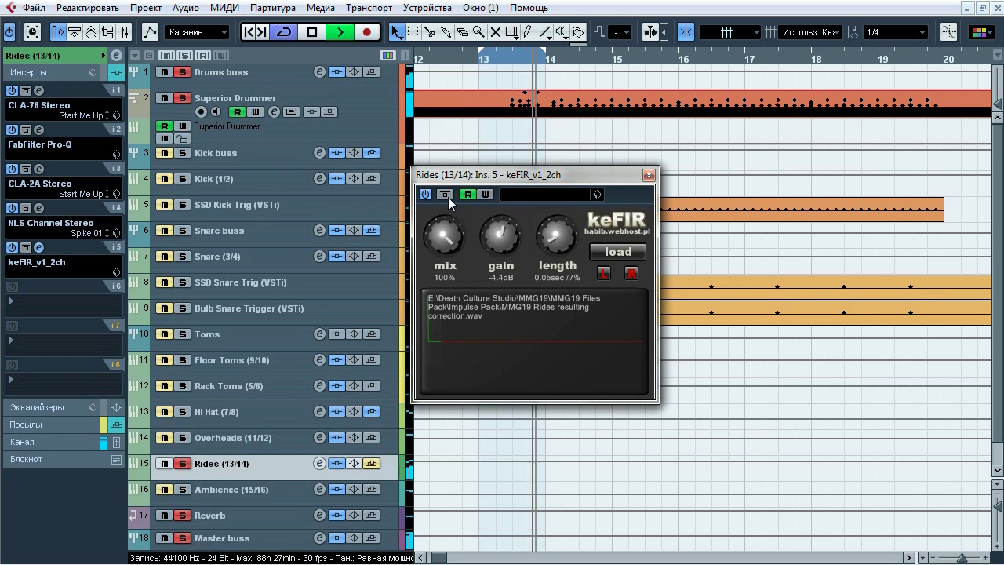
click(445, 194)
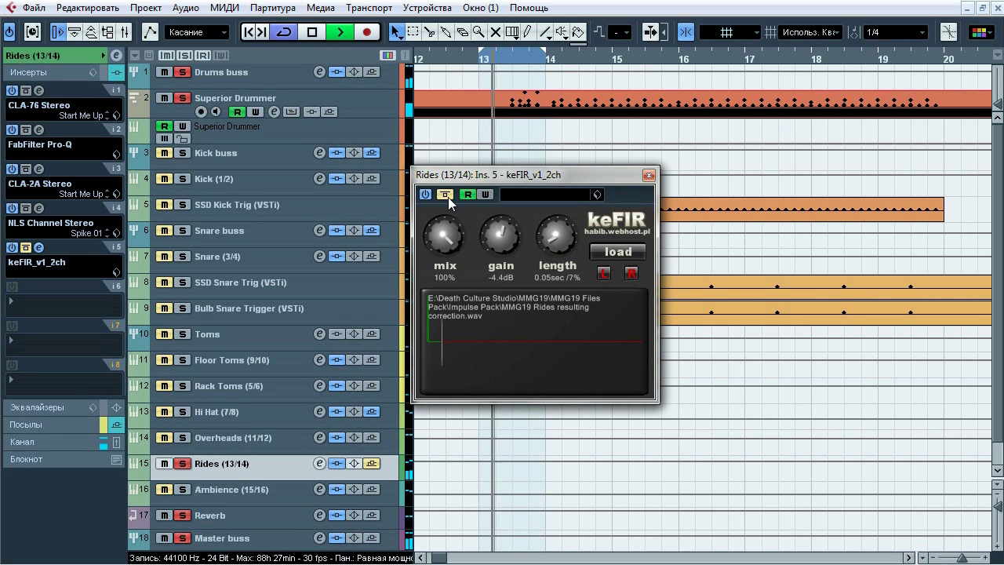
click(444, 195)
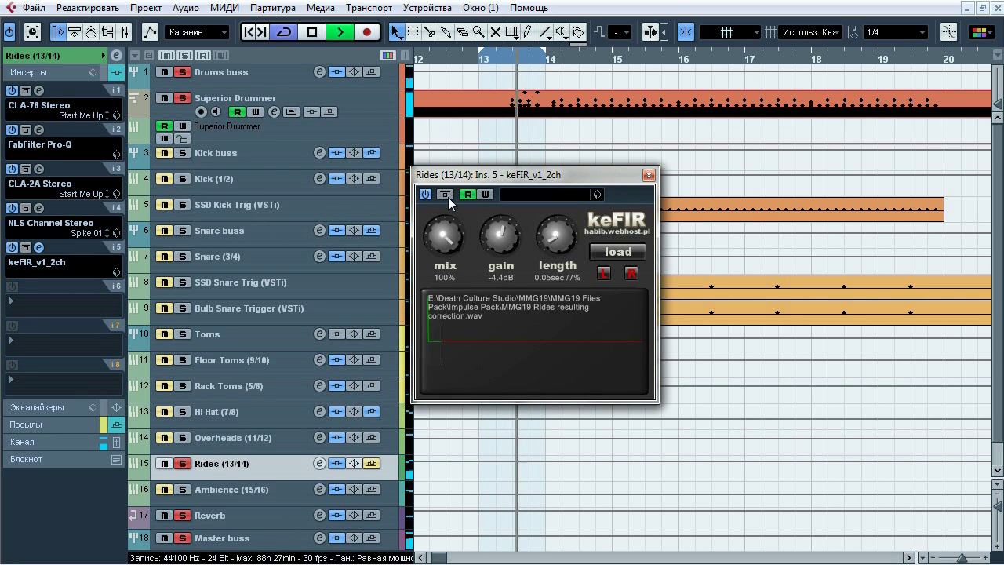
click(445, 195)
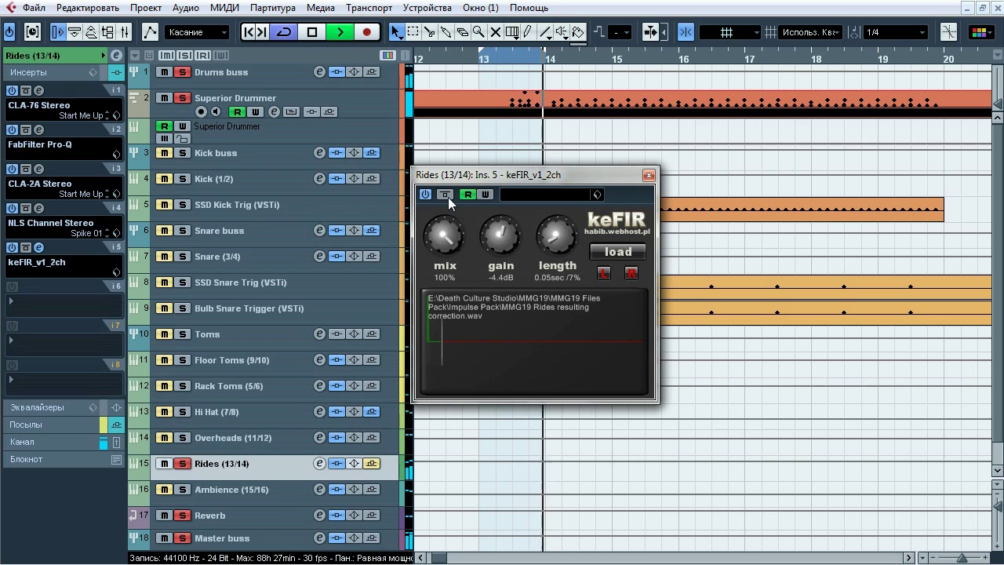
click(445, 195)
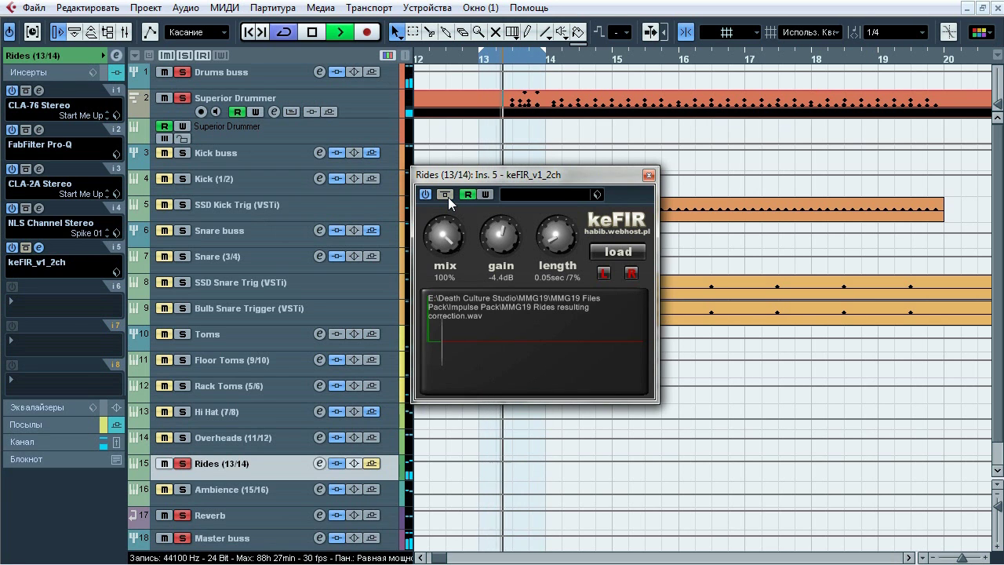
key(space)
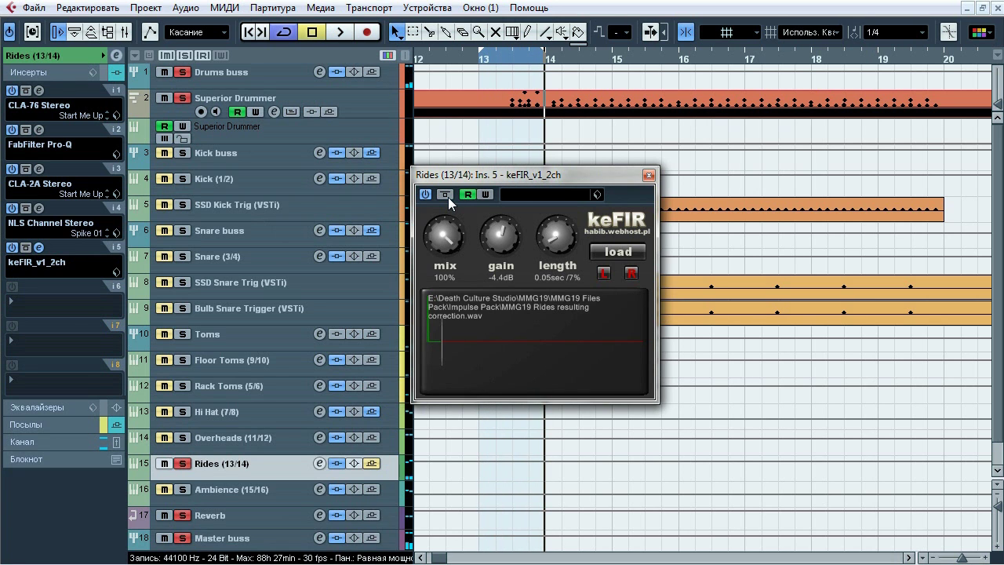
click(648, 175)
Step: Show the Rides' sends and audition the soloed track from bar 13 with the Reverb send bypassed, then with it active
click(67, 425)
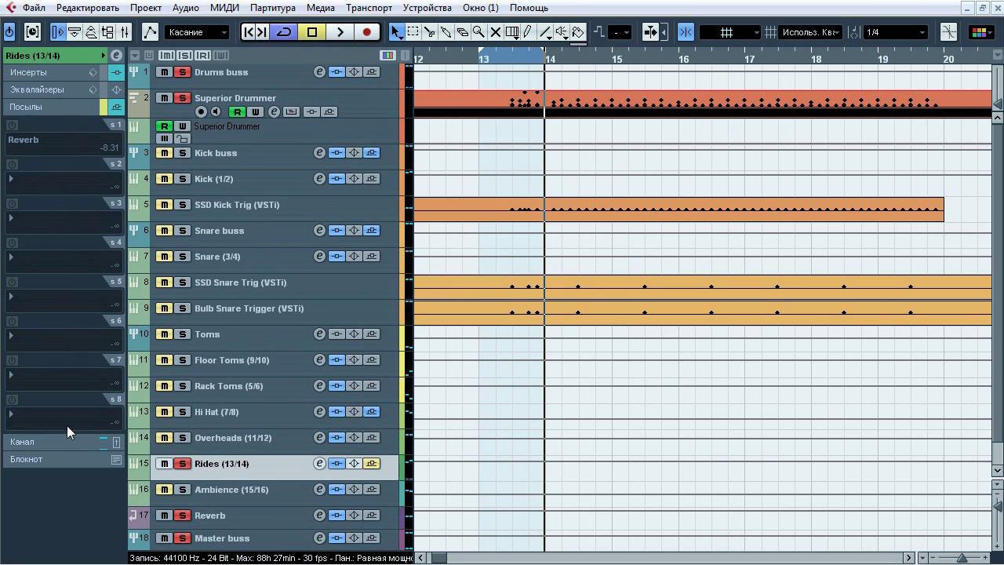
click(484, 60)
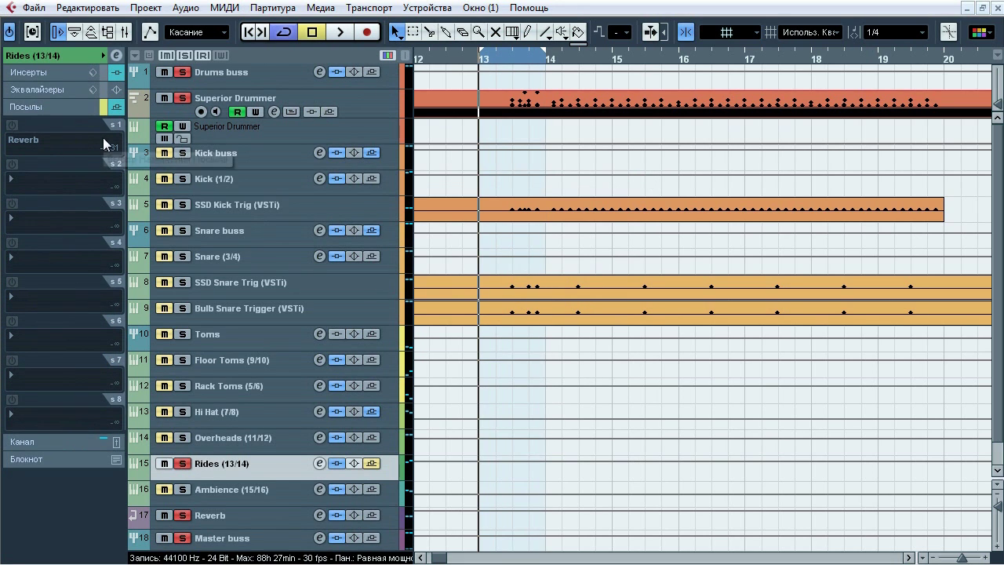
key(space)
key(space)
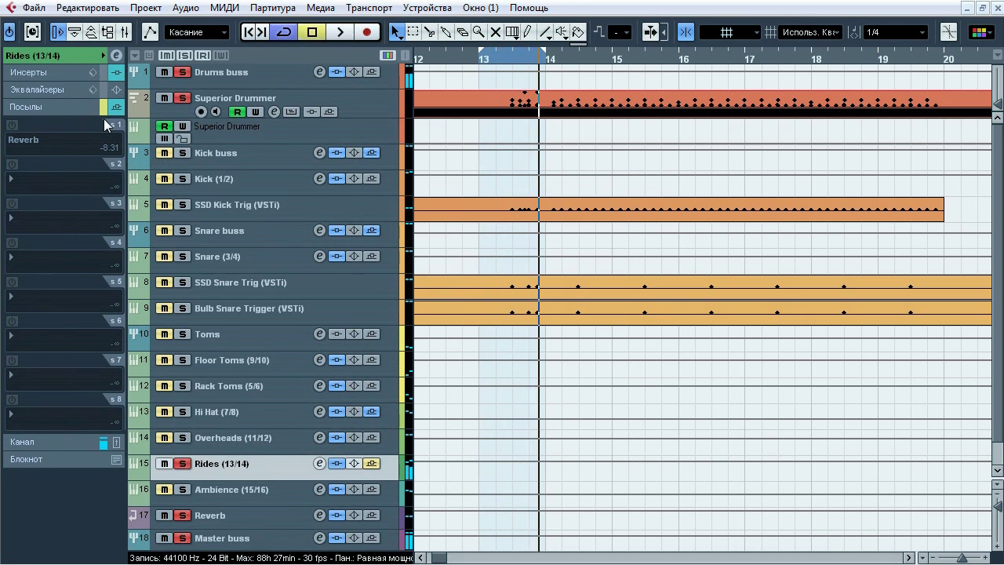
click(481, 65)
click(182, 463)
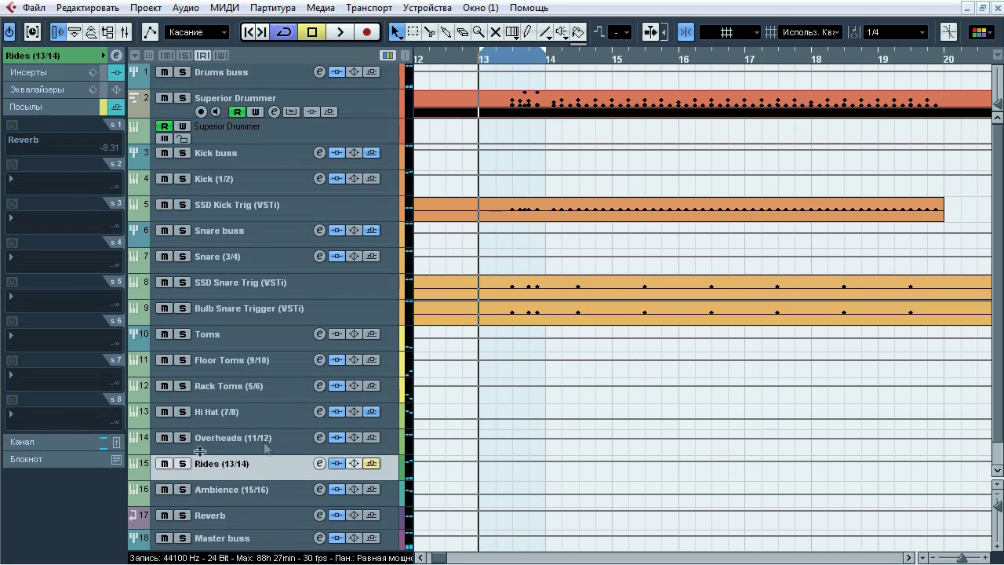
click(183, 463)
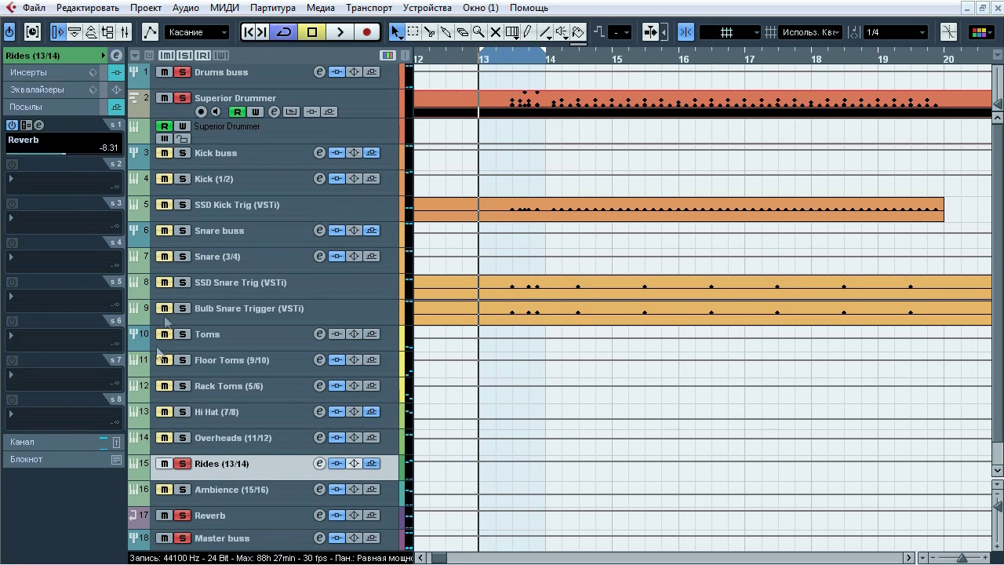
key(space)
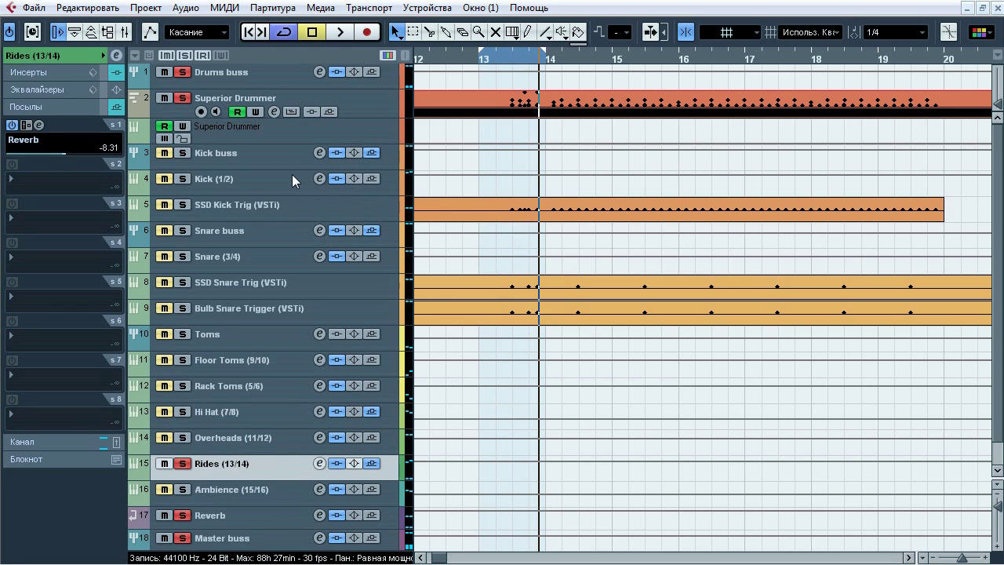
Step: Clear all track solos and set the cycle range from bar 14 to just before bar 20
click(185, 54)
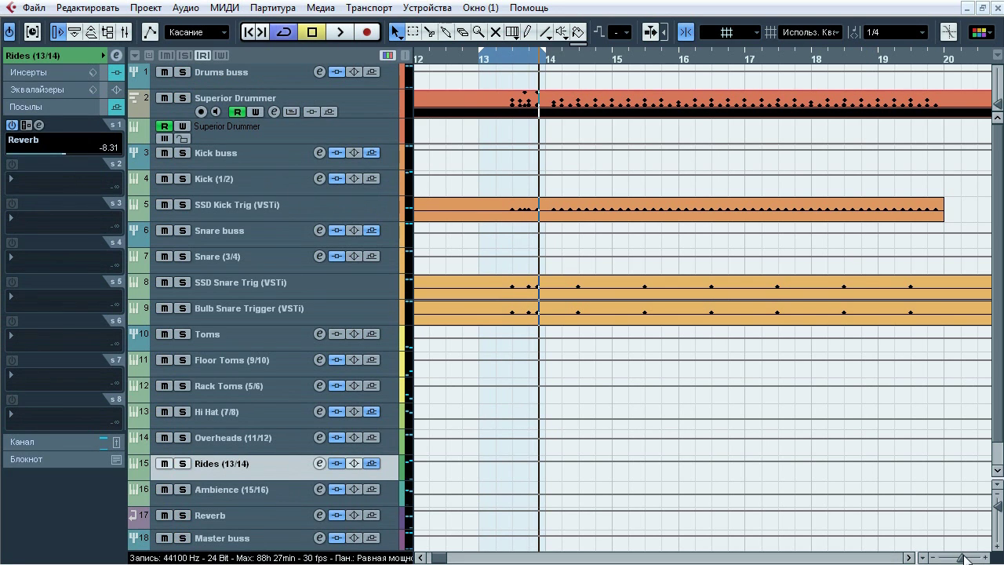
drag(965, 558, 958, 558)
drag(706, 52, 873, 52)
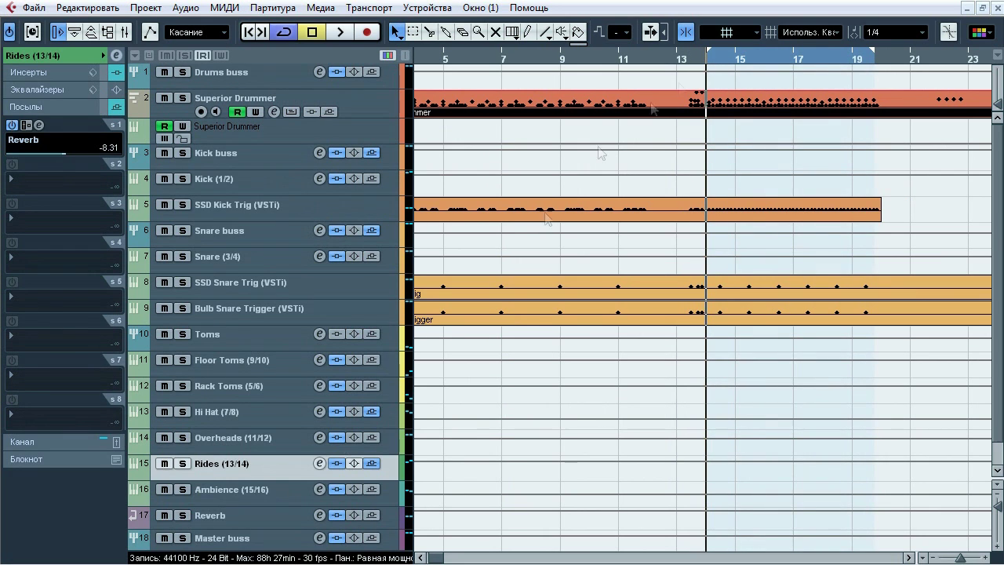
Step: Solo the Ambience (15/16) track and show its inserts
click(267, 489)
click(182, 488)
click(63, 74)
Step: Compare the Ambience track's whole insert chain active and bypassed during playback, stop playback and leave all inserts bypassed
key(space)
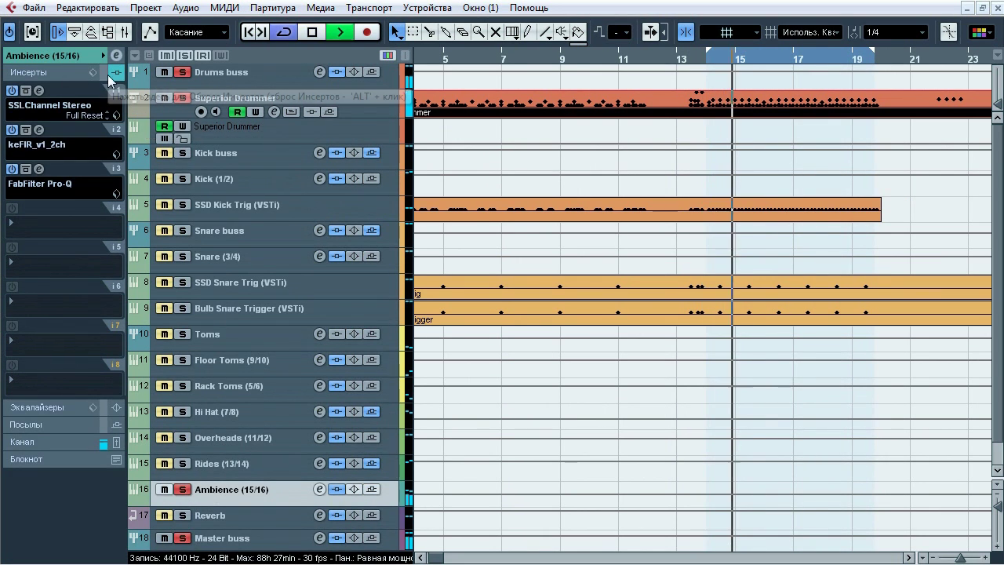
click(105, 73)
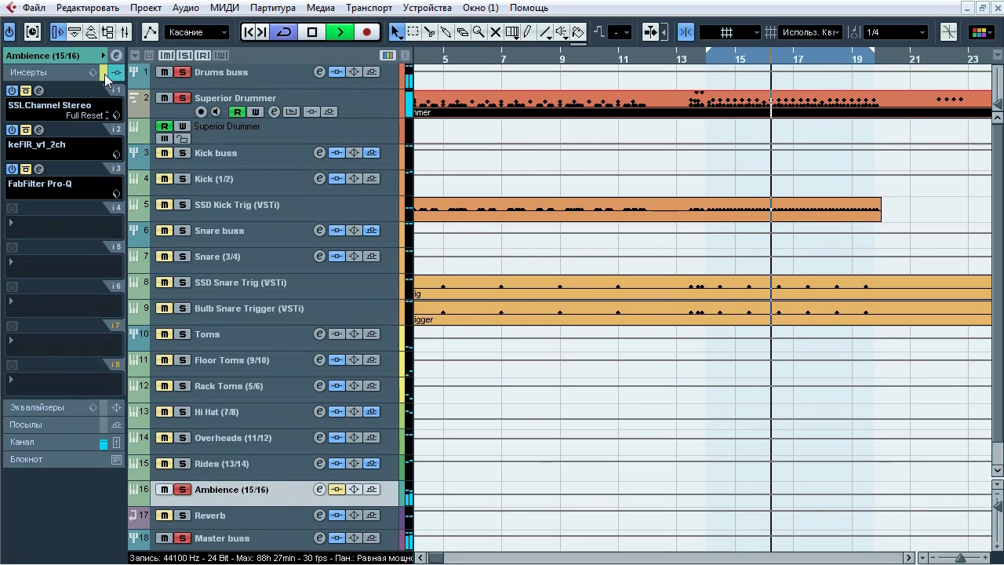
click(105, 74)
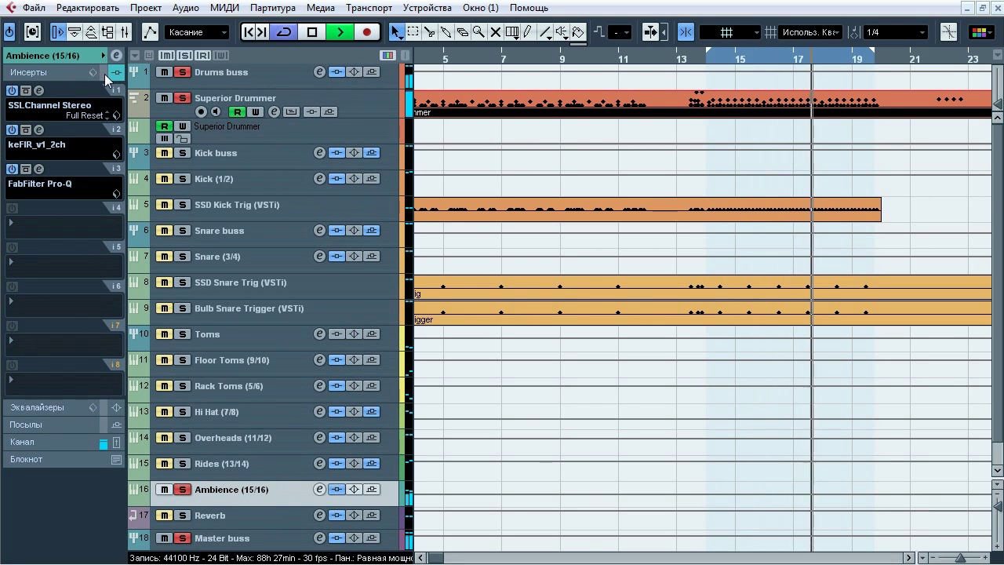
click(105, 74)
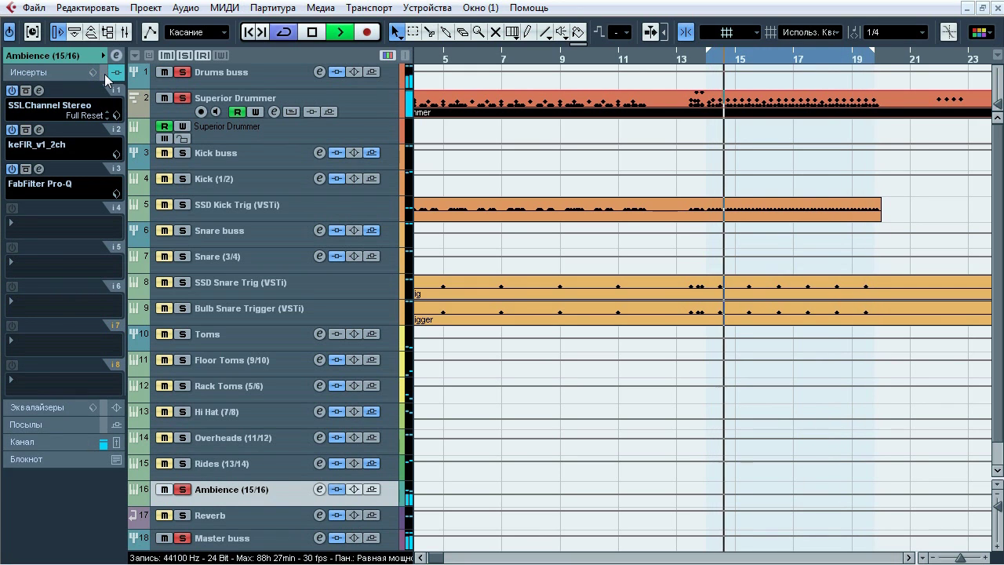
click(104, 73)
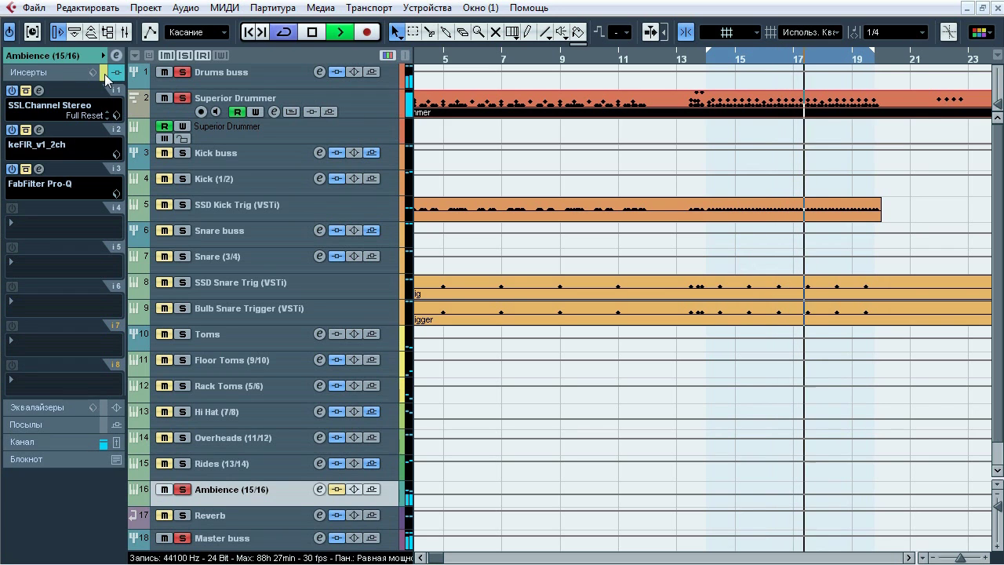
click(104, 74)
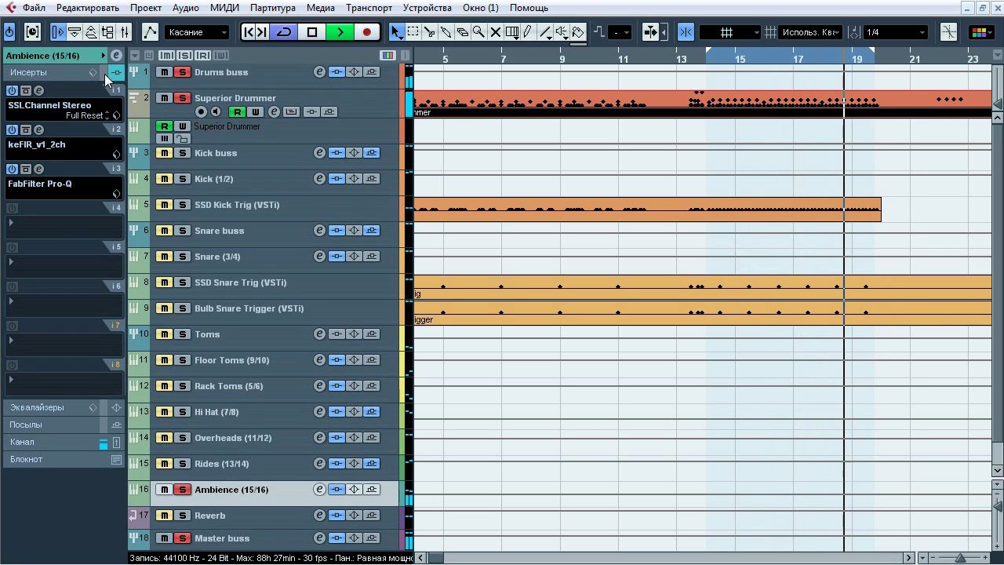
key(space)
click(105, 74)
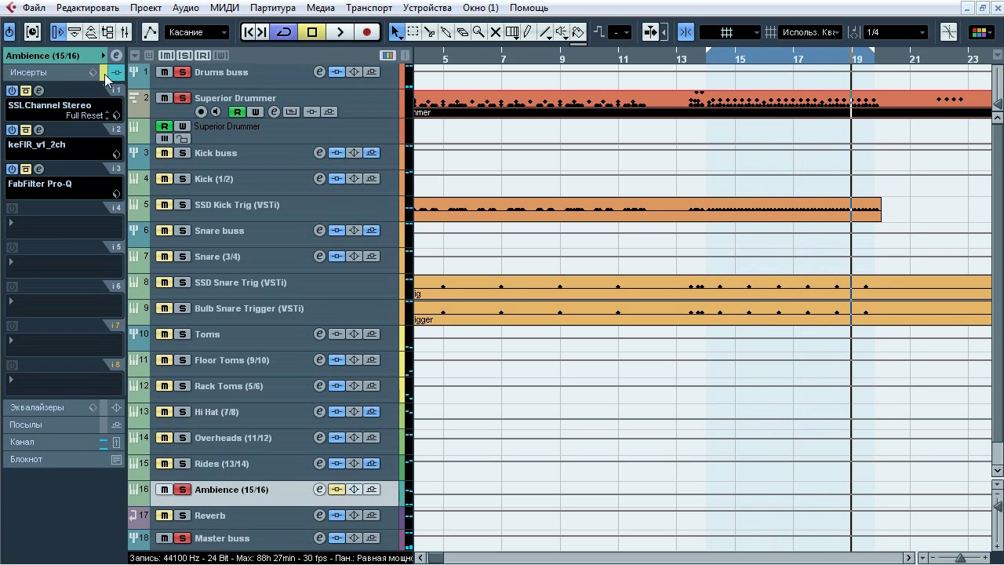
Step: Compare the Ambience's SSLChannel Stereo in insert slot 1 bypassed and active during playback, leave it active, stop playback and close it
click(41, 90)
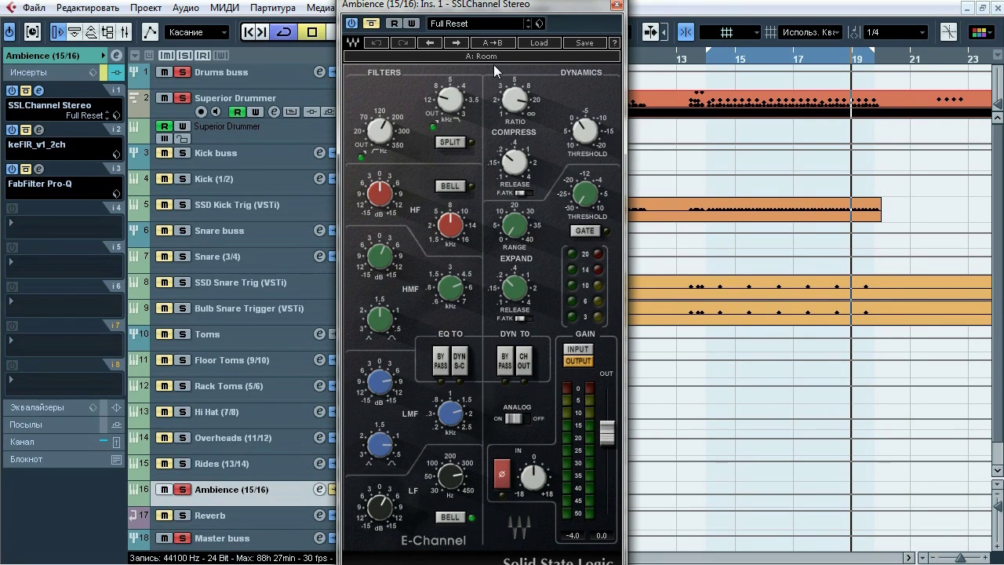
click(374, 23)
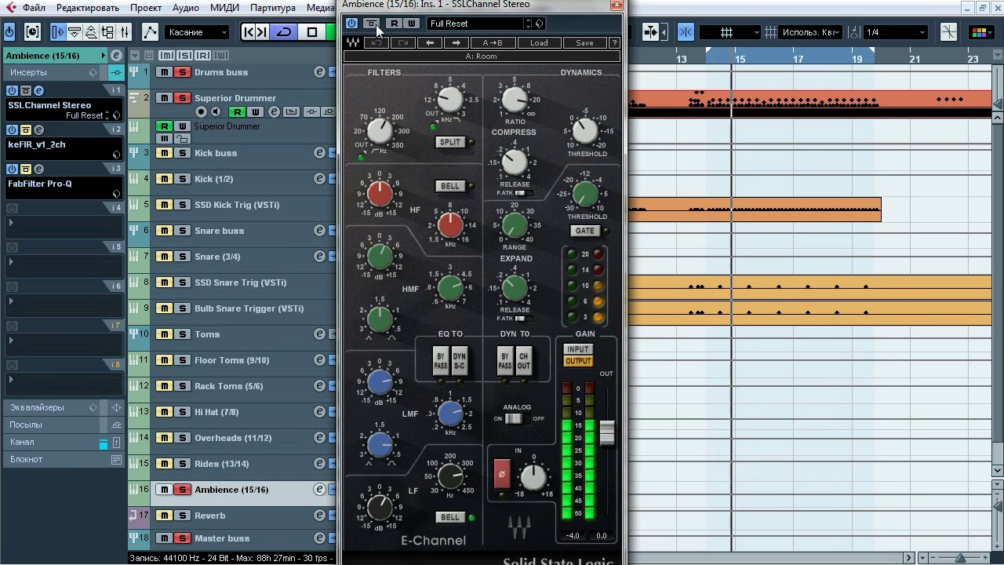
click(377, 26)
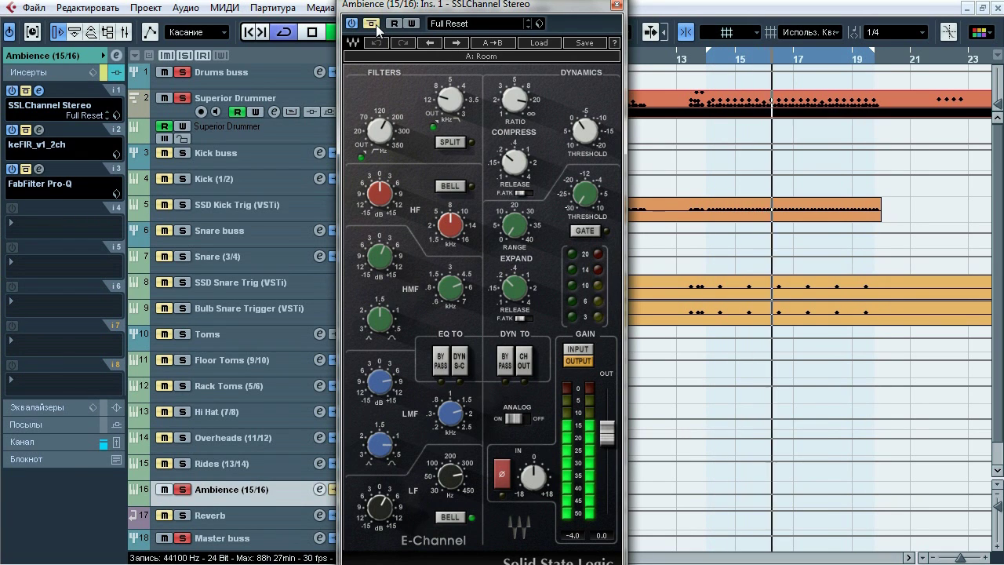
click(376, 26)
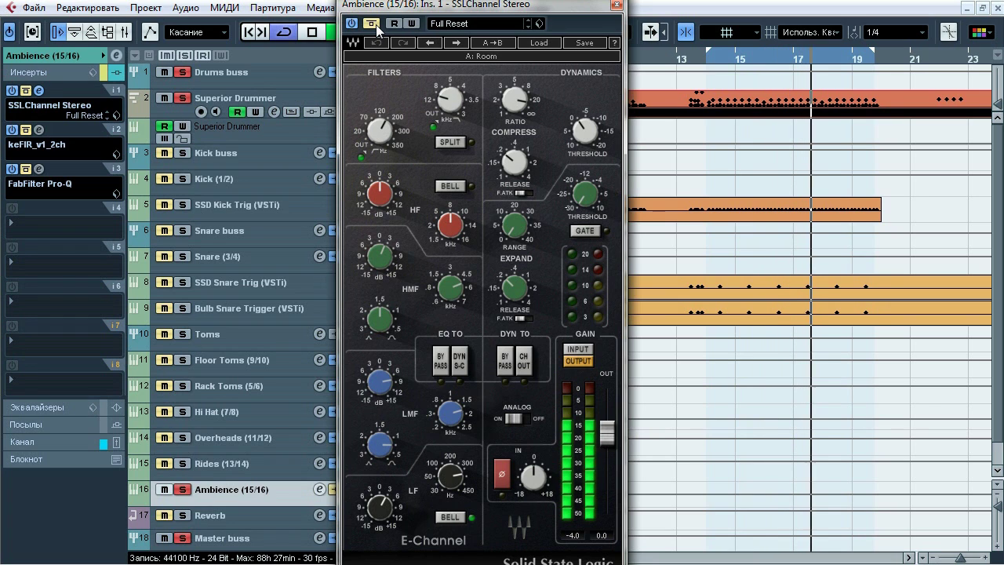
click(376, 26)
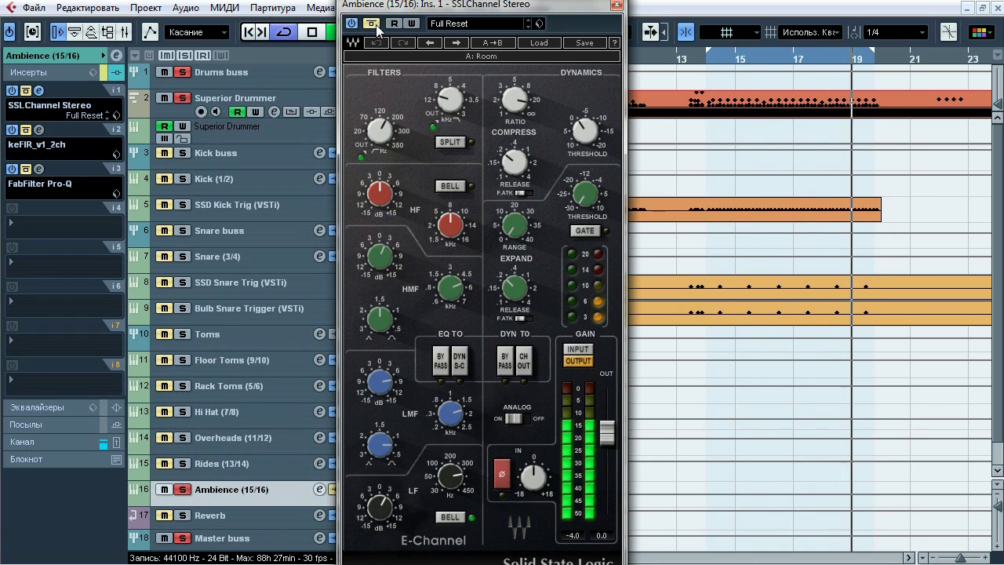
click(377, 26)
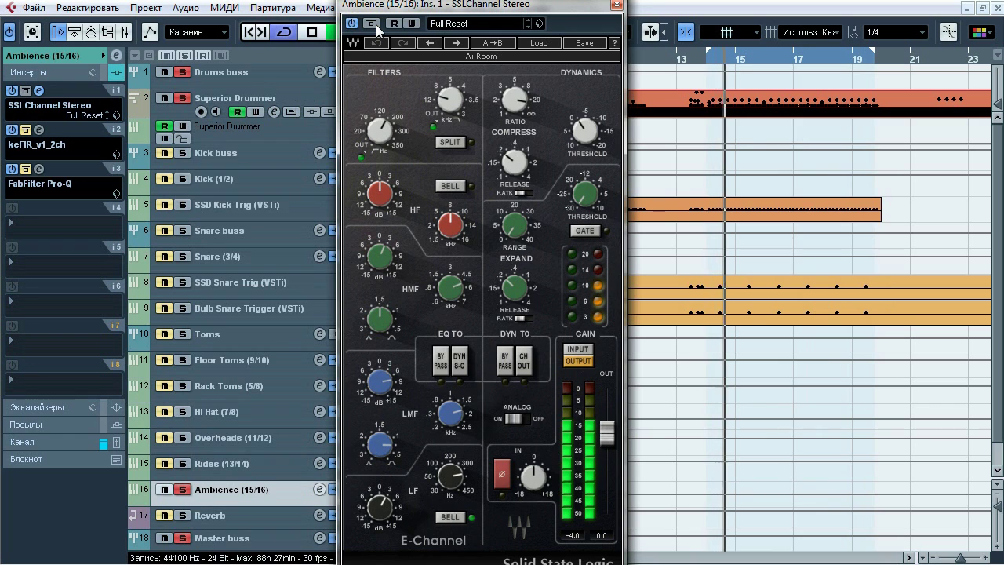
click(372, 24)
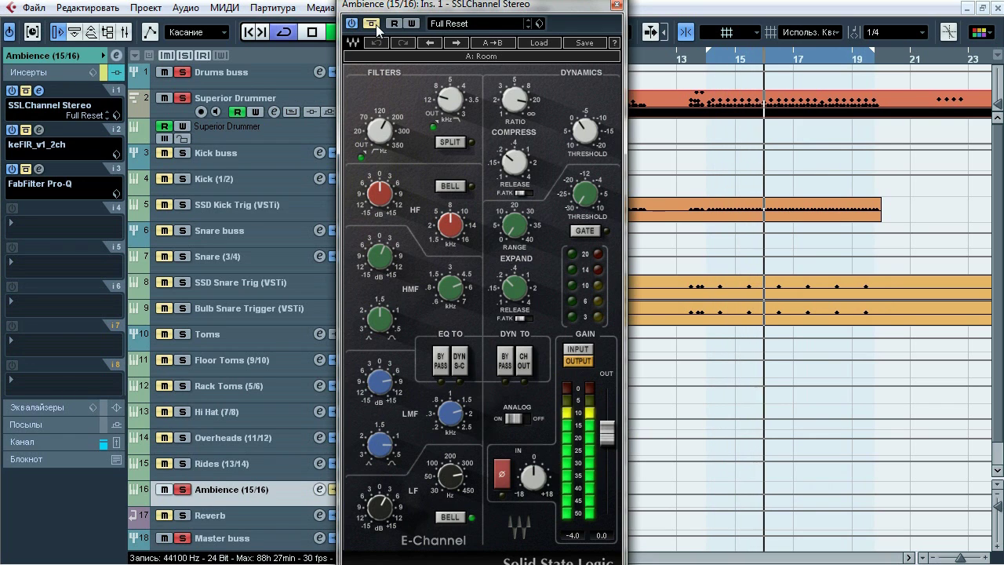
click(372, 23)
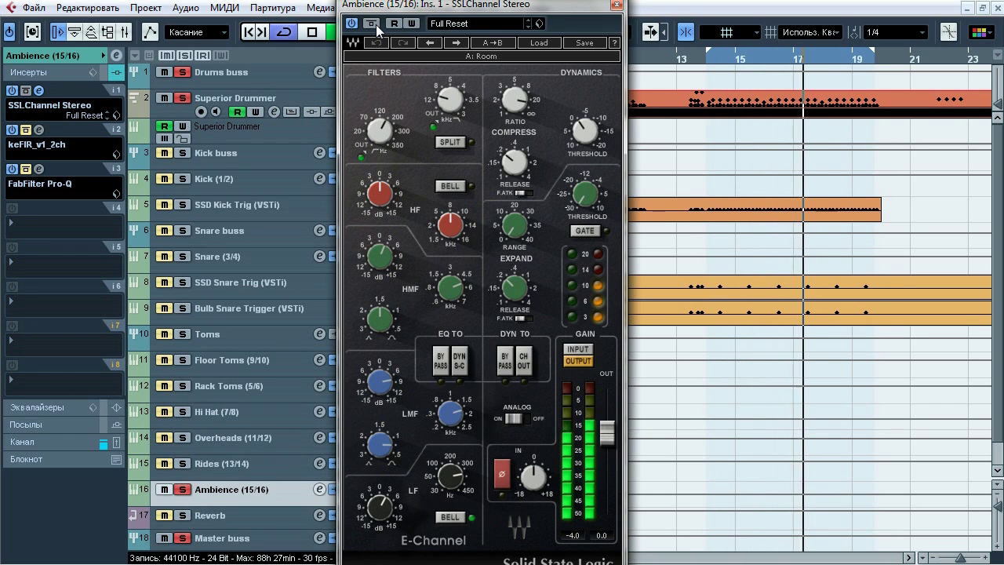
key(space)
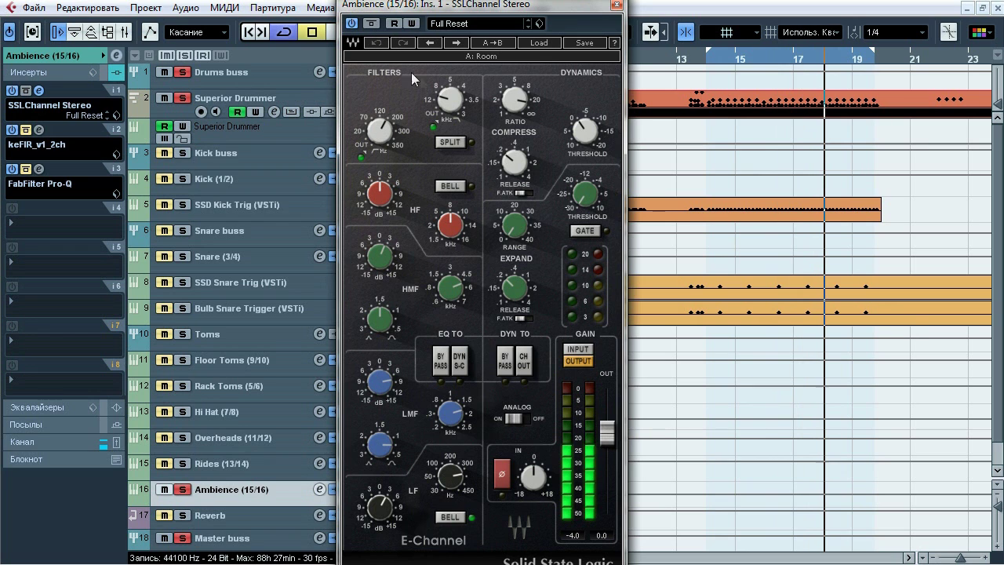
click(39, 90)
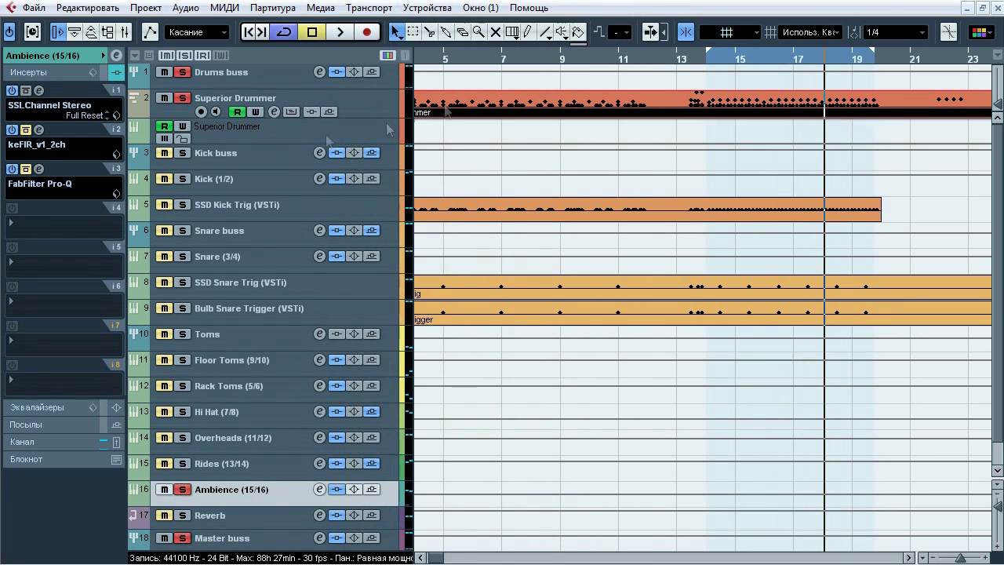
Step: Open the Ambience's keFIR_v1_2ch in insert slot 2 and compare it active and bypassed during playback with Ambience soloed
click(44, 130)
drag(468, 185, 498, 142)
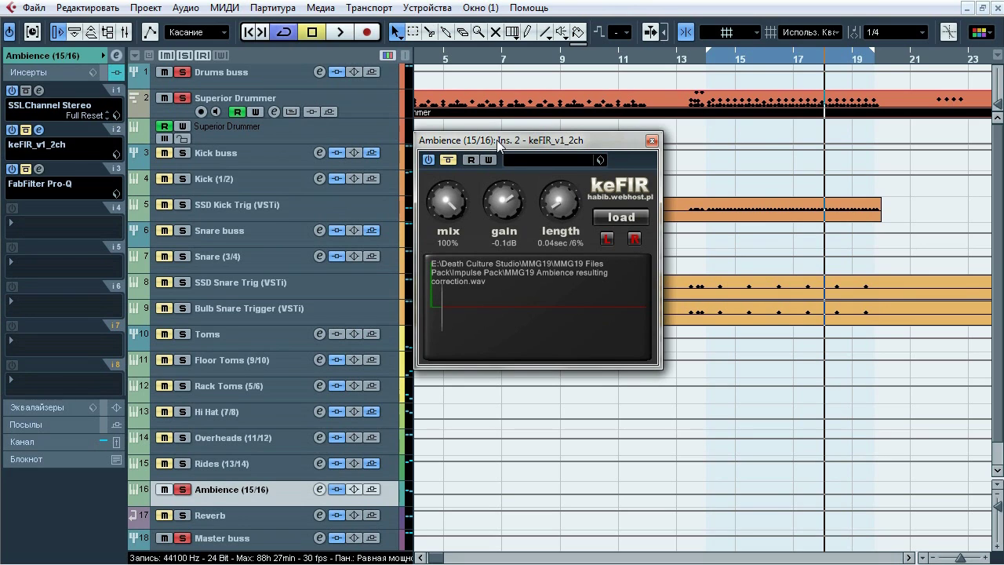
key(space)
click(448, 159)
click(448, 159)
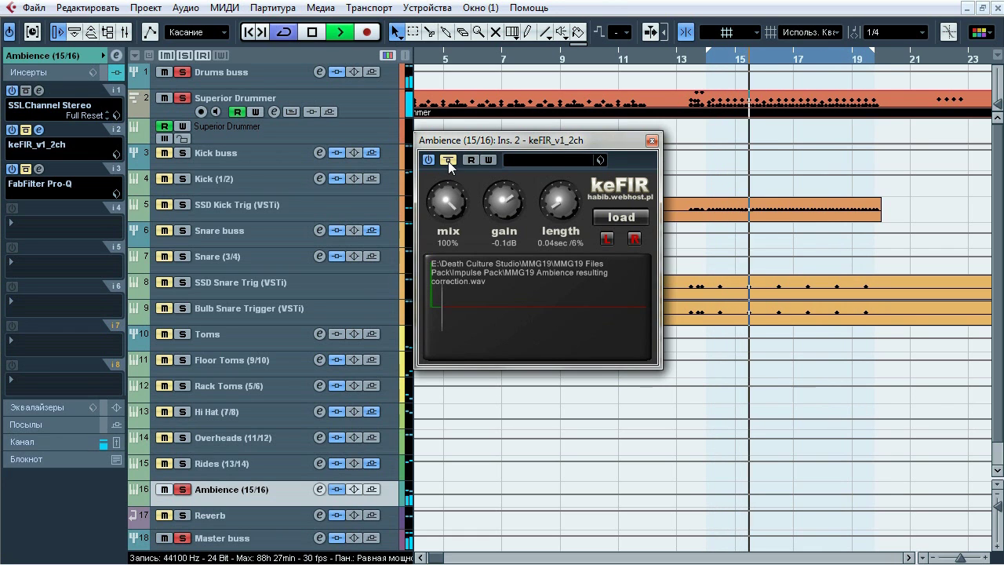
Step: Add the Overheads (11/12) track to the solo, compare the Ambience's keFIR_v1_2ch active and bypassed, leave it active and clear all solos
click(182, 437)
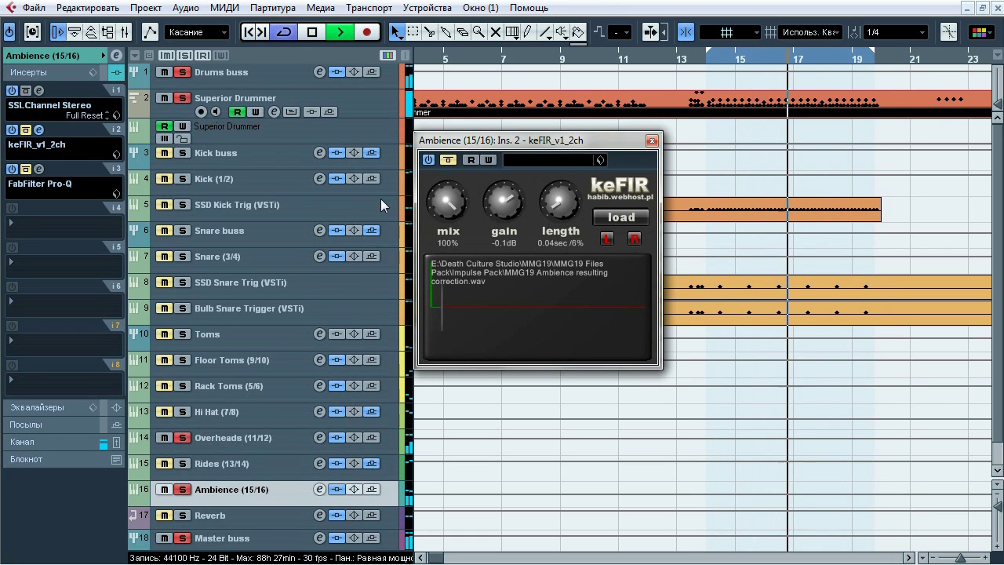
click(448, 160)
click(448, 160)
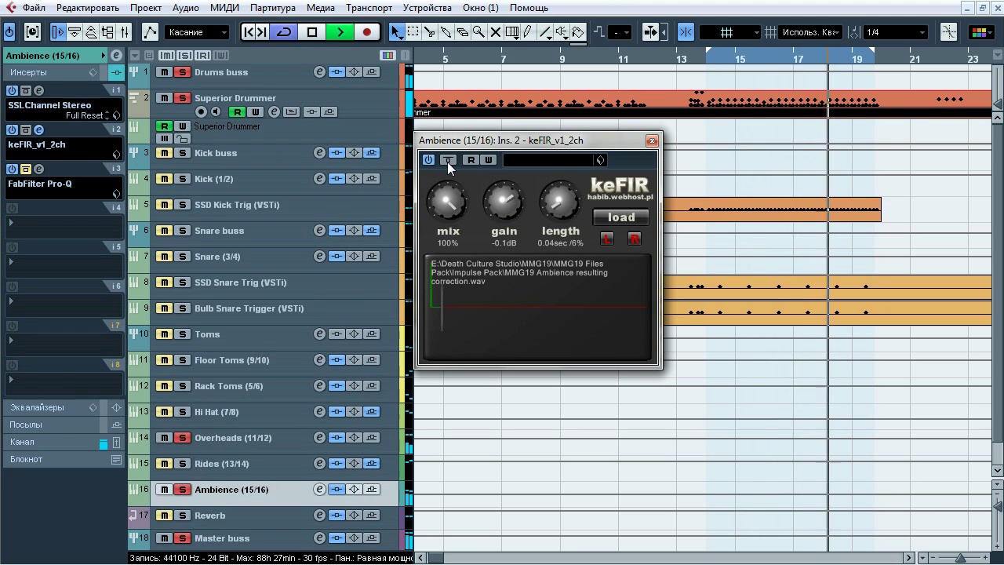
click(448, 160)
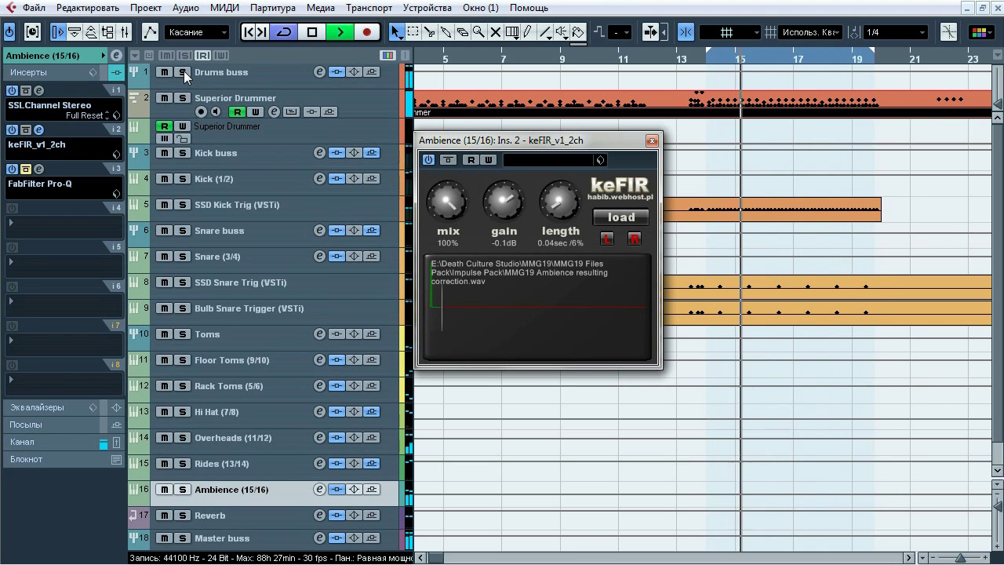
Step: Compare the Ambience's keFIR_v1_2ch bypassed and active in the full mix, solo Ambience again, stop playback and close the plug-in
click(448, 160)
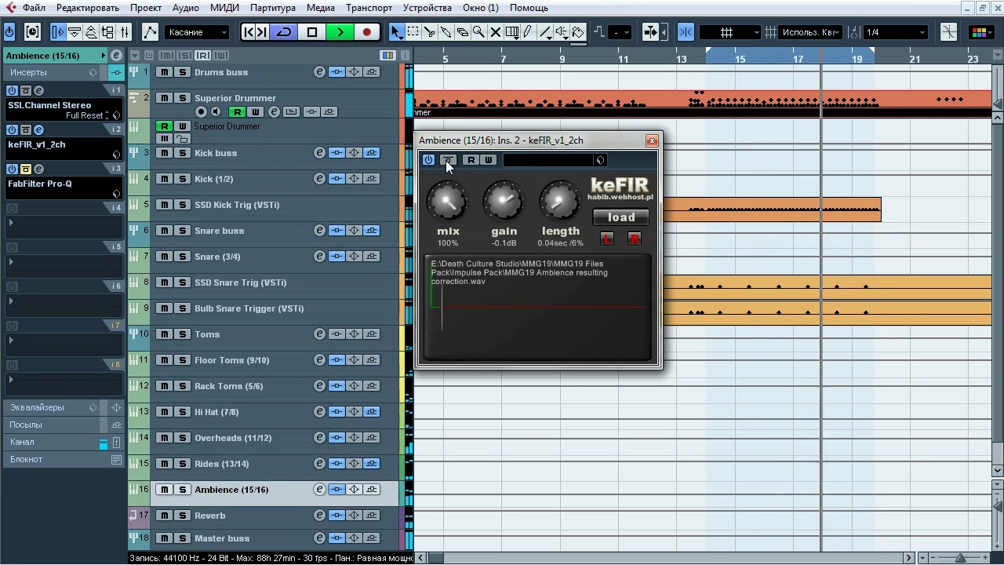
click(448, 160)
click(182, 489)
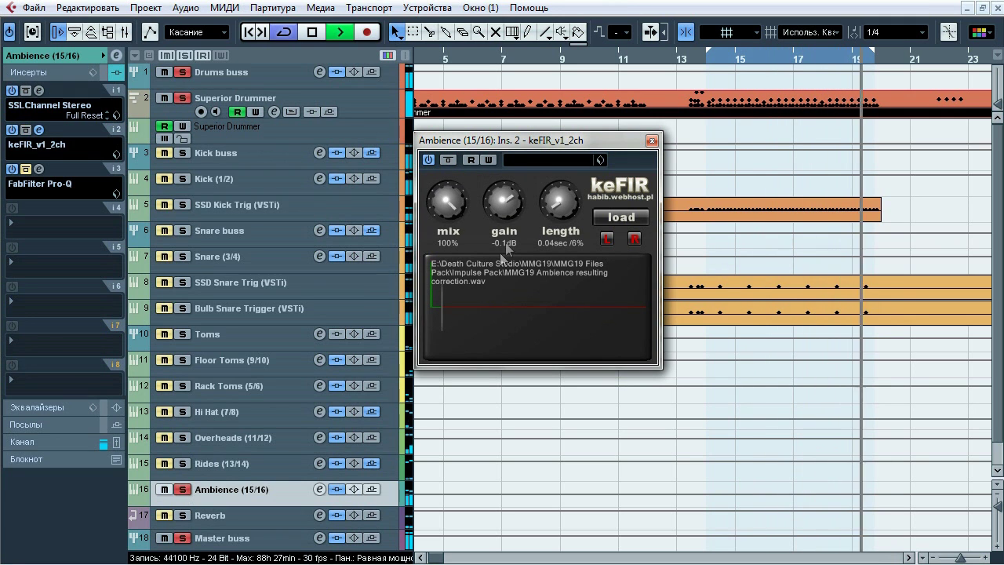
key(space)
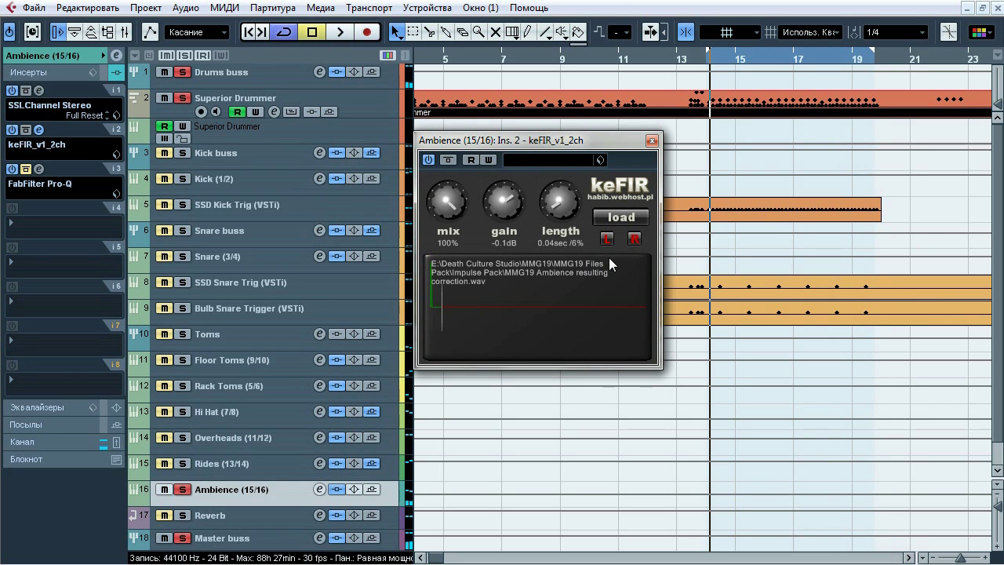
click(652, 140)
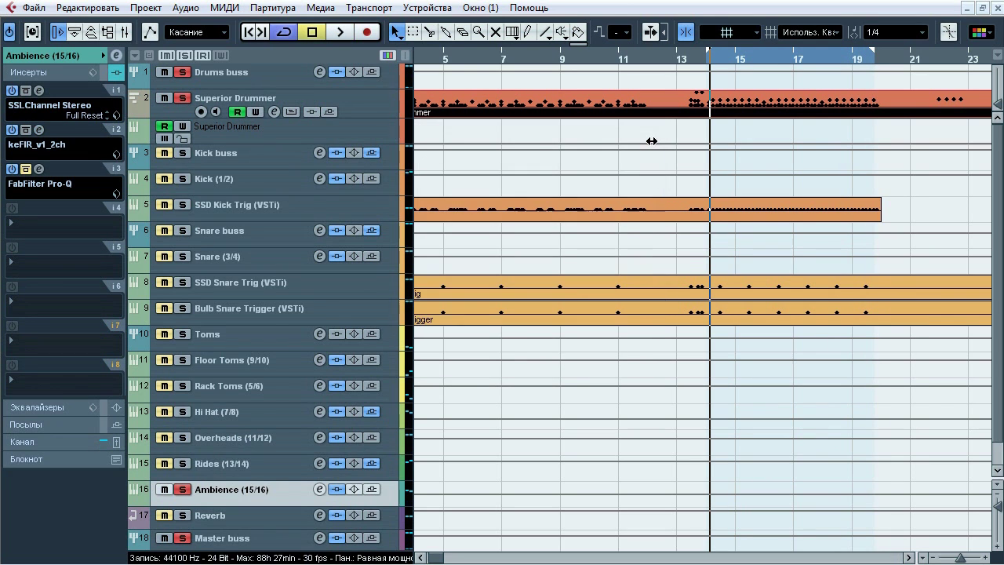
Step: Open the Ambience's FabFilter Pro-Q in insert slot 3 and add the Kick buss to the solo
click(39, 169)
drag(448, 104, 498, 88)
mouse_move(650, 289)
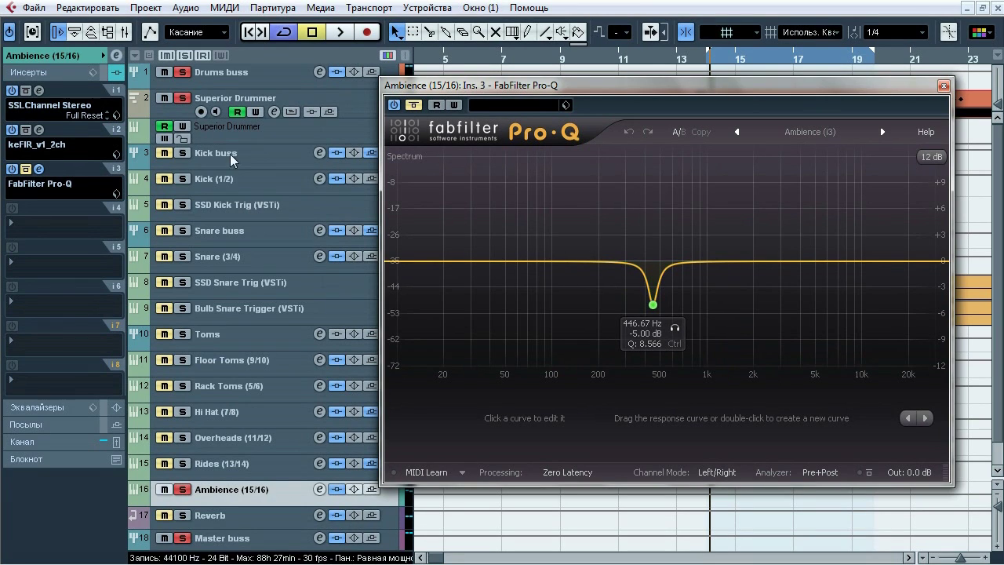
click(187, 154)
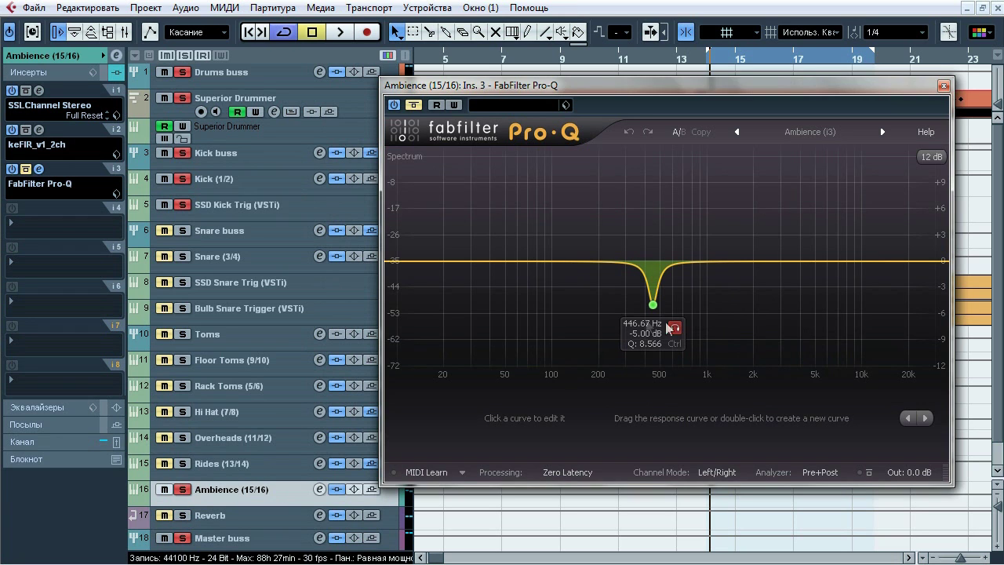
Step: Compare the Ambience's FabFilter Pro-Q active and bypassed during playback alongside the kick tracks, leaving it active
key(space)
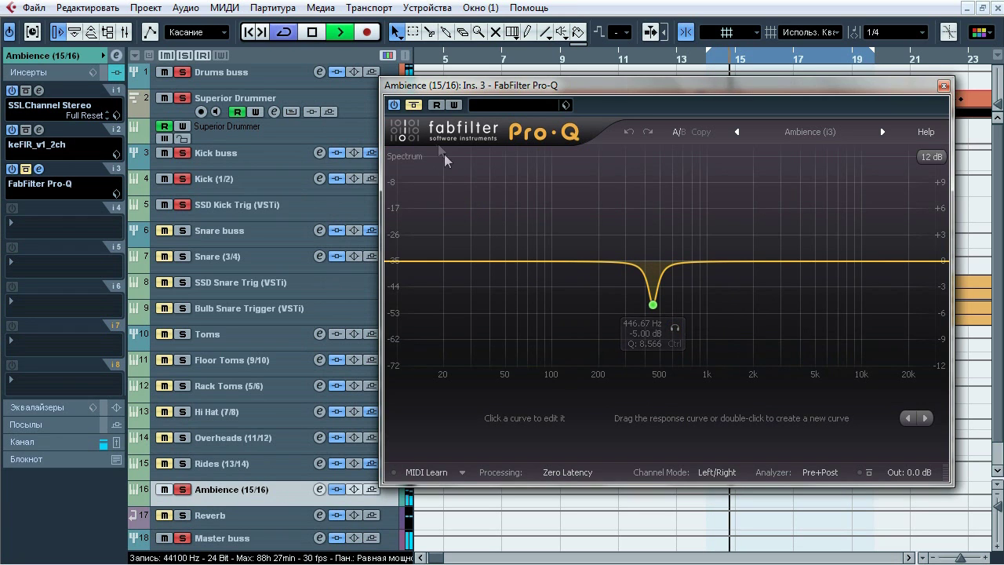
click(413, 105)
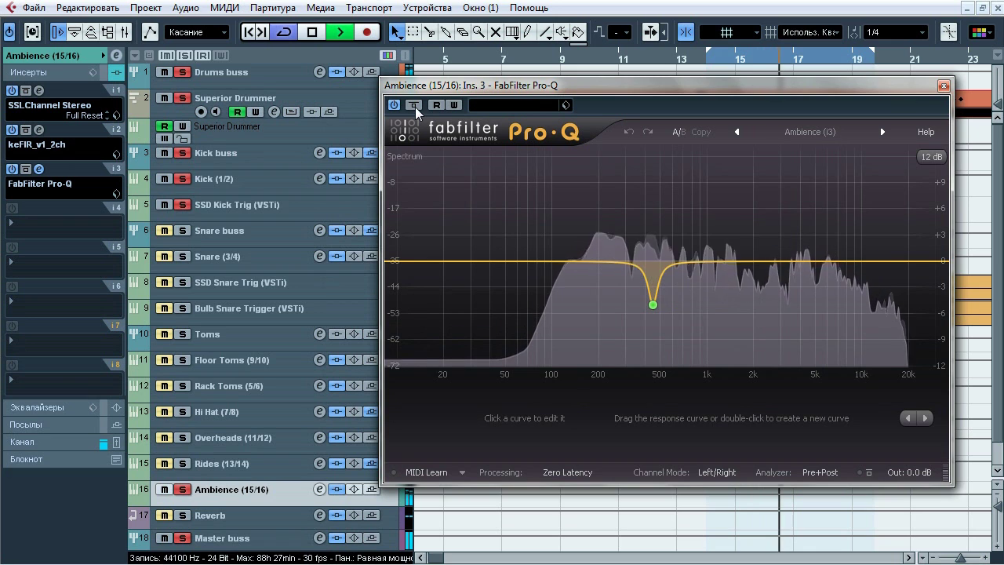
click(414, 105)
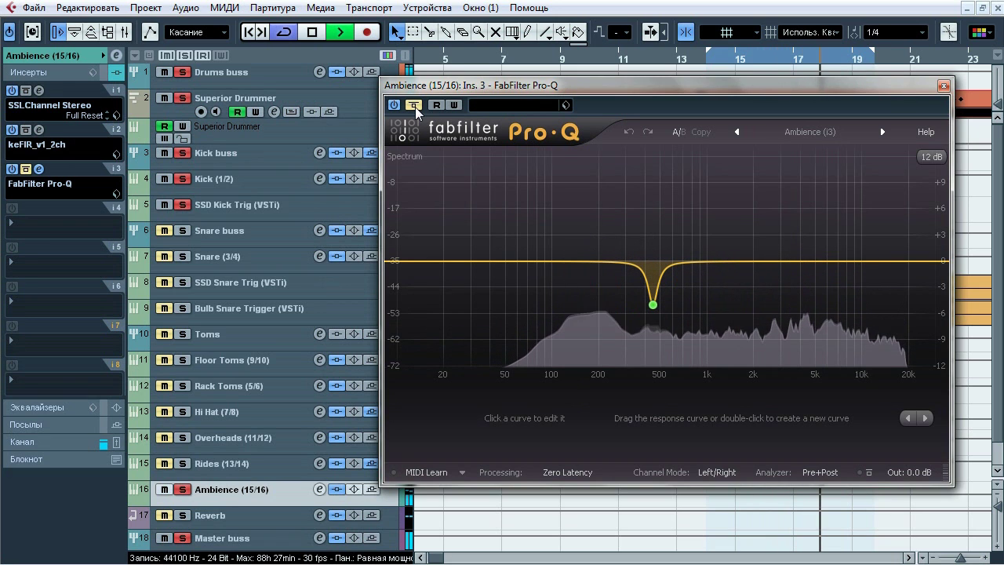
click(413, 105)
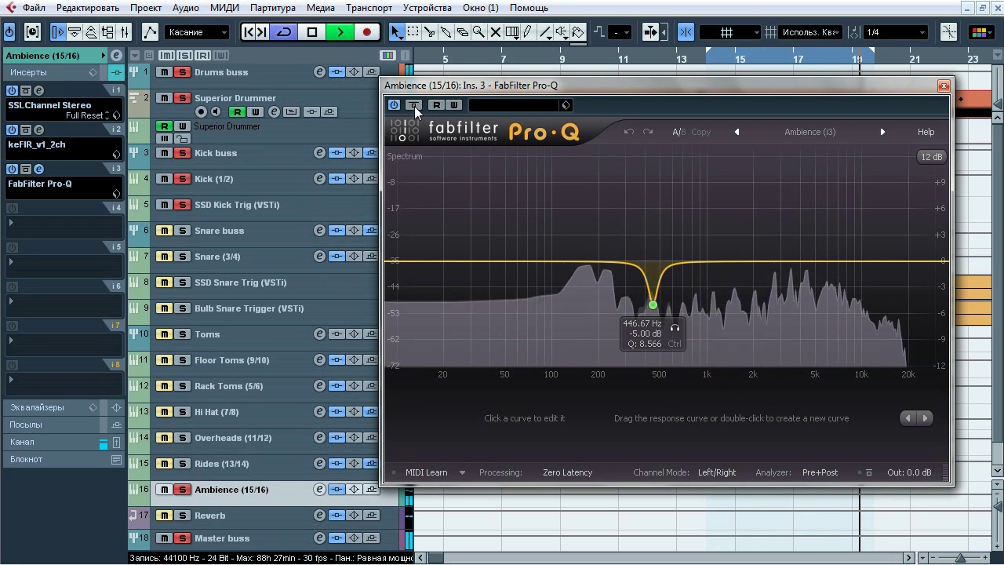
Step: Audition the Pro-Q's notch band on its own, then compare the equalizer bypassed and active alongside the kick tracks
click(675, 328)
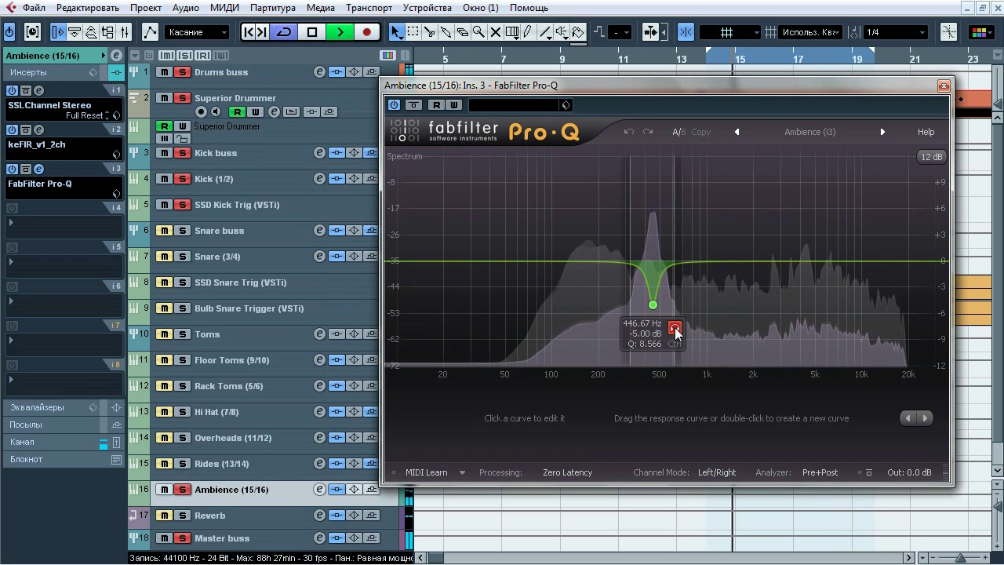
click(676, 331)
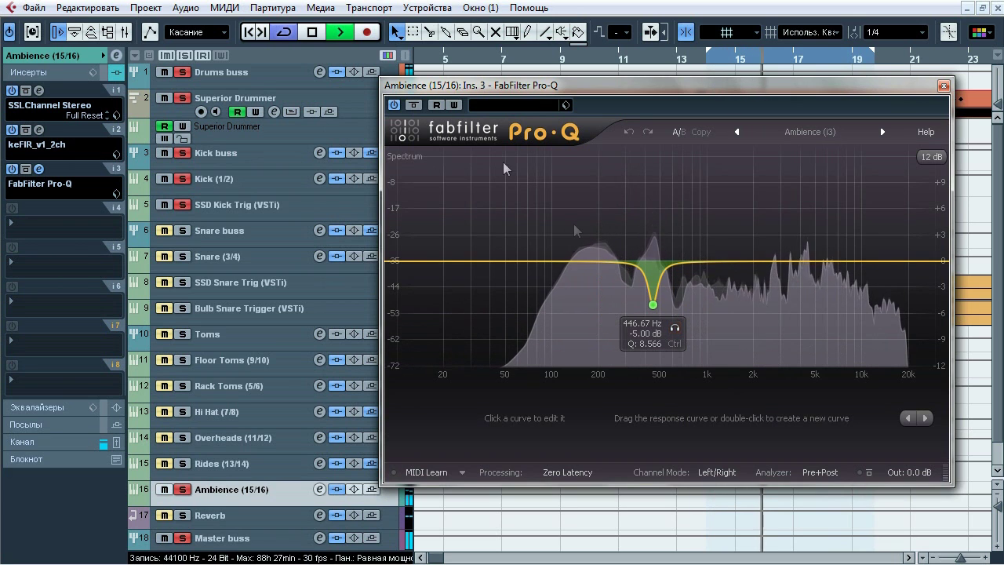
click(413, 105)
click(414, 105)
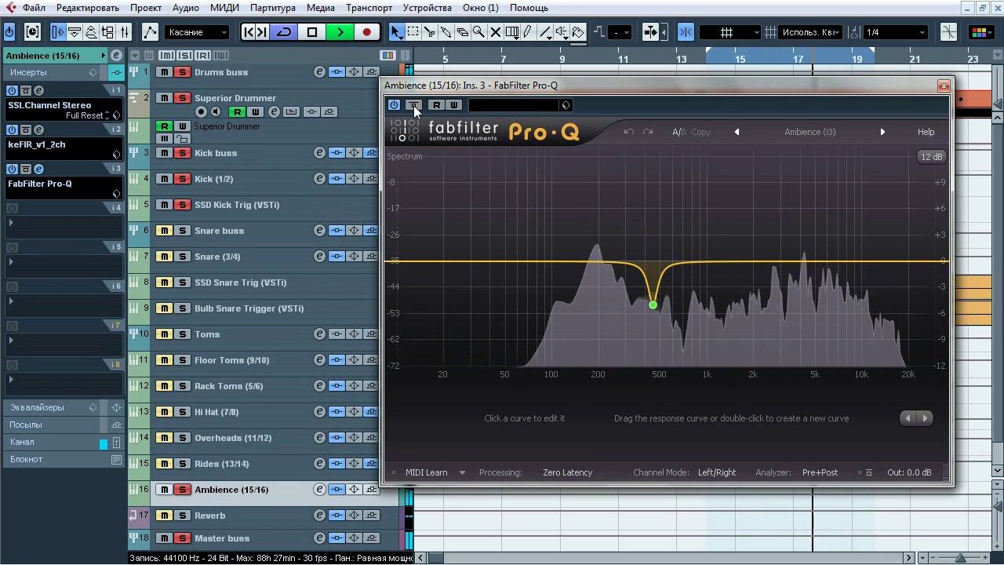
click(411, 108)
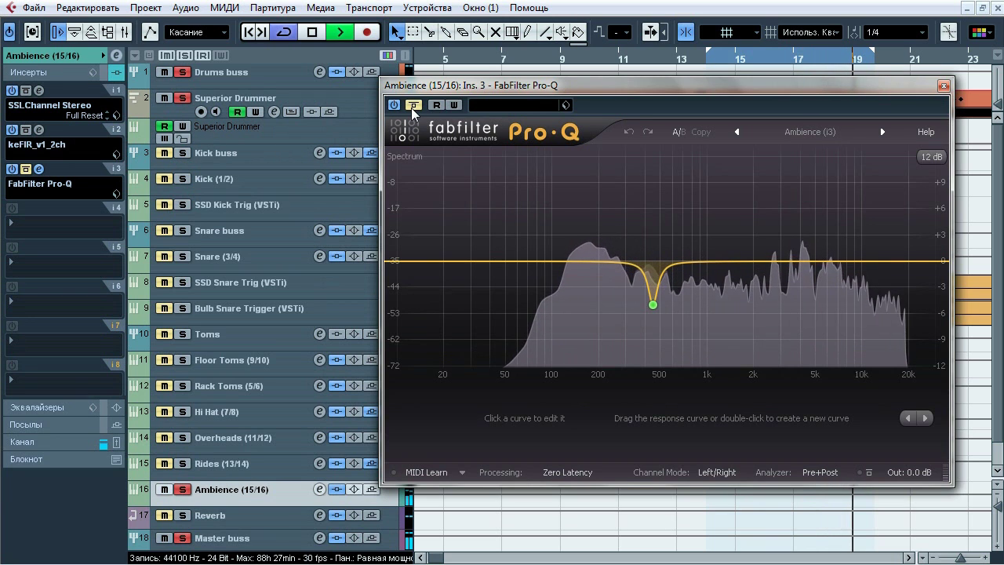
click(411, 107)
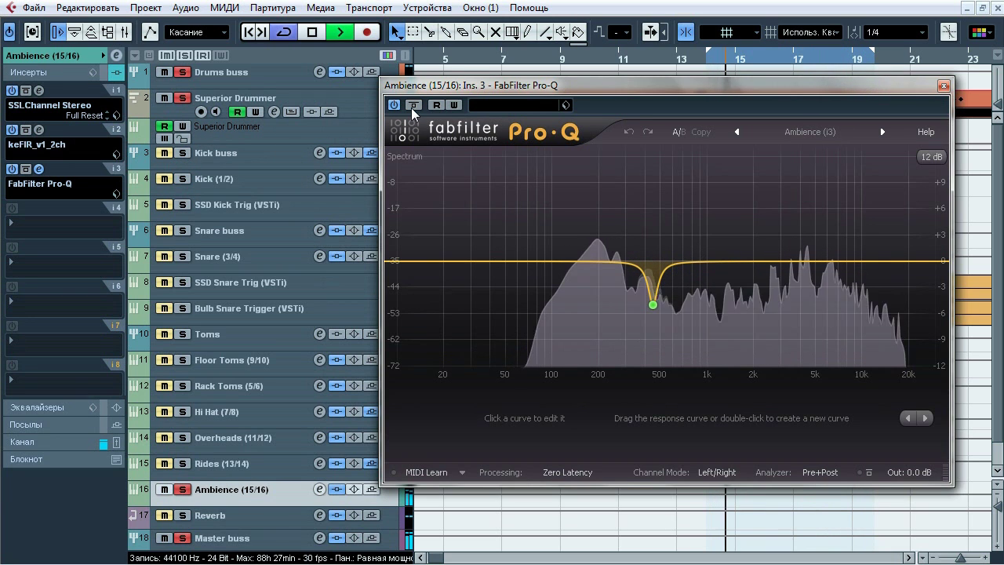
Step: Audition the notch band again, compare the Pro-Q bypassed and active without the kick tracks, and stop playback and close it
drag(678, 332, 678, 331)
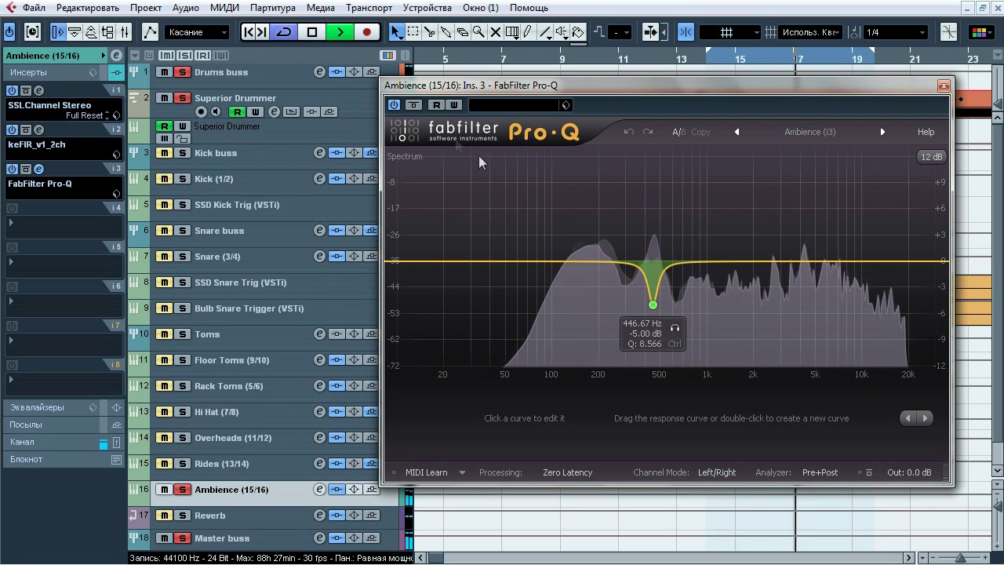
click(411, 105)
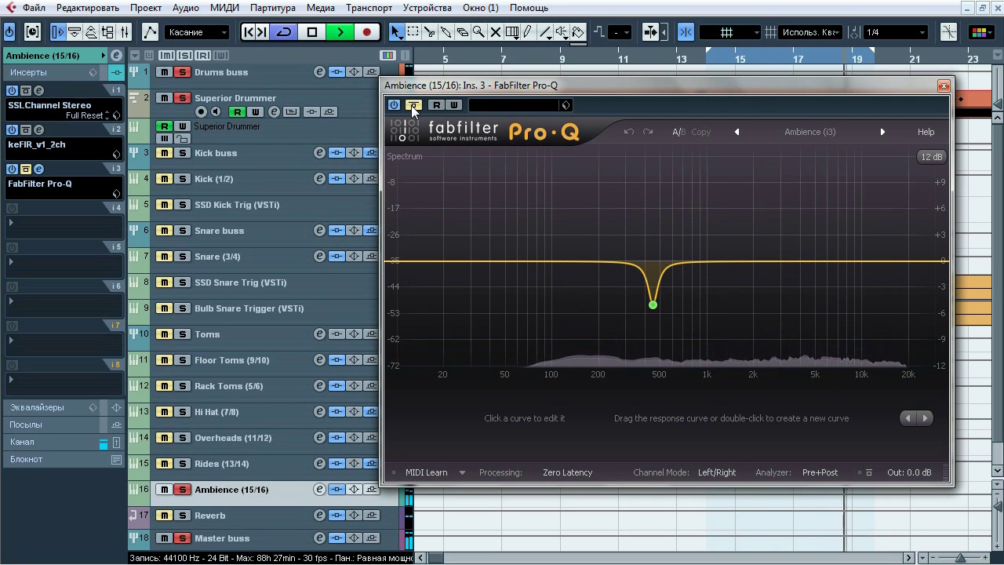
click(411, 105)
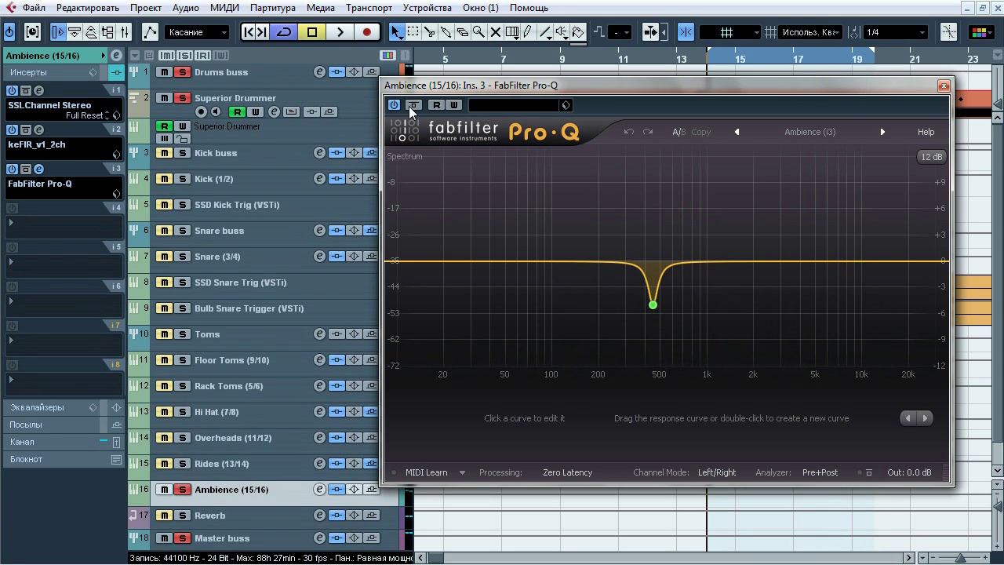
click(944, 85)
Step: Select the Overheads, Rides and Ambience tracks and clear the solos, then solo the Drums buss and show its inserts
shift+click(257, 444)
click(65, 58)
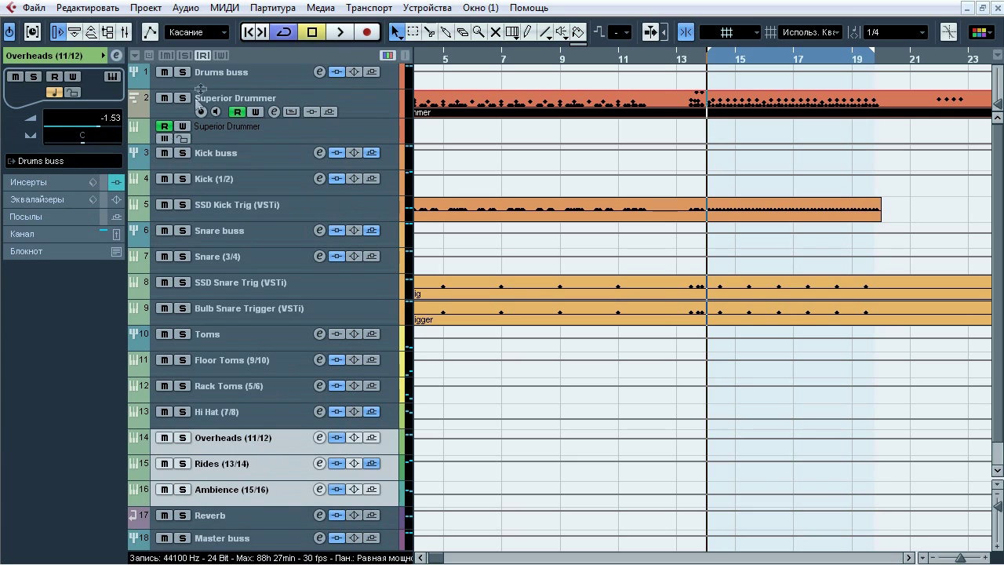
click(183, 72)
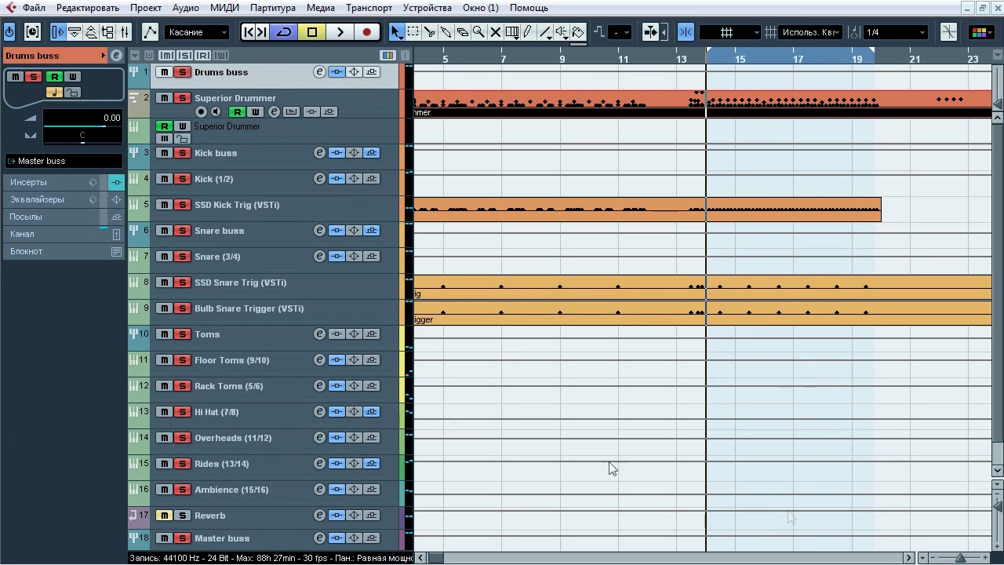
click(65, 183)
Step: Compare the Drums buss's whole insert chain active and bypassed during playback, stop playback and leave all inserts bypassed
key(space)
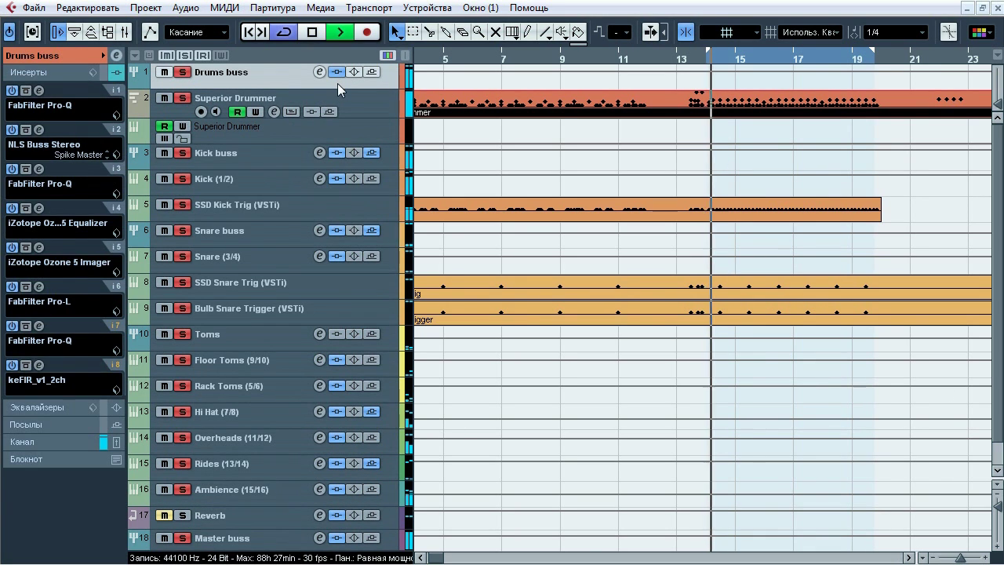
click(337, 72)
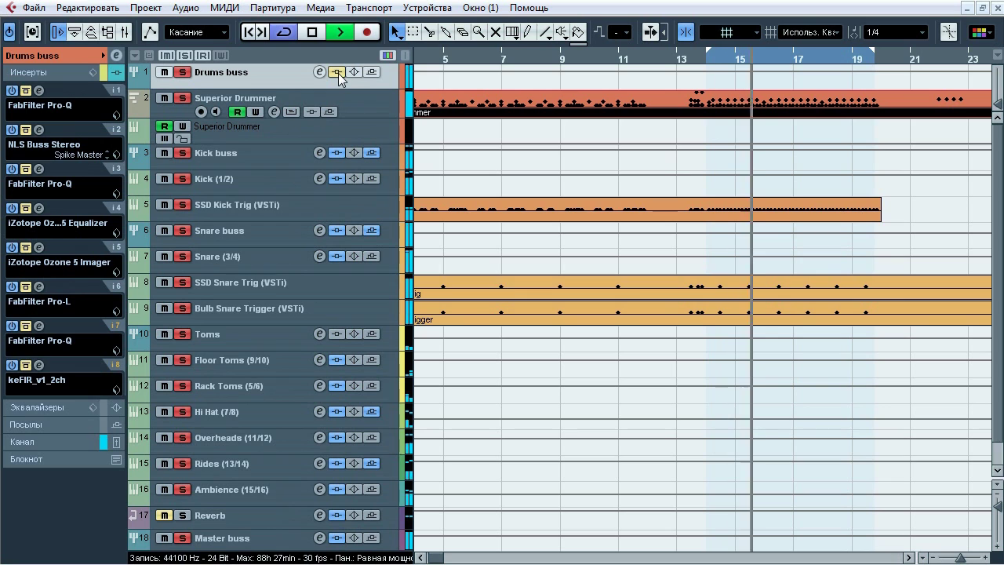
click(337, 72)
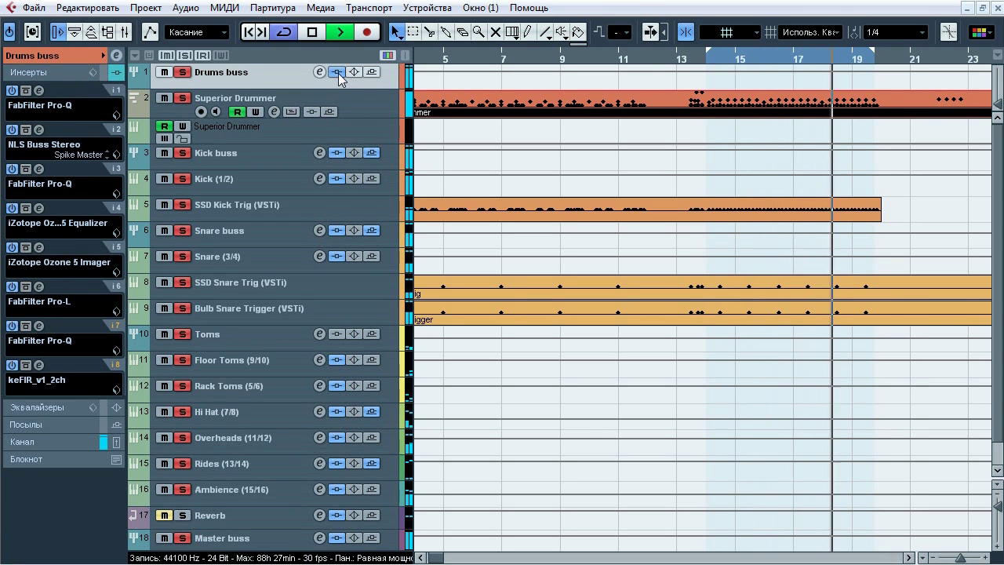
click(336, 72)
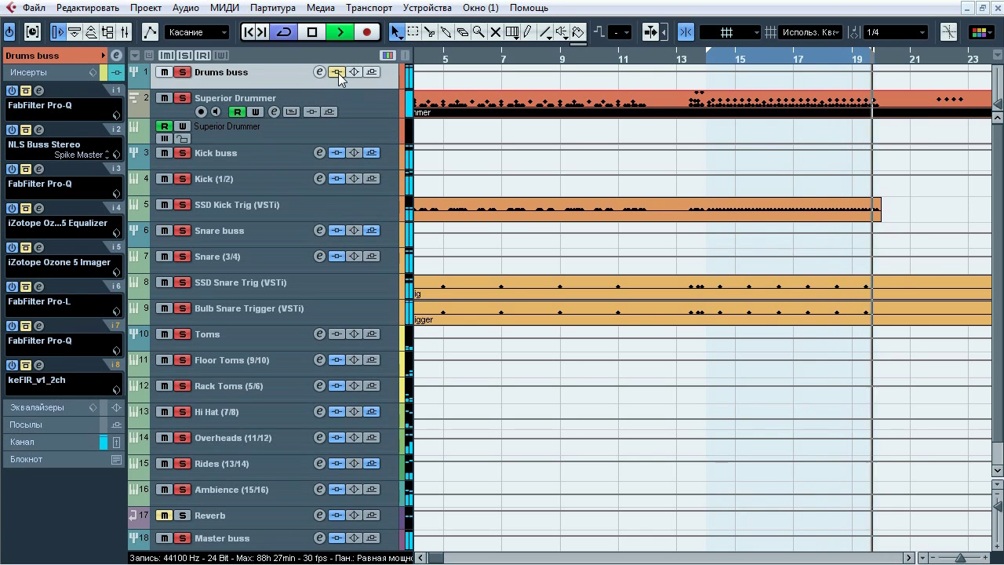
click(336, 72)
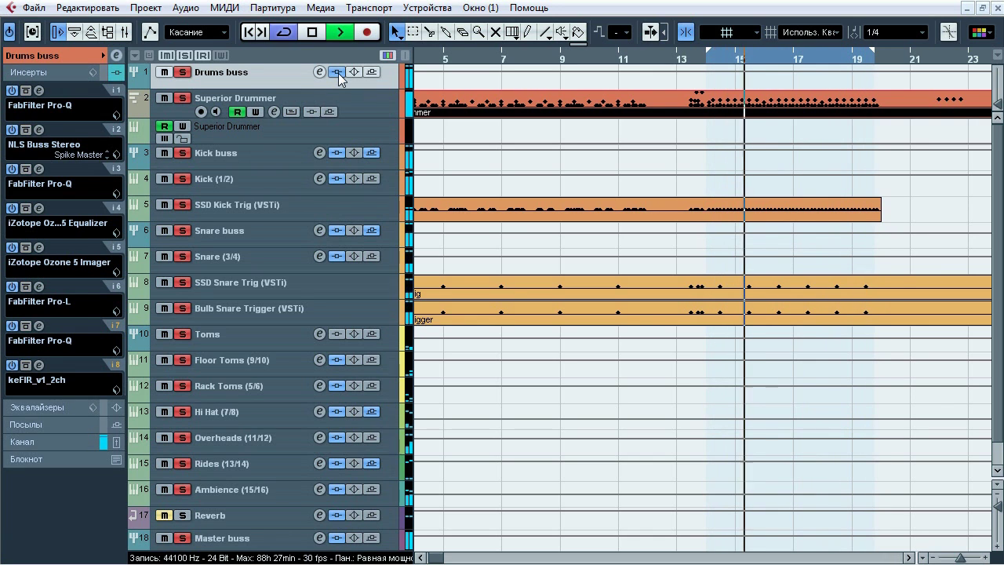
click(337, 72)
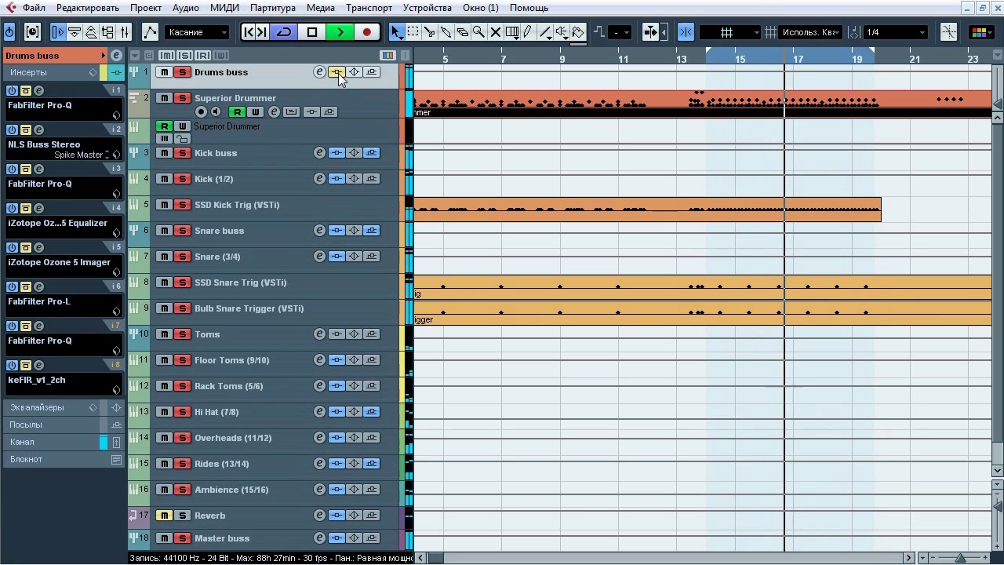
click(337, 72)
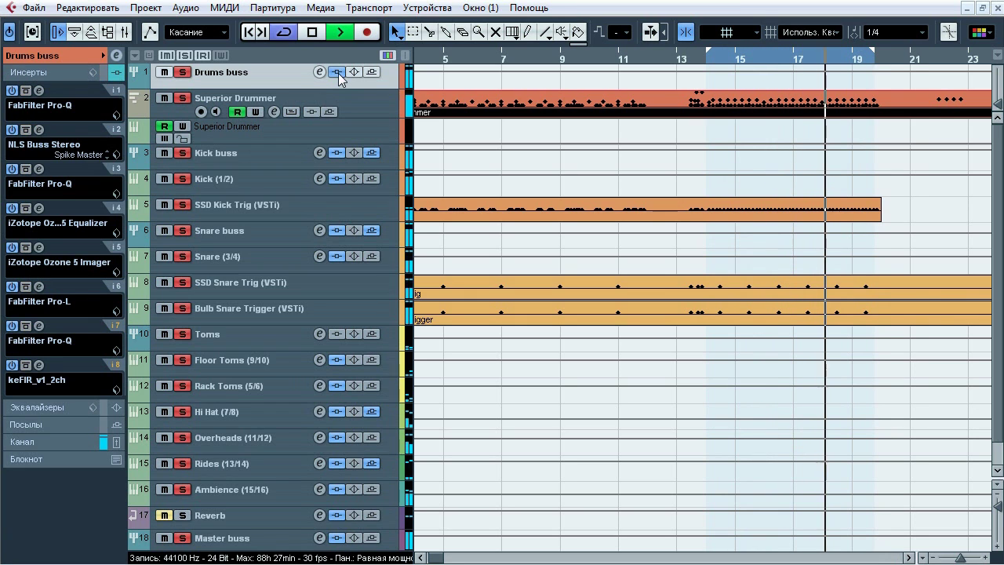
key(space)
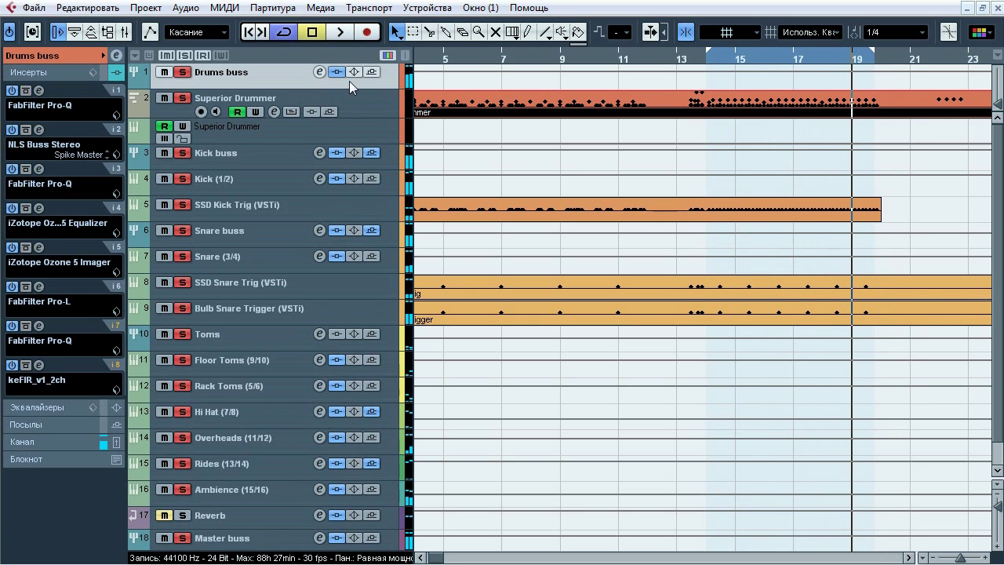
click(337, 72)
Step: Compare the Drums buss's first-insert Pro-Q bypassed and active during playback, leave it active, and close it with playback stopped
click(39, 91)
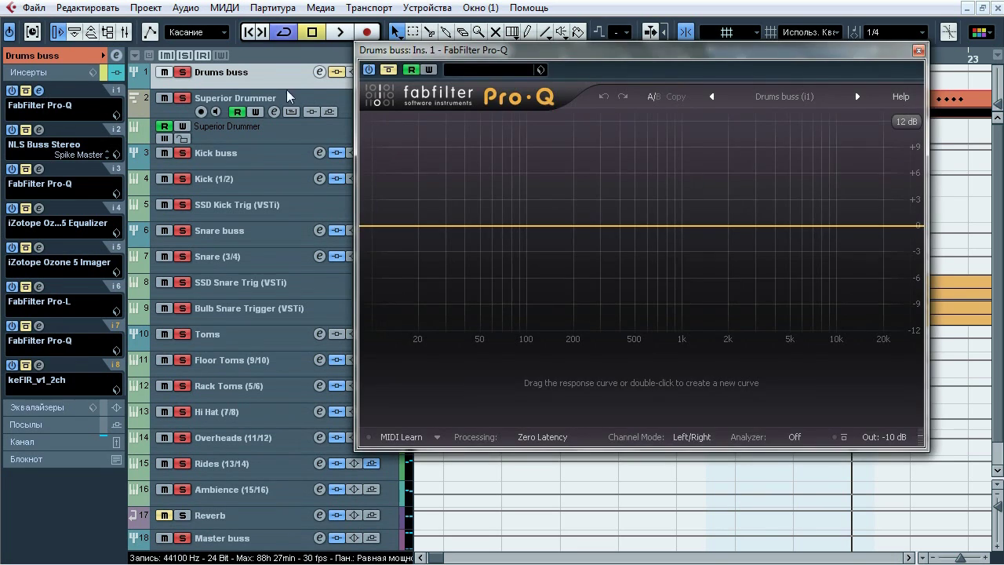
drag(465, 56, 350, 110)
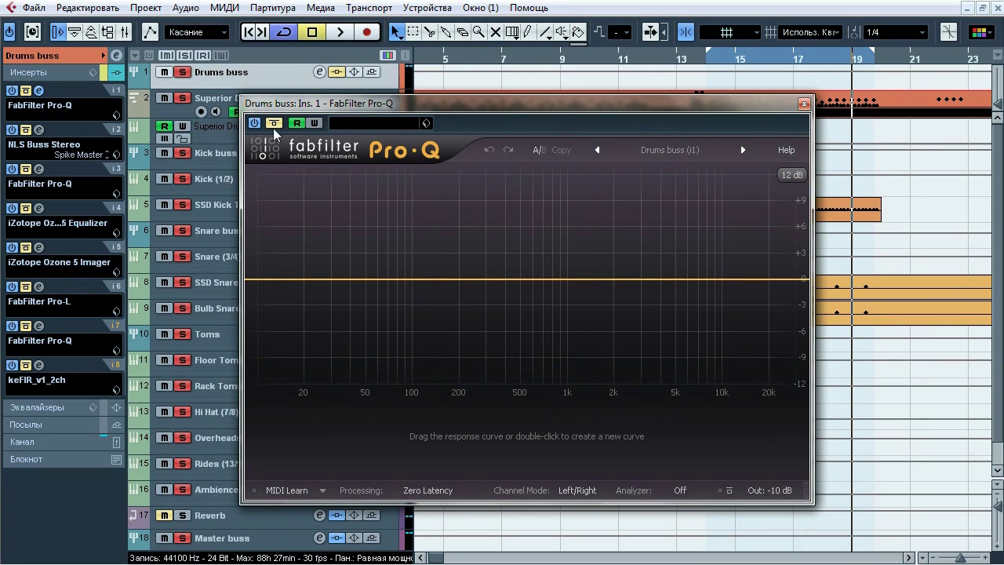
key(space)
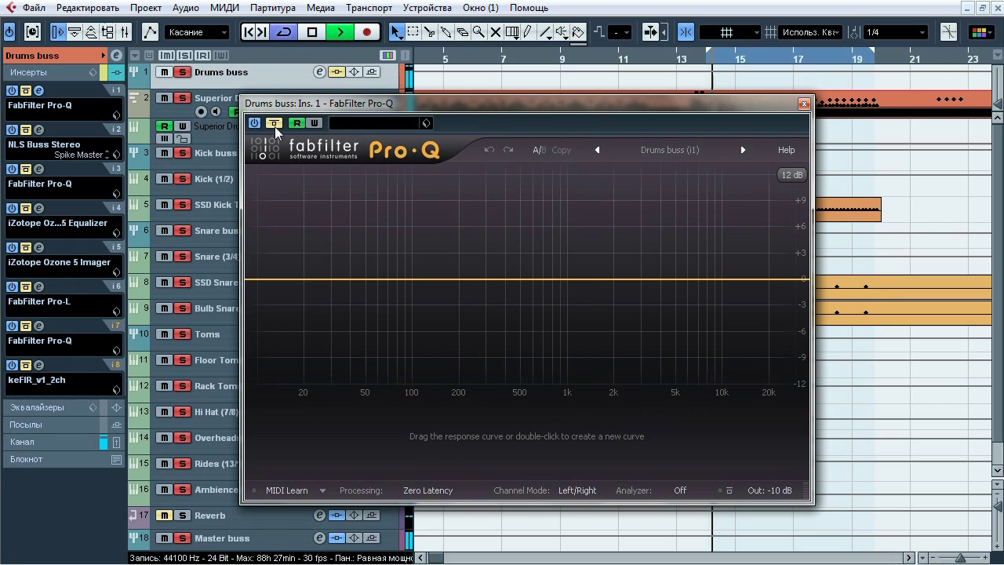
click(274, 124)
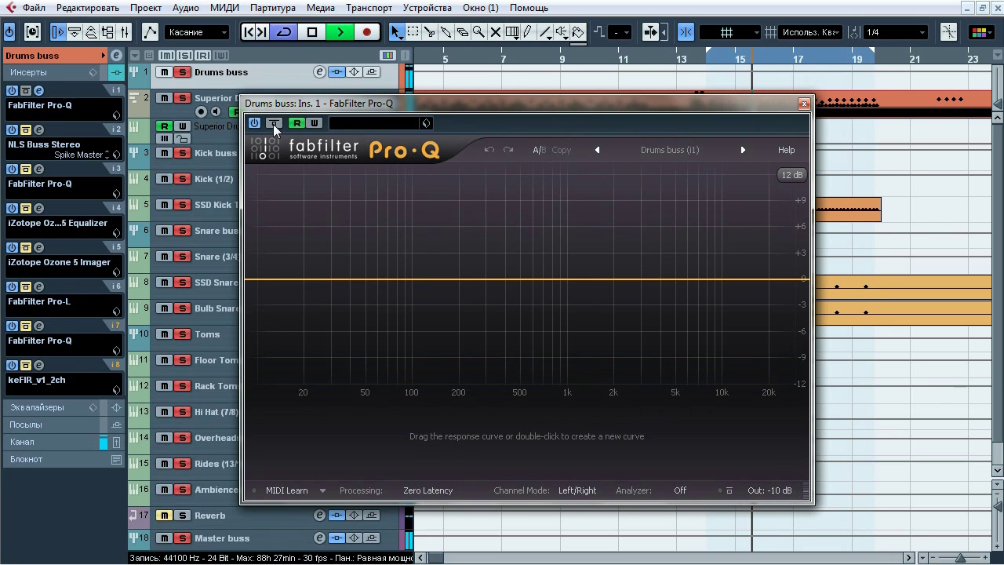
click(274, 124)
click(274, 124)
key(space)
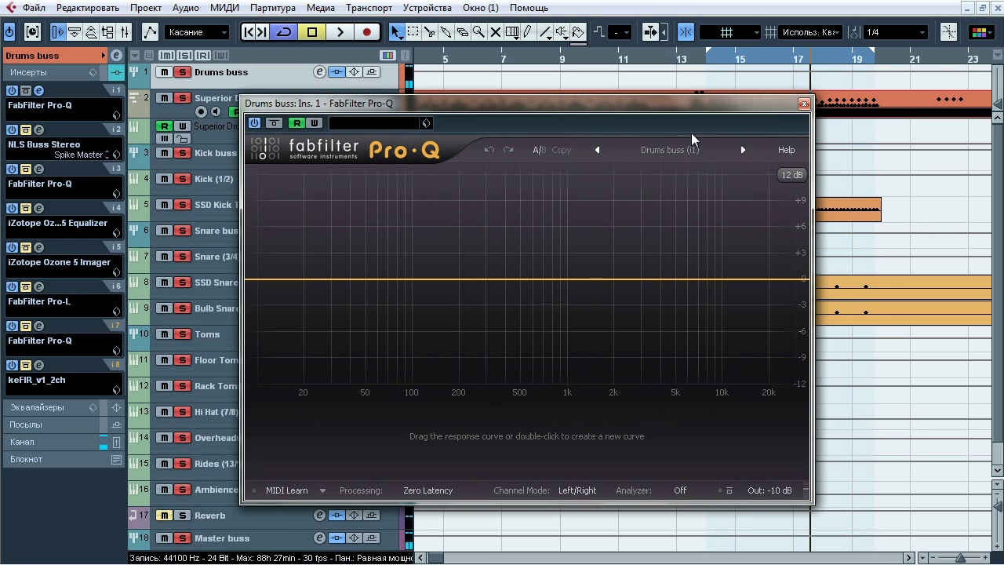
click(803, 104)
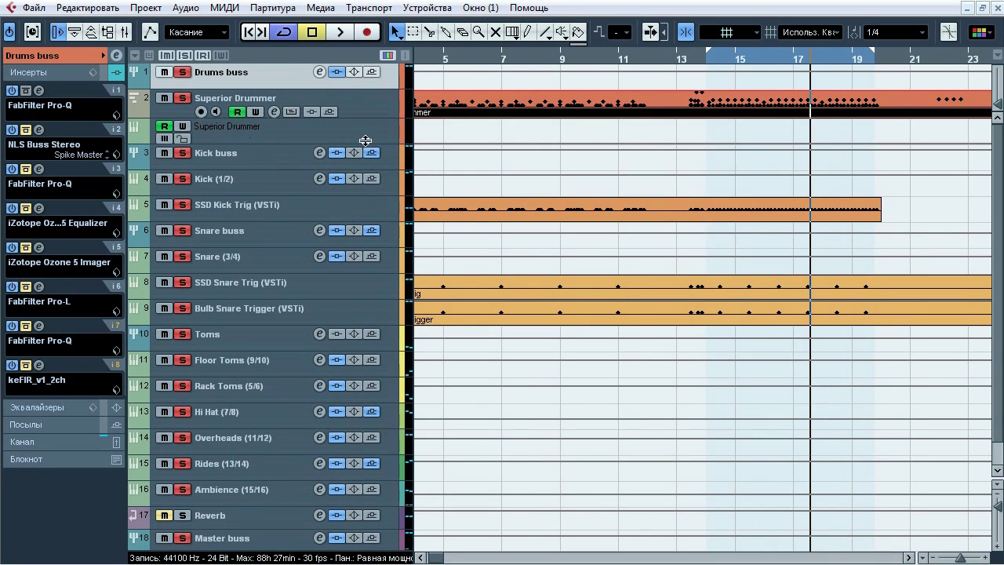
Step: Compare the NLS Buss Stereo in the Drums buss's second insert active and bypassed during playback, leave it active and close it
click(29, 132)
drag(516, 43, 492, 33)
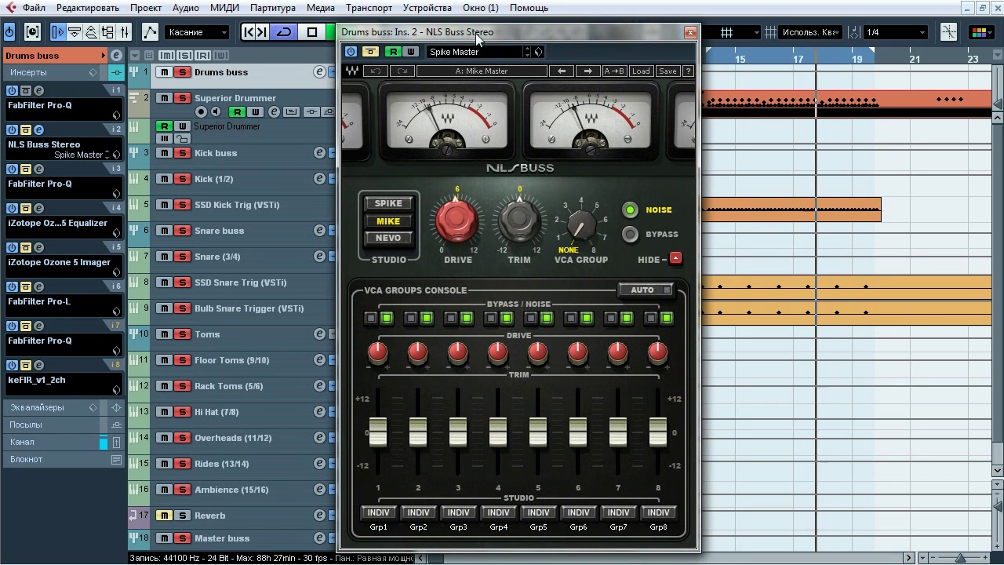
click(370, 53)
click(370, 52)
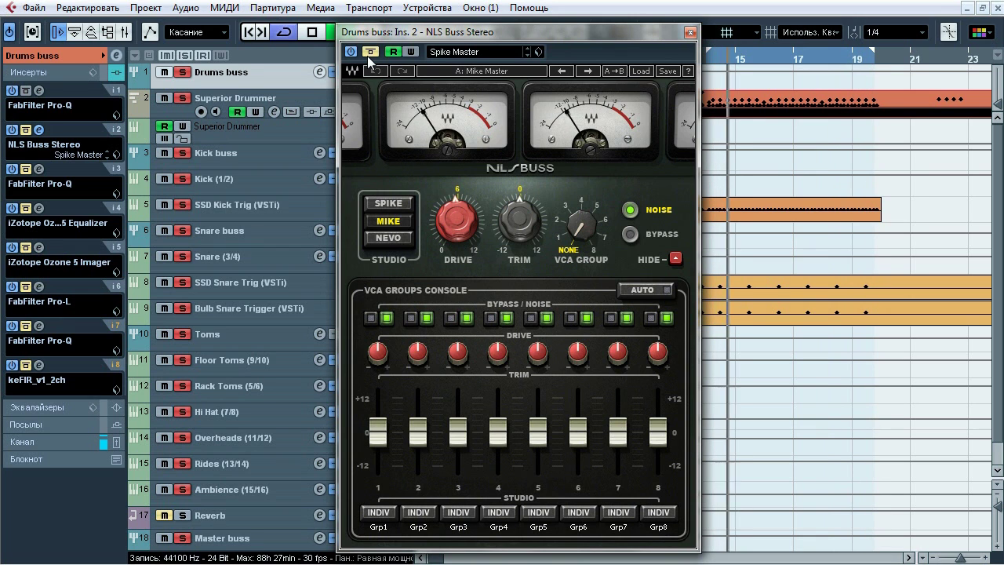
click(369, 53)
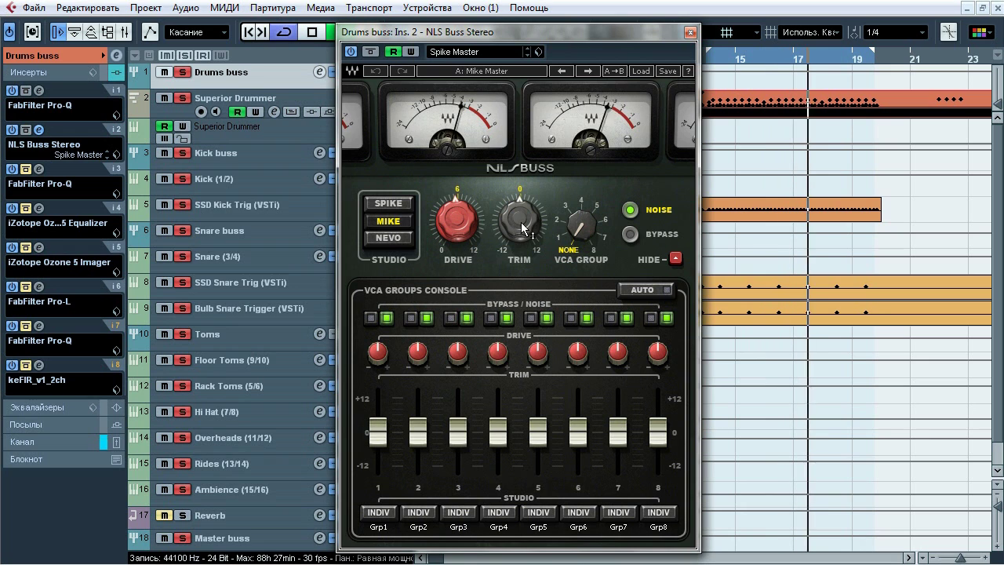
click(375, 51)
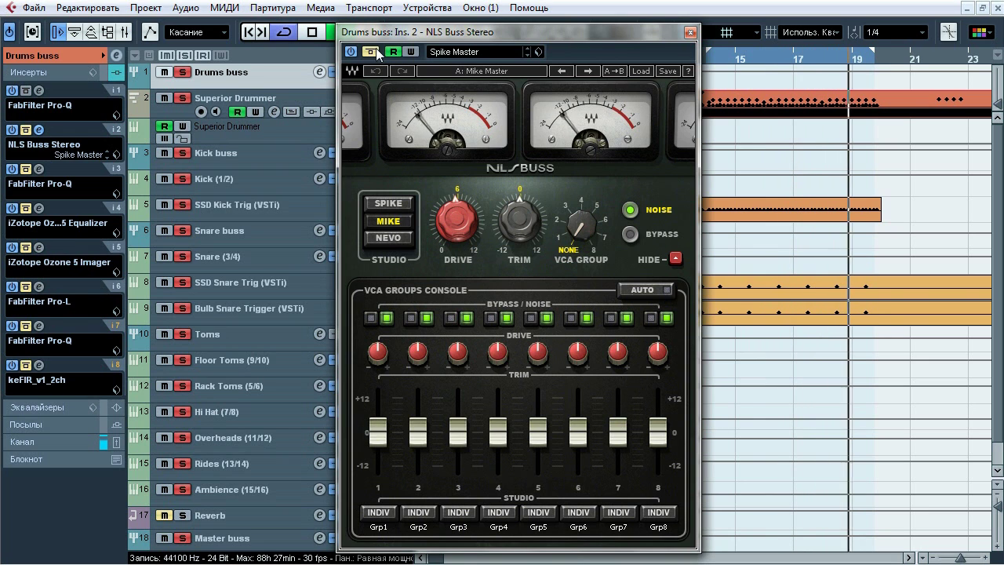
click(690, 32)
Step: Activate the third-insert Pro-Q during playback, audition its side-channel low-cut band and show the band's settings with playback stopped, then close it
click(38, 168)
drag(554, 44, 448, 104)
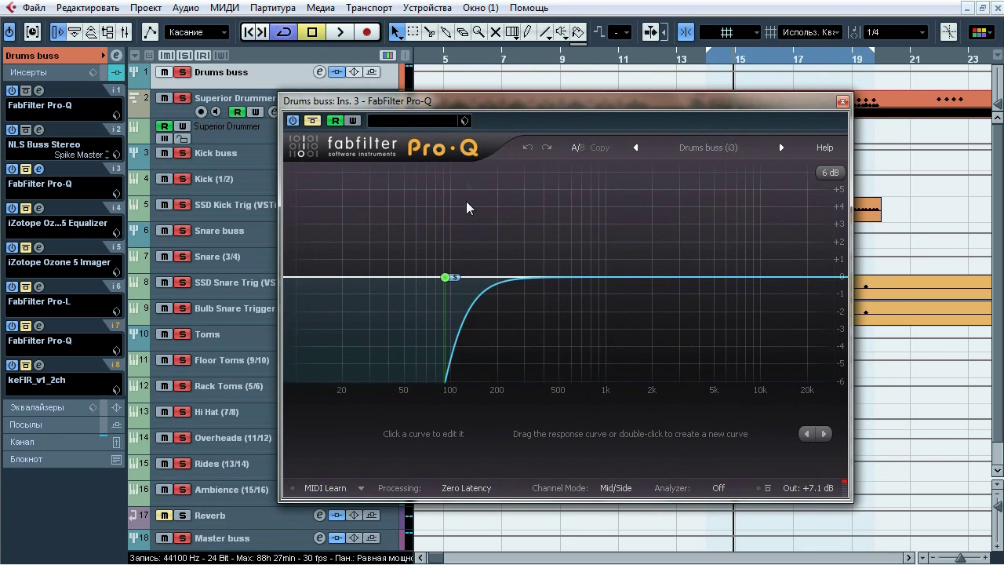
mouse_move(442, 274)
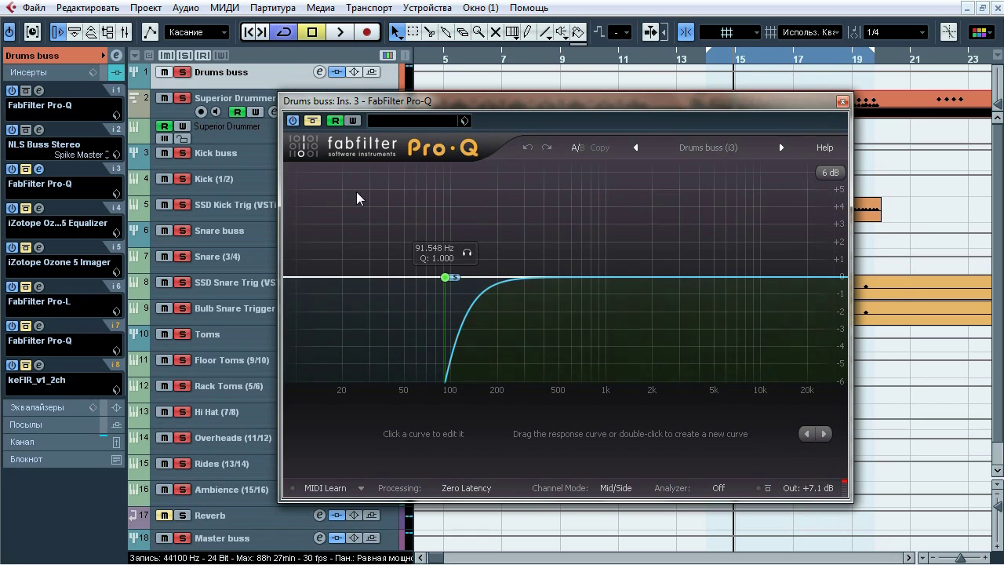
key(space)
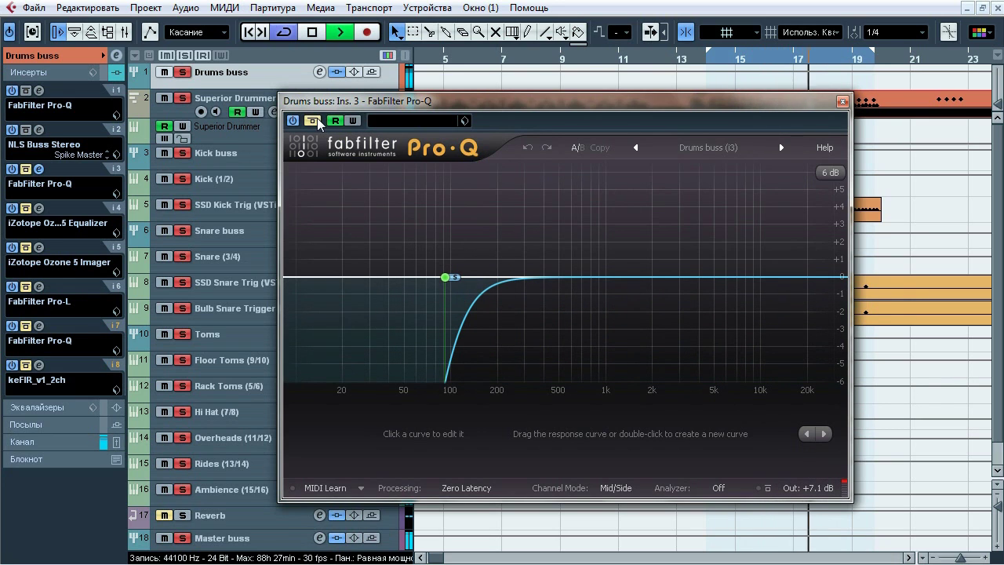
mouse_move(462, 255)
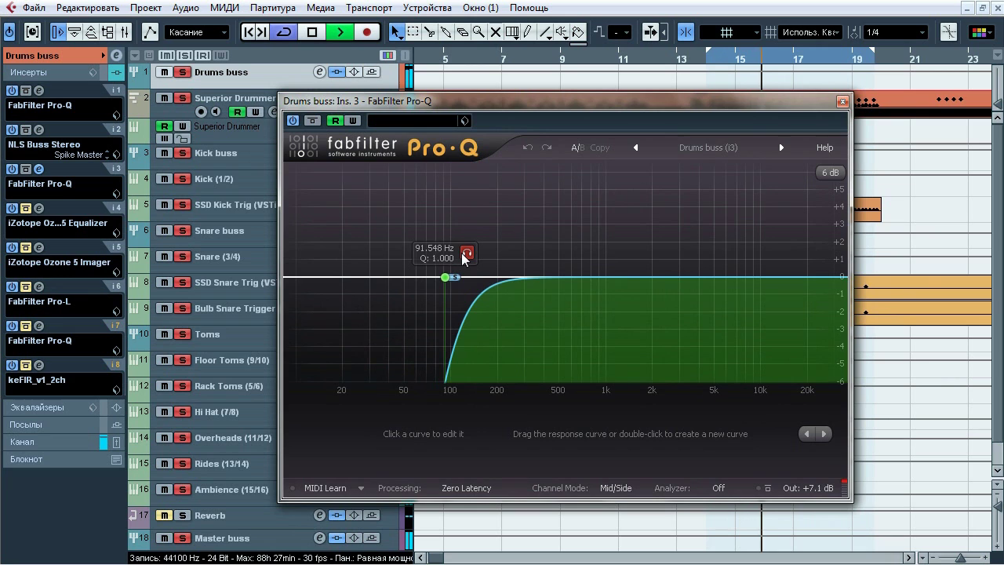
key(space)
drag(552, 221, 418, 310)
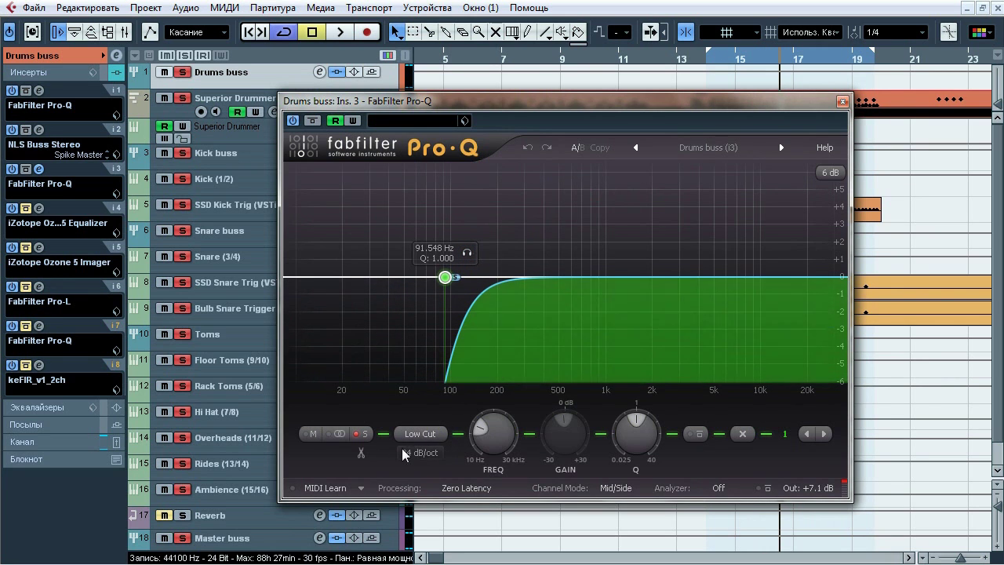
click(842, 102)
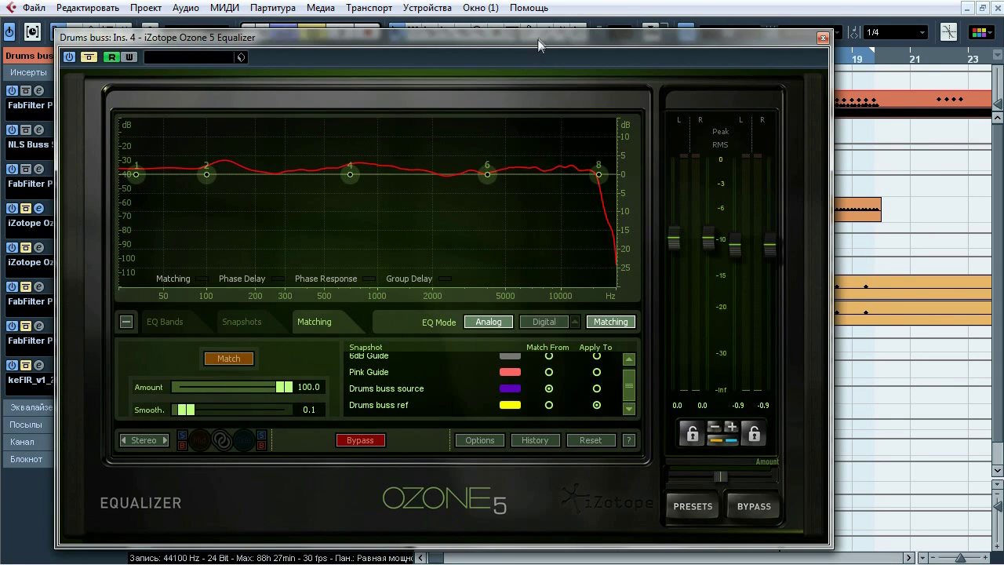
Step: Compare the fourth-insert Ozone 5 Equalizer's matching curve bypassed and active during playback, leave it active, and close it with playback stopped
drag(537, 39, 581, 49)
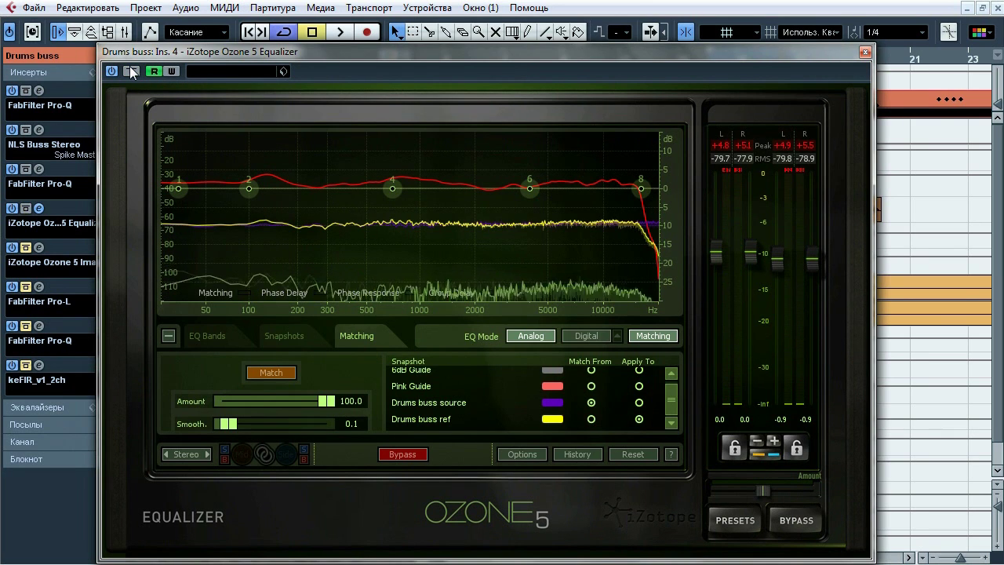
key(space)
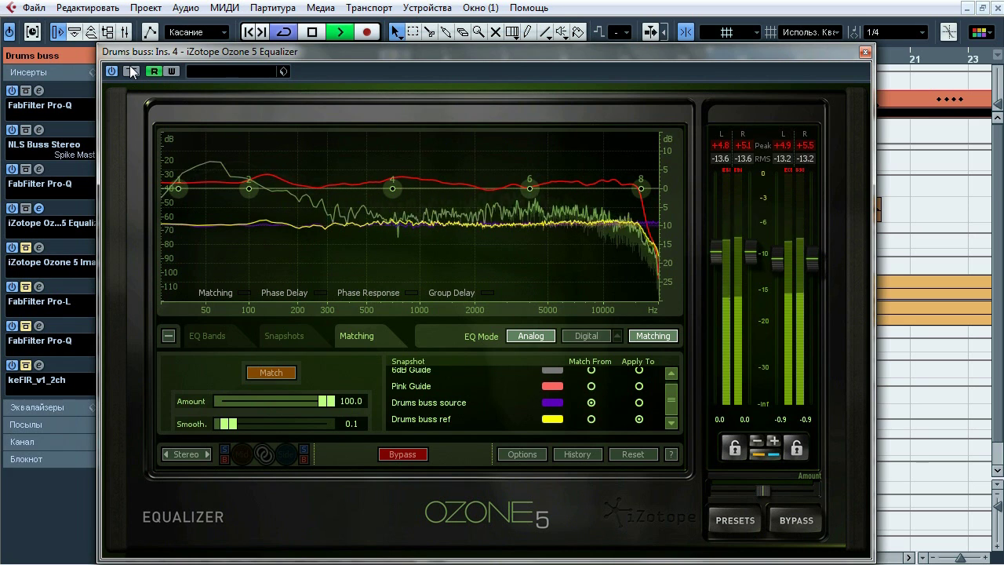
click(132, 71)
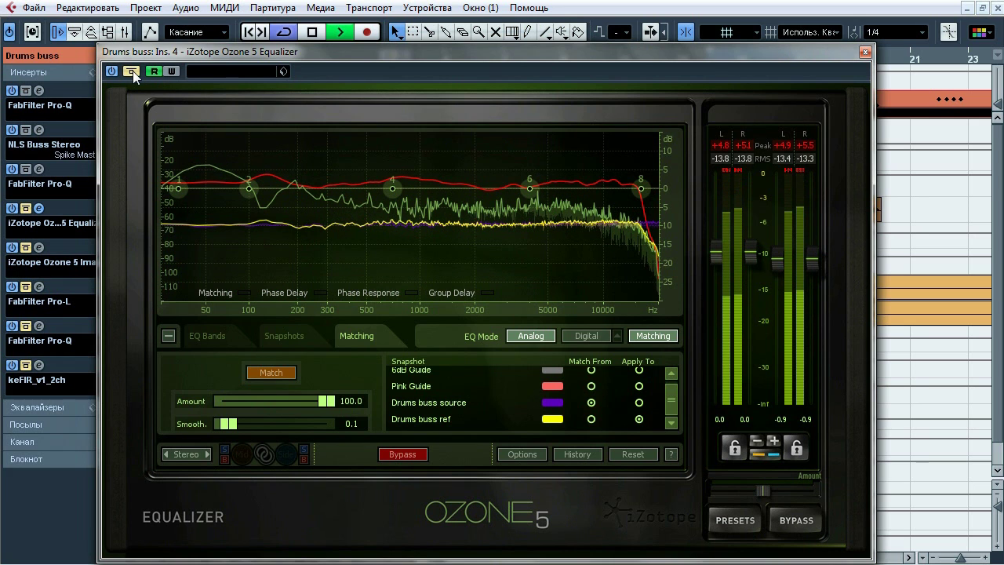
click(132, 70)
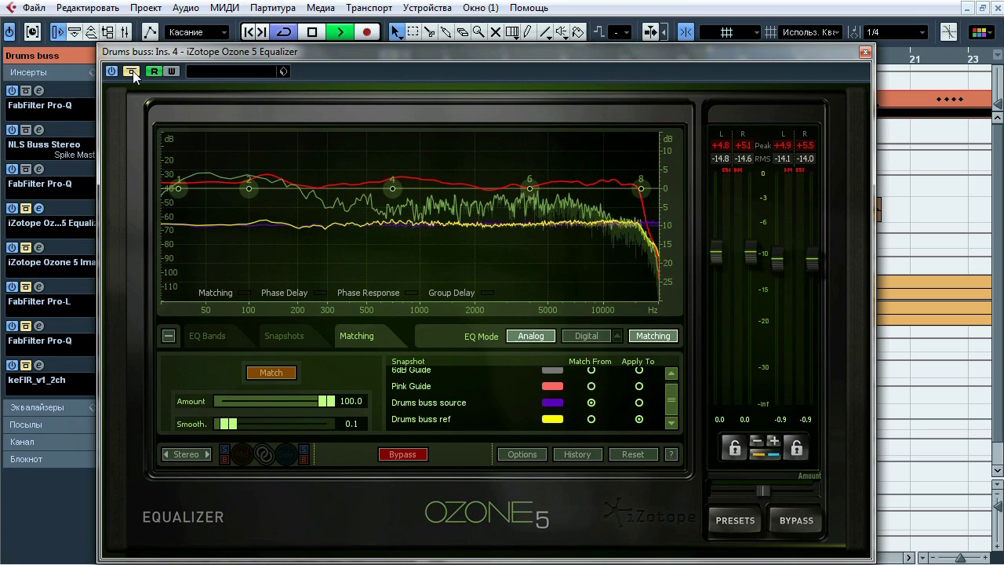
click(132, 71)
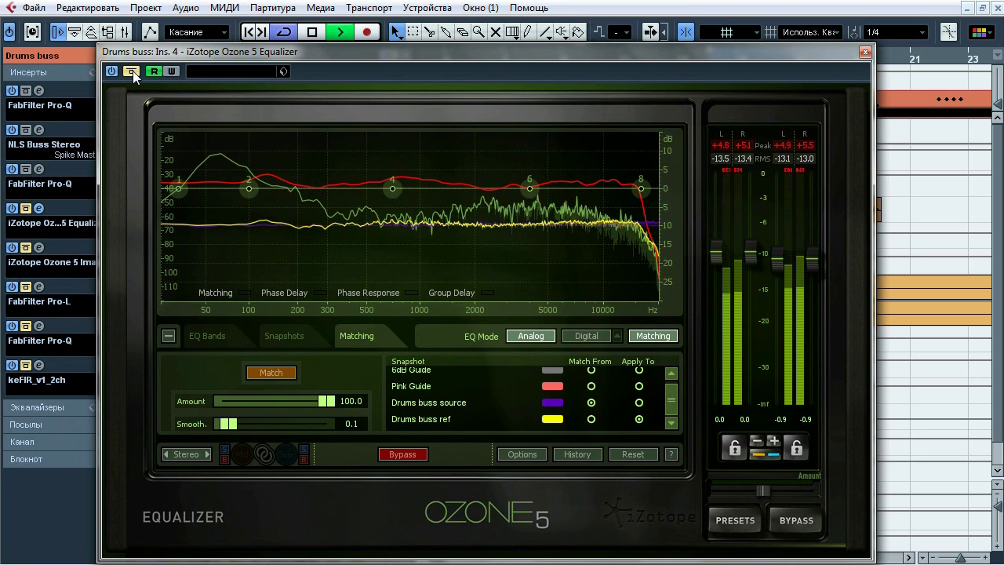
click(132, 71)
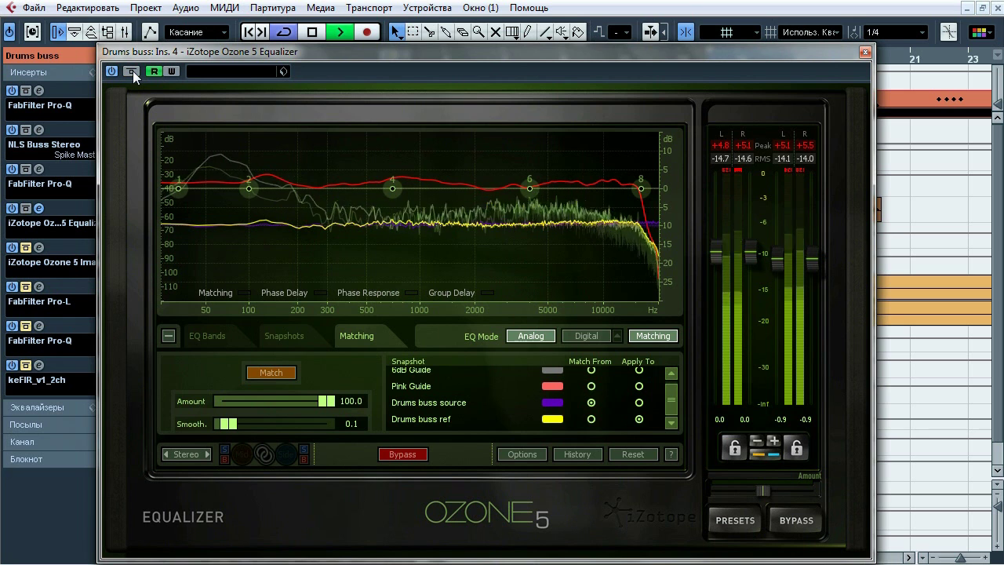
key(space)
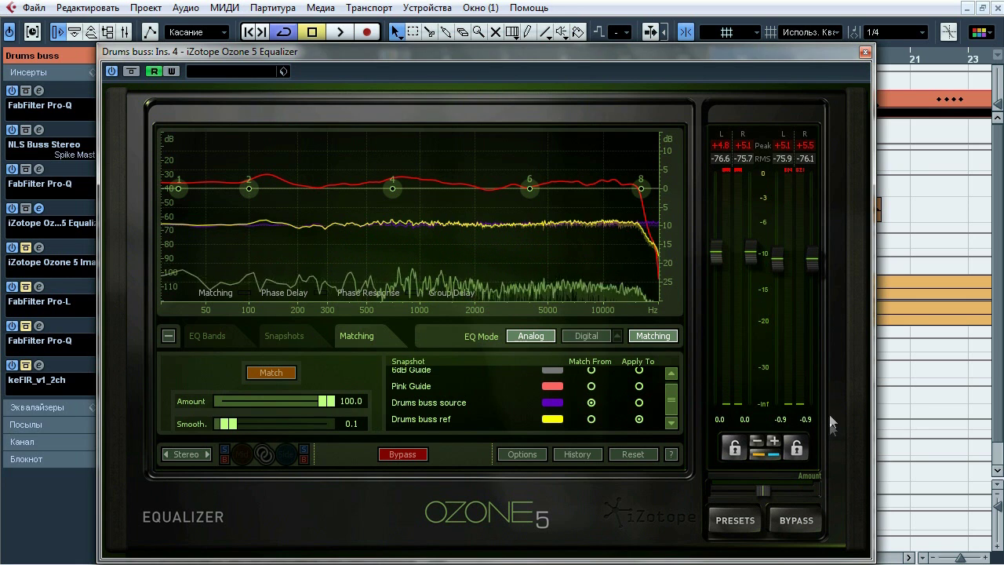
click(865, 52)
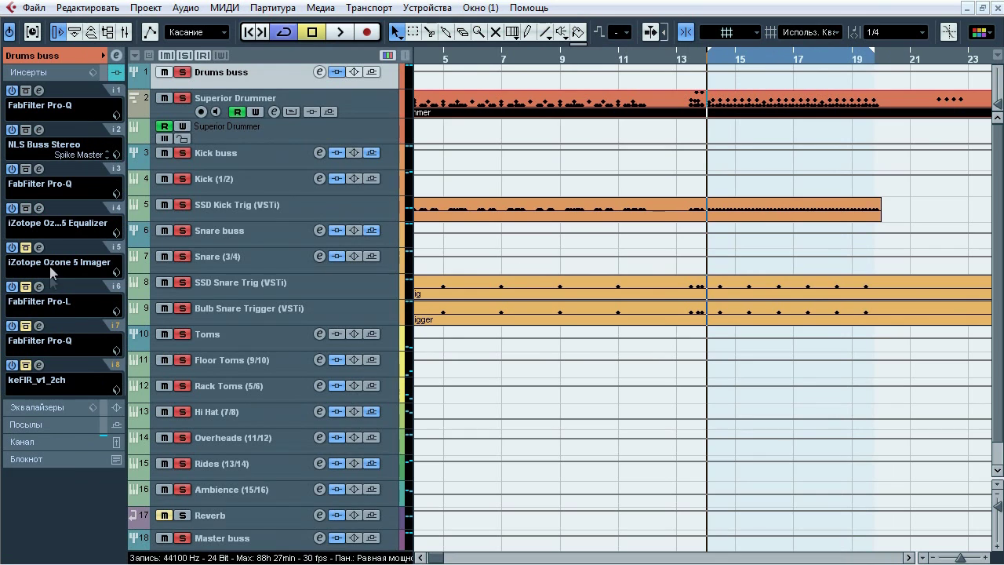
Step: Compare the Ozone 5 Imager in the fifth insert bypassed and active, leave it active, and close it with playback stopped
click(38, 247)
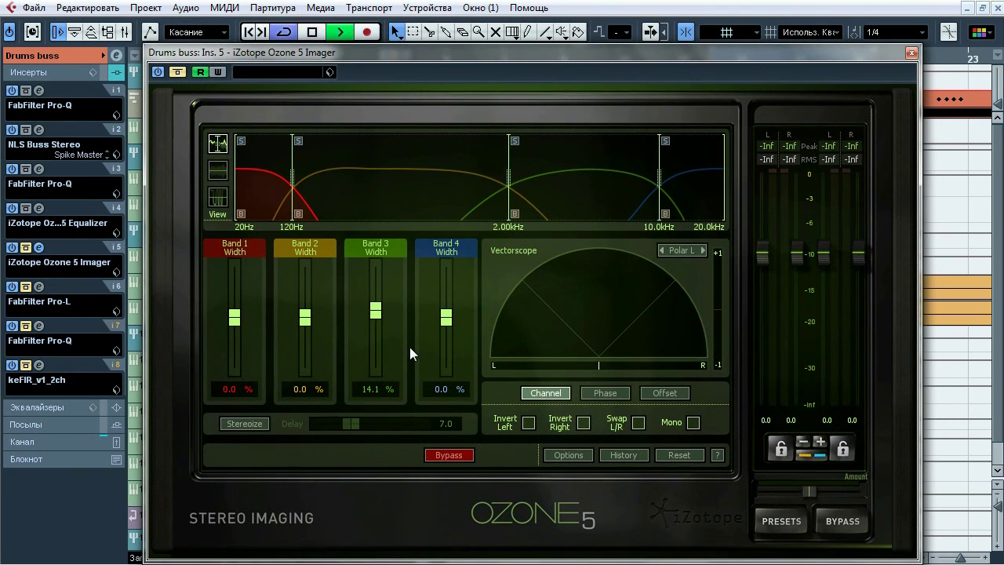
click(181, 75)
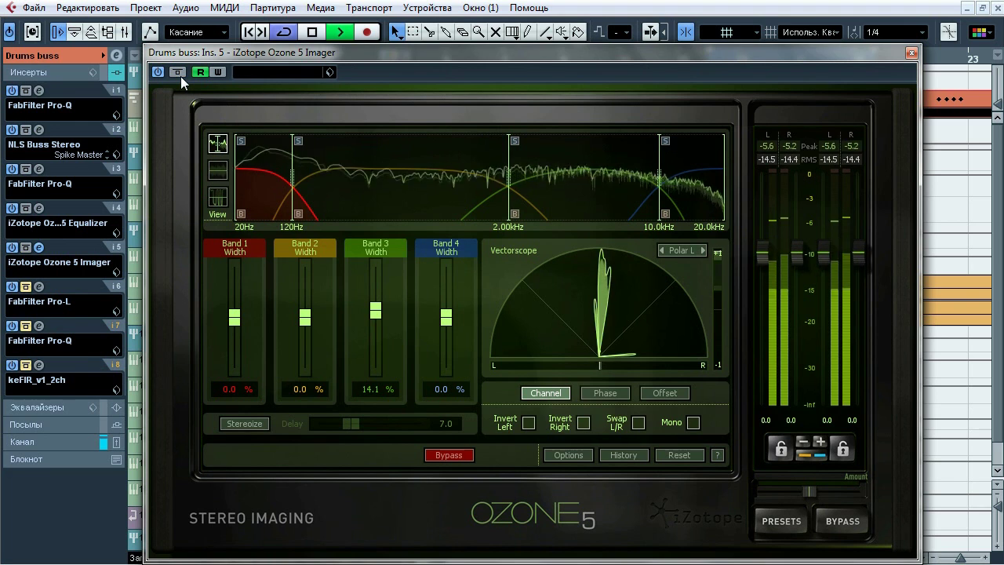
click(180, 76)
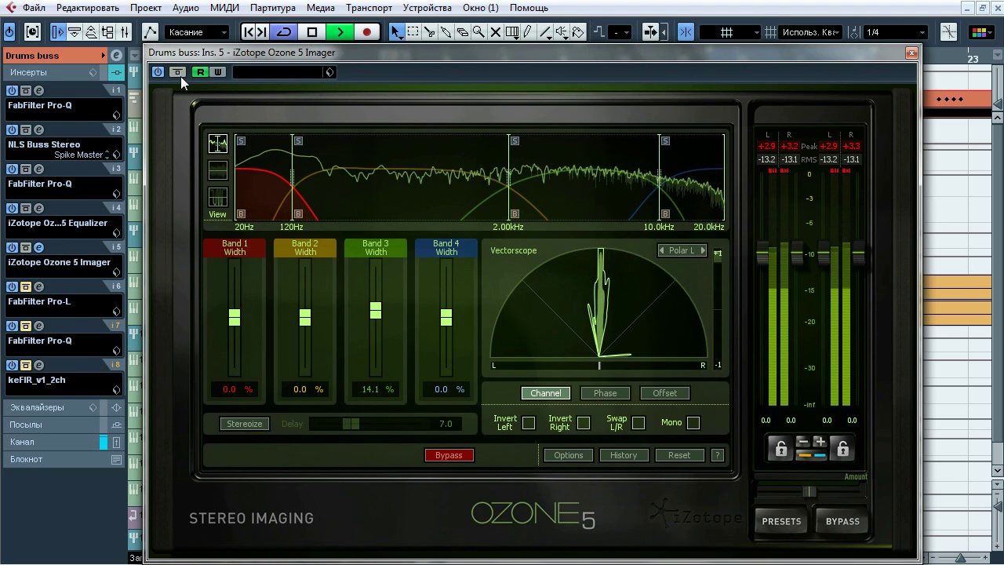
click(180, 76)
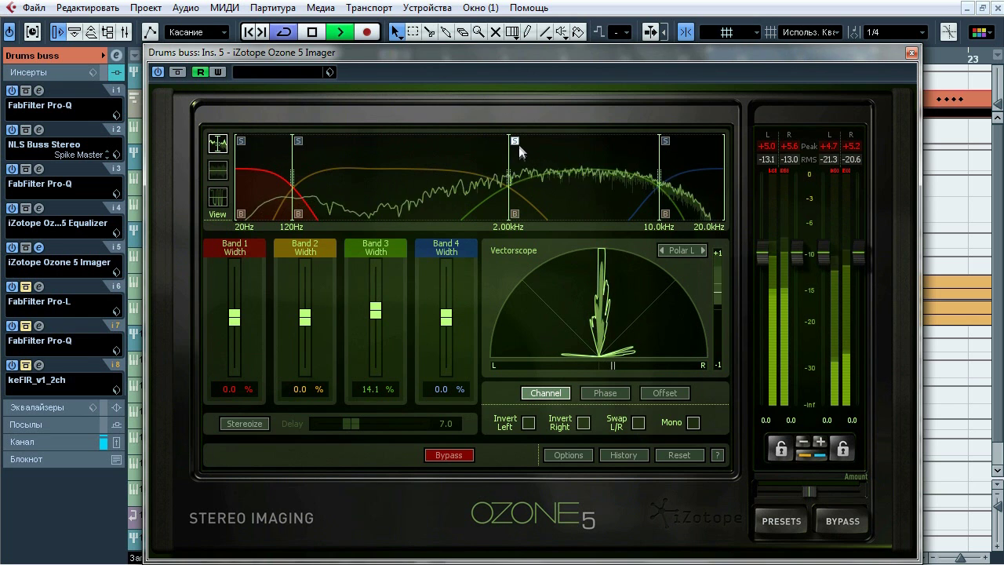
key(space)
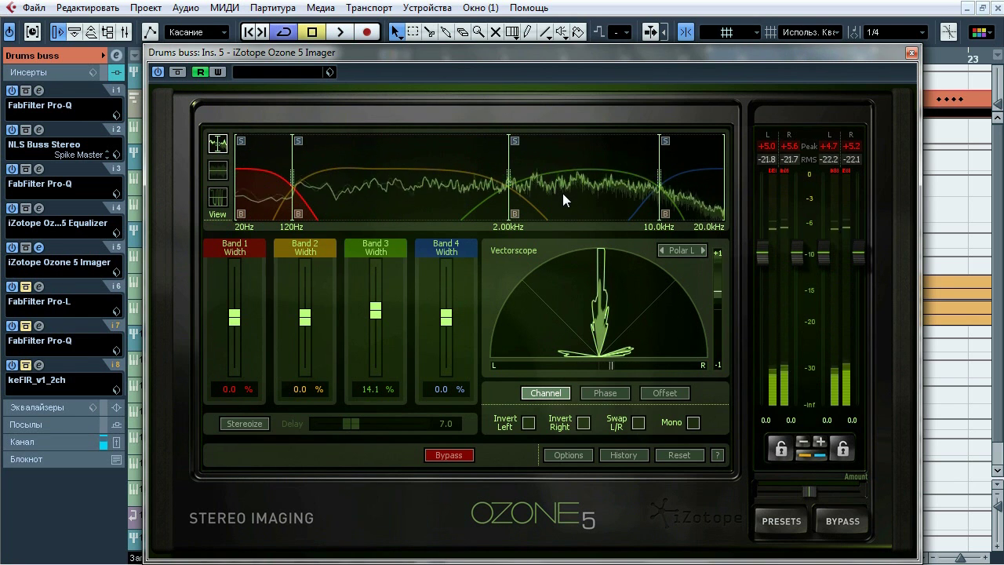
click(910, 52)
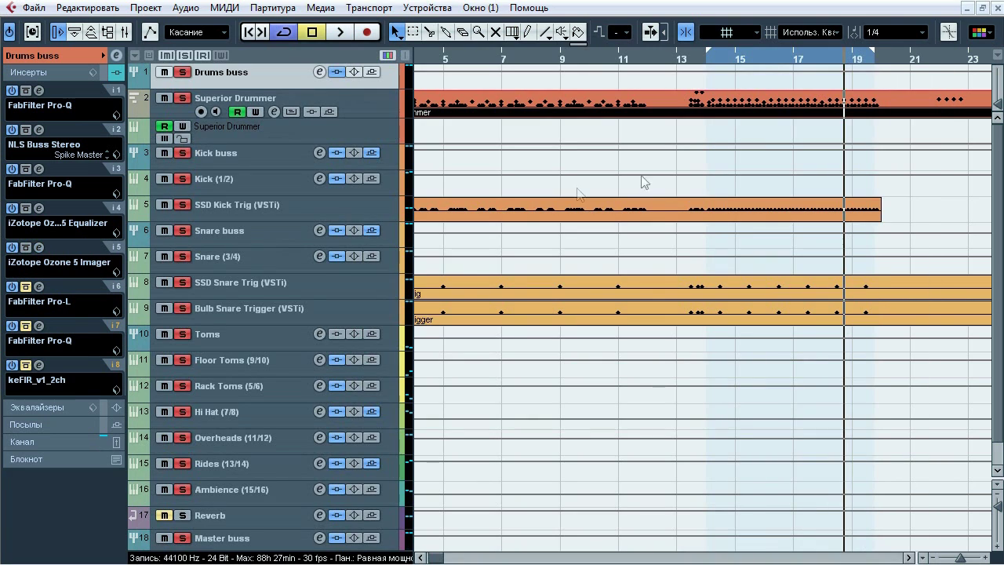
Step: Open the Drums buss's sixth-insert FabFilter Pro-L and compare it active and bypassed during playback
click(39, 286)
drag(345, 108, 525, 106)
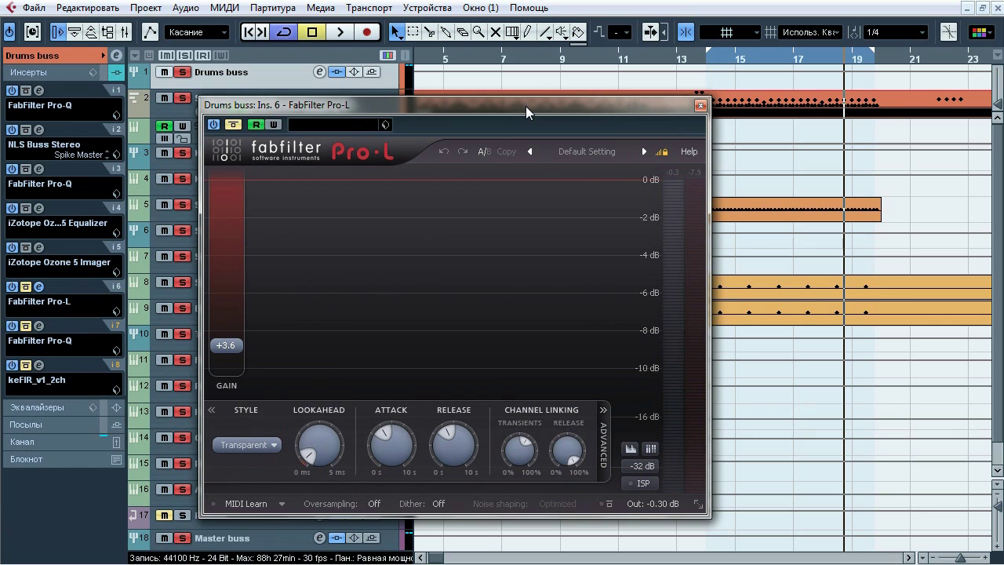
key(space)
click(233, 125)
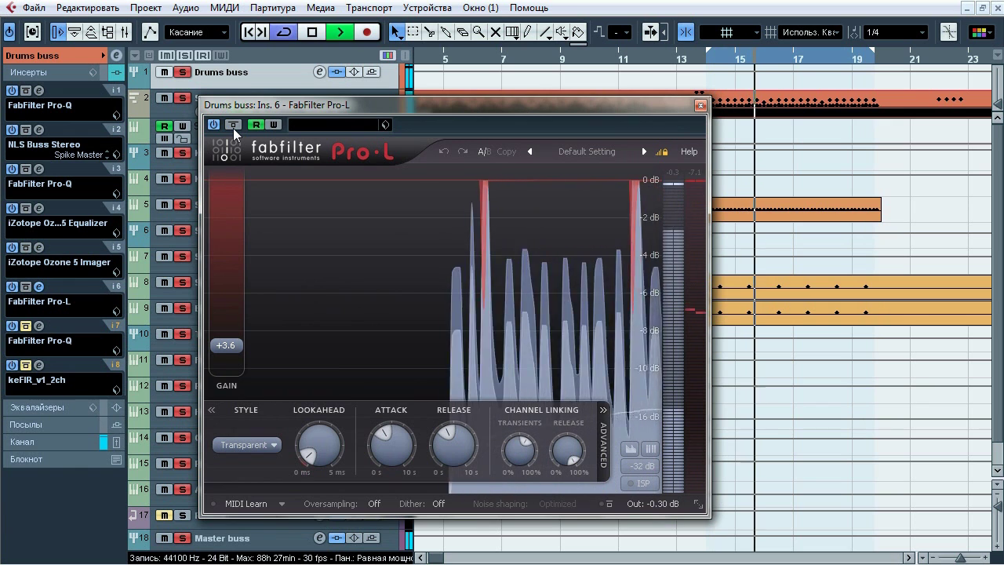
click(233, 126)
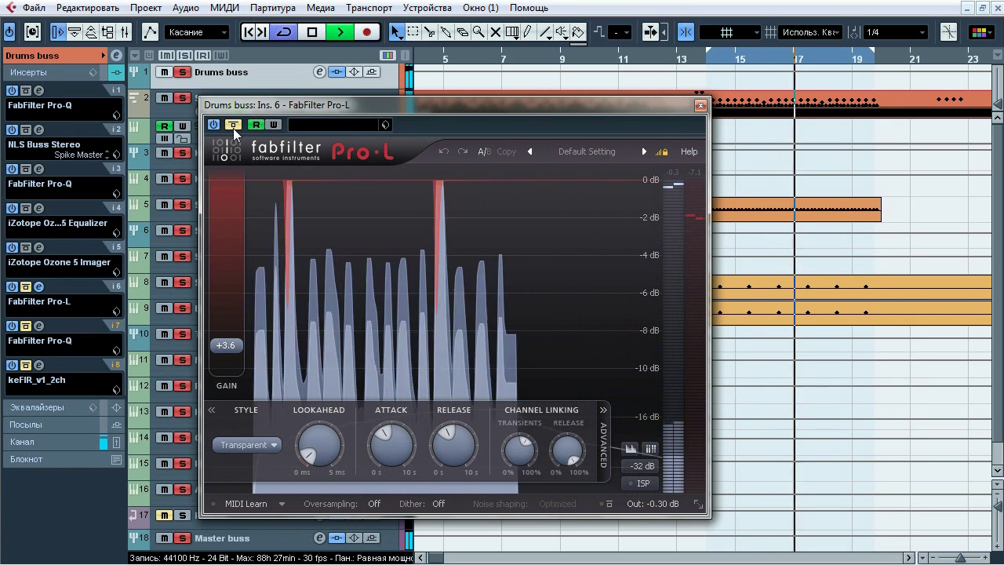
Step: Show the Drums buss channel level while comparing Pro-L bypassed and active, leave it active, review its settings, stop playback and close it
click(83, 440)
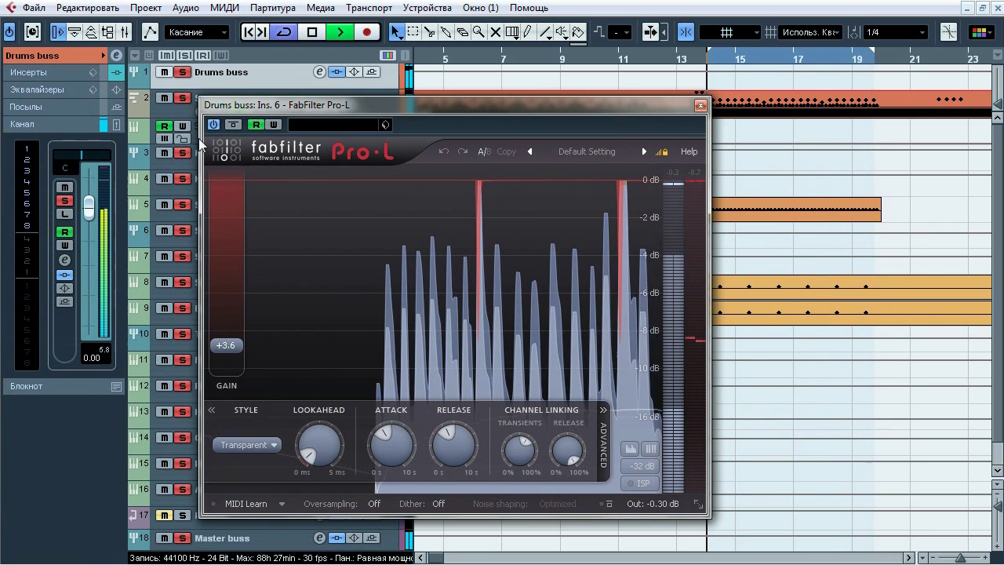
click(236, 126)
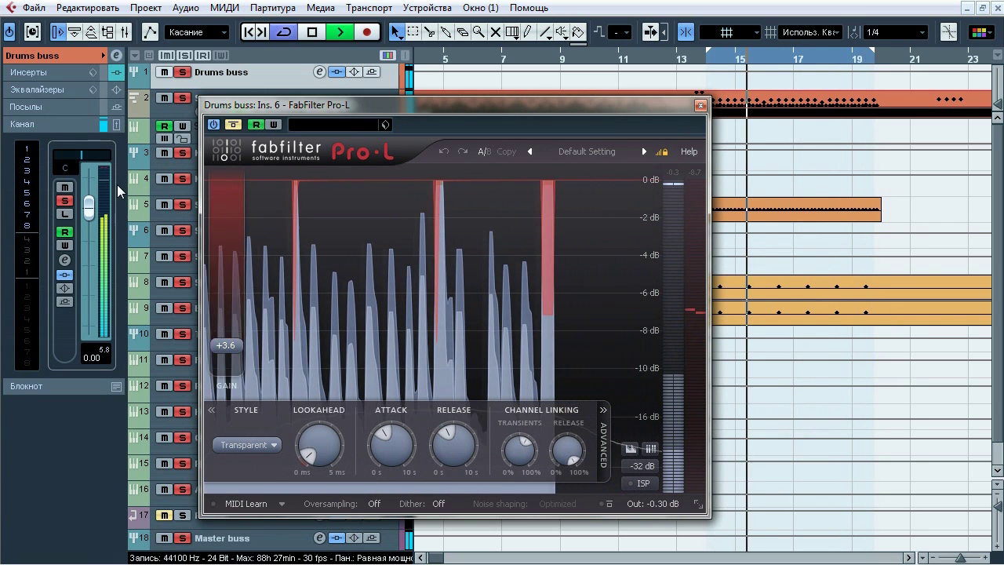
click(237, 125)
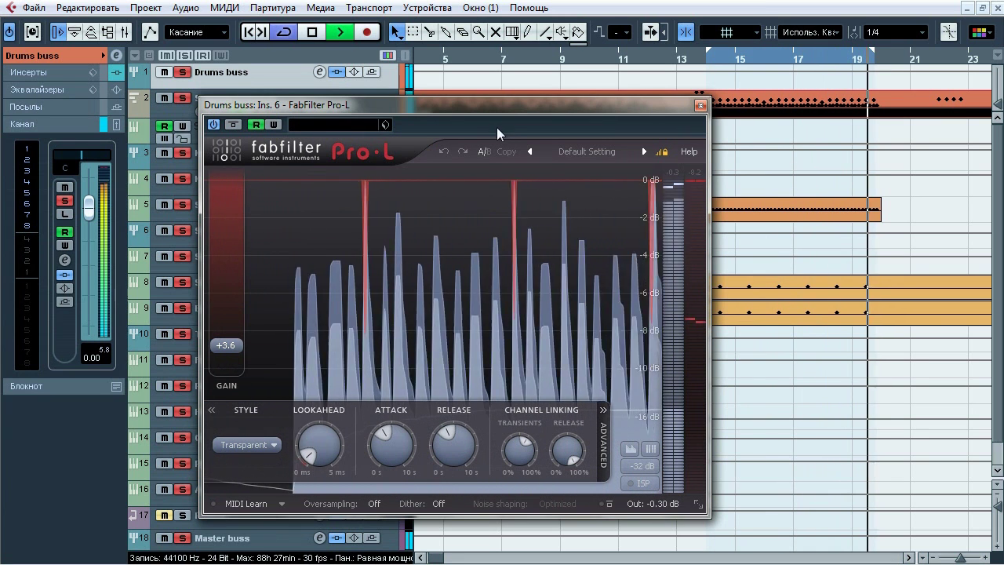
mouse_move(390, 444)
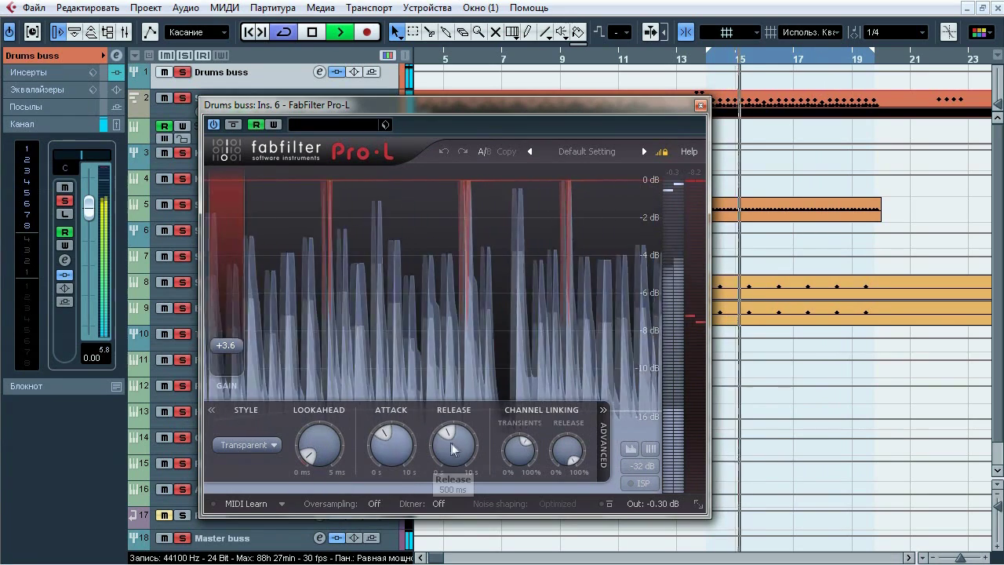
mouse_move(549, 455)
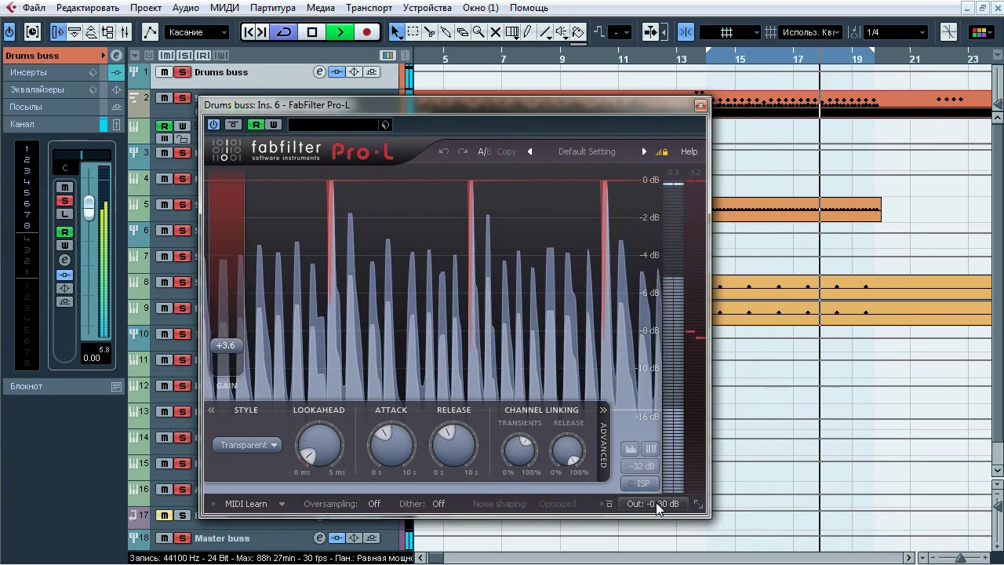
key(space)
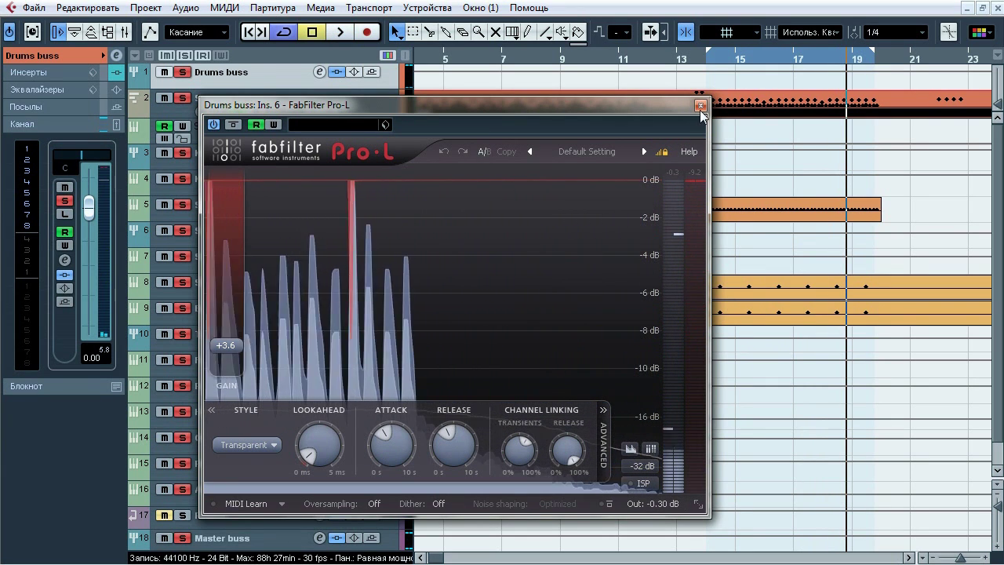
click(701, 106)
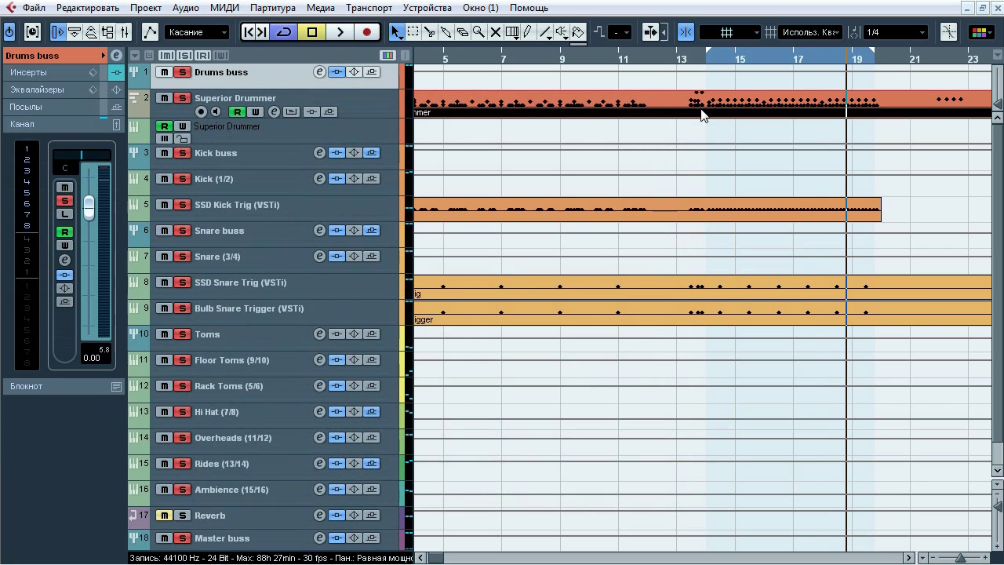
Step: Open the seventh-insert Pro-Q on the Drums buss, activate it during playback, audition its single cut band, and bypass it again
click(85, 75)
click(40, 326)
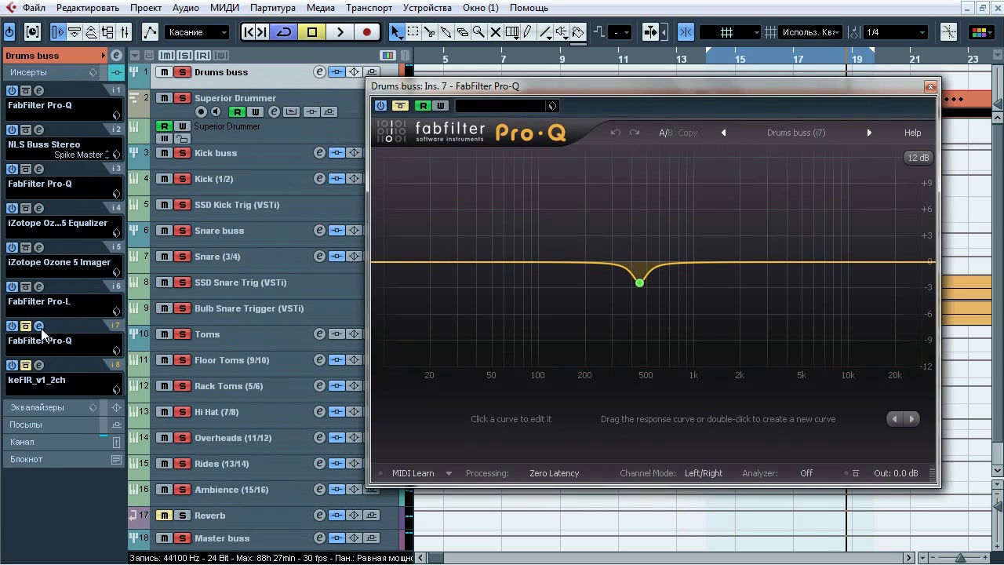
drag(538, 82, 523, 90)
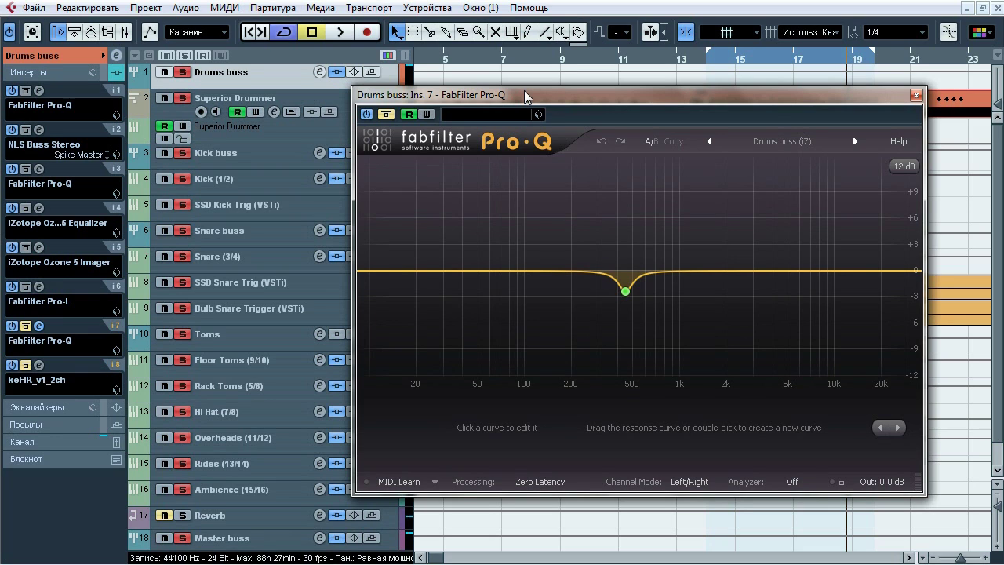
key(space)
click(386, 115)
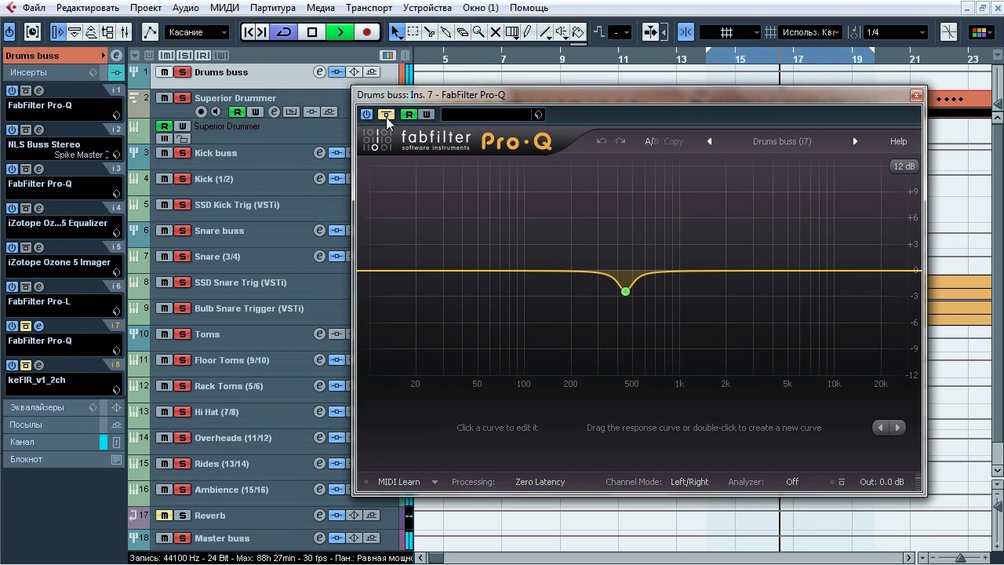
mouse_move(650, 320)
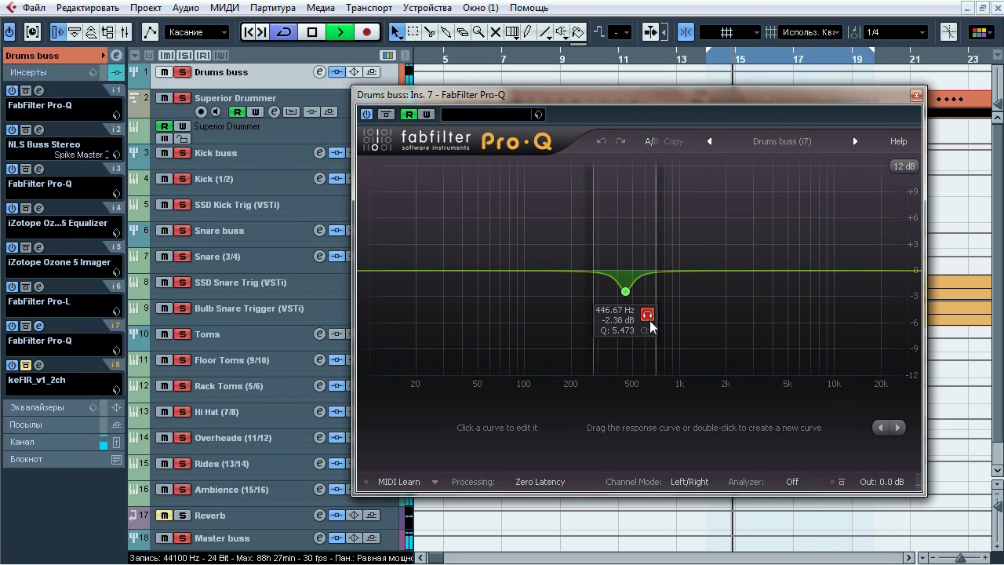
click(386, 114)
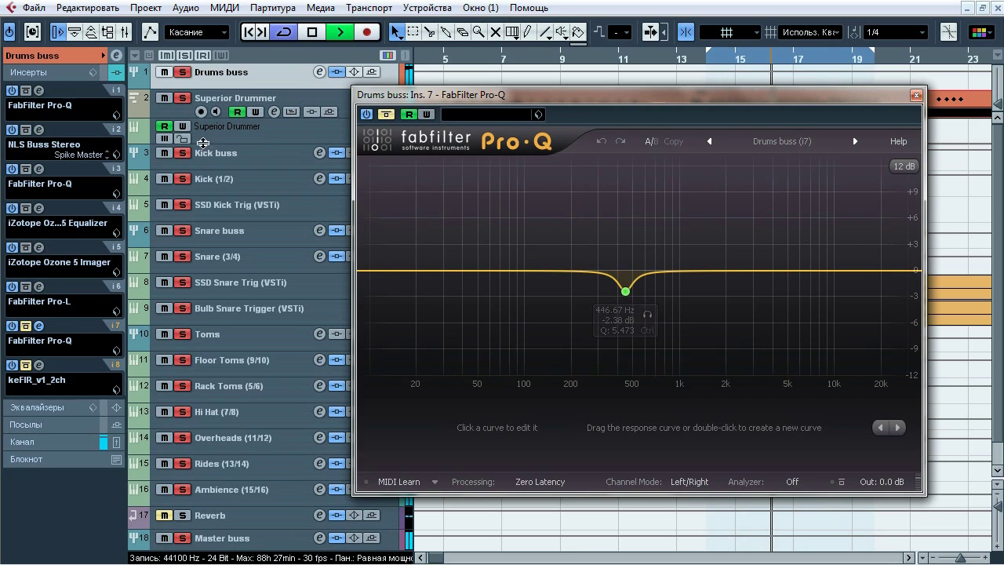
Step: Check the seventh-insert Pro-Q's effect on the soloed Kick buss, activate the plug-in, and solo the whole Drums buss again
click(182, 154)
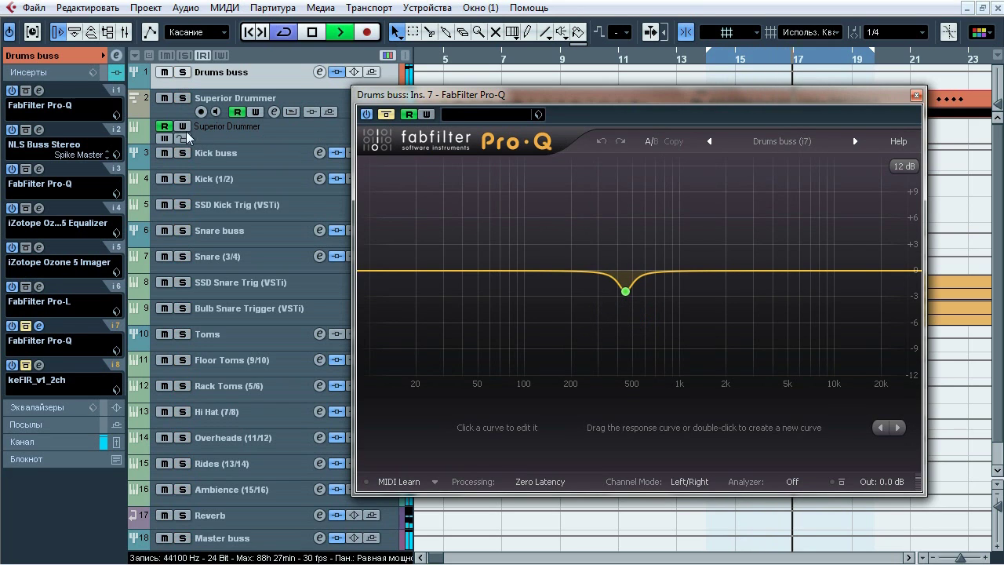
click(387, 114)
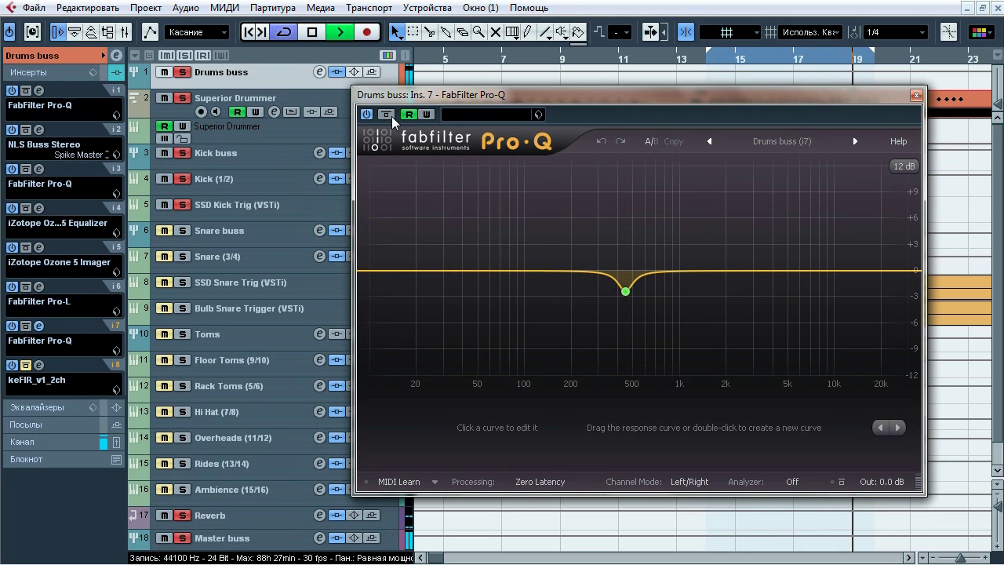
click(392, 116)
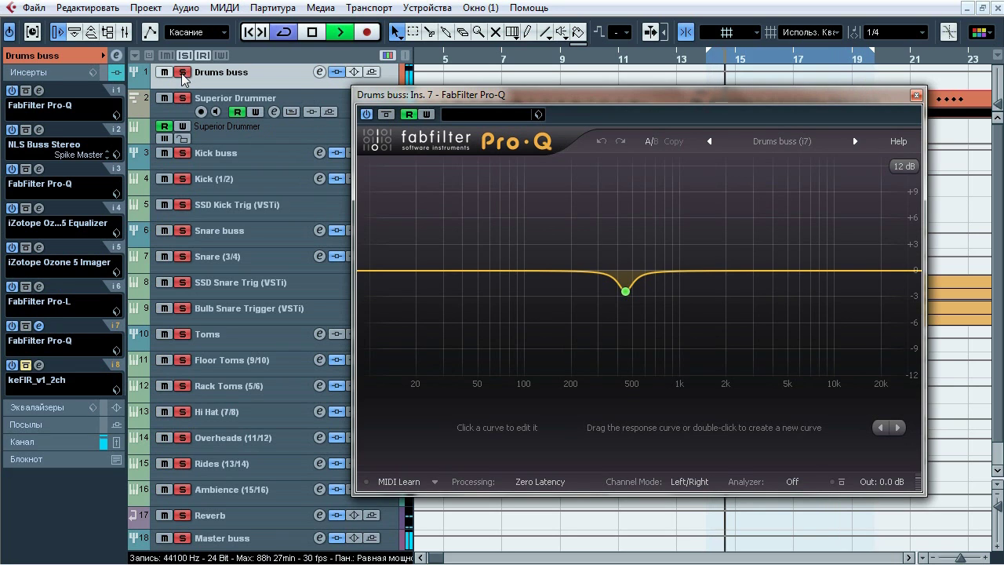
Step: Compare the seventh-insert Pro-Q bypassed and active on the full drum mix, leave it active, stop playback and close it
click(387, 115)
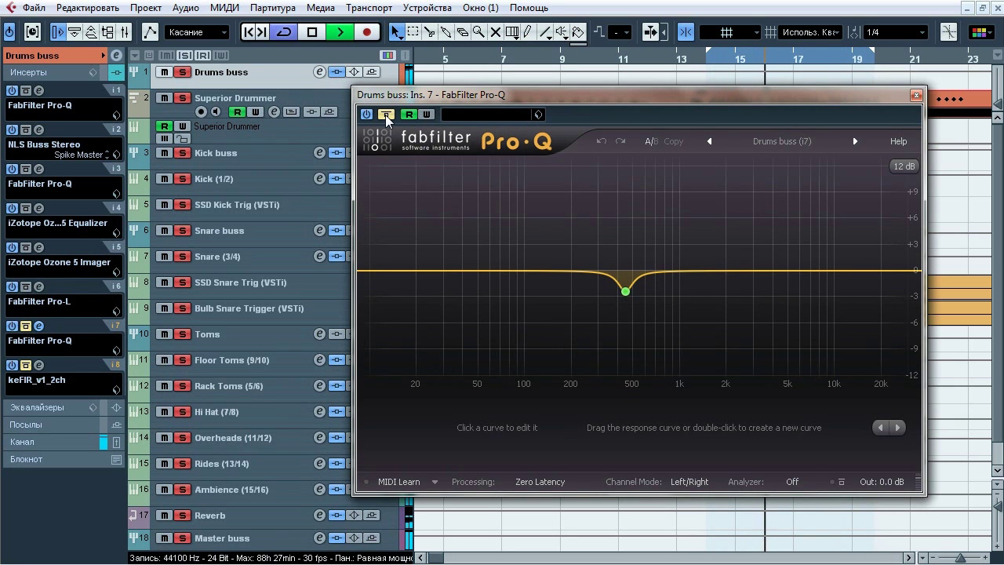
click(387, 115)
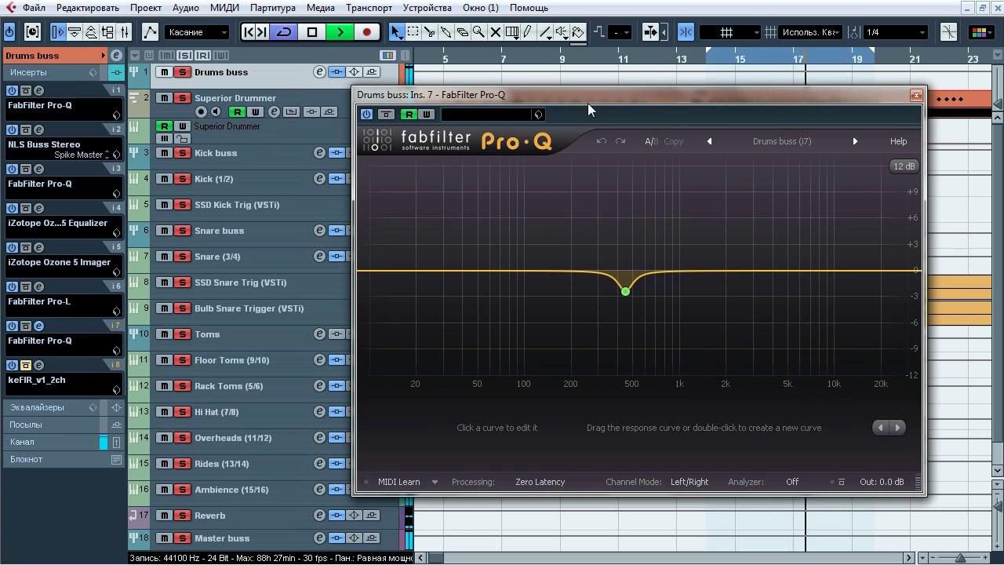
key(space)
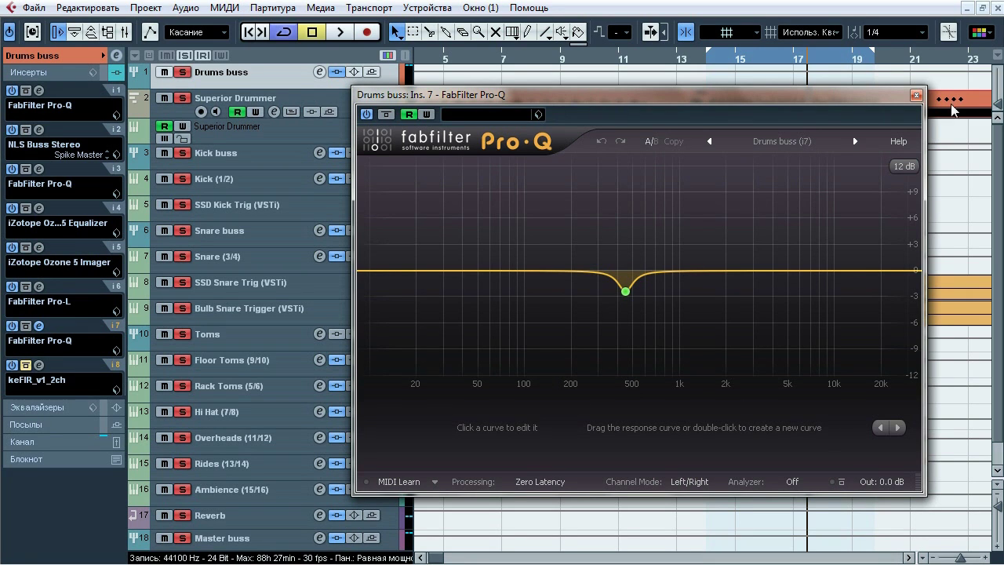
click(916, 94)
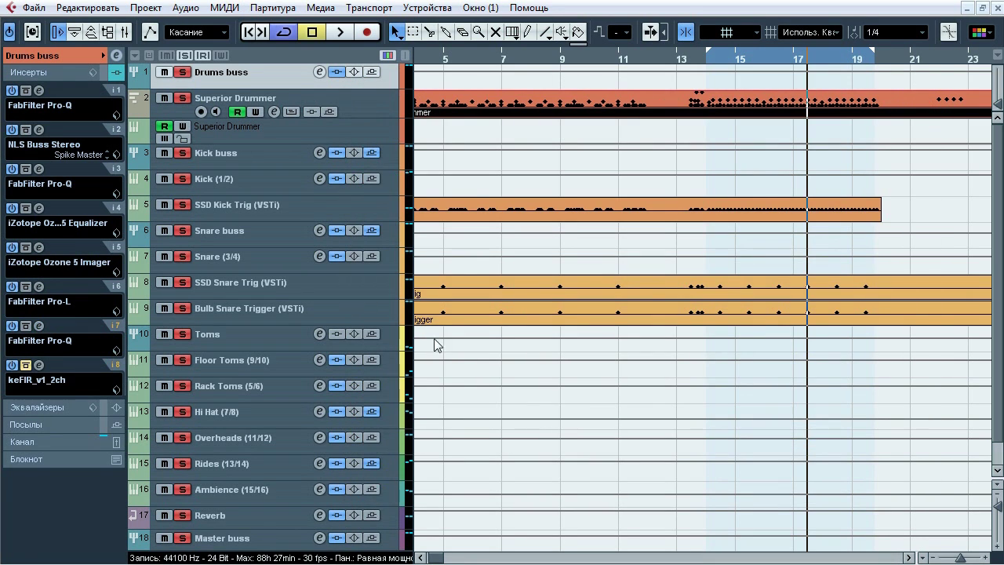
Step: Open the eighth-insert keFIR_v1_2ch on the Drums buss and compare it active and bypassed during playback
click(40, 366)
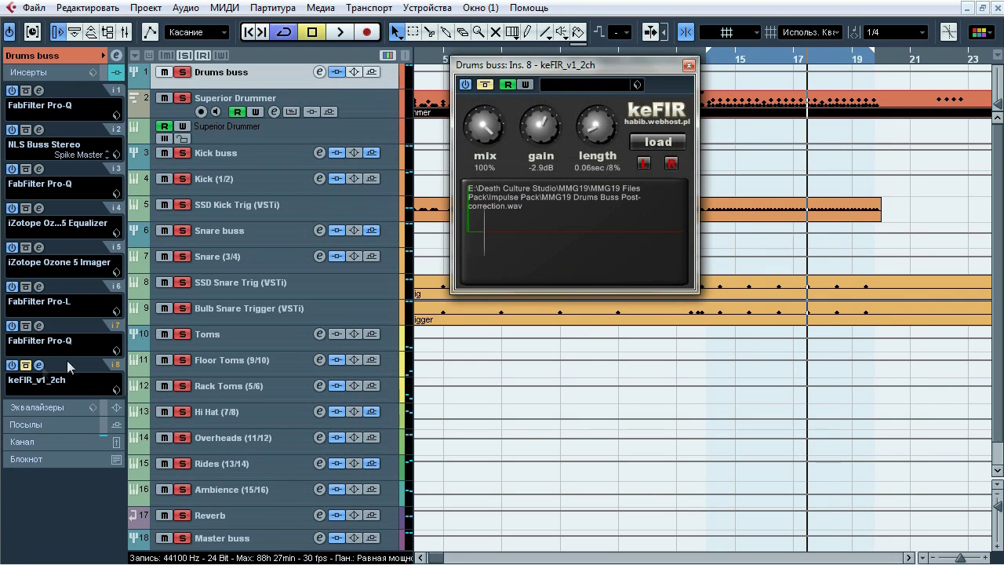
drag(560, 69, 551, 124)
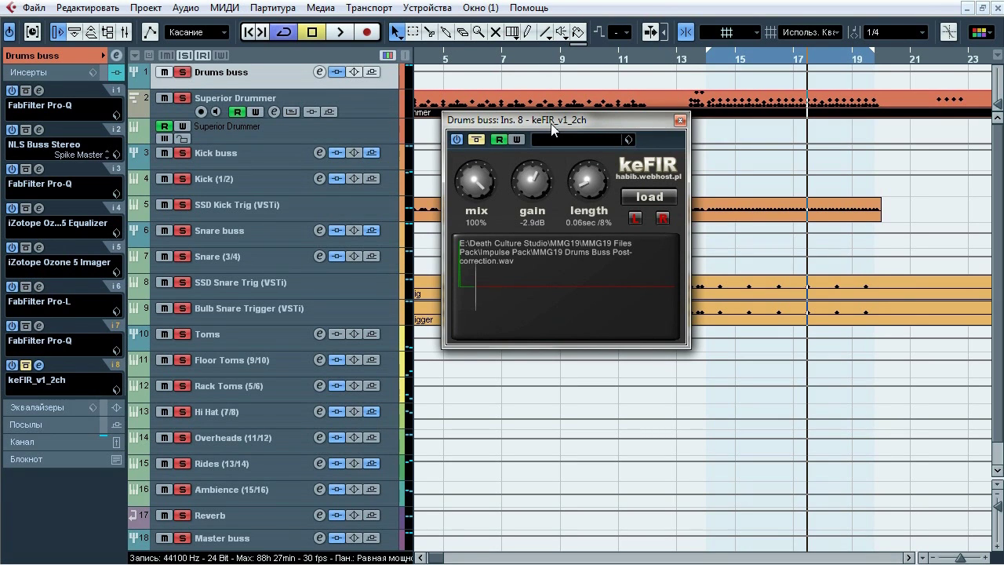
key(space)
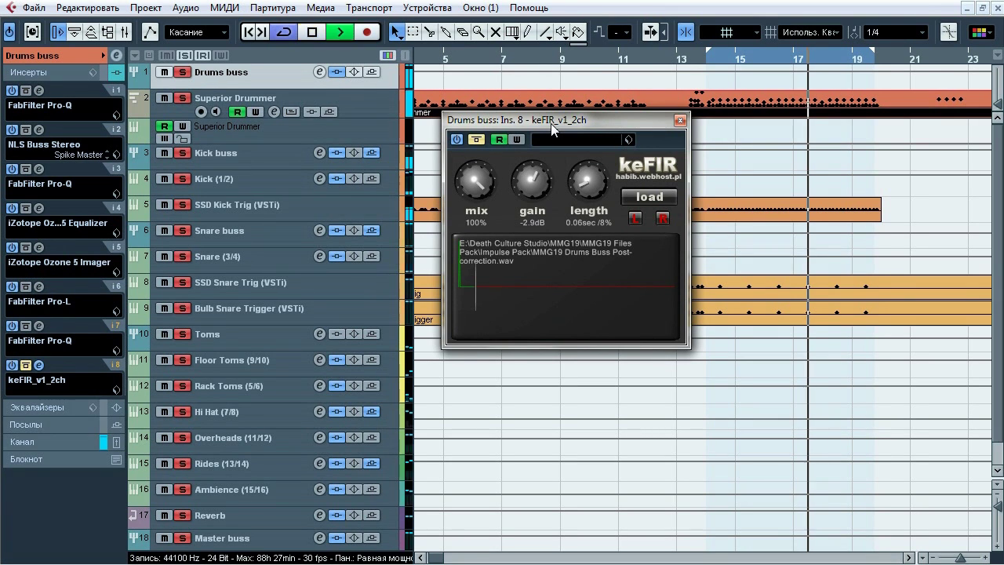
click(481, 142)
click(482, 142)
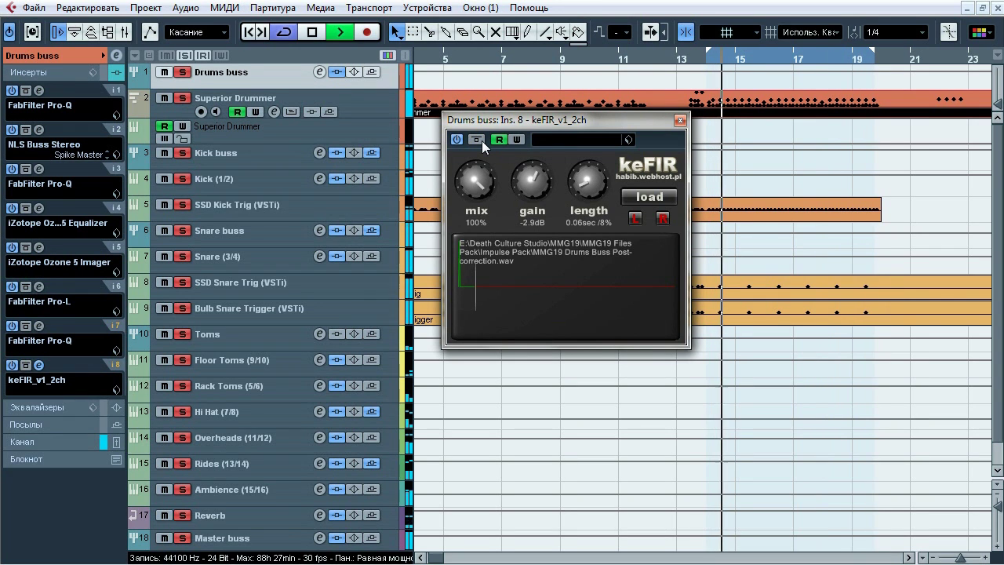
Step: Play an earlier passage near the start of the Superior Drummer part, repeatedly compare keFIR active and bypassed, and leave it active
click(944, 558)
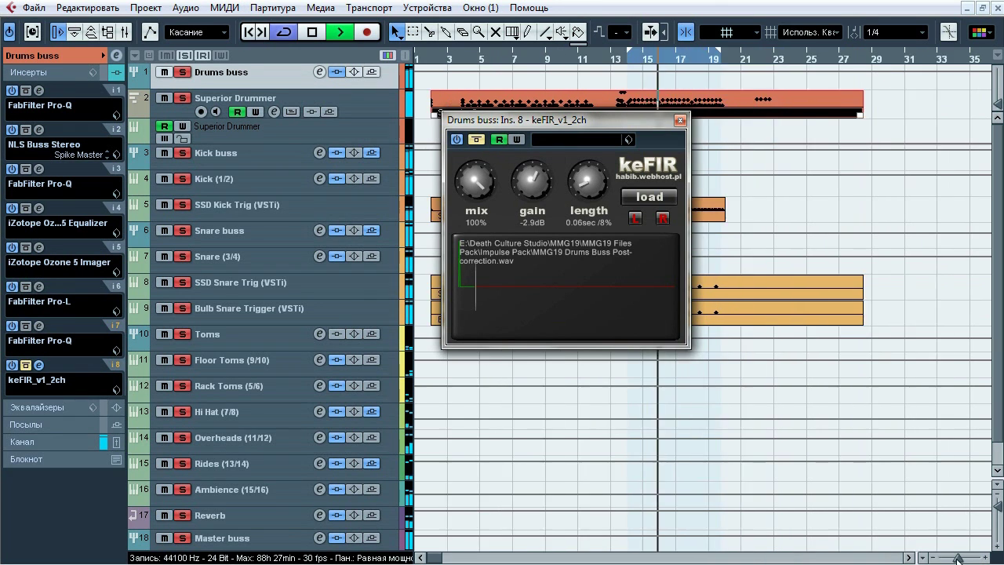
click(451, 56)
click(480, 142)
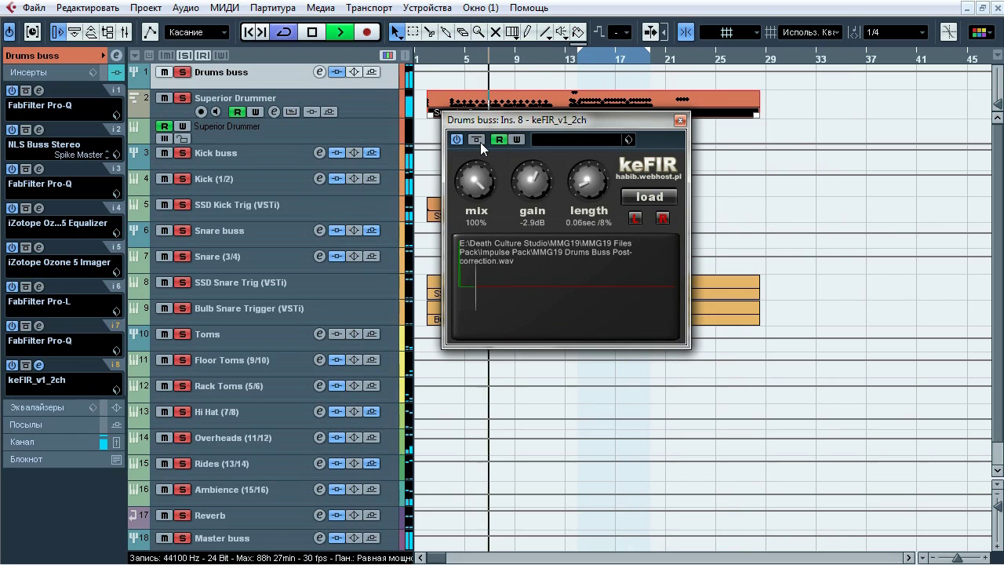
click(476, 140)
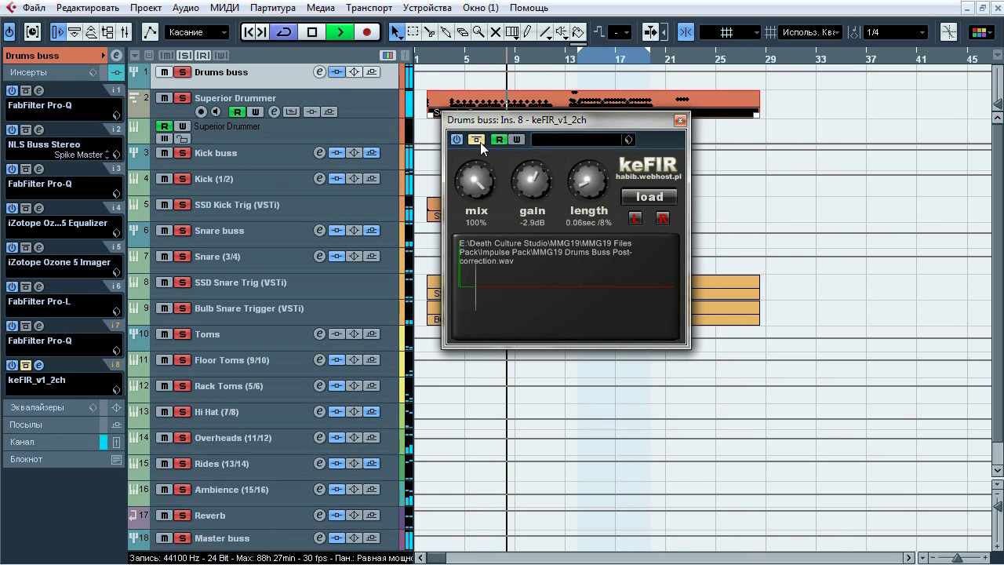
click(478, 140)
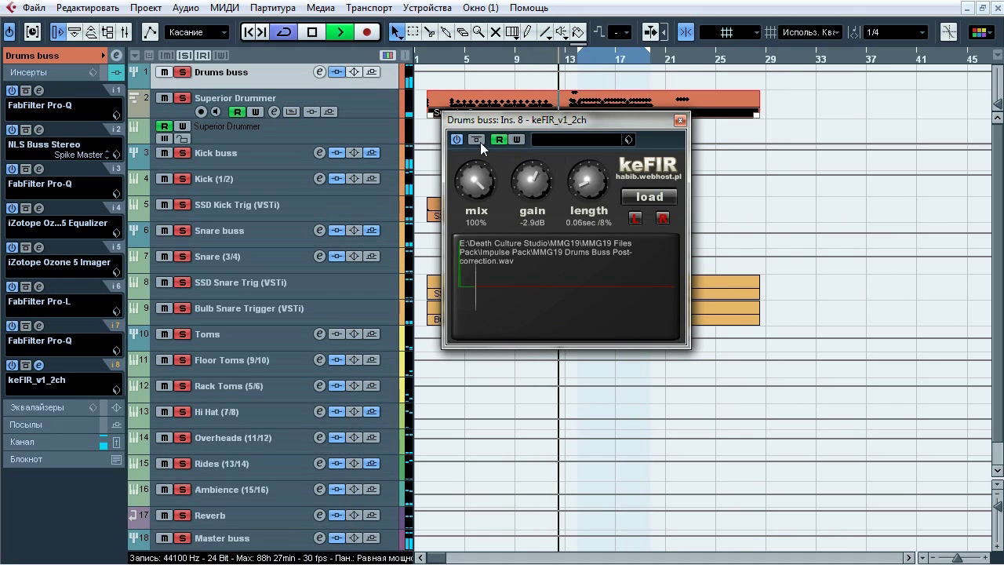
click(478, 140)
click(478, 141)
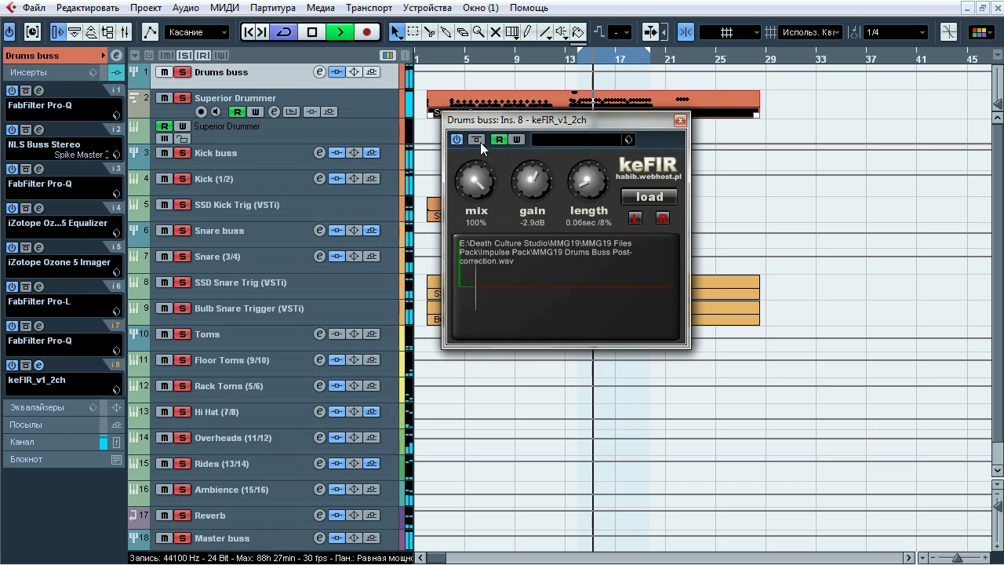
click(478, 141)
click(478, 141)
Step: Play the full mix and compare it with the Guitars, Amb Guitars and Bass tracks muted and unmuted
key(space)
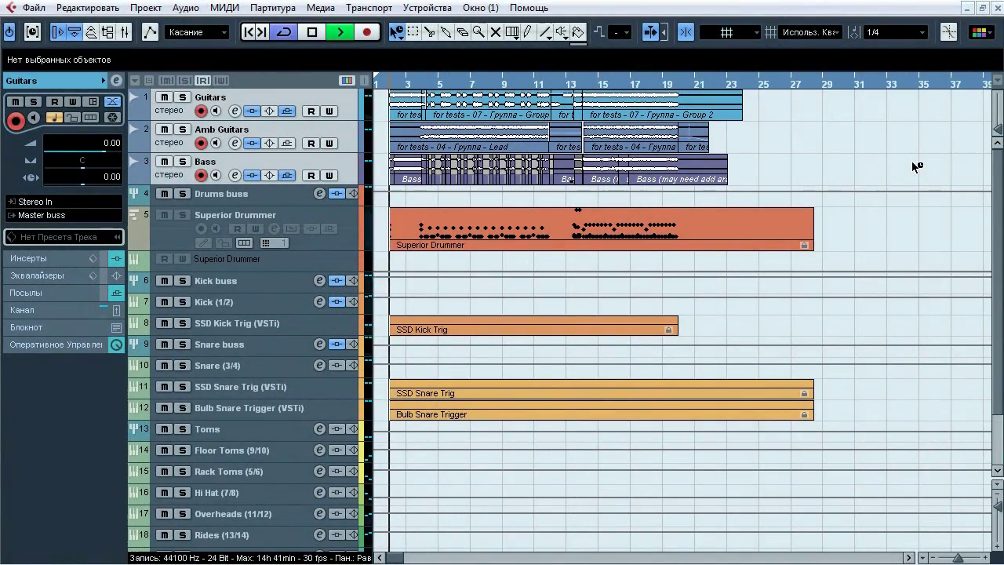
key(m)
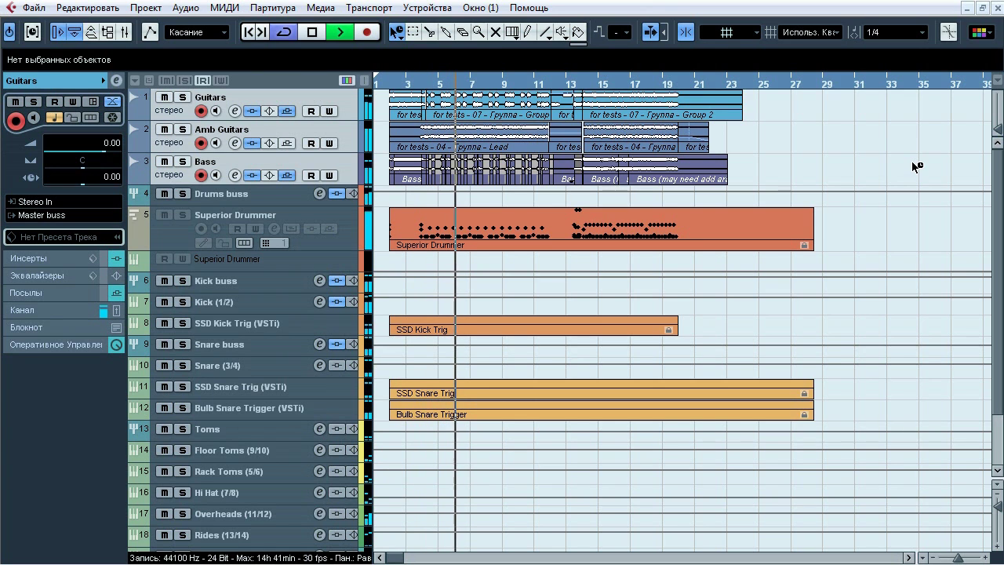
key(m)
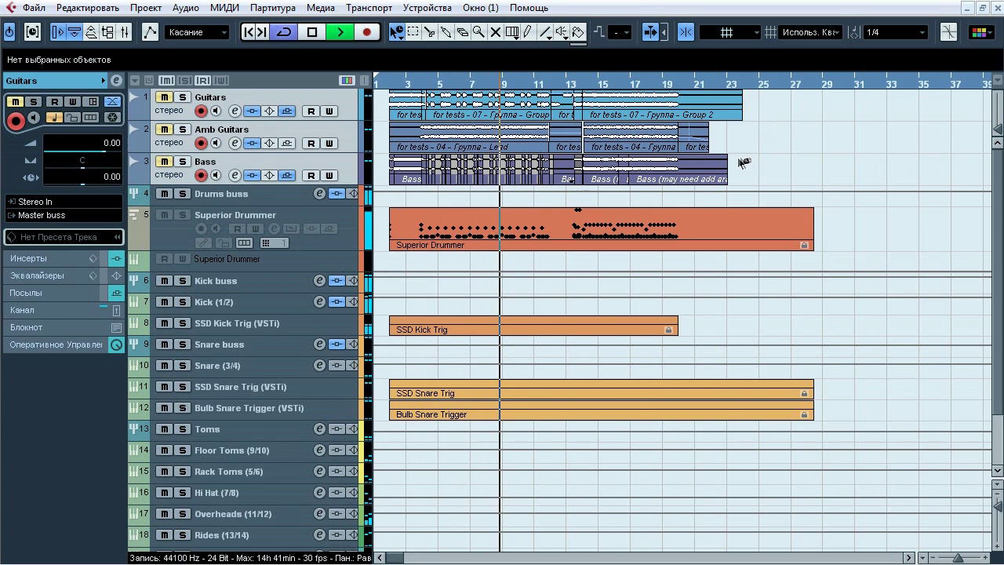
key(m)
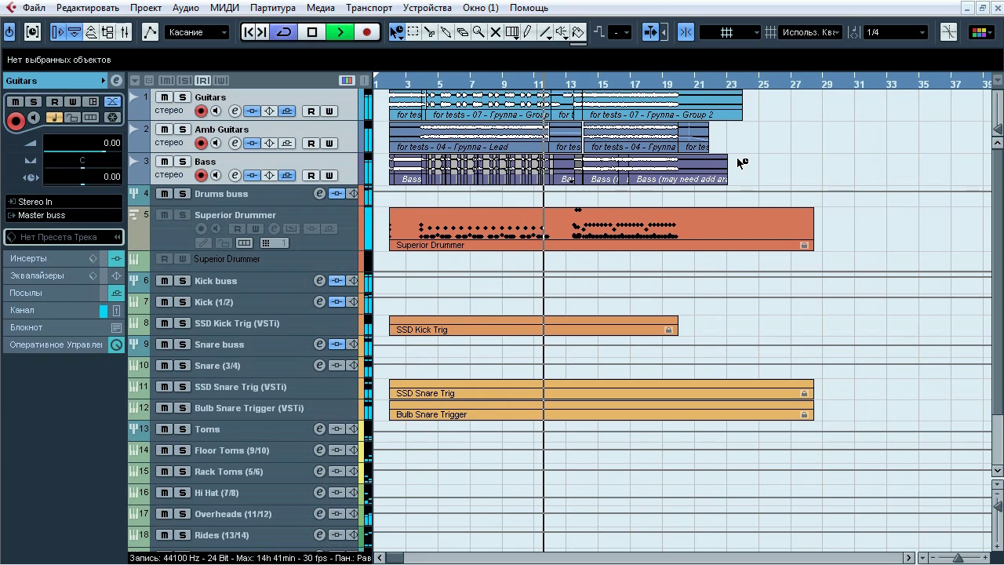
Step: Stop playback, solo the Guitars track and open the FabFilter Pro-Q on its first insert
key(space)
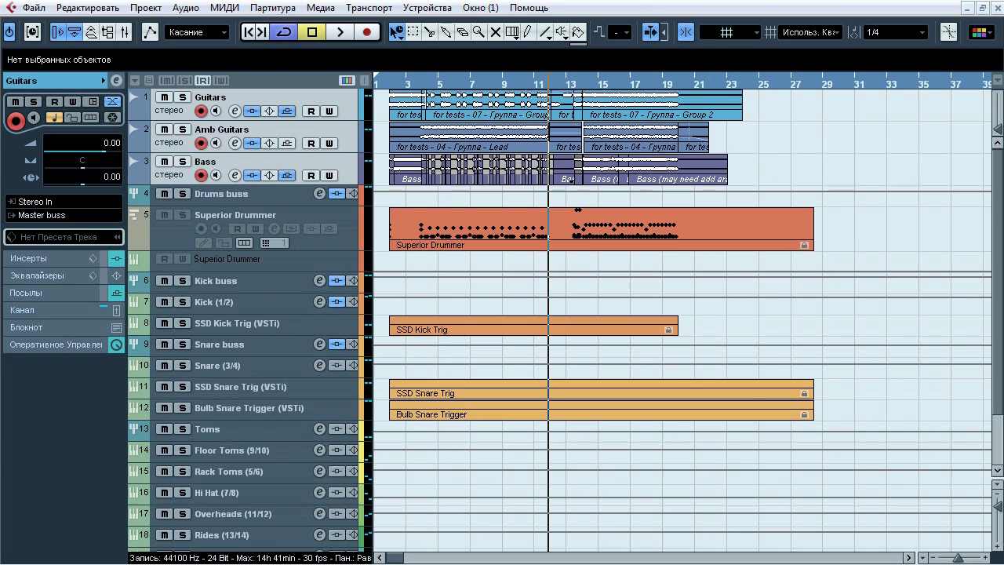
click(984, 558)
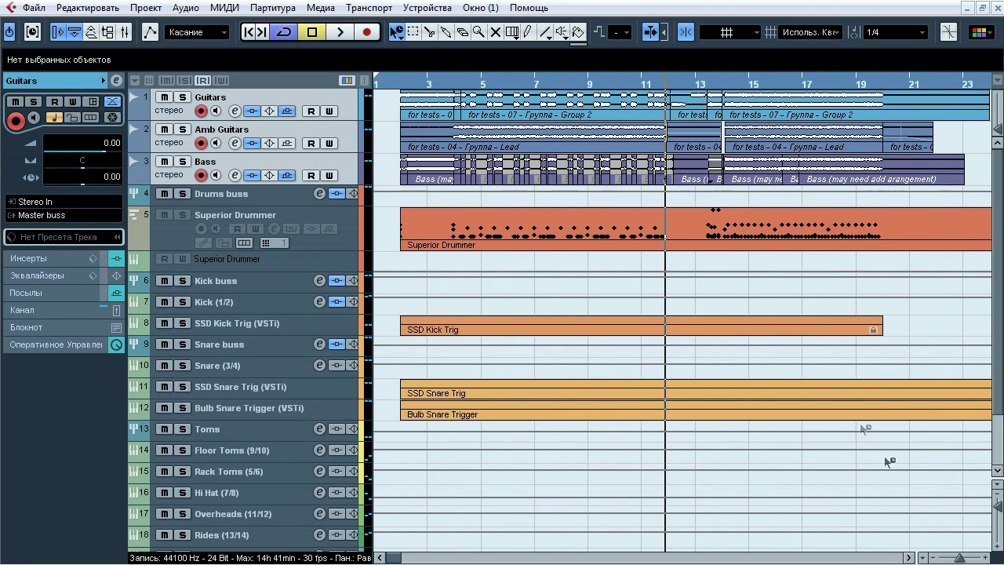
click(238, 93)
click(182, 97)
click(41, 258)
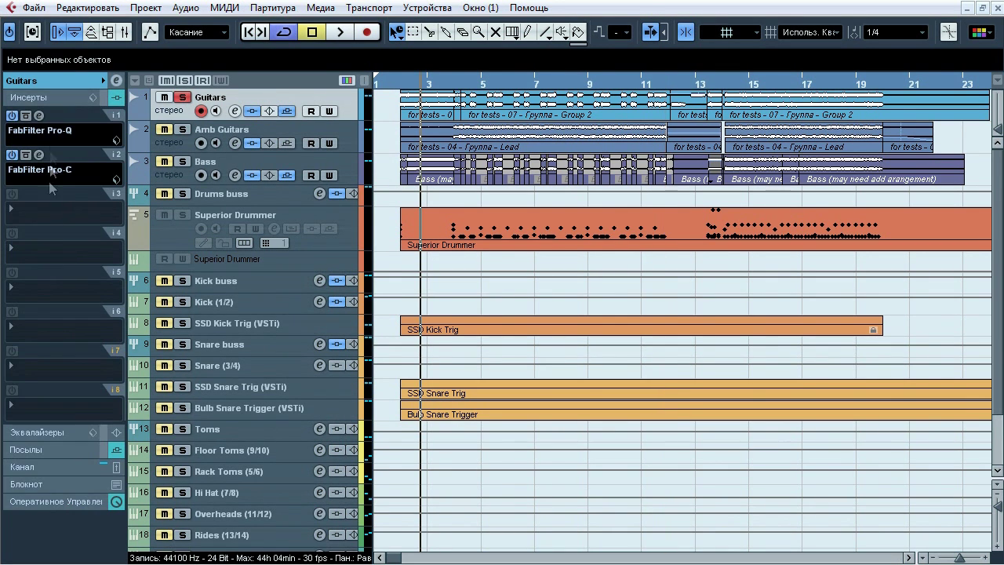
click(40, 116)
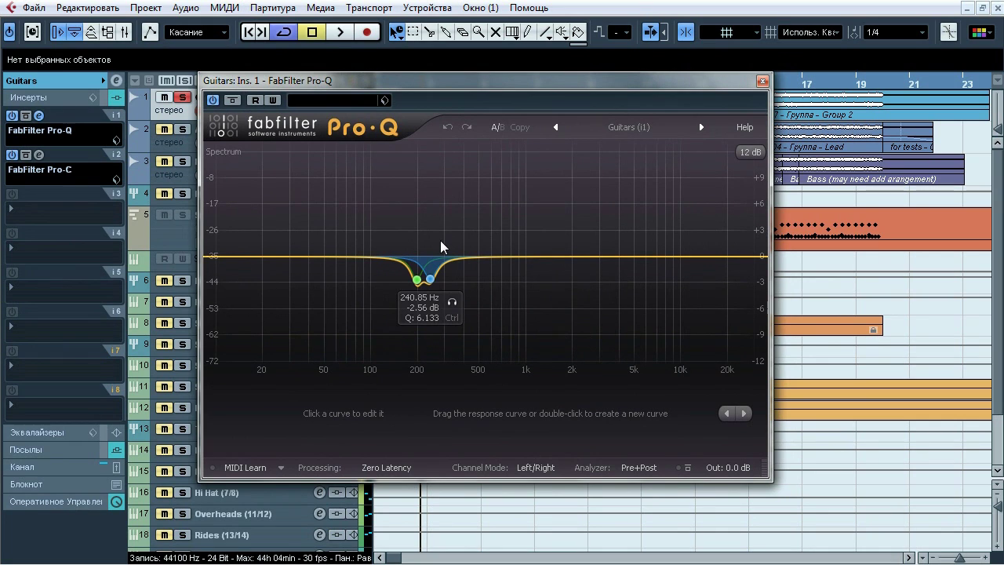
Step: Play the song and compare the Guitars Pro-Q bypassed and active, both soloed and within the full mix
key(space)
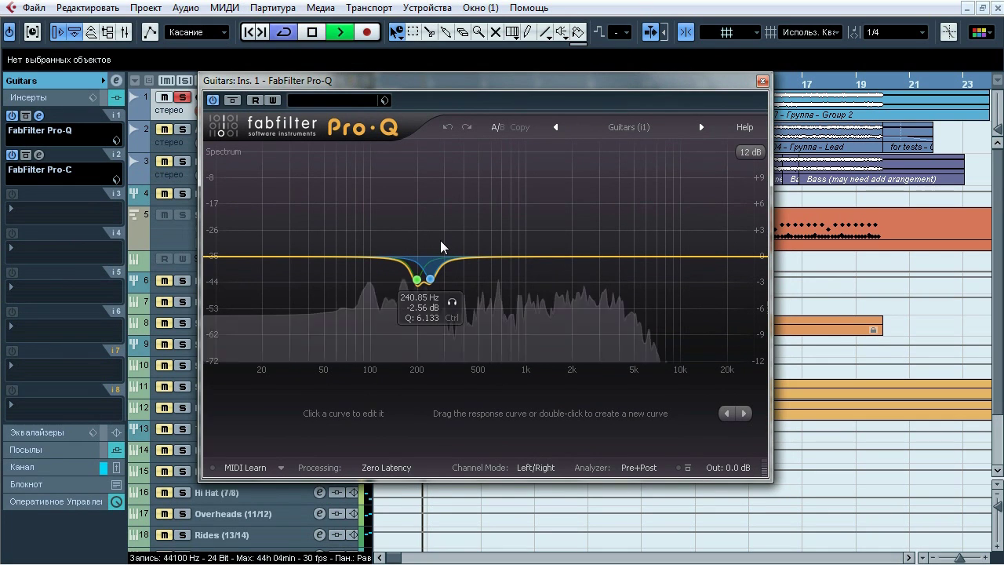
click(232, 104)
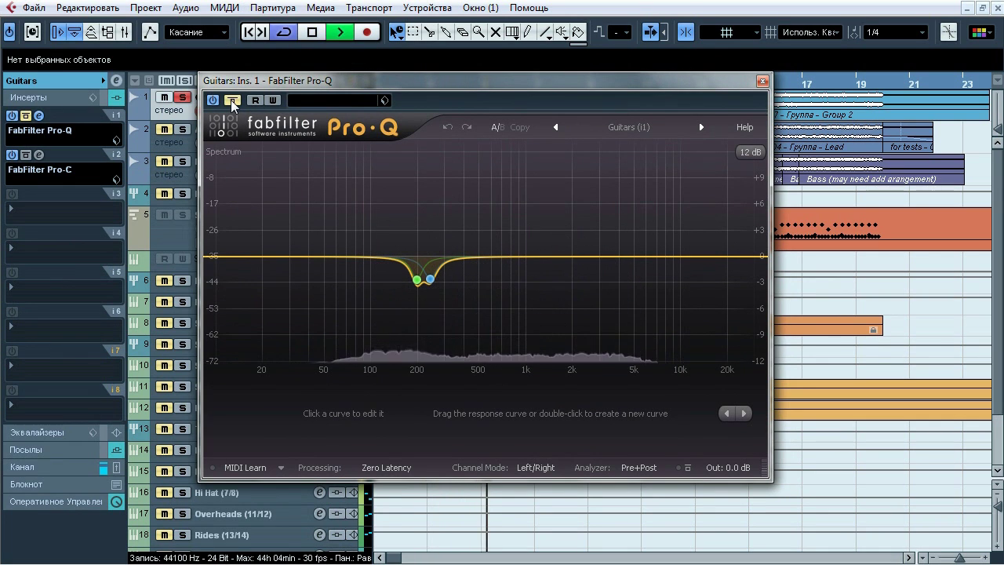
click(232, 103)
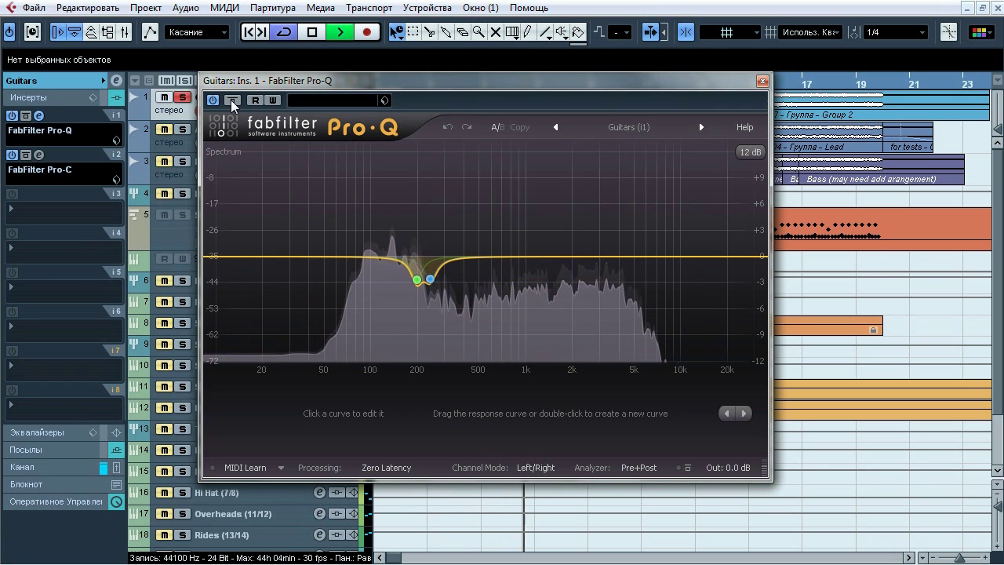
click(232, 104)
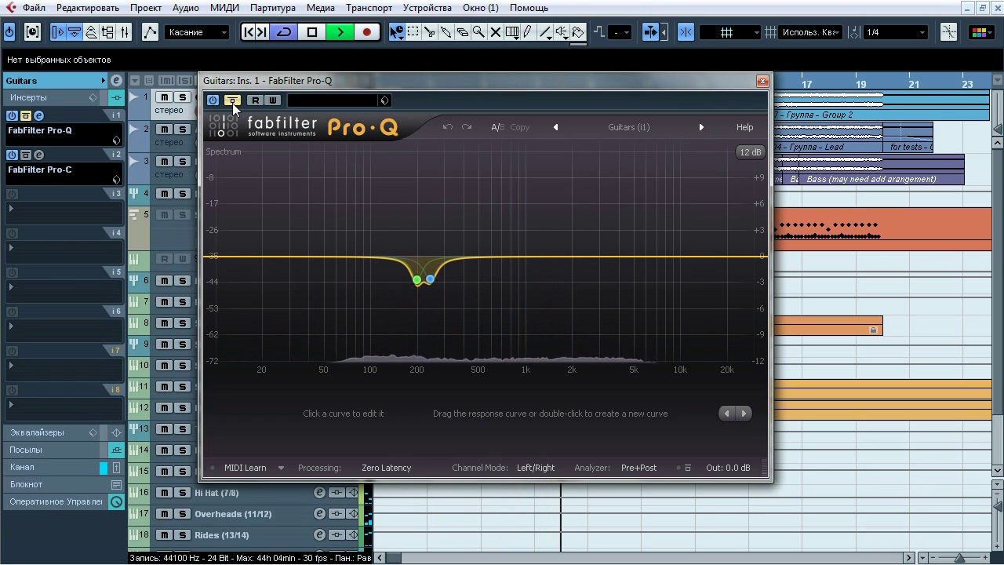
click(232, 104)
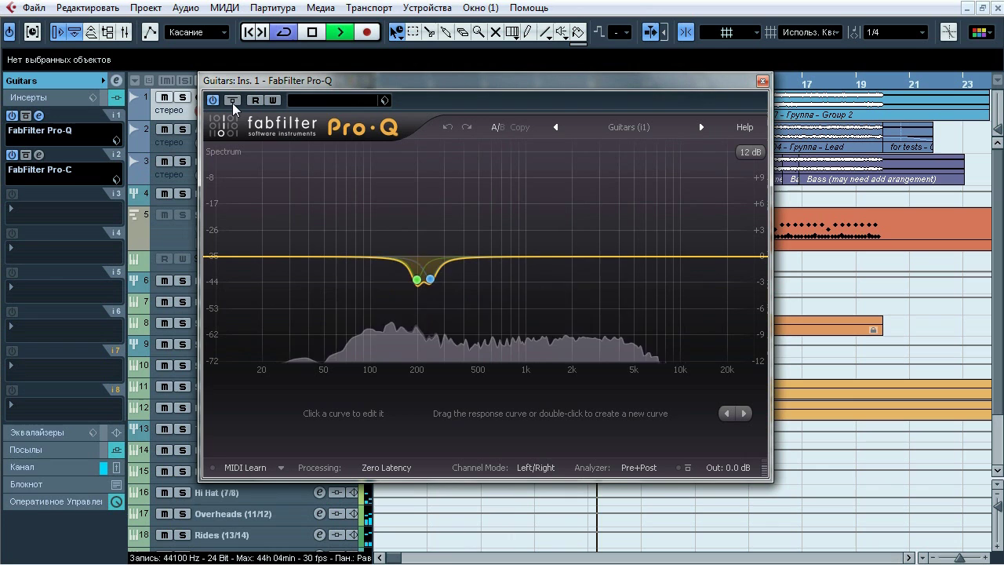
click(232, 100)
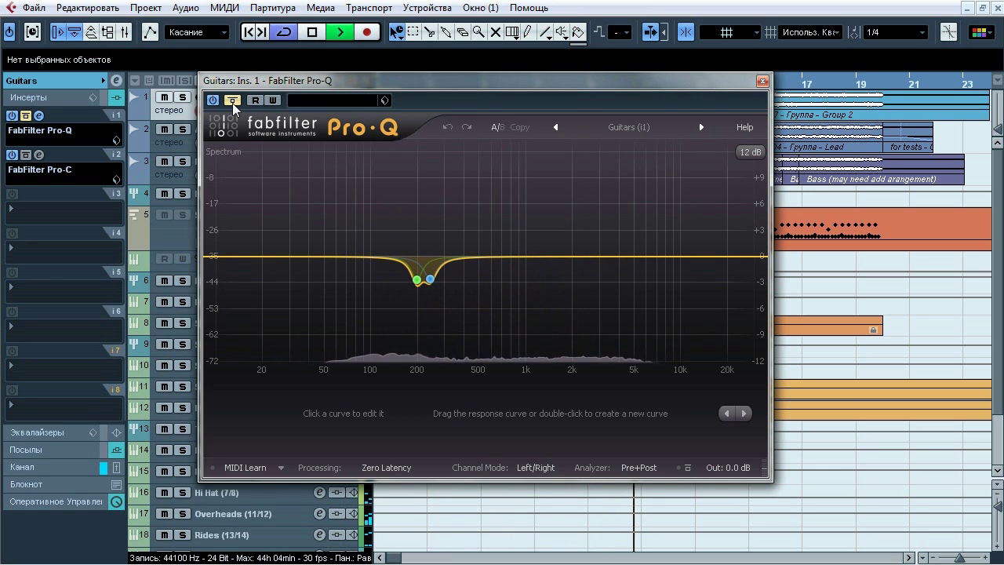
Step: Audition the Pro-Q band near 198 Hz, compare the plug-in bypassed and active in the mix, leave it active, stop playback and close it
click(417, 280)
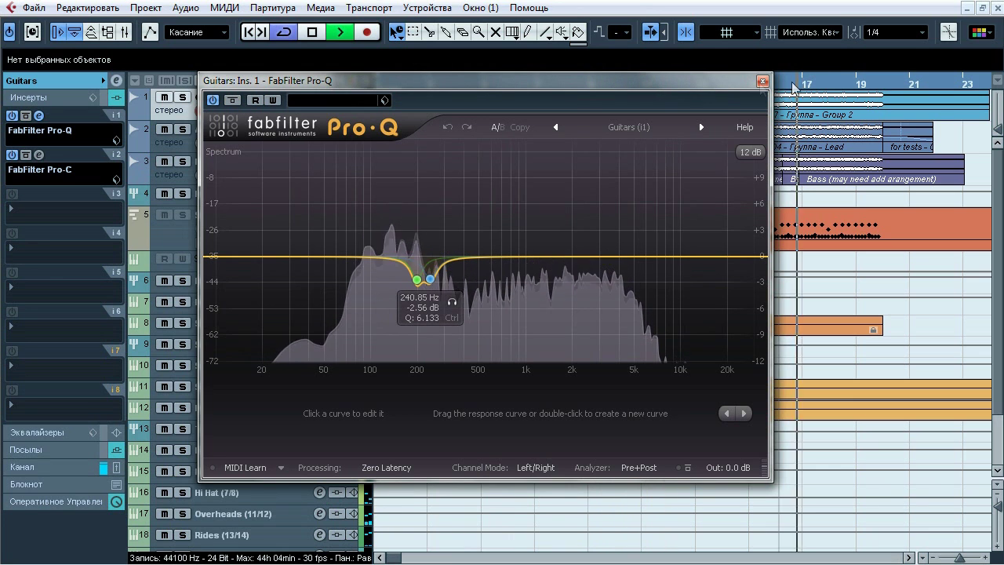
click(439, 304)
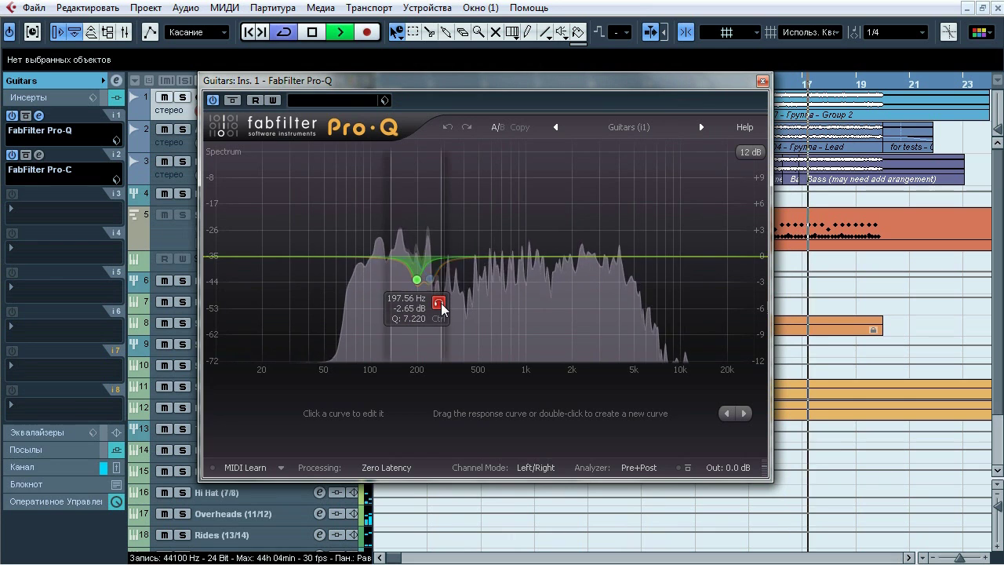
drag(442, 308, 451, 306)
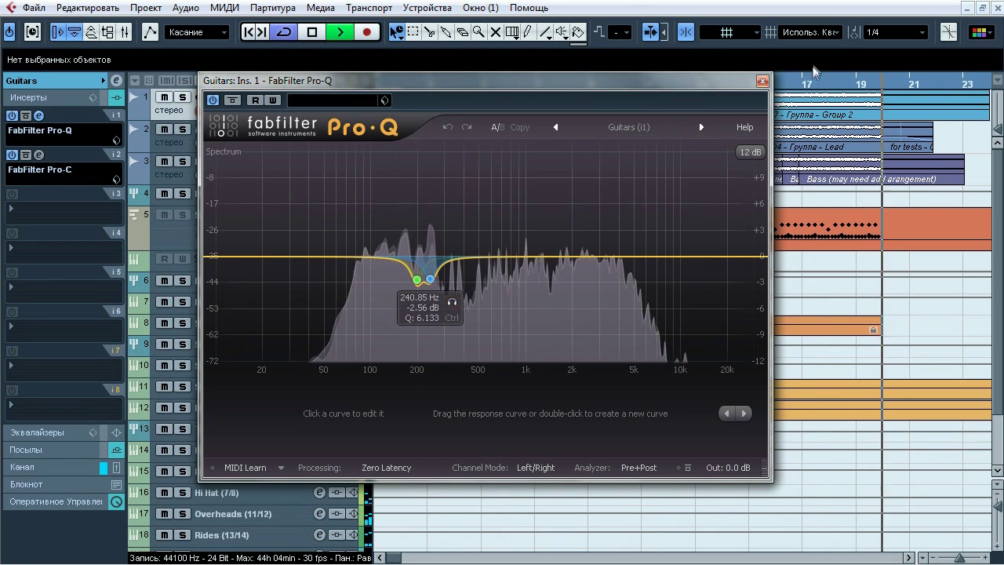
click(233, 100)
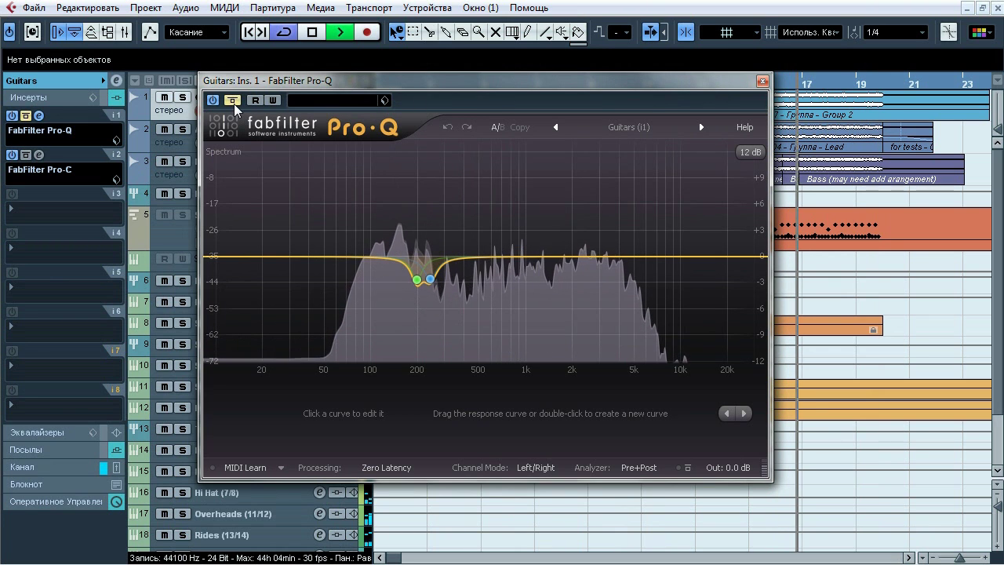
click(233, 100)
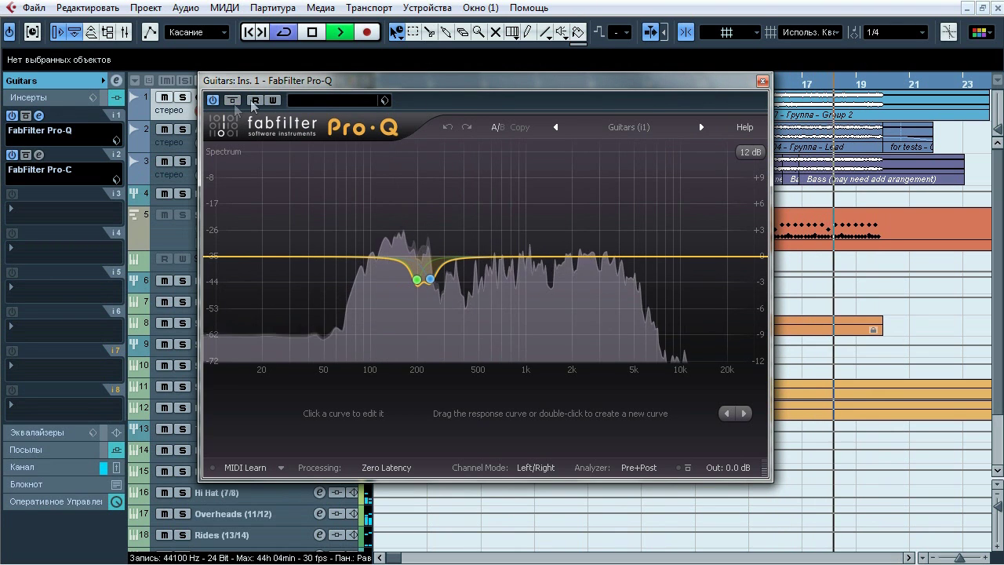
key(space)
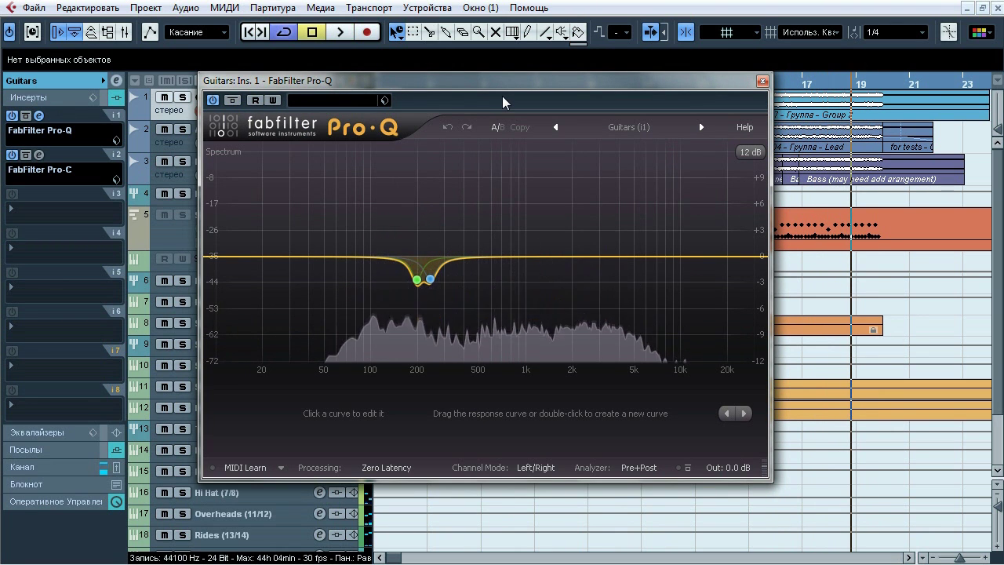
click(762, 81)
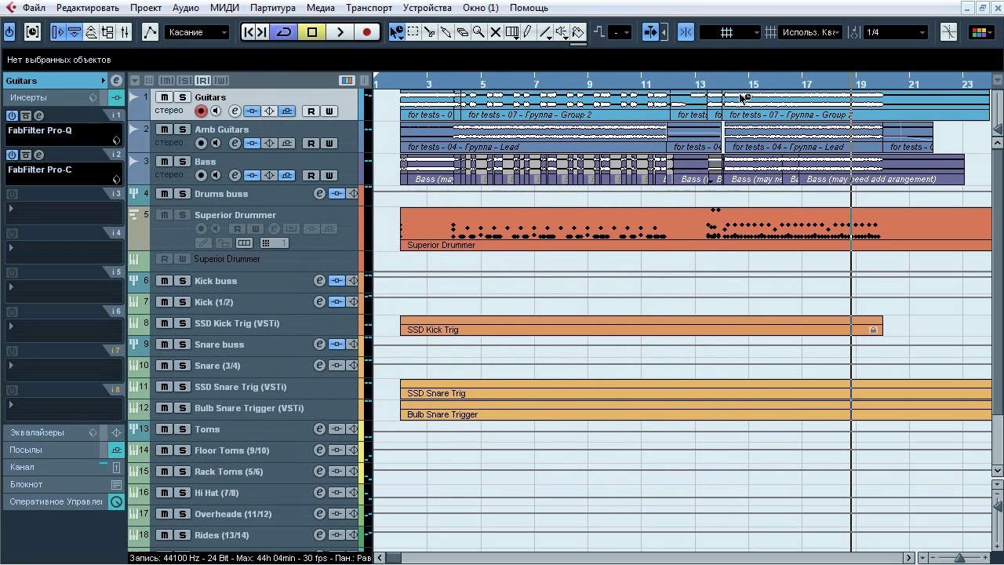
Step: Open the FabFilter Pro-C on the second Guitars insert and show the Kick buss sends that feed its side chain
click(39, 155)
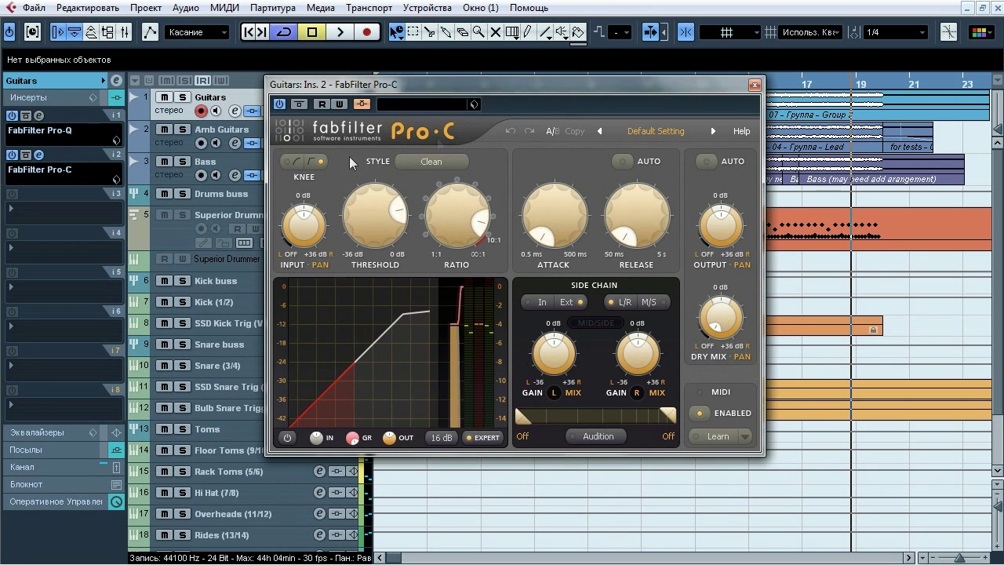
drag(483, 82, 638, 101)
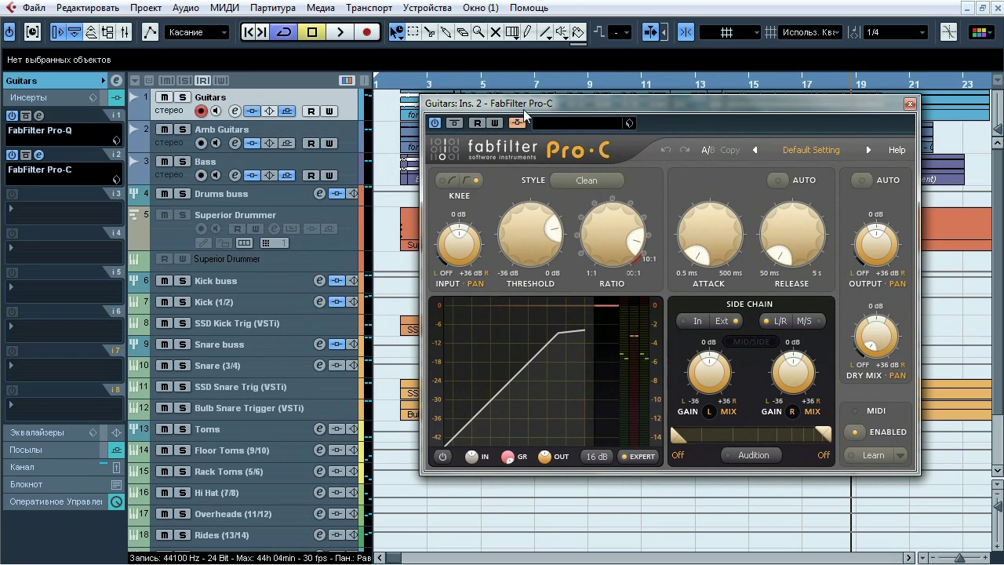
click(235, 280)
click(59, 447)
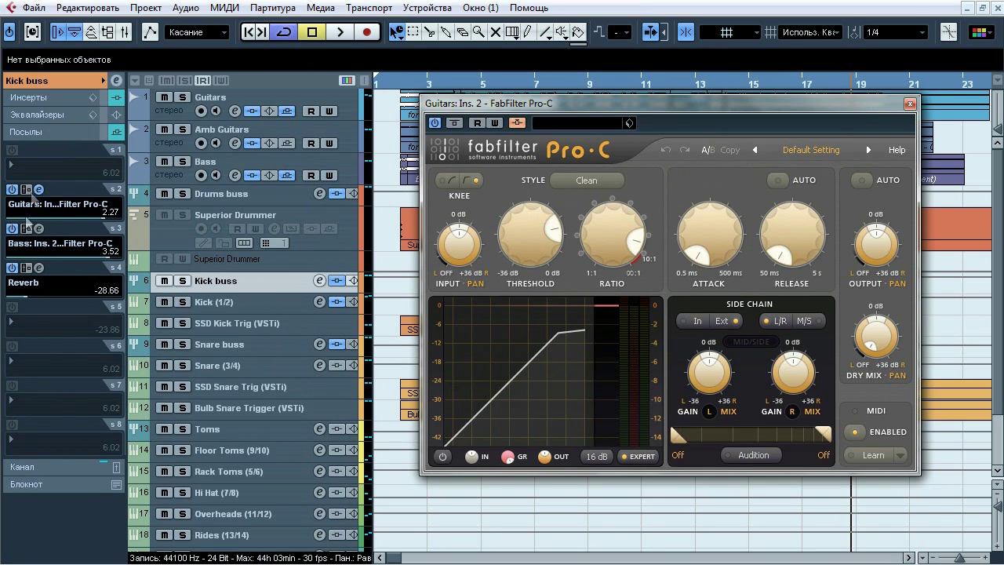
Step: Set the Kick buss output to Нет Шины and solo it with Guitars to watch the kick trigger Pro-C during playback
click(71, 82)
click(55, 186)
click(68, 203)
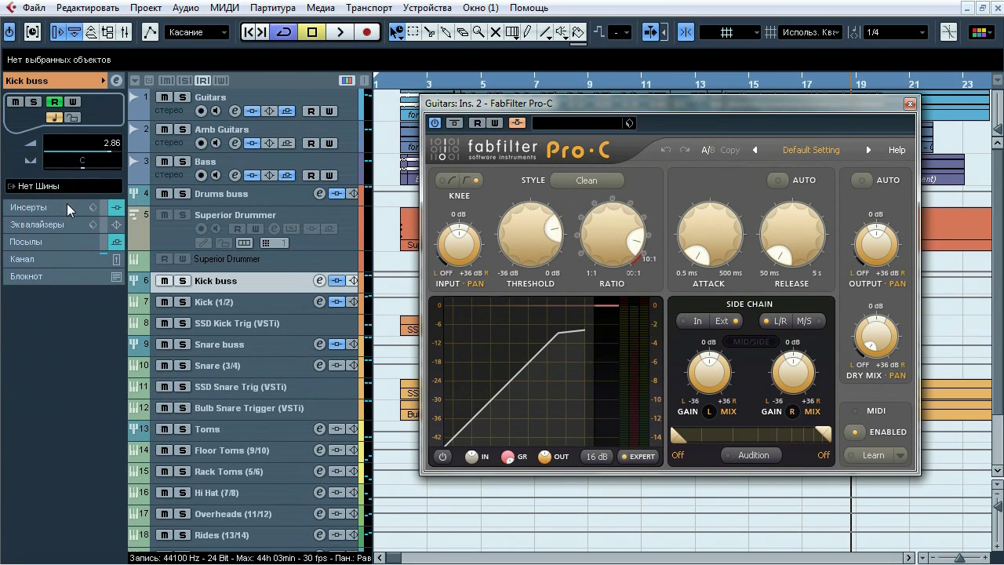
click(181, 280)
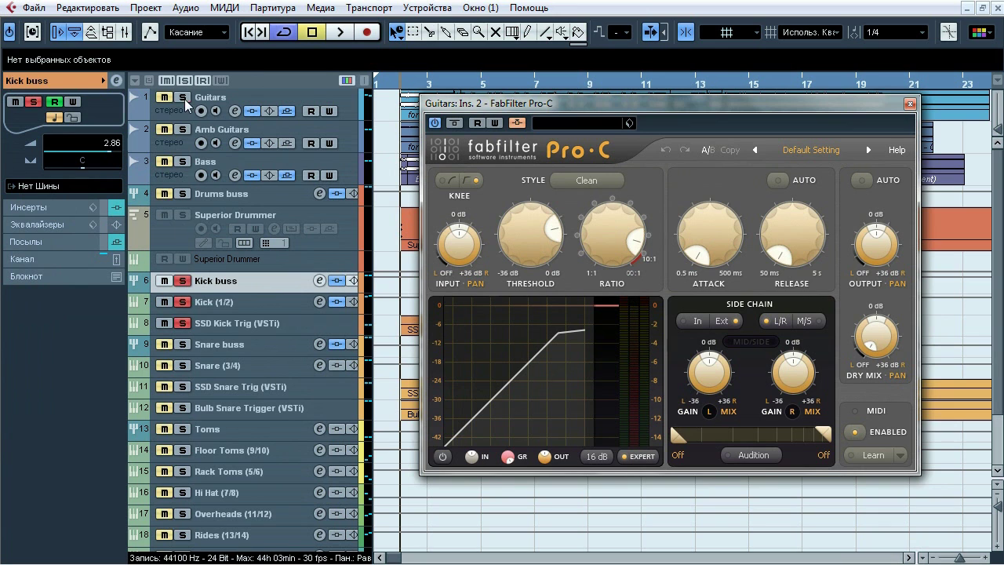
drag(574, 102, 331, 114)
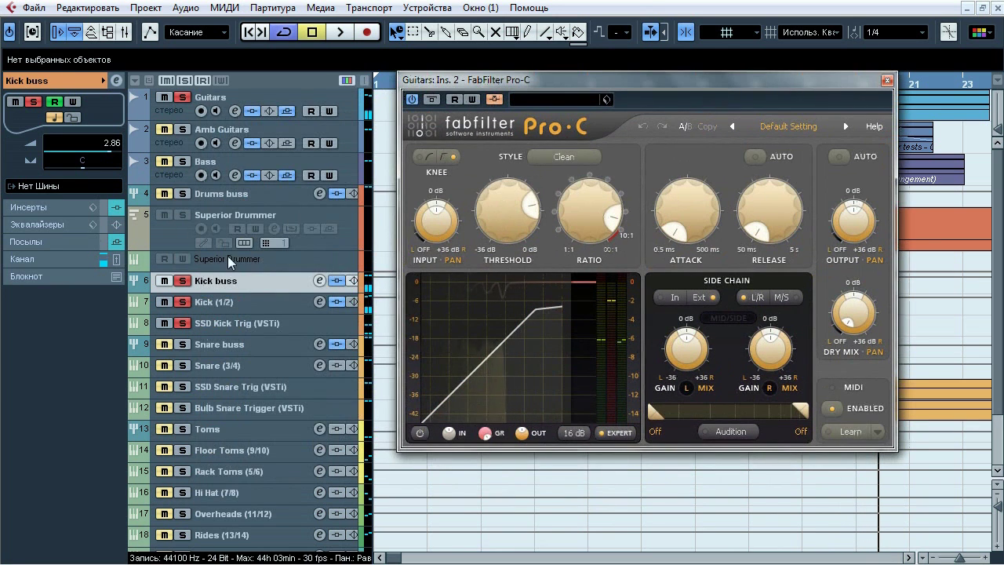
Step: Route the Kick buss output back to the Drums buss group
click(63, 186)
mouse_move(79, 285)
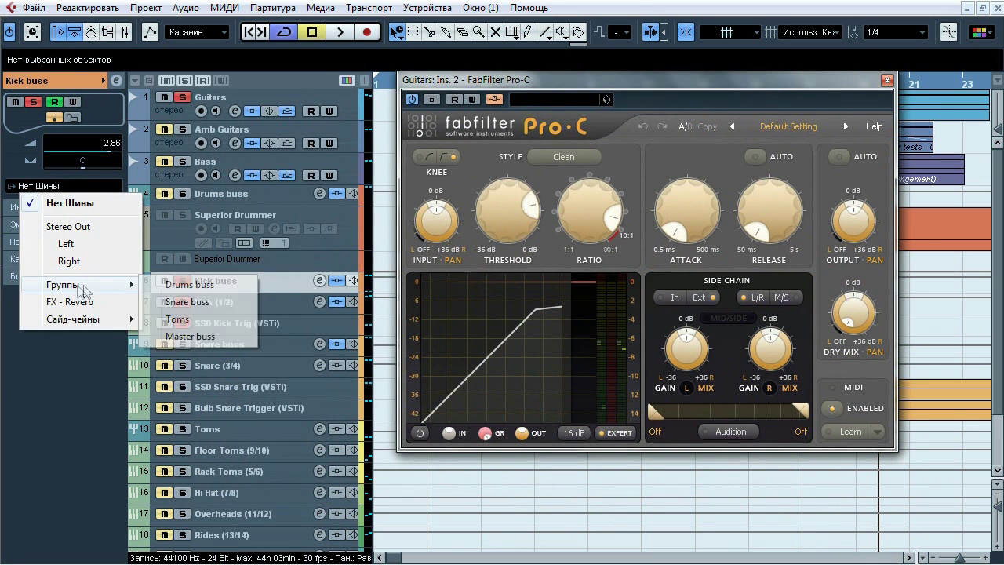
click(185, 287)
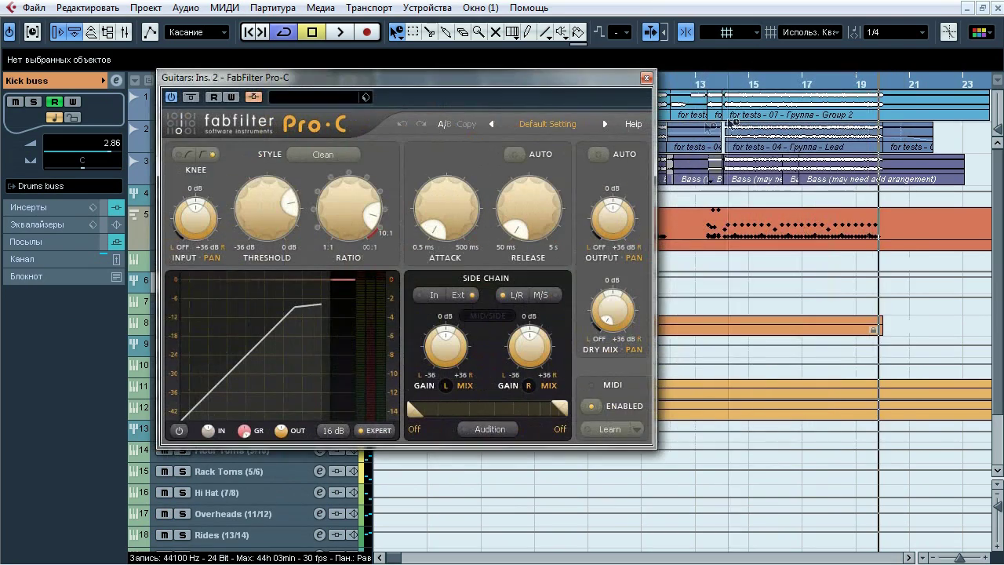
Step: Play the full mix, compare the Guitars Pro-C bypassed and active, leave it active, stop playback and close it
click(715, 84)
key(space)
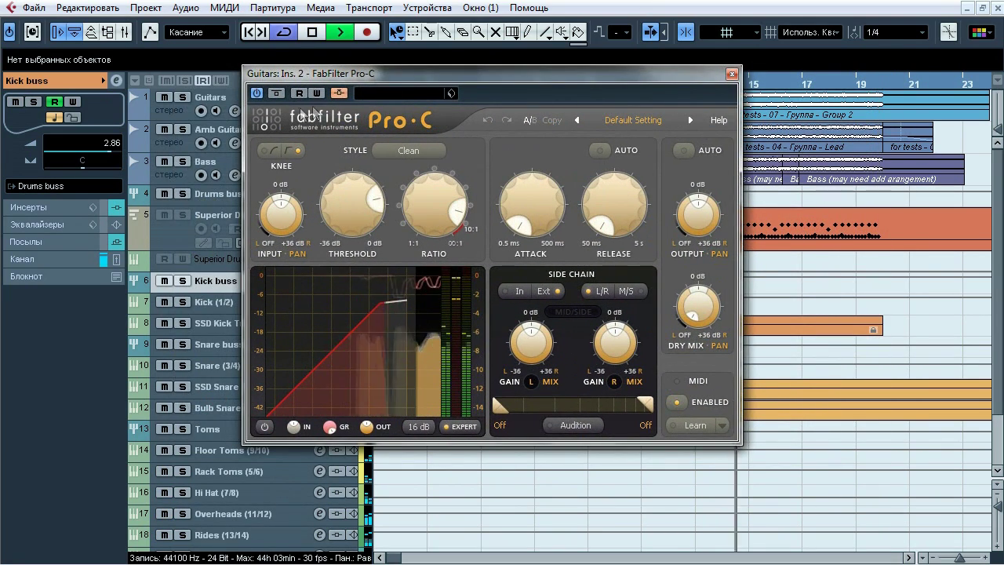
click(276, 94)
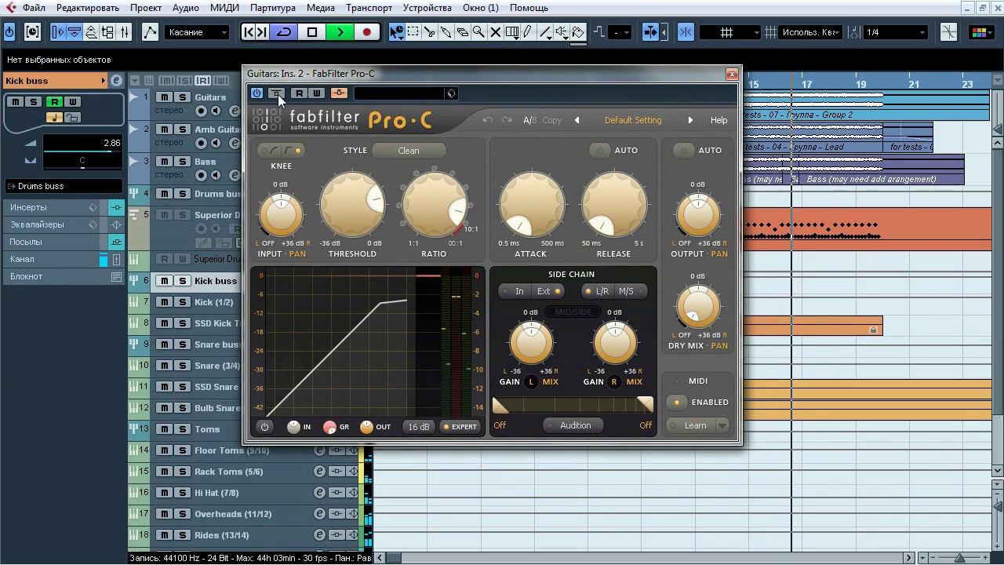
click(276, 93)
click(276, 94)
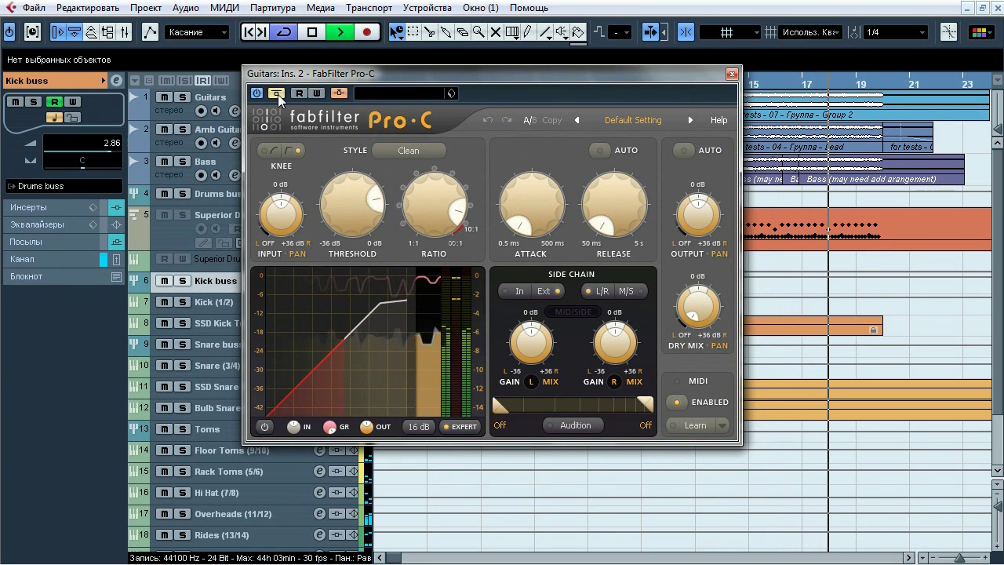
click(276, 94)
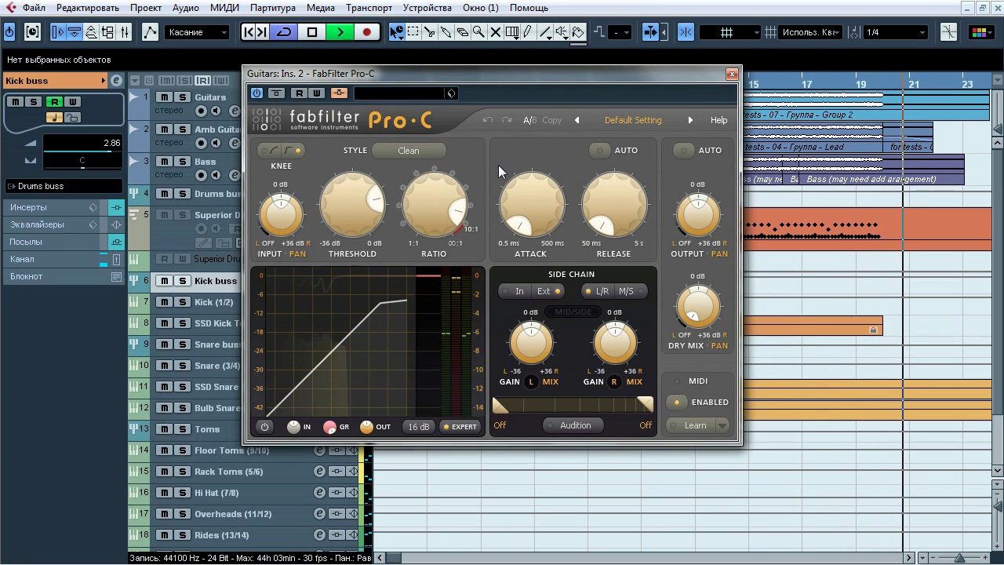
key(space)
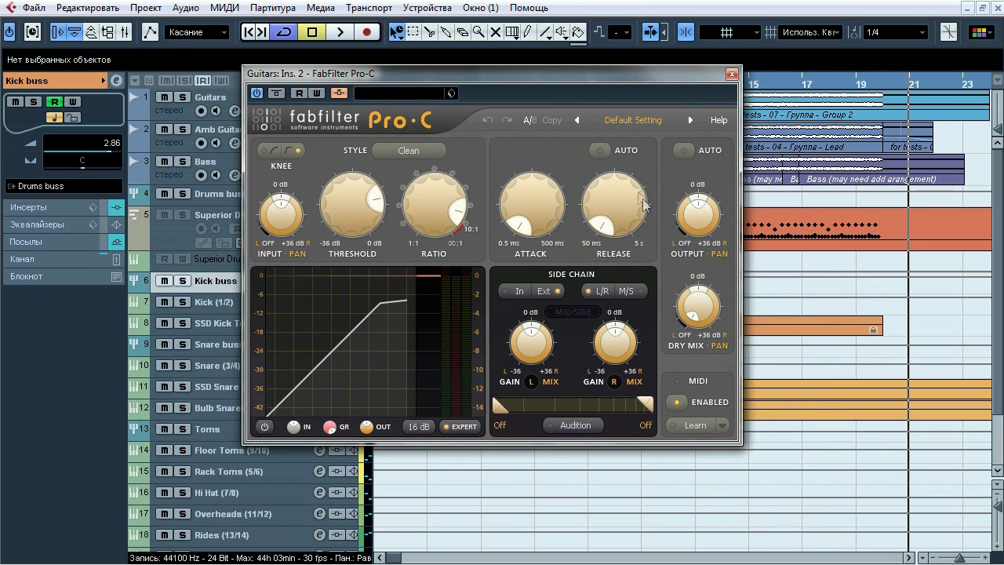
click(732, 73)
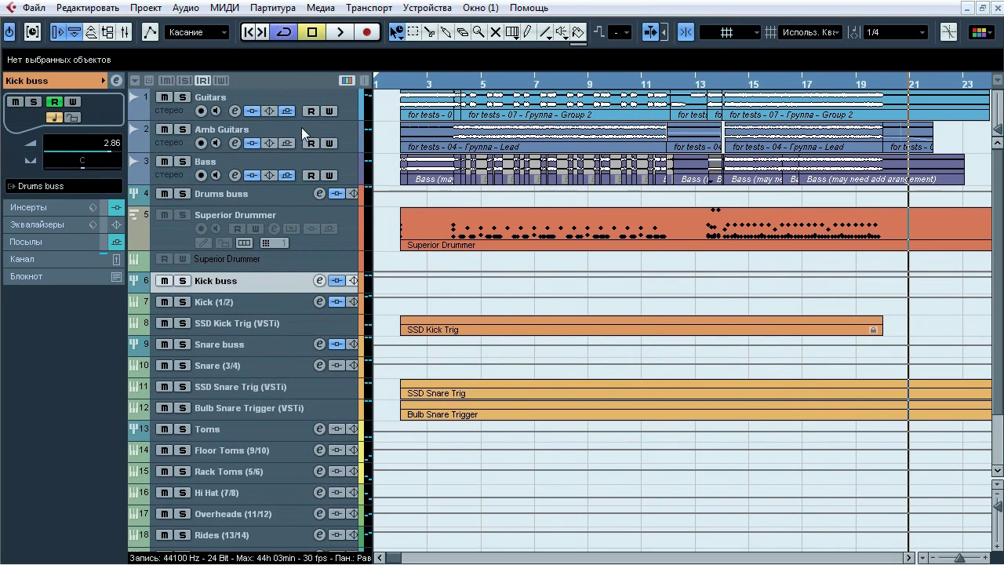
Step: Show the Guitars sends, solo the track and play it with the Reverb send active
click(259, 103)
click(36, 450)
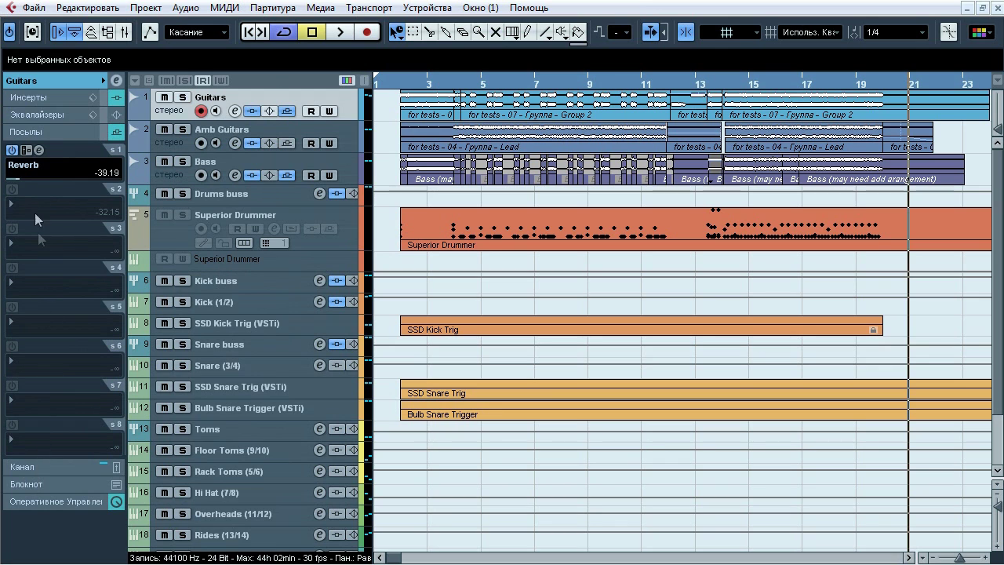
click(179, 96)
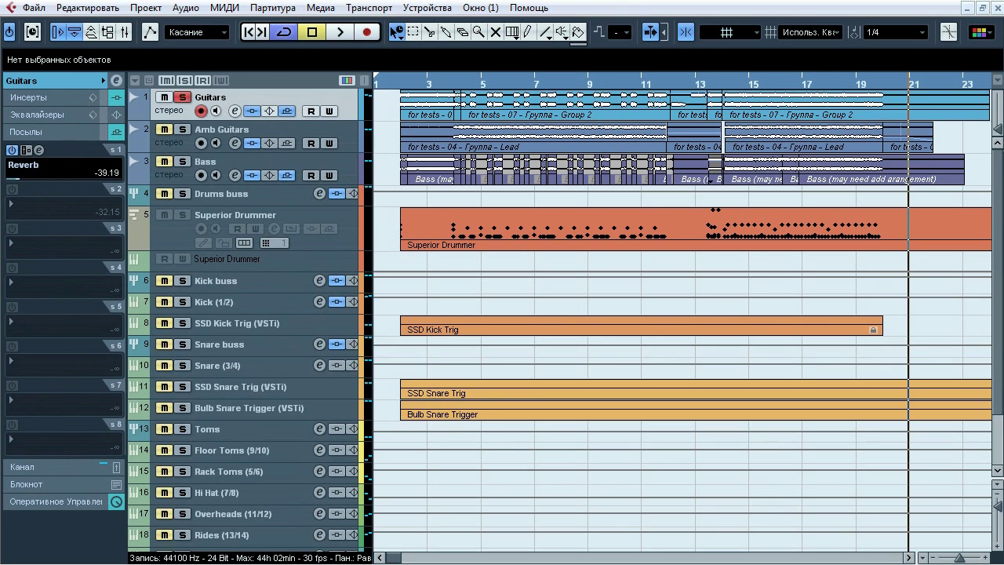
key(space)
key(space)
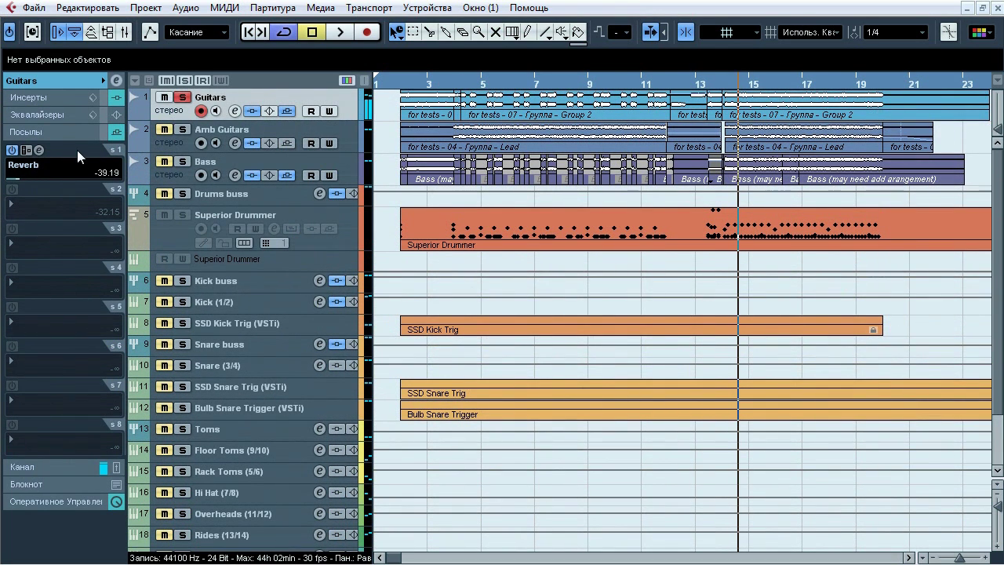
key(space)
Step: Compare the soloed Guitars with the Reverb send off and on, leave the send on and unsolo the track
click(12, 150)
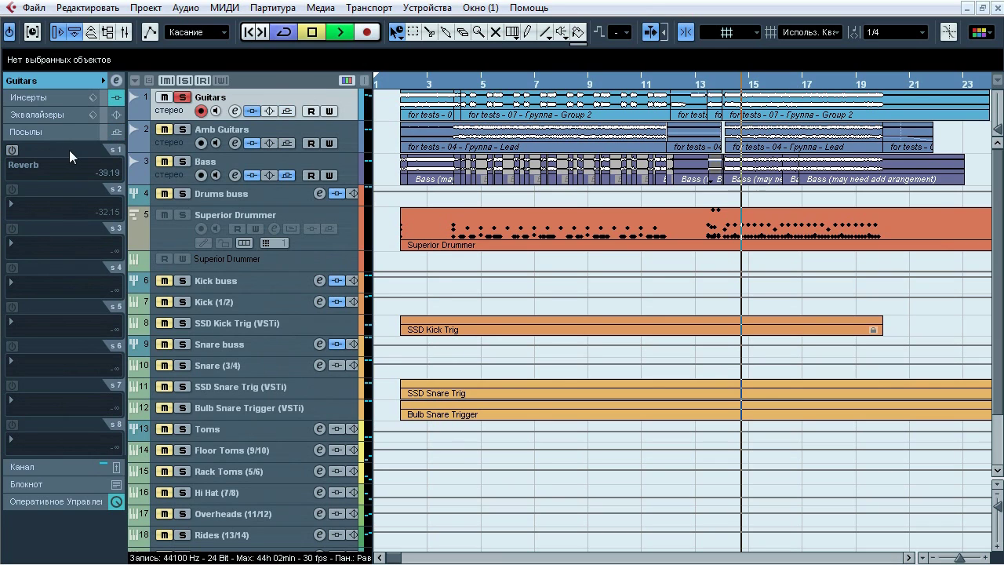
key(space)
key(space)
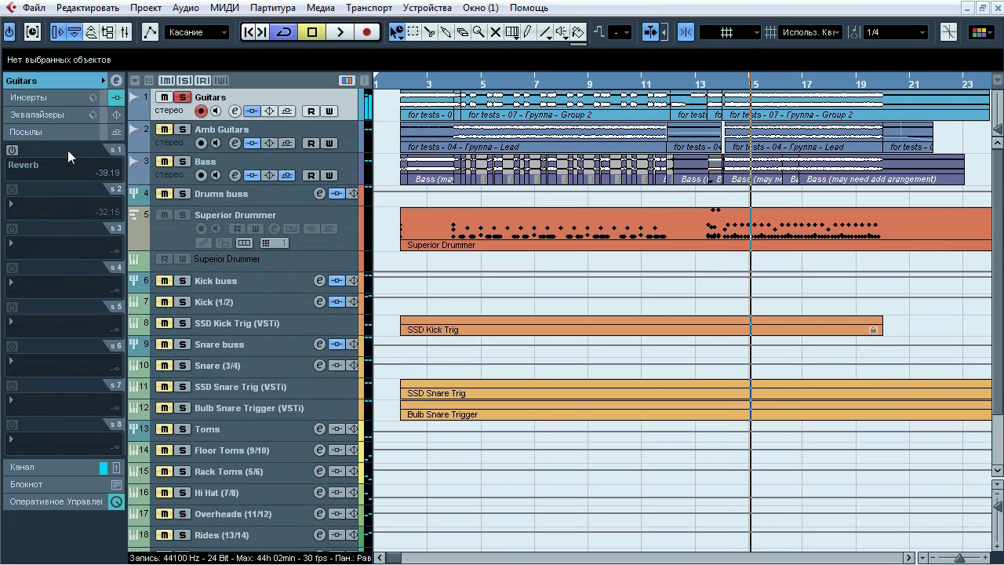
click(12, 150)
key(space)
key(space)
click(182, 97)
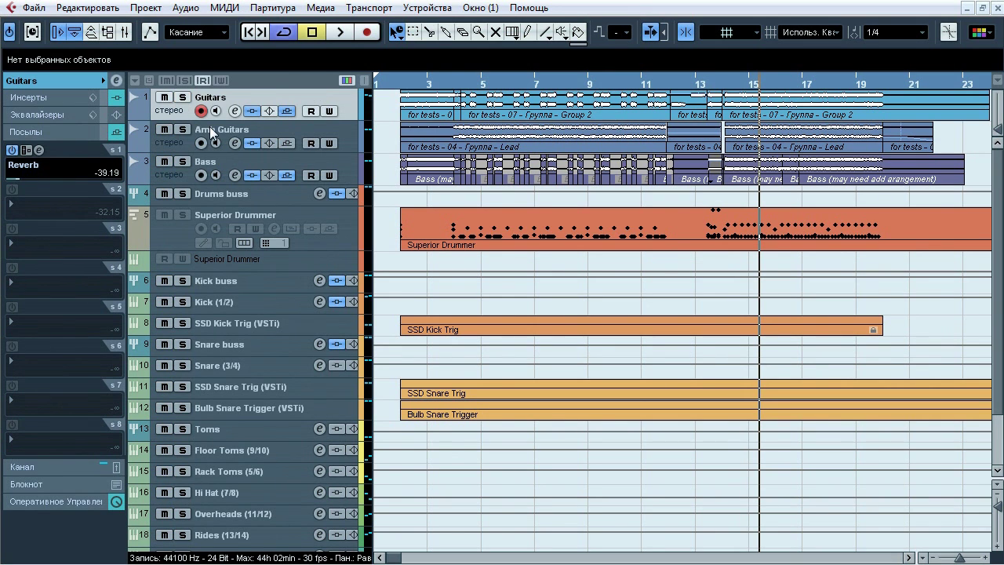
Step: Solo Amb Guitars and open the FabFilter Pro-Q on its first insert, placing its window clear of the timeline ruler
click(212, 131)
click(182, 129)
click(35, 97)
click(38, 115)
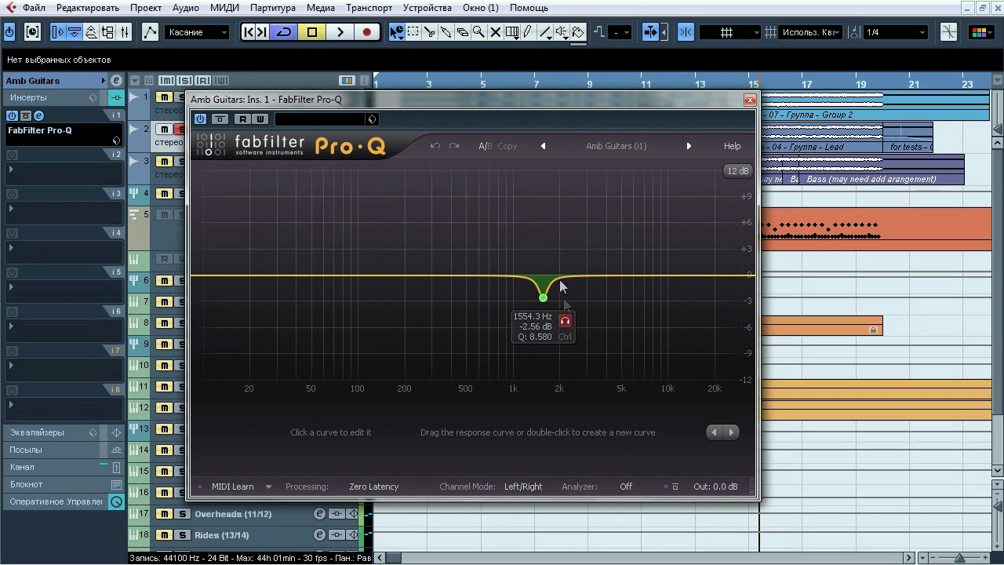
mouse_move(449, 100)
mouse_down()
mouse_move(475, 132)
mouse_move(468, 105)
mouse_up()
drag(663, 107, 685, 68)
Step: Play soloed Amb Guitars from about bar 14, audition the Pro-Q band at 1554.3 Hz and compare the EQ bypassed and active
click(730, 83)
key(space)
click(594, 293)
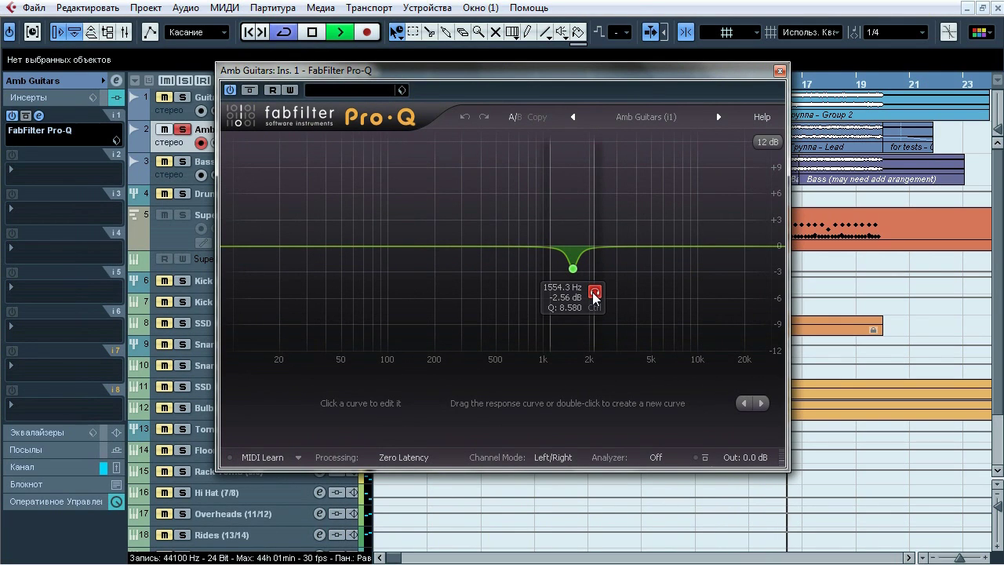
click(250, 92)
click(250, 92)
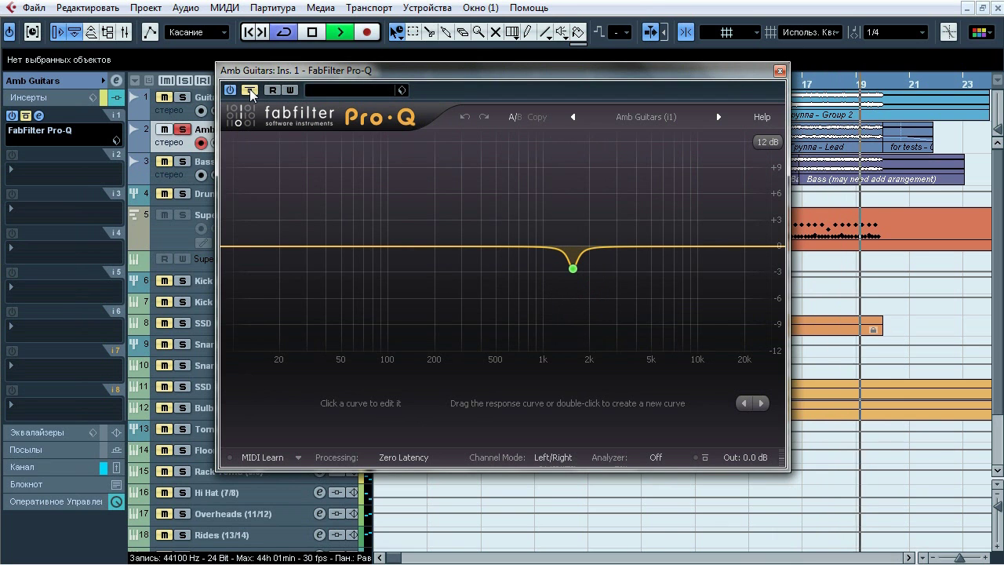
key(space)
Step: Unsolo Amb Guitars, compare its Pro-Q bypassed and active within the full mix, audition its band and close the EQ
drag(365, 69, 383, 110)
click(182, 132)
key(space)
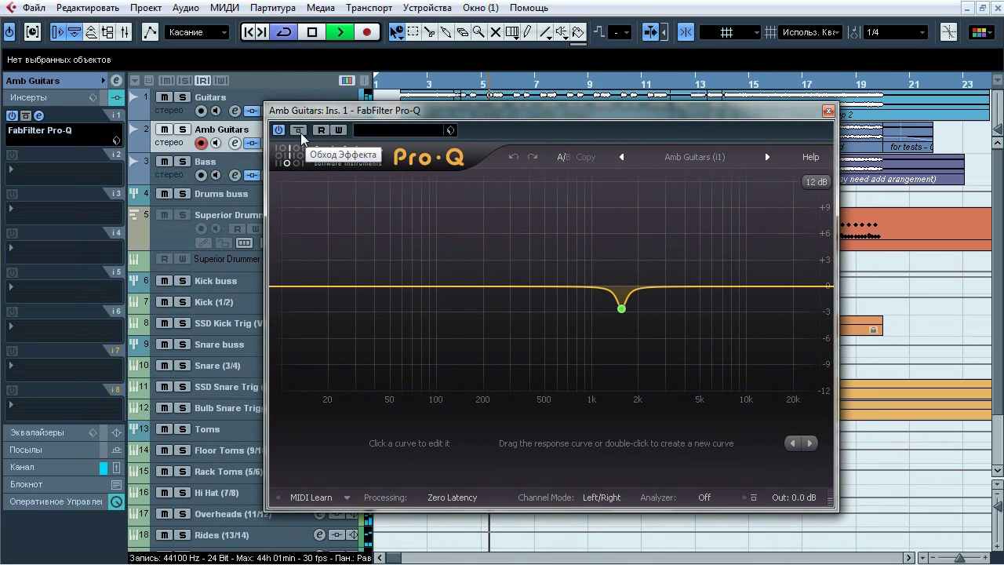
click(300, 132)
click(300, 133)
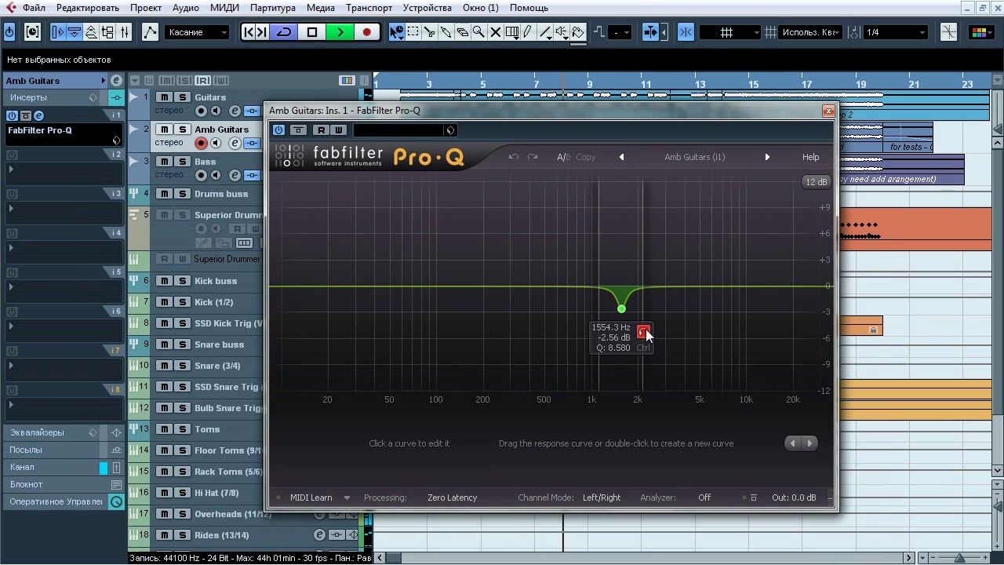
click(646, 330)
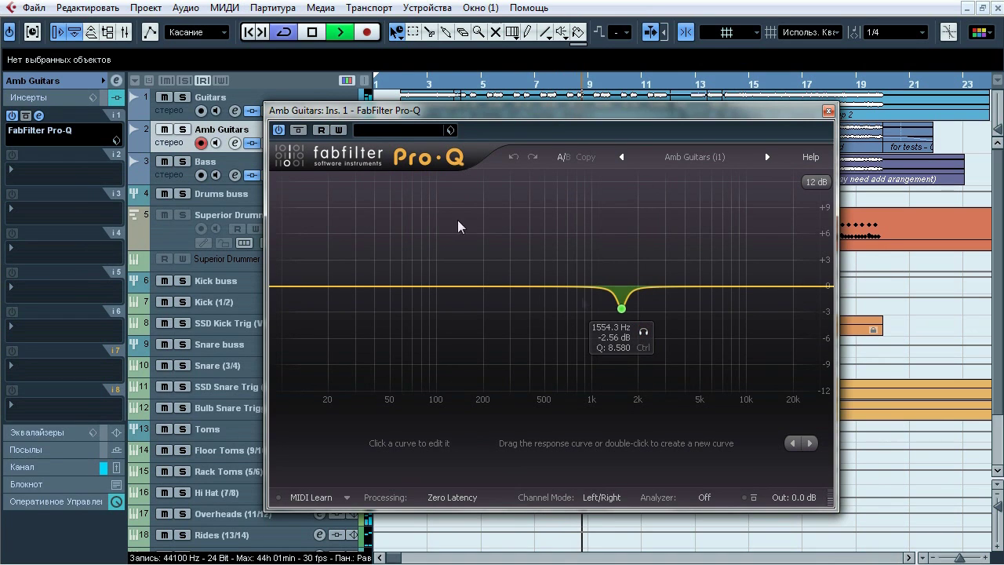
click(298, 130)
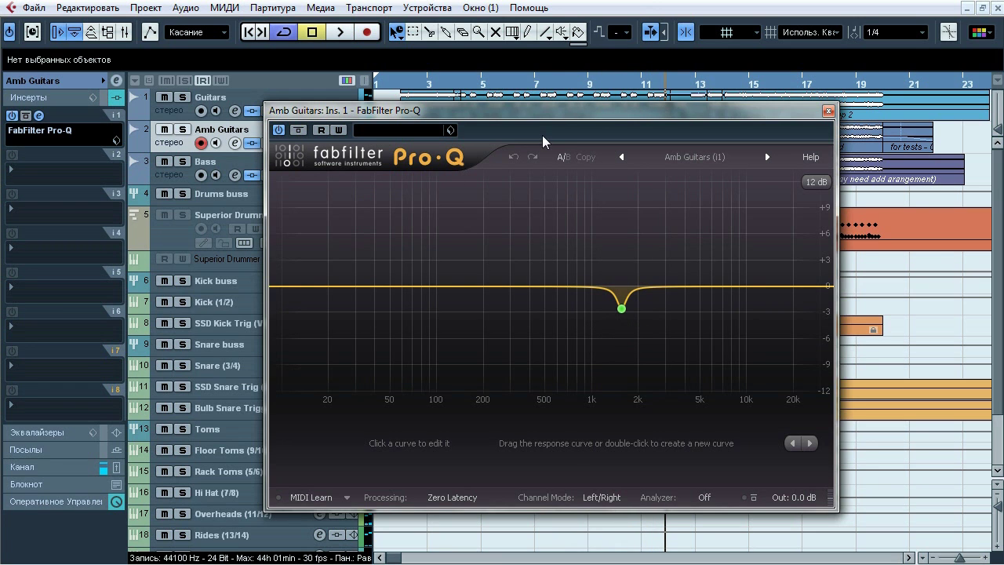
click(828, 112)
Step: Check the Amb Guitars and Bass sends, solo Bass and compare its inserts bypassed and active during playback
click(30, 453)
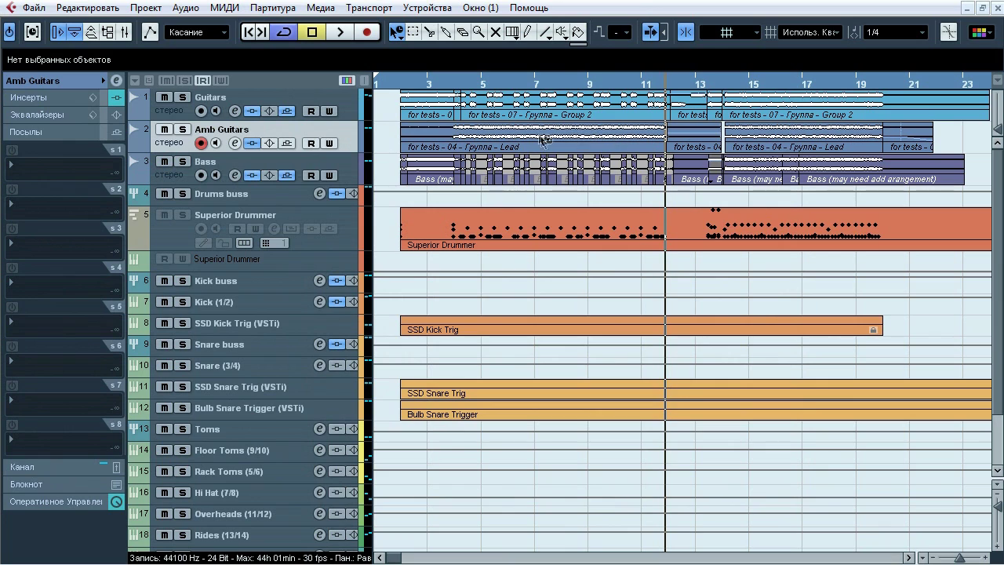
click(304, 160)
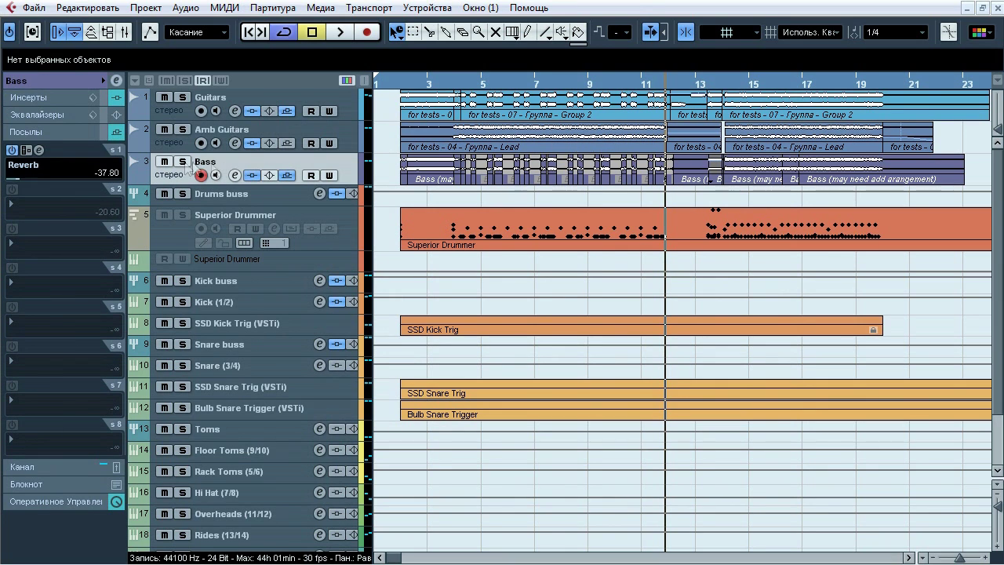
key(s)
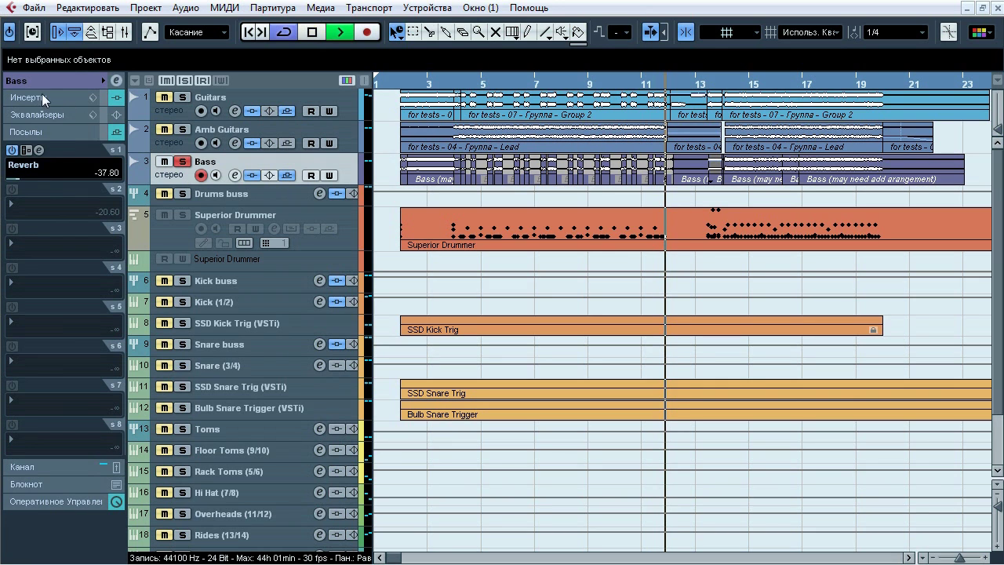
click(42, 96)
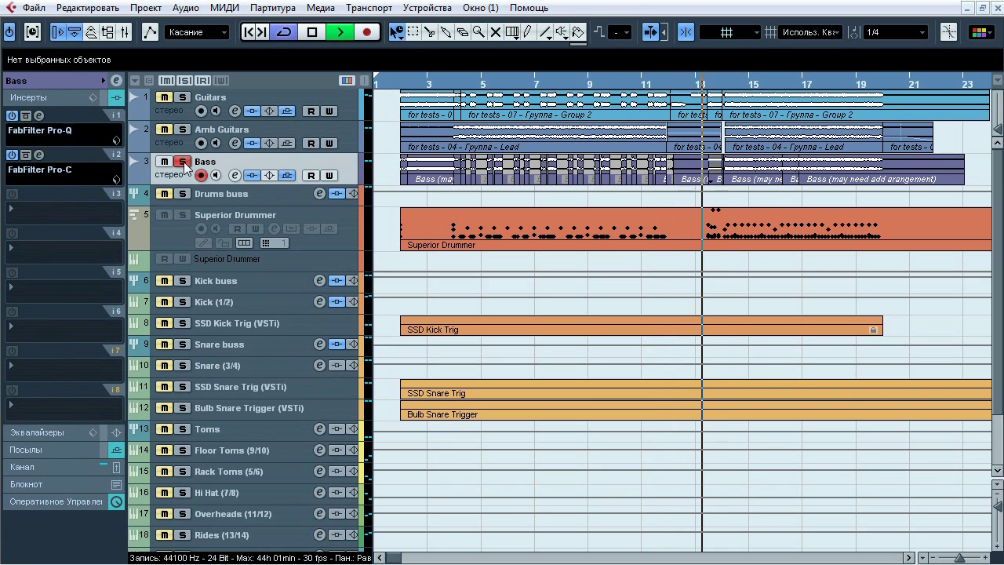
click(251, 175)
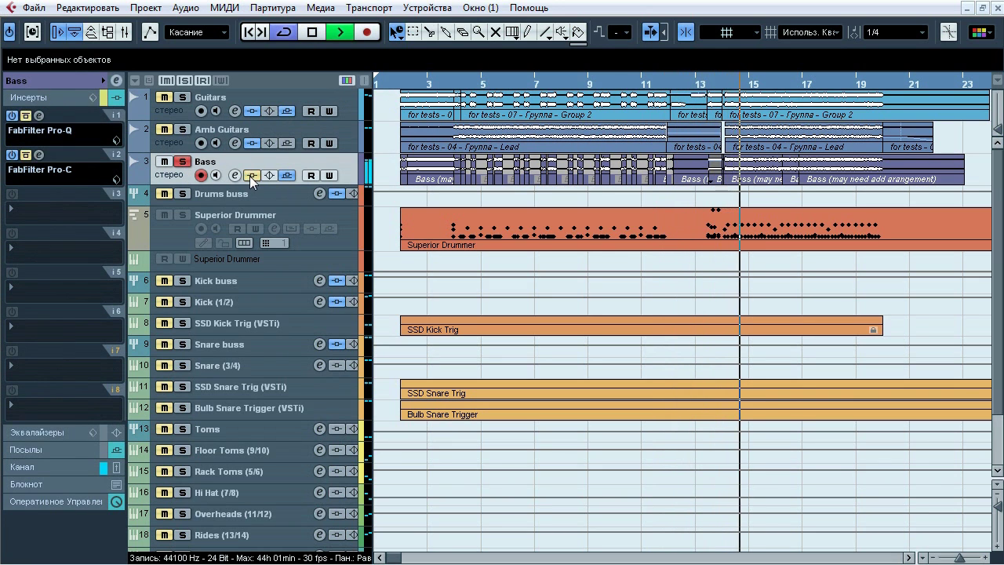
click(251, 175)
Step: Unsolo Bass, compare its inserts bypassed and active within the full mix and stop playback with them active
click(186, 164)
click(251, 176)
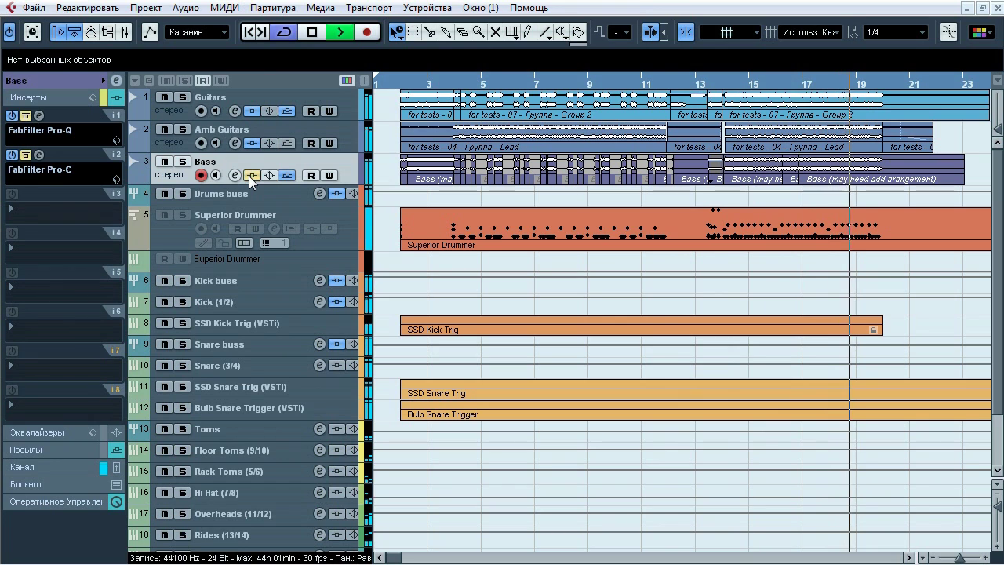
click(250, 176)
key(space)
Step: Open the Bass Pro-Q, play the soloed track from about bar 14, audition the 94.805 Hz band and bypass the EQ to compare
click(728, 83)
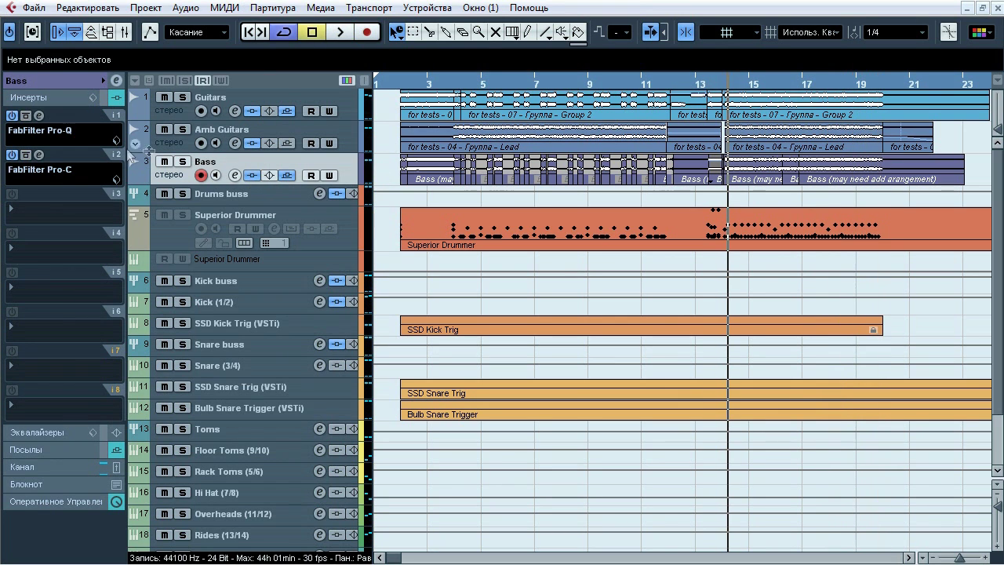
click(38, 115)
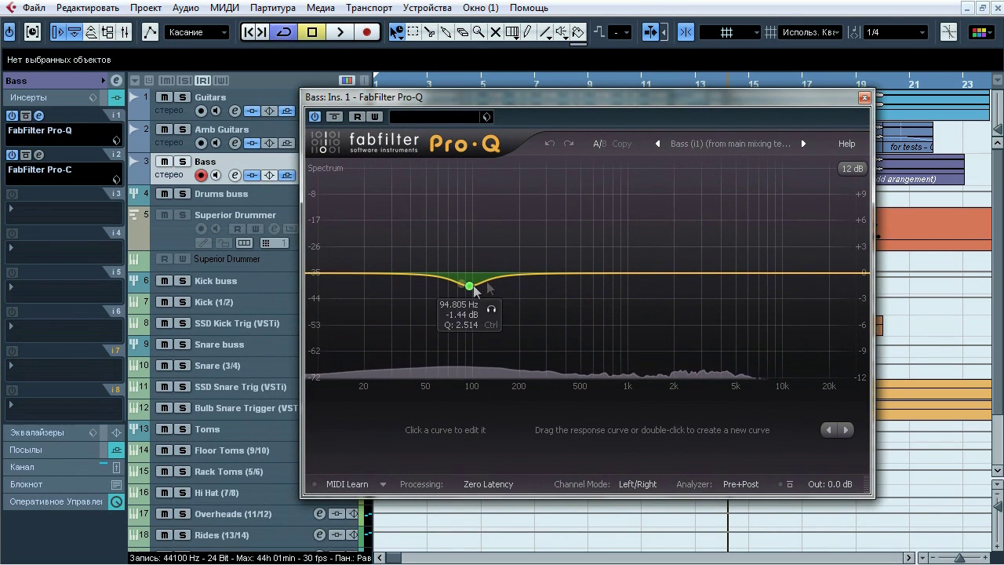
key(s)
key(space)
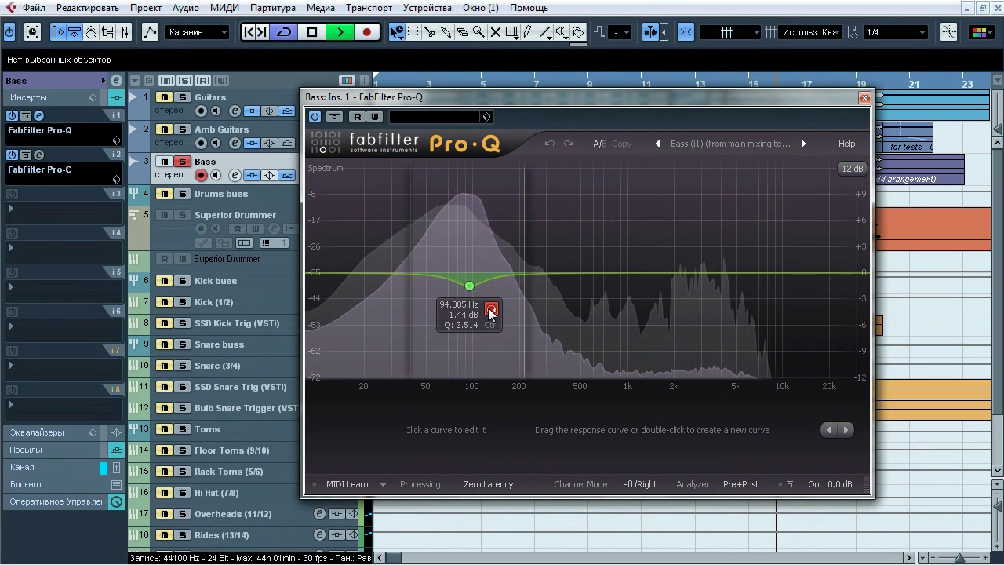
click(489, 313)
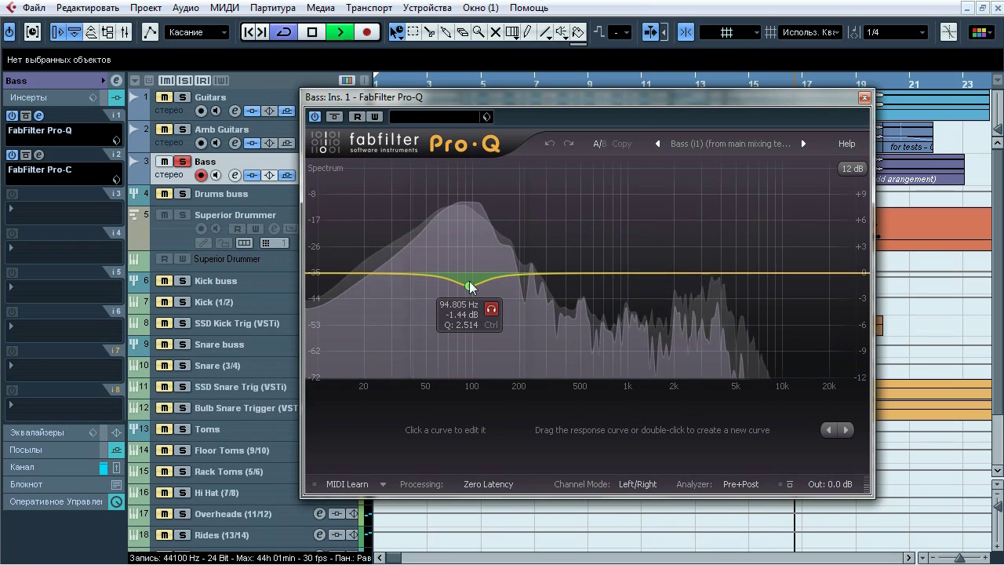
click(335, 116)
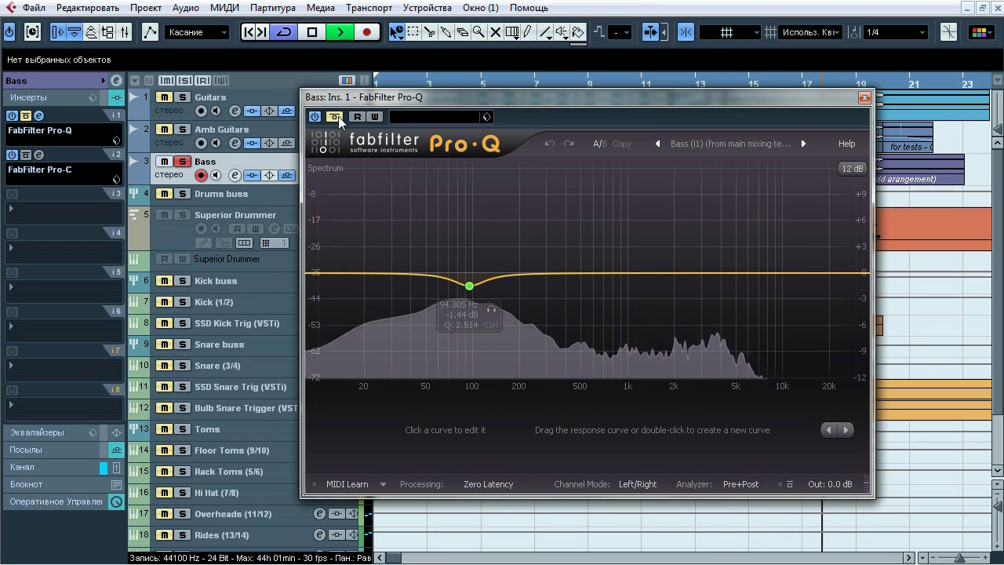
Step: Play the full mix from about bar 13, compare the Bass Pro-Q bypassed and active, leave it active, stop and close it
click(695, 85)
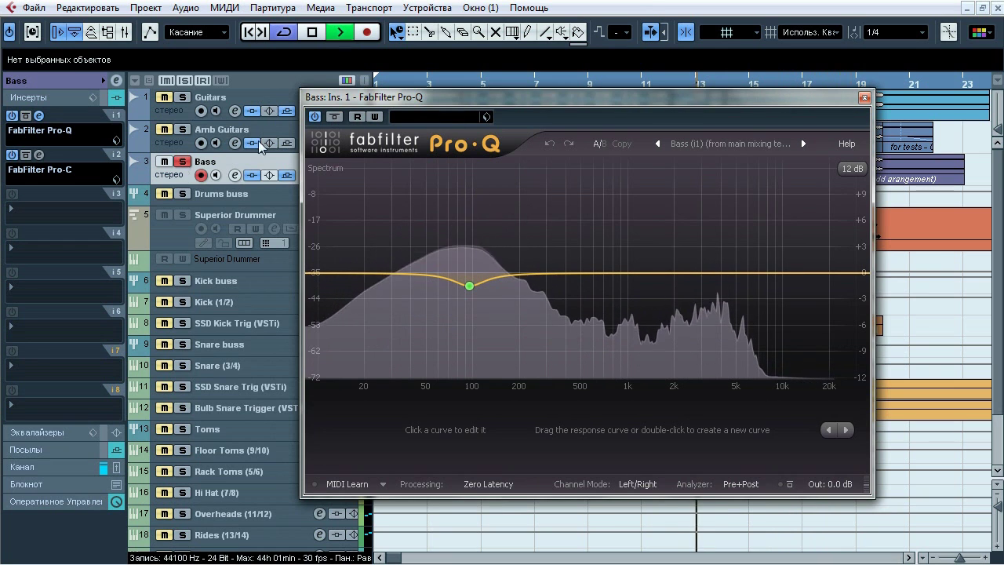
click(337, 118)
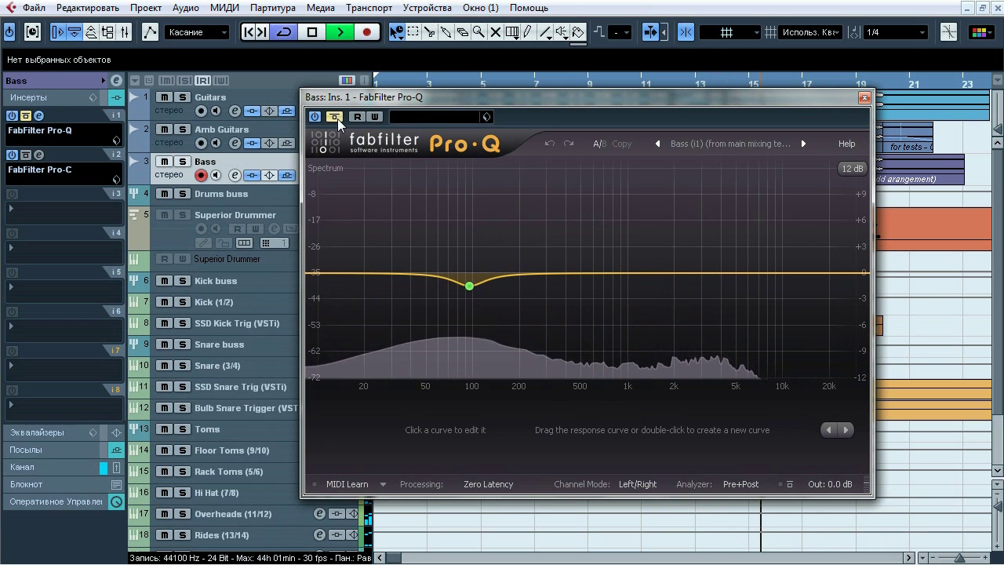
click(337, 119)
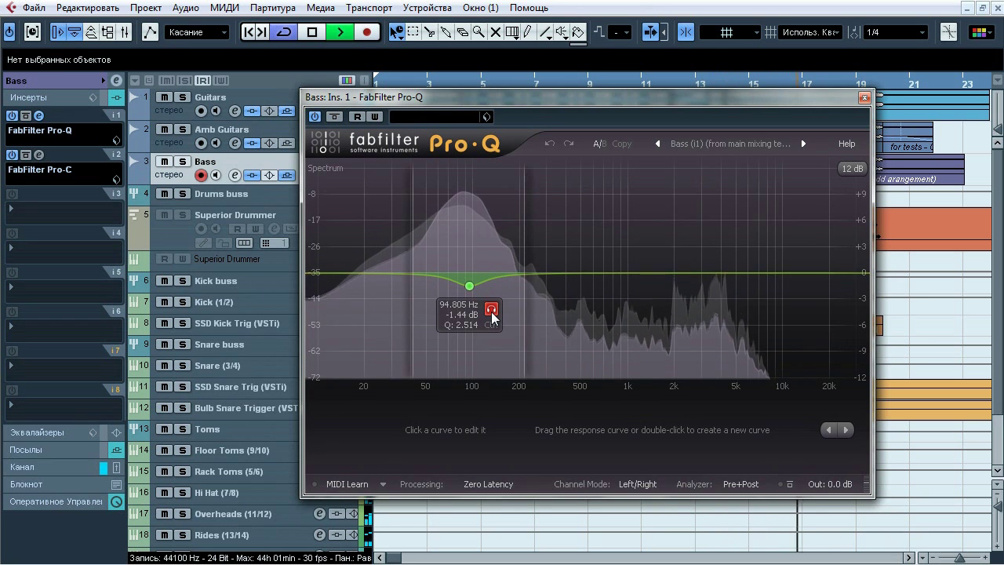
click(340, 120)
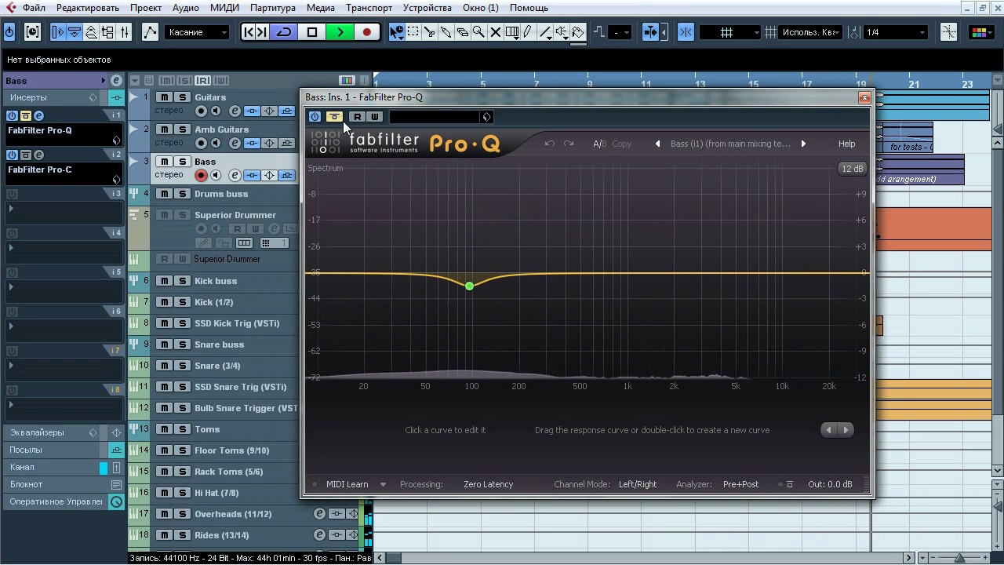
click(343, 121)
key(space)
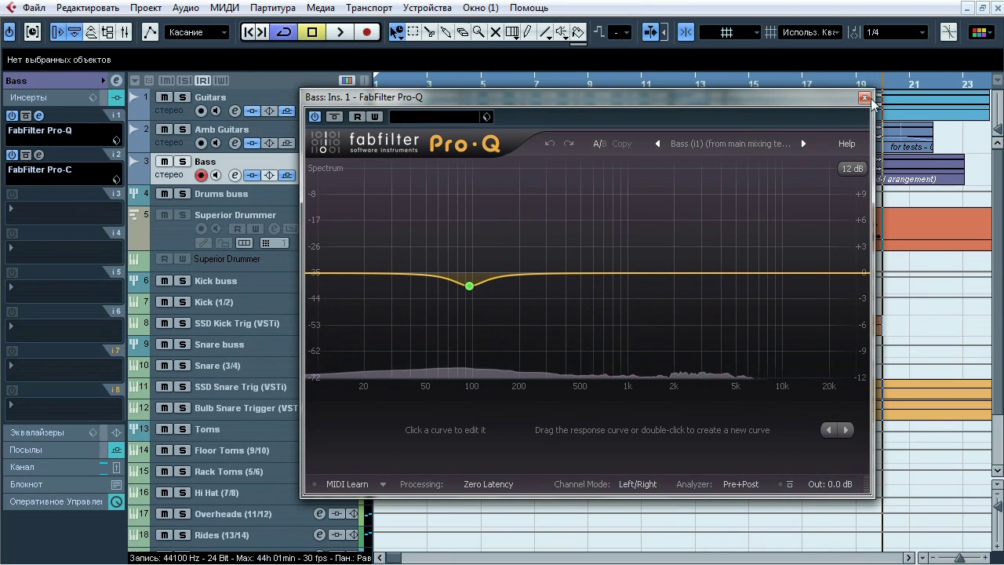
click(864, 97)
Step: Open the FabFilter Pro-C on the second Bass insert and show the Kick buss send that feeds its side chain
click(48, 165)
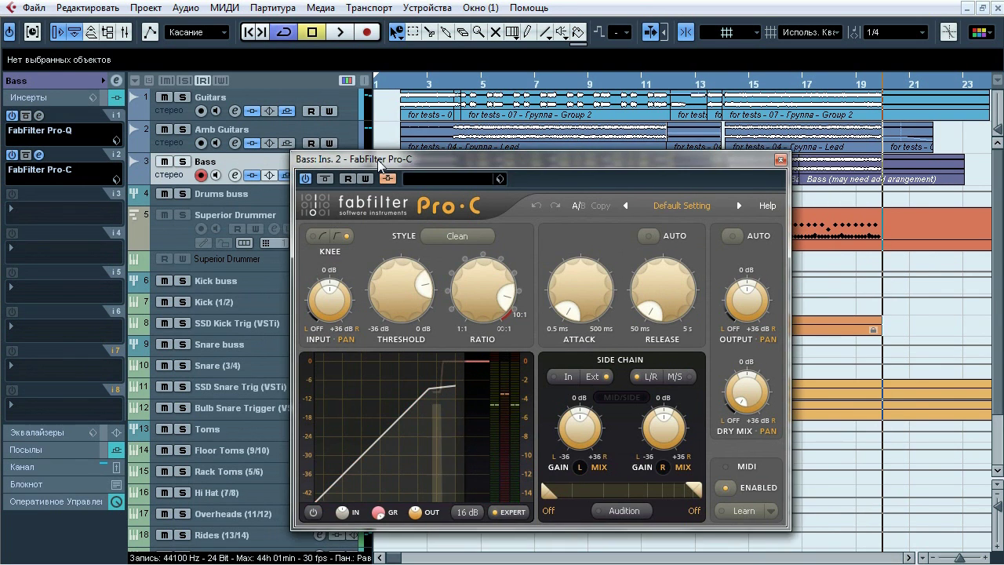
drag(379, 163, 509, 98)
click(248, 284)
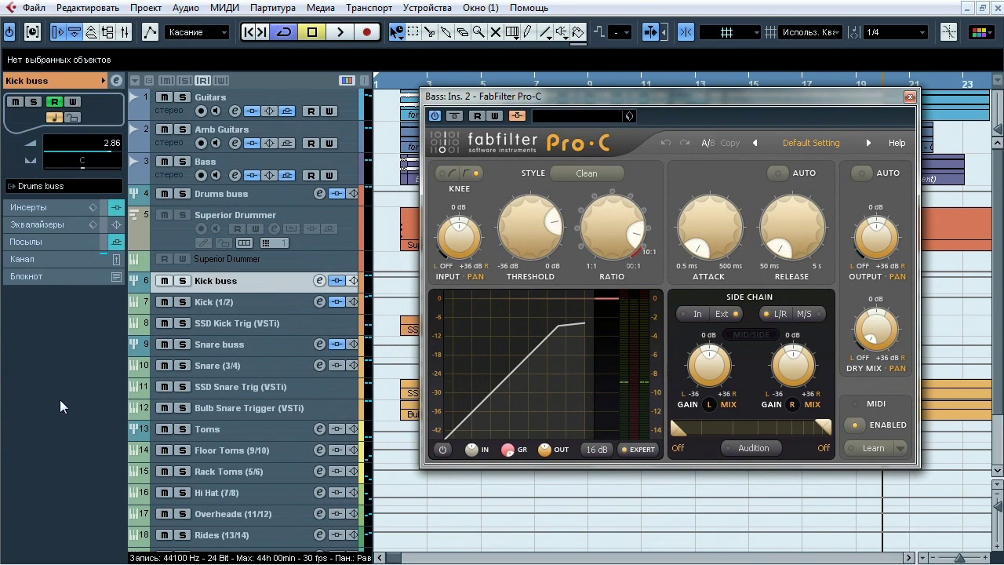
click(50, 246)
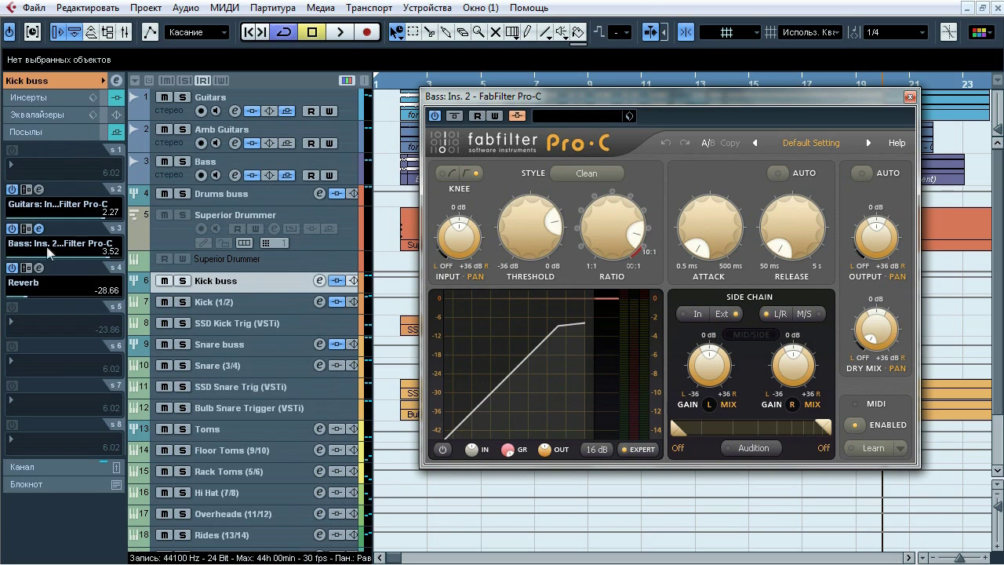
Step: Play the full mix from about bar 4 and compare the Bass Pro-C bypassed and active several times, leaving it active
click(242, 163)
drag(576, 98, 488, 100)
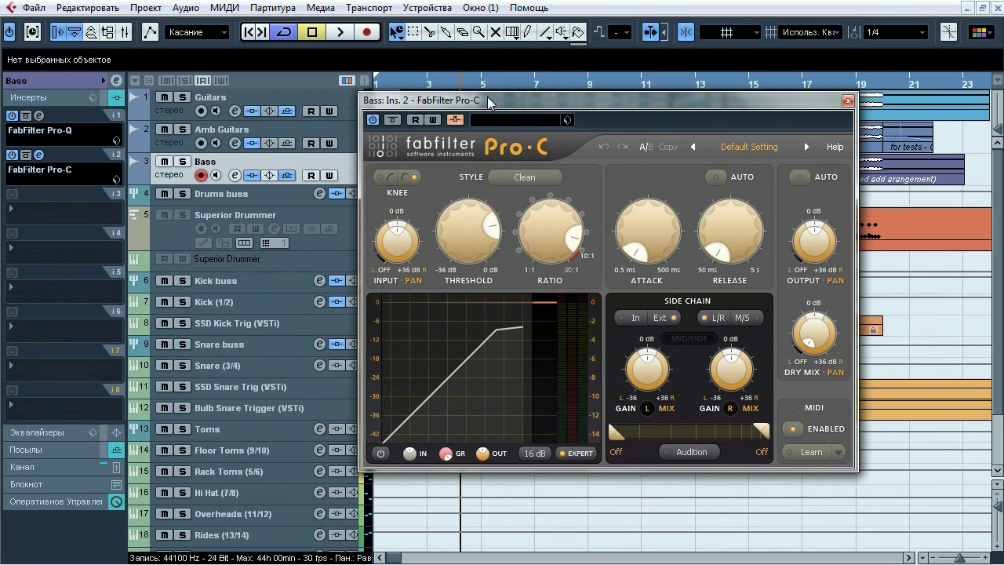
key(space)
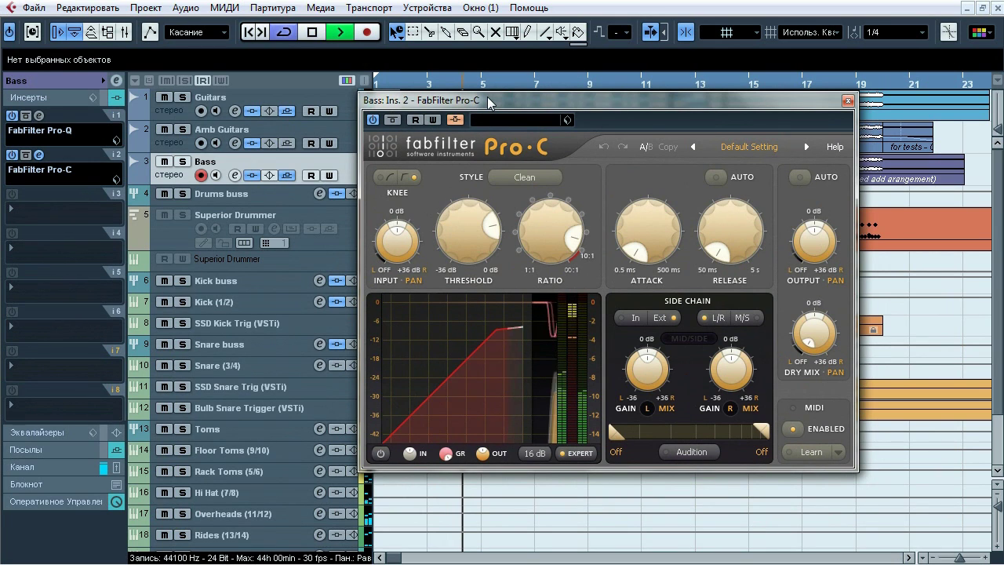
click(393, 120)
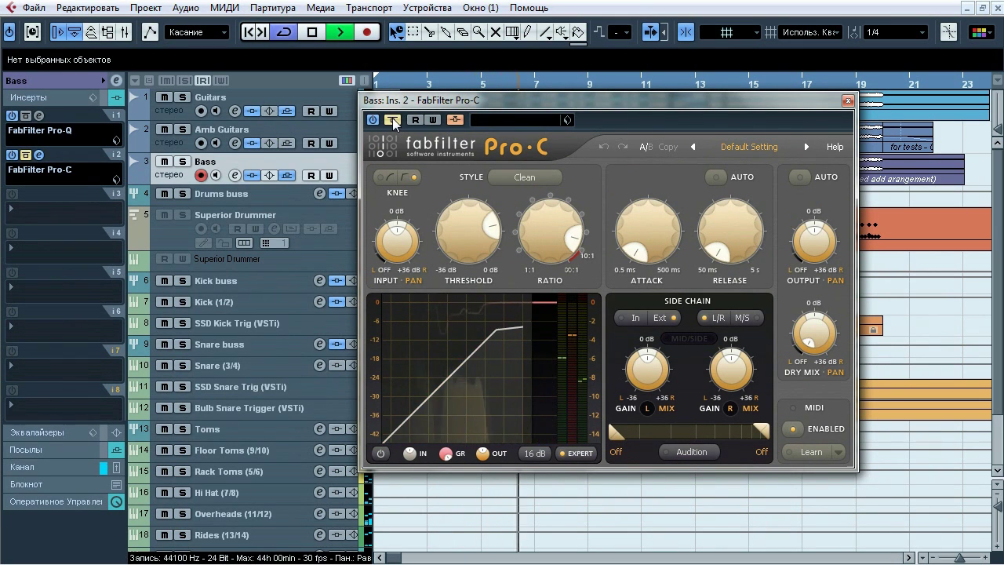
click(393, 120)
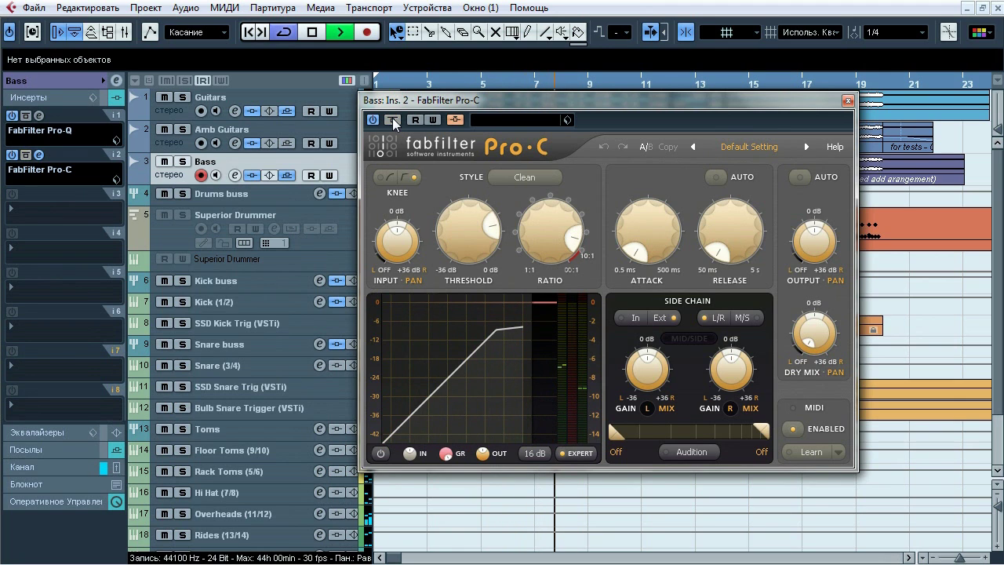
click(393, 120)
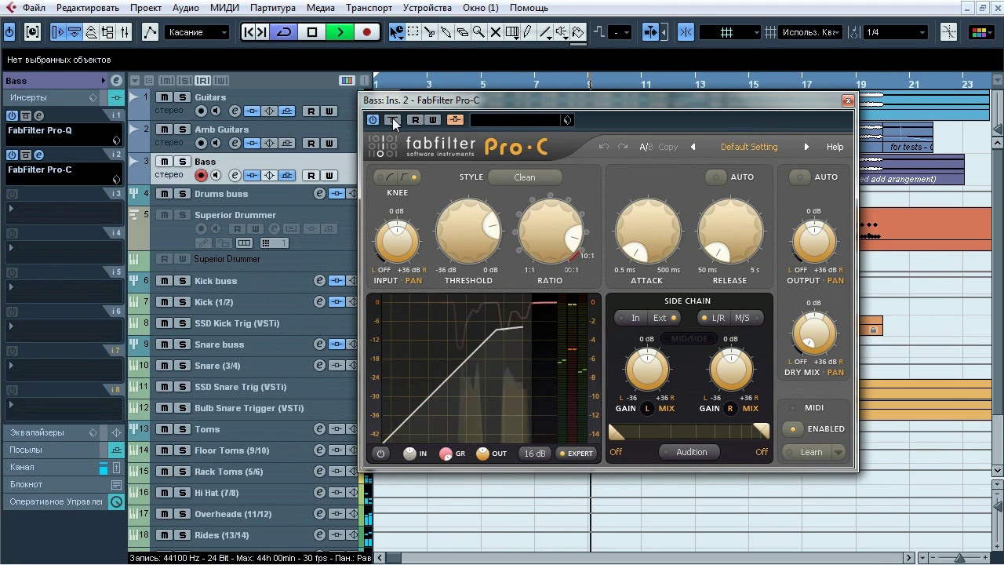
click(393, 120)
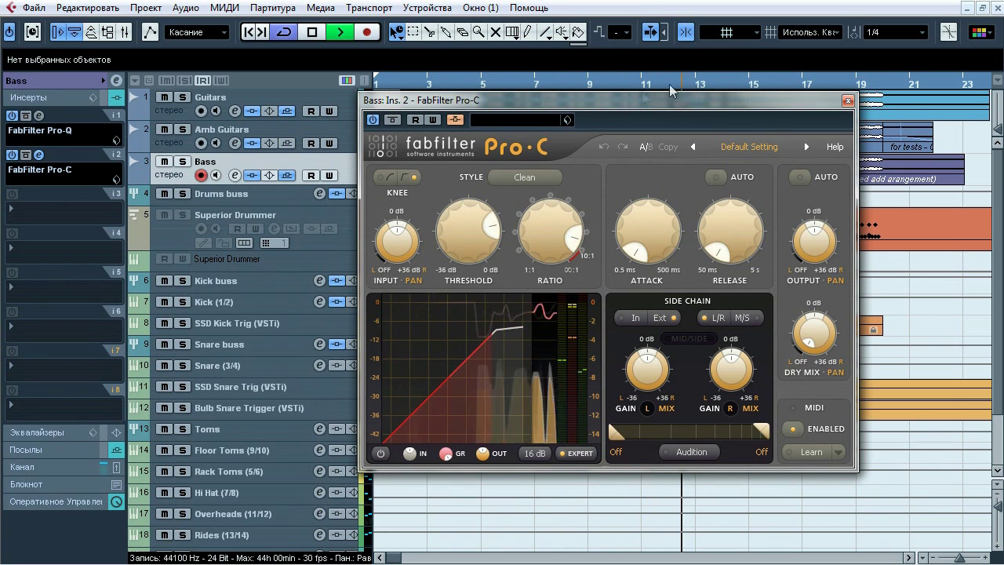
click(393, 120)
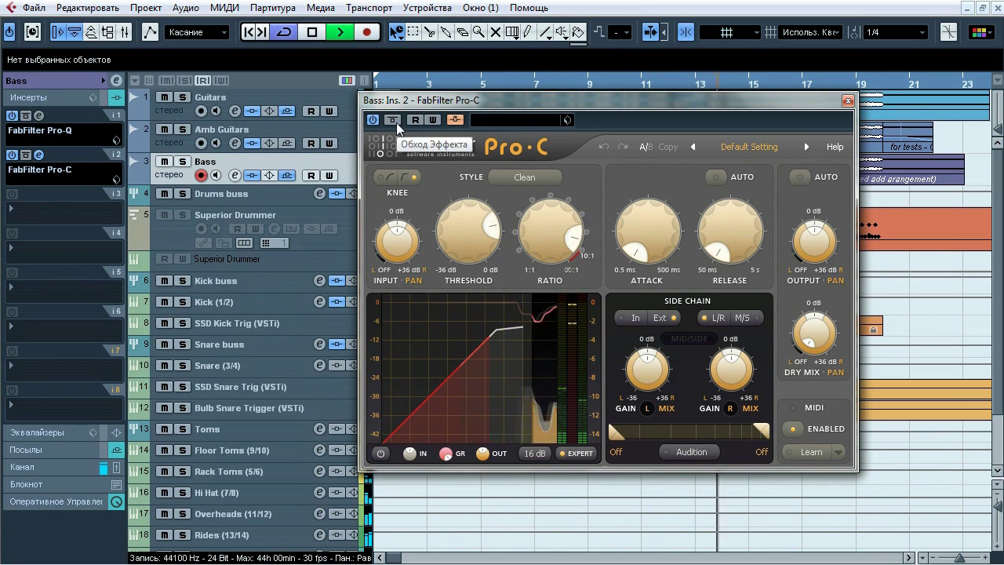
click(396, 122)
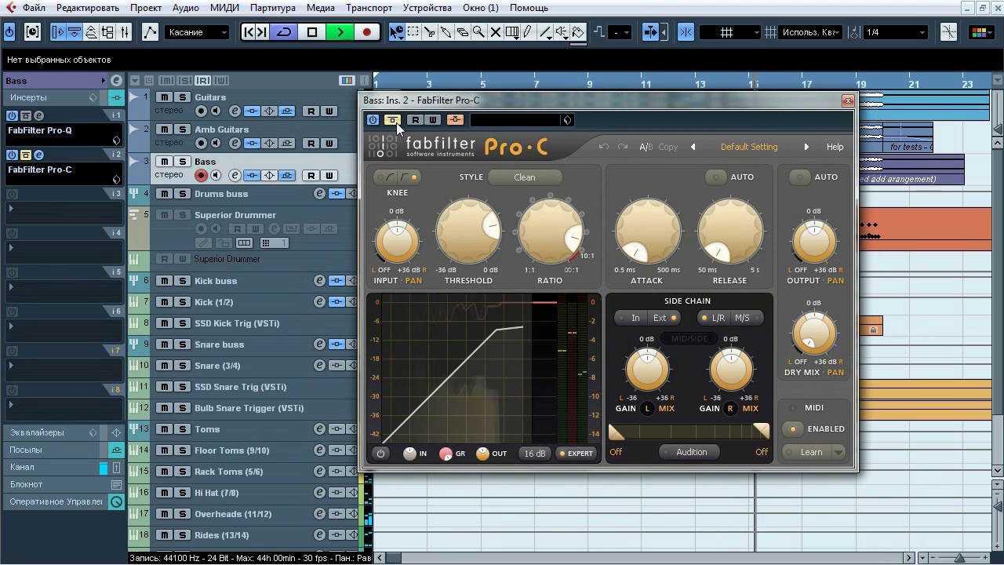
click(396, 122)
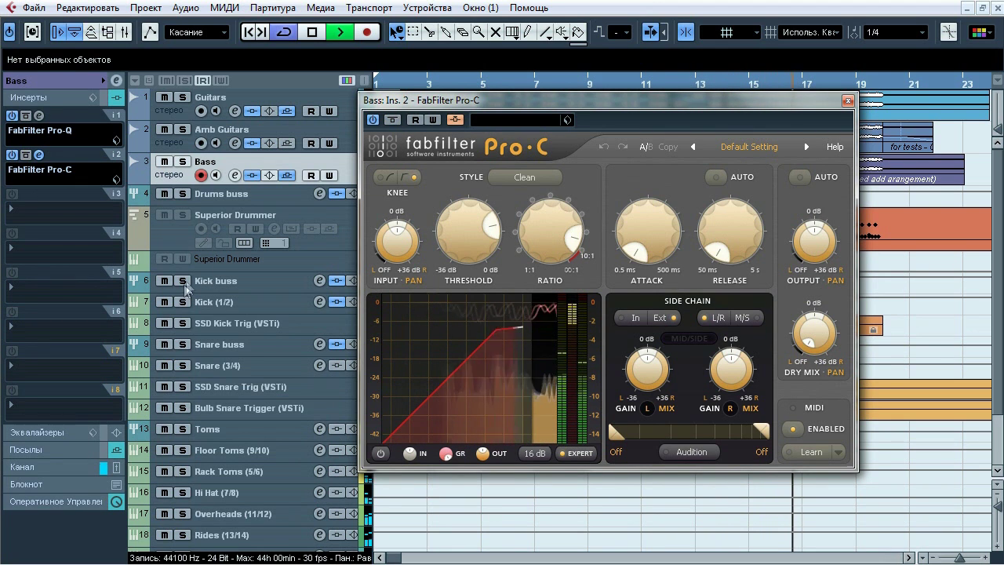
Step: Solo Bass with the Kick tracks, compare its Pro-C bypassed and active, return to the full mix, stop and close the compressor
click(183, 162)
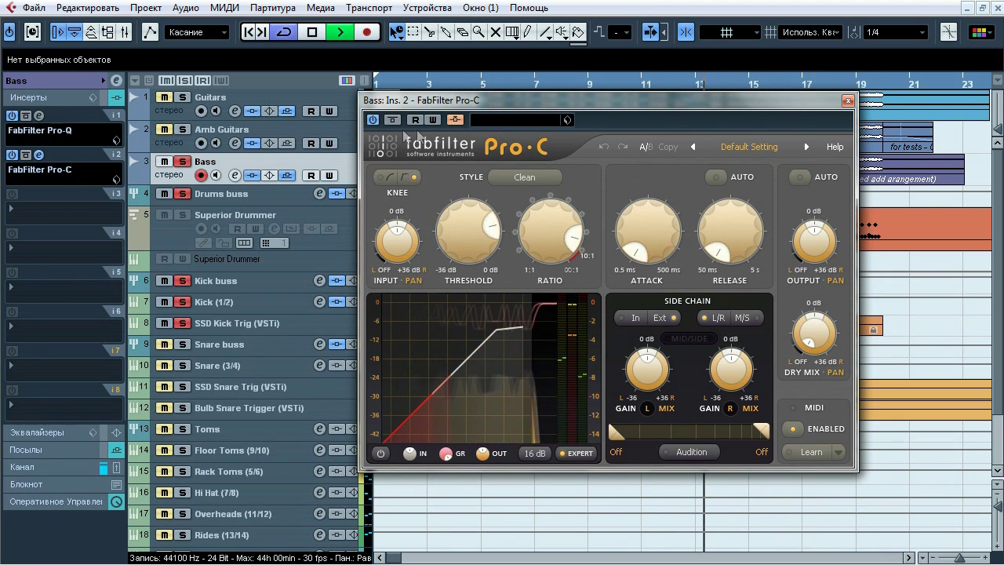
click(392, 122)
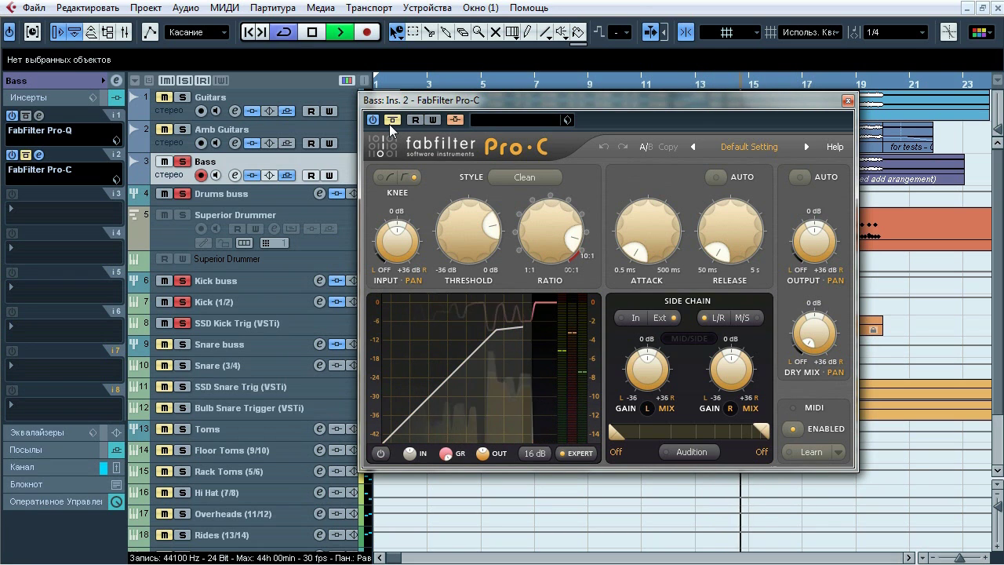
click(391, 122)
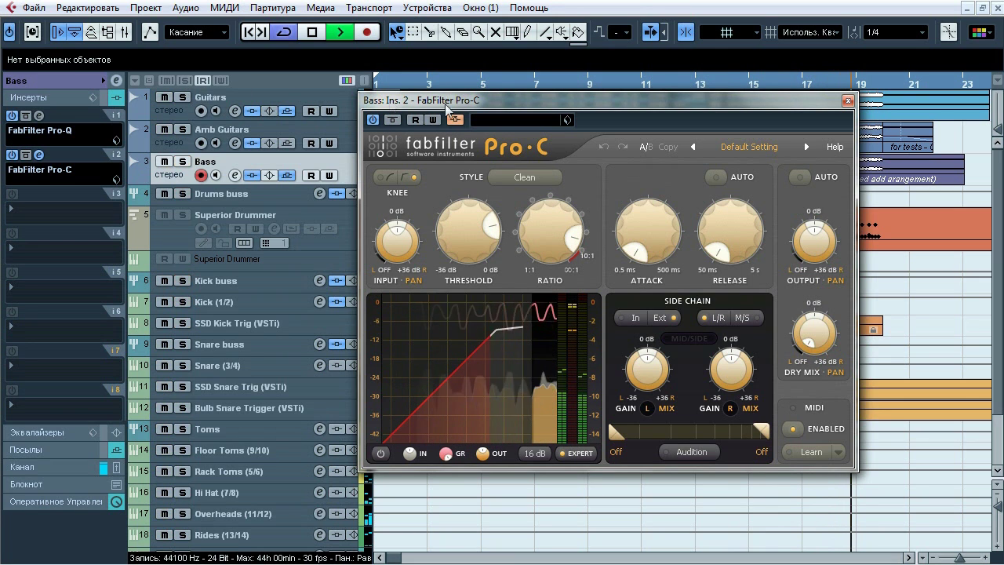
key(space)
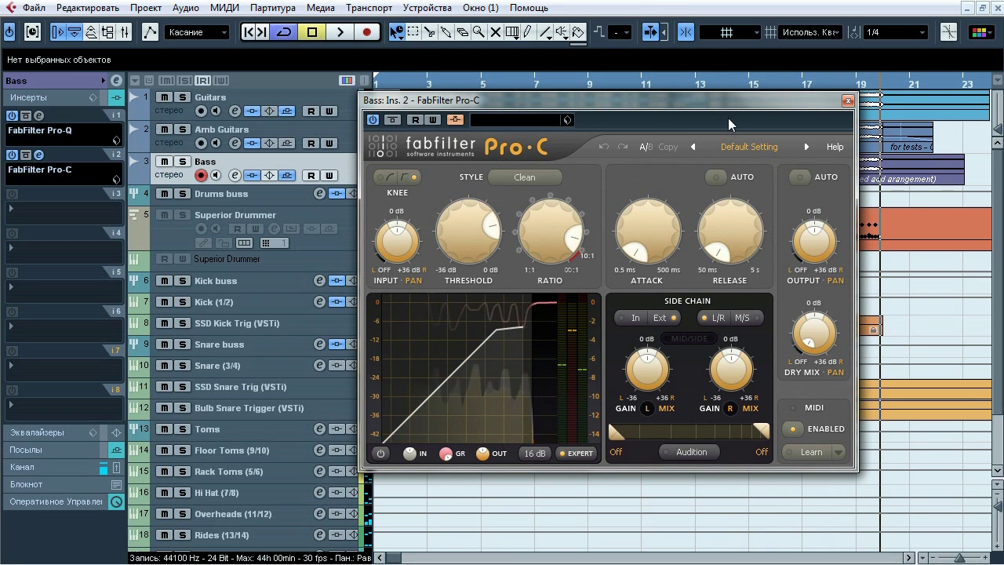
click(848, 101)
Step: Show the Bass sends, play the soloed track from about bar 15 and compare its Reverb send off and on, leaving it on
click(47, 452)
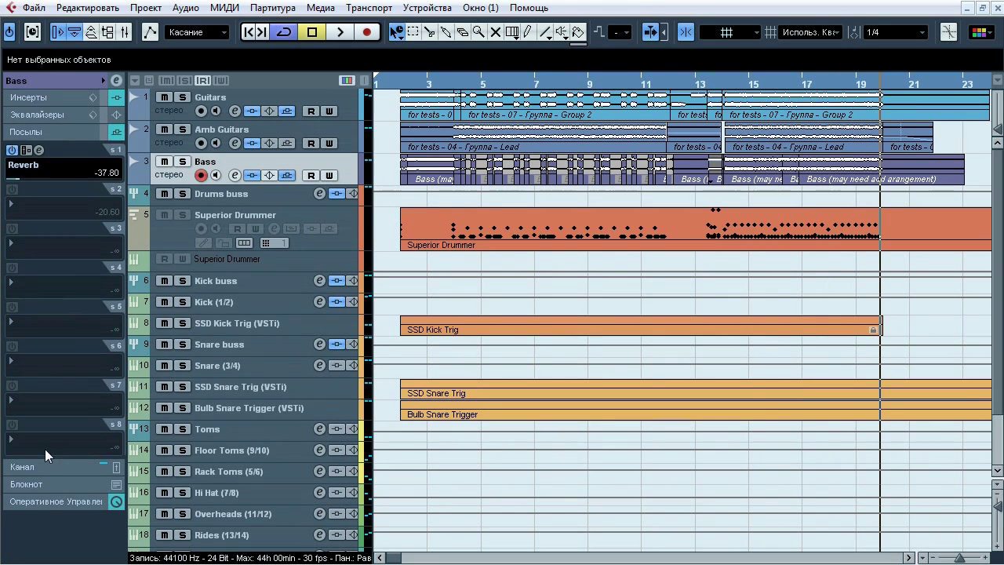
click(742, 83)
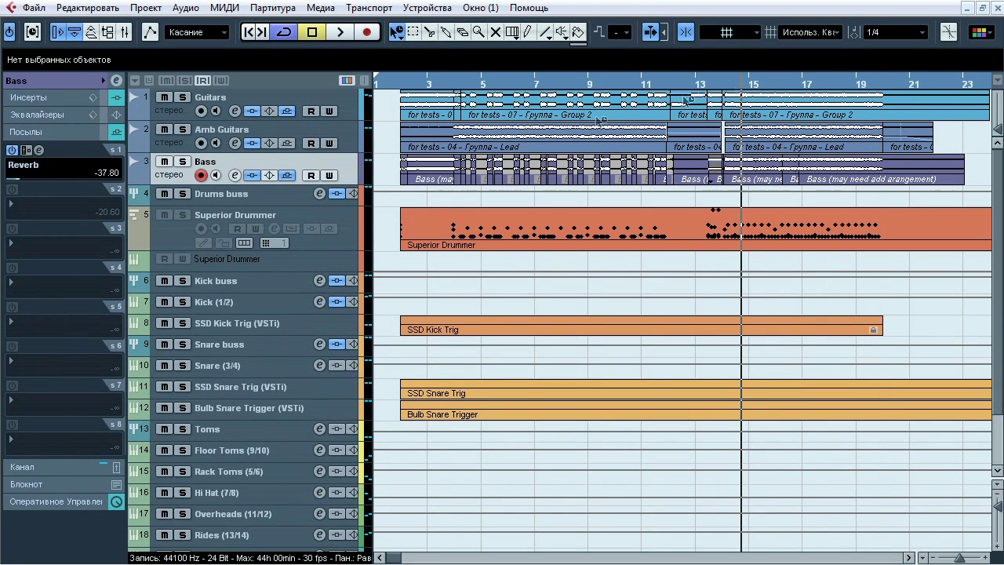
click(182, 161)
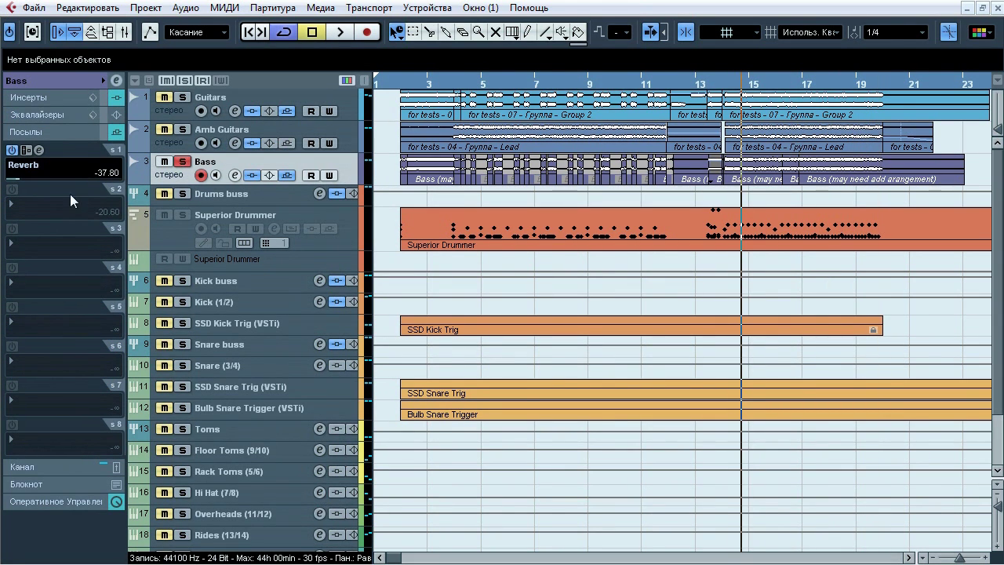
key(space)
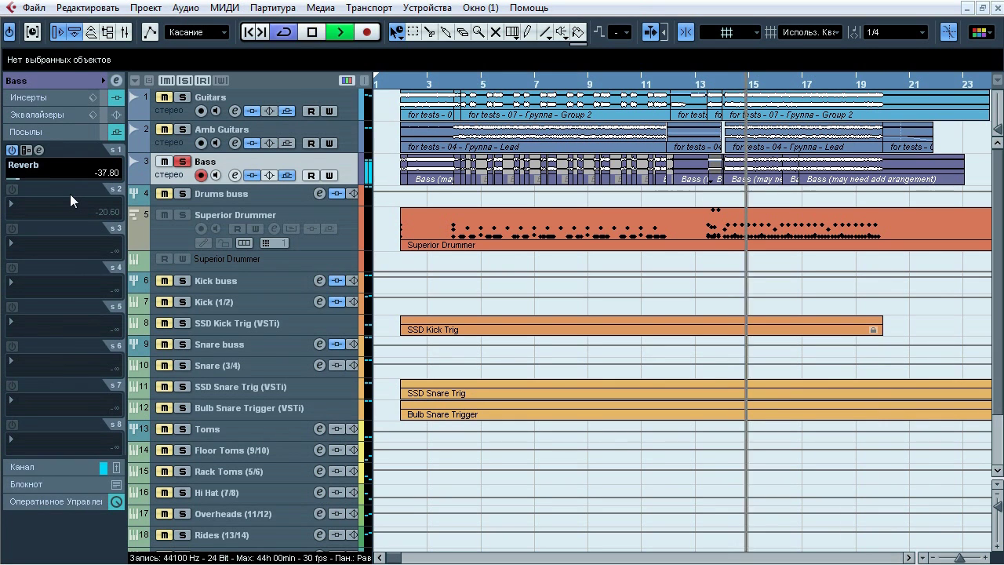
mouse_move(999, 205)
mouse_down()
mouse_move(999, 256)
mouse_move(999, 202)
mouse_up()
click(11, 150)
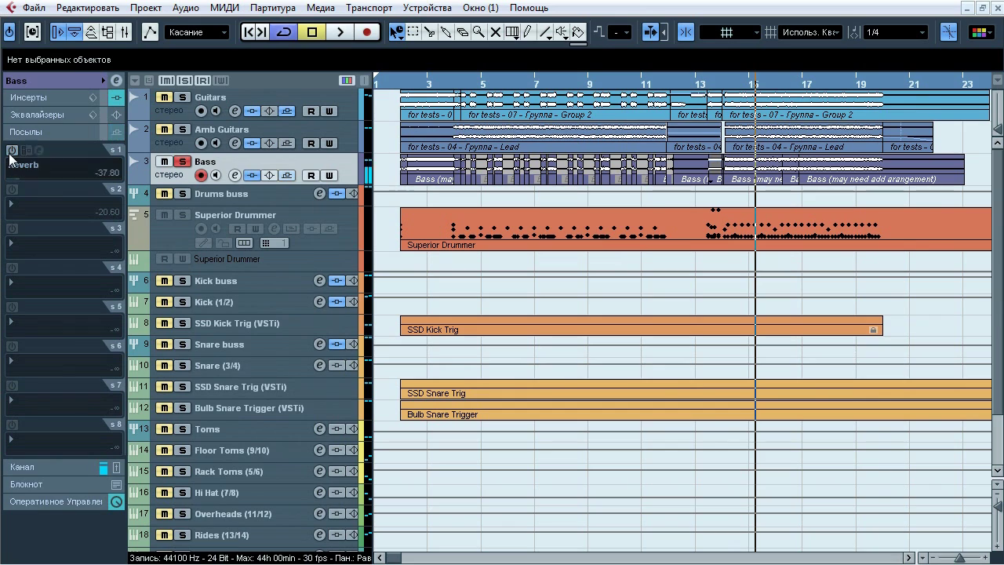
key(space)
click(11, 150)
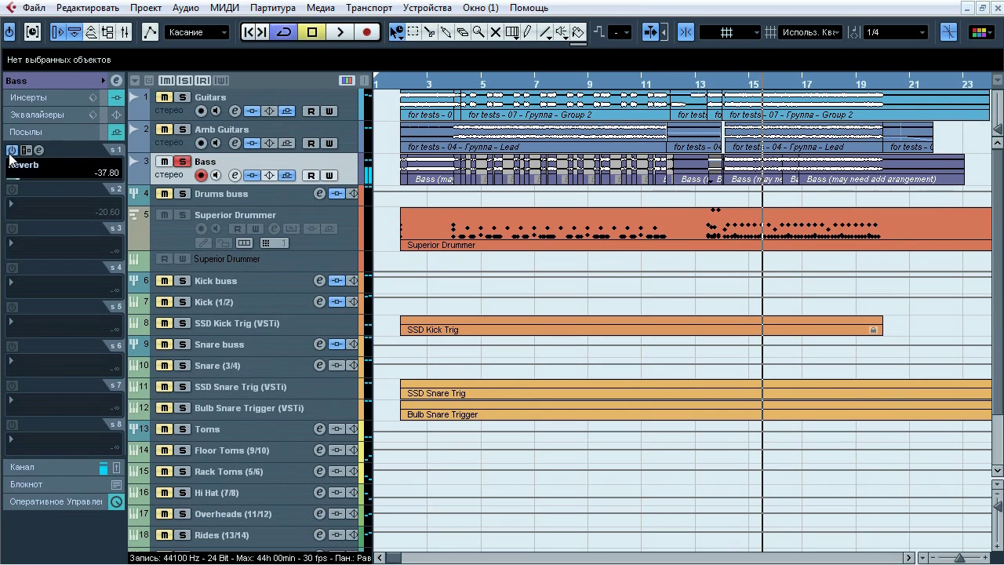
key(space)
key(space)
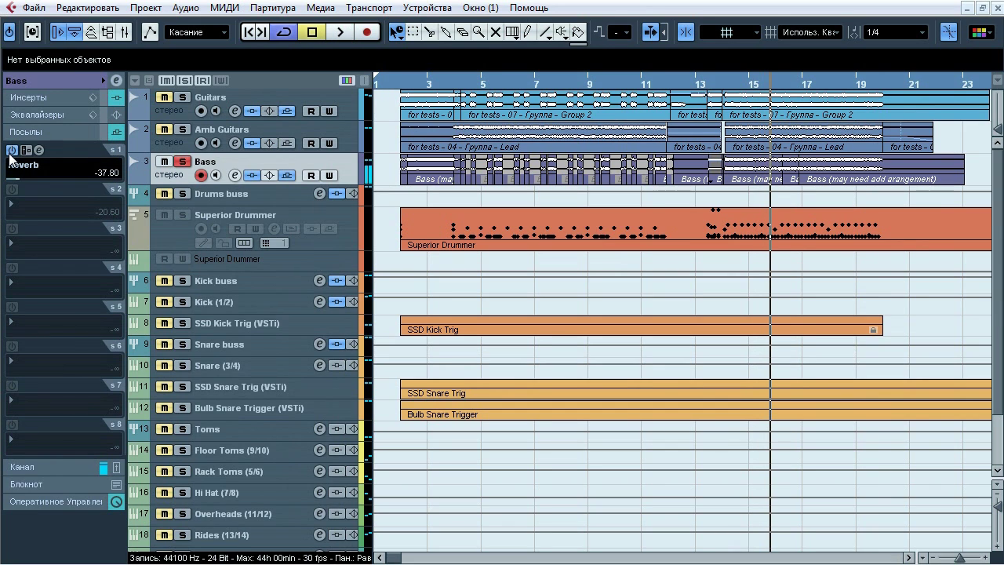
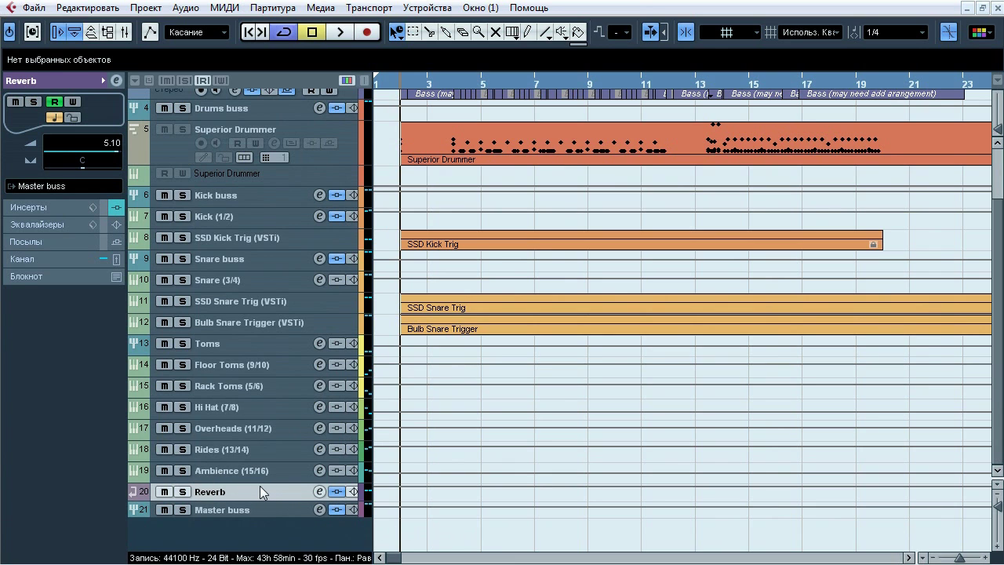
Step: Route the Reverb channel's output to Stereo Out, solo the channel and play it
click(55, 189)
click(68, 225)
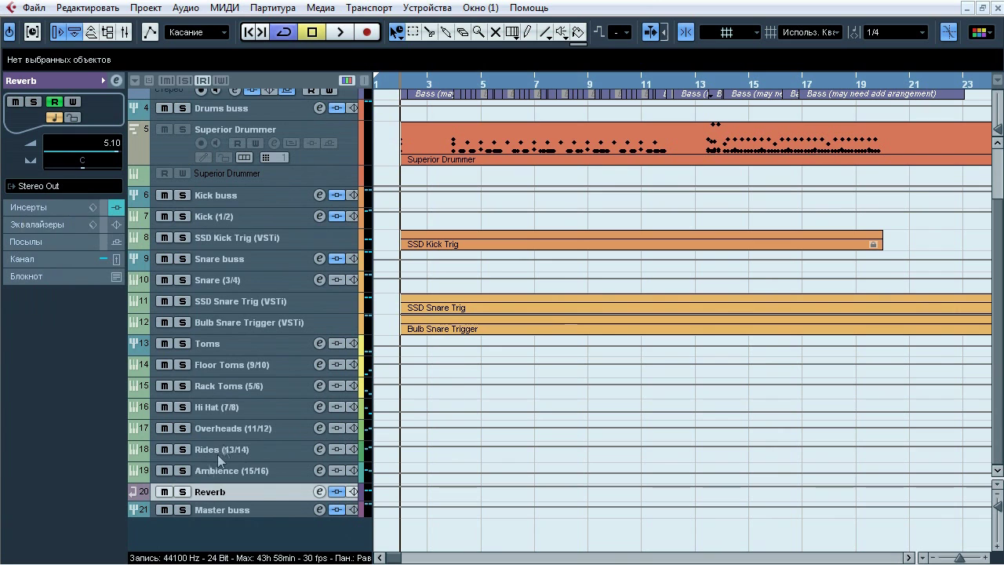
click(187, 492)
key(space)
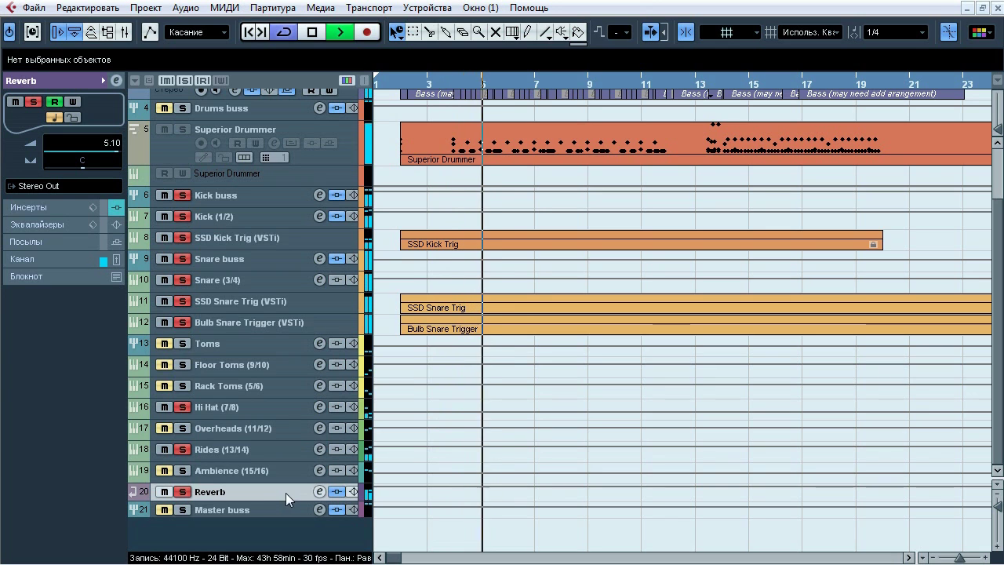
Step: Compare the soloed Reverb channel with its inserts bypassed and active, and stop playback
click(337, 492)
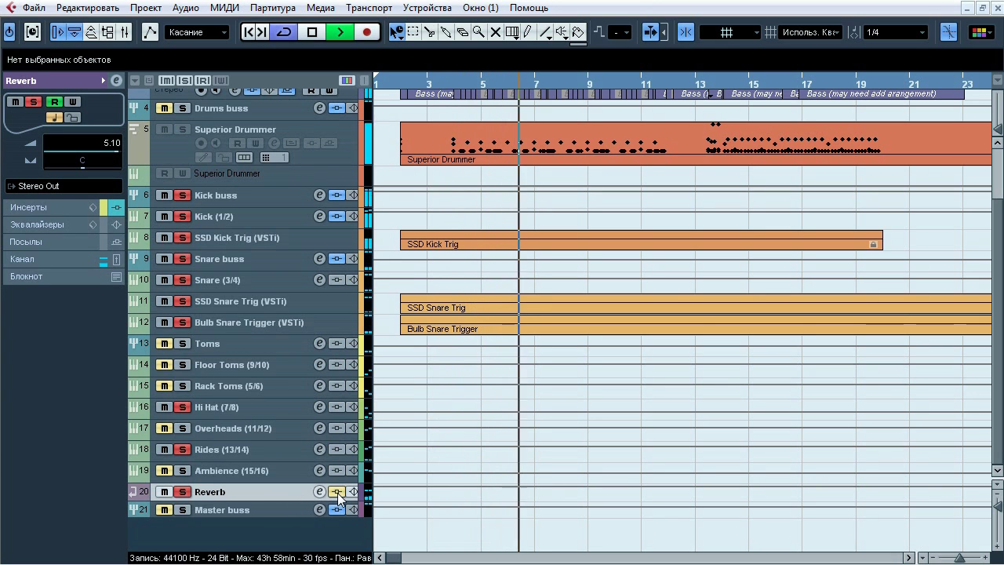
click(338, 492)
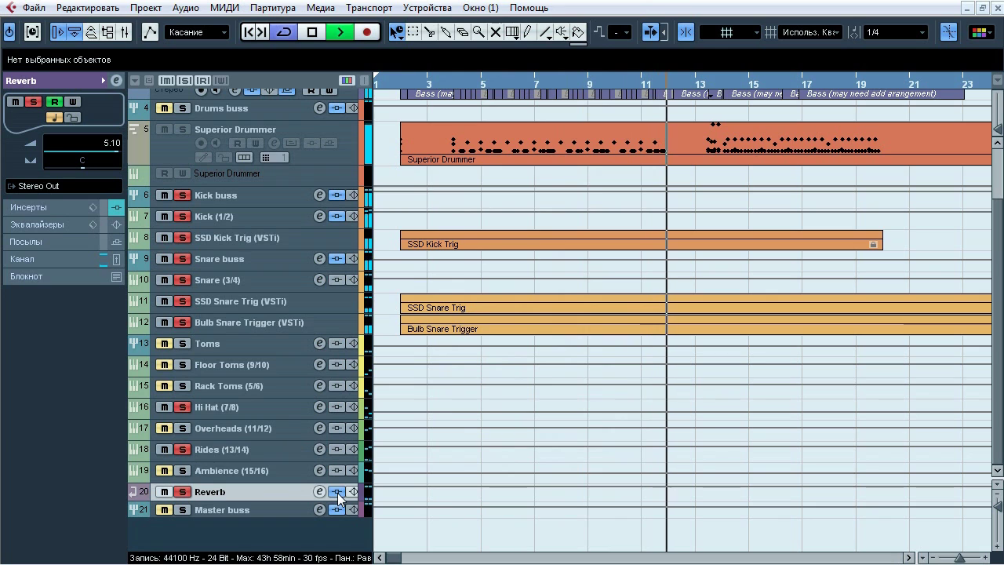
key(space)
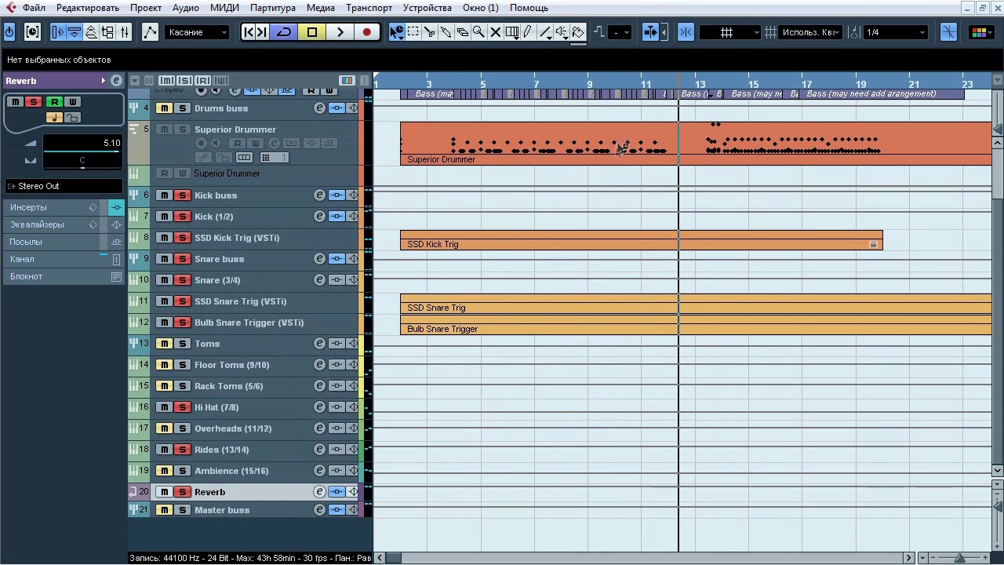
Step: Show the Reverb channel's inserts and examine the FabFilter Pro-Q in the first slot, closing it when done
click(45, 208)
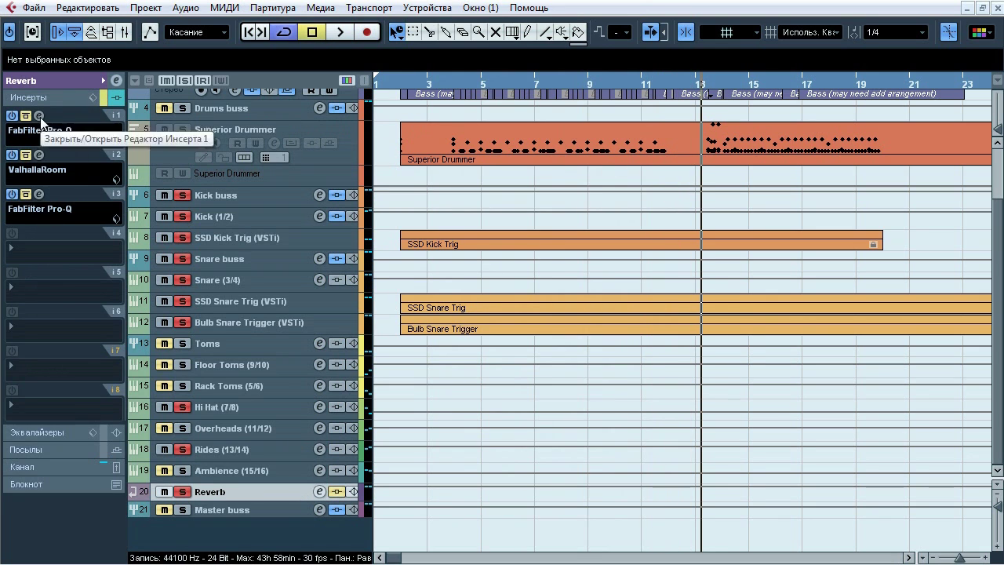
click(38, 116)
drag(321, 351, 367, 106)
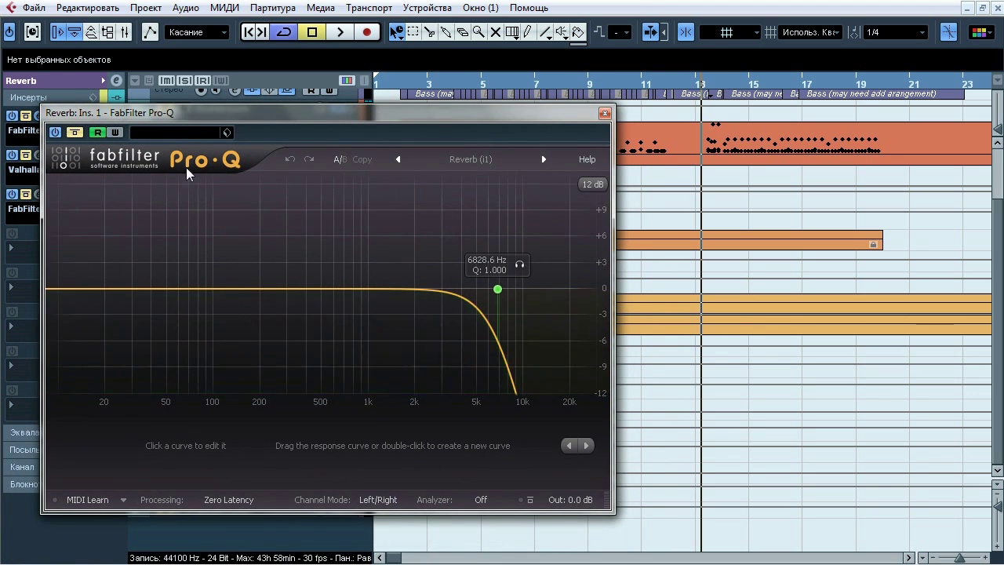
drag(74, 115, 95, 115)
click(39, 116)
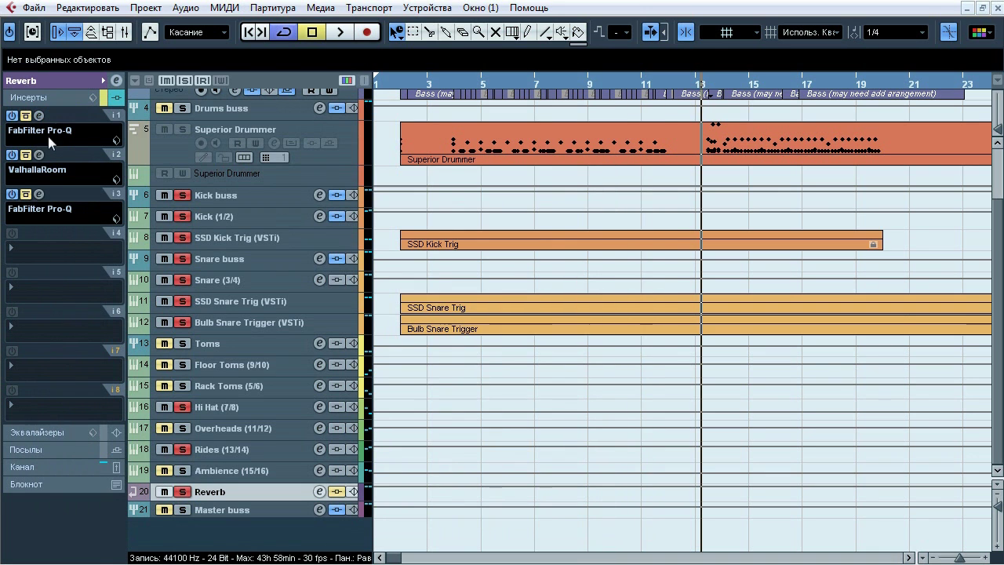
Step: Open ValhallaRoom on the second Reverb insert and view its Early and Late settings
click(39, 155)
click(786, 327)
click(884, 326)
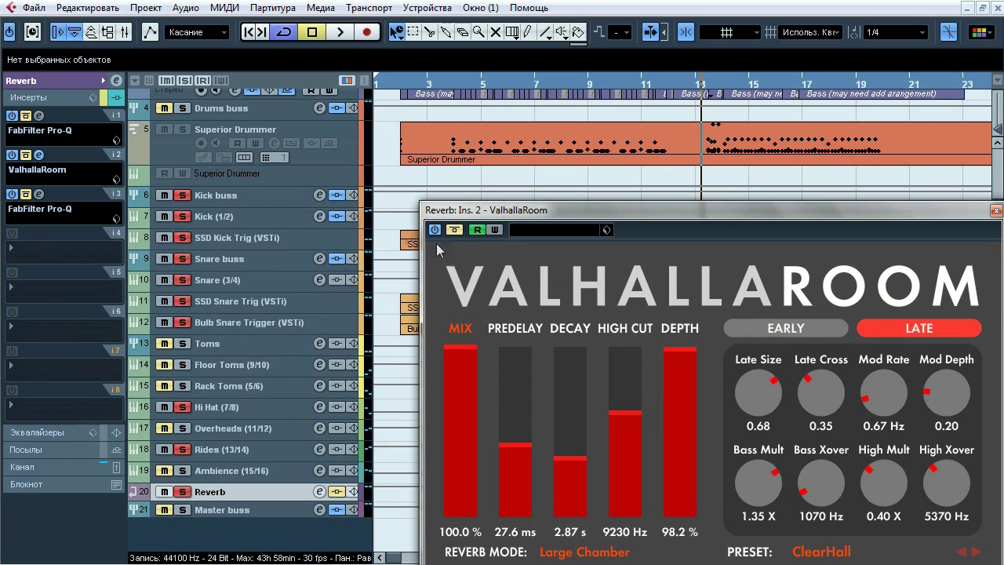
Step: Play the soloed Reverb channel and compare the first insert's FabFilter Pro-Q bypassed and active, leaving it active
key(space)
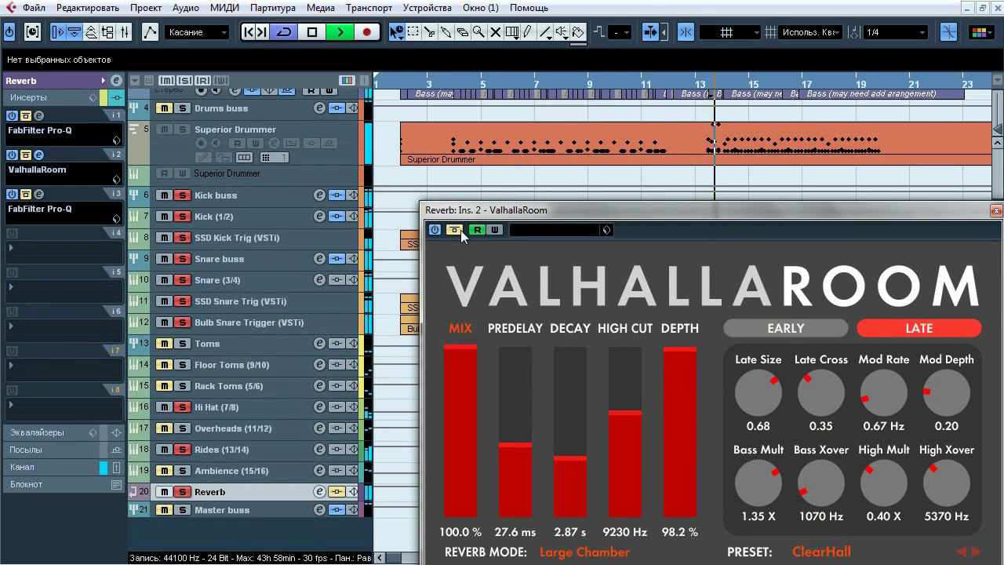
click(38, 117)
click(96, 131)
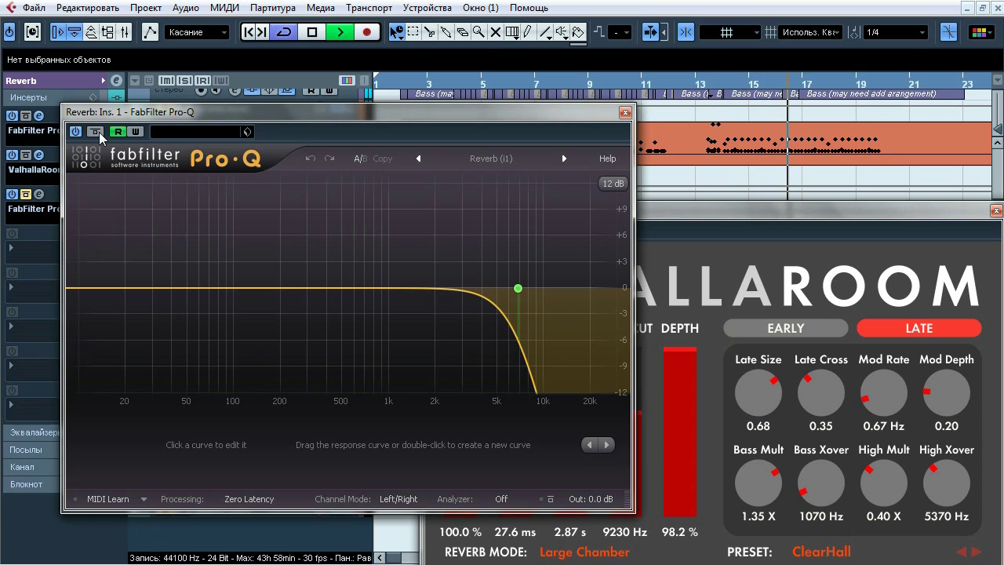
click(97, 133)
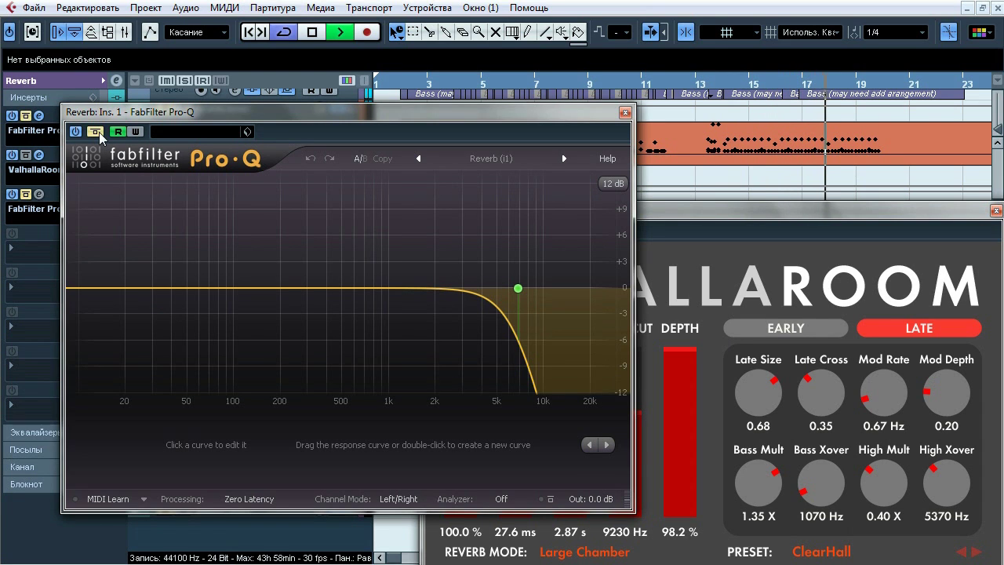
click(100, 135)
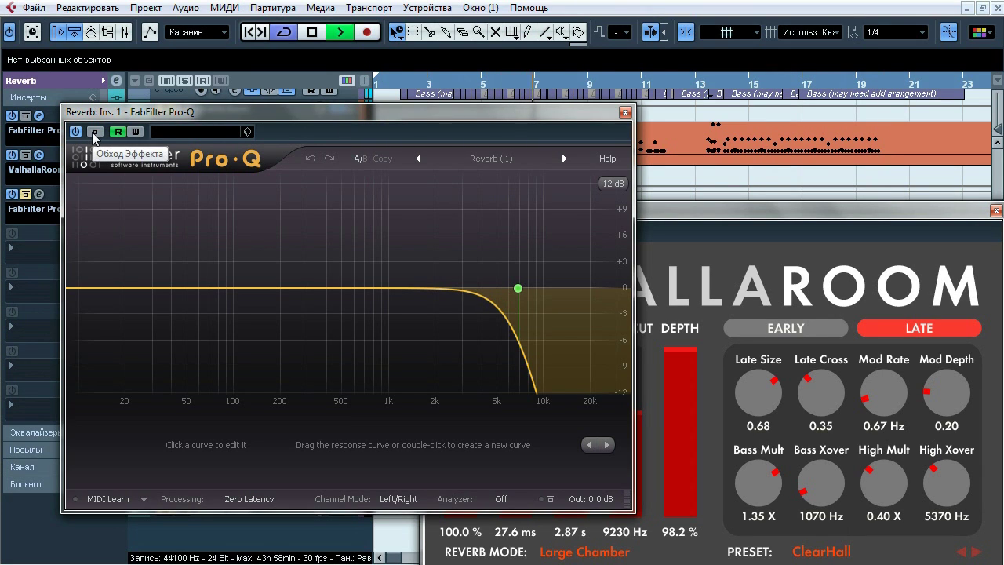
click(94, 134)
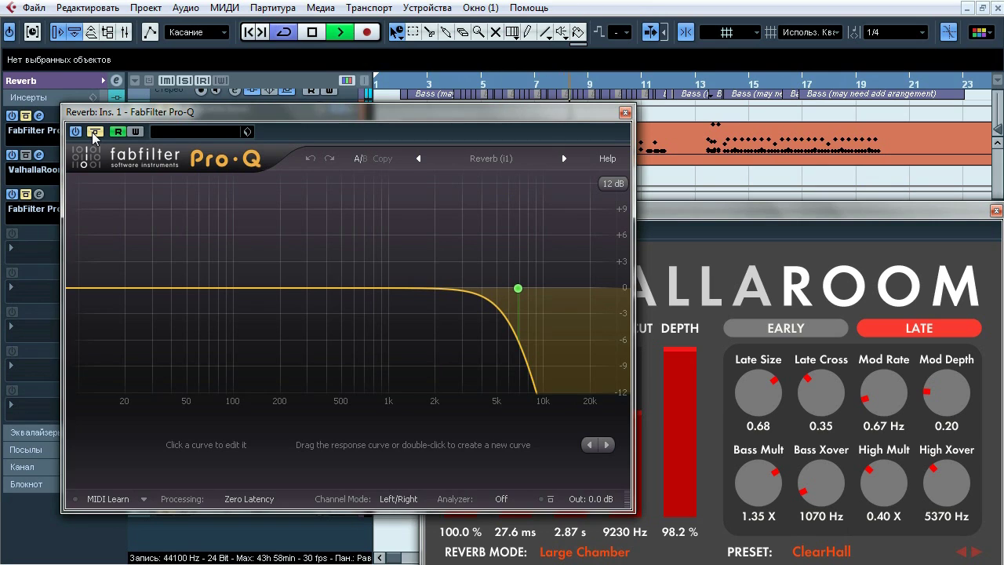
click(94, 133)
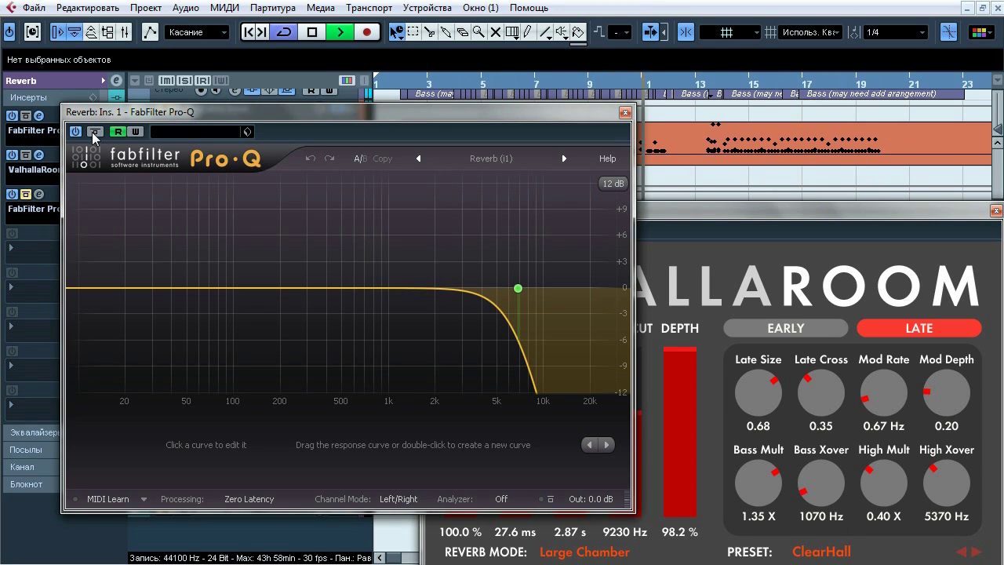
Step: Stop playback and examine the first Pro-Q's high-cut band, closing the plug-in when done
key(space)
drag(404, 229, 605, 337)
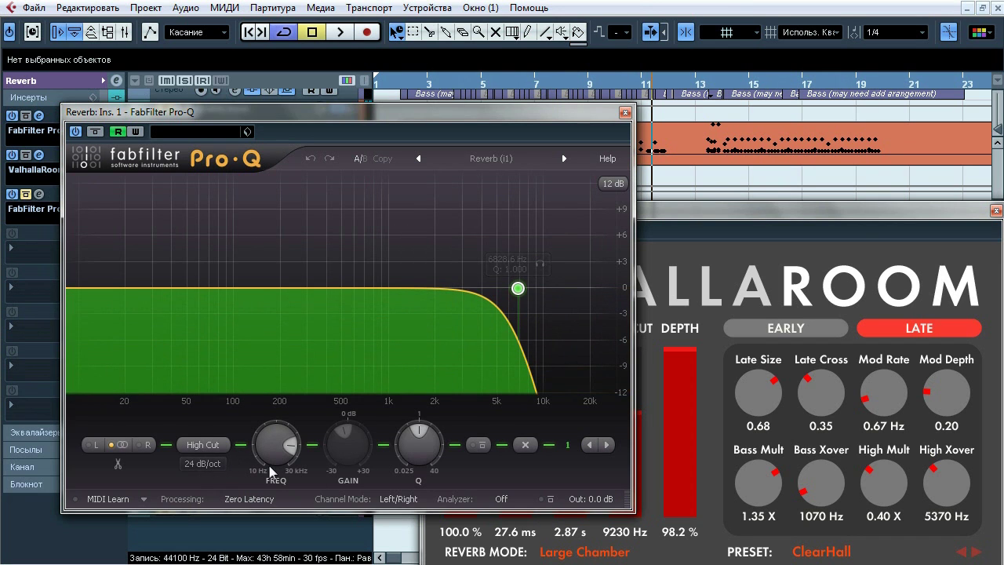
click(625, 113)
Step: Close ValhallaRoom and open the FabFilter Pro-Q on the third Reverb insert, taking it out of bypass
click(39, 154)
click(39, 193)
drag(234, 113, 365, 114)
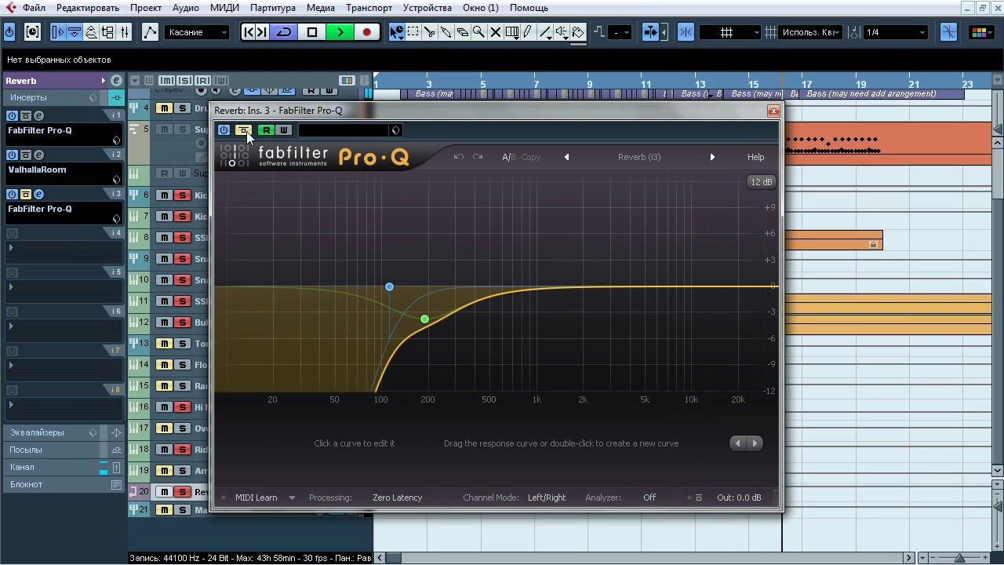
click(245, 131)
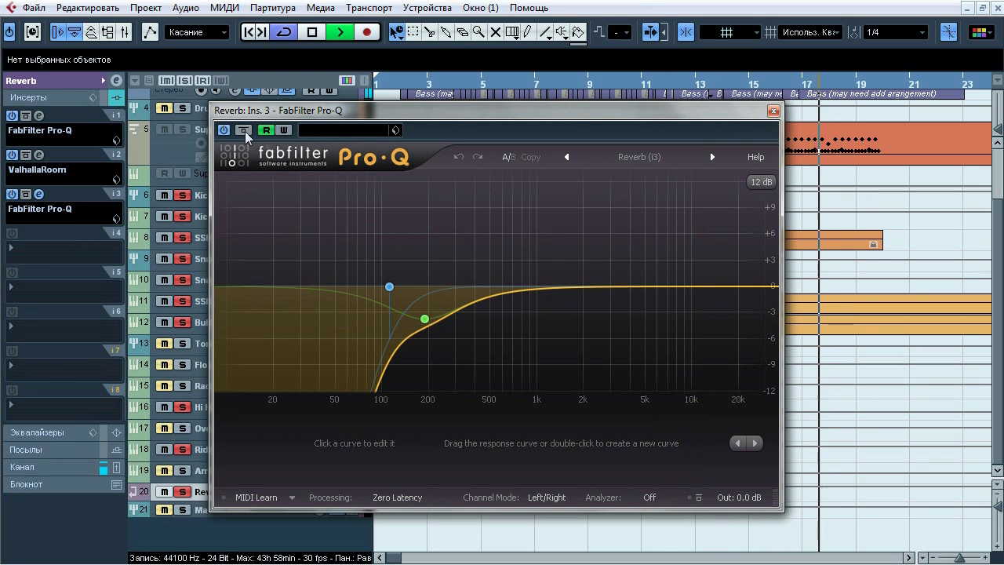
Step: Audition the third insert Pro-Q's low-cut band and low-frequency dip in isolation, stop playback and close the plug-in
click(411, 261)
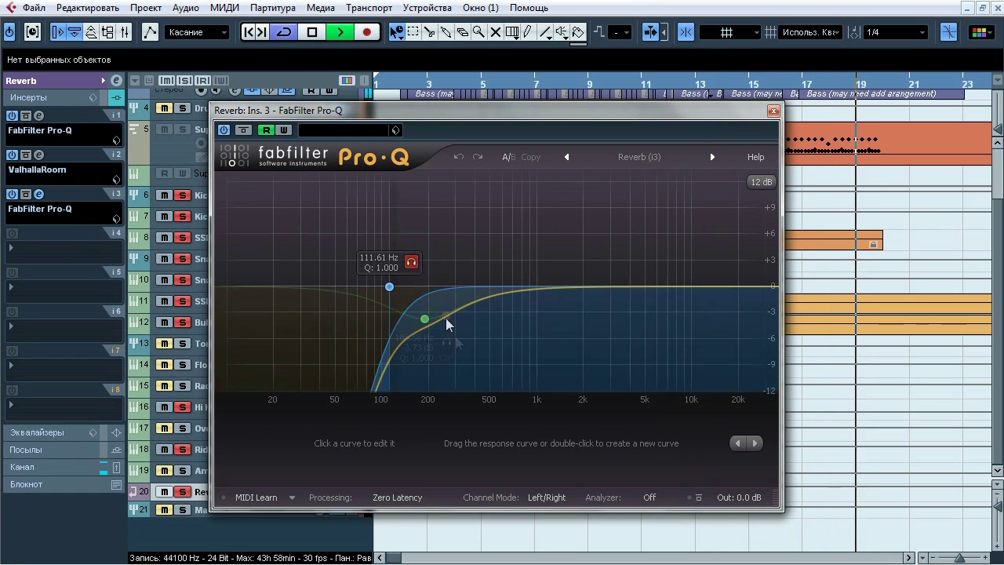
click(446, 341)
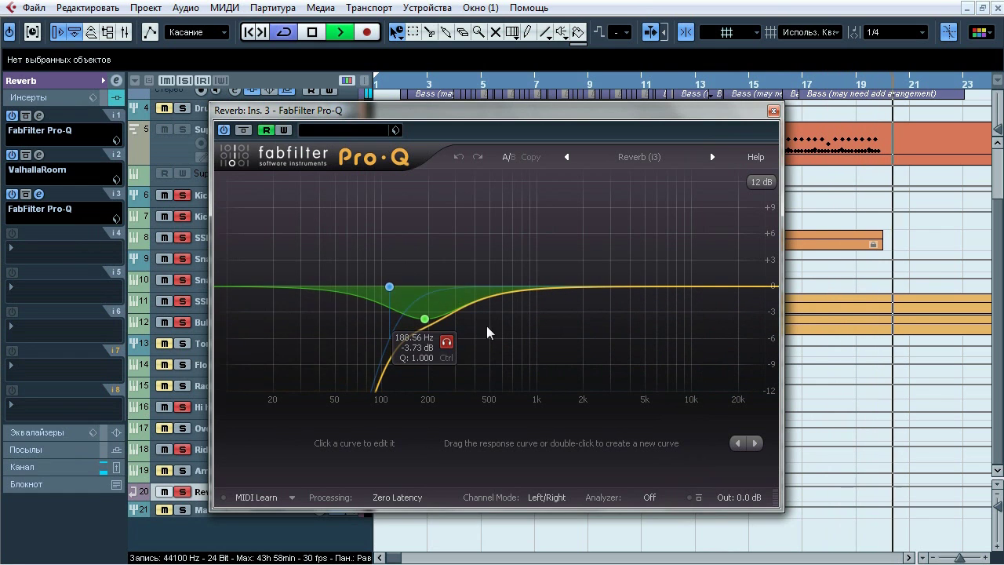
key(space)
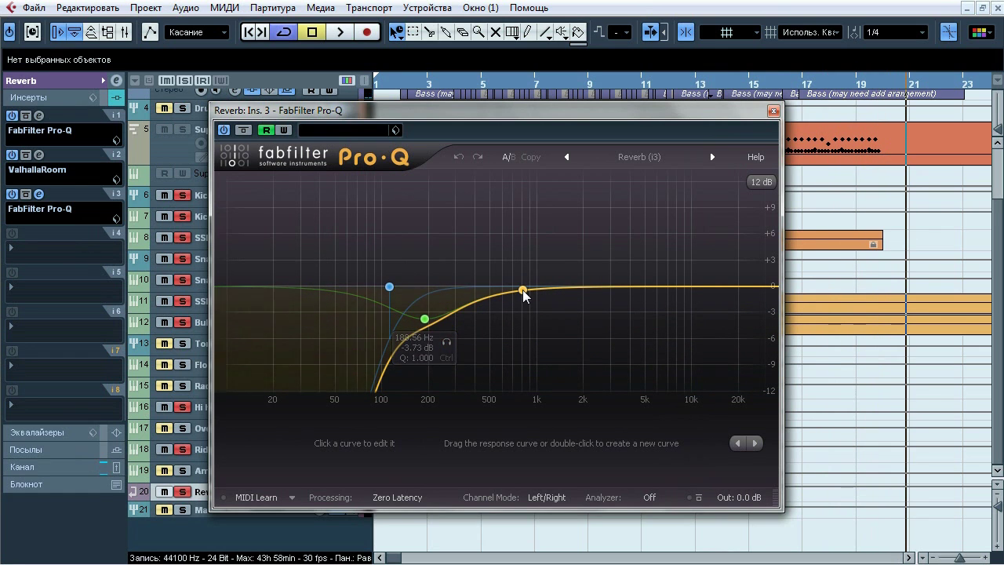
click(773, 111)
Step: Route the Reverb channel's output back to Master buss
click(76, 83)
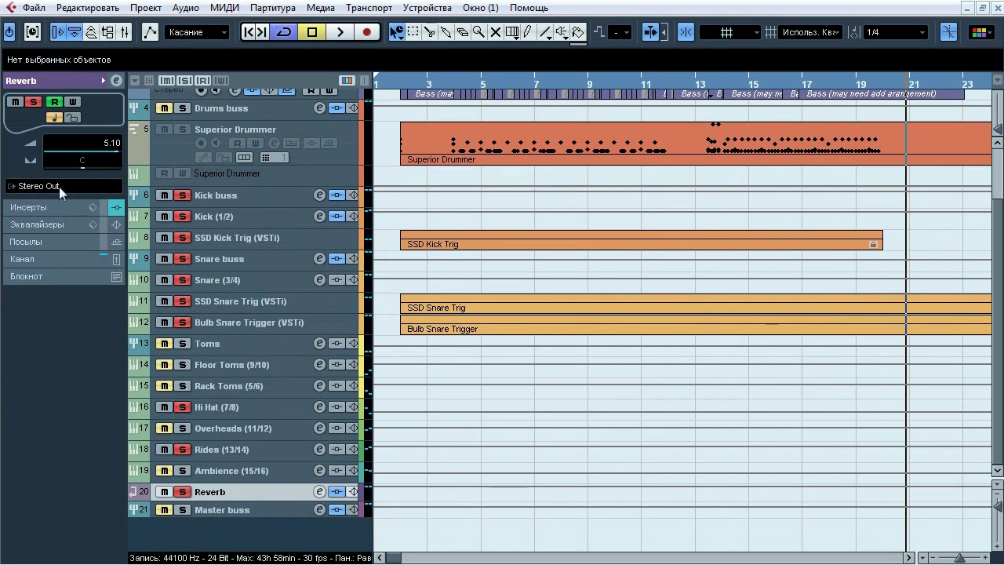
click(60, 189)
mouse_move(75, 285)
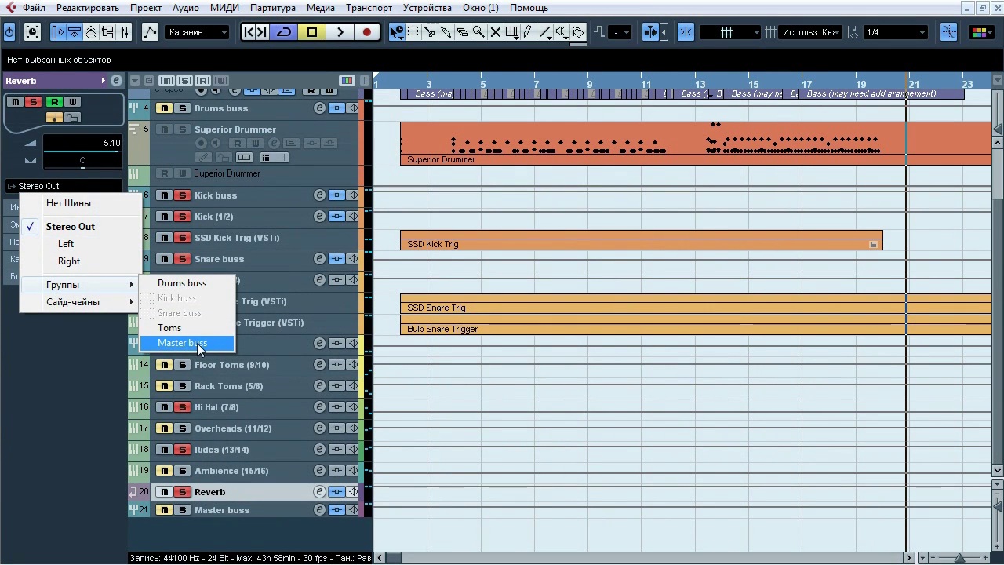
click(182, 342)
Step: Clear all solo states in the project and open the mixer to view the channels
click(185, 82)
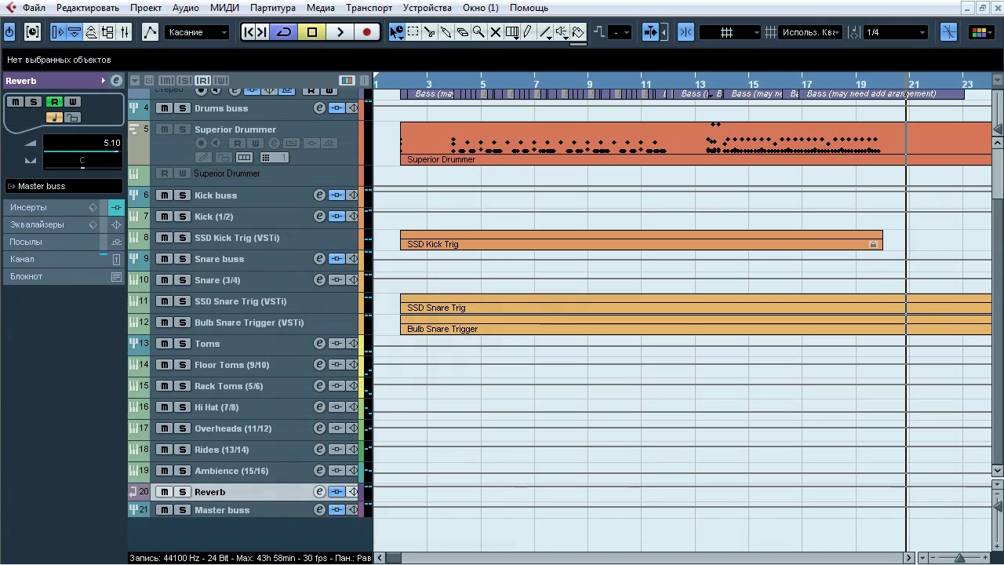
key(F3)
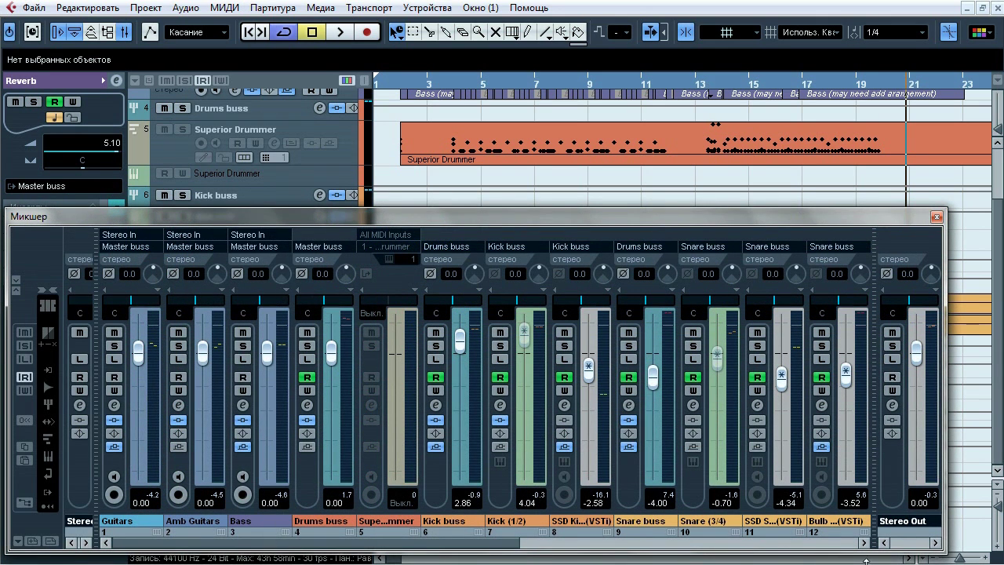
drag(864, 542, 864, 542)
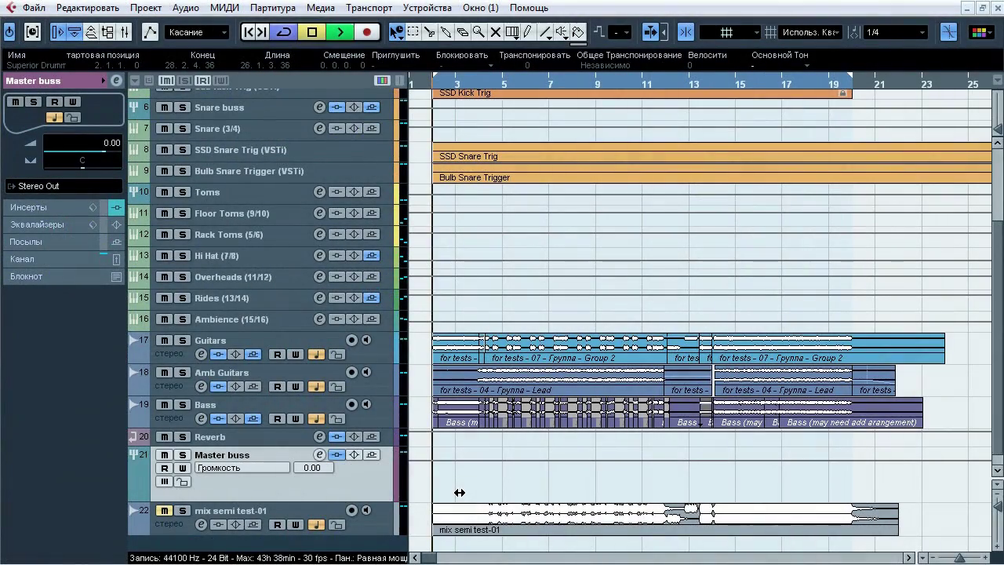
Step: Play the full mix, compare the Master buss inserts active and bypassed, and stop playback with them bypassed
key(space)
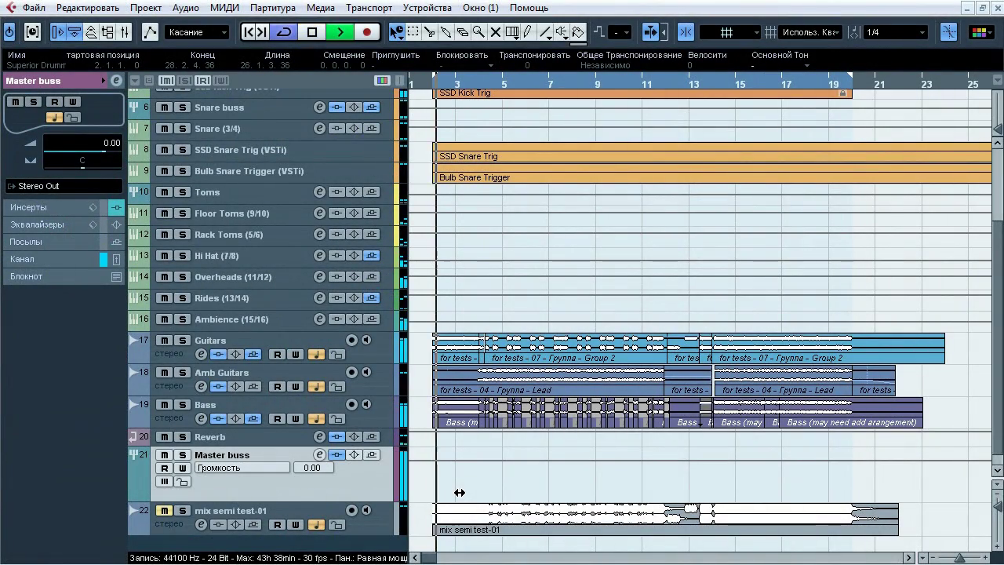
click(337, 455)
click(337, 458)
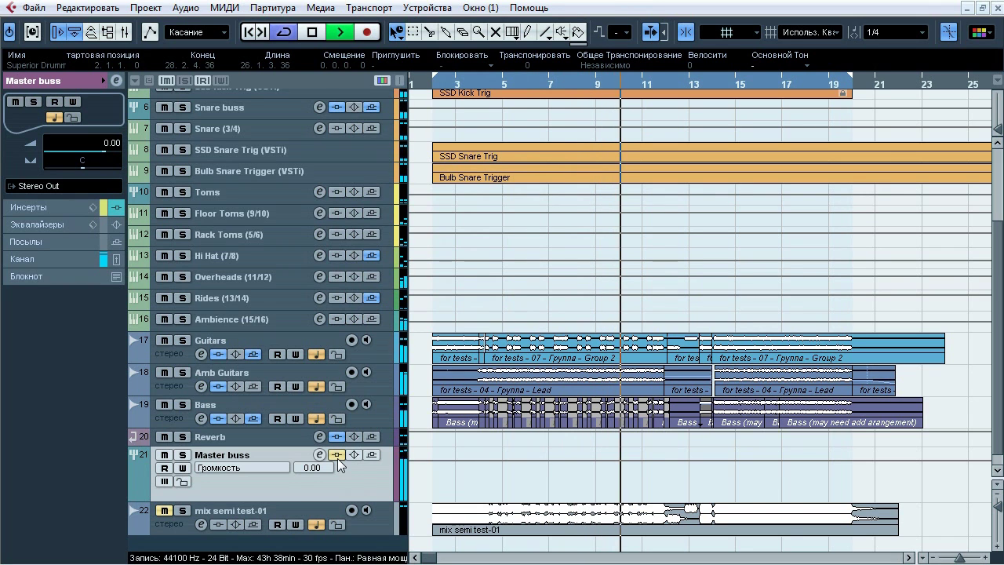
click(337, 458)
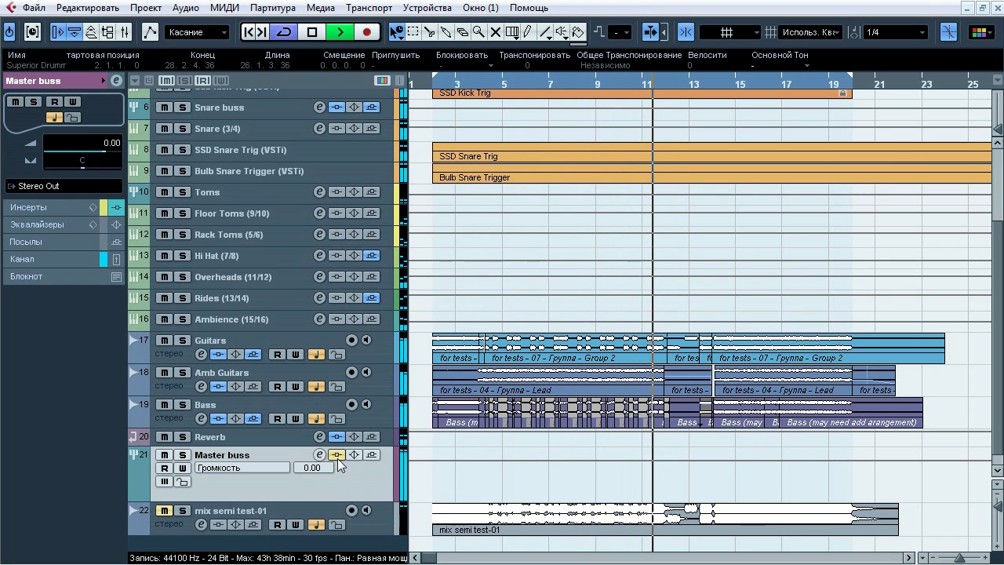
click(338, 456)
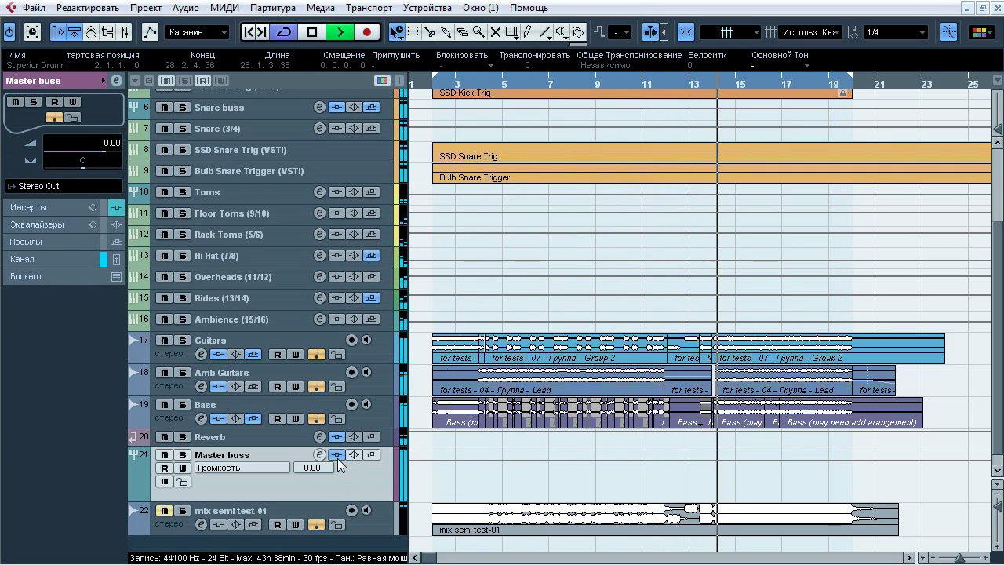
click(338, 459)
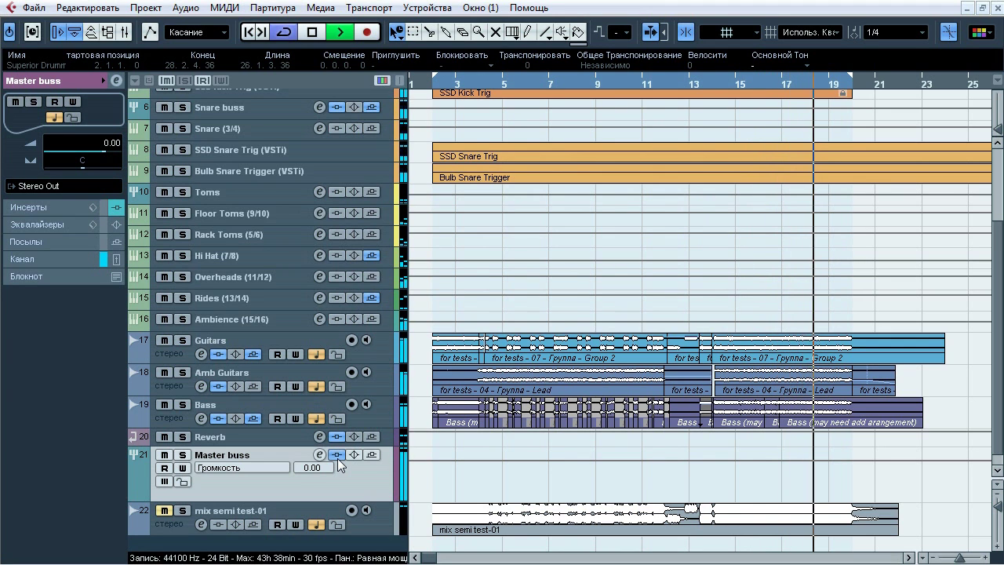
click(338, 460)
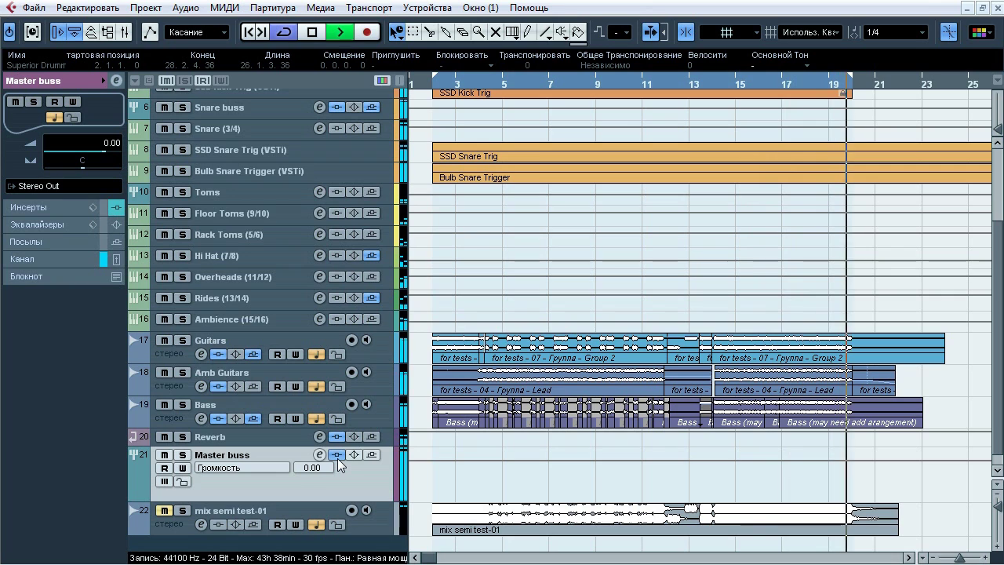
key(space)
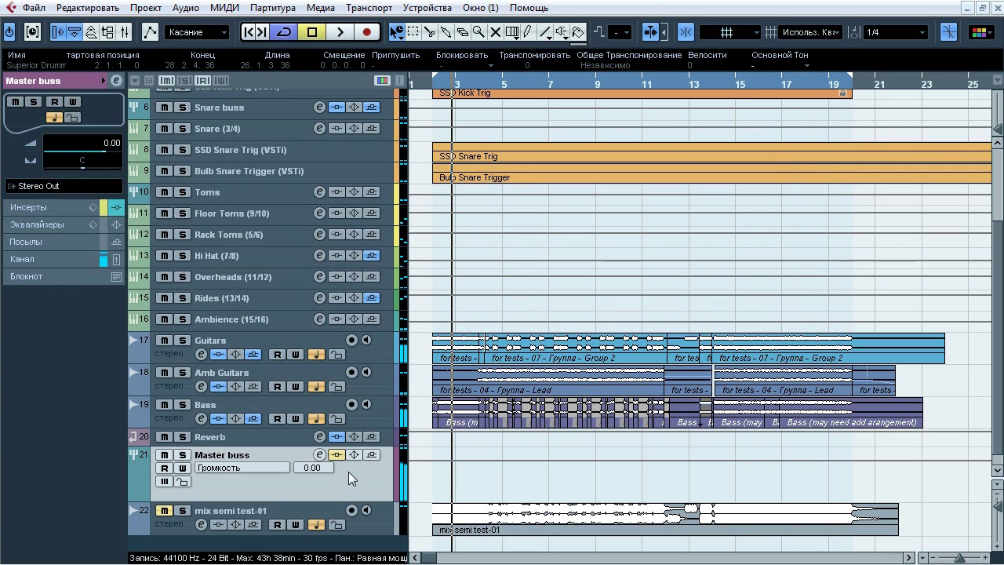
Step: Open iZotope Ozone 5 Imager on the first Master buss insert and compare it bypassed and active during playback
click(63, 208)
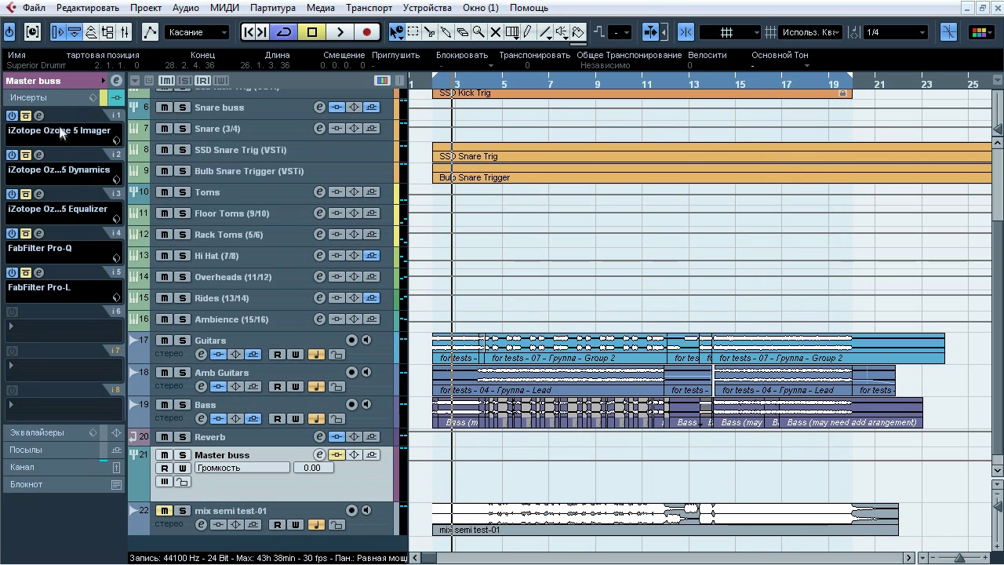
click(39, 116)
drag(351, 110, 340, 46)
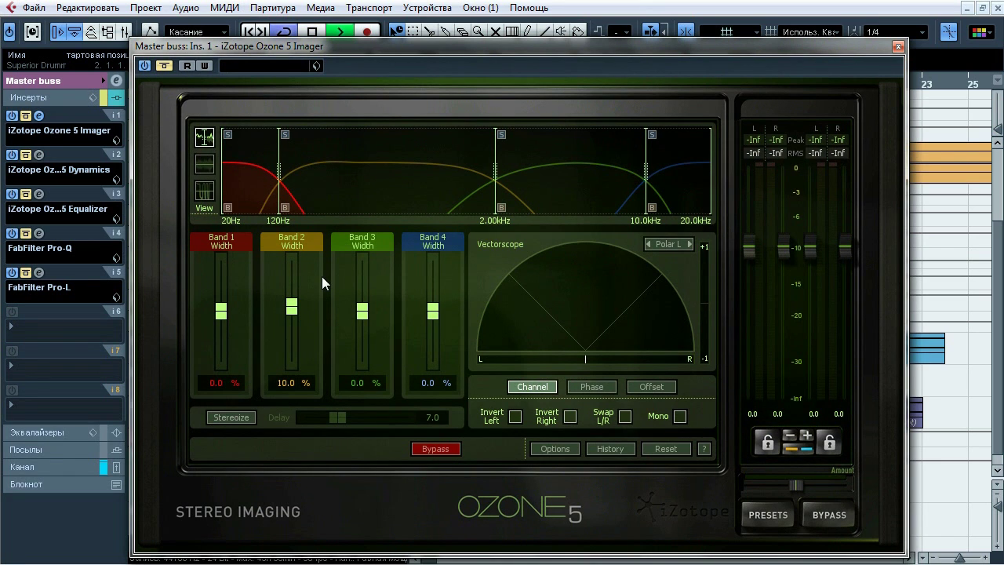
click(170, 68)
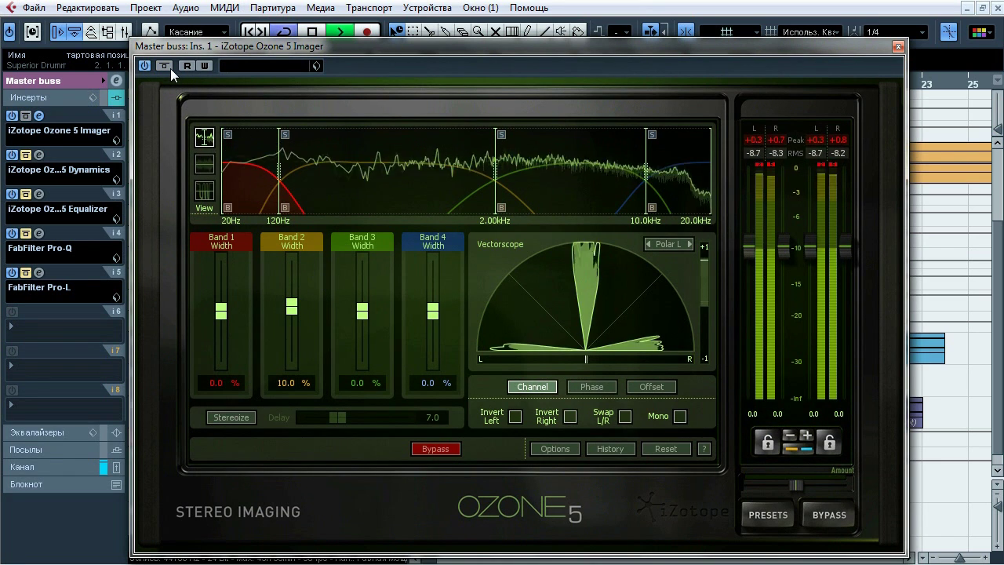
click(164, 65)
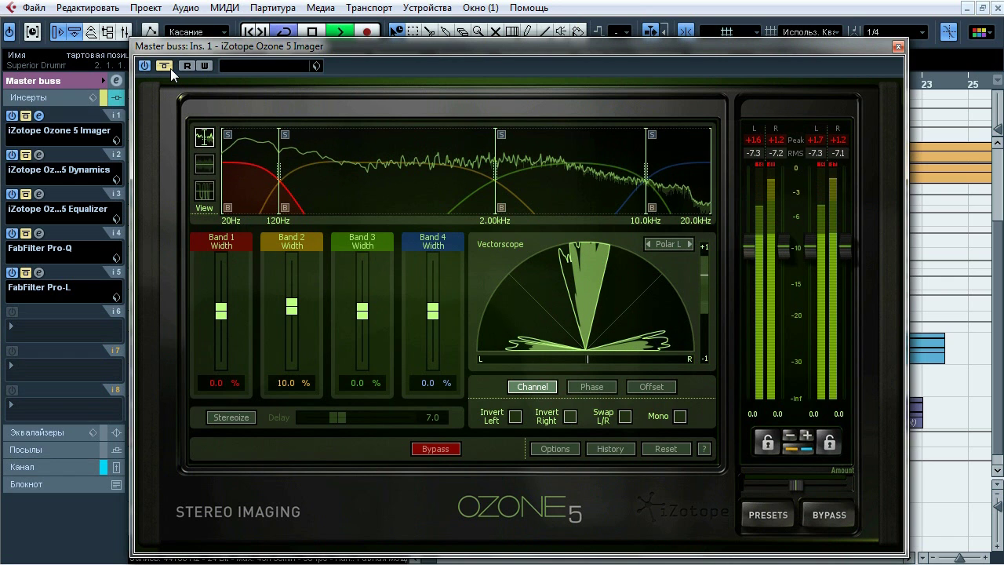
click(170, 68)
Step: Show the Master buss fader at -4.45, compare the Imager bypassed and active again, and stop playback
click(54, 467)
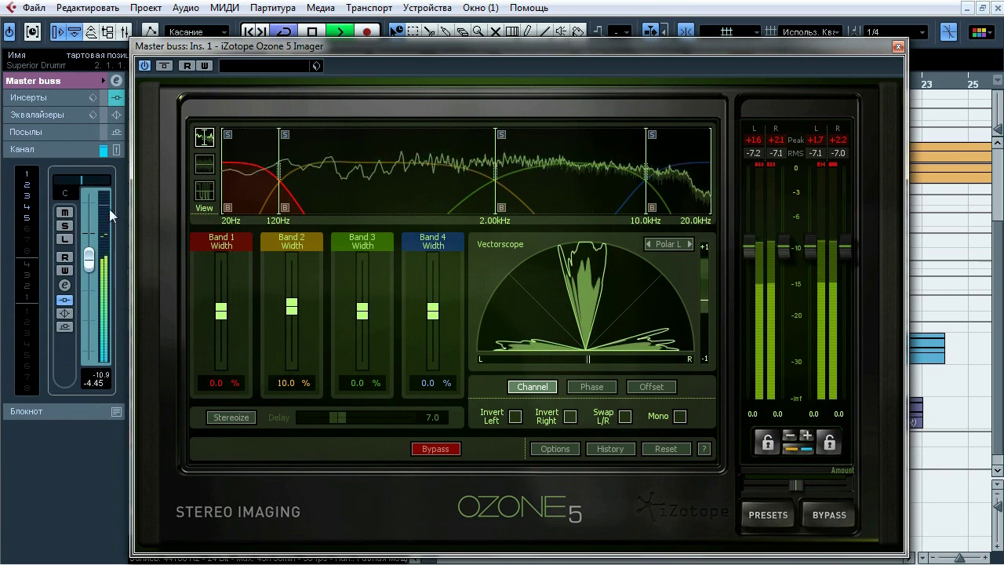
click(166, 66)
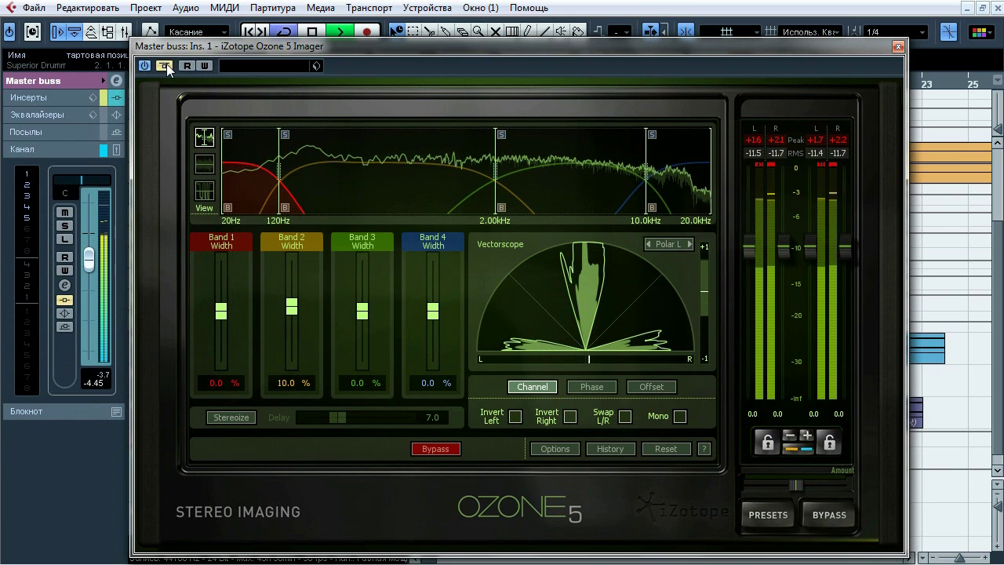
click(166, 65)
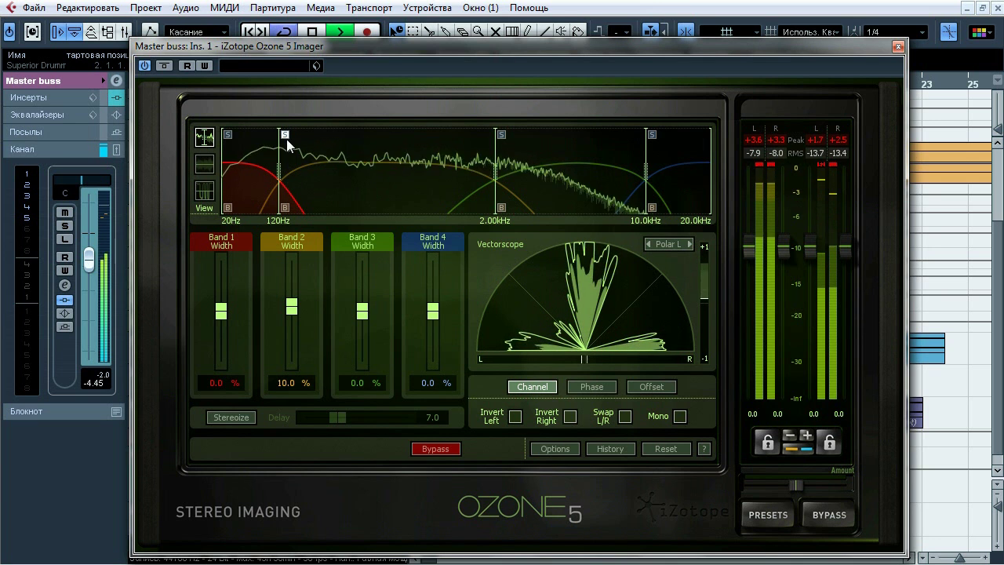
key(space)
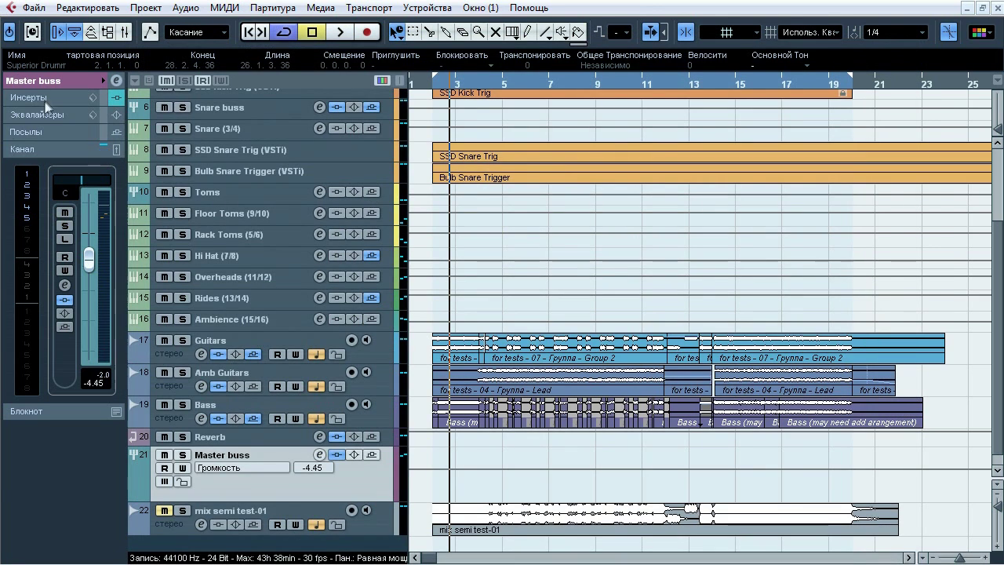
Step: Open iZotope Ozone 5 Dynamics on the second Master buss insert, take it out of bypass and show band 1
click(45, 103)
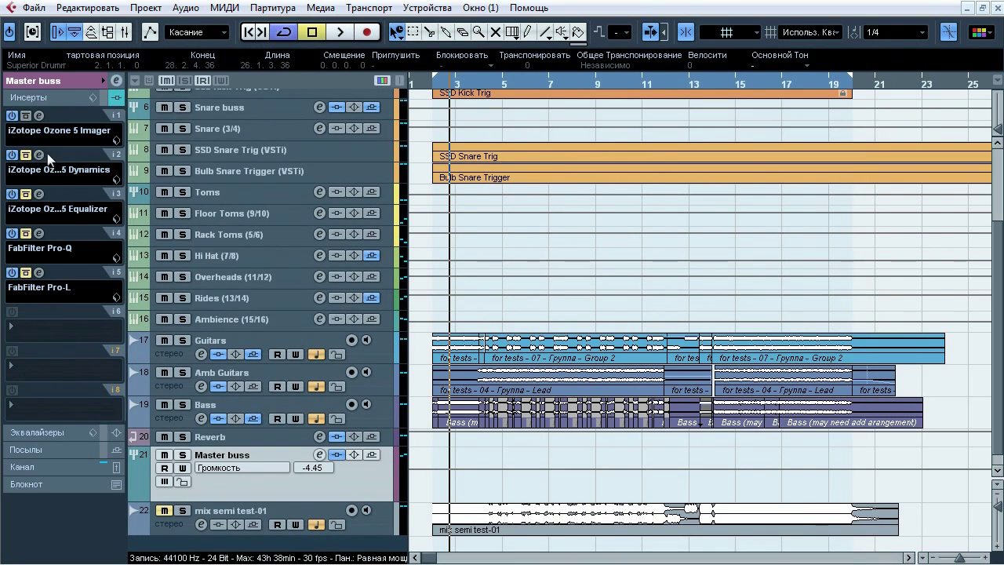
click(41, 156)
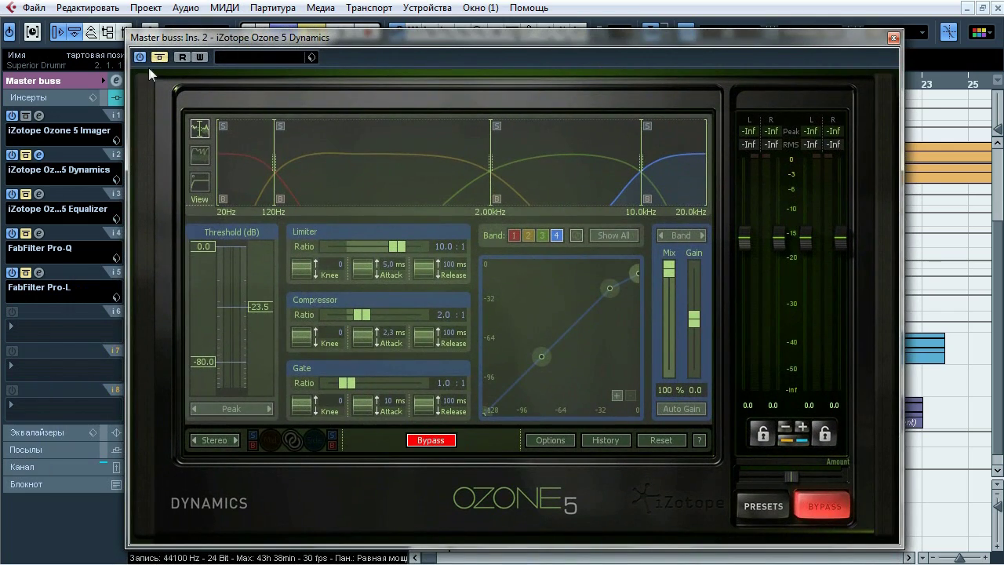
click(161, 56)
click(242, 177)
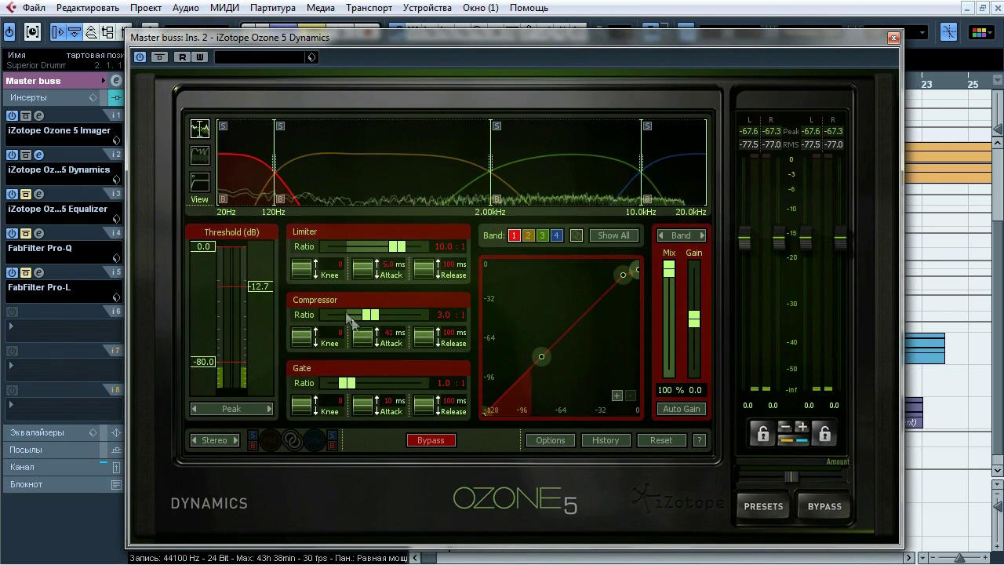
Step: Review the threshold, limiter, compressor and gate settings of bands 2, 3 and 4 in the Ozone 5 Dynamics insert
click(384, 174)
click(534, 176)
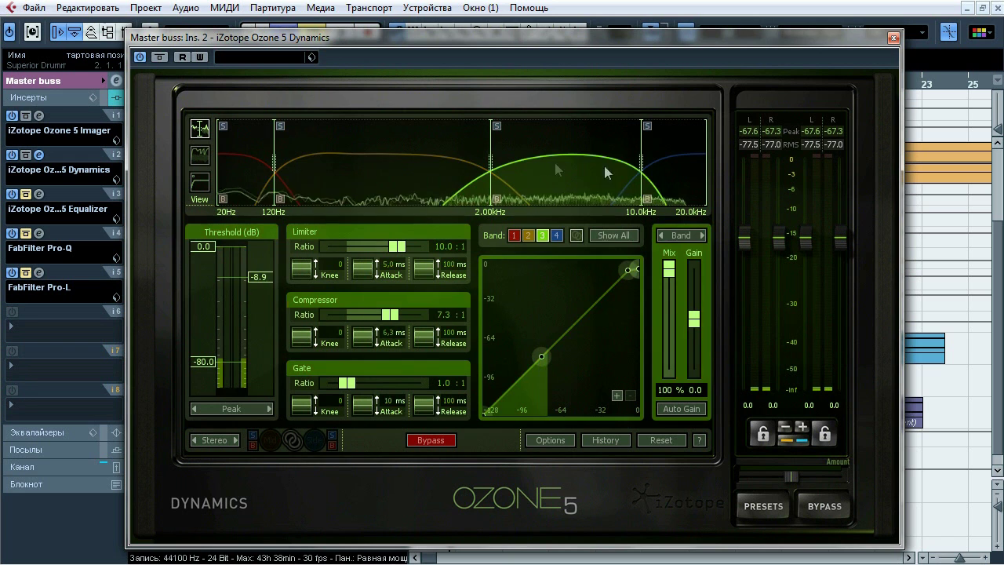
click(668, 168)
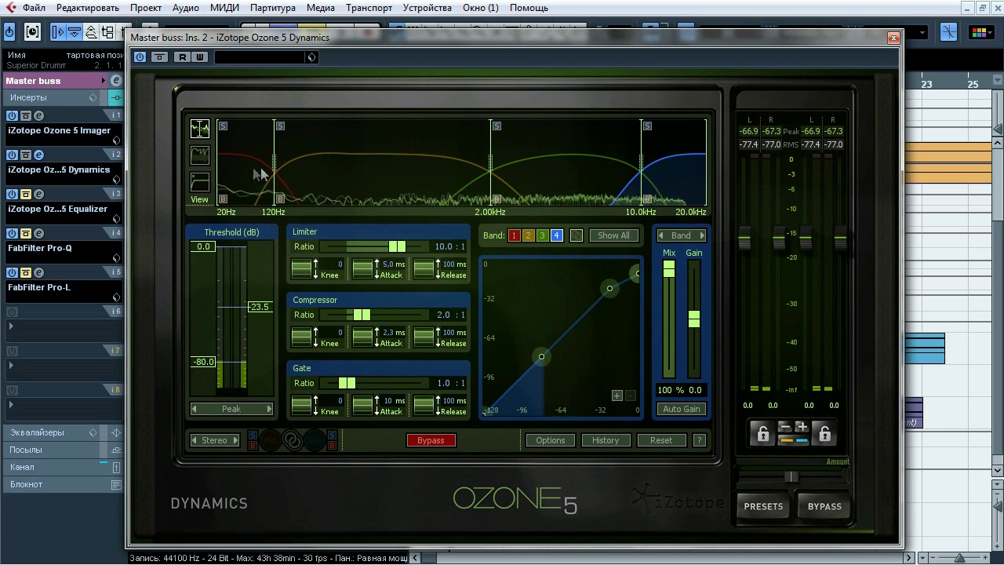
click(310, 185)
click(358, 185)
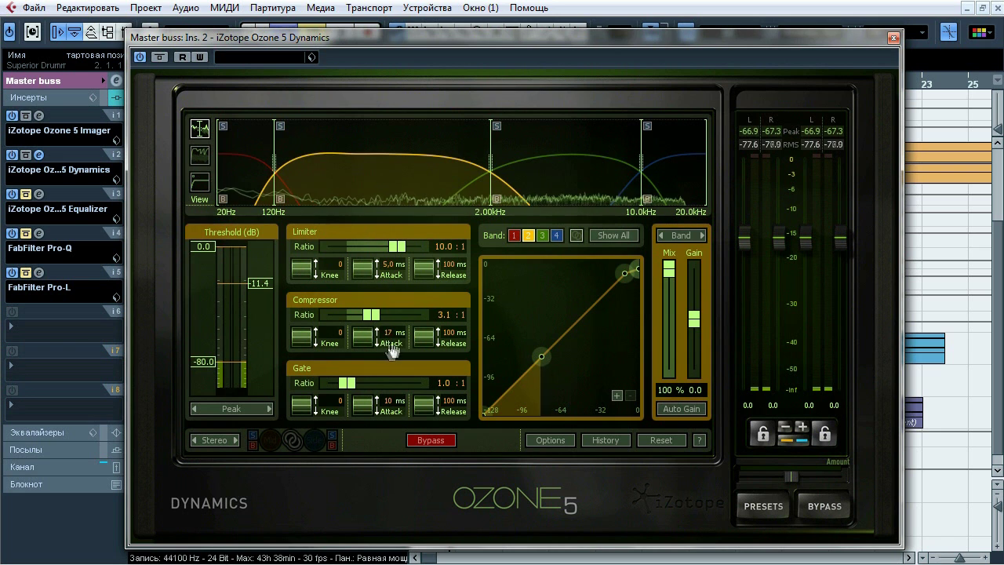
click(542, 182)
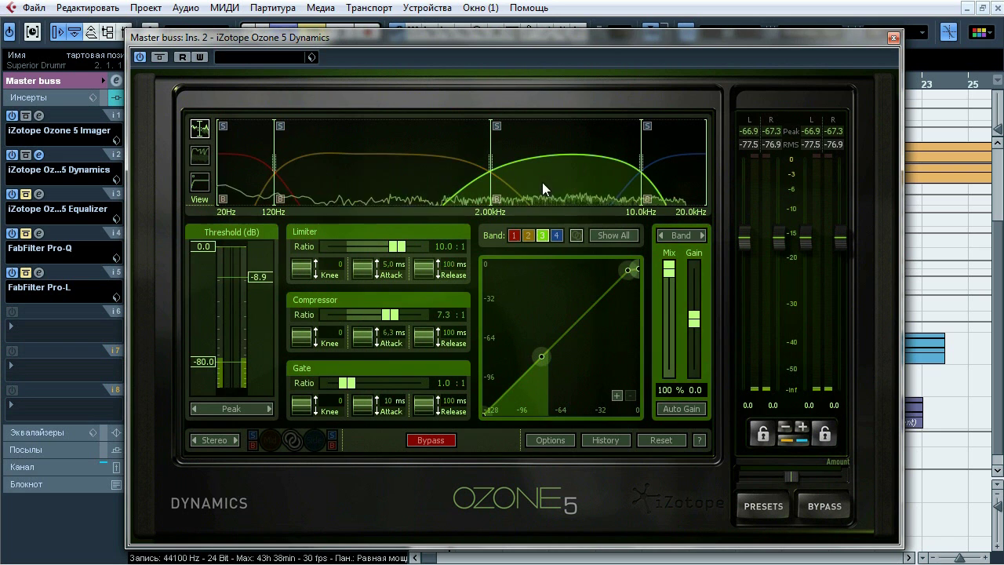
click(668, 181)
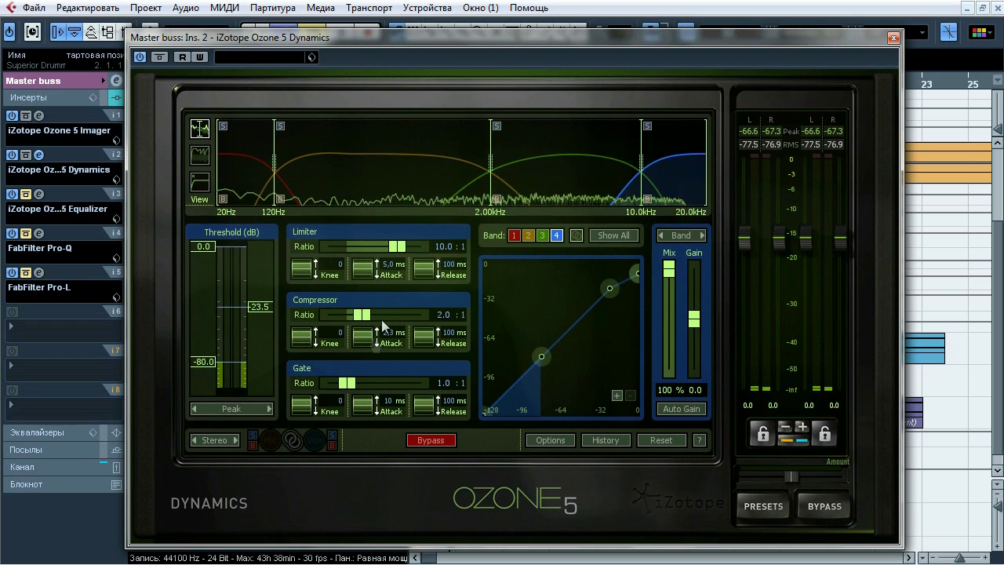
Step: Compare the Master buss Dynamics insert bypassed and active during playback, leaving it active
click(159, 60)
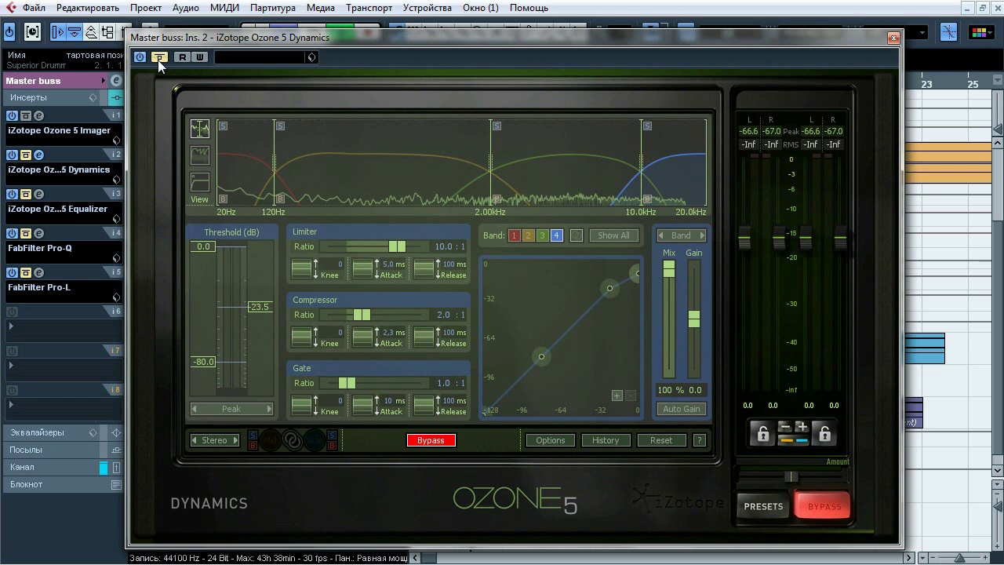
click(158, 59)
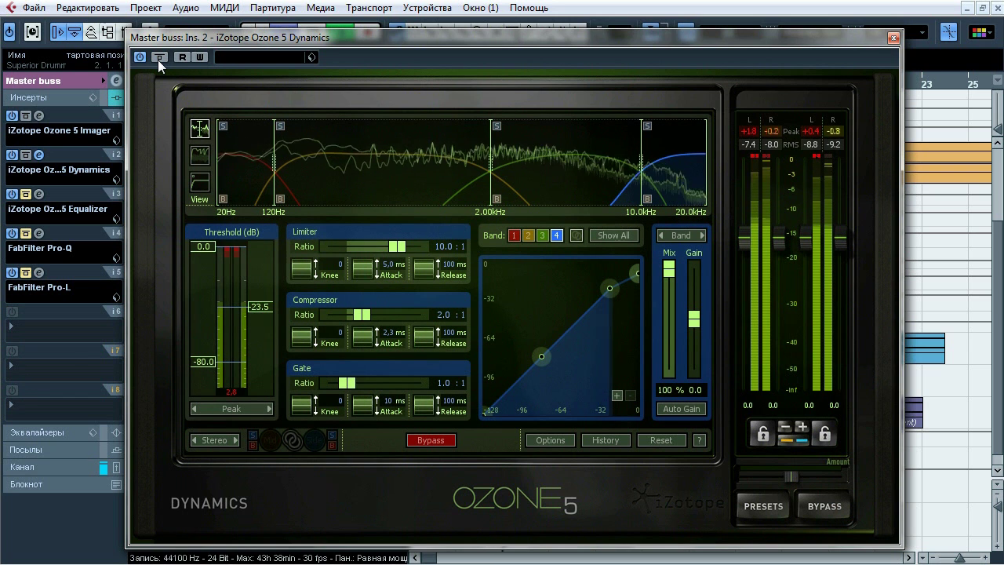
click(158, 59)
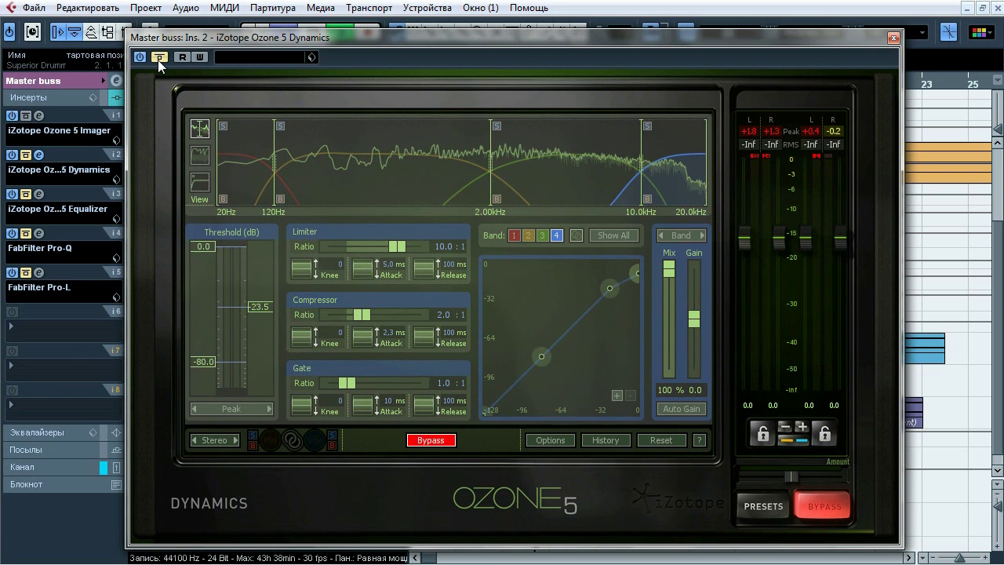
click(158, 59)
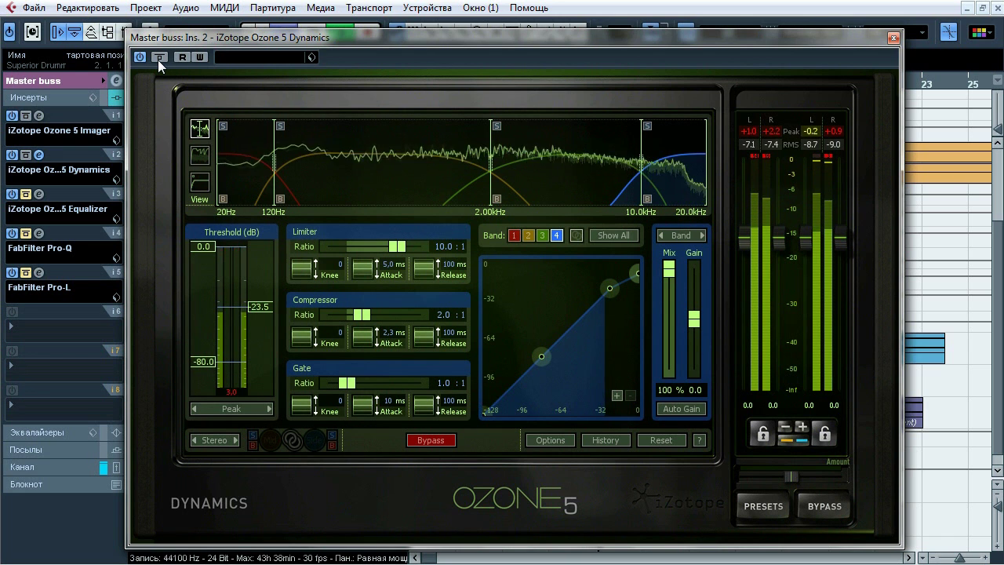
click(158, 59)
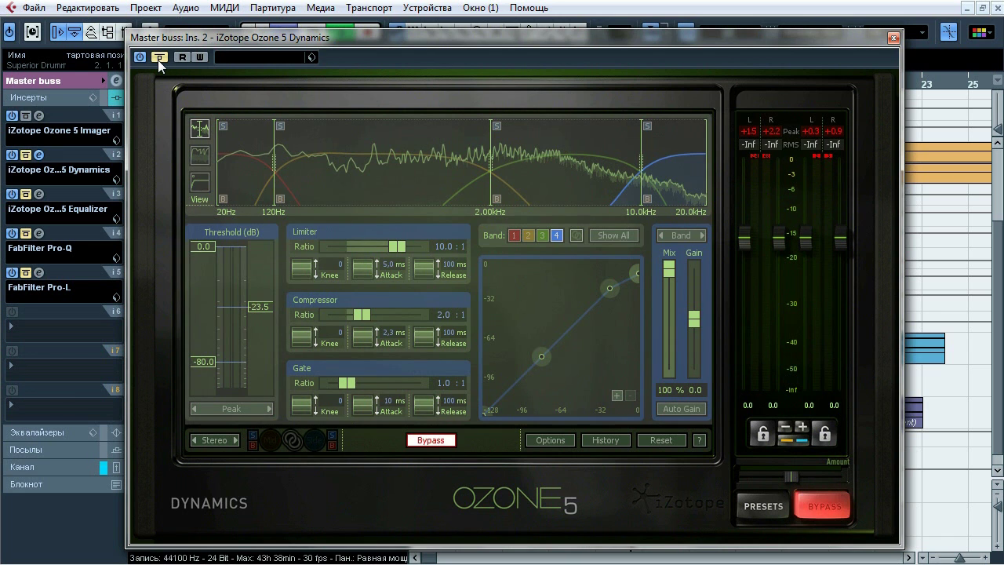
click(158, 60)
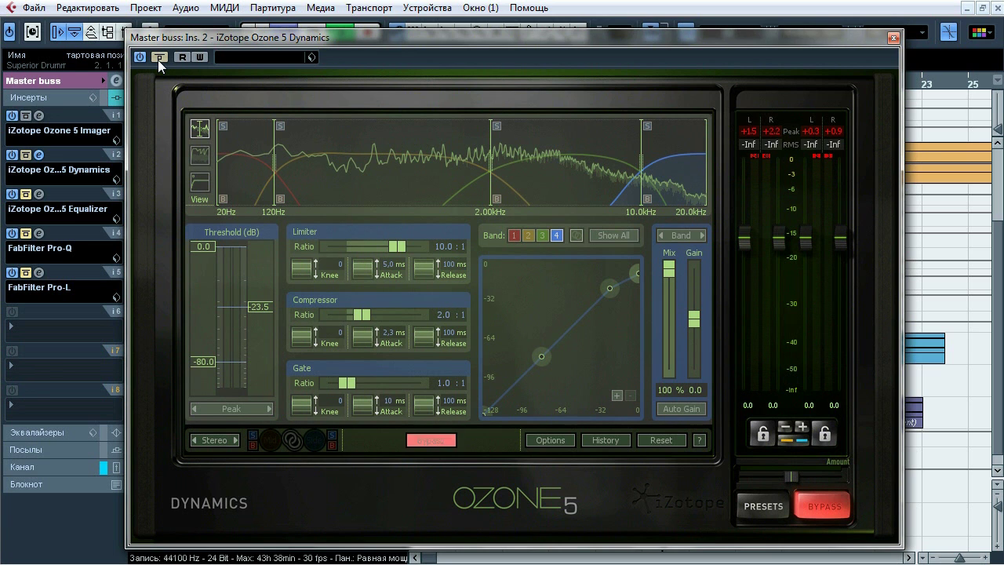
Step: Solo Dynamics bands 1, 2 and 3 one after another during playback and reposition the plug-in window
click(223, 127)
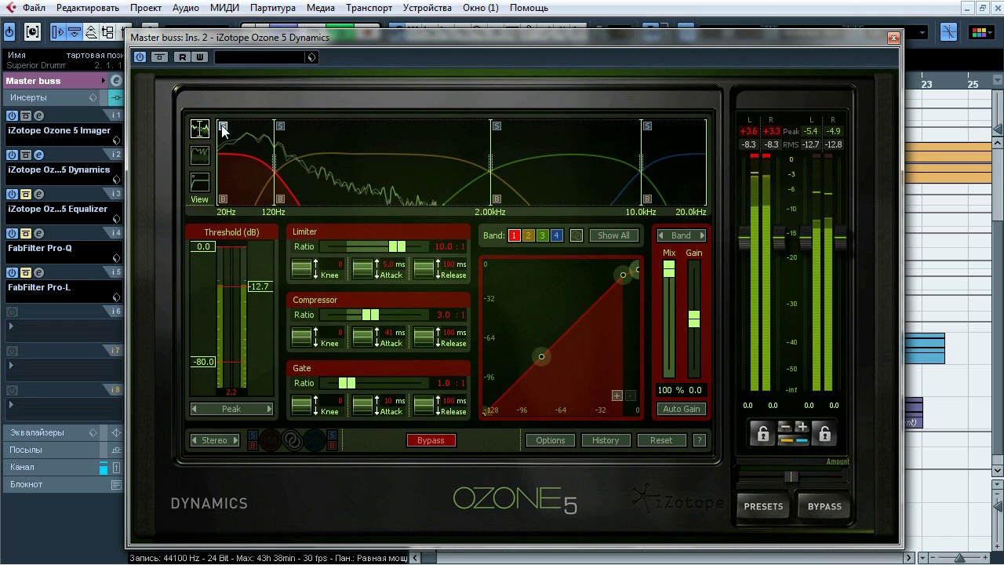
click(330, 190)
click(281, 127)
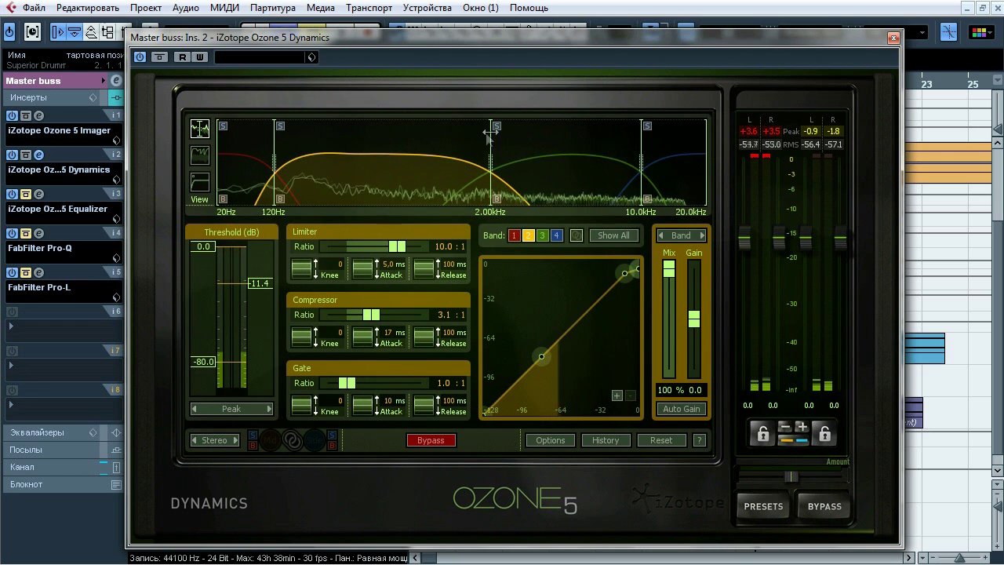
click(522, 167)
key(space)
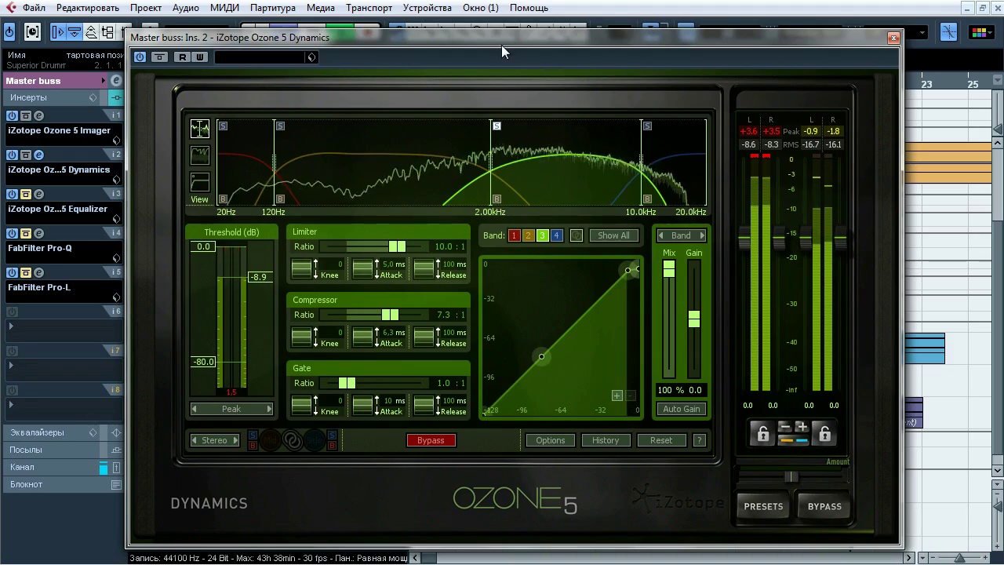
drag(511, 39, 506, 192)
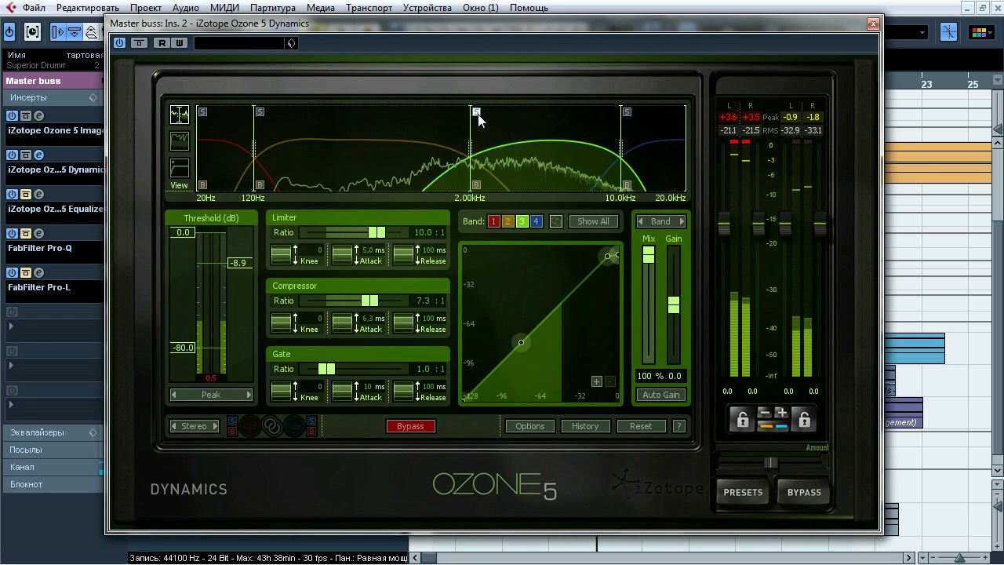
Step: Solo Dynamics band 4, compare it bypassed and active during playback, then unsolo it and close the plug-in window
click(657, 156)
click(627, 112)
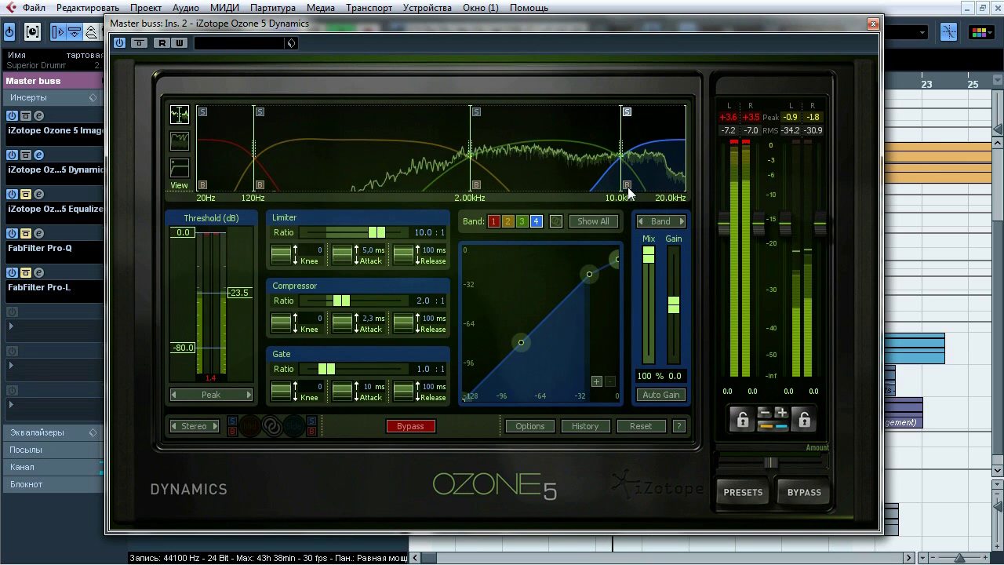
click(628, 186)
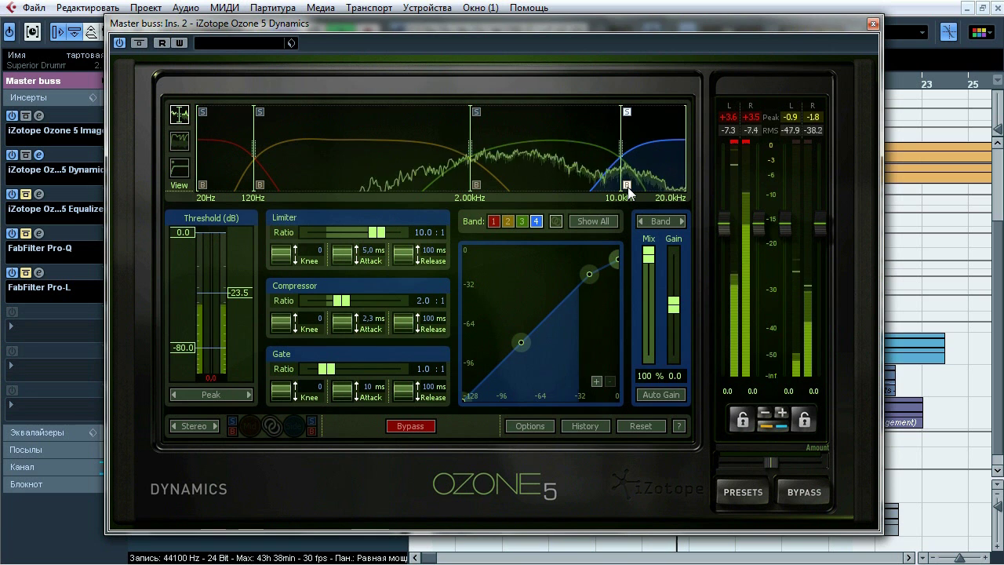
click(628, 186)
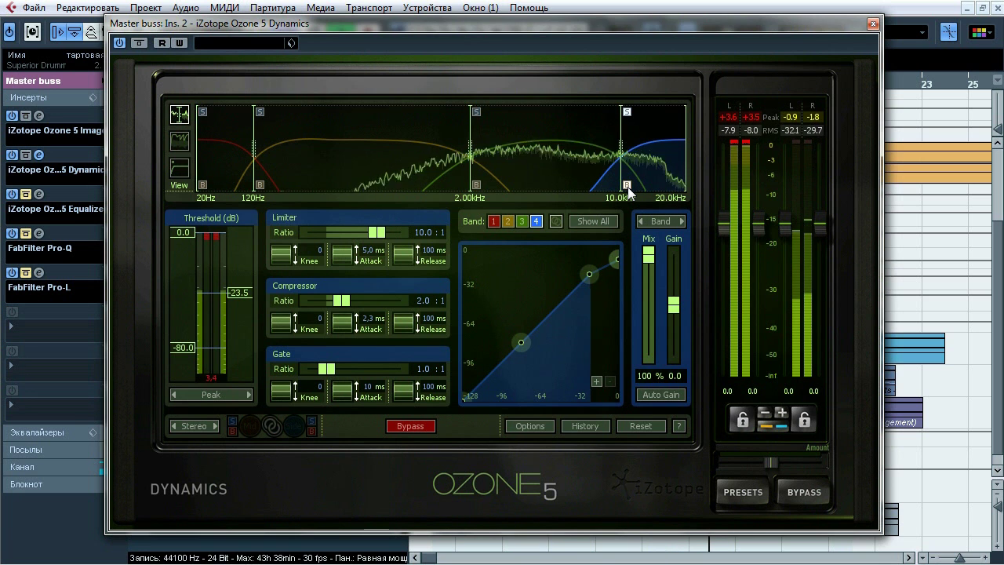
click(627, 186)
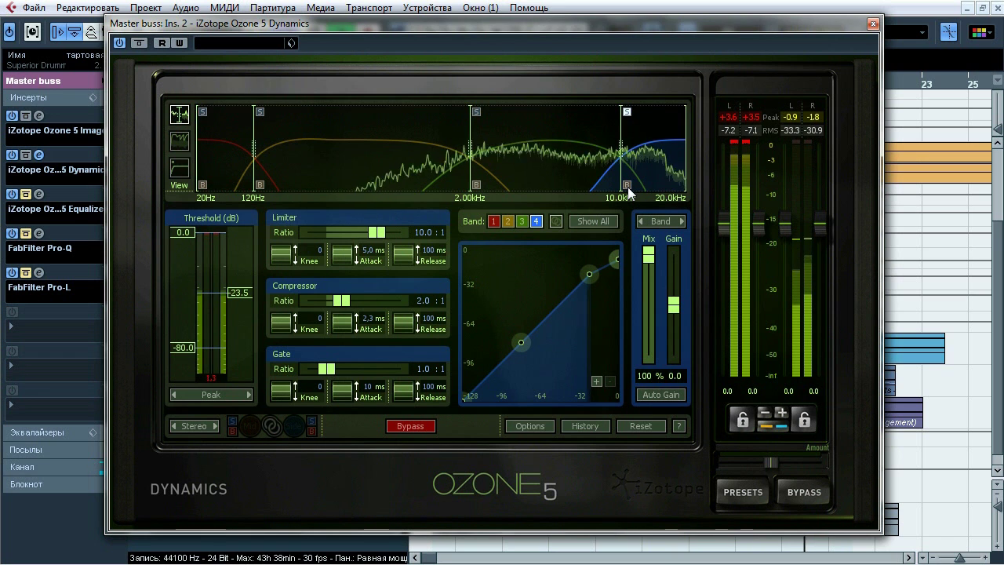
click(628, 112)
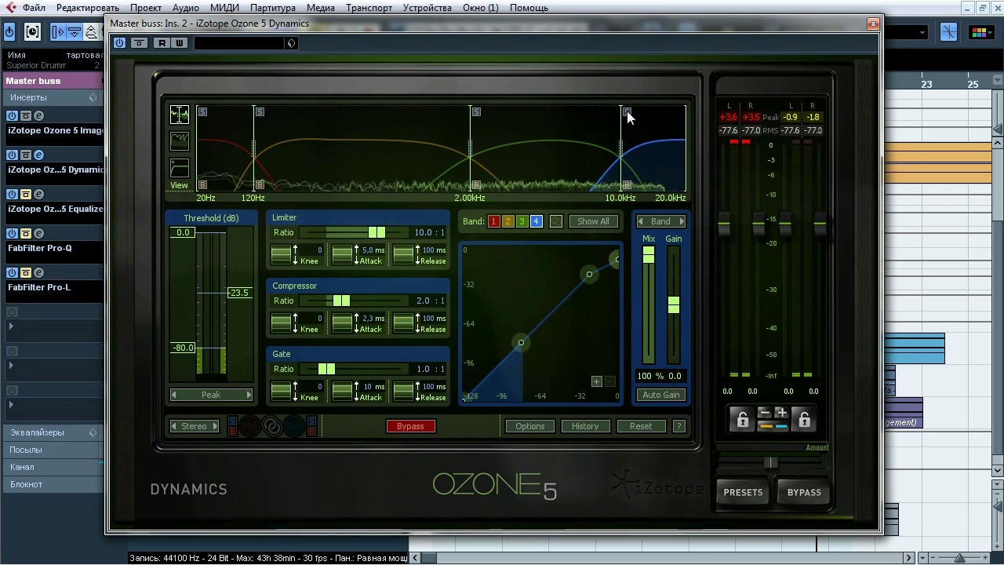
click(872, 24)
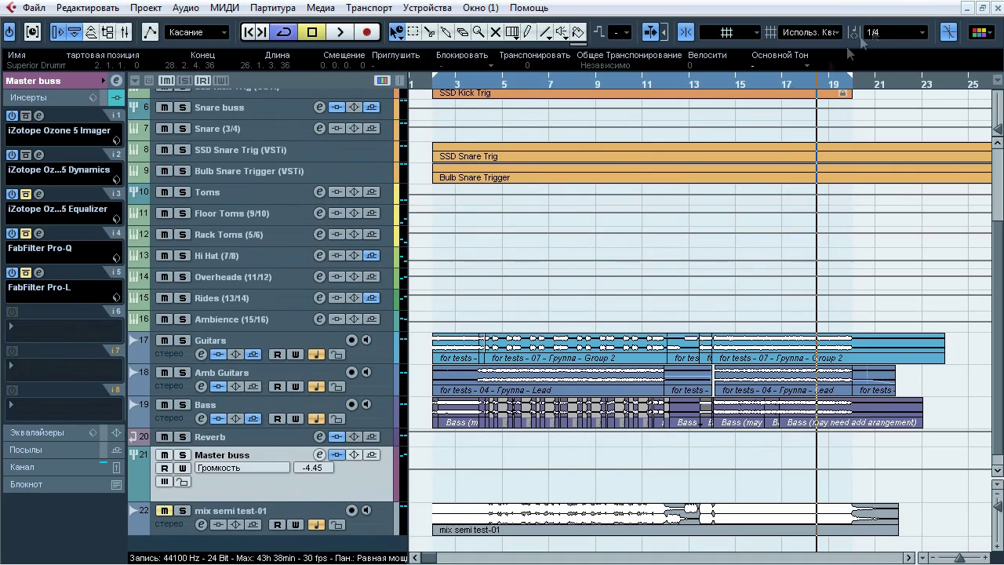
Step: Open iZotope Ozone 5 Equalizer on the third Master buss insert, compare it bypassed and active during playback, and stop with it active
click(39, 195)
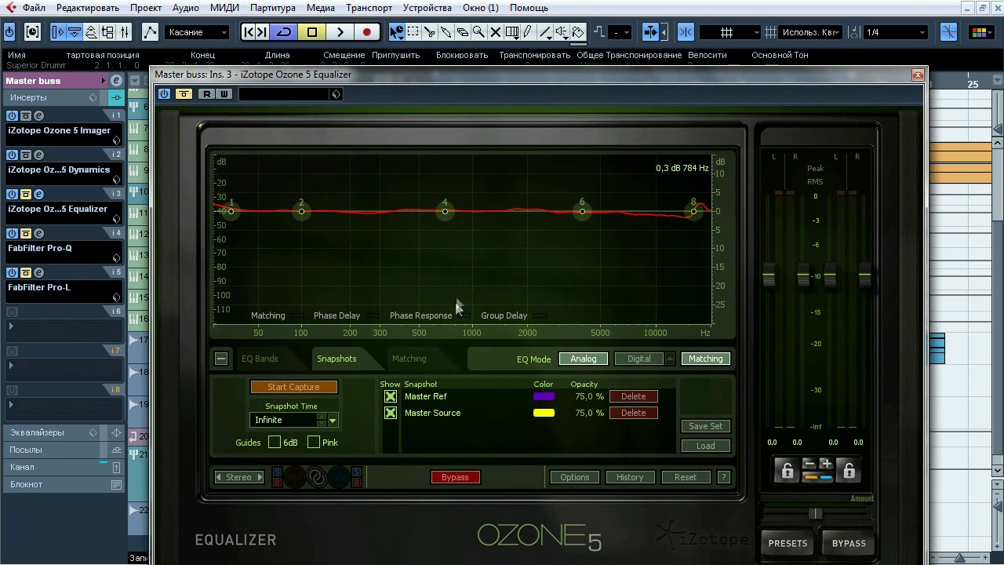
key(space)
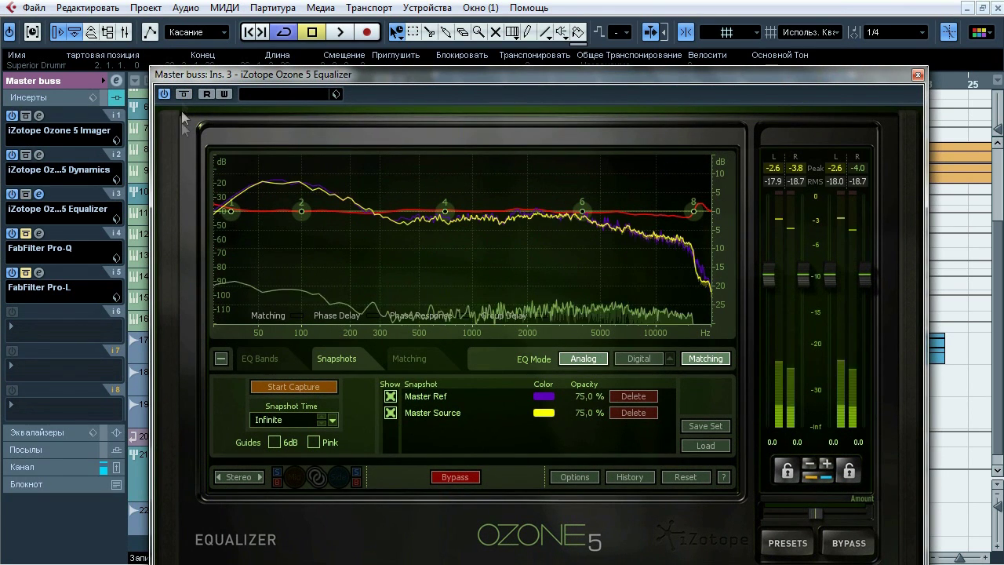
key(space)
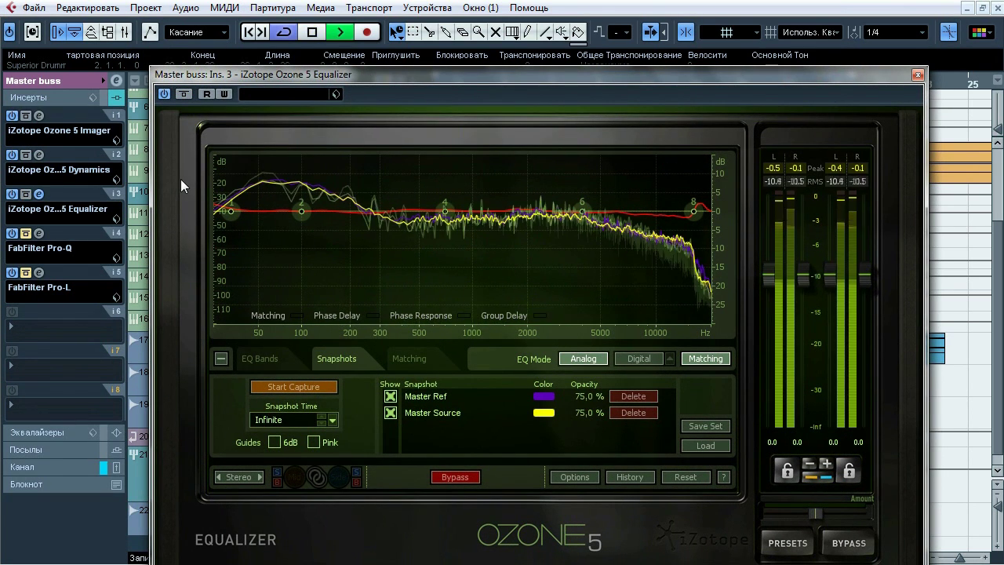
click(184, 95)
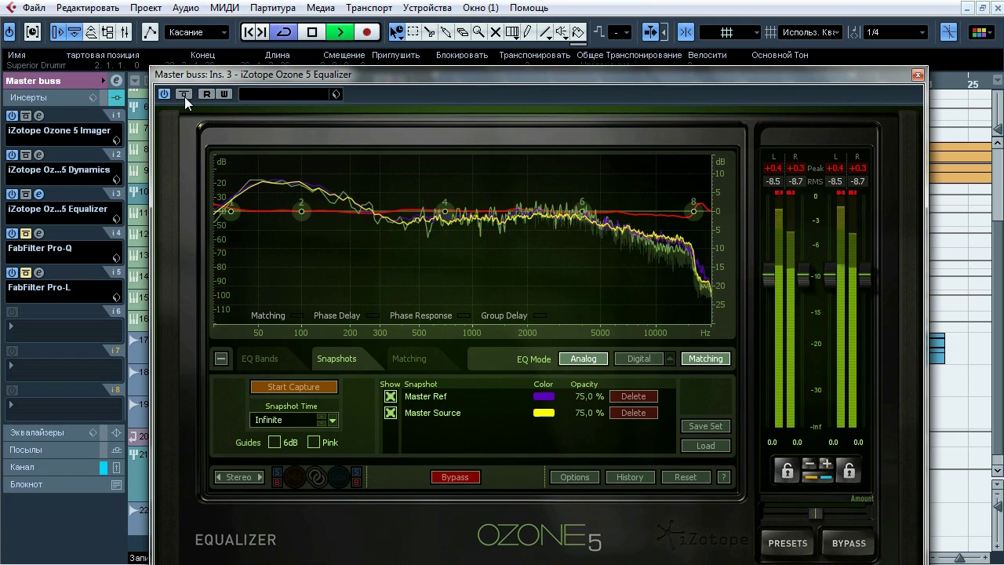
click(184, 95)
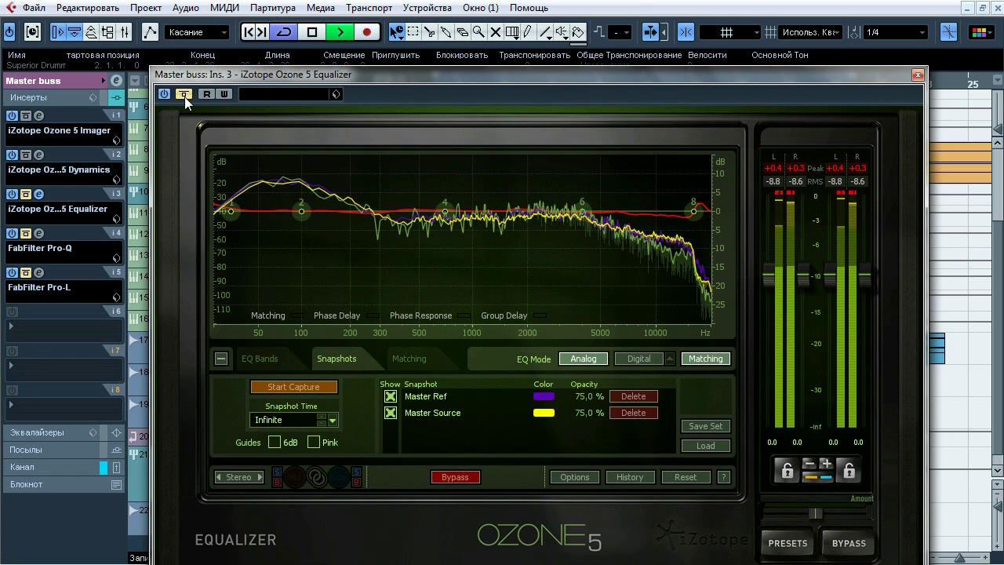
click(184, 95)
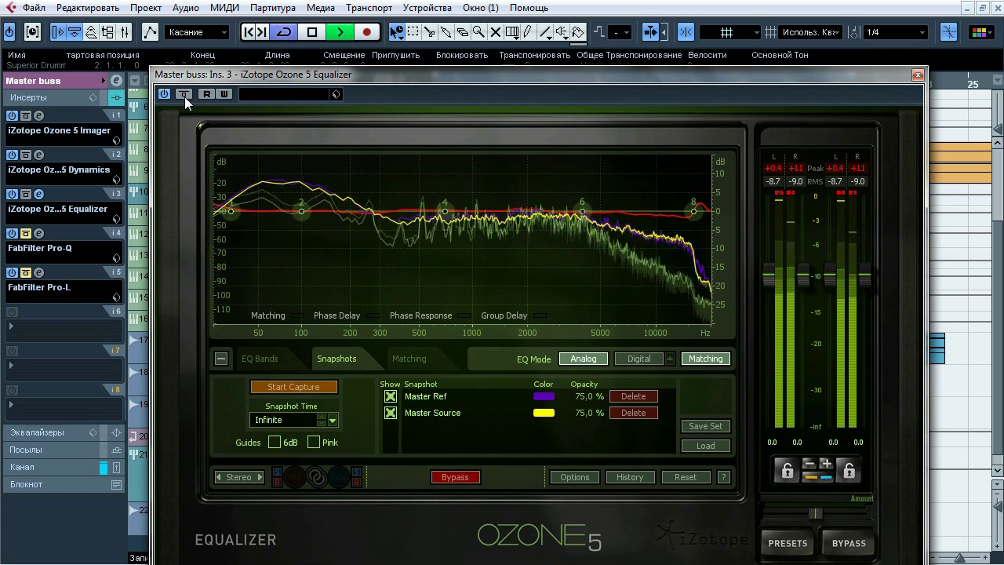
click(184, 95)
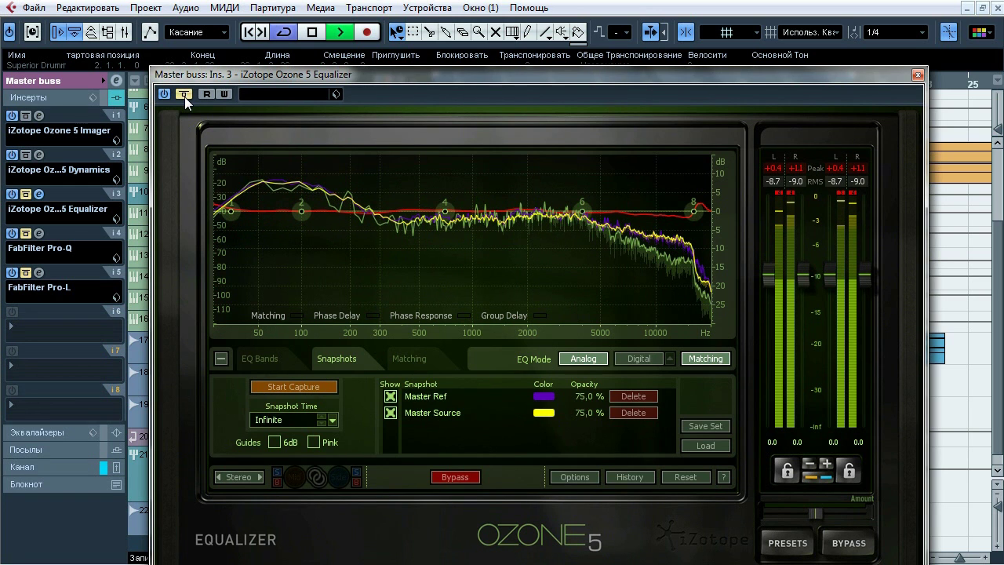
click(185, 97)
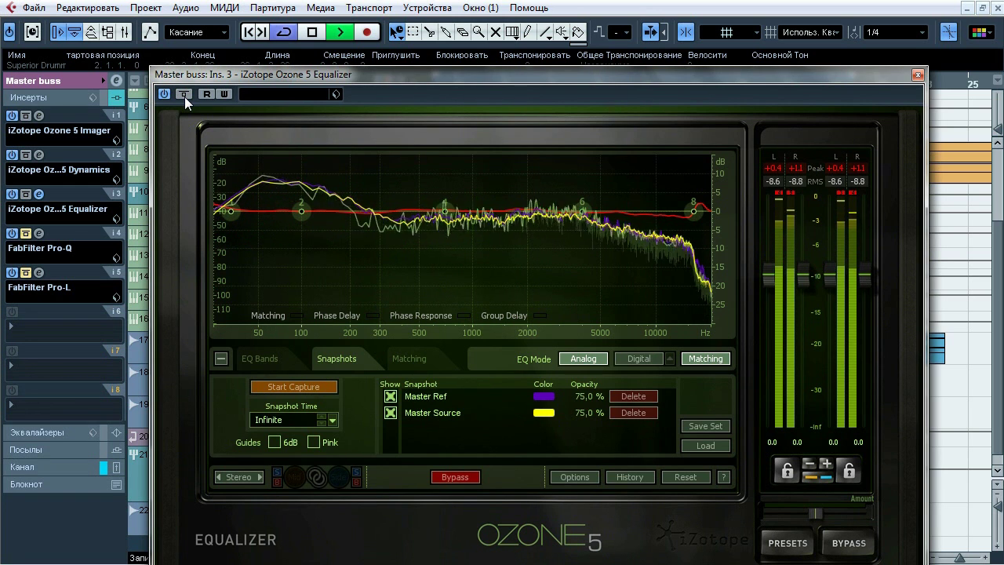
key(space)
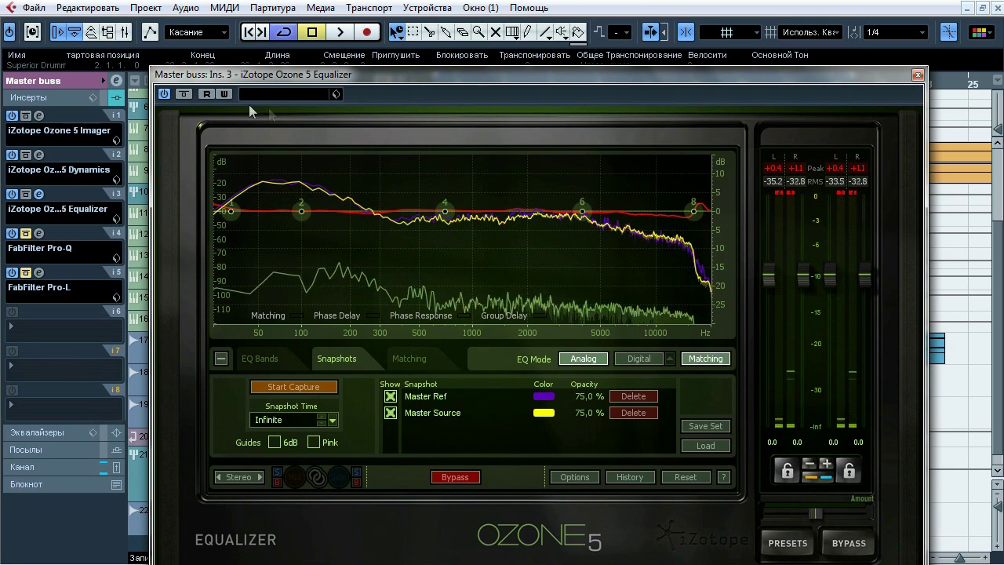
Step: Narrow the Equalizer graph's gain scale to magnify the matching curve, and close the plug-in window
right_click(718, 207)
click(727, 248)
right_click(717, 217)
click(720, 275)
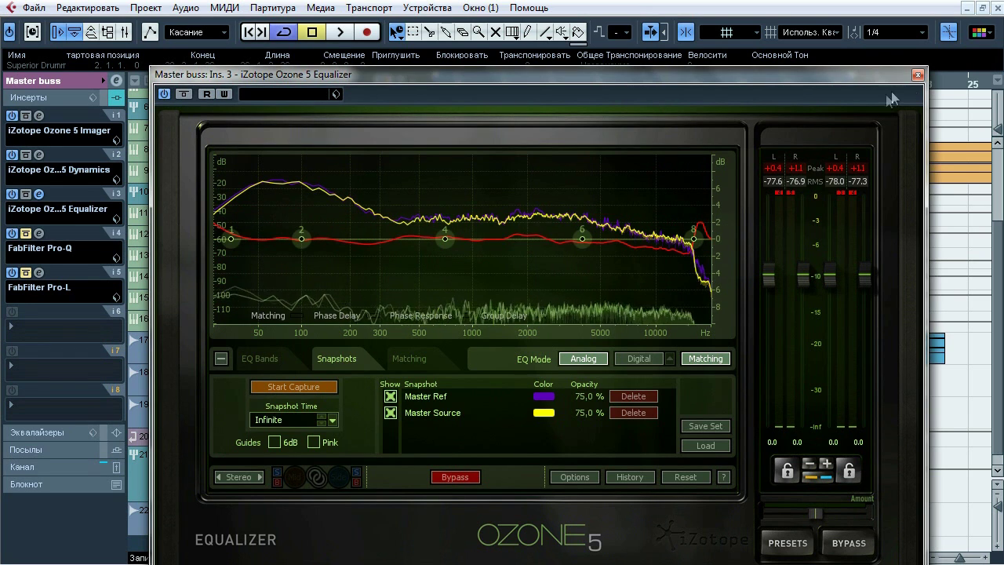
click(917, 76)
Step: Open FabFilter Pro-Q on the fourth Master buss insert and compare it bypassed and active during playback, leaving it active
click(39, 233)
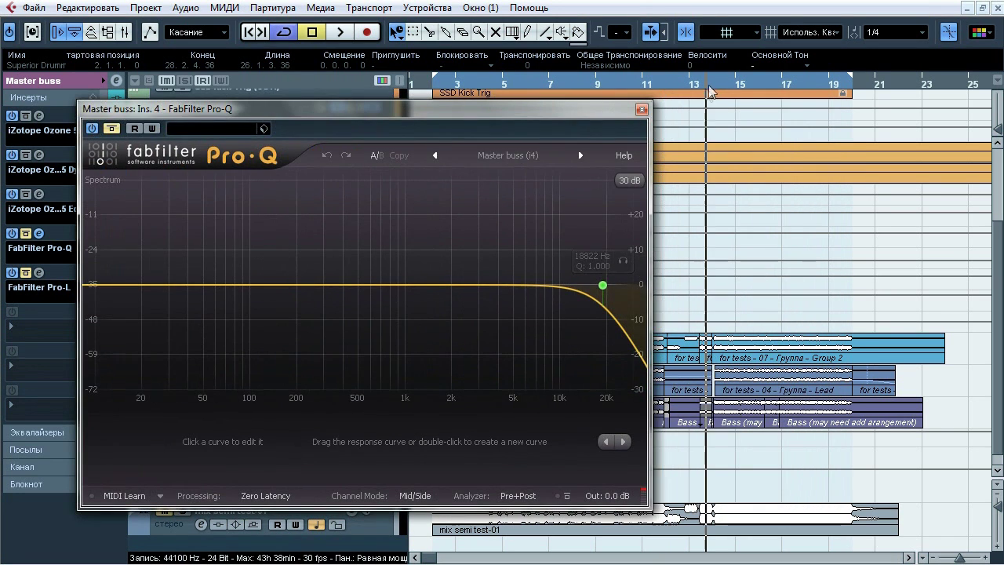
drag(755, 99, 755, 67)
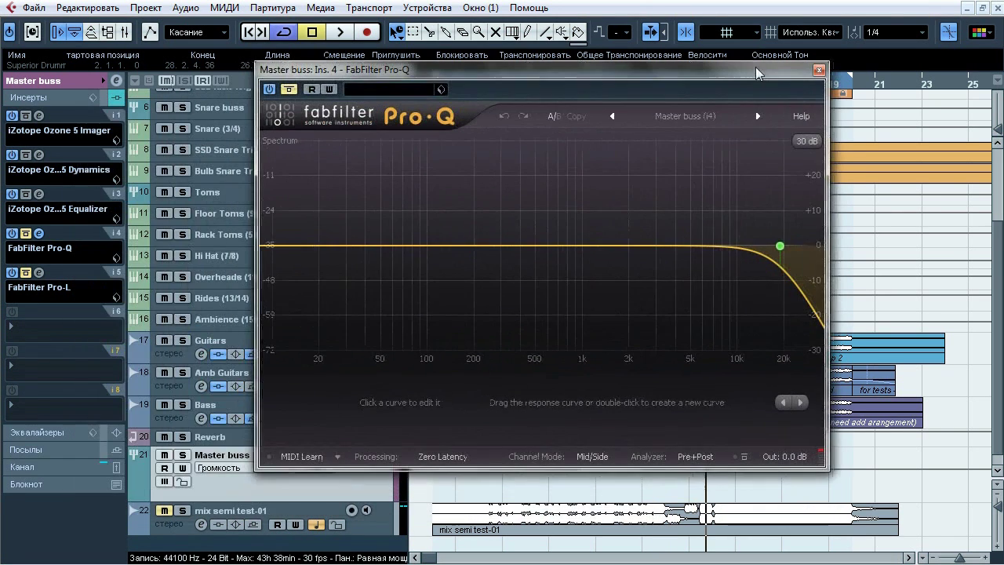
click(288, 91)
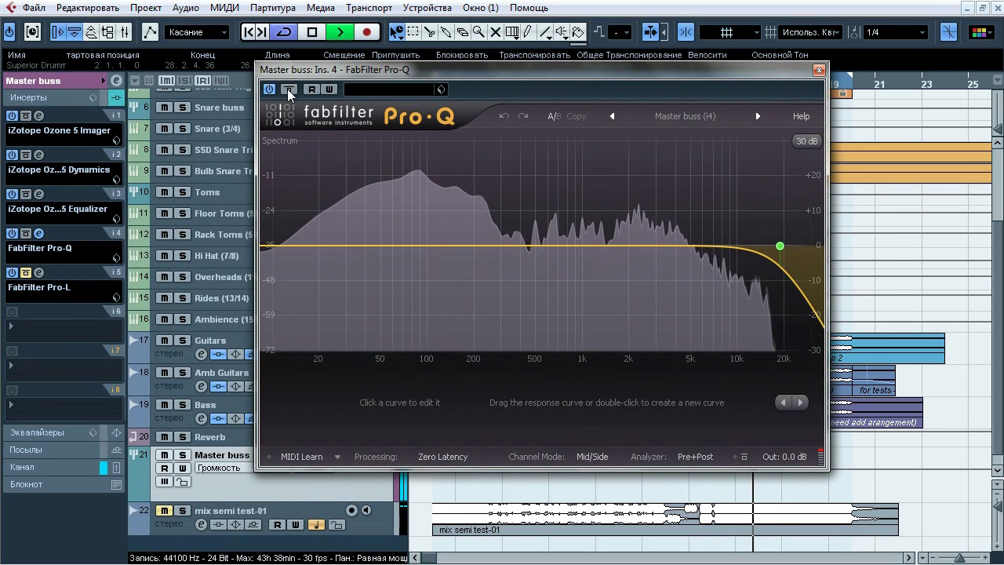
click(288, 91)
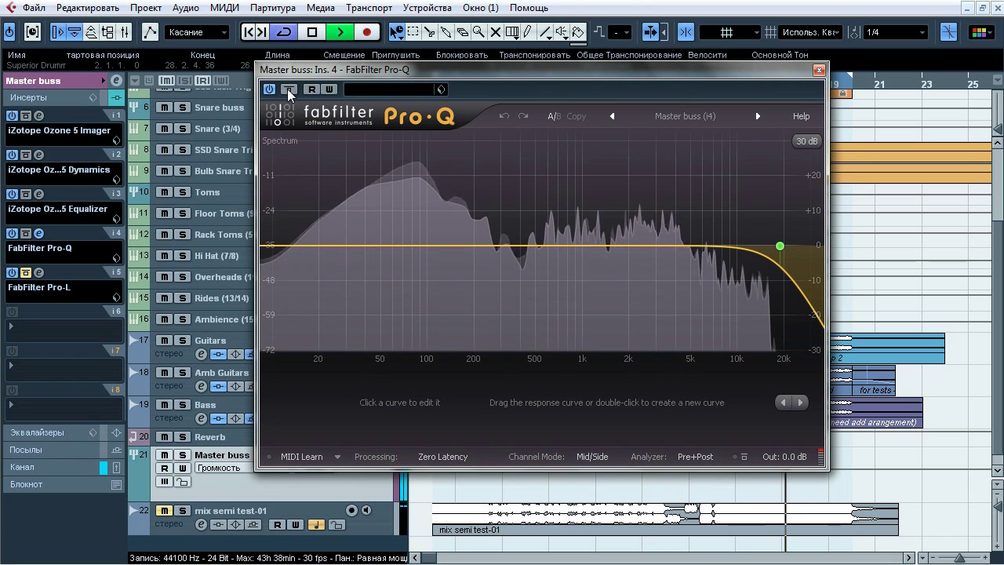
click(289, 91)
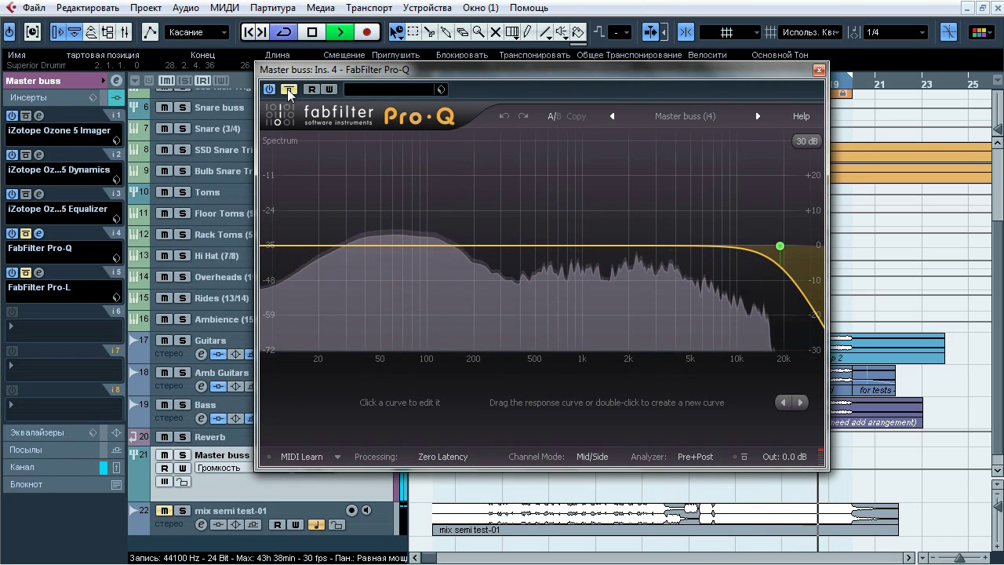
click(289, 91)
Step: Audition Pro-Q's 18822 Hz High Cut band alone, compare the band bypassed and active, then stop playback and close the plug-in window
mouse_move(801, 226)
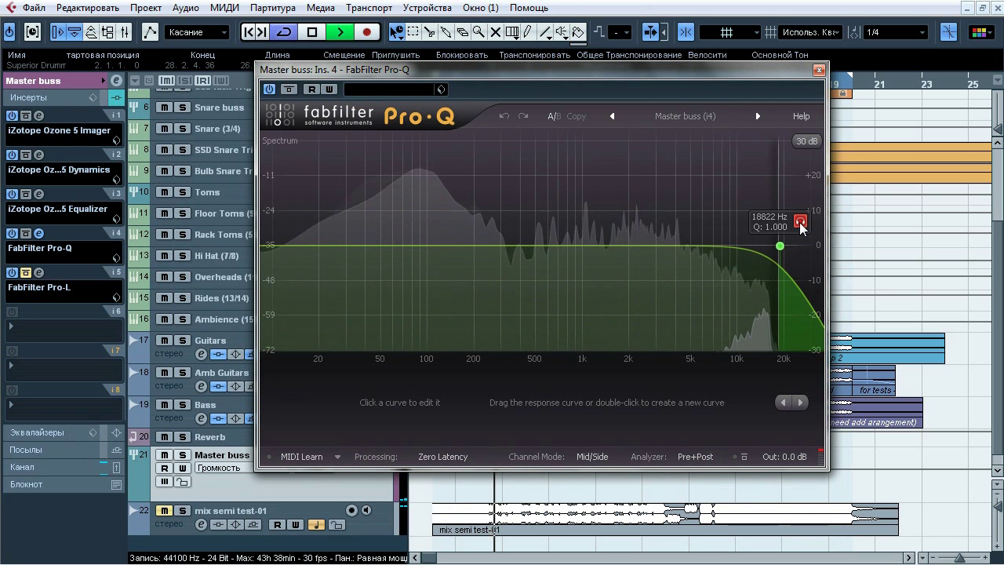
click(673, 403)
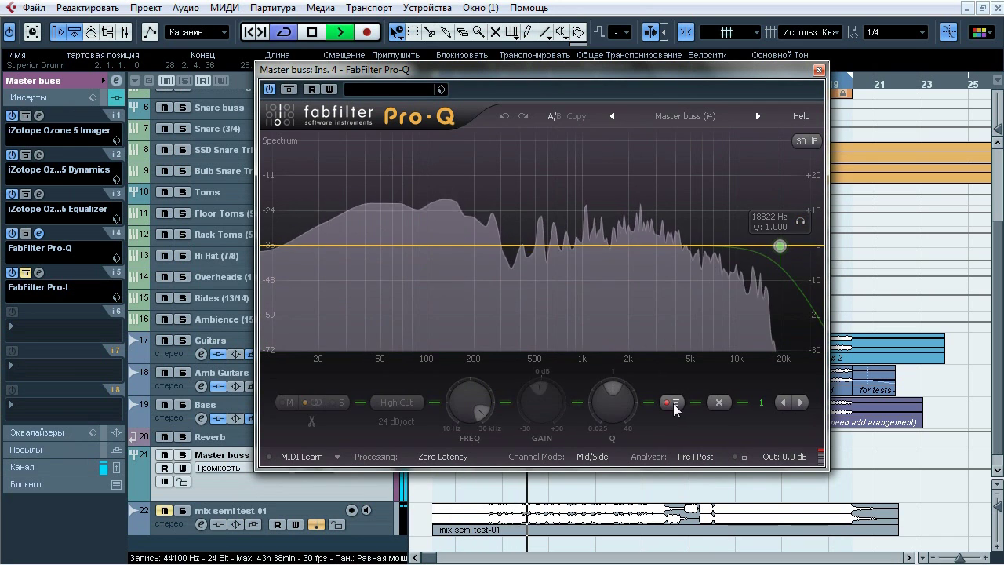
click(673, 403)
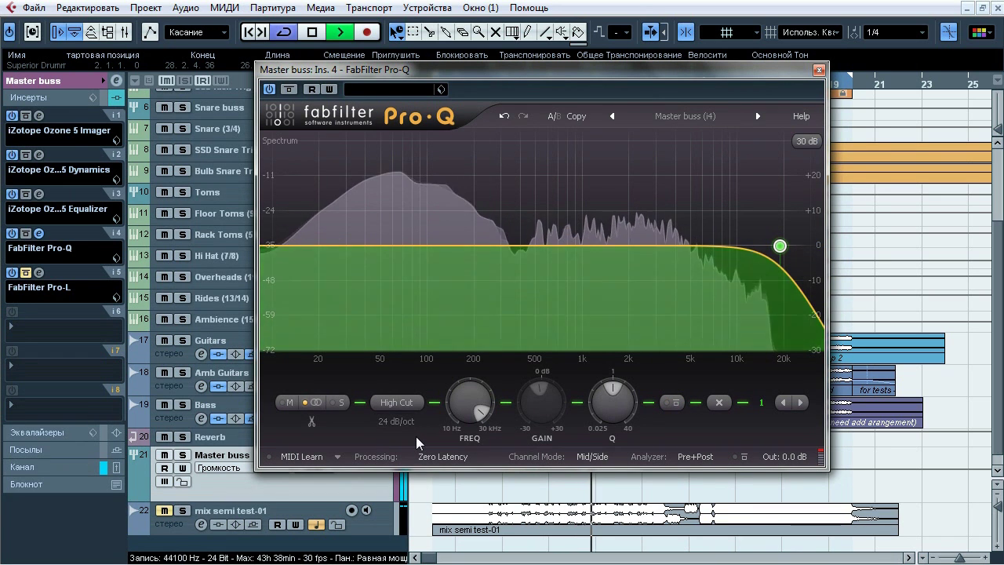
key(space)
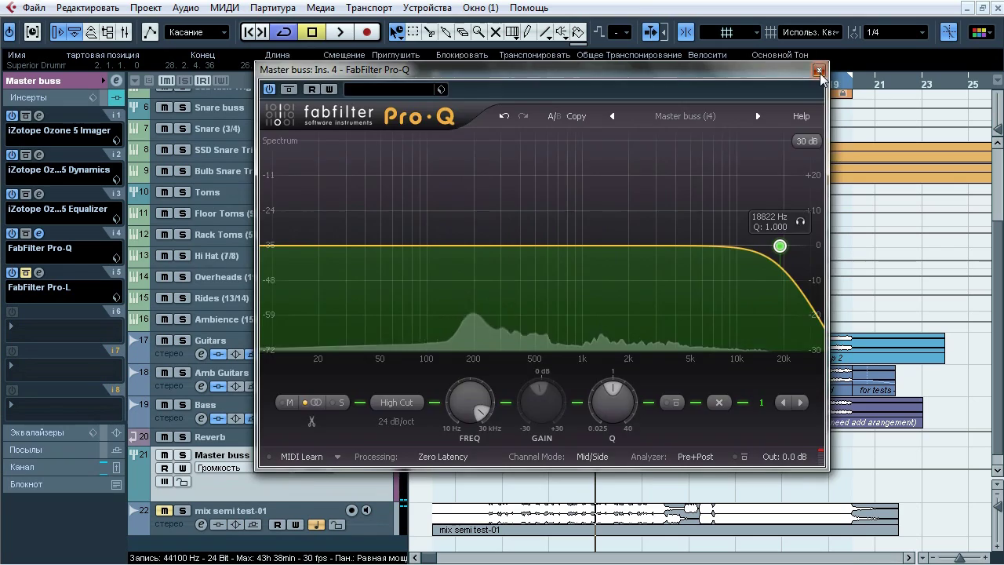
click(819, 70)
Step: Open FabFilter Pro-L on the fifth Master buss insert and compare it bypassed and active during playback, leaving it active
click(39, 271)
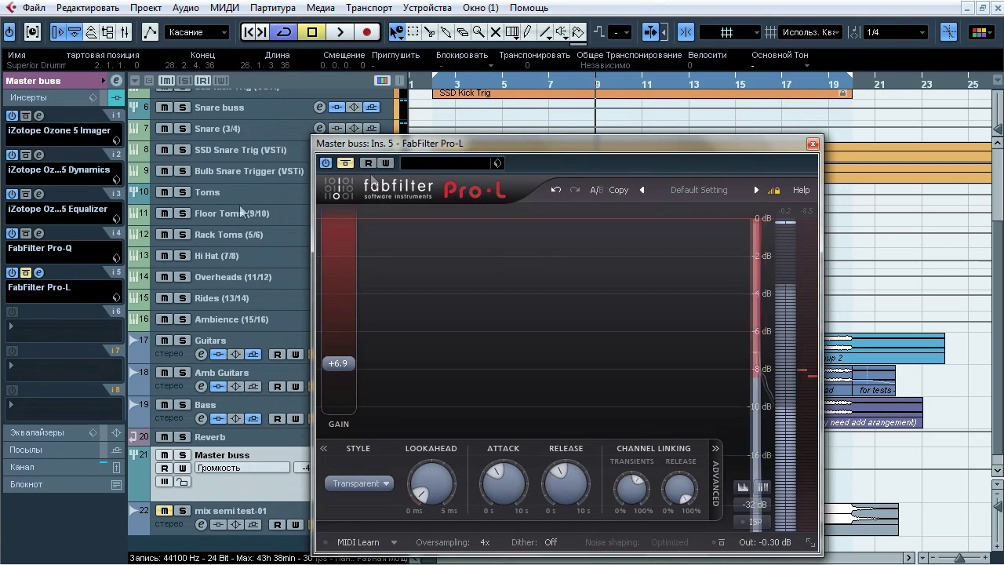
drag(504, 140, 547, 34)
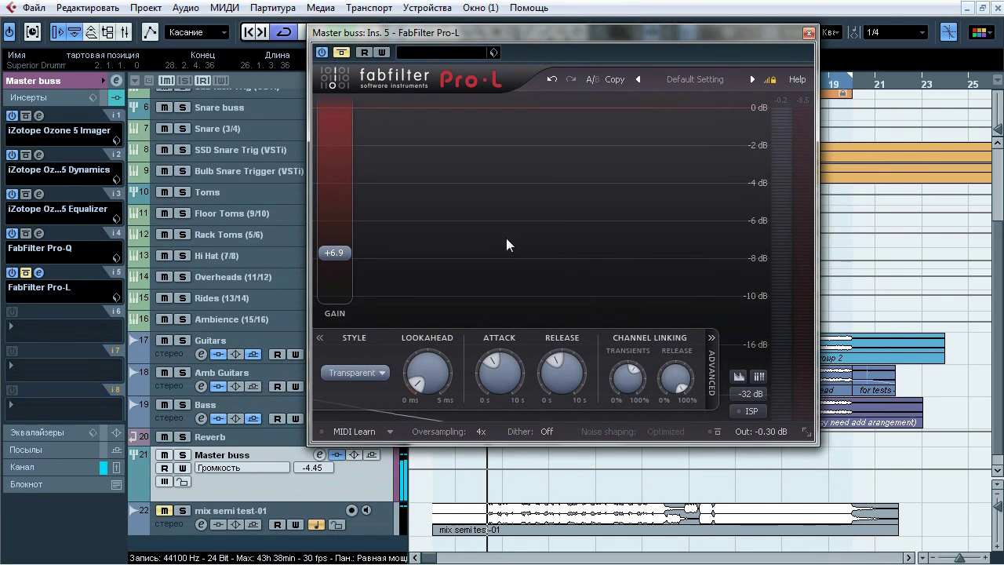
click(341, 53)
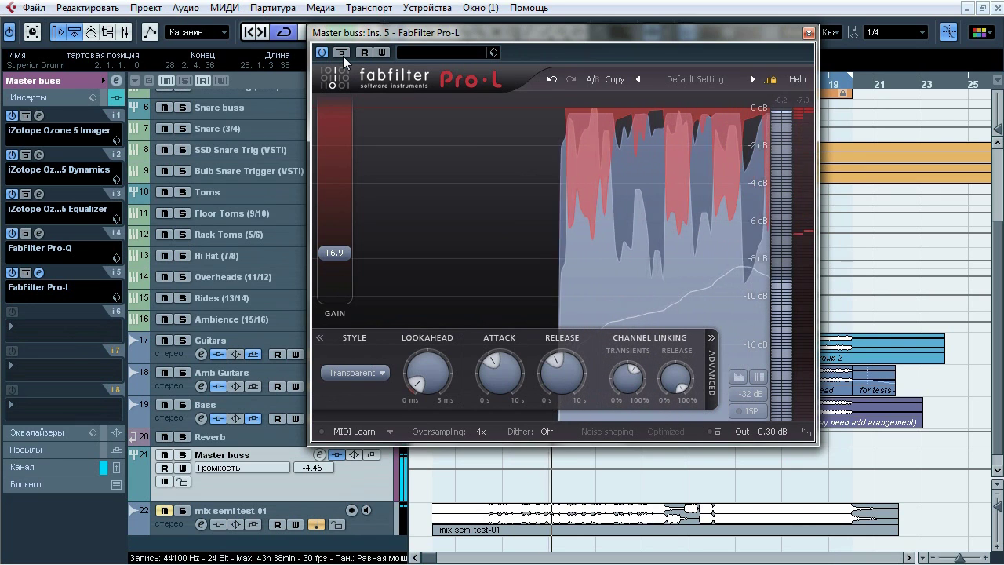
click(341, 53)
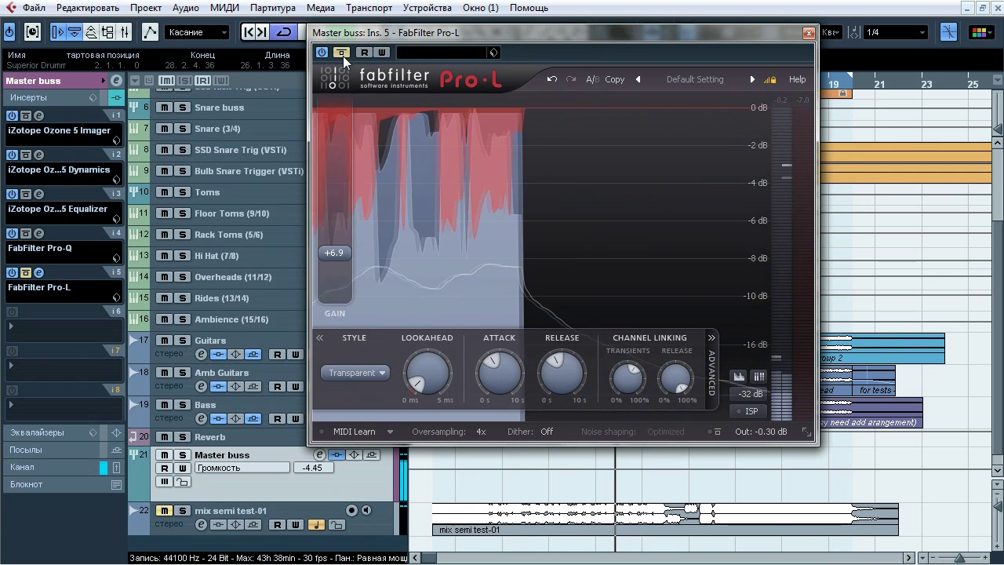
click(342, 53)
Step: Show the Master buss channel strip, reset its volume fader to 0.00, and stop playback after listening
click(49, 466)
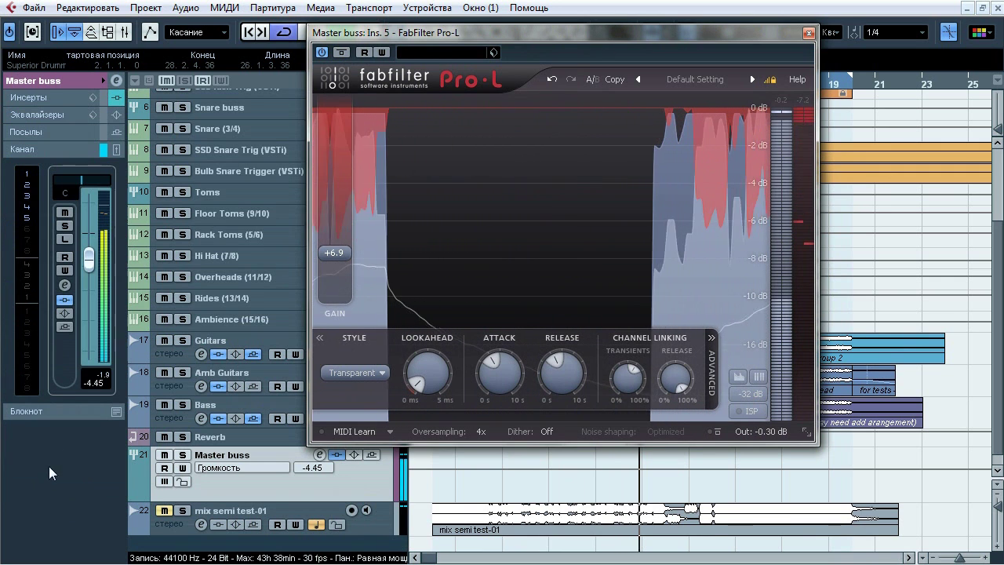
ctrl+click(86, 264)
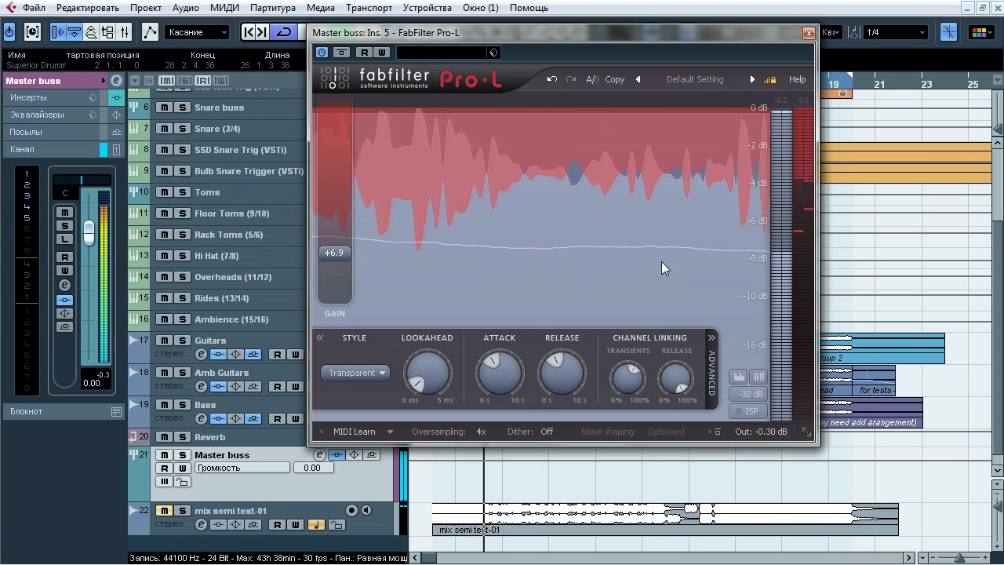
key(space)
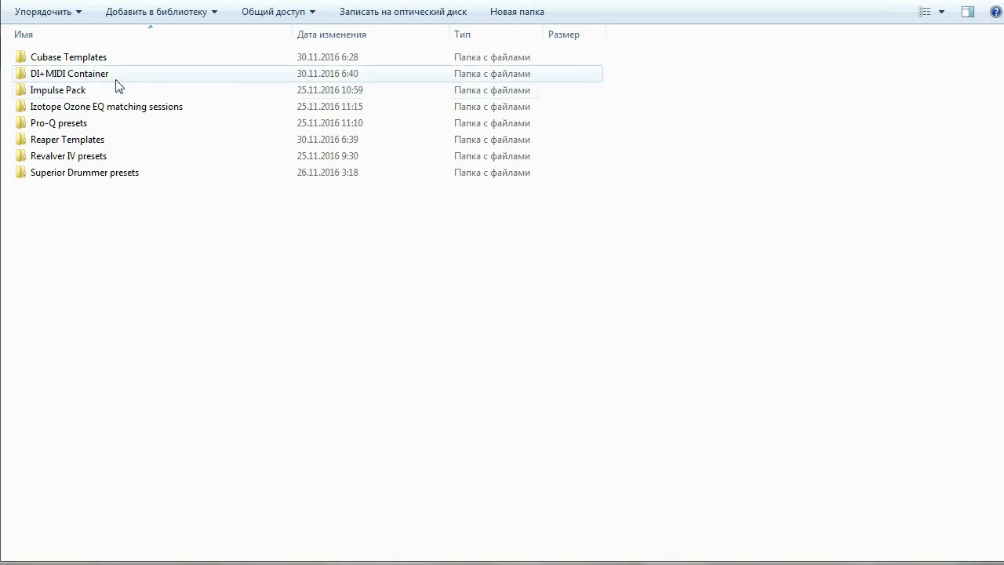
Step: In the file explorer, look through the Cubase Templates folder, including Main Mixing Template, and return to the pack's folder list
double_click(115, 78)
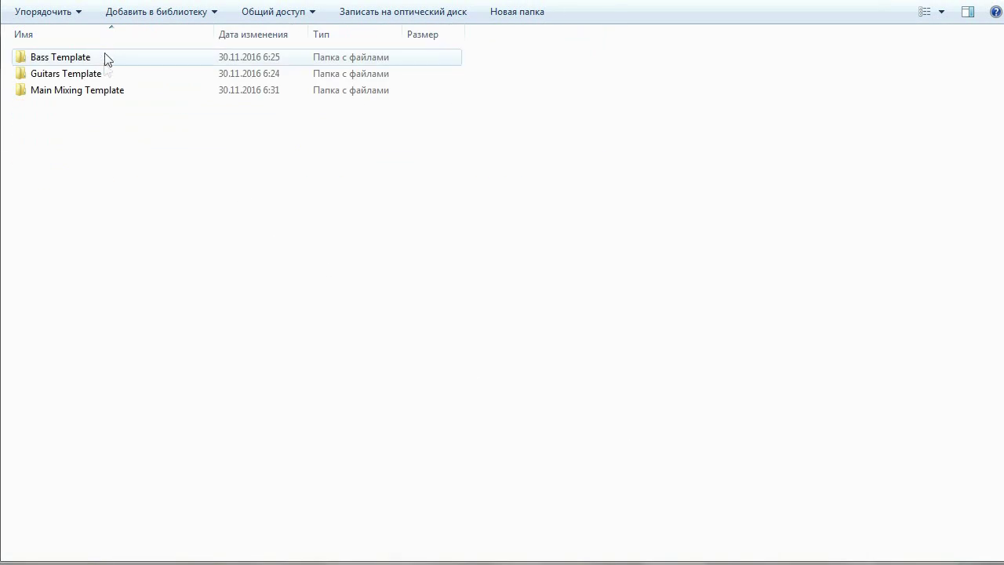
double_click(99, 74)
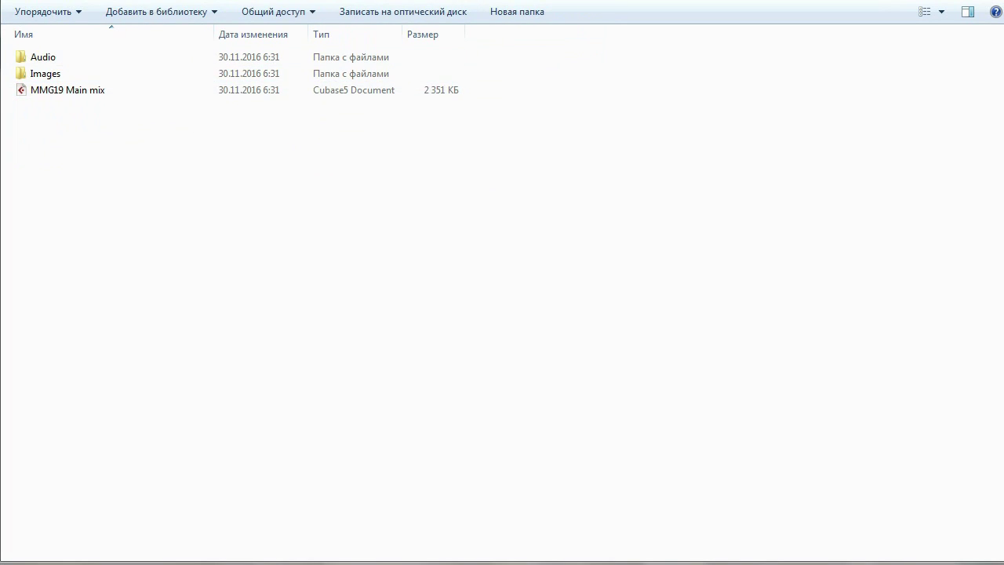
key(alt+Left)
double_click(55, 59)
key(alt+Left)
key(alt+Left)
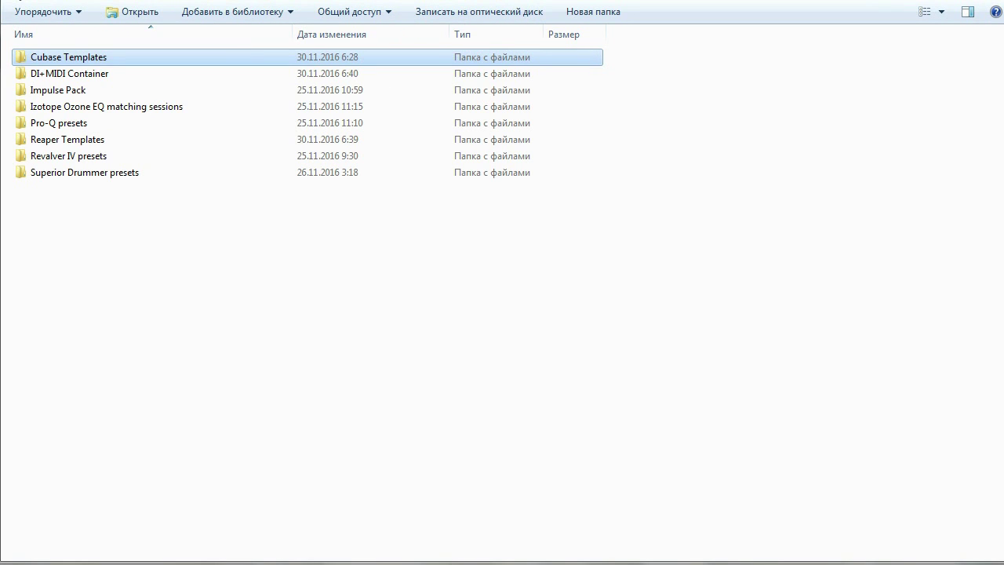
Step: View the contents of the DI+MIDI Container and Impulse Pack folders and return to the pack's folder list
double_click(81, 76)
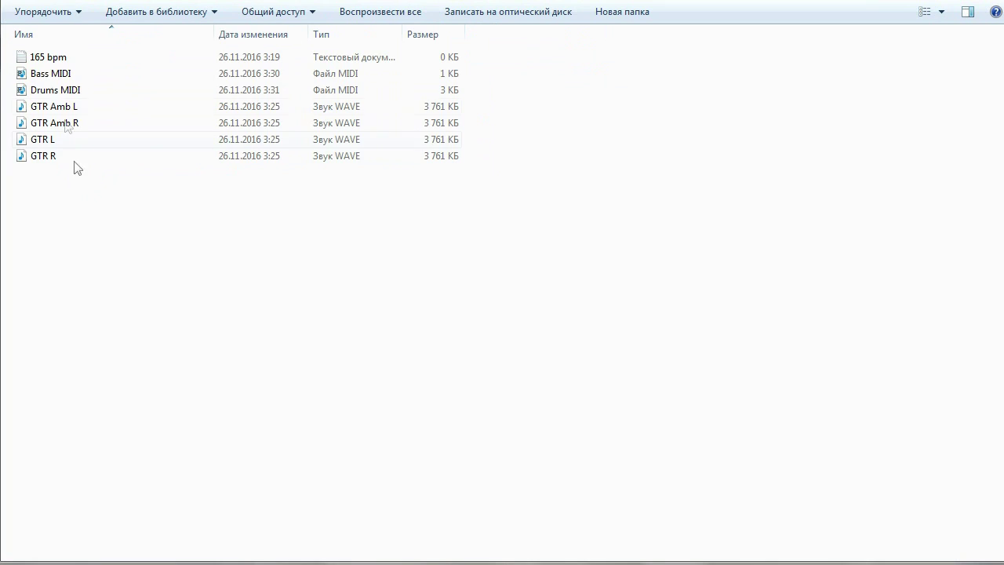
key(alt+Left)
double_click(68, 106)
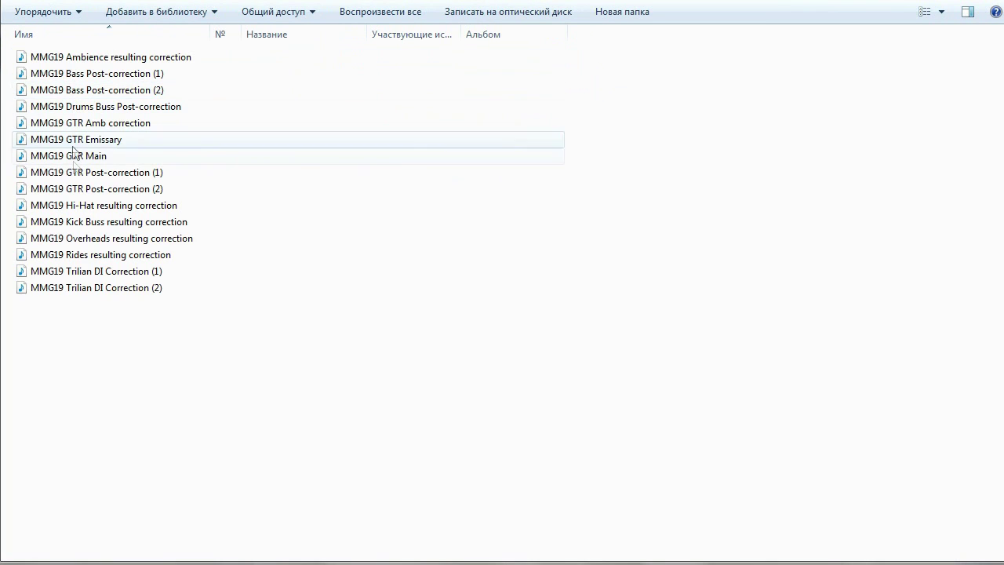
key(alt+Left)
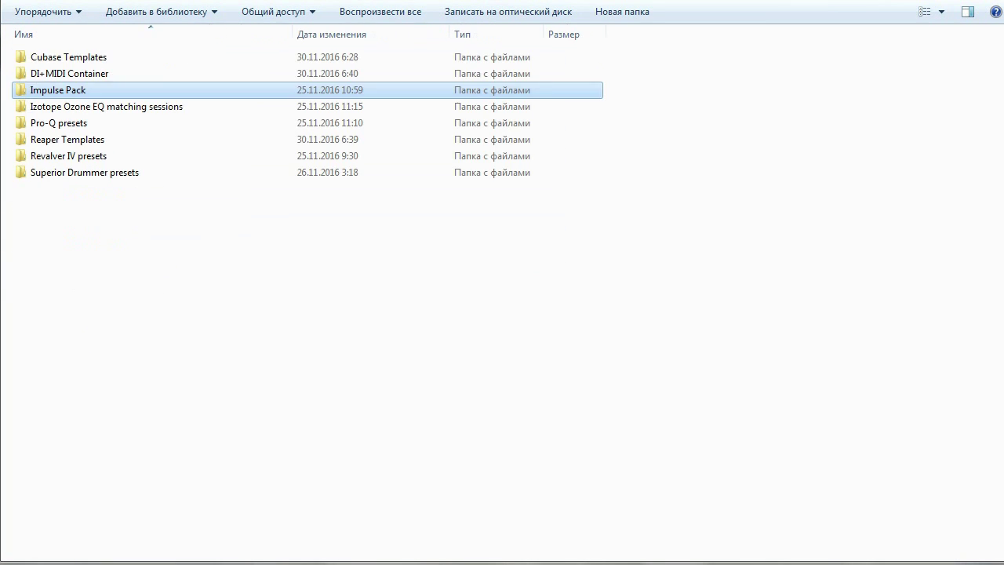
Step: View the contents of the Izotope Ozone EQ matching sessions and Pro-Q presets folders, returning to the pack's folder list
double_click(68, 116)
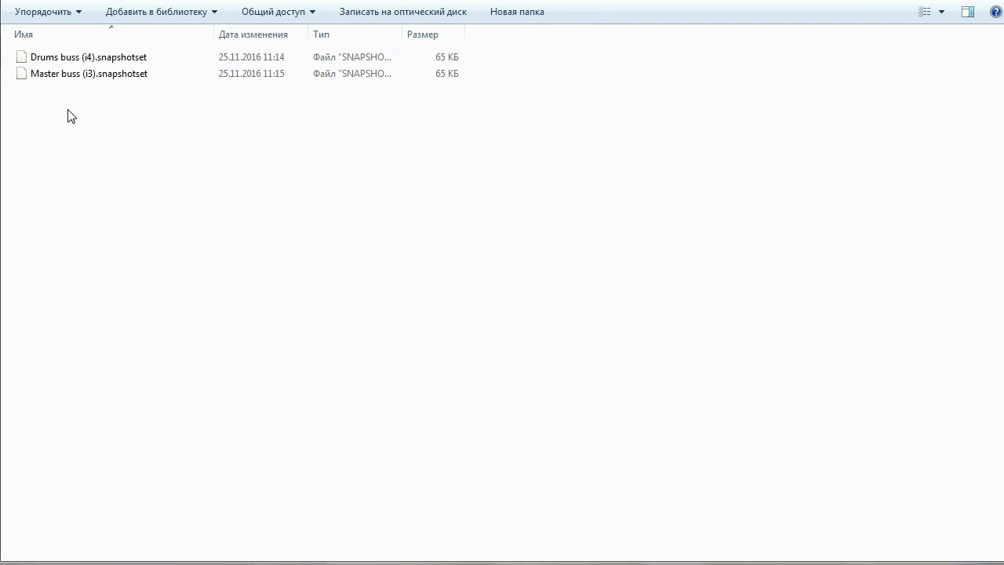
key(alt+Left)
double_click(81, 125)
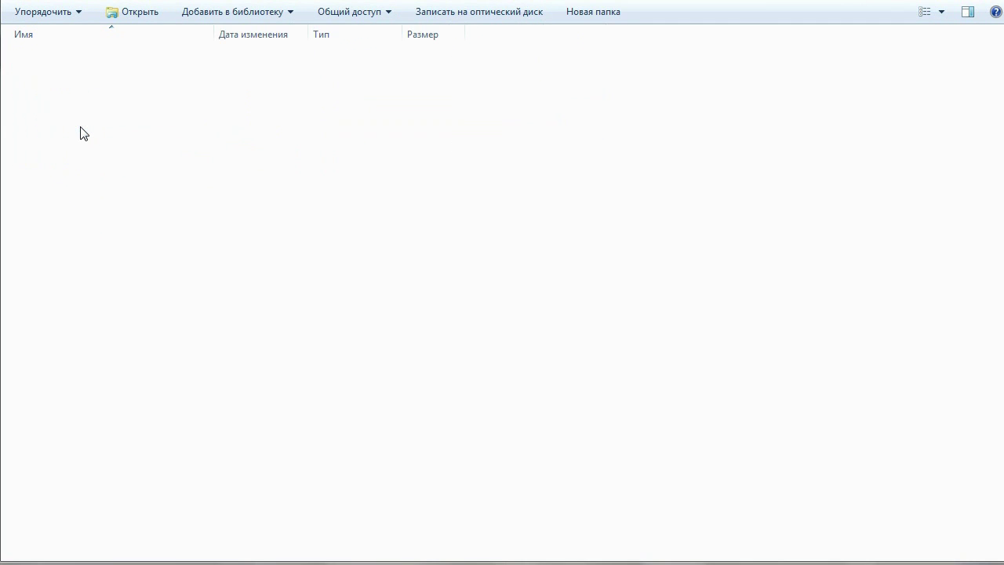
key(alt+Left)
Step: Look through each template subfolder inside the Reaper Templates folder and return to the pack's folder list
double_click(86, 139)
double_click(92, 91)
key(alt+Left)
double_click(68, 75)
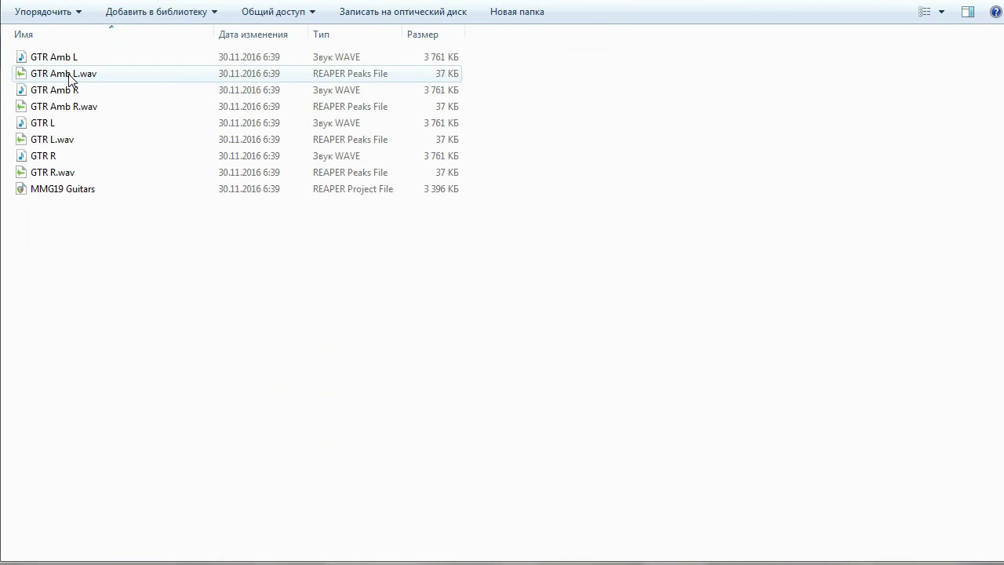
key(alt+Left)
double_click(78, 58)
key(alt+Left)
key(alt+Left)
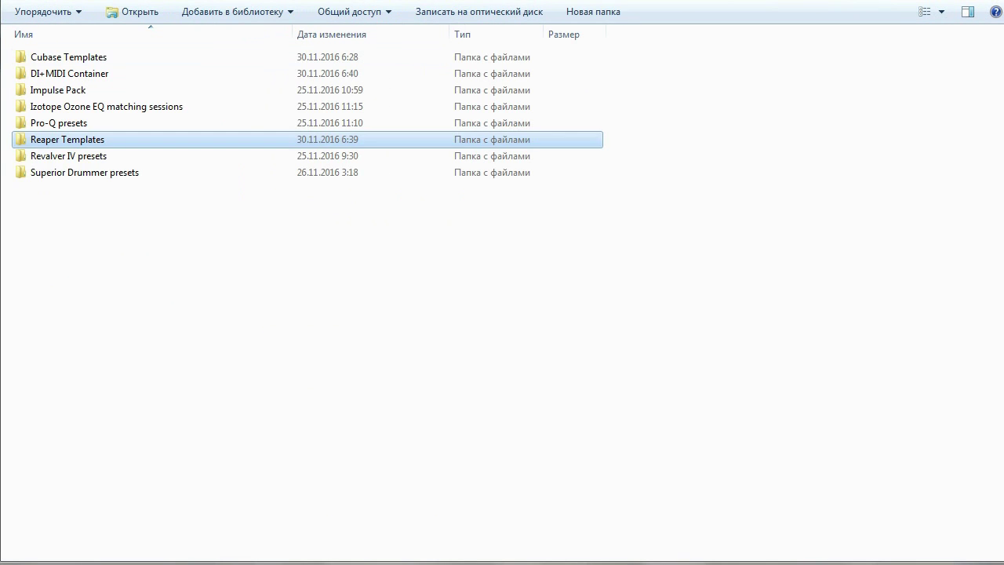
Step: View the contents of the Revalver IV presets folder, then open the Superior Drummer presets folder
double_click(85, 157)
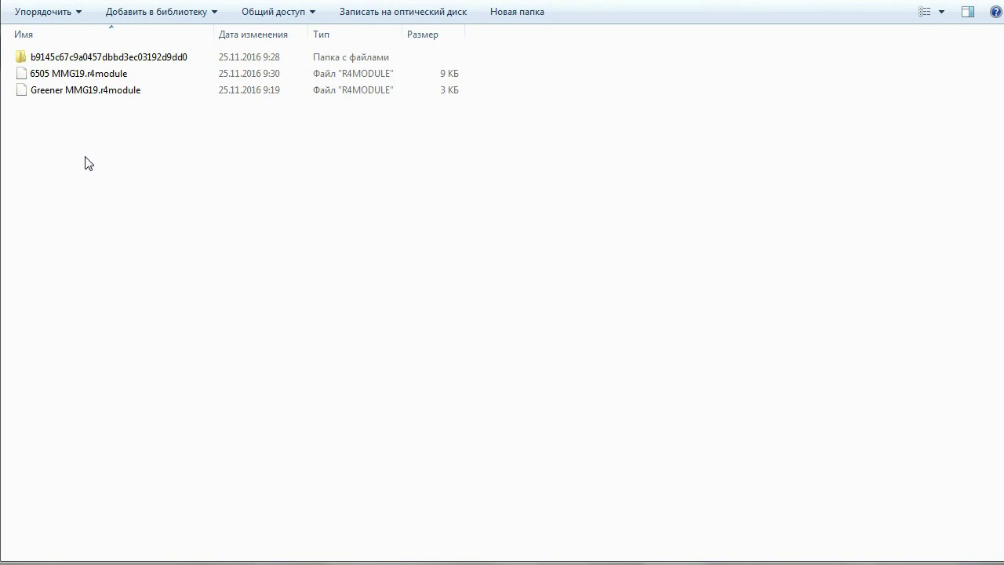
key(alt+Left)
double_click(112, 173)
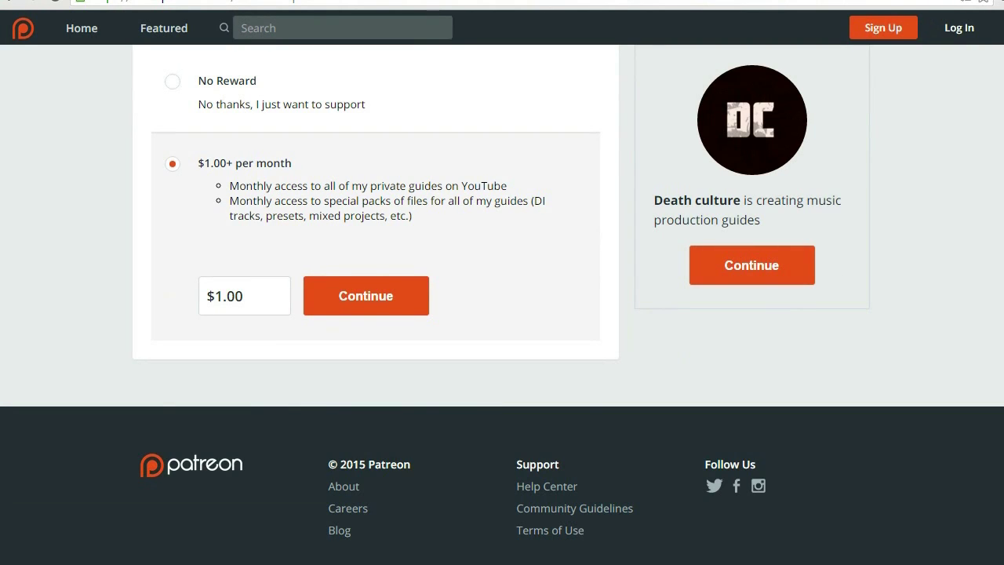
Step: Review the reward options on the Death culture Patreon page in the web browser
scroll(502, 296, up, 2)
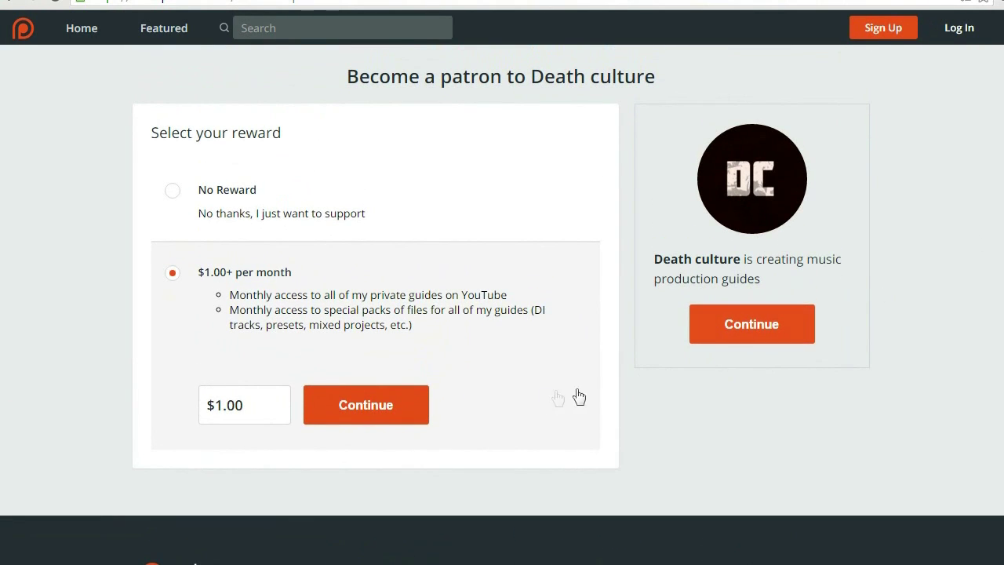